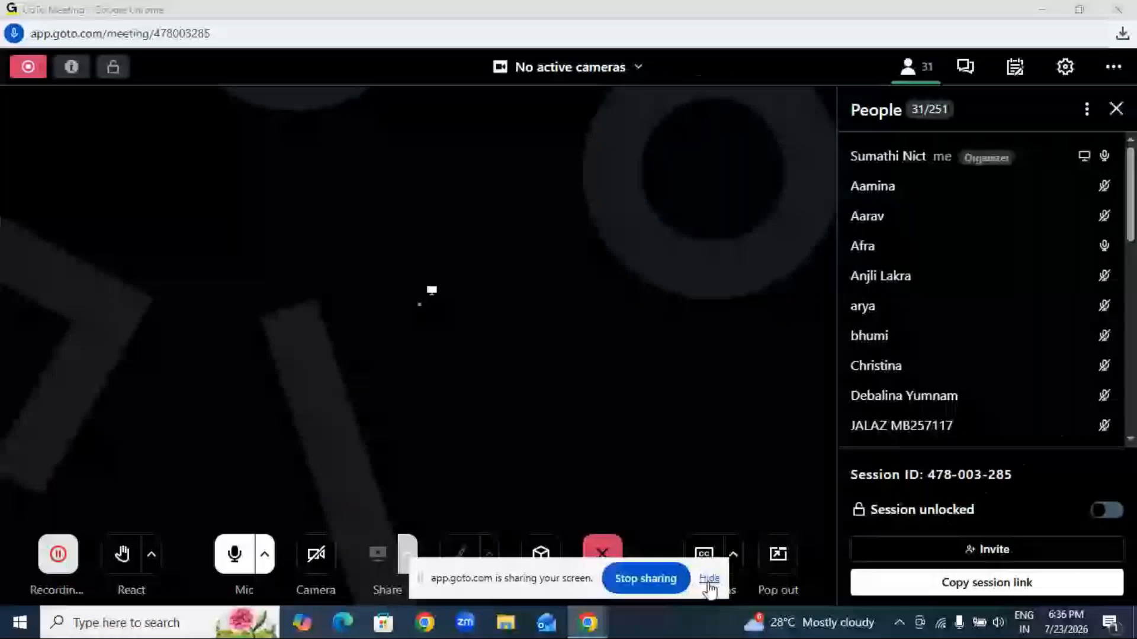
Step: Minimize the meeting window, refresh the desktop three times, and open the MCC Adv excel folder
{"action": "left_click", "coordinate": [1044, 12]}
{"action": "right_click", "coordinate": [518, 228]}
{"action": "left_click", "coordinate": [519, 277]}
{"action": "right_click", "coordinate": [503, 270]}
{"action": "left_click", "coordinate": [602, 322]}
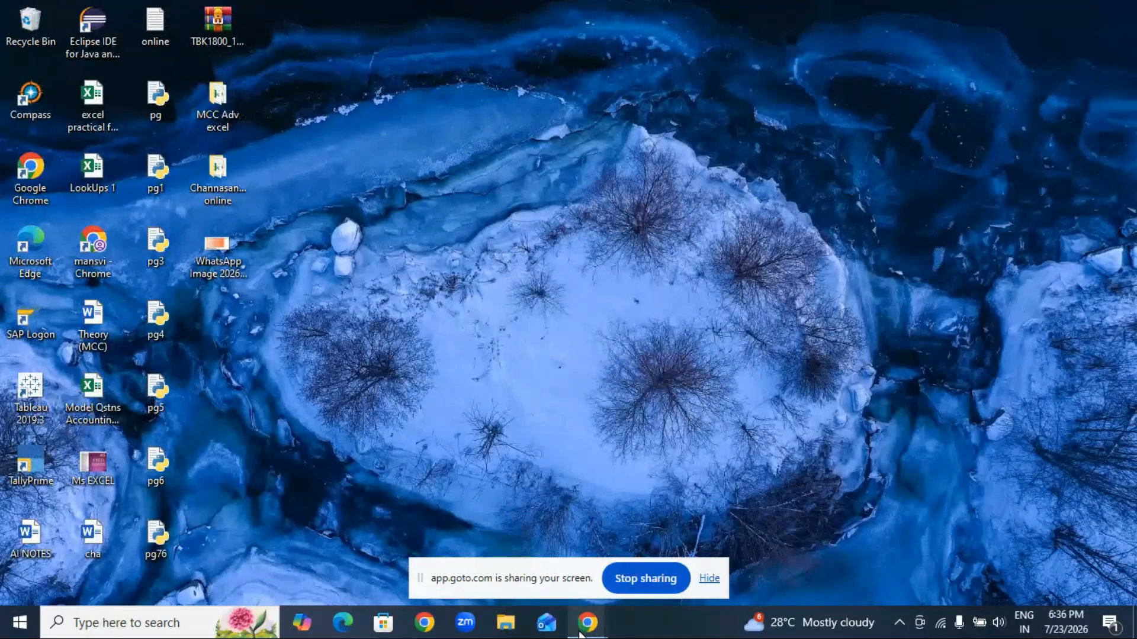
{"action": "right_click", "coordinate": [441, 125]}
{"action": "left_click", "coordinate": [488, 178]}
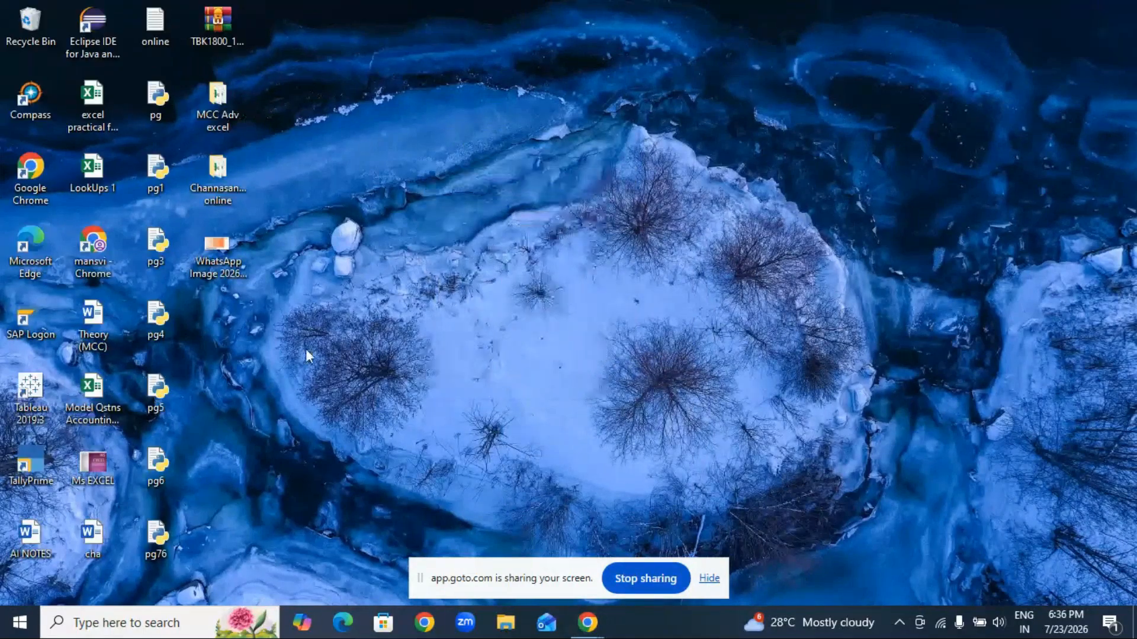
{"action": "double_click", "coordinate": [229, 125]}
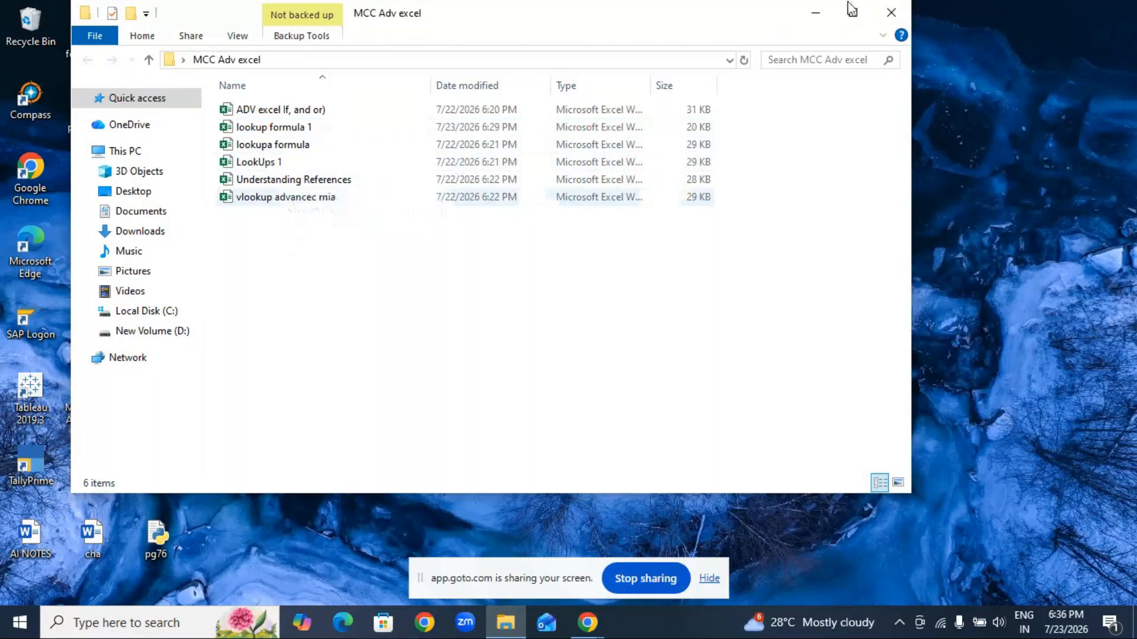
Step: Move the MCC Adv excel window aside and open the 'lookupa formula' workbook
{"action": "left_click_drag", "start_coordinate": [689, 22], "coordinate": [827, 69]}
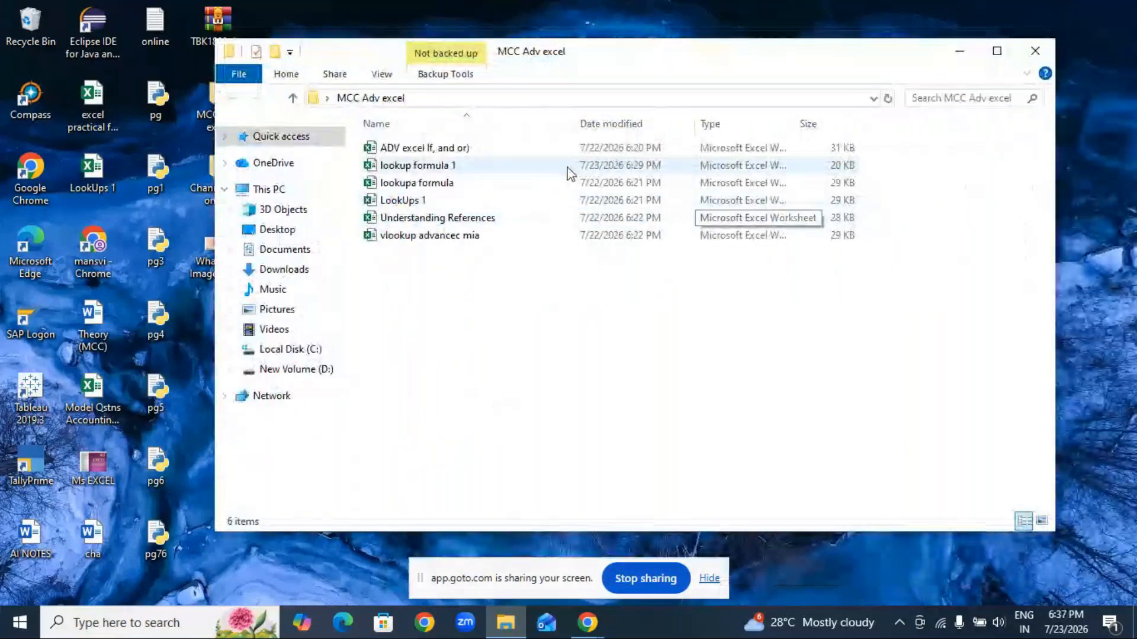
{"action": "double_click", "coordinate": [447, 189]}
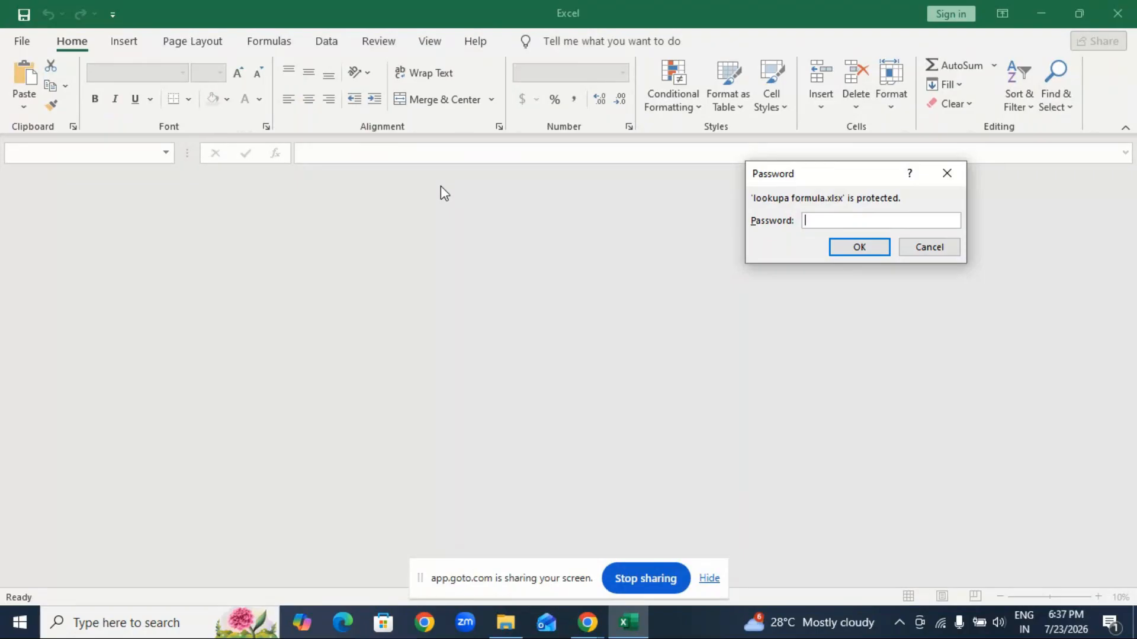
Step: Cancel the lookupa formula password prompt and minimize Excel
{"action": "left_click", "coordinate": [947, 174]}
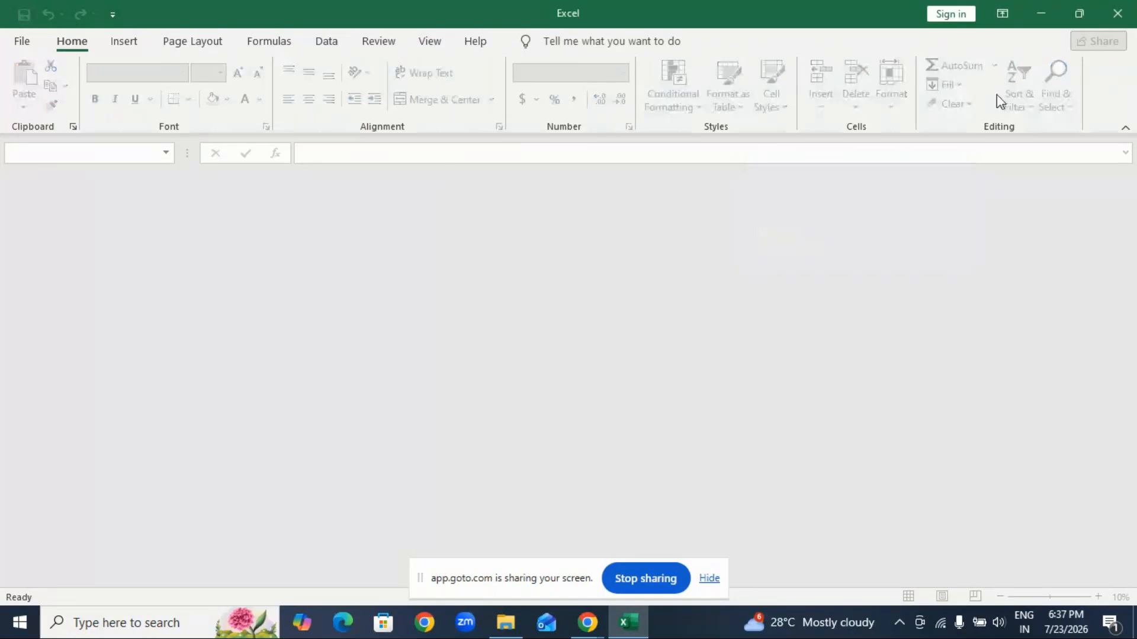
{"action": "left_click", "coordinate": [1041, 15]}
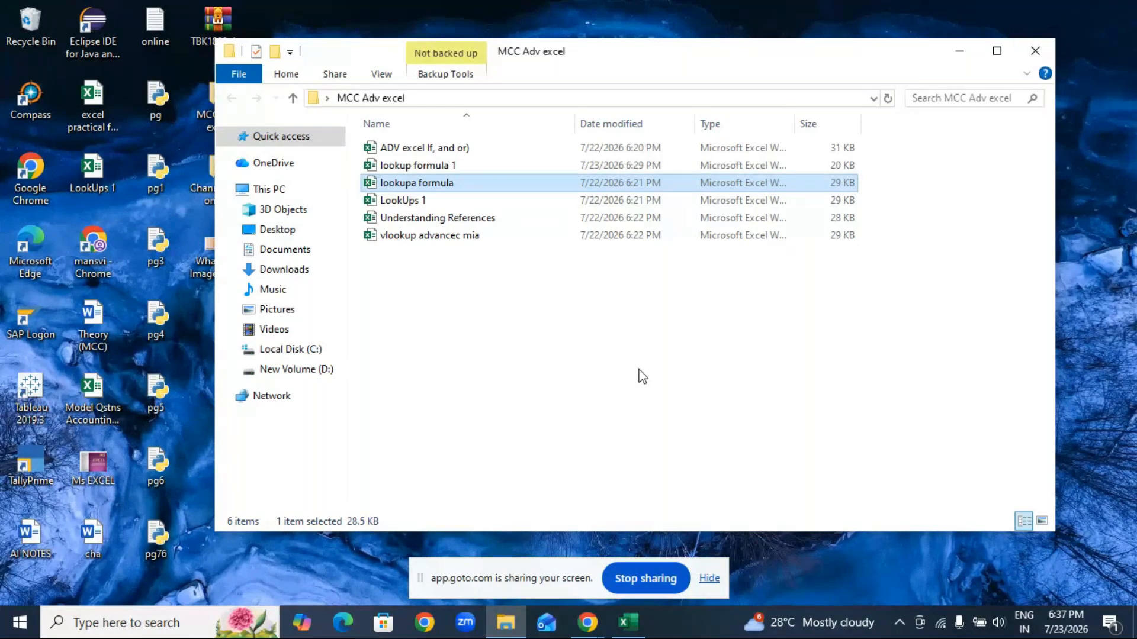
Step: Close the MCC Adv excel folder and open the Channasandra online folder
{"action": "left_click_drag", "start_coordinate": [663, 56], "coordinate": [756, 45]}
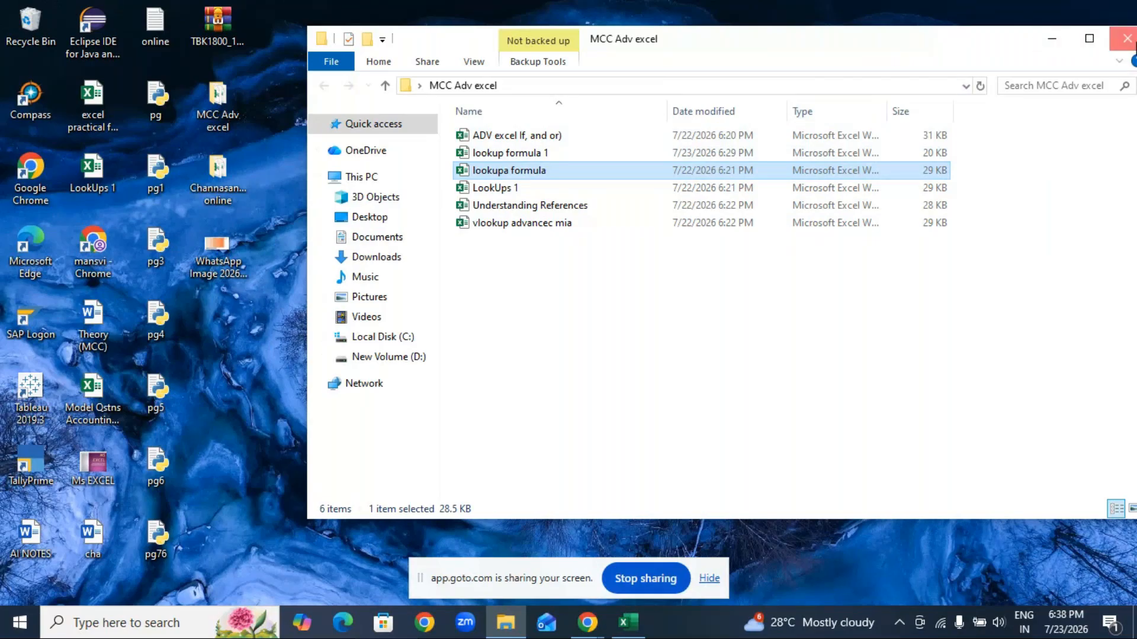
{"action": "left_click", "coordinate": [1128, 39]}
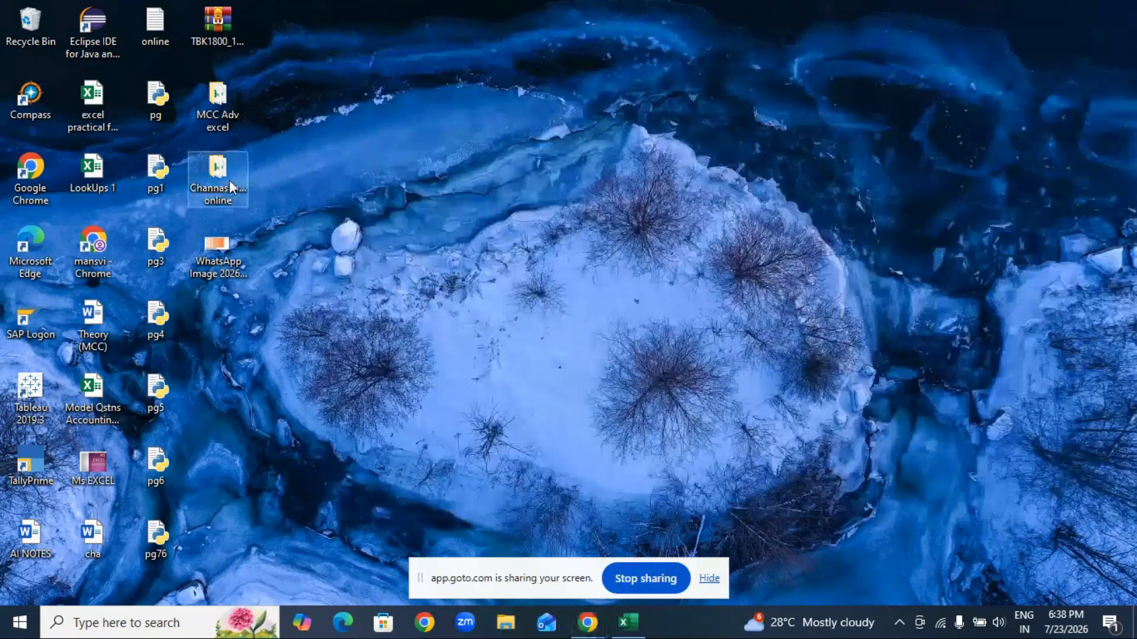
{"action": "double_click", "coordinate": [229, 180]}
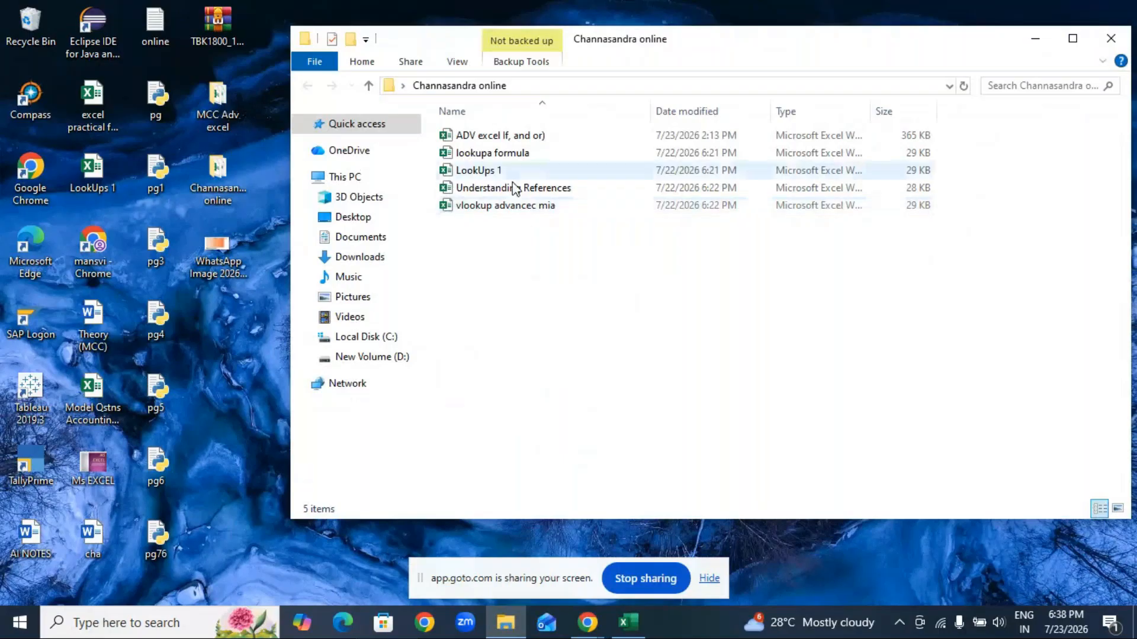
{"action": "left_click", "coordinate": [1037, 46]}
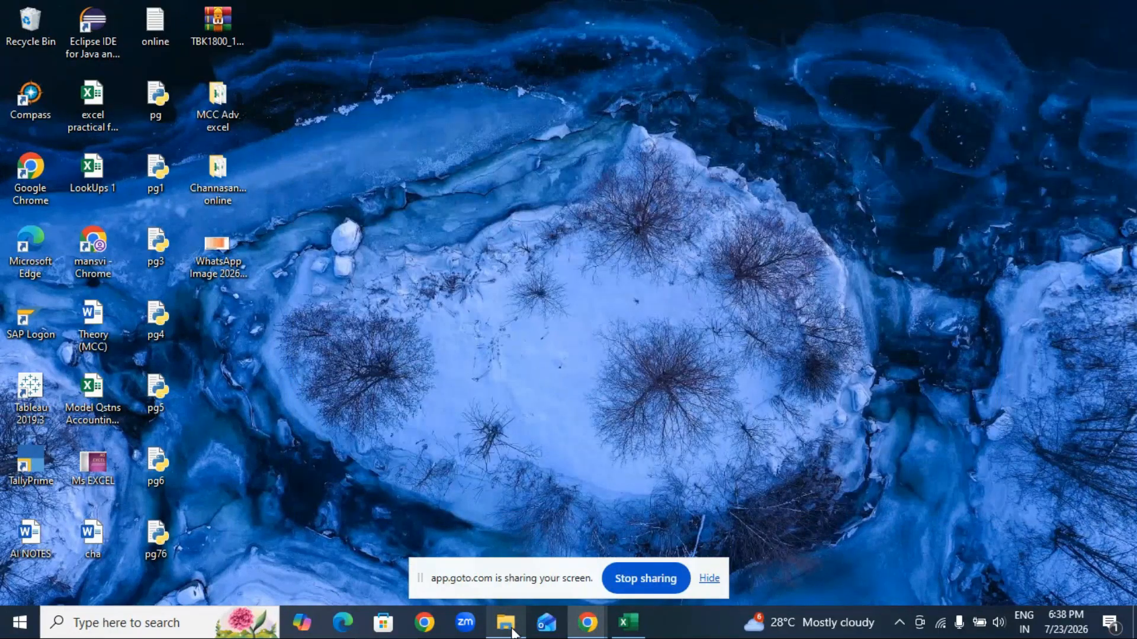
{"action": "left_click", "coordinate": [511, 626]}
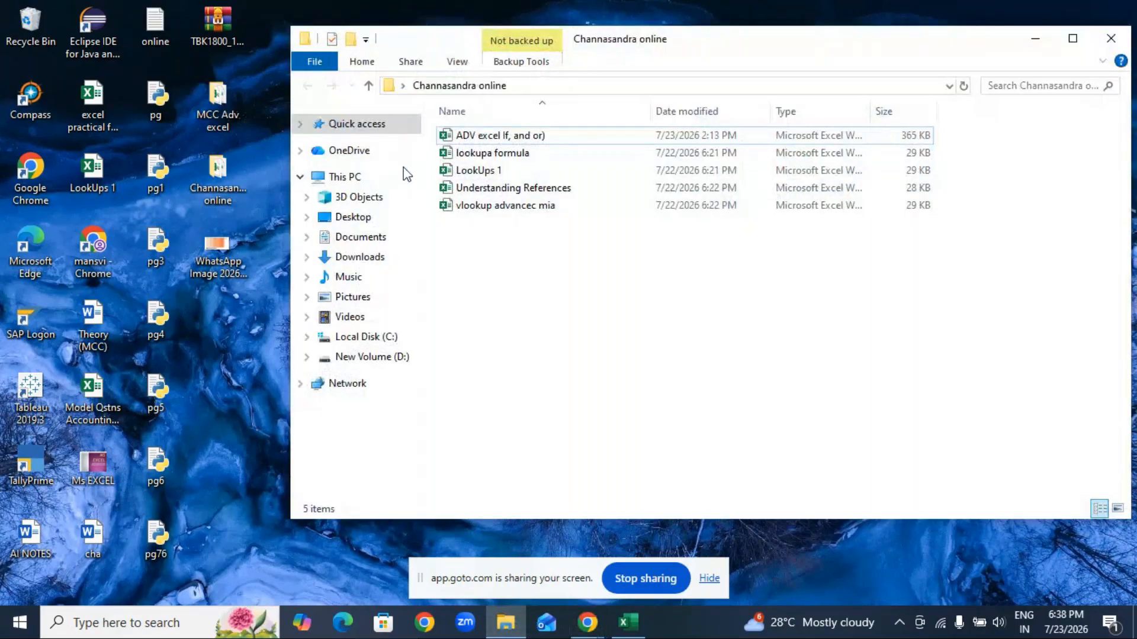
Step: Go to Downloads, close the folder window, and refresh the desktop
{"action": "left_click", "coordinate": [360, 256]}
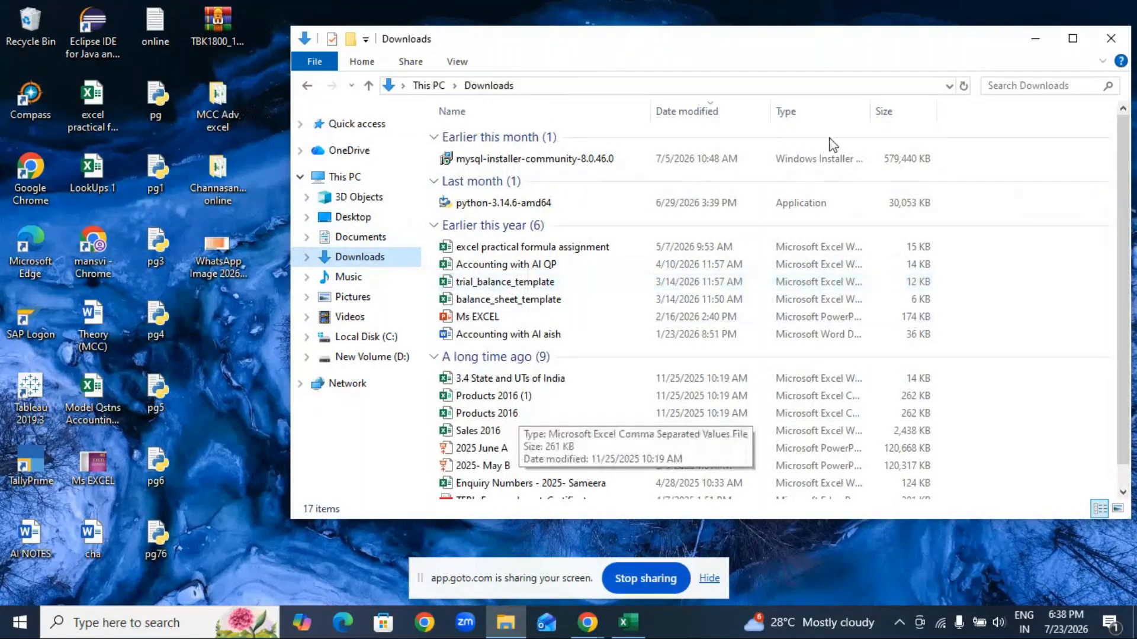
{"action": "left_click", "coordinate": [1110, 38]}
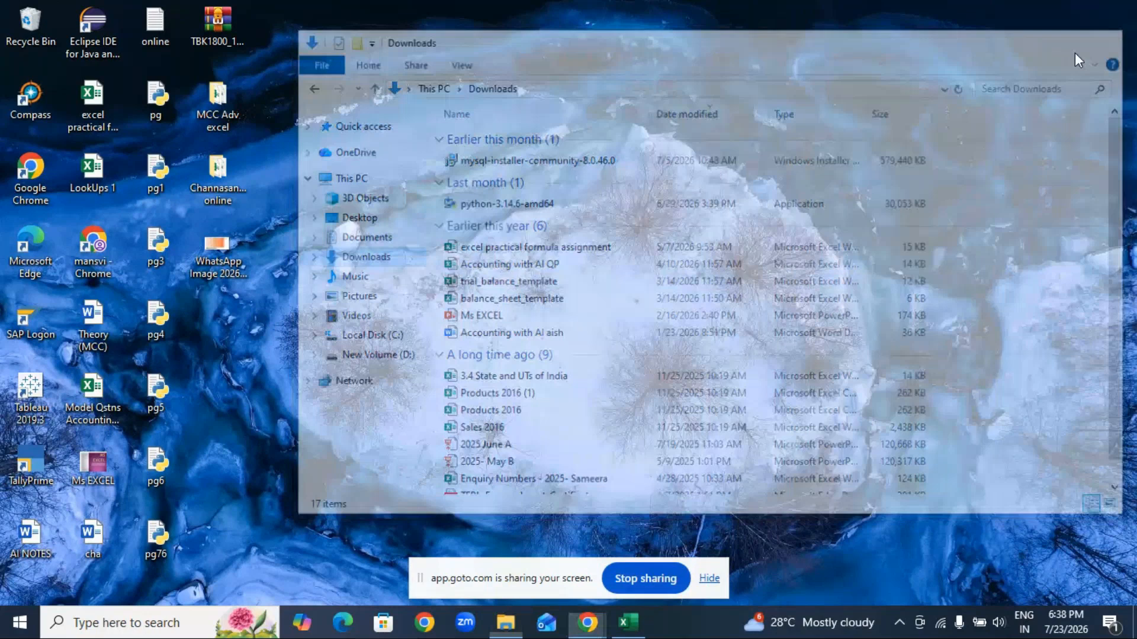
{"action": "right_click", "coordinate": [509, 220]}
{"action": "left_click", "coordinate": [577, 268]}
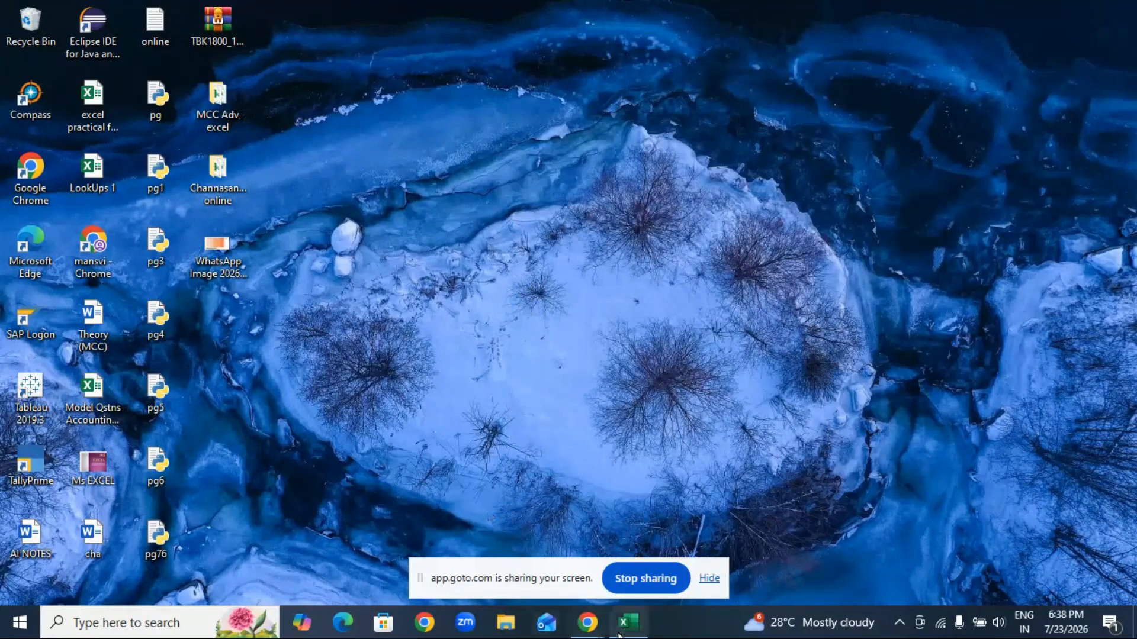
{"action": "mouse_move", "coordinate": [628, 632]}
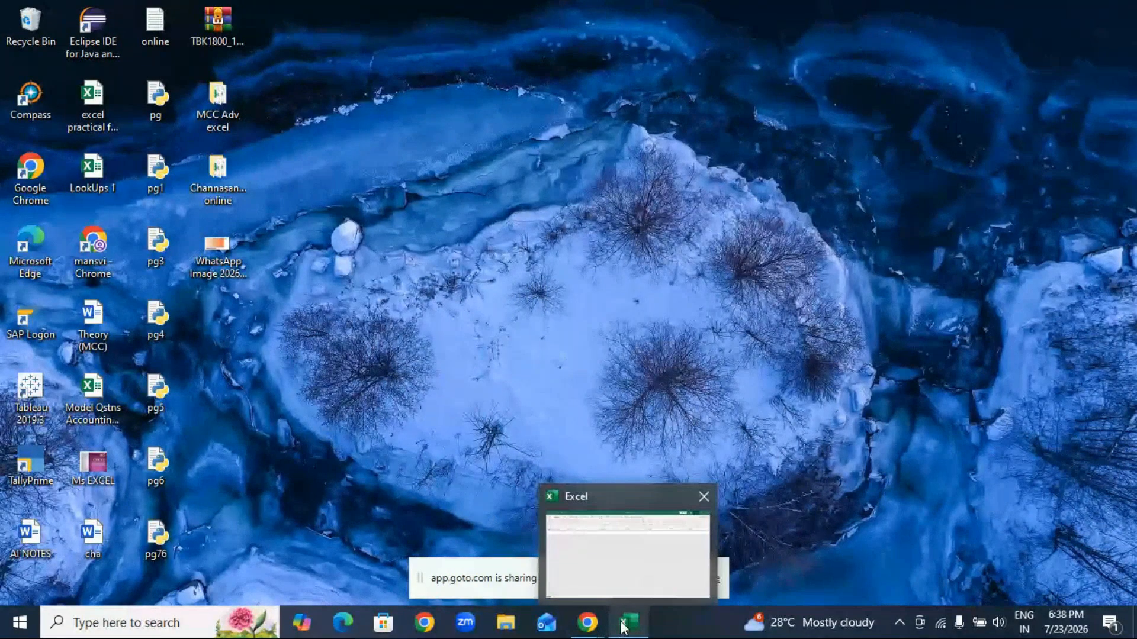
Step: Try the recent workbook 'lookup formula 1', dismiss its not-found error, and close Excel
{"action": "left_click", "coordinate": [598, 544]}
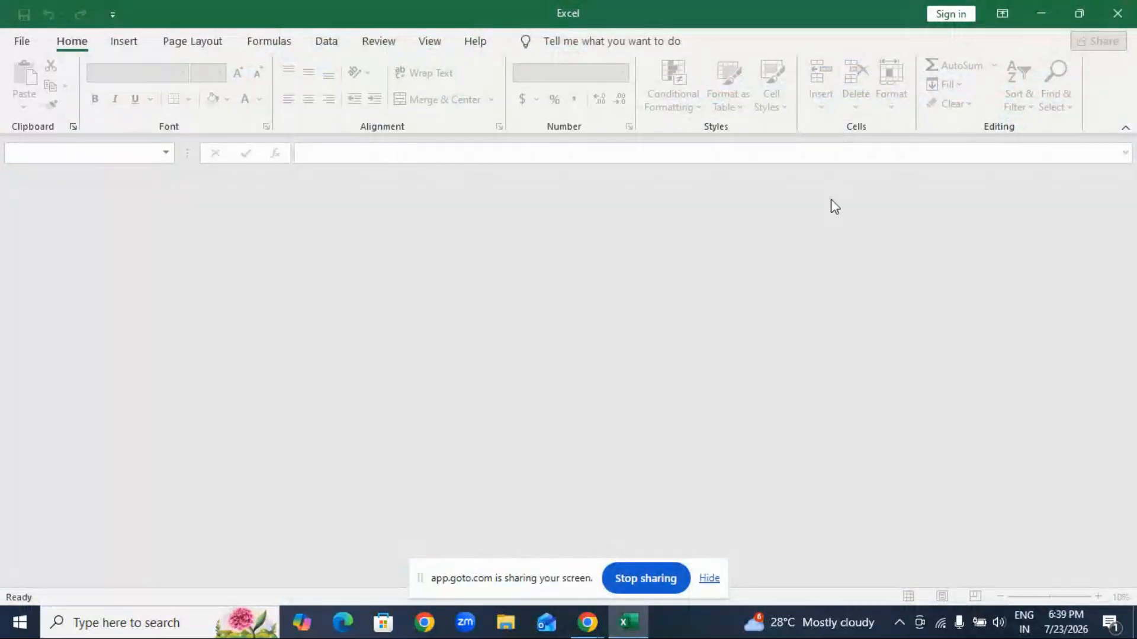
{"action": "left_click", "coordinate": [711, 581]}
{"action": "left_click", "coordinate": [22, 44]}
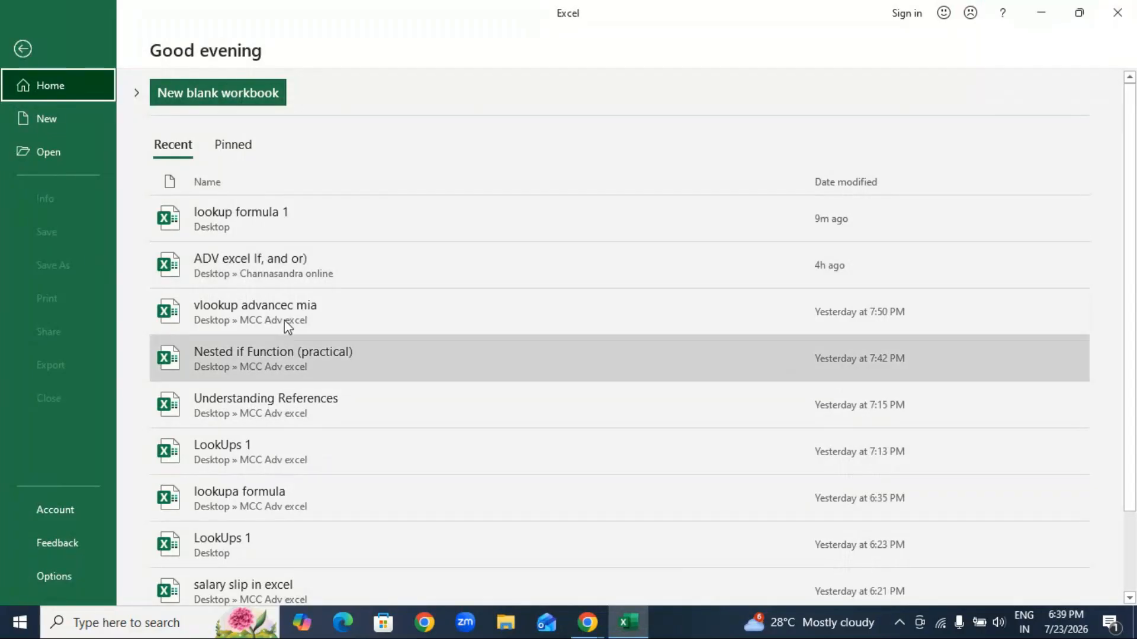
{"action": "left_click", "coordinate": [297, 219]}
{"action": "left_click", "coordinate": [569, 358]}
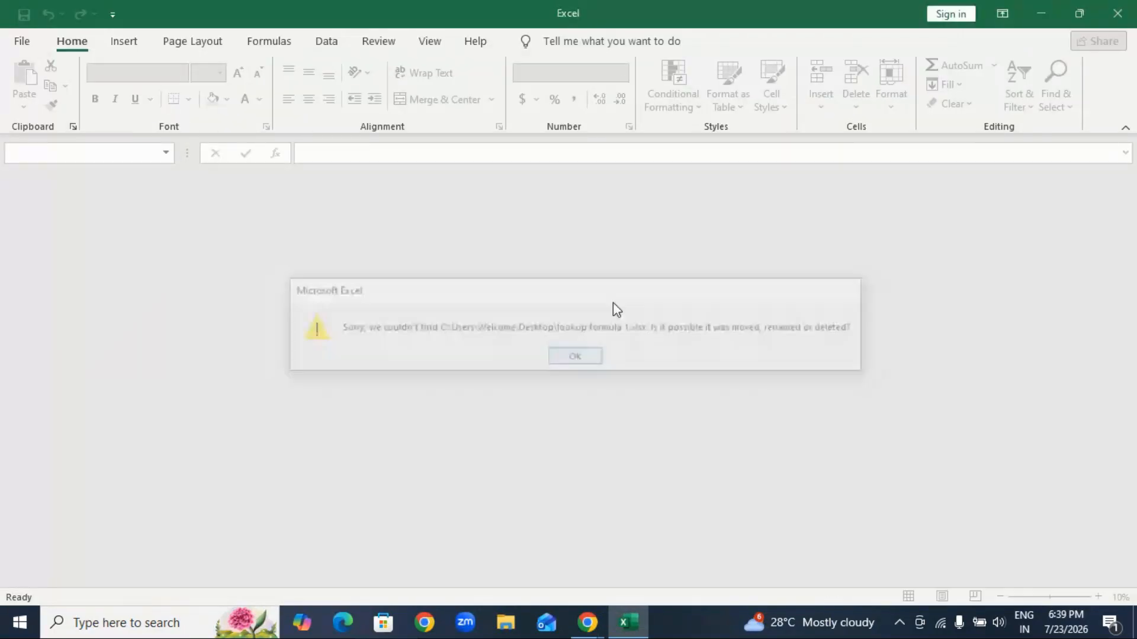
{"action": "left_click", "coordinate": [1124, 7]}
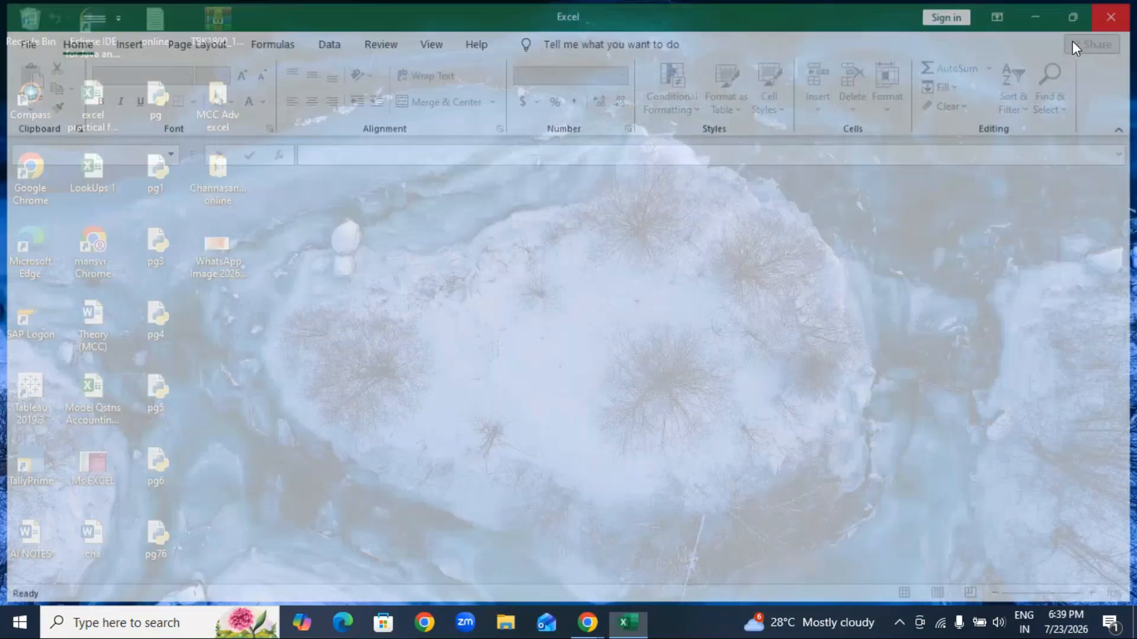
Step: Refresh the desktop and open the LookUps 1 workbook
{"action": "right_click", "coordinate": [501, 220]}
{"action": "left_click", "coordinate": [510, 267]}
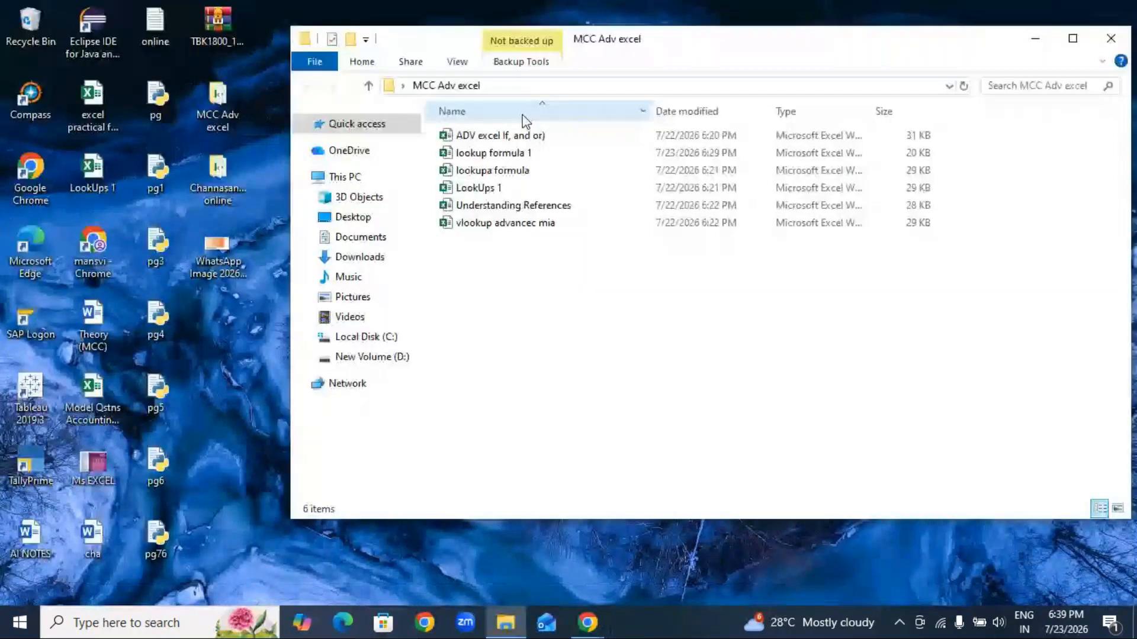
{"action": "double_click", "coordinate": [486, 188]}
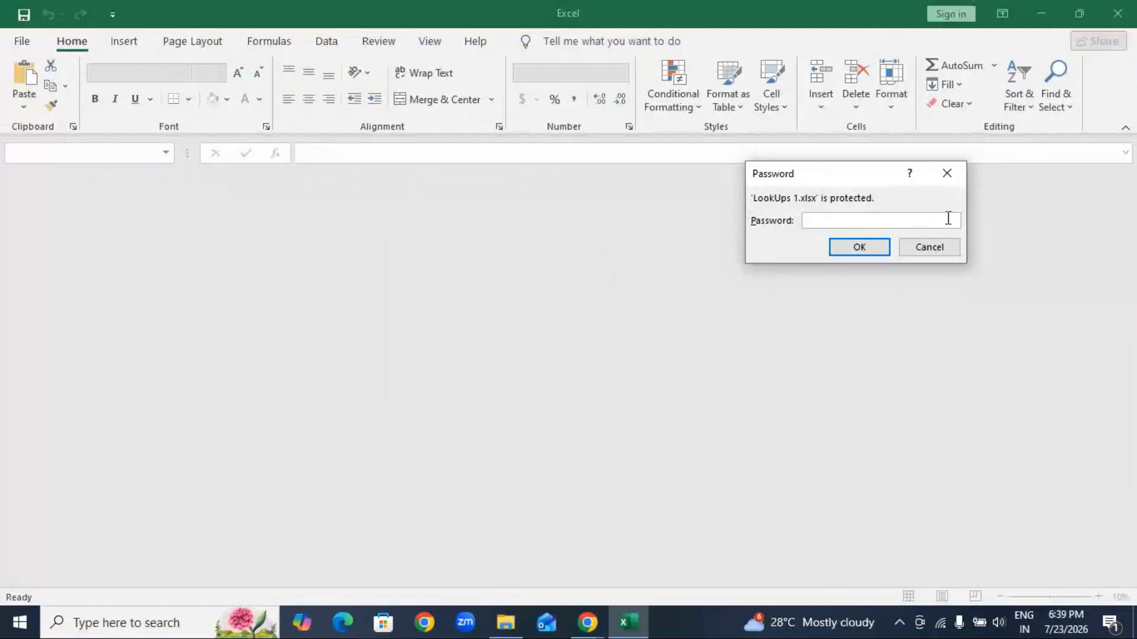
Step: Cancel the LookUps 1 prompt, then reopen lookupa formula and unlock it with its password
{"action": "left_click", "coordinate": [947, 172]}
{"action": "left_click", "coordinate": [1118, 13]}
{"action": "double_click", "coordinate": [521, 171]}
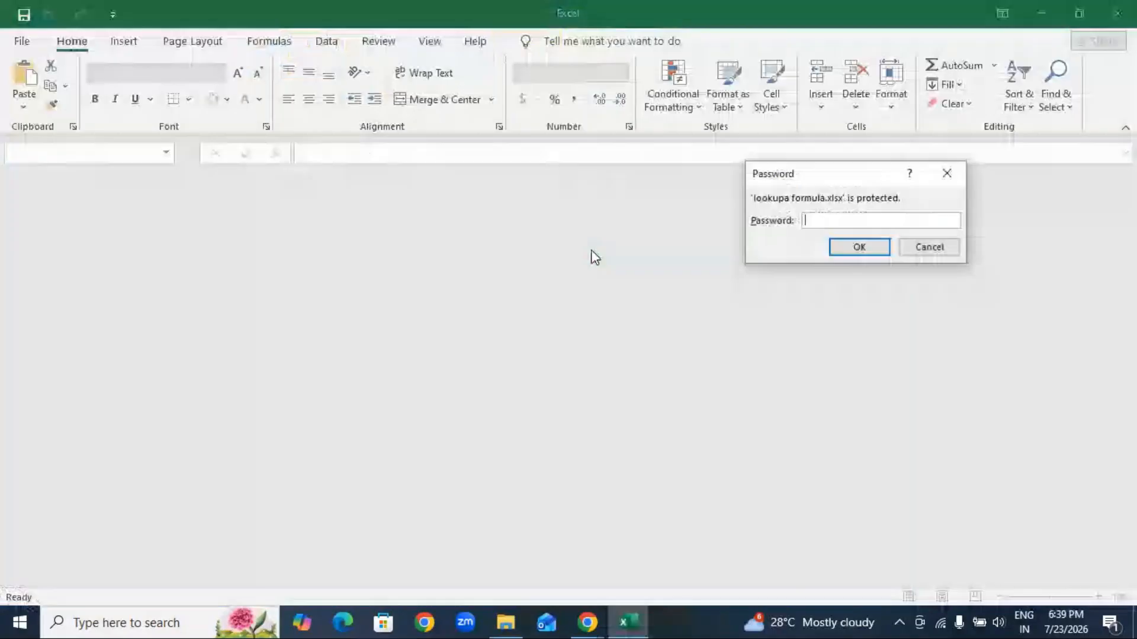
{"action": "type", "text": "1234"}
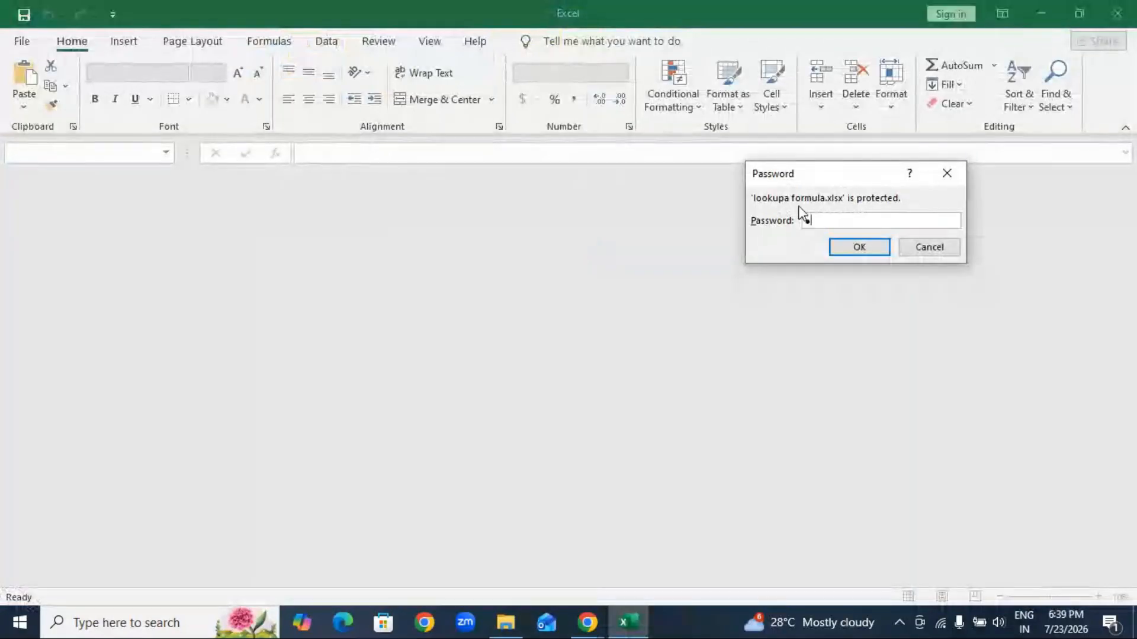
{"action": "key", "text": "Return"}
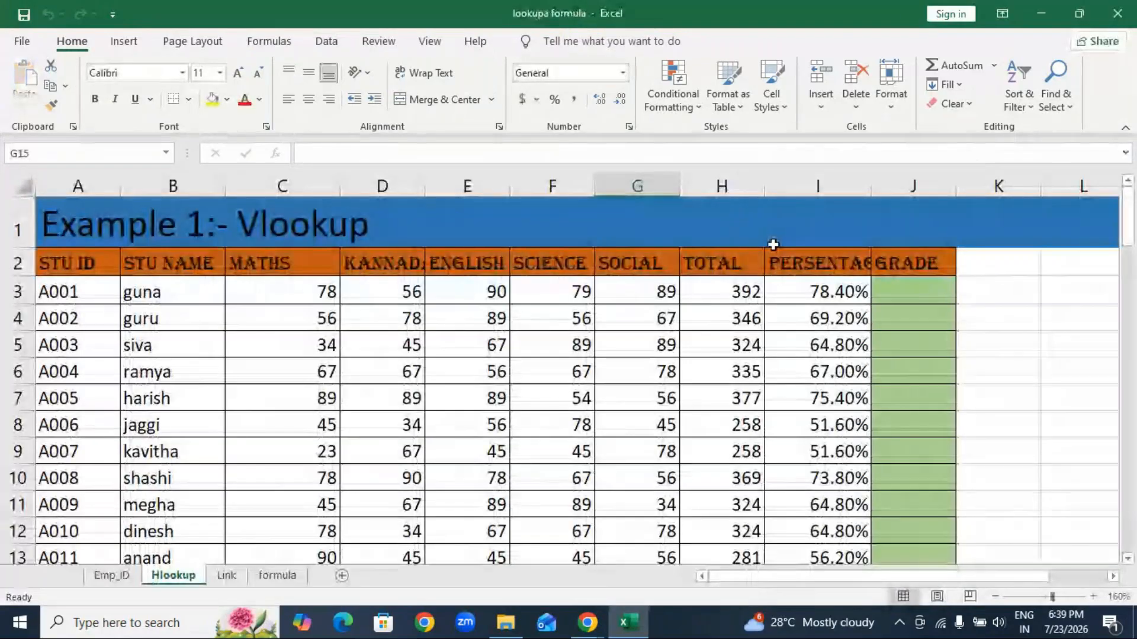
Step: Scroll through the lookupa formula workbook and close it
{"action": "scroll", "coordinate": [565, 440], "scroll_direction": "down", "scroll_amount": 10}
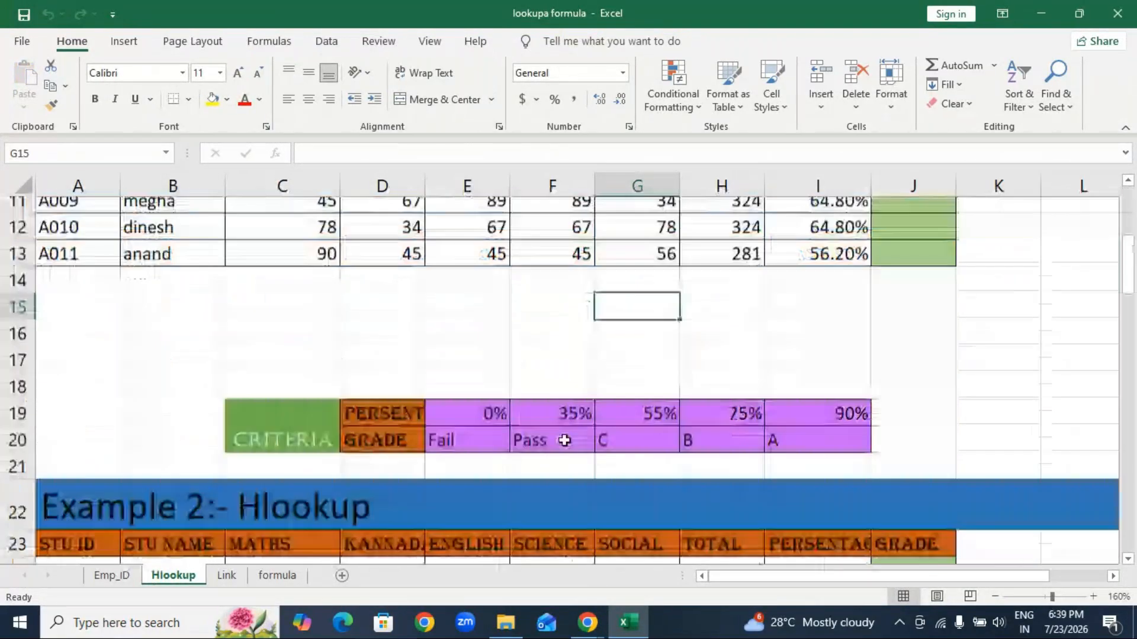
{"action": "scroll", "coordinate": [564, 441], "scroll_direction": "down", "scroll_amount": 13}
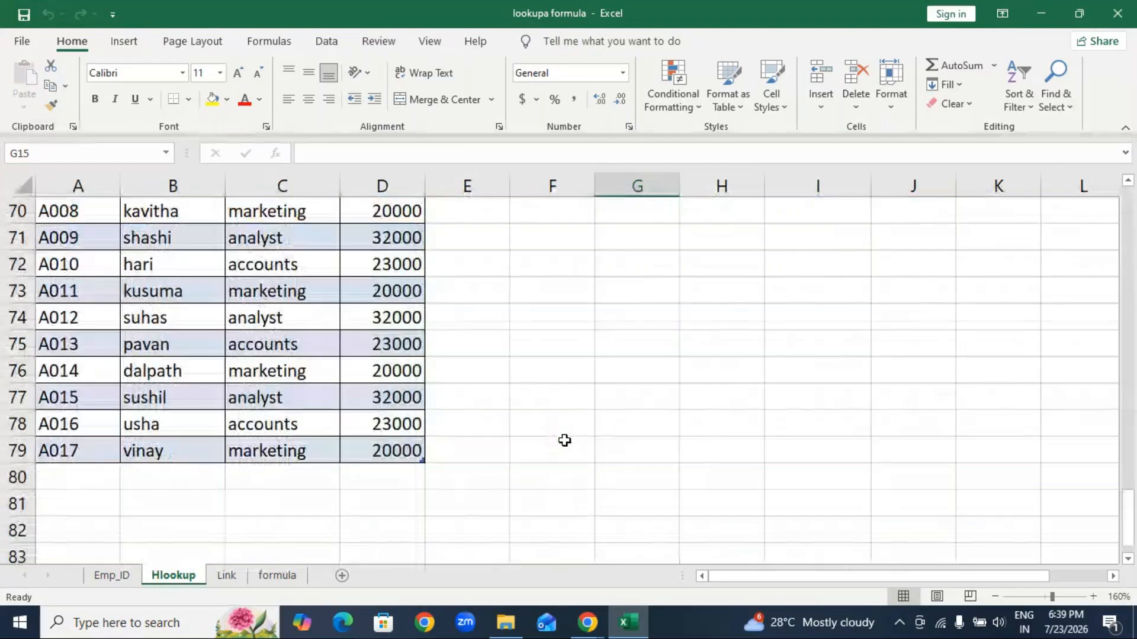
{"action": "scroll", "coordinate": [565, 441], "scroll_direction": "down", "scroll_amount": 4}
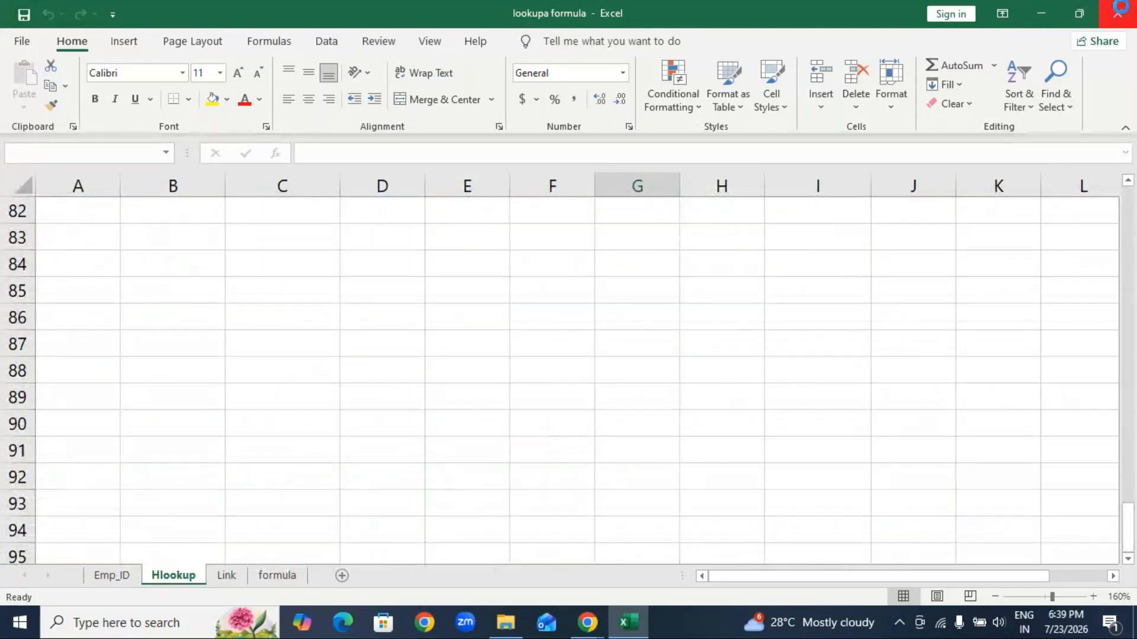
{"action": "left_click", "coordinate": [1118, 13]}
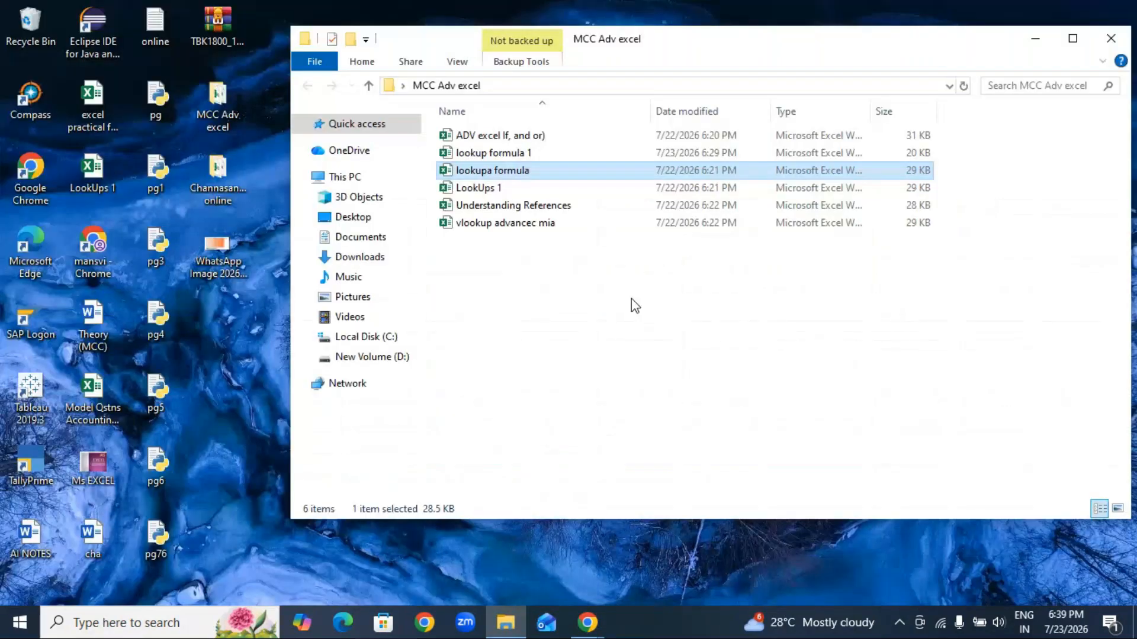
Step: Reopen LookUps 1 and enter the workbook password to unlock it
{"action": "double_click", "coordinate": [476, 190]}
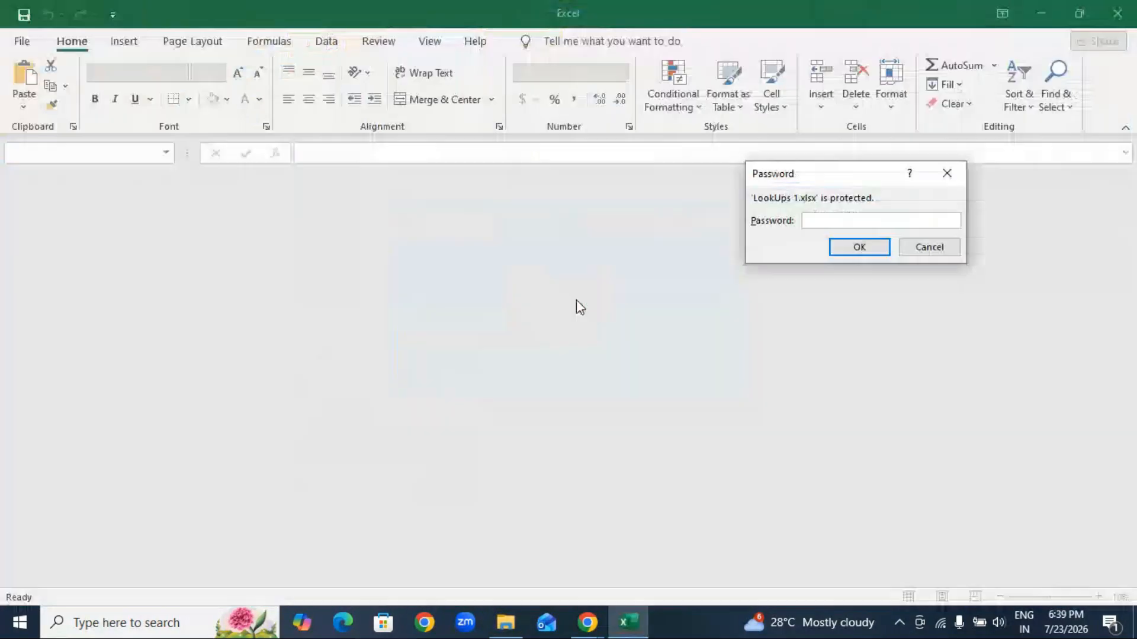
{"action": "type", "text": "••••"}
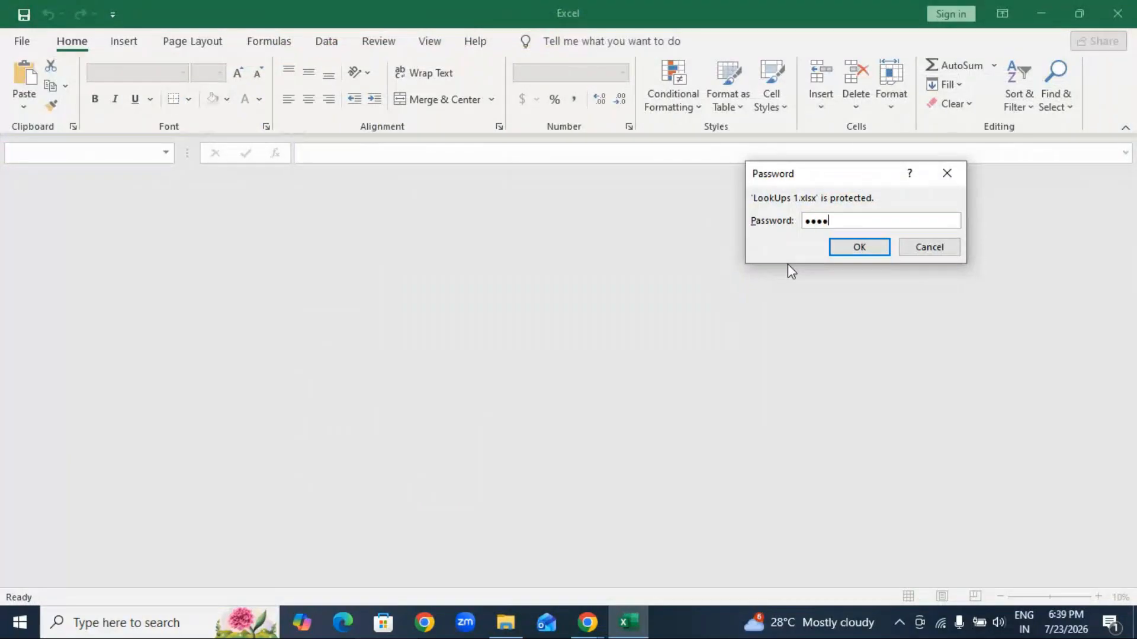
{"action": "key", "text": "Return"}
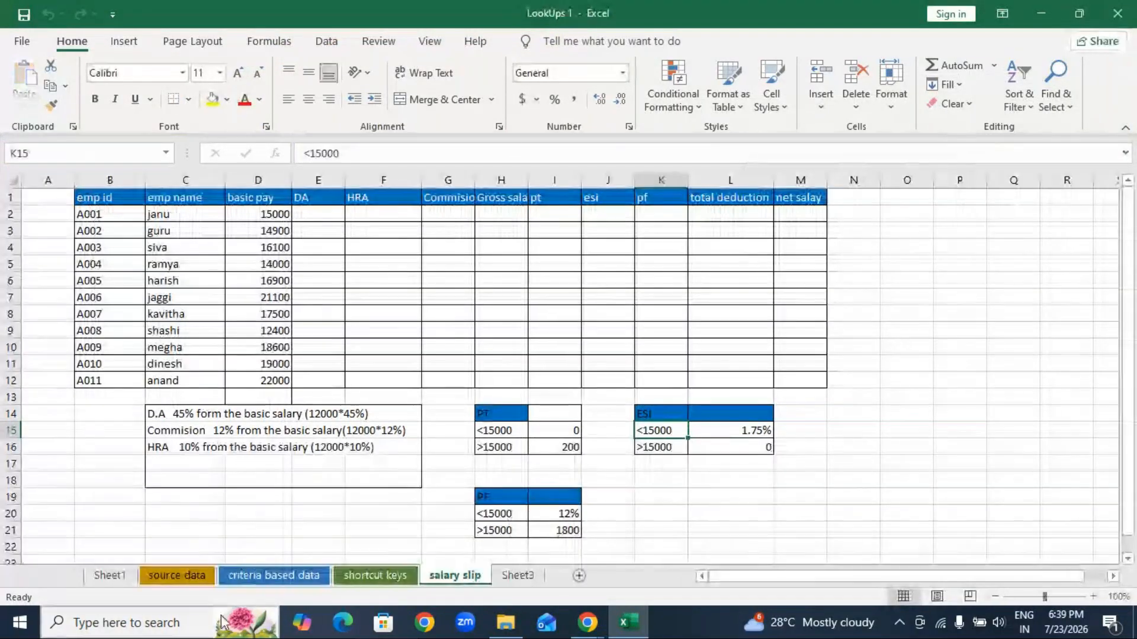
Step: Show the salary slip sheet at 120% zoom with the ribbon collapsed
{"action": "left_click", "coordinate": [274, 576]}
{"action": "left_click", "coordinate": [441, 578]}
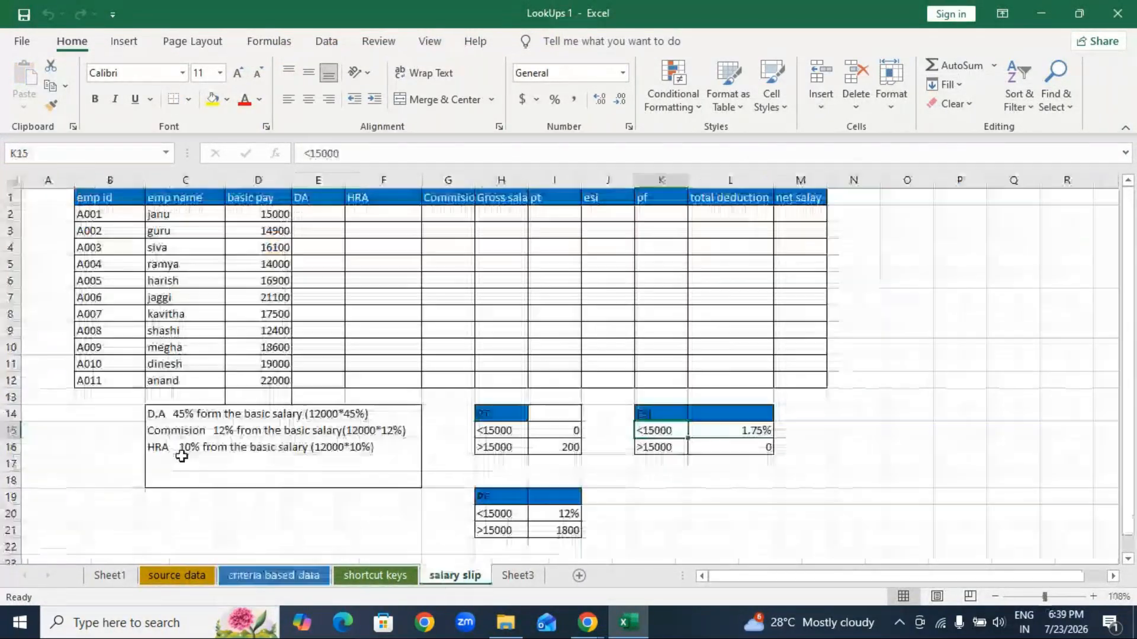
{"action": "left_click", "coordinate": [1093, 597]}
{"action": "left_click", "coordinate": [1093, 596]}
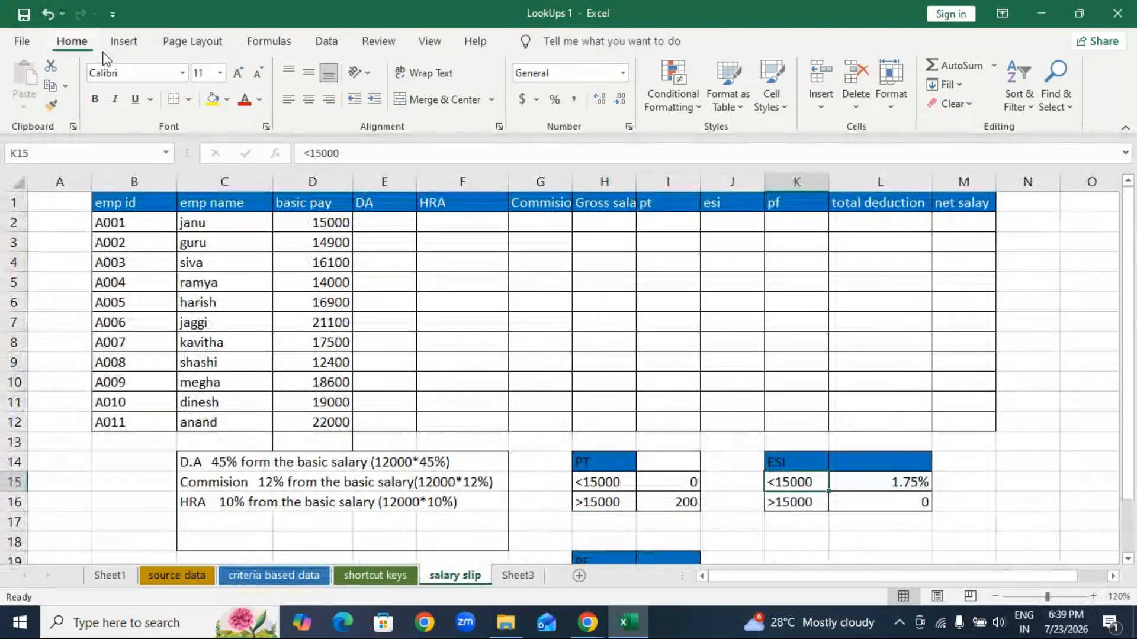
{"action": "double_click", "coordinate": [92, 41]}
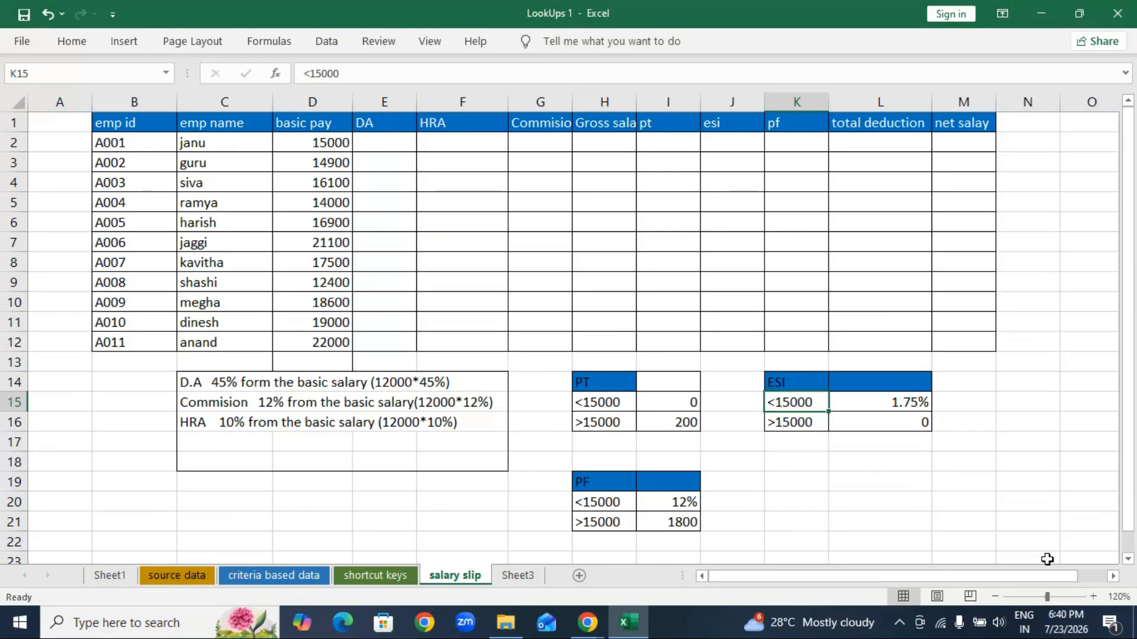
Step: Zoom to 140% and highlight the emp id, emp name and basic pay columns
{"action": "left_click", "coordinate": [1091, 597]}
{"action": "left_click", "coordinate": [1092, 597]}
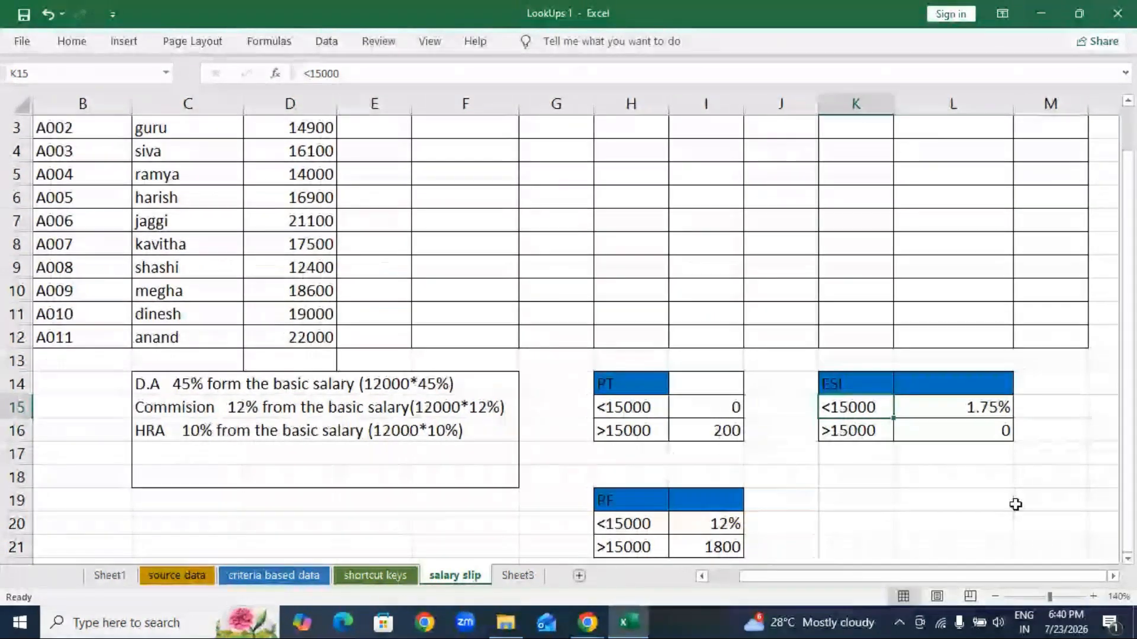
{"action": "scroll", "coordinate": [1014, 505], "scroll_direction": "up", "scroll_amount": 1}
{"action": "left_click_drag", "start_coordinate": [59, 151], "coordinate": [69, 384]}
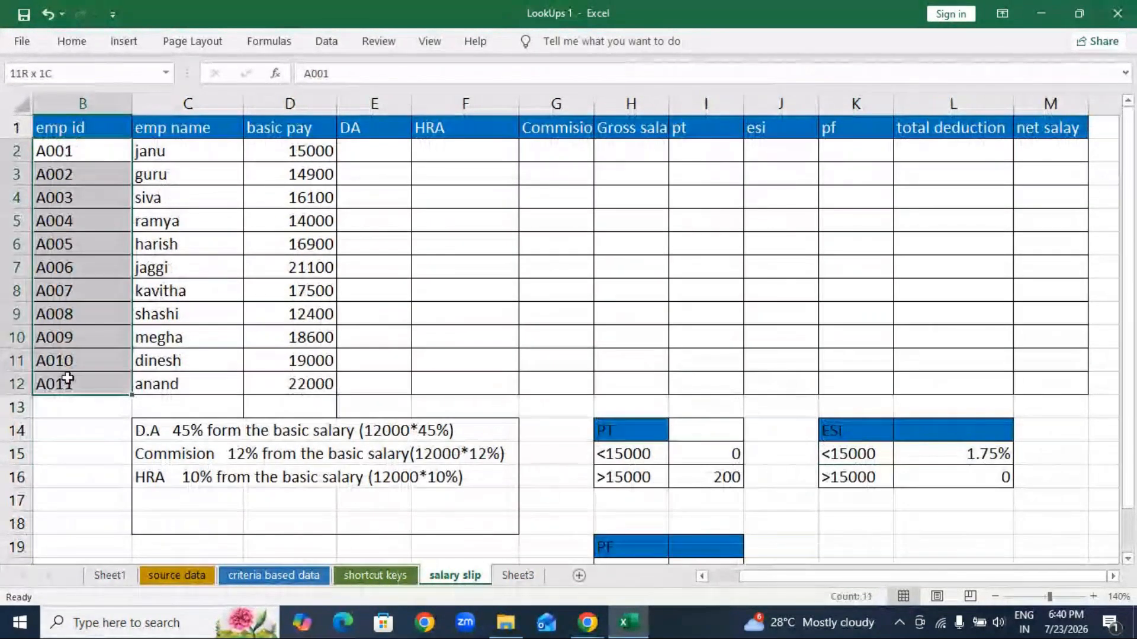
{"action": "left_click", "coordinate": [55, 453]}
{"action": "left_click_drag", "start_coordinate": [185, 147], "coordinate": [184, 380]}
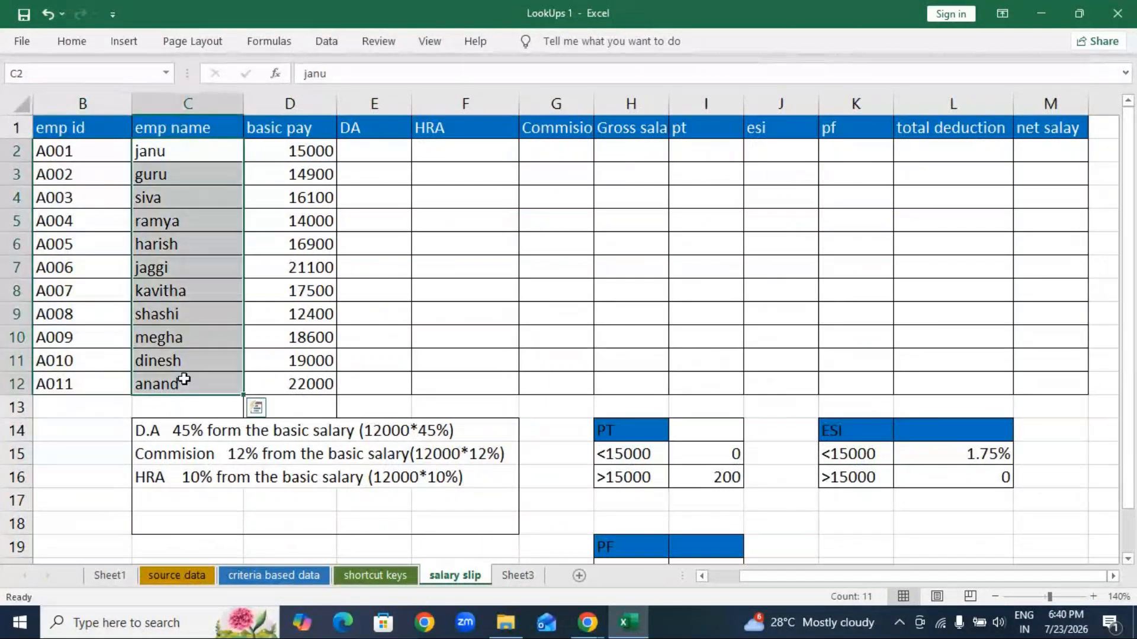
{"action": "left_click", "coordinate": [298, 155]}
{"action": "key", "text": "ctrl+shift+Down"}
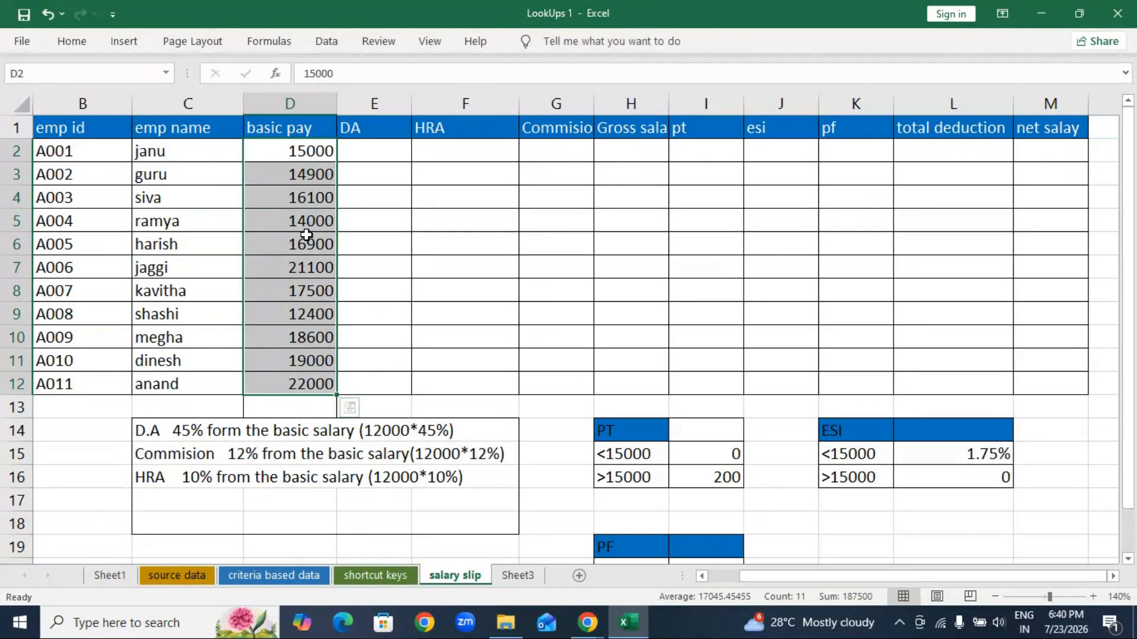
{"action": "left_click", "coordinate": [355, 149]}
{"action": "left_click", "coordinate": [468, 150]}
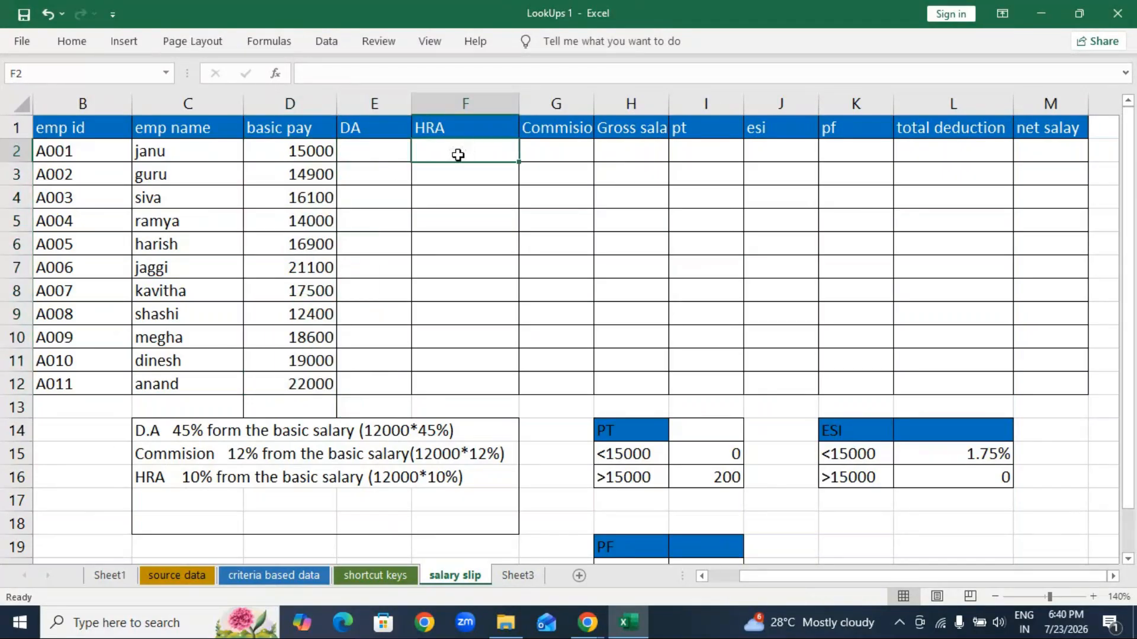
Step: Widen columns G and H, then highlight the DA 45%, Commission 12%, HRA 10% rules box
{"action": "left_click_drag", "start_coordinate": [594, 106], "coordinate": [615, 112]}
{"action": "left_click_drag", "start_coordinate": [690, 107], "coordinate": [709, 108]}
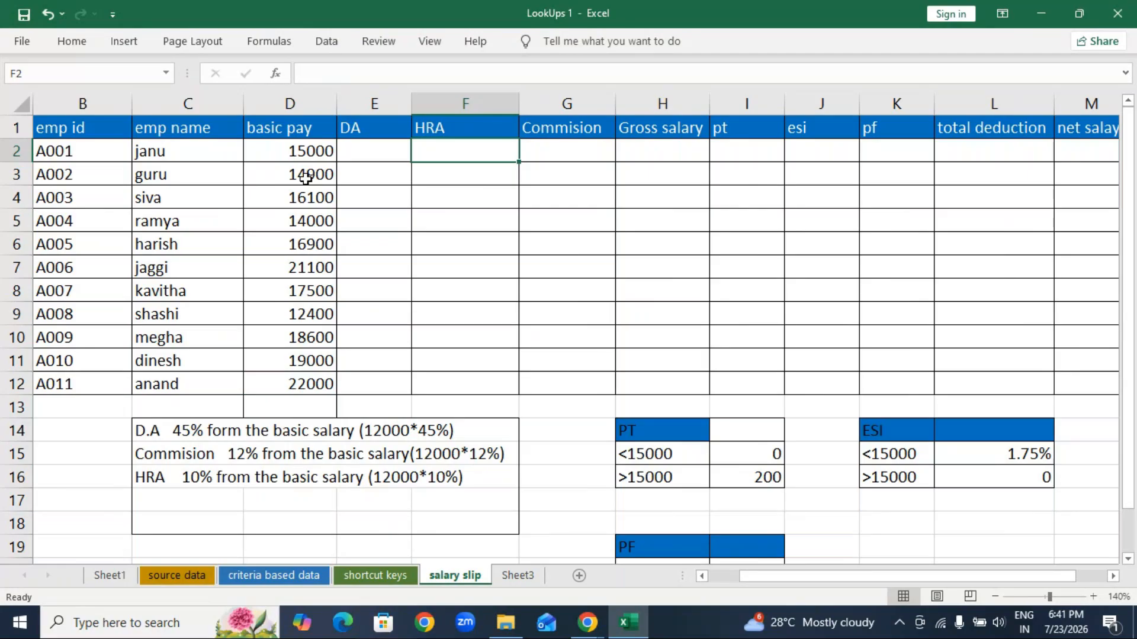
{"action": "scroll", "coordinate": [509, 346], "scroll_direction": "down", "scroll_amount": 1}
{"action": "scroll", "coordinate": [497, 348], "scroll_direction": "up", "scroll_amount": 1}
{"action": "left_click", "coordinate": [362, 156]}
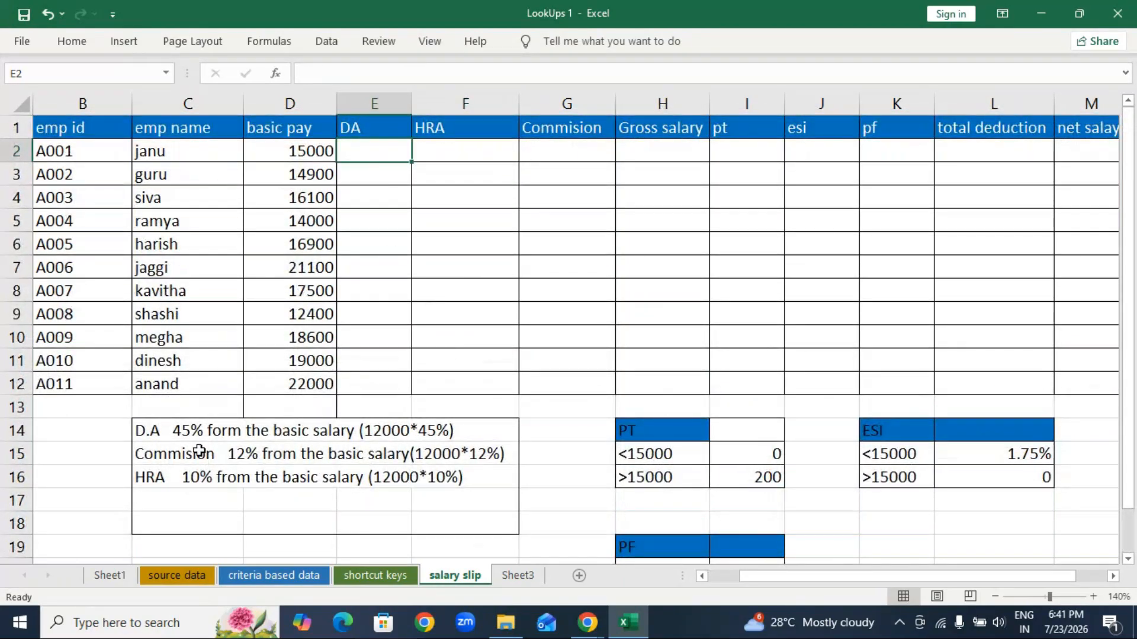
{"action": "left_click_drag", "start_coordinate": [158, 440], "coordinate": [459, 529]}
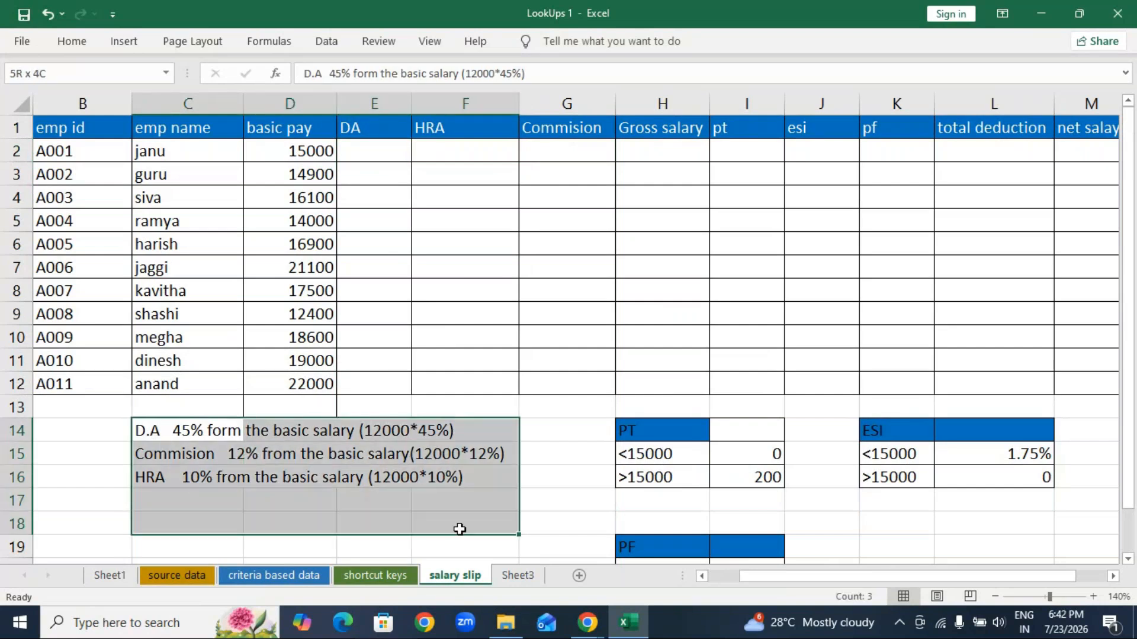
{"action": "left_click", "coordinate": [566, 500]}
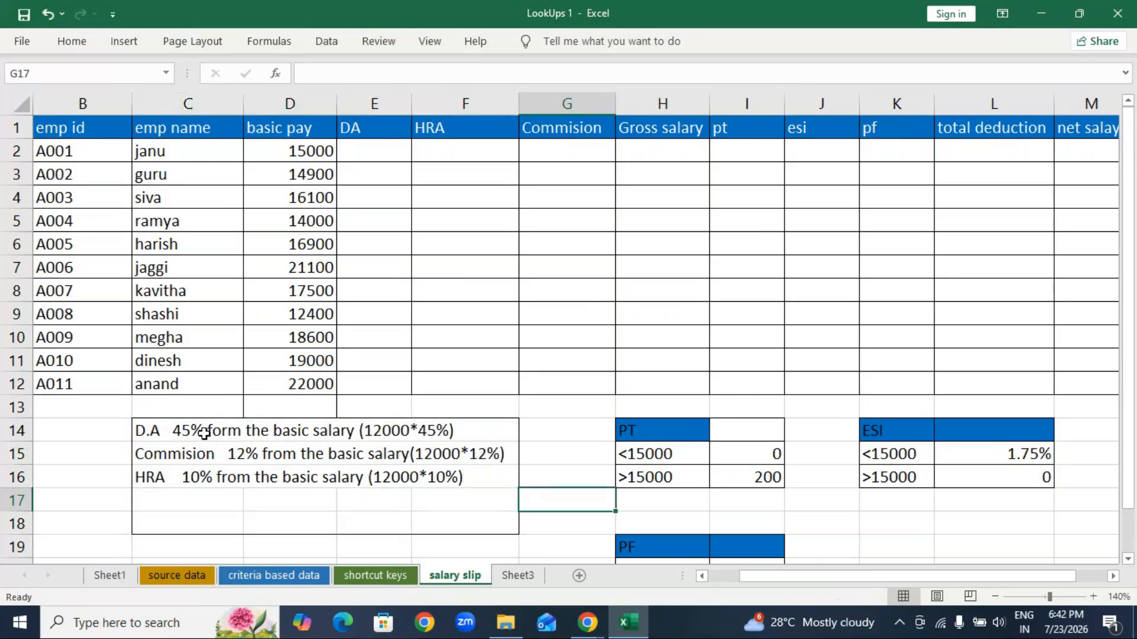
{"action": "left_click", "coordinate": [1037, 13]}
{"action": "left_click", "coordinate": [1035, 38]}
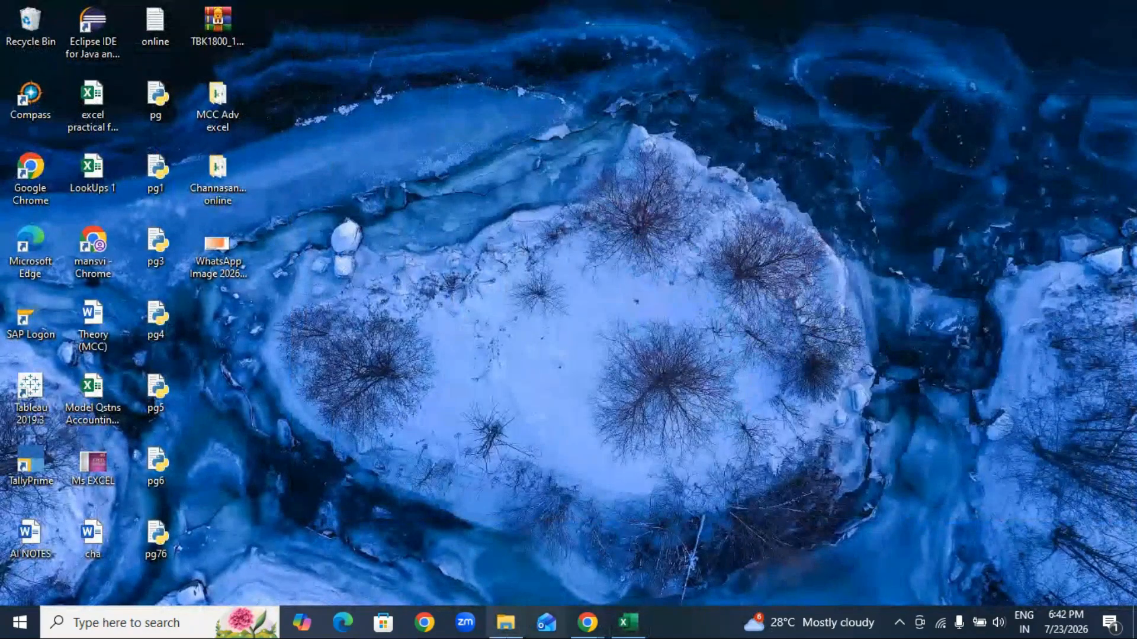
{"action": "mouse_move", "coordinate": [587, 623]}
{"action": "left_click", "coordinate": [583, 559]}
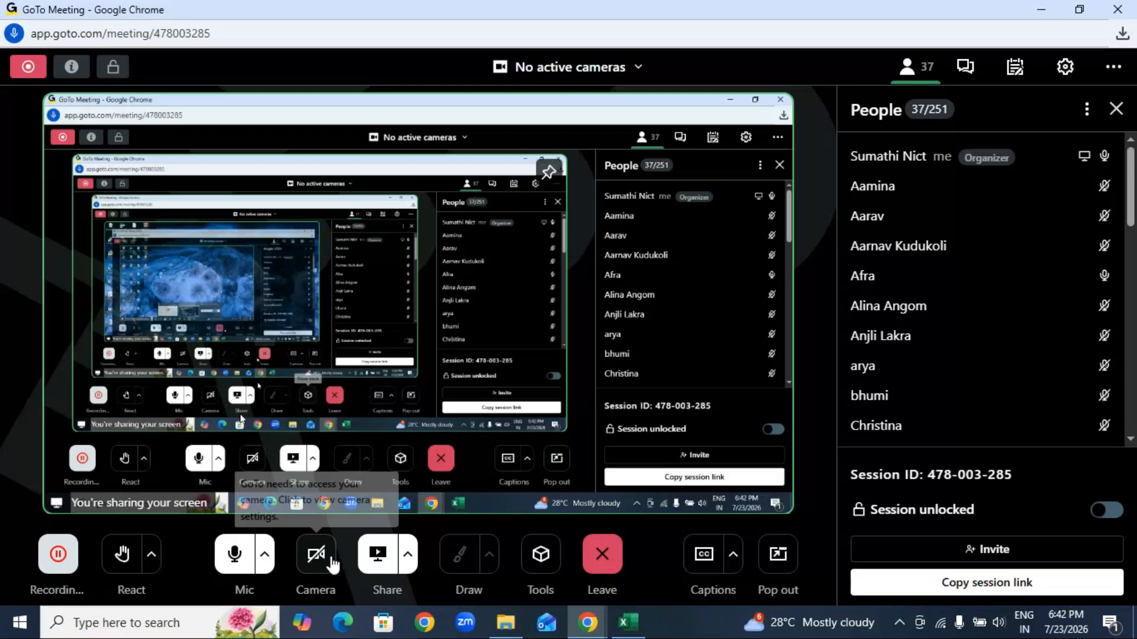
{"action": "left_click", "coordinate": [1045, 10]}
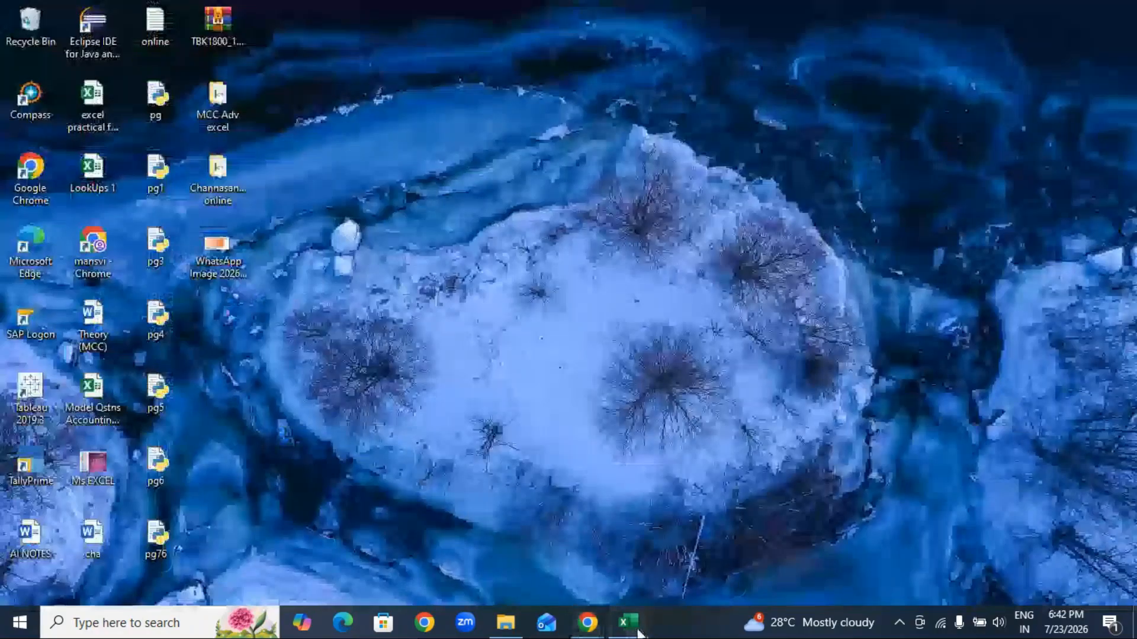
{"action": "left_click", "coordinate": [626, 610]}
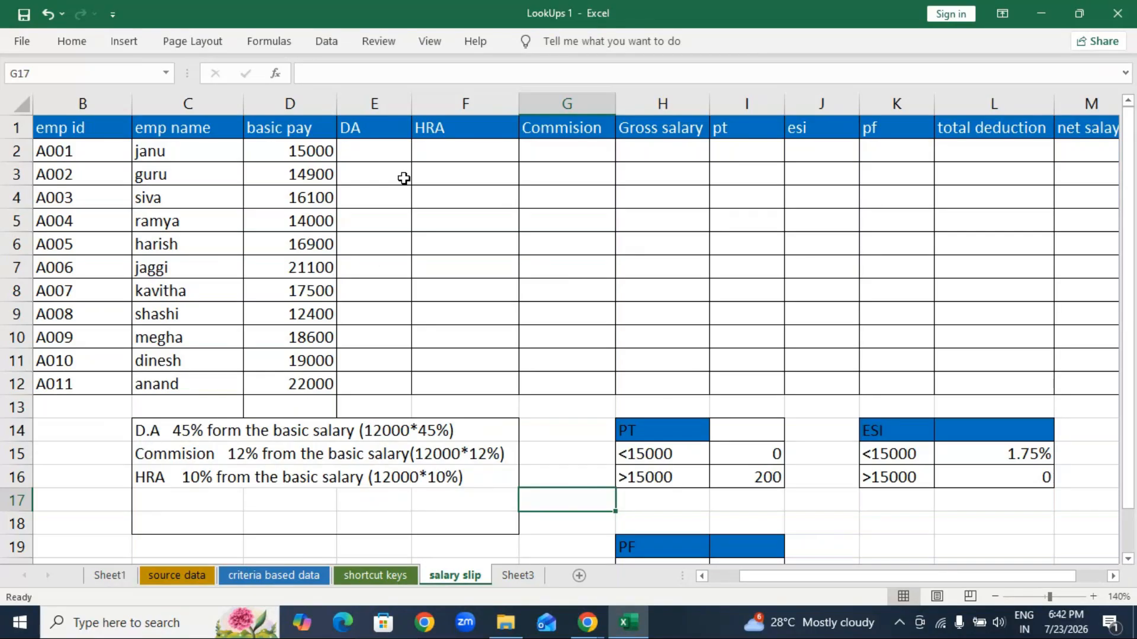
Step: Enter DA formulas =D2*45% and =D3*45%, then fill down through E12
{"action": "left_click", "coordinate": [377, 149]}
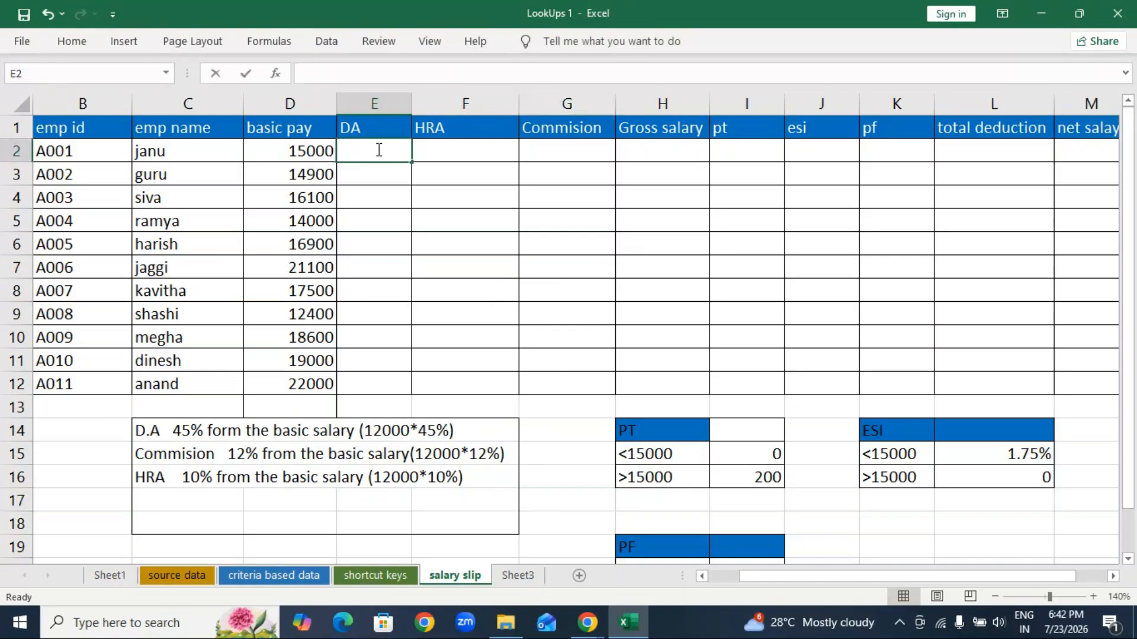
{"action": "type", "text": "="}
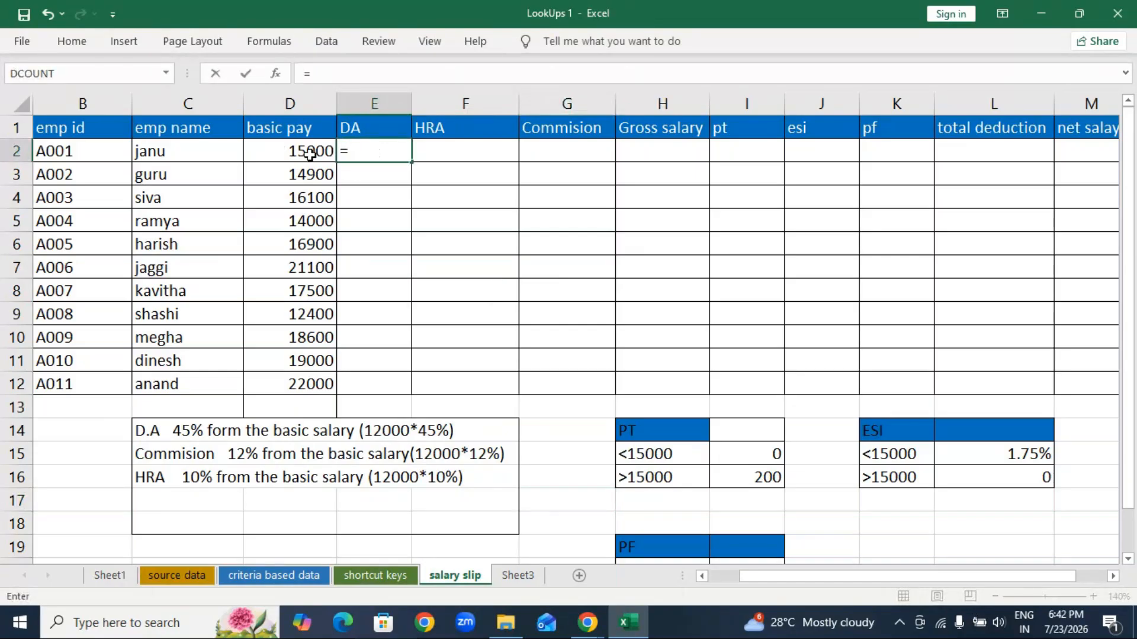
{"action": "left_click", "coordinate": [294, 150]}
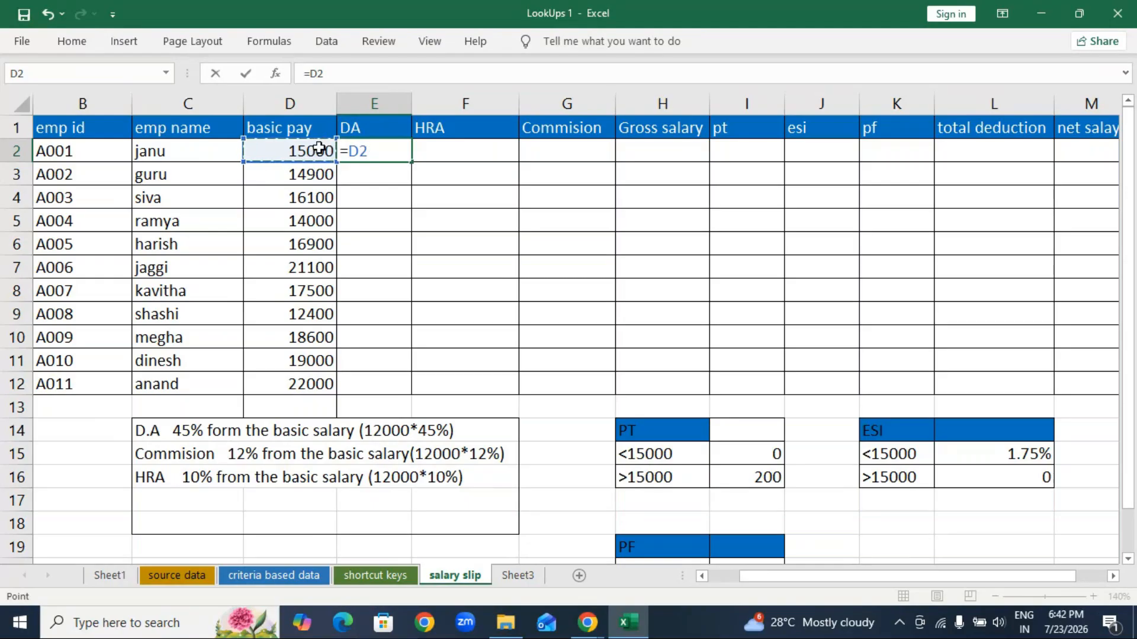
{"action": "type", "text": "*45%"}
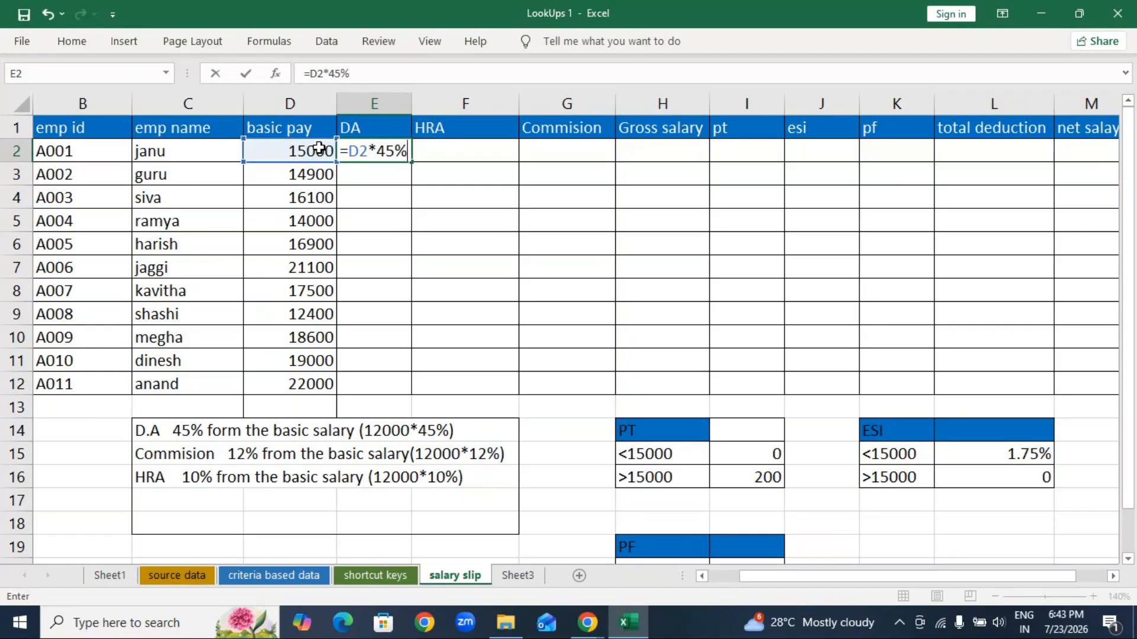
{"action": "key", "text": "Return"}
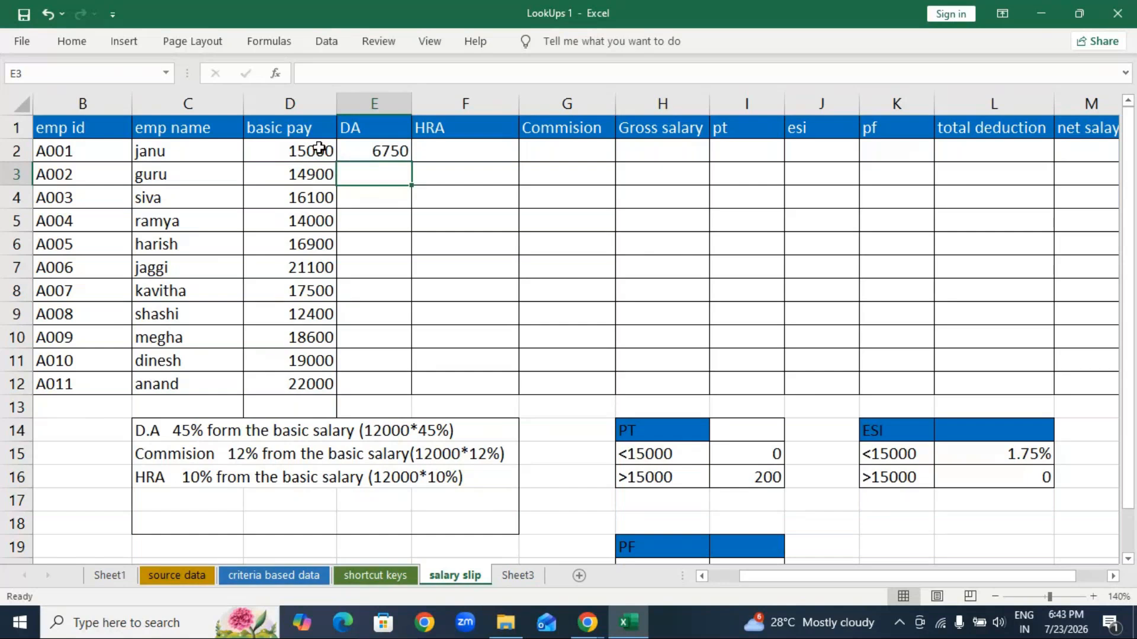
{"action": "type", "text": "="}
{"action": "left_click", "coordinate": [323, 176]}
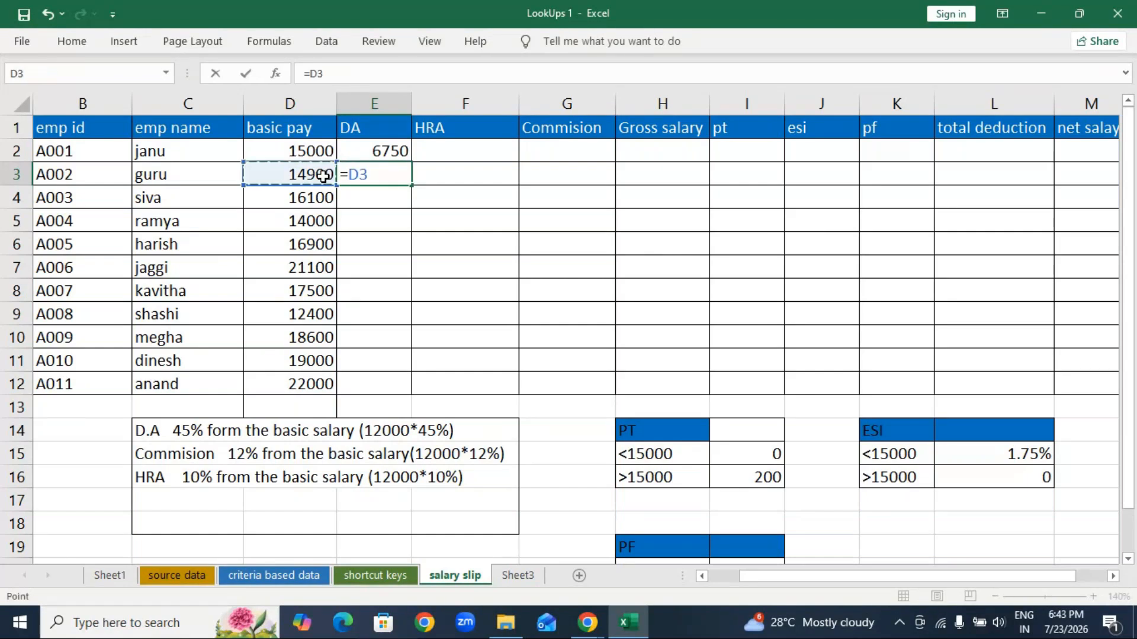
{"action": "type", "text": "*45%"}
{"action": "key", "text": "Return"}
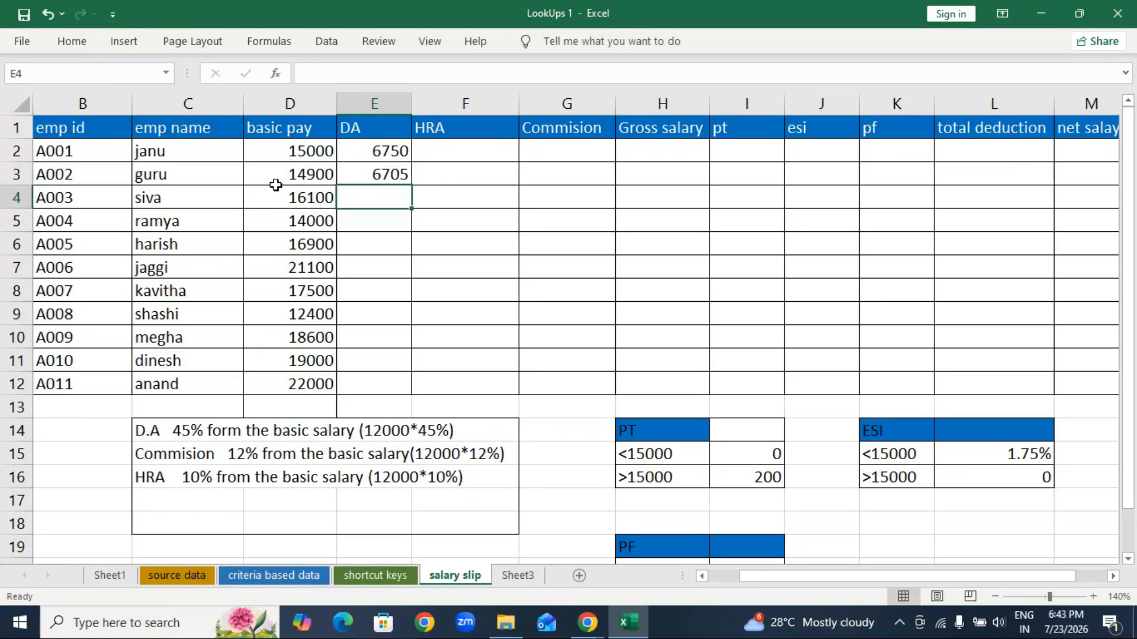
{"action": "left_click", "coordinate": [359, 171]}
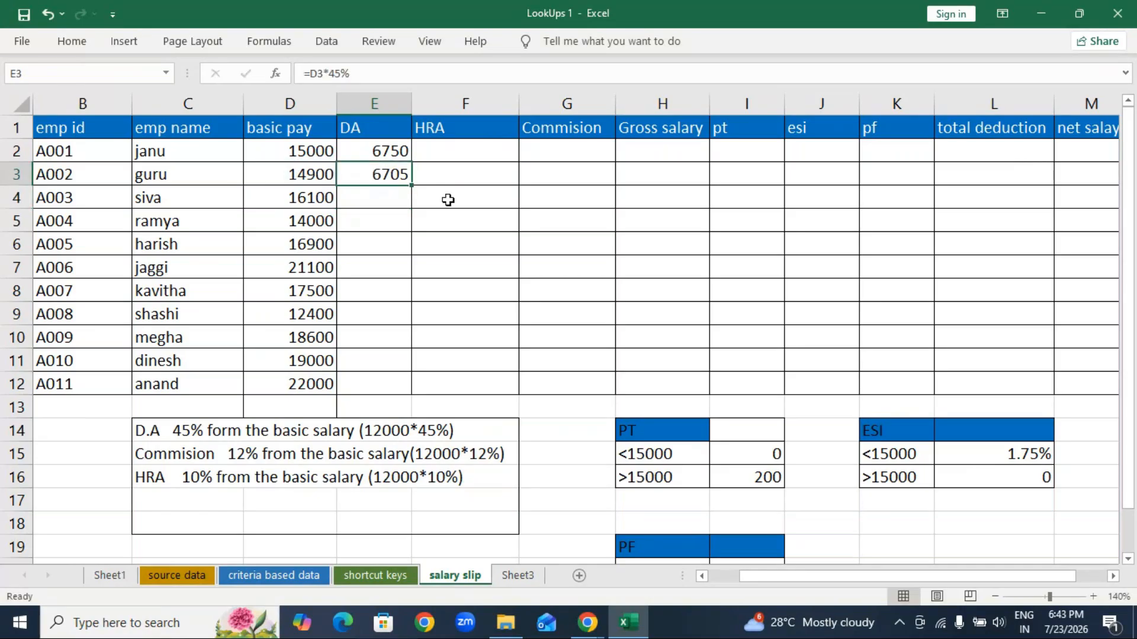
{"action": "double_click", "coordinate": [411, 186]}
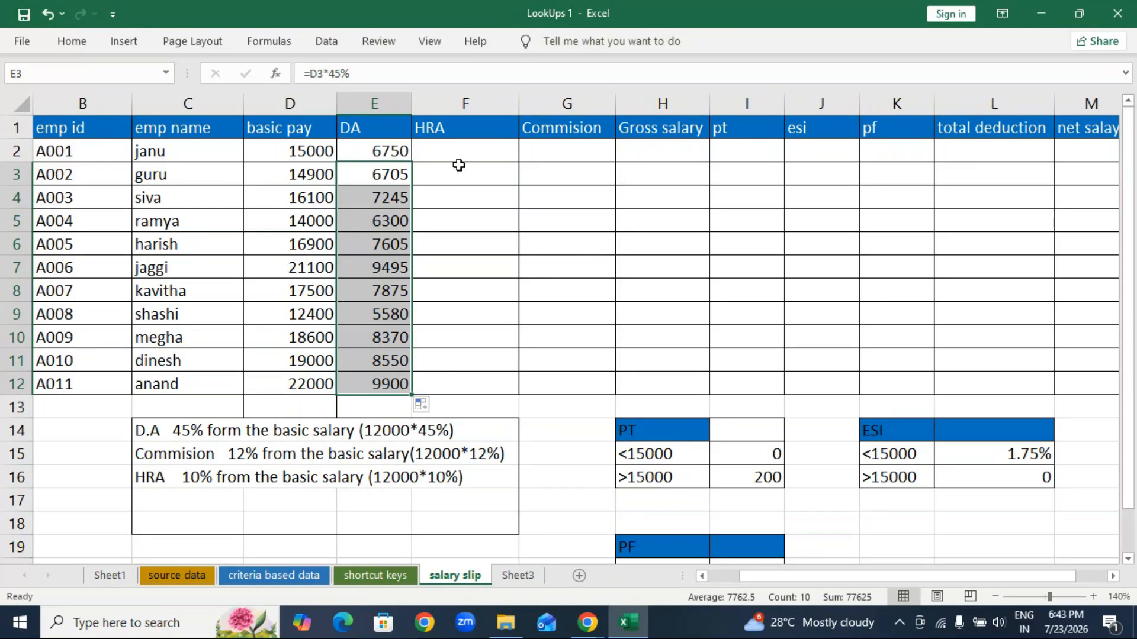
Step: Enter HRA formulas =D2*10% and =D3*10%, then fill them down through F12
{"action": "left_click", "coordinate": [466, 149]}
{"action": "type", "text": "="}
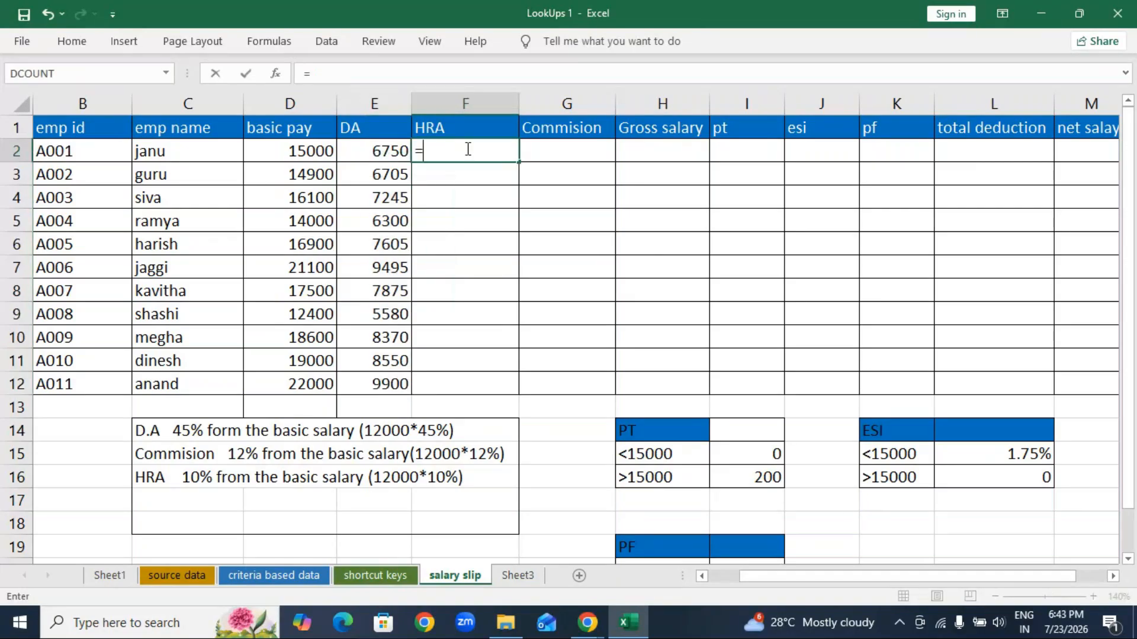
{"action": "left_click", "coordinate": [297, 152]}
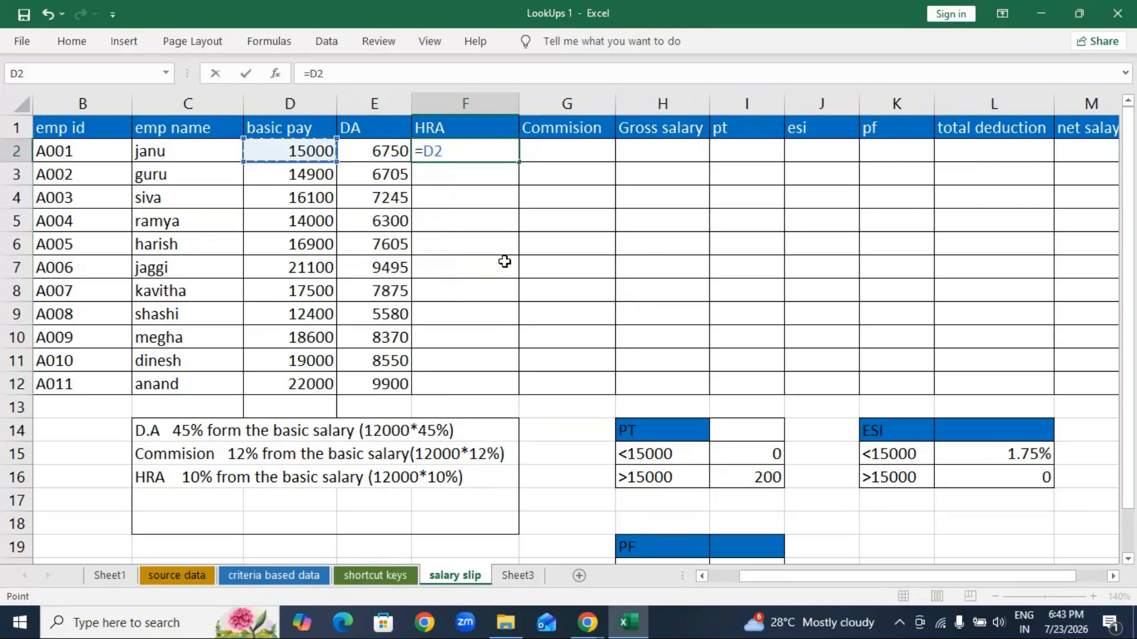
{"action": "type", "text": "*10%"}
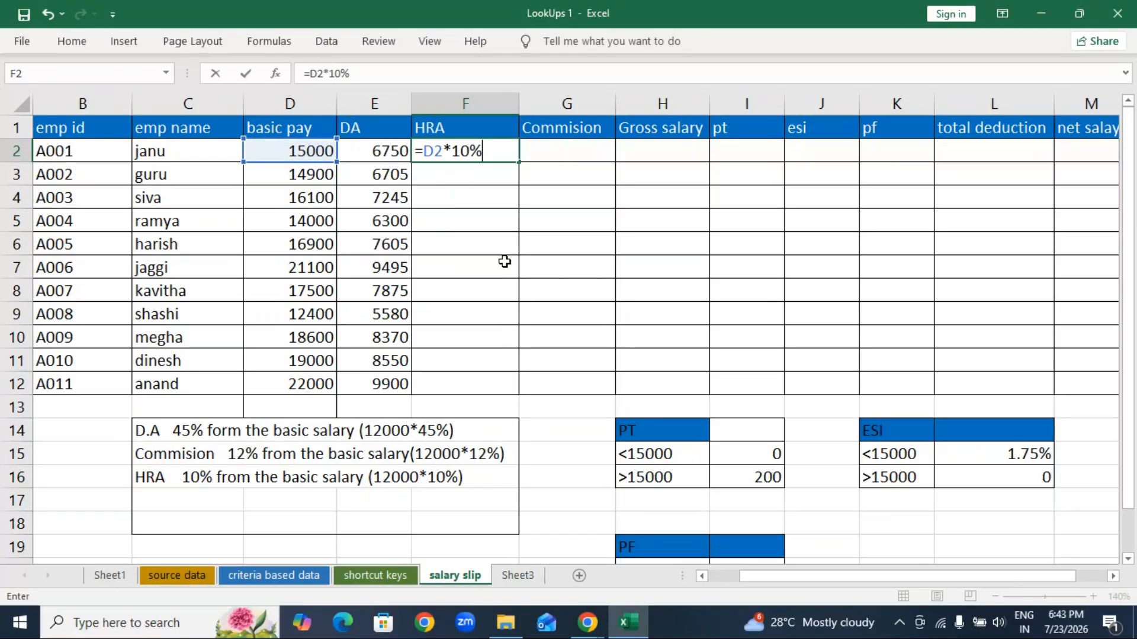
{"action": "key", "text": "Return"}
{"action": "type", "text": "="}
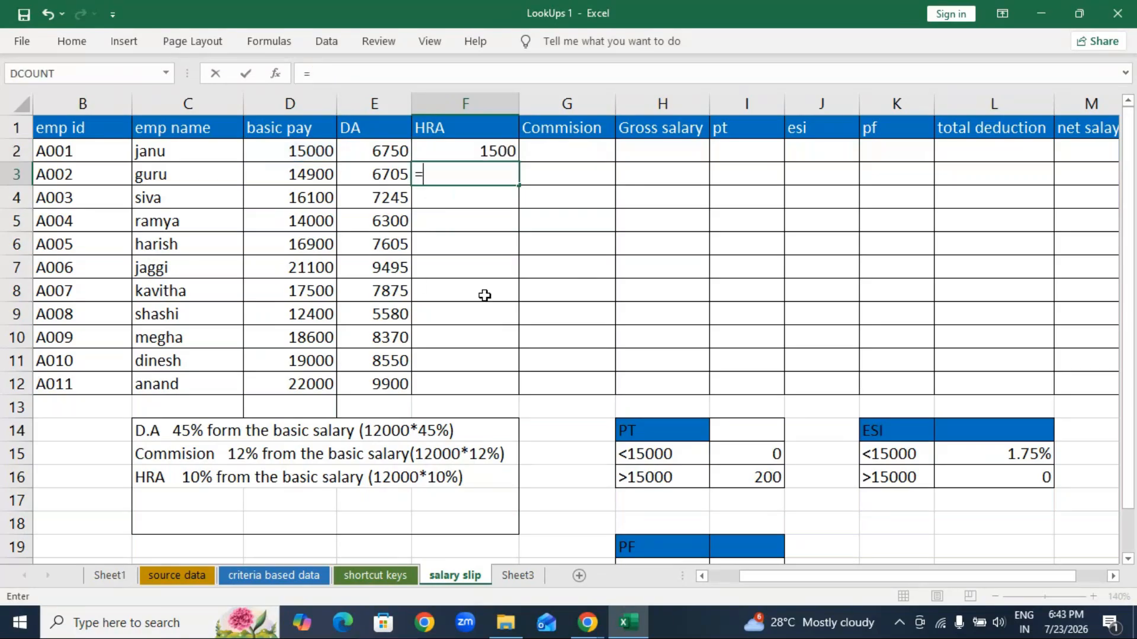
{"action": "left_click", "coordinate": [378, 174]}
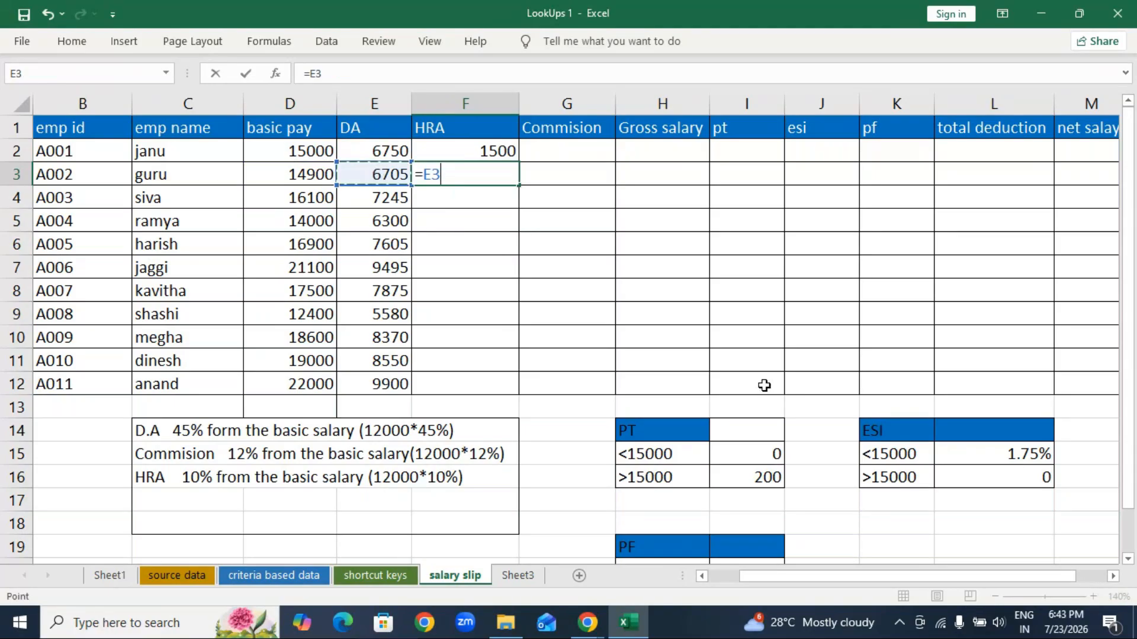
{"action": "key", "text": "BackSpace"}
{"action": "key", "text": "BackSpace"}
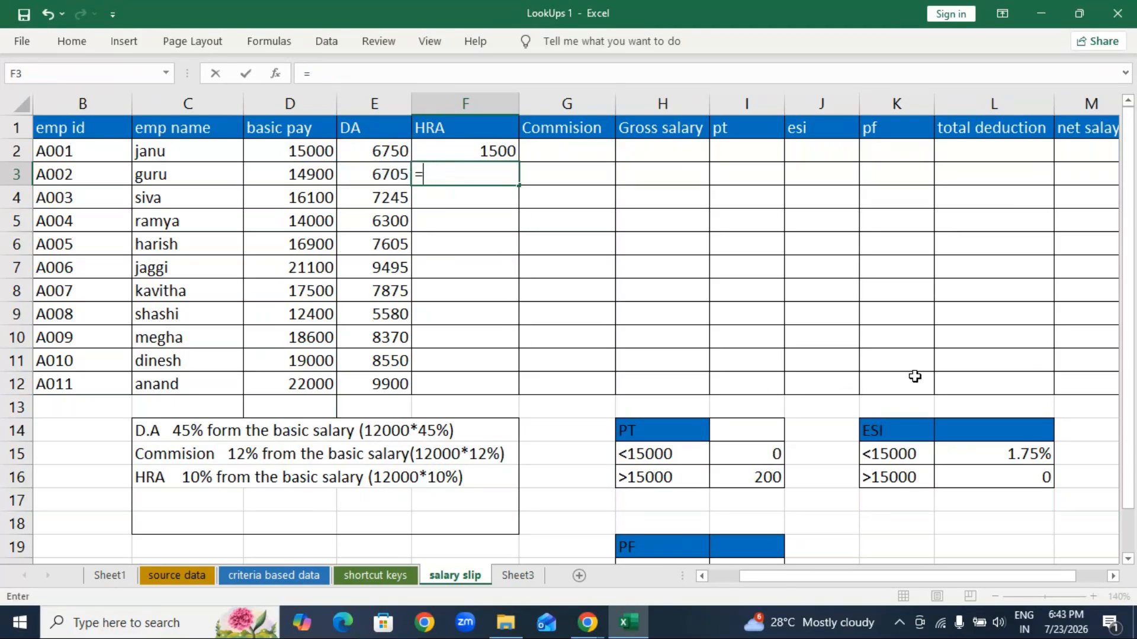
{"action": "type", "text": "D3*1"}
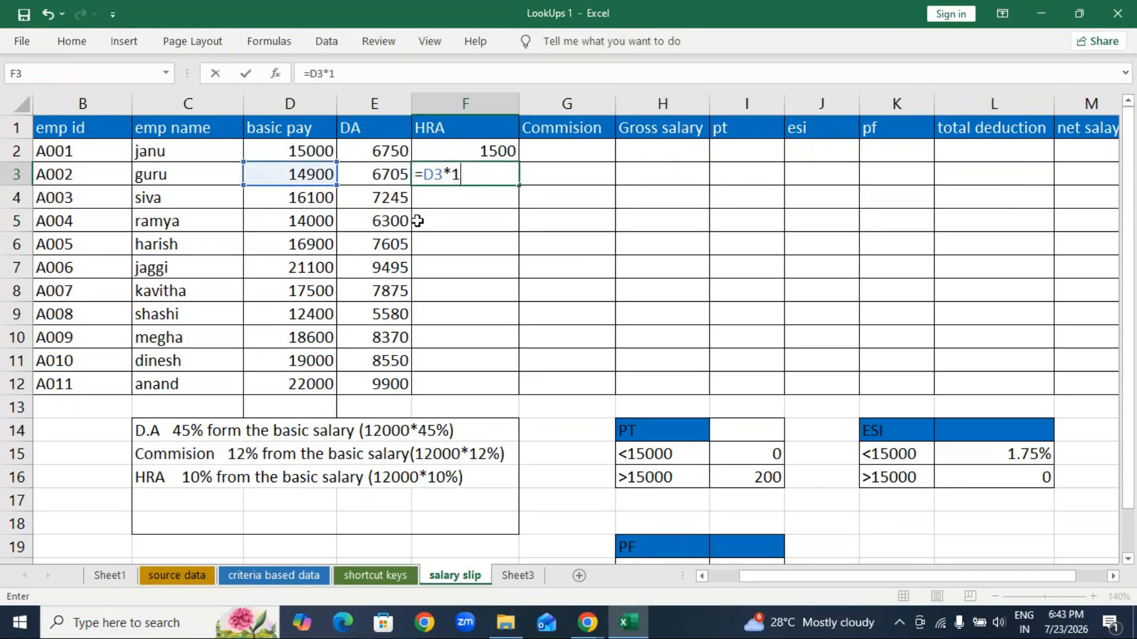
{"action": "type", "text": "0%"}
{"action": "key", "text": "Return"}
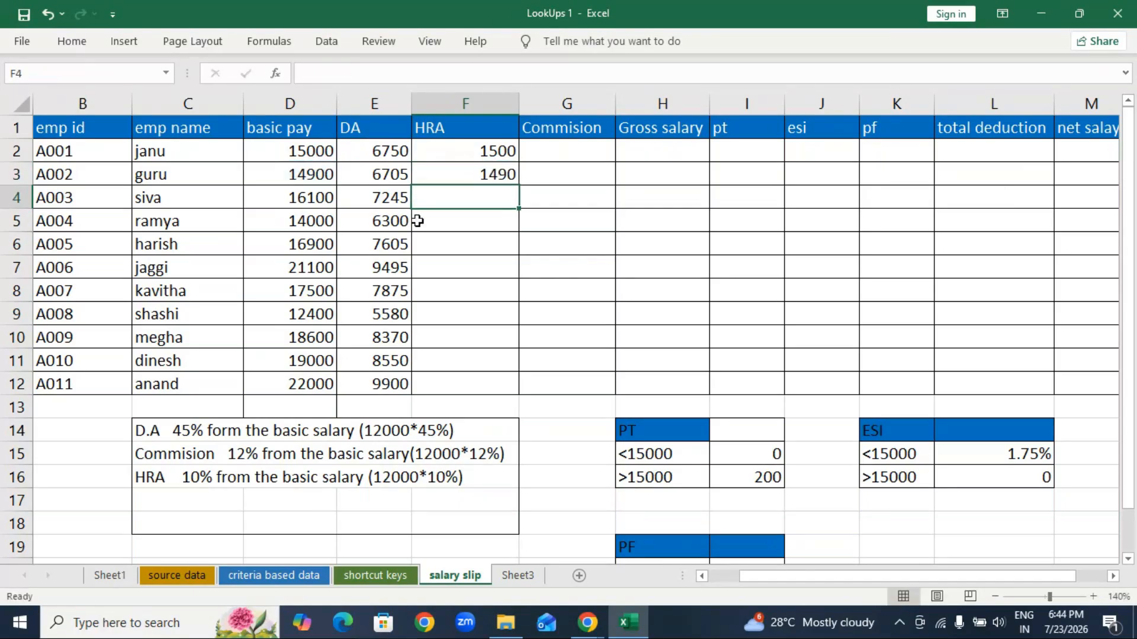
{"action": "left_click", "coordinate": [434, 180]}
{"action": "left_click_drag", "start_coordinate": [519, 185], "coordinate": [519, 391]}
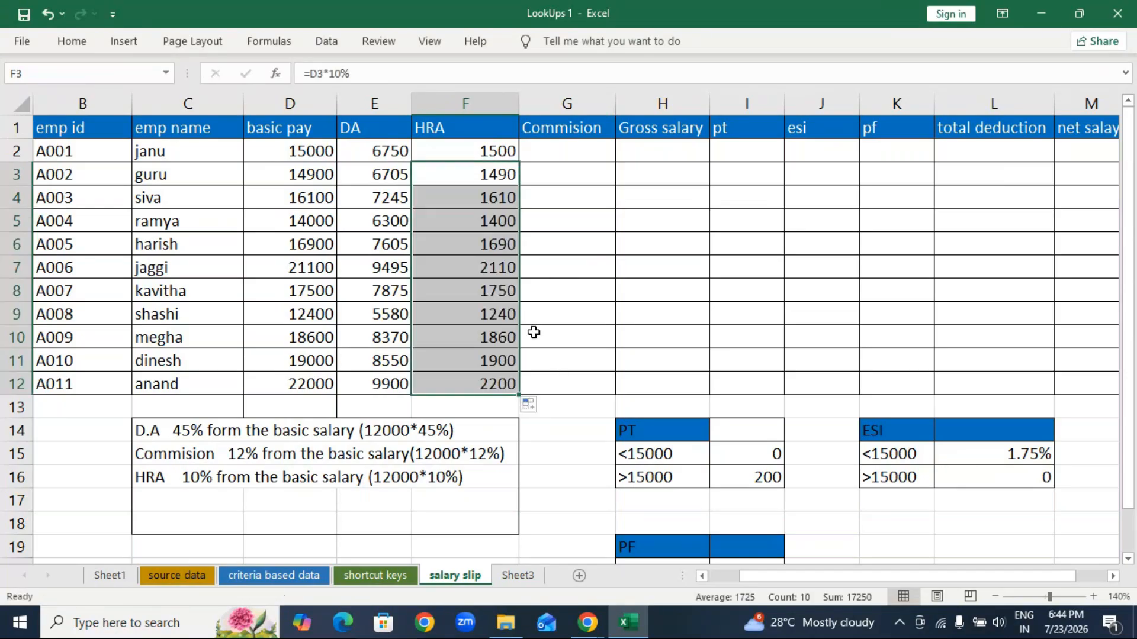
Step: Enter =D2*12% in G2 and fill the commission down to G12 for all eleven employees
{"action": "left_click", "coordinate": [574, 155]}
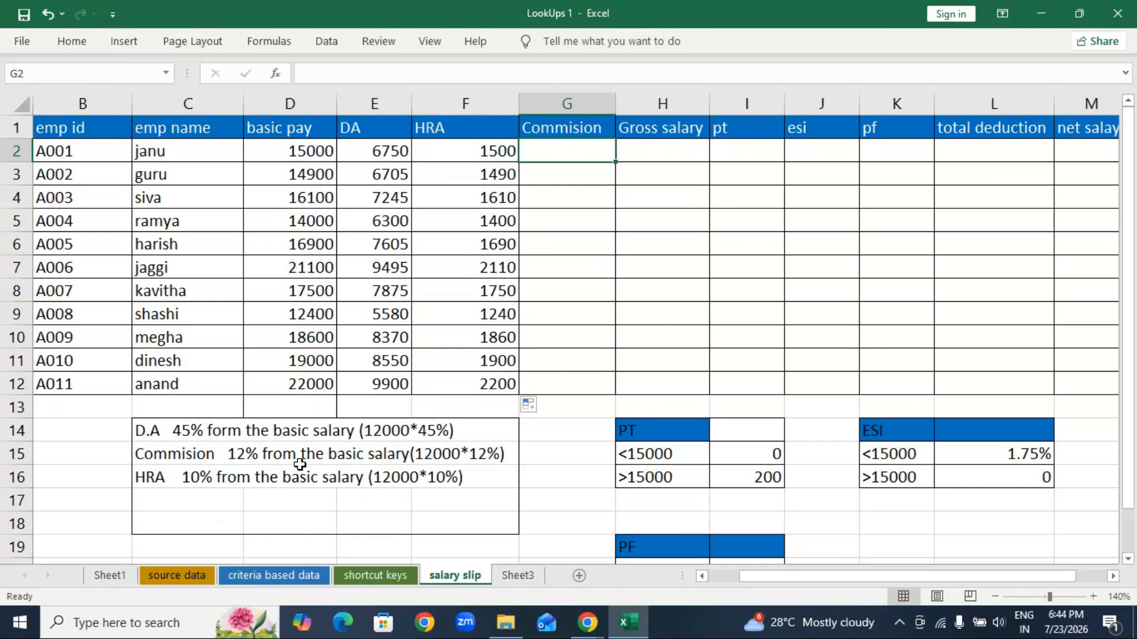
{"action": "type", "text": "="}
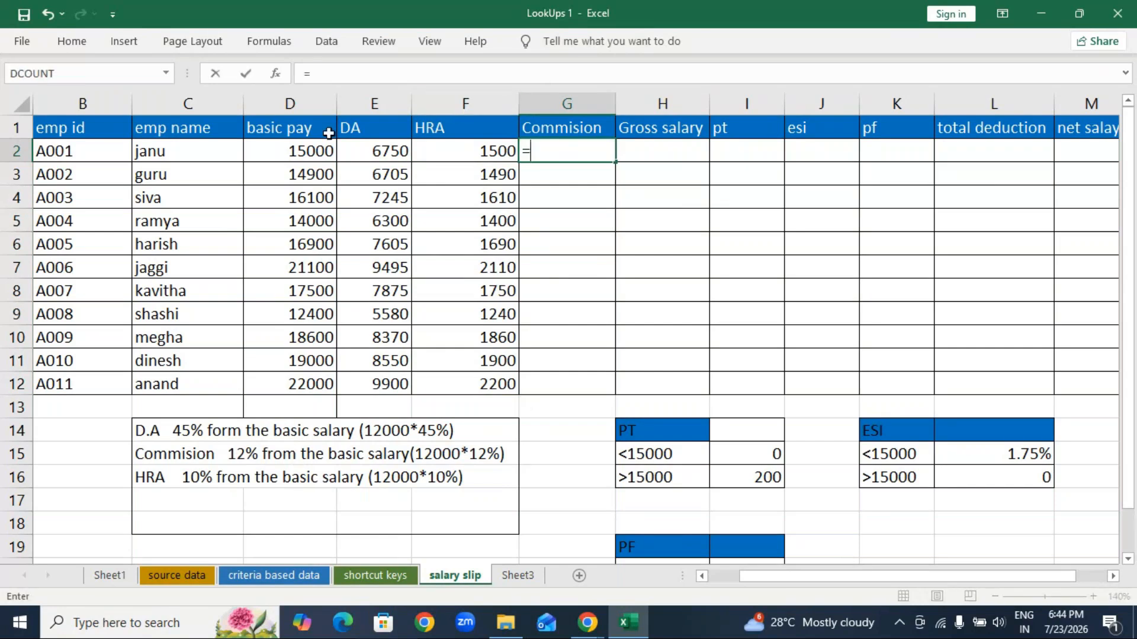
{"action": "left_click", "coordinate": [306, 152]}
{"action": "type", "text": "*1"}
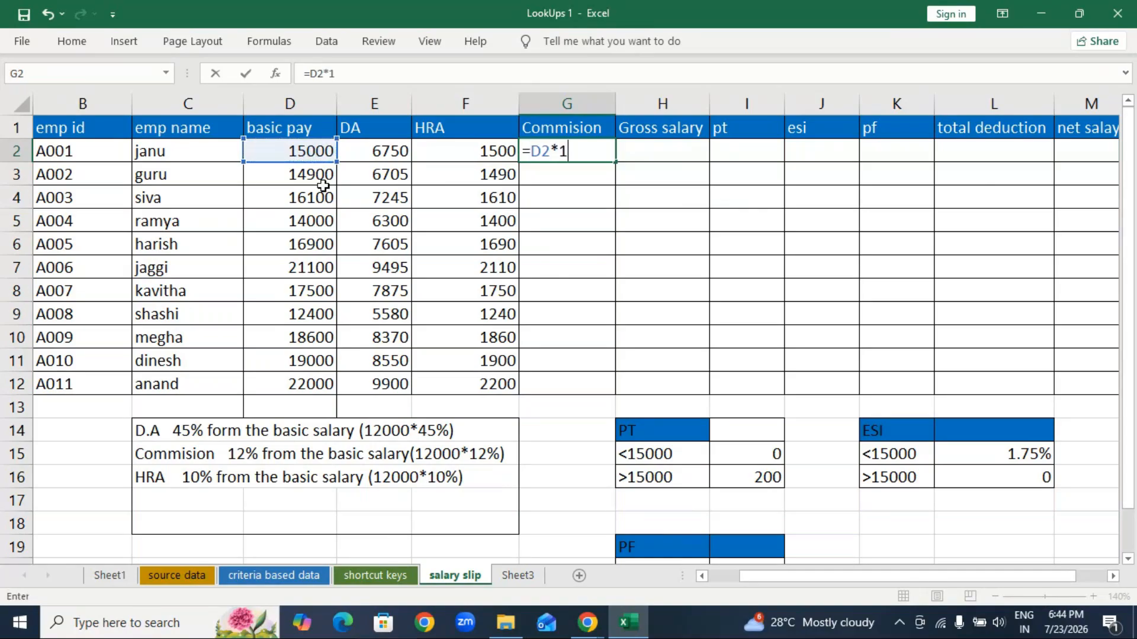
{"action": "type", "text": "2"}
{"action": "key", "text": "Return"}
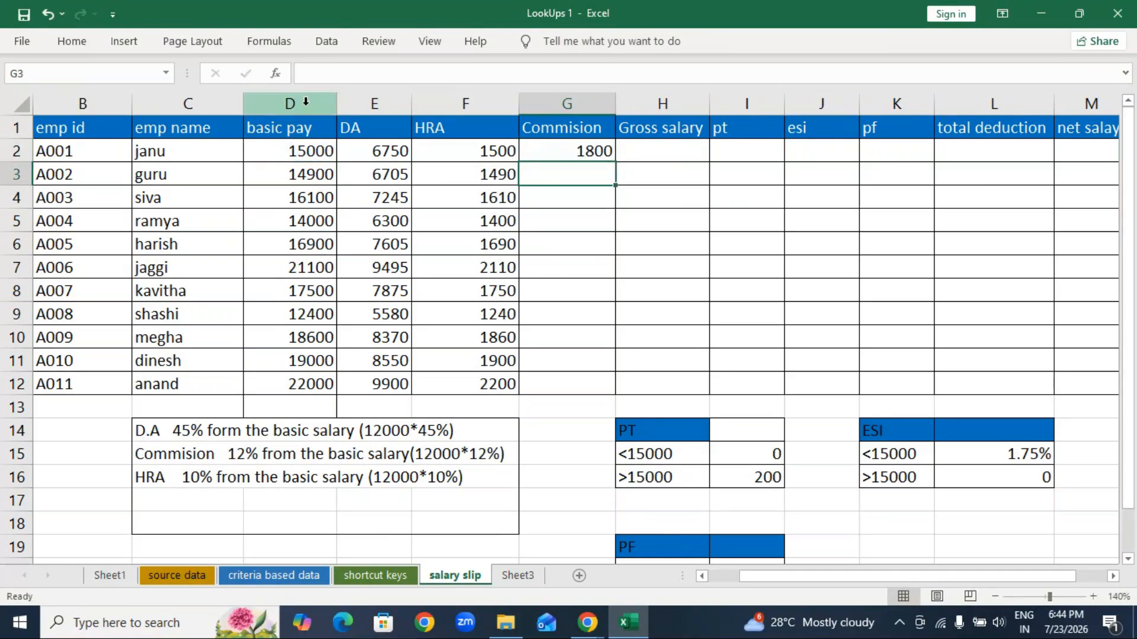
{"action": "left_click", "coordinate": [552, 152]}
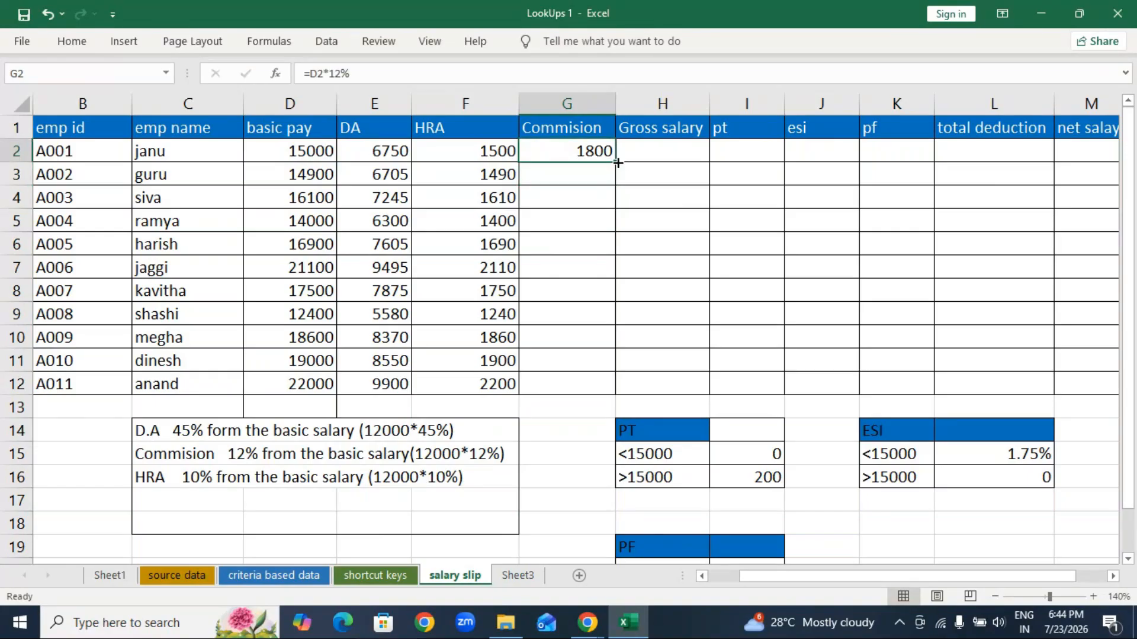
{"action": "double_click", "coordinate": [618, 162]}
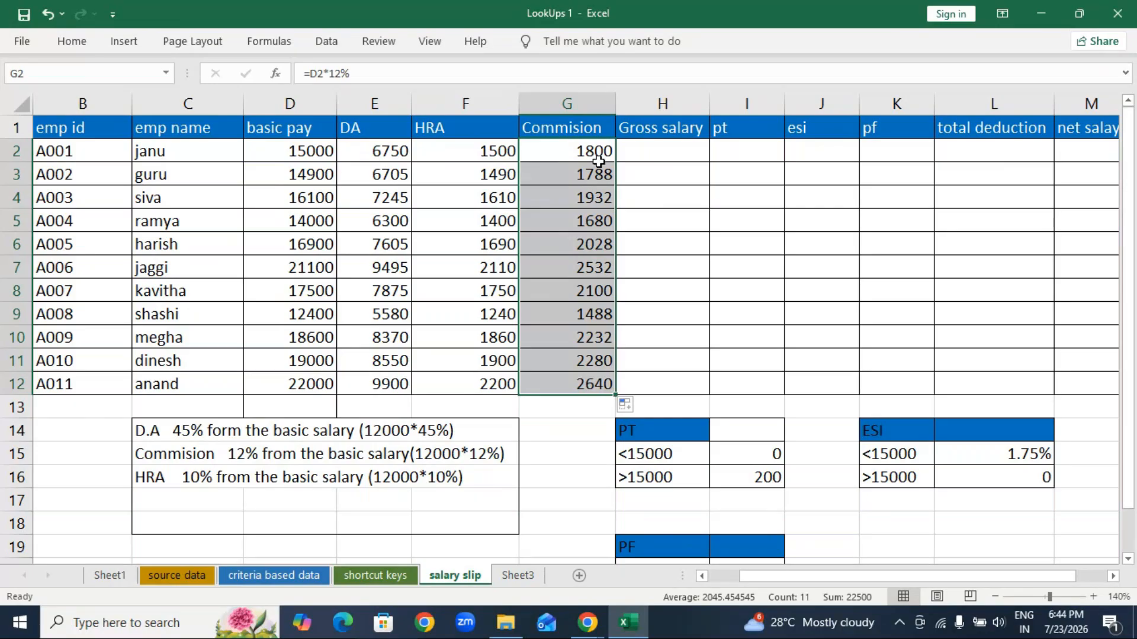
{"action": "key", "text": "Right"}
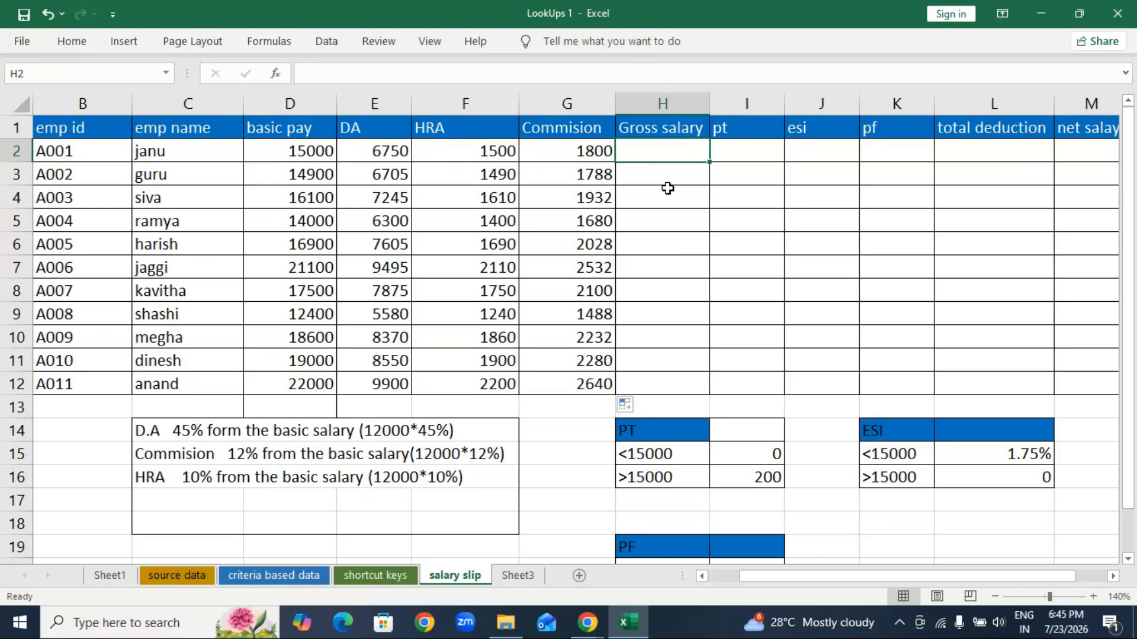
Step: AutoSum D2:G2 into H2 and fill the gross salary total down to H12
{"action": "key", "text": "alt"}
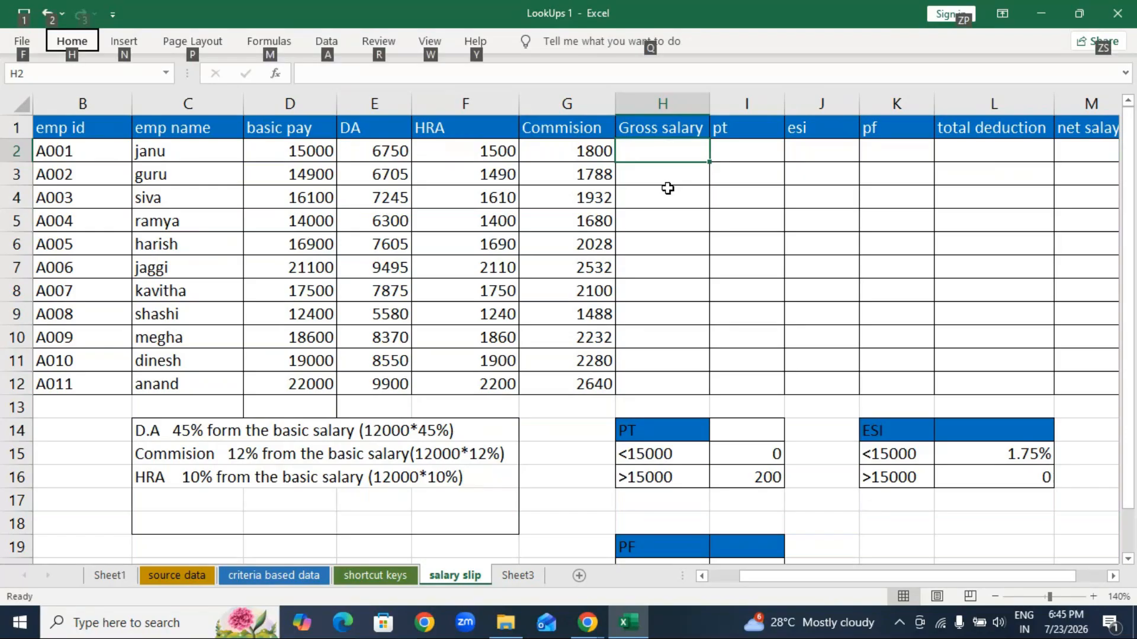
{"action": "left_click", "coordinate": [665, 192]}
{"action": "left_click", "coordinate": [661, 149]}
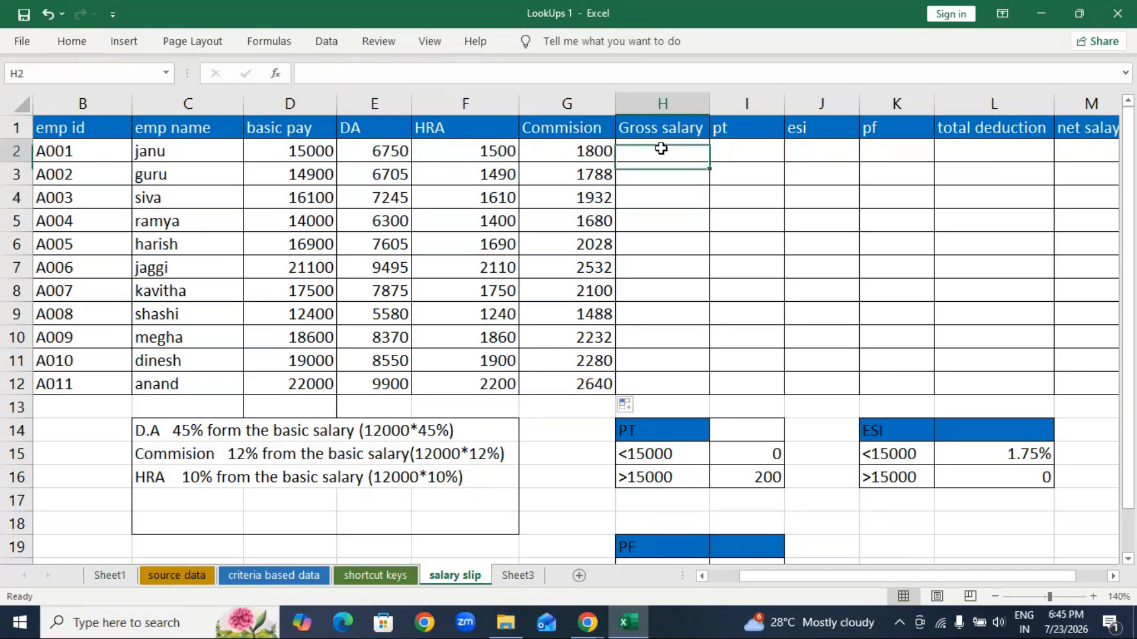
{"action": "left_click", "coordinate": [643, 154]}
{"action": "key", "text": "alt+equal"}
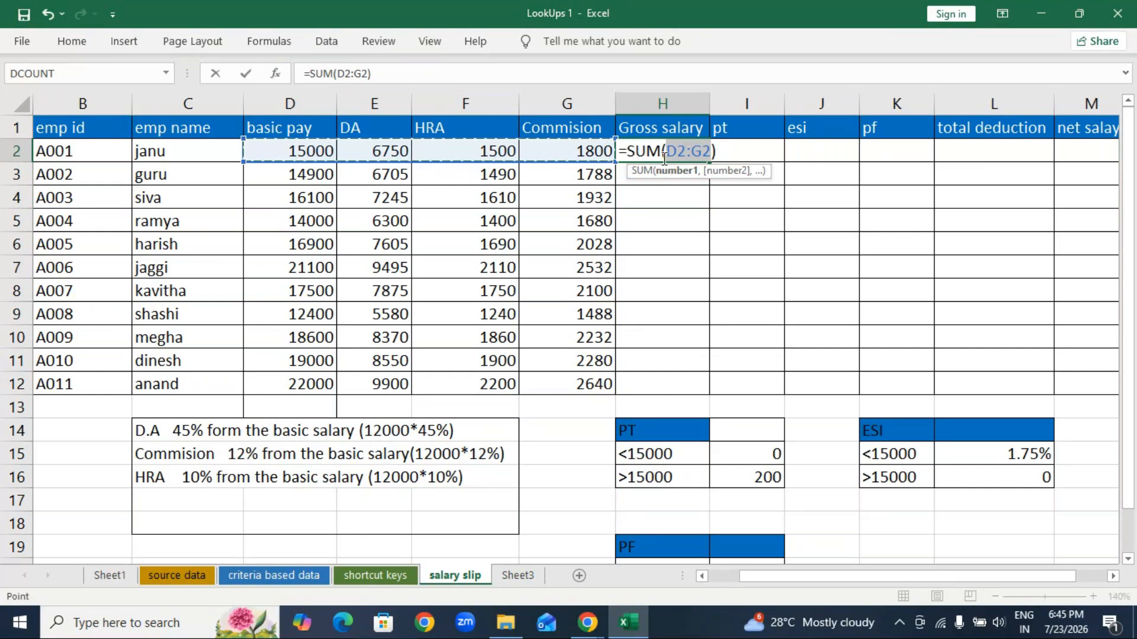
{"action": "key", "text": "Return"}
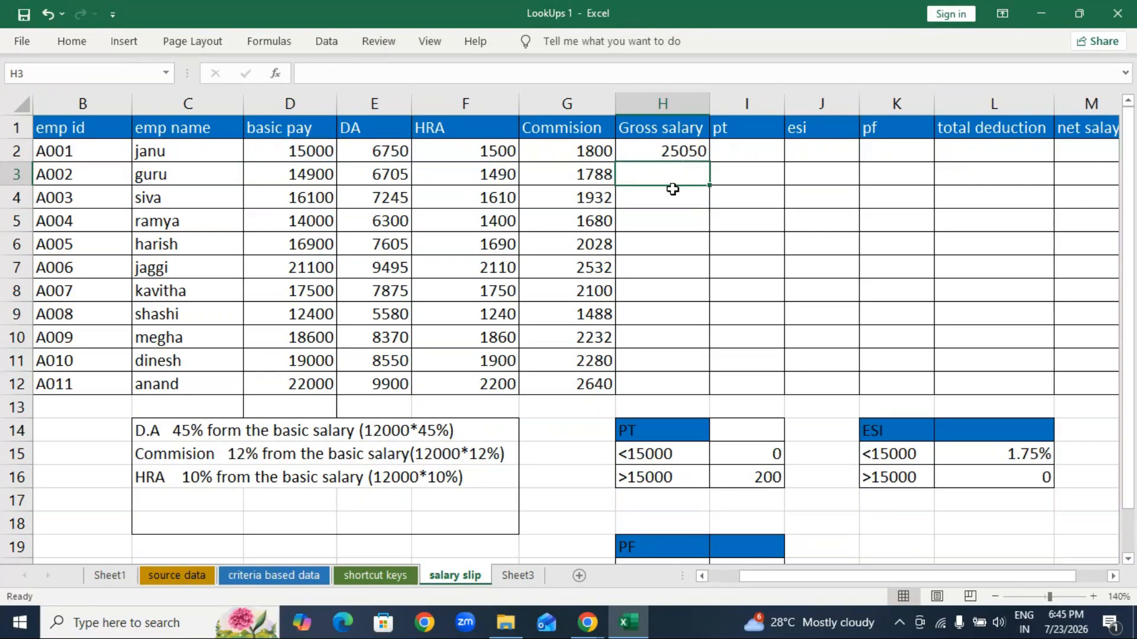
{"action": "left_click", "coordinate": [663, 150]}
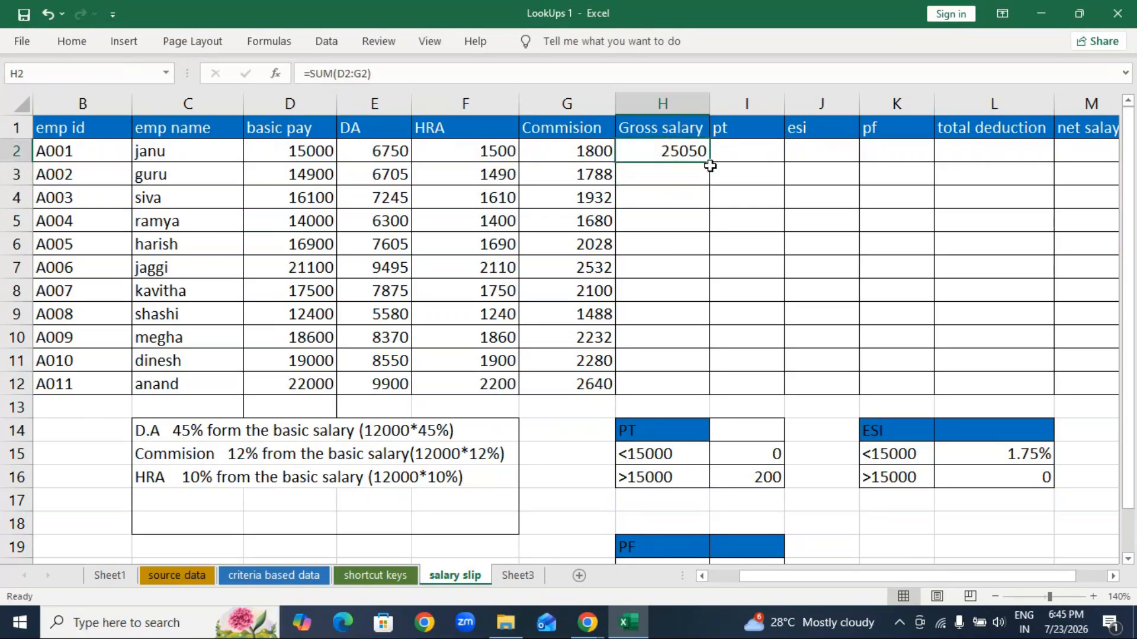
{"action": "double_click", "coordinate": [710, 165]}
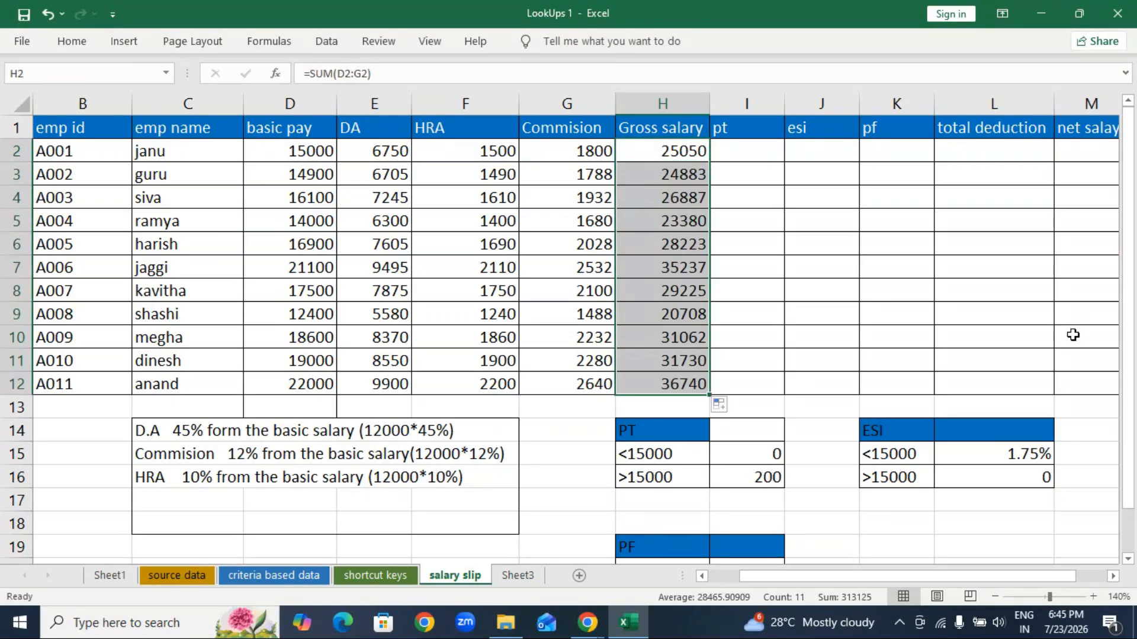
{"action": "left_click_drag", "start_coordinate": [983, 577], "coordinate": [1036, 579]}
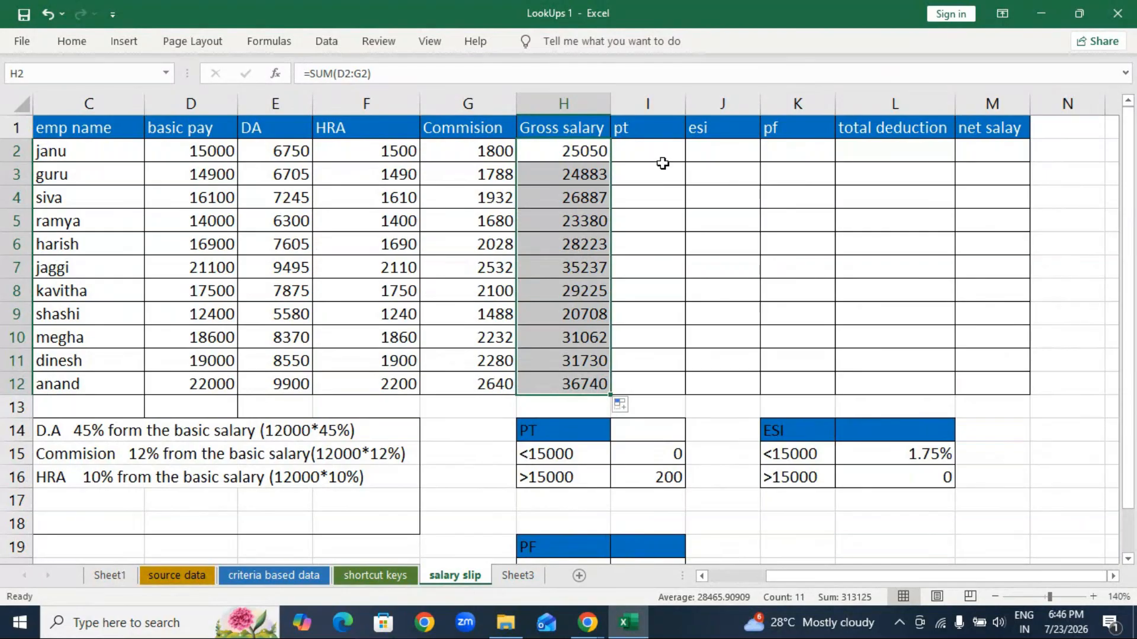
{"action": "left_click", "coordinate": [576, 472]}
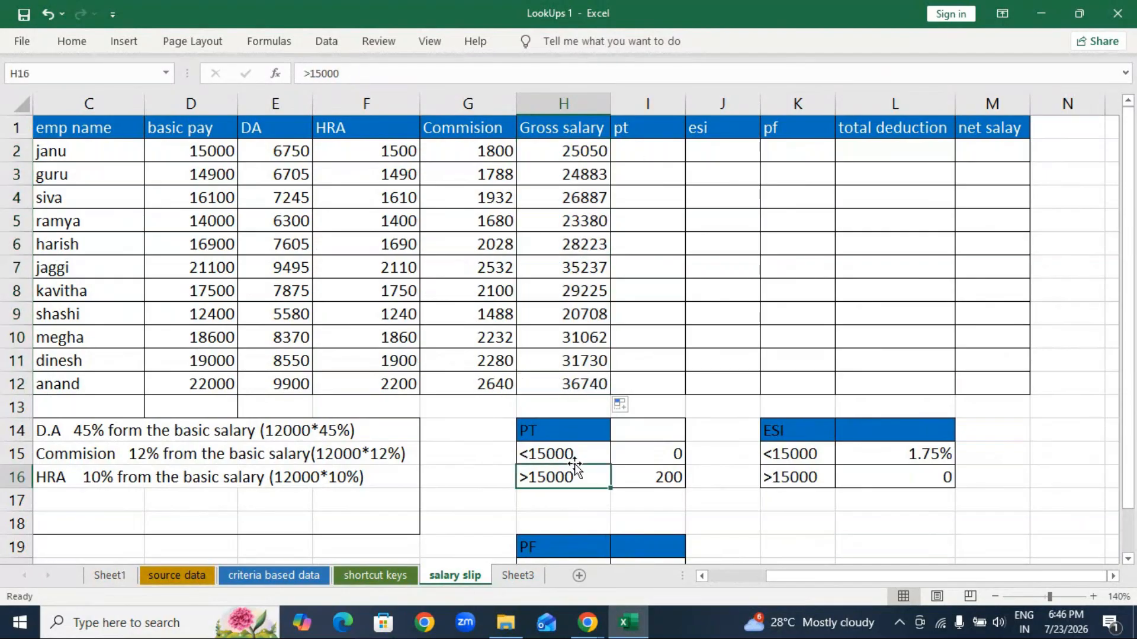
{"action": "left_click_drag", "start_coordinate": [574, 466], "coordinate": [626, 480]}
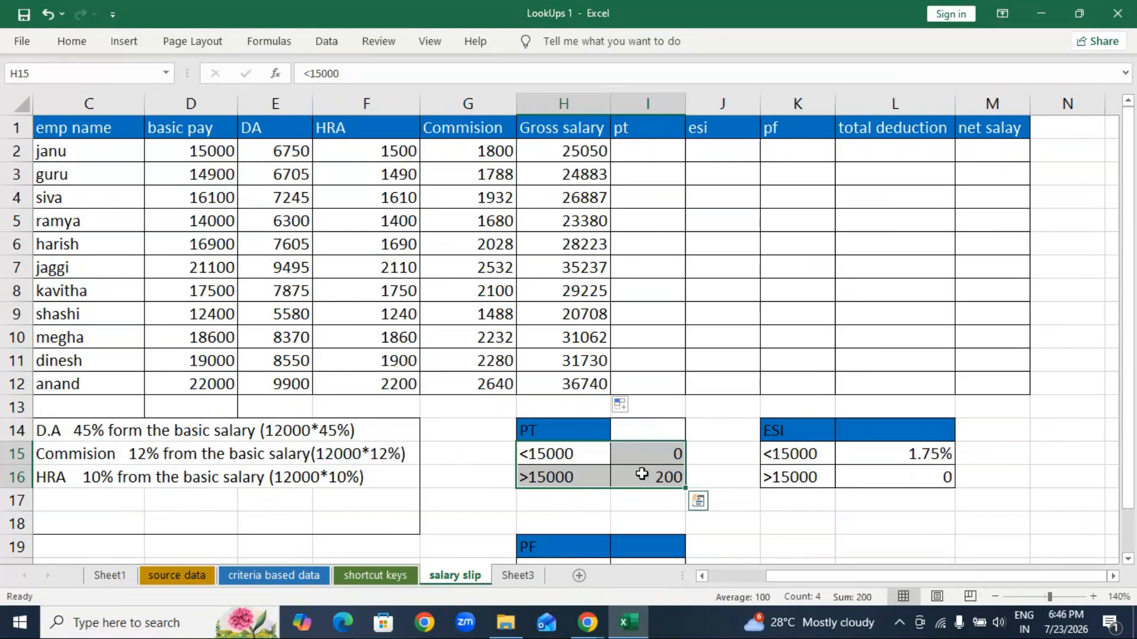
{"action": "left_click", "coordinate": [651, 152]}
Step: Enter =IF(D2>15000,200,0) in I2 for the first employee's pt
{"action": "type", "text": "=if"}
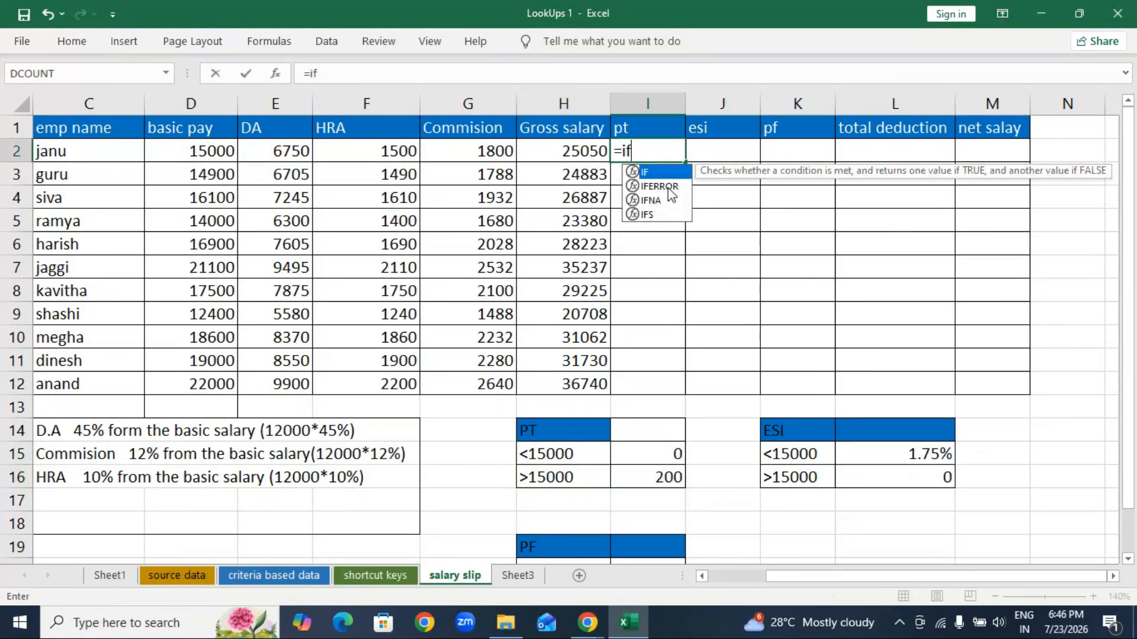
{"action": "key", "text": "Tab"}
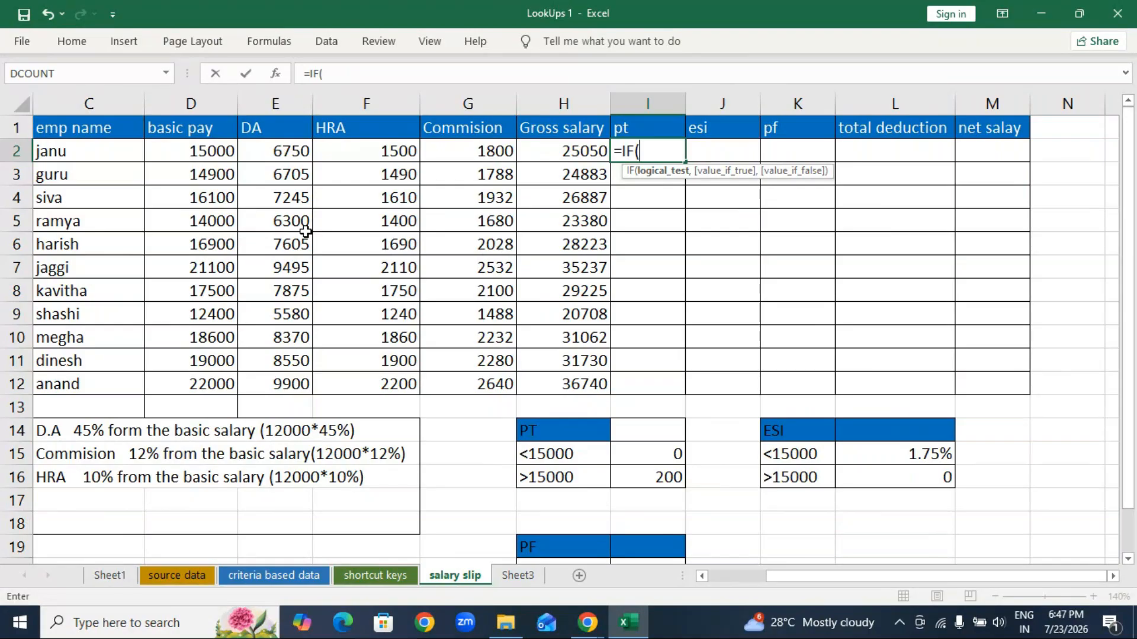
{"action": "left_click", "coordinate": [193, 152]}
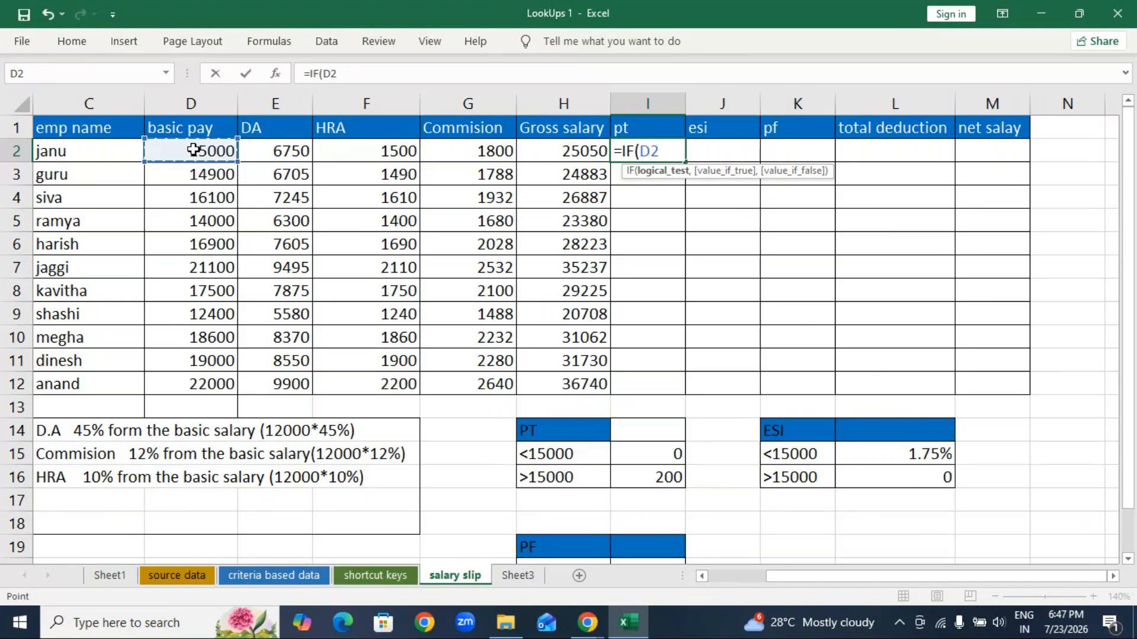
{"action": "type", "text": ">15000,"}
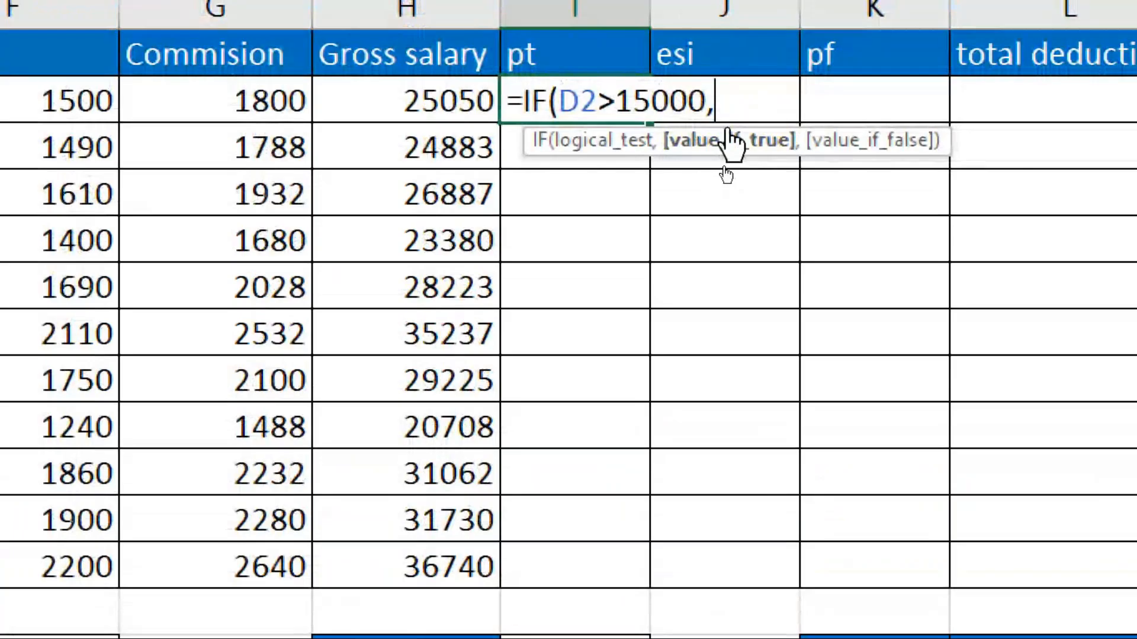
{"action": "type", "text": "2"}
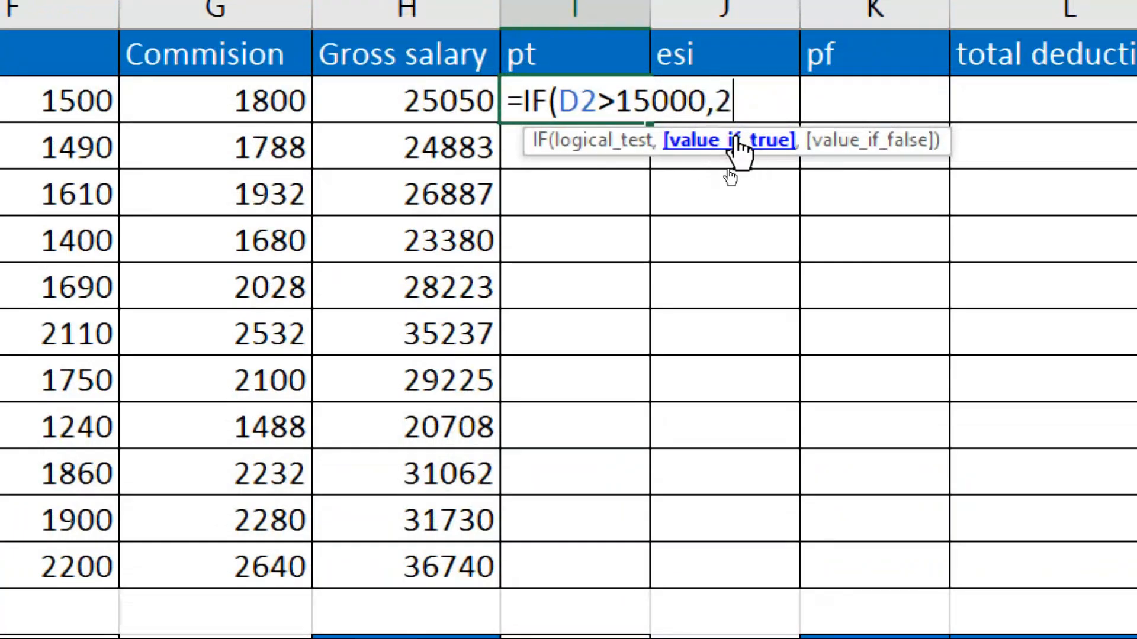
{"action": "type", "text": "00"}
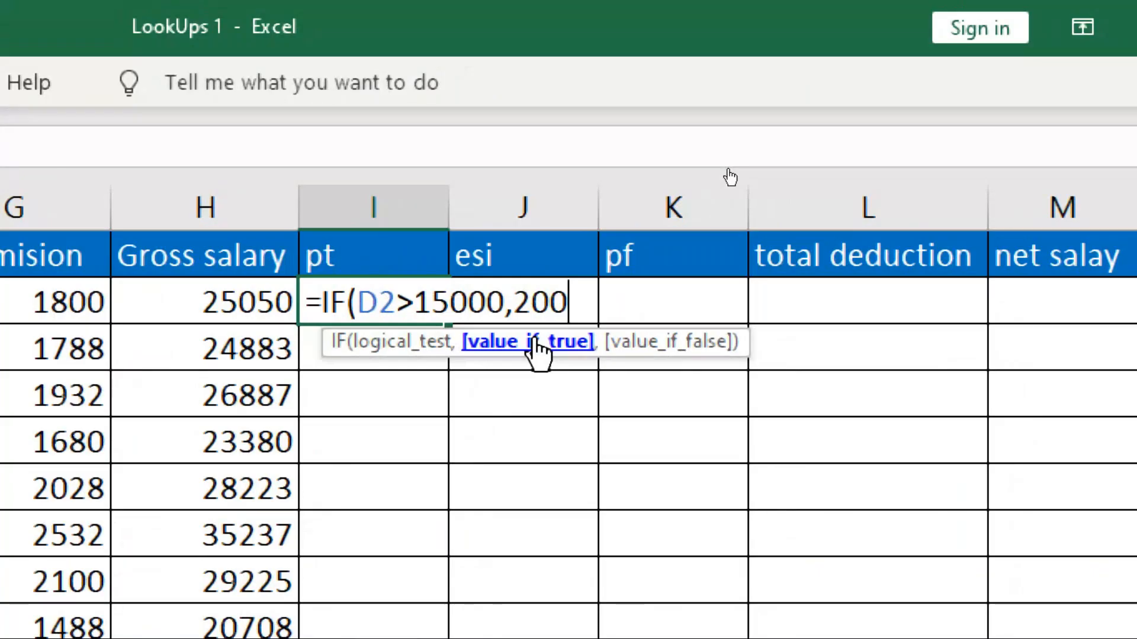
{"action": "type", "text": ","}
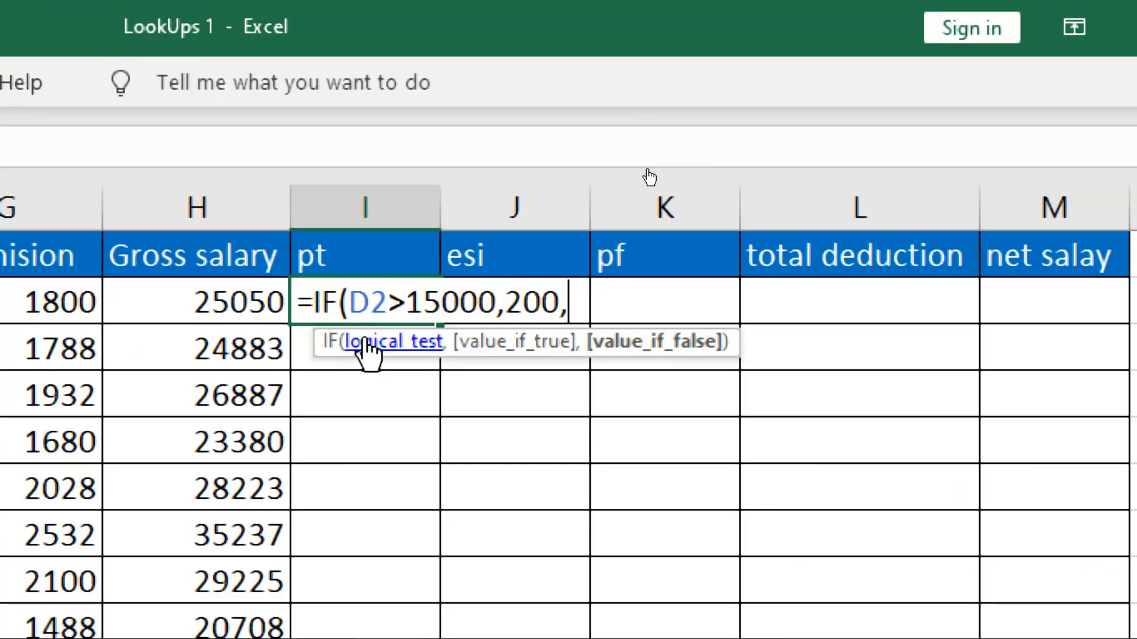
{"action": "type", "text": "0"}
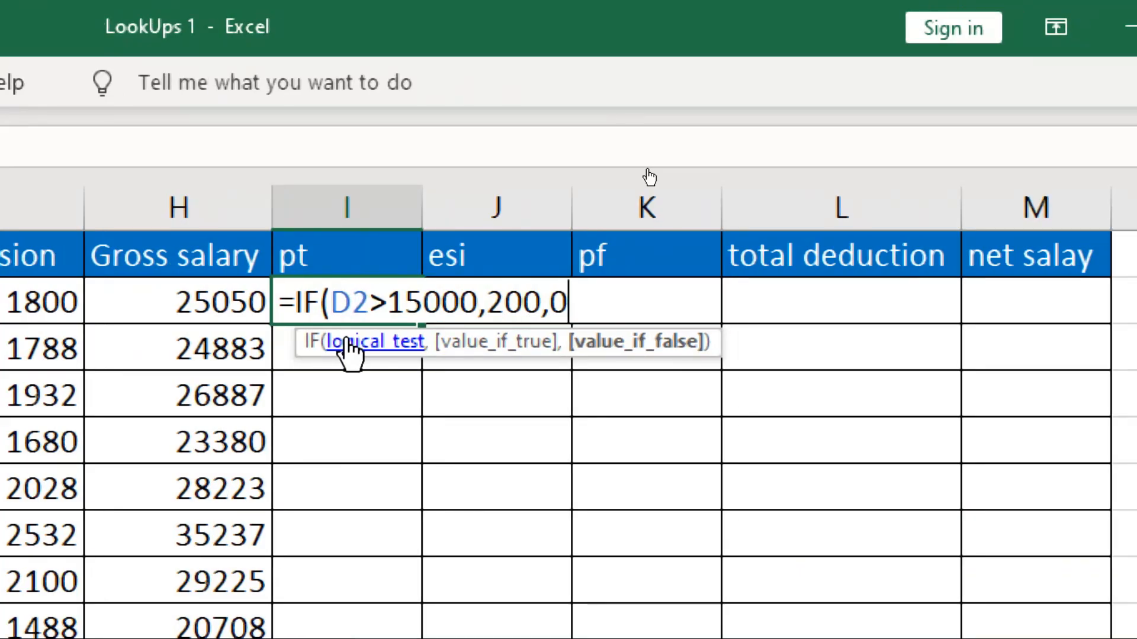
{"action": "type", "text": ")"}
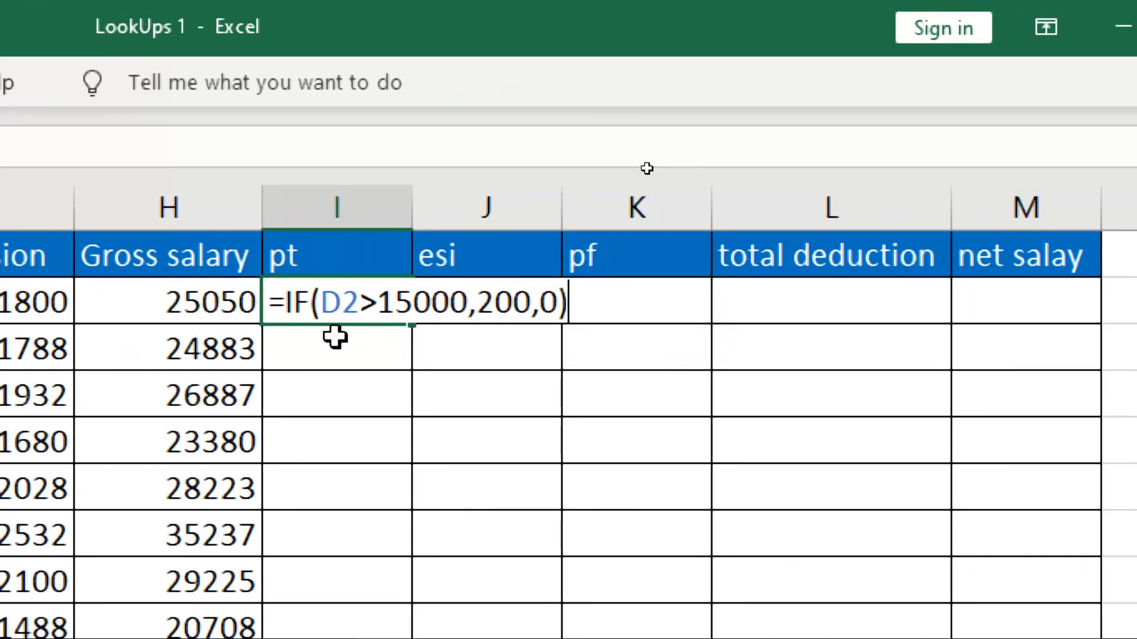
{"action": "key", "text": "Return"}
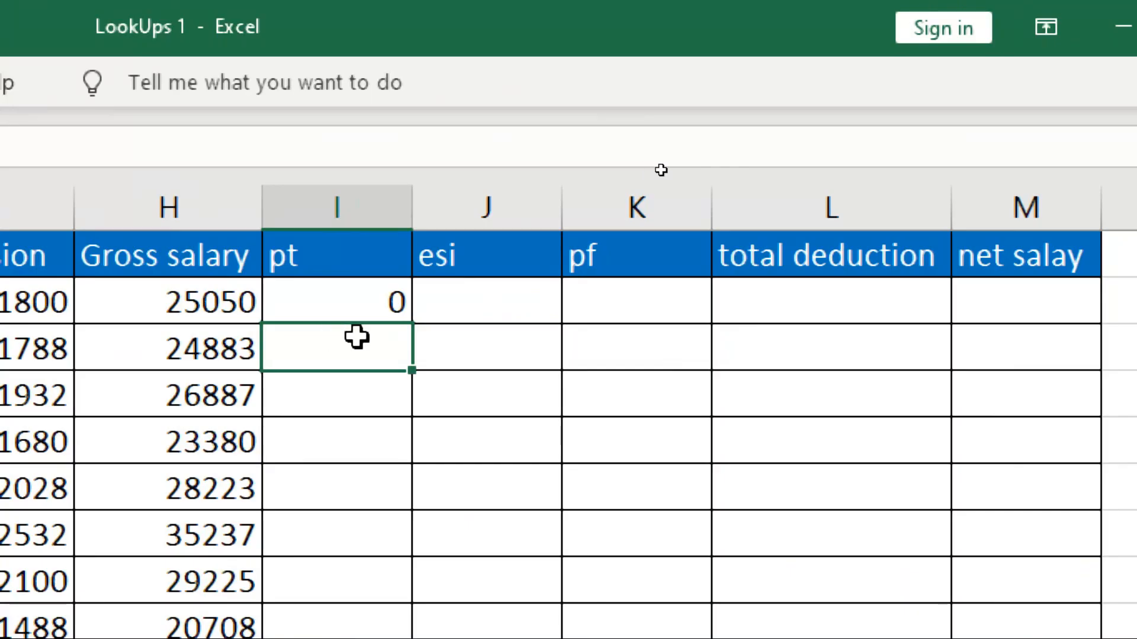
Step: Enter =IF(D3>15000,200,0) in I3, replacing a mistaken E3 reference with D3
{"action": "type", "text": "="}
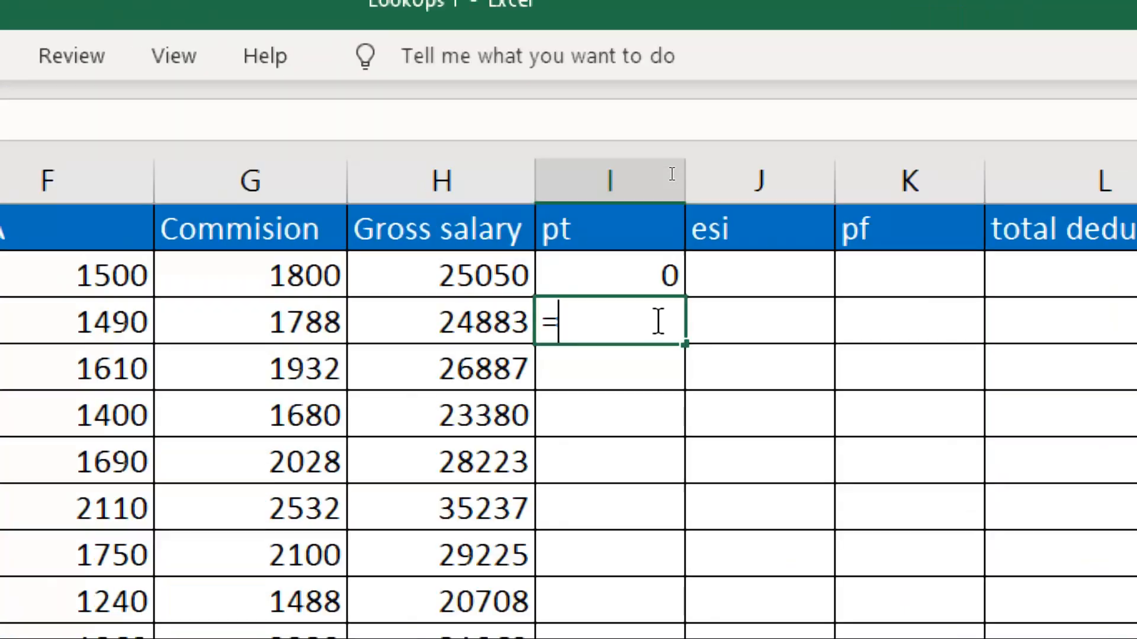
{"action": "type", "text": "if"}
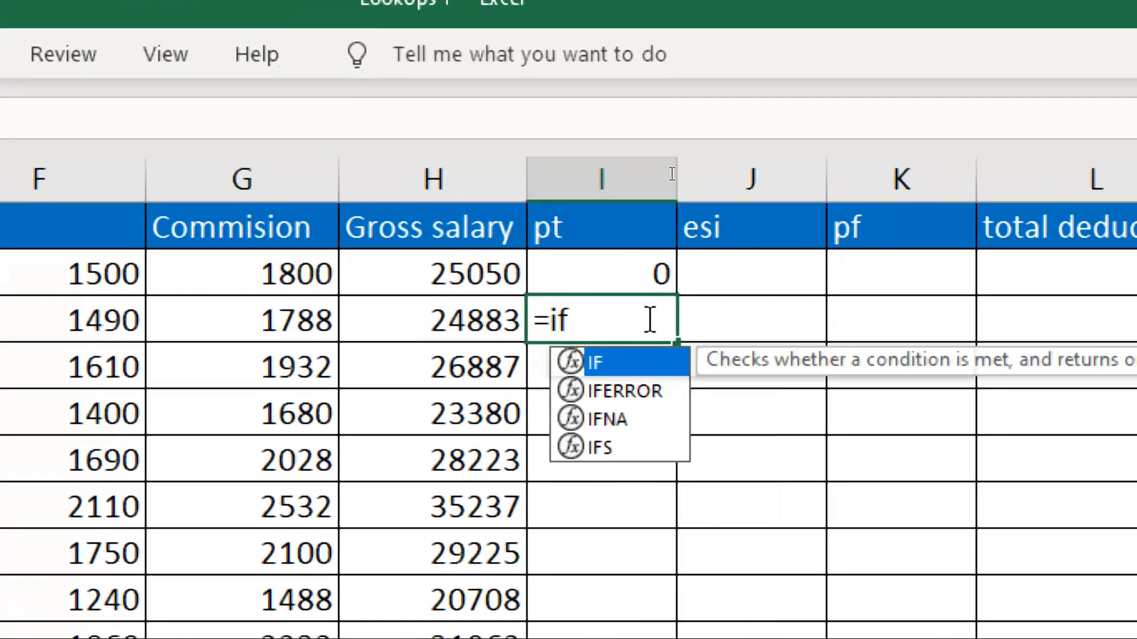
{"action": "key", "text": "Tab"}
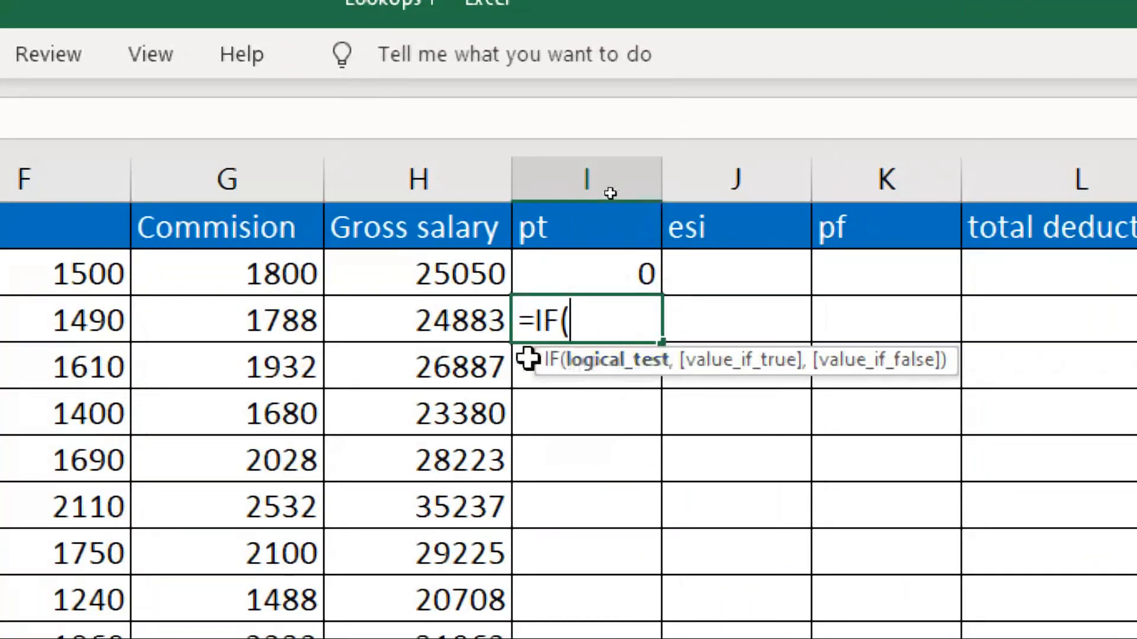
{"action": "left_click", "coordinate": [89, 322]}
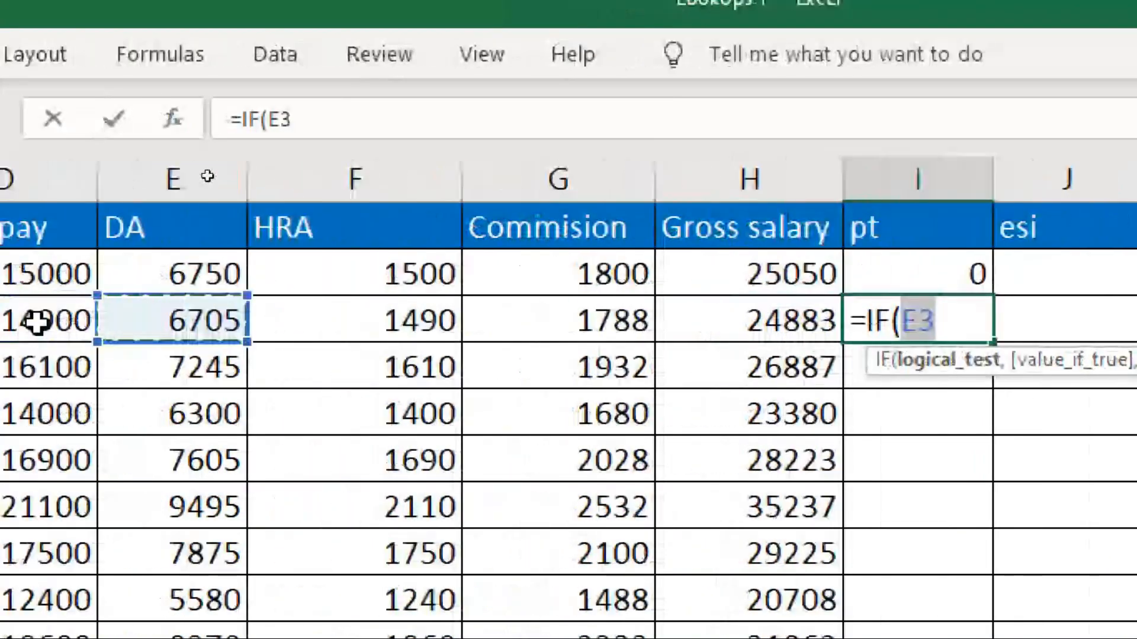
{"action": "key", "text": "BackSpace"}
{"action": "key", "text": "BackSpace"}
{"action": "key", "text": "BackSpace"}
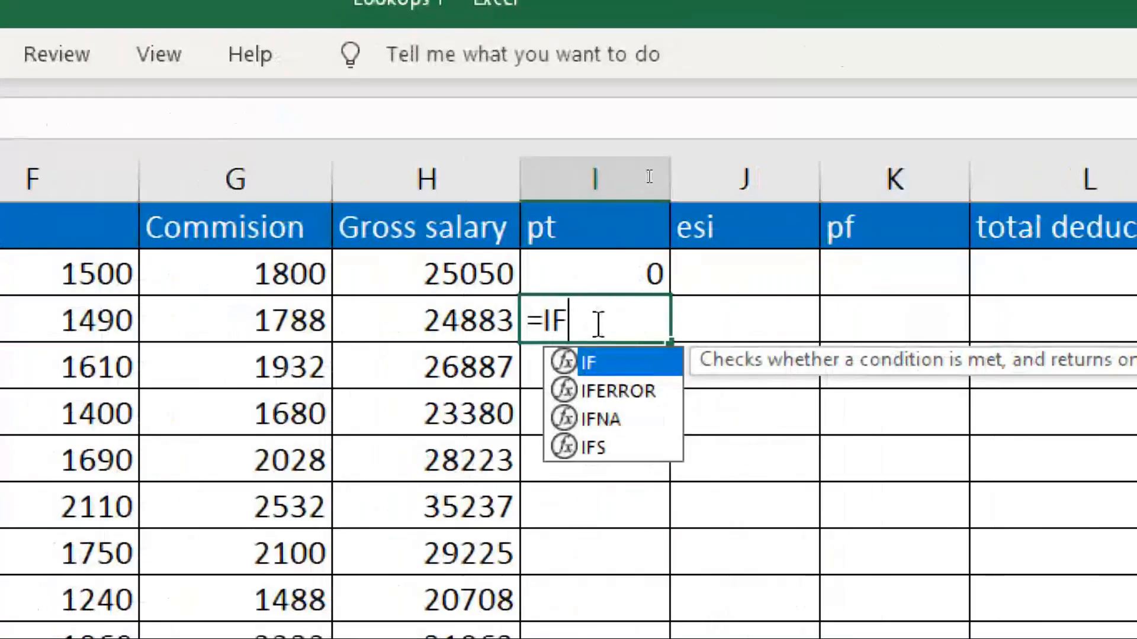
{"action": "type", "text": "("}
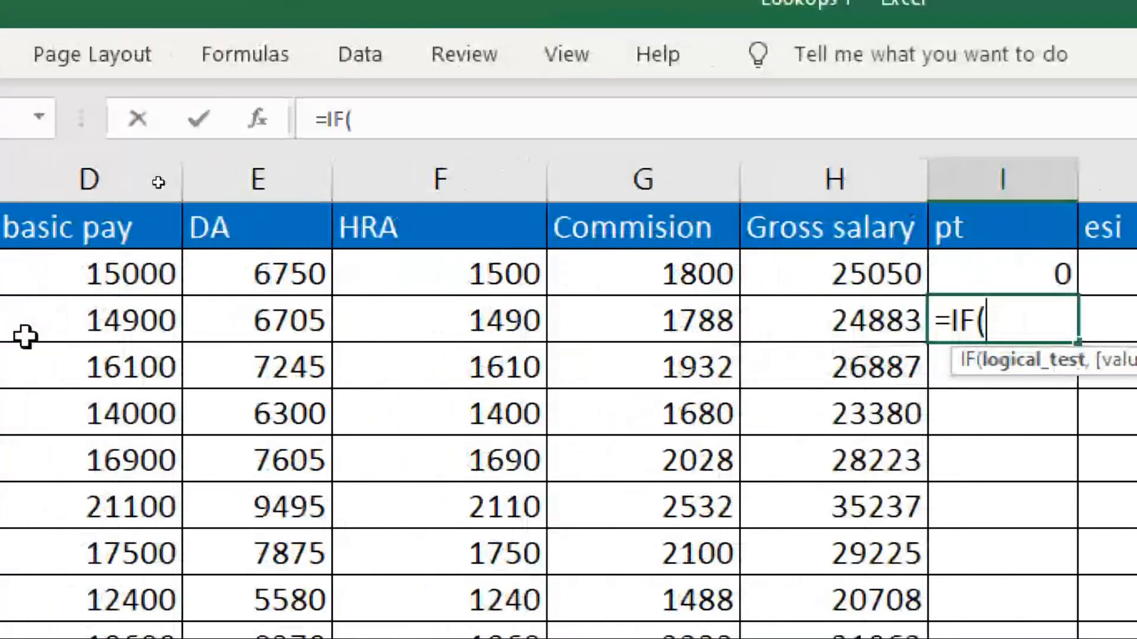
{"action": "left_click", "coordinate": [23, 335]}
{"action": "left_click", "coordinate": [962, 321]}
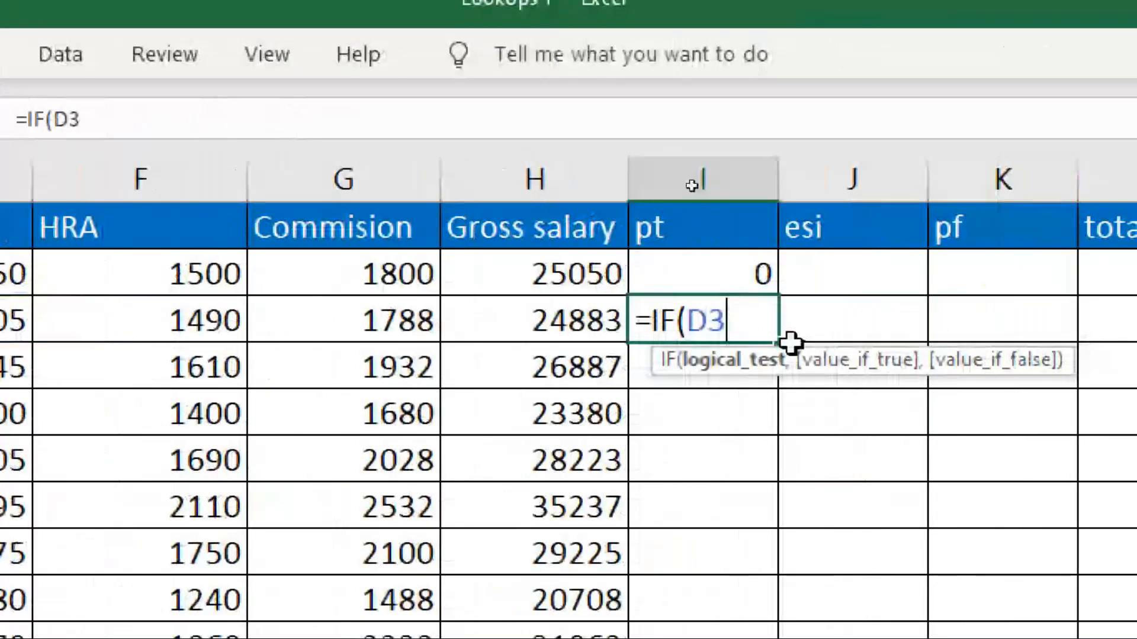
{"action": "type", "text": ">15000"}
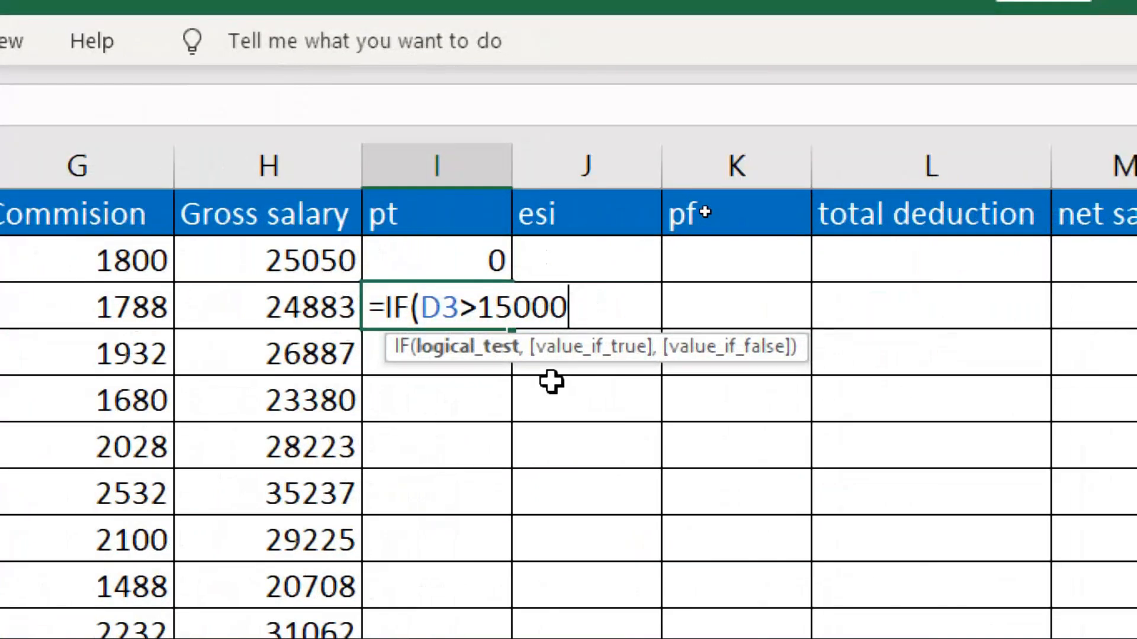
{"action": "type", "text": ","}
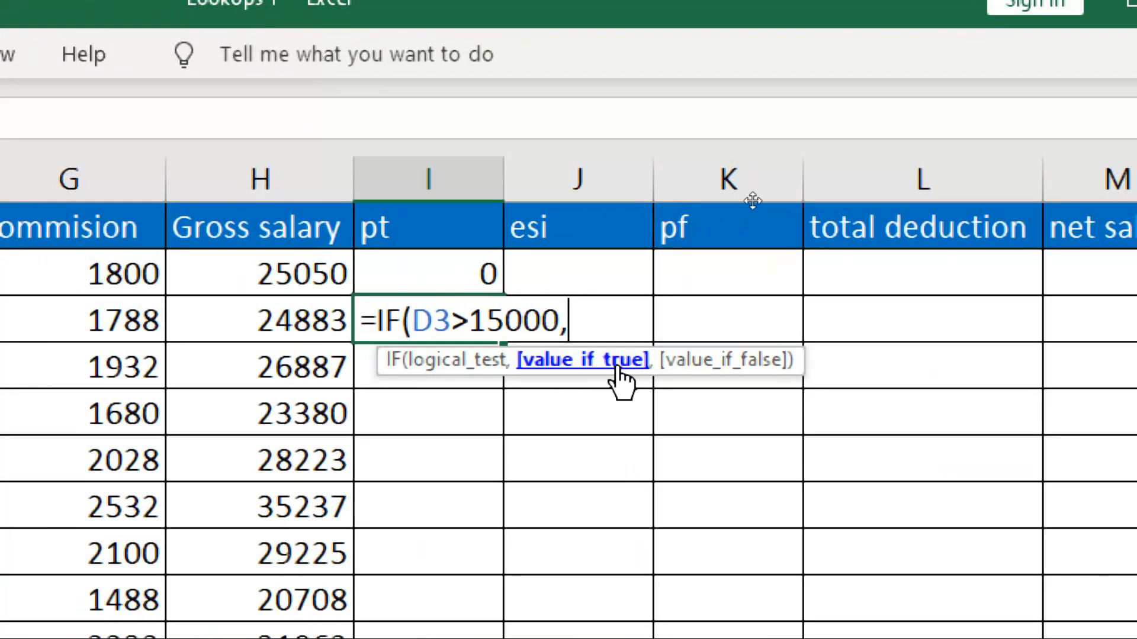
{"action": "type", "text": "200"}
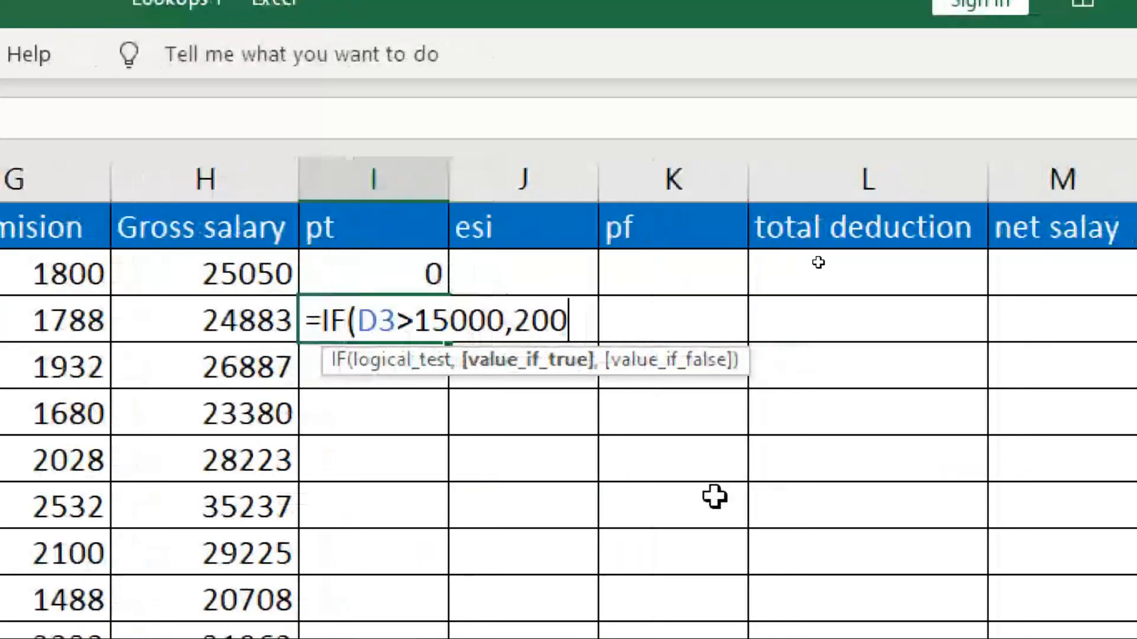
{"action": "type", "text": ","}
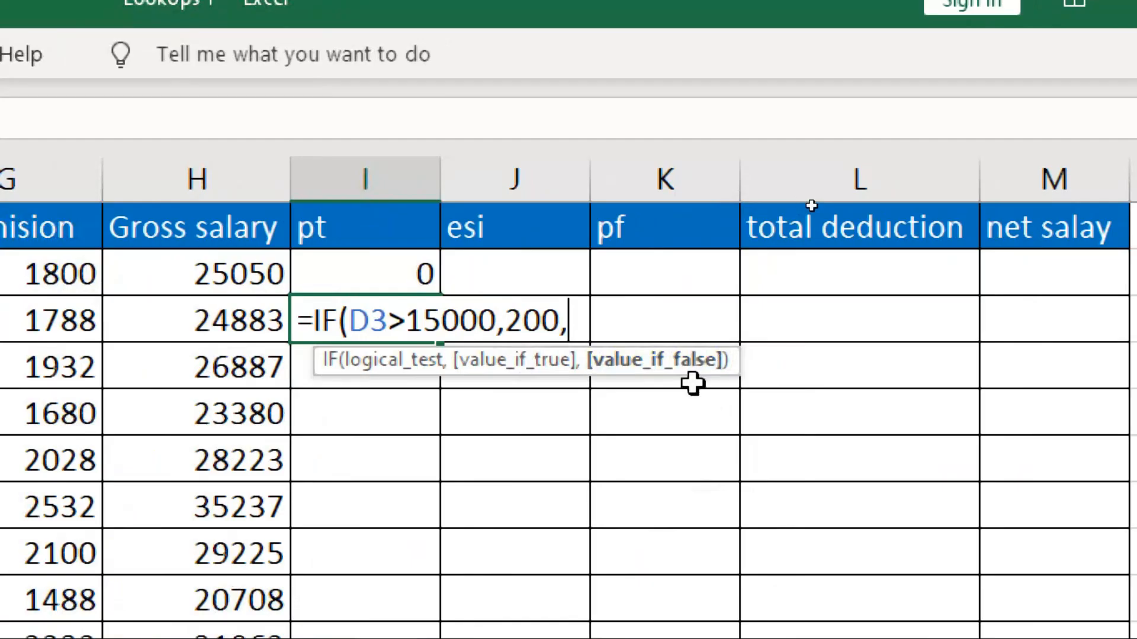
{"action": "type", "text": "0"}
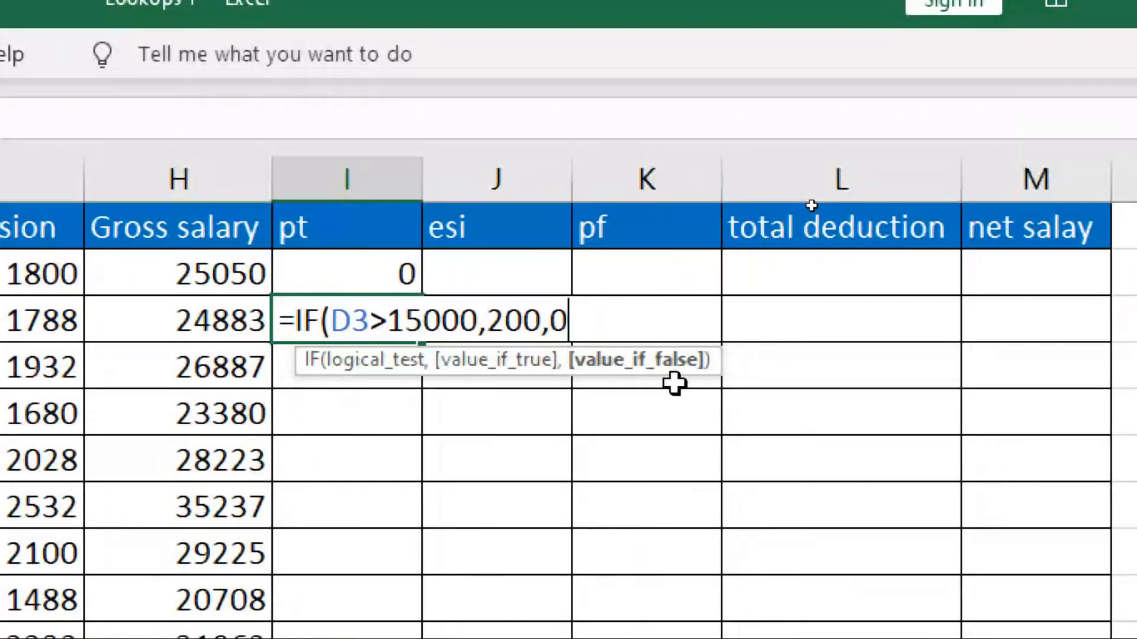
{"action": "type", "text": ")"}
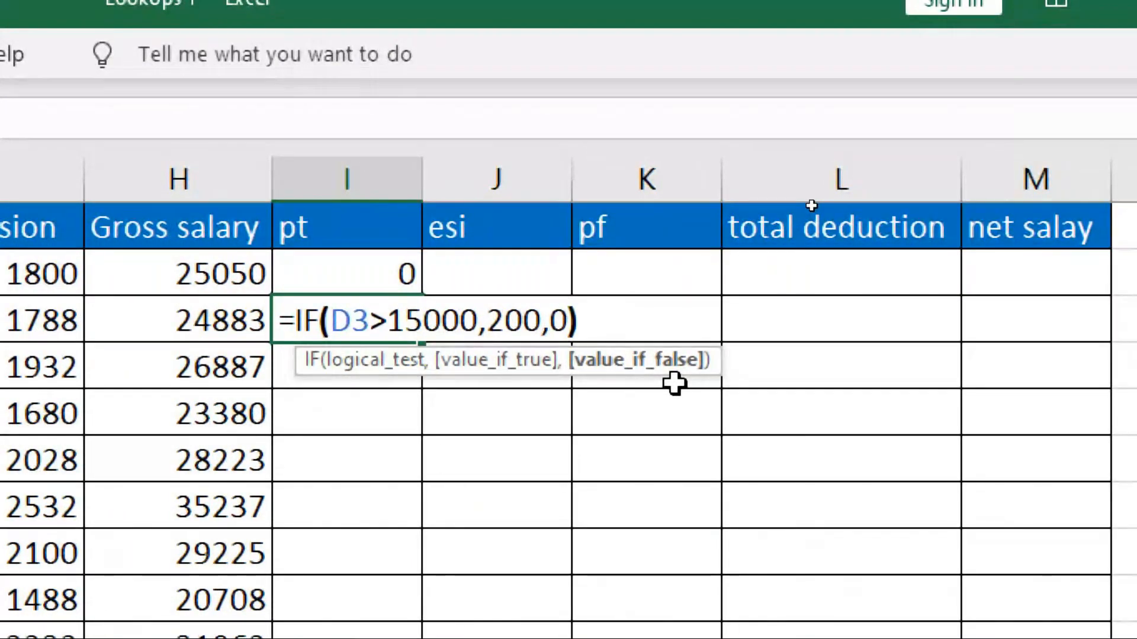
{"action": "key", "text": "Return"}
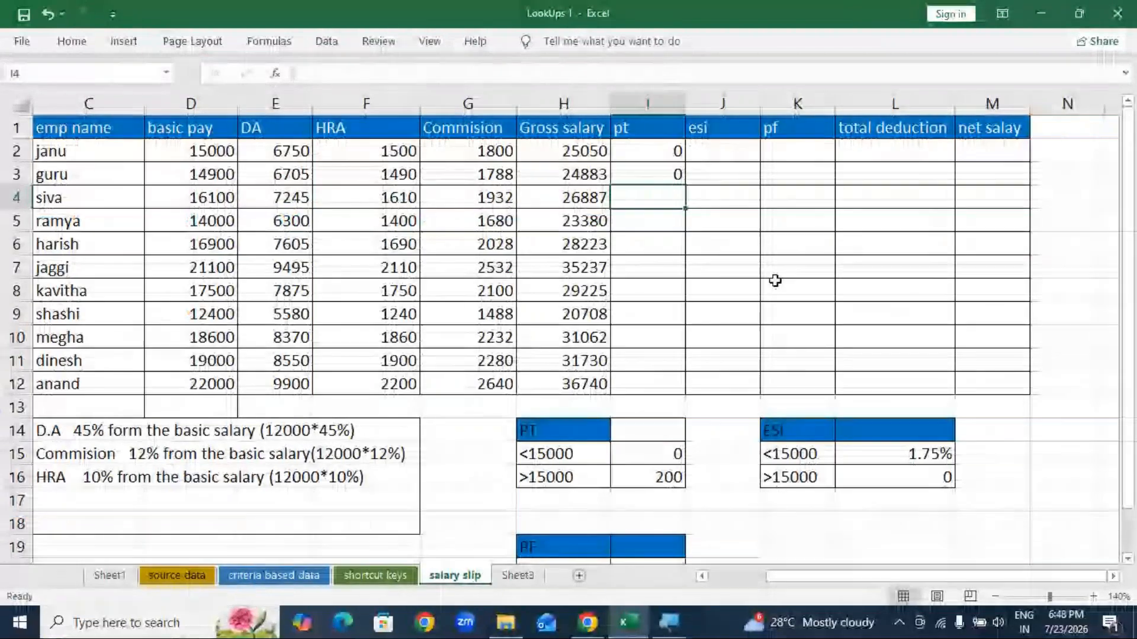
{"action": "left_click", "coordinate": [205, 152]}
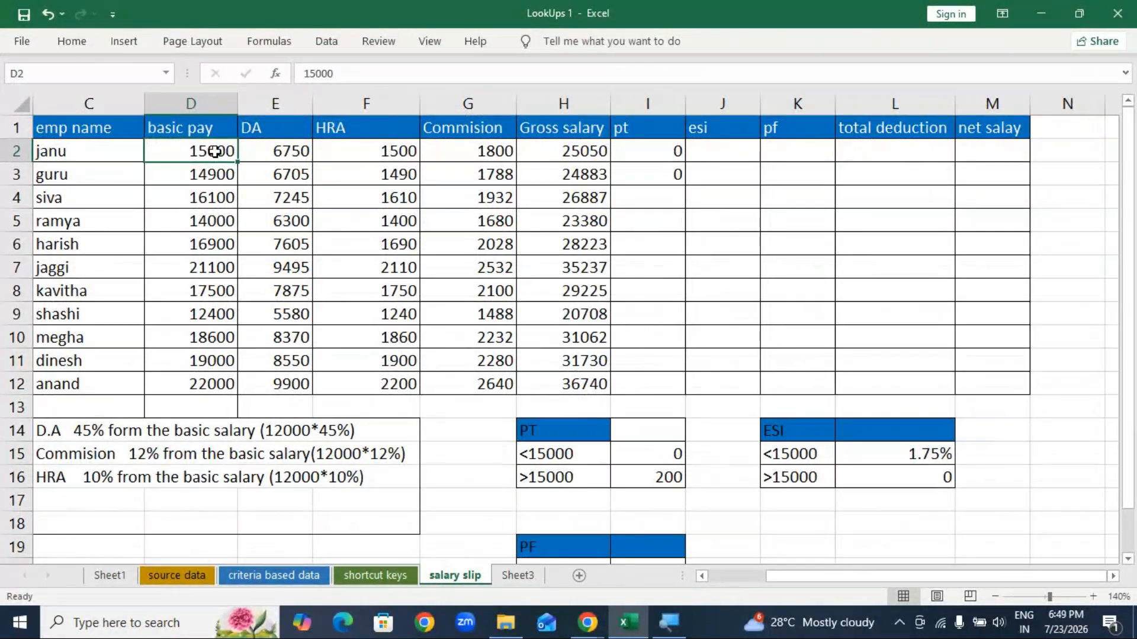
Step: Edit I2's condition to D2>=15000 so the first pt shows 200
{"action": "left_click", "coordinate": [652, 151]}
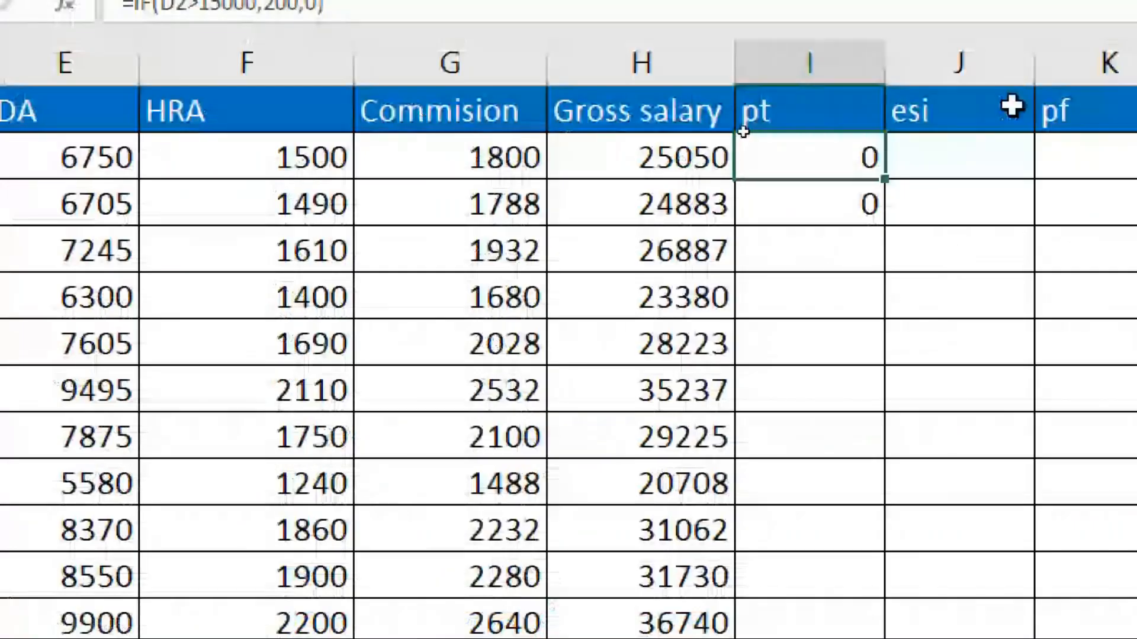
{"action": "double_click", "coordinate": [812, 156]}
{"action": "key", "text": "Escape"}
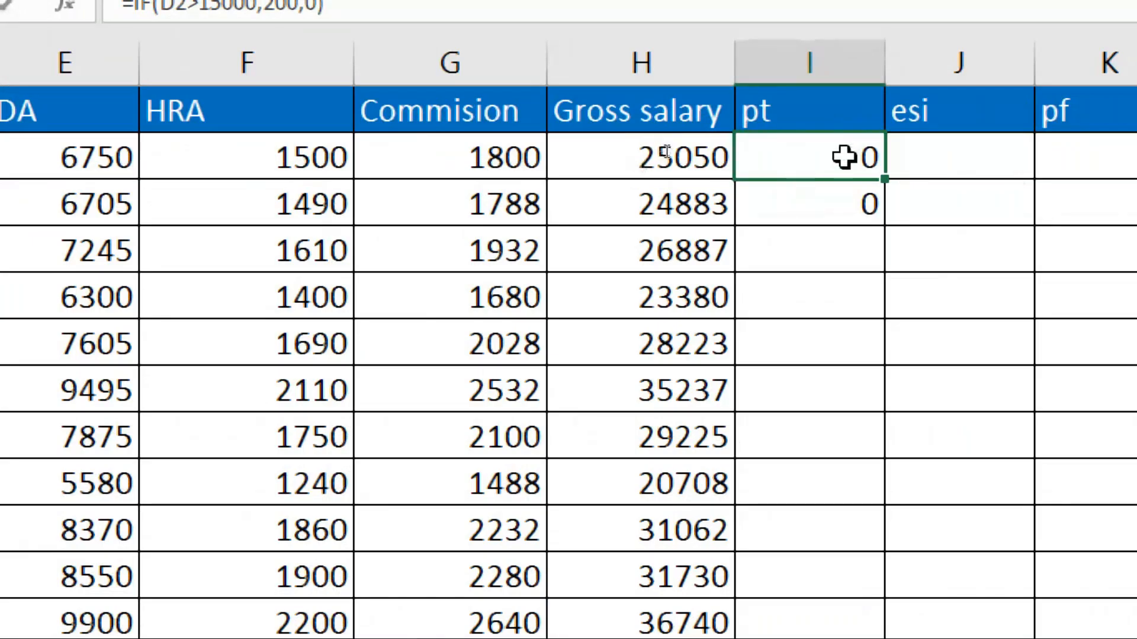
{"action": "double_click", "coordinate": [843, 157]}
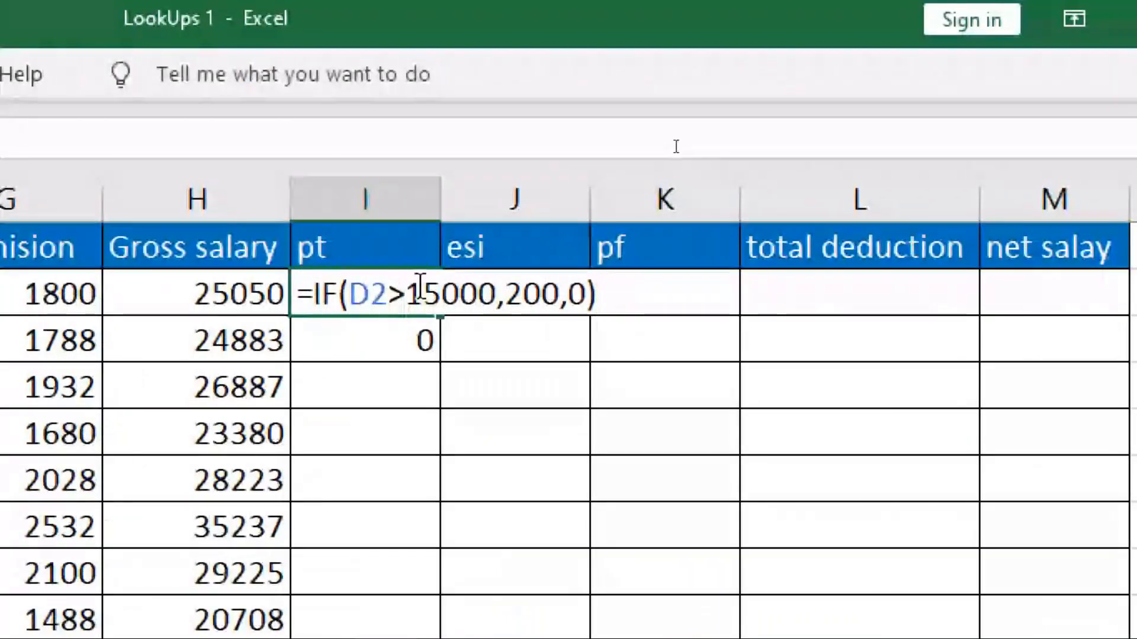
{"action": "left_click", "coordinate": [407, 295]}
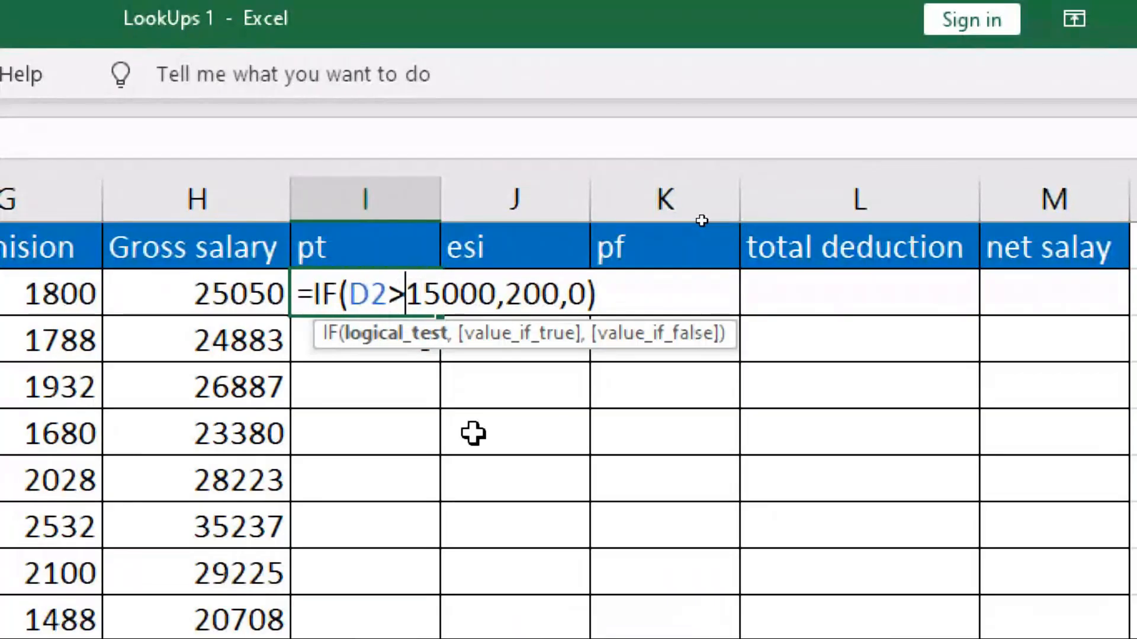
{"action": "type", "text": "="}
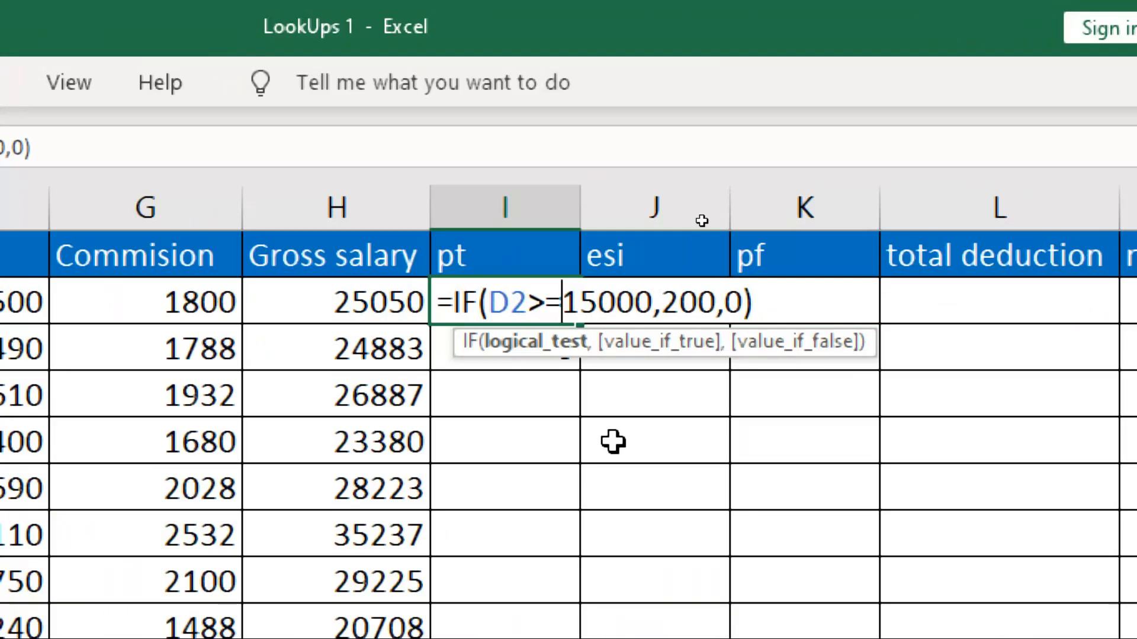
{"action": "key", "text": "Return"}
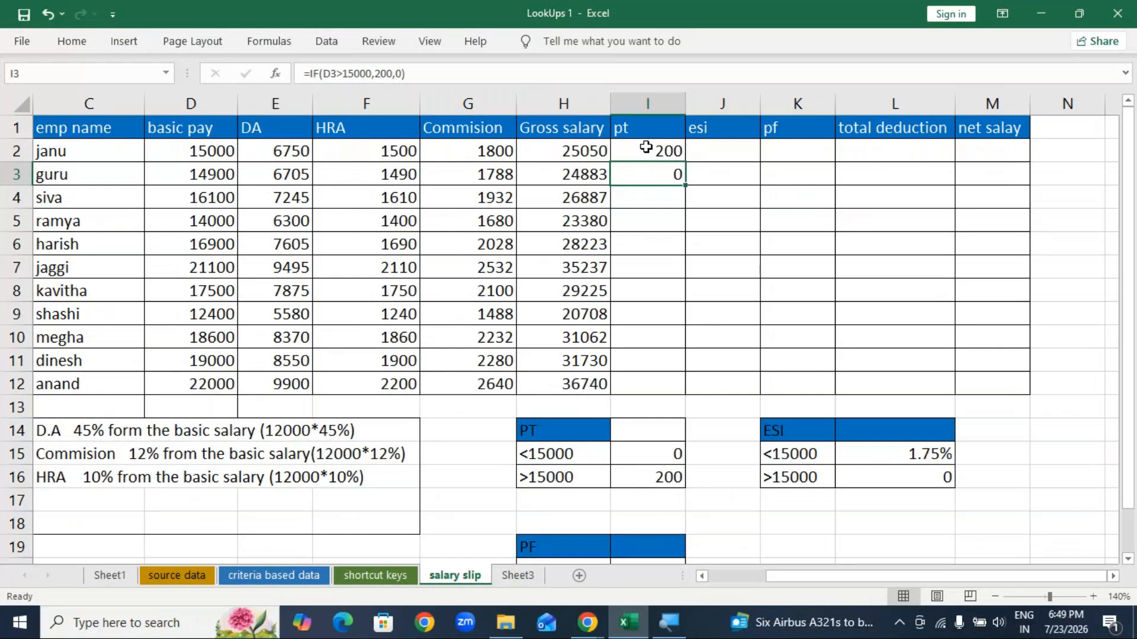
Step: Fill the pt IF formula from I3 down to I12
{"action": "left_click_drag", "start_coordinate": [686, 188], "coordinate": [685, 393]}
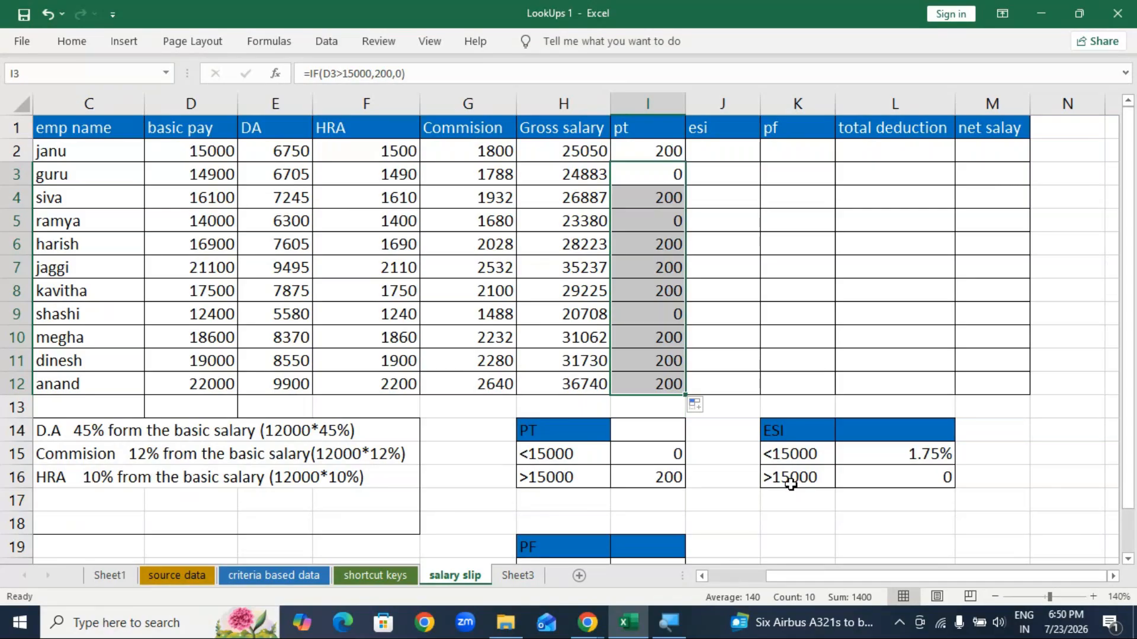
{"action": "left_click", "coordinate": [738, 148]}
Step: Enter =IF(D2>15000,0,D2*1.75%) in J2, giving an esi of 262.5
{"action": "double_click", "coordinate": [738, 149]}
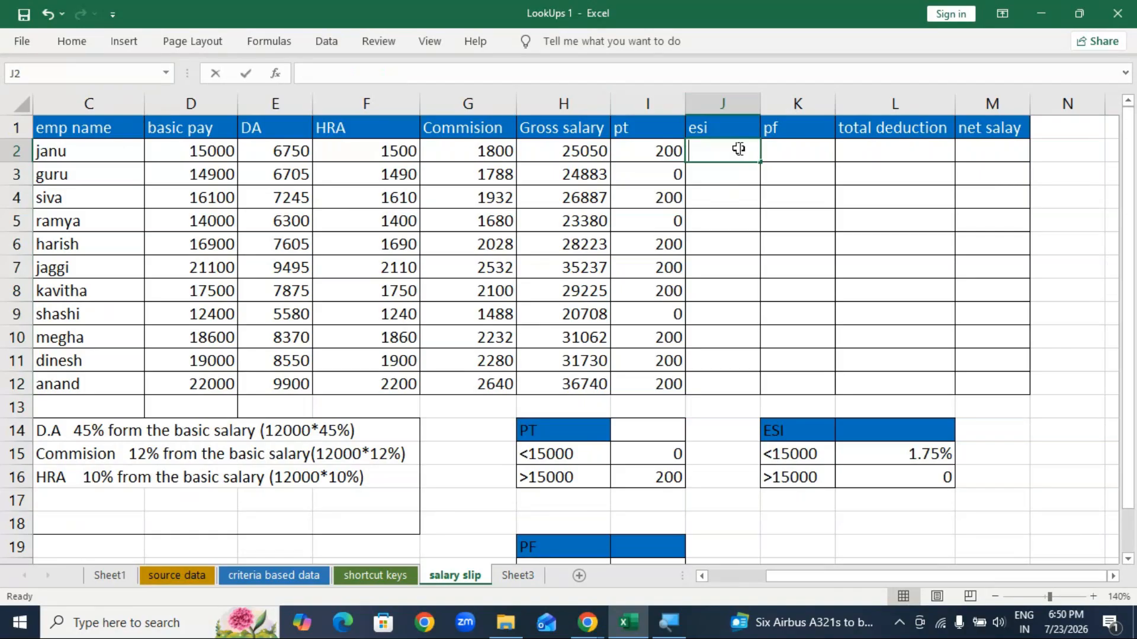
{"action": "type", "text": "=if"}
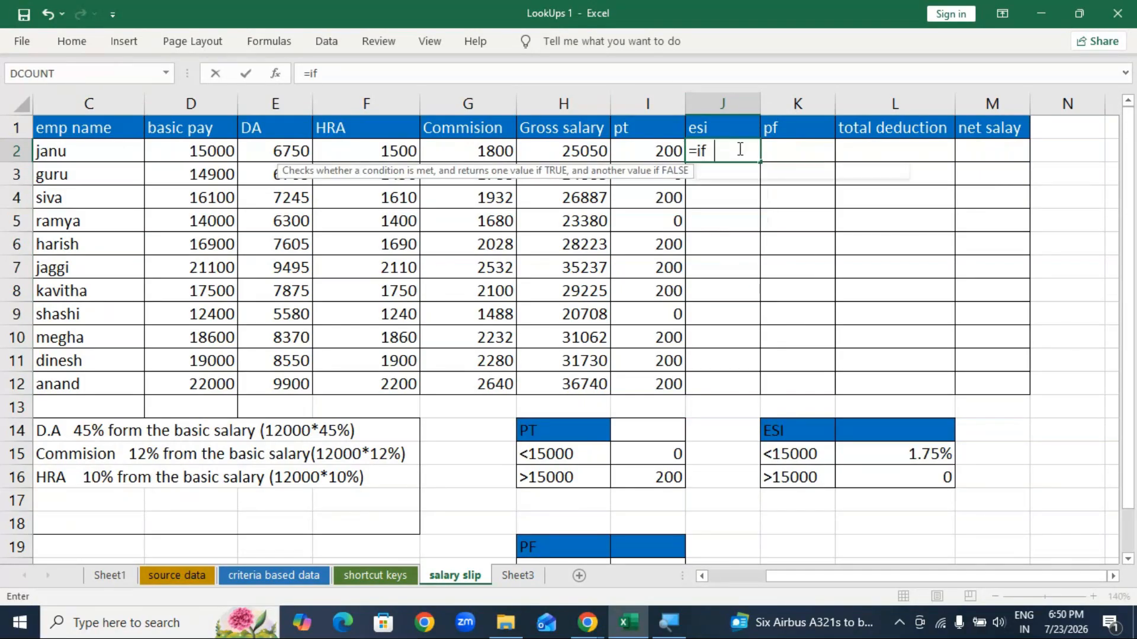
{"action": "key", "text": "BackSpace"}
{"action": "key", "text": "Tab"}
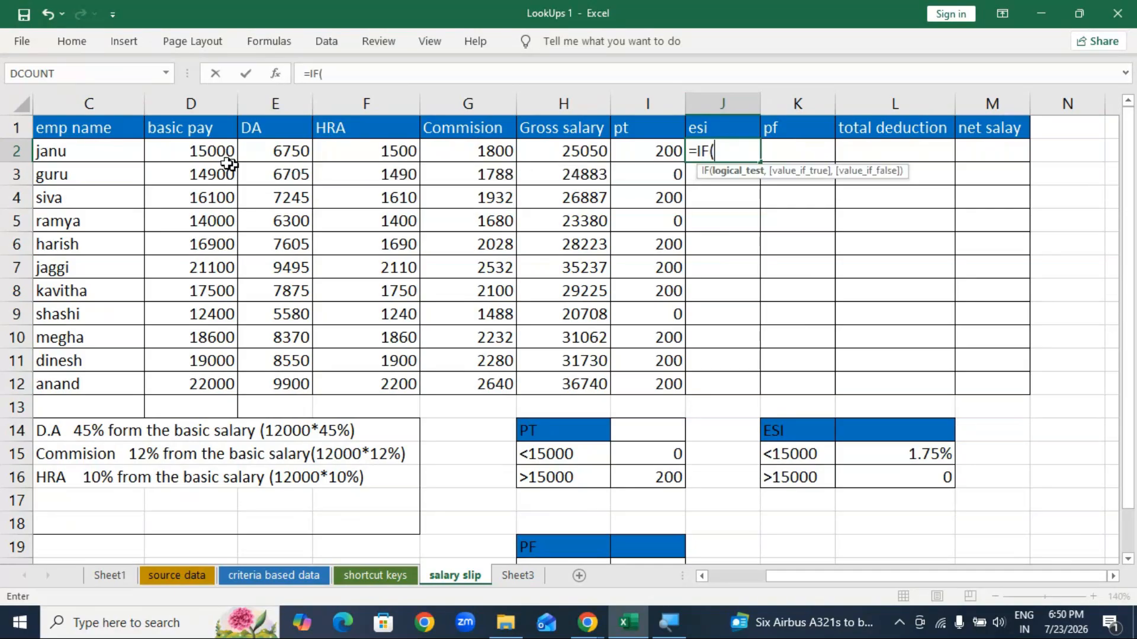
{"action": "left_click", "coordinate": [207, 151]}
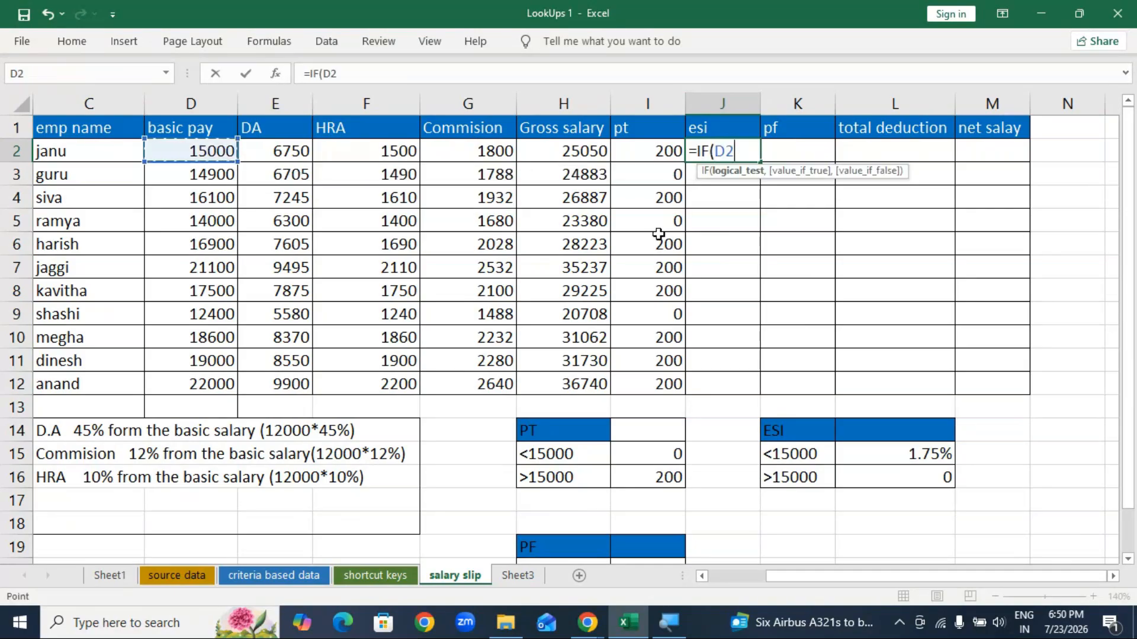
{"action": "type", "text": ">15000"}
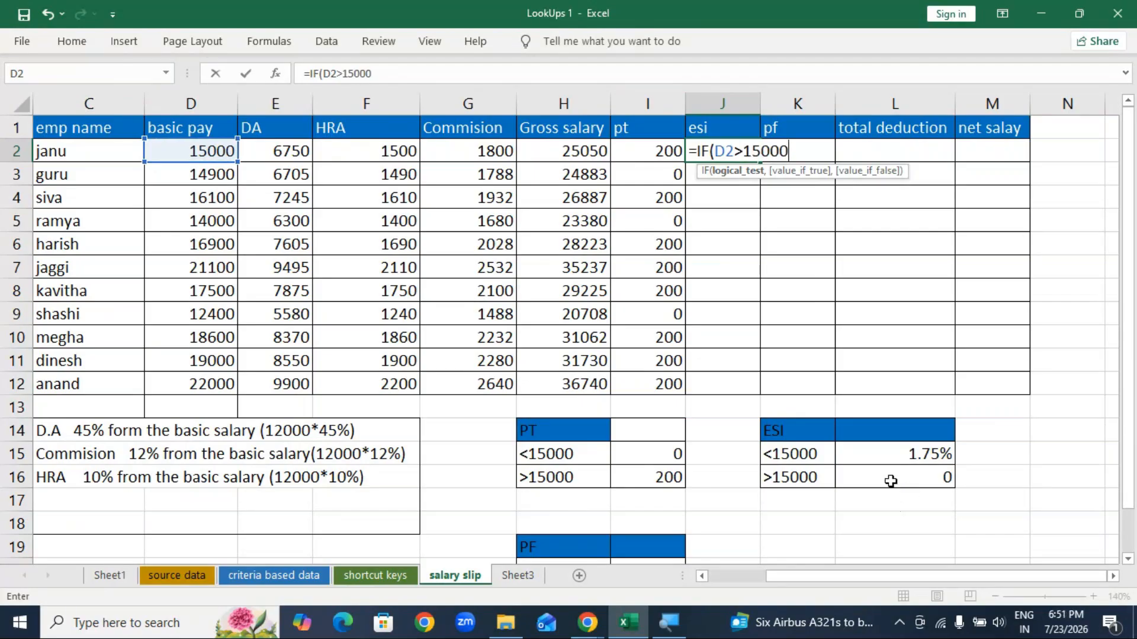
{"action": "type", "text": ","}
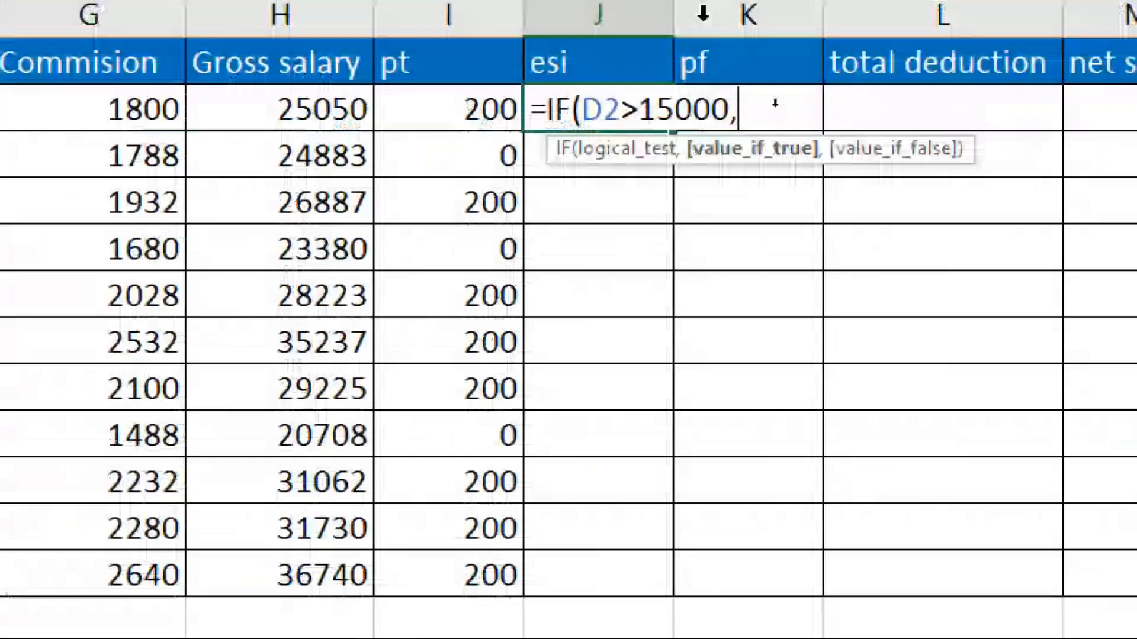
{"action": "type", "text": "0"}
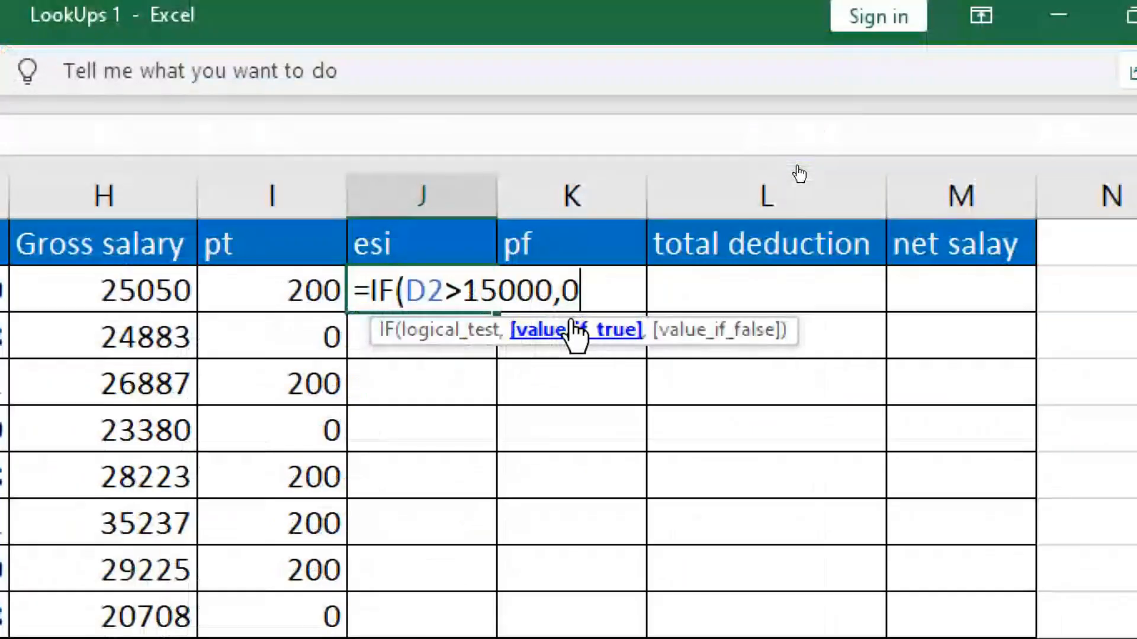
{"action": "type", "text": ","}
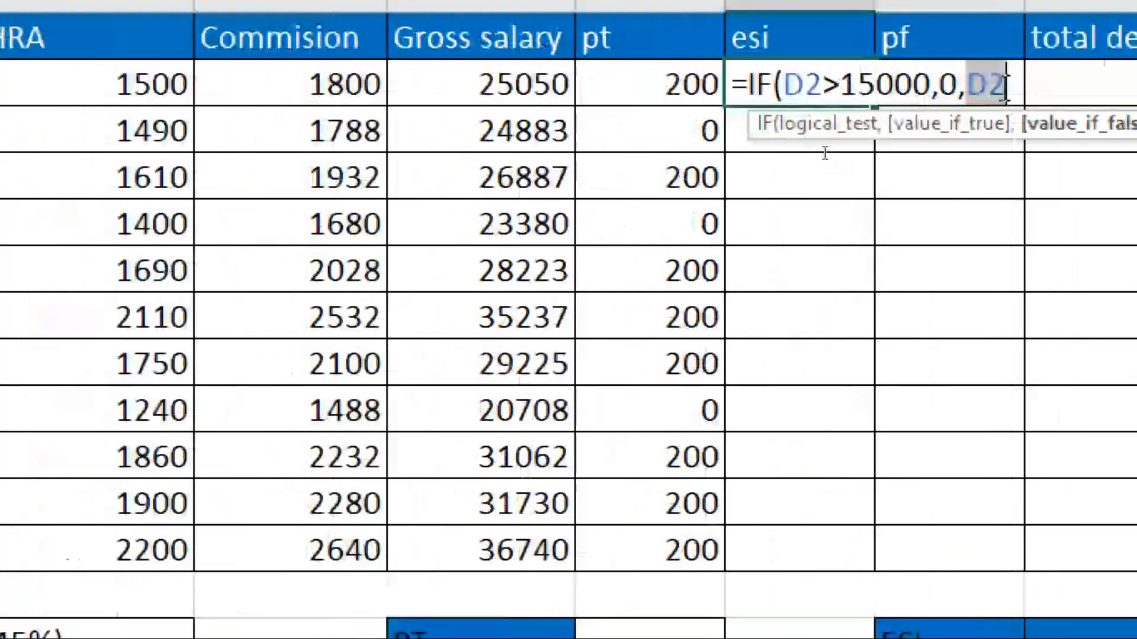
{"action": "type", "text": "*1."}
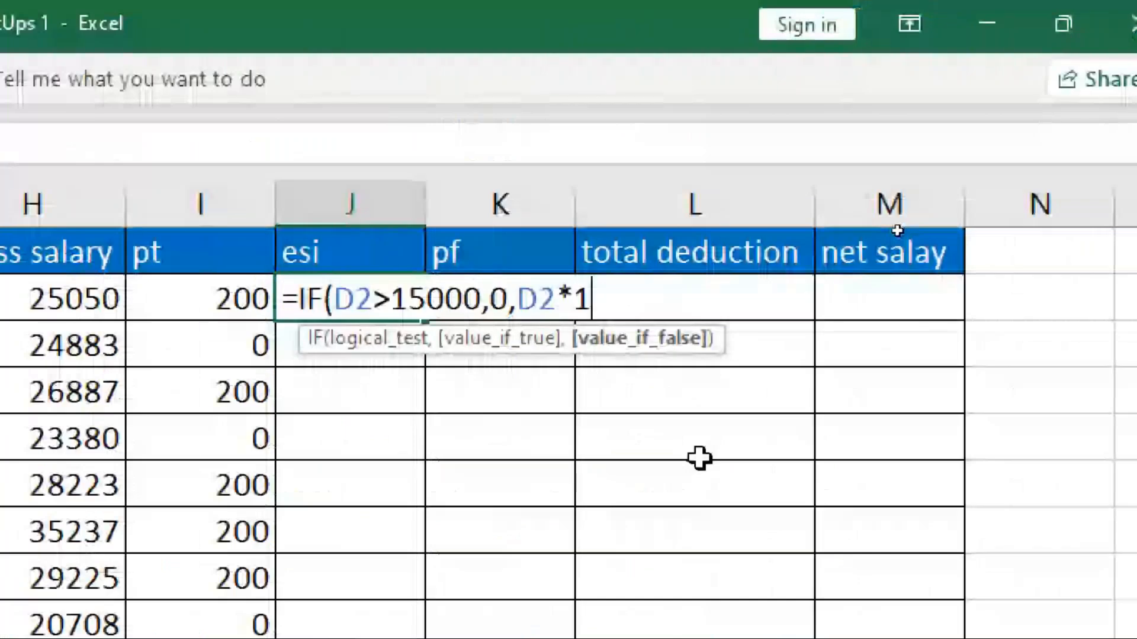
{"action": "type", "text": "75%"}
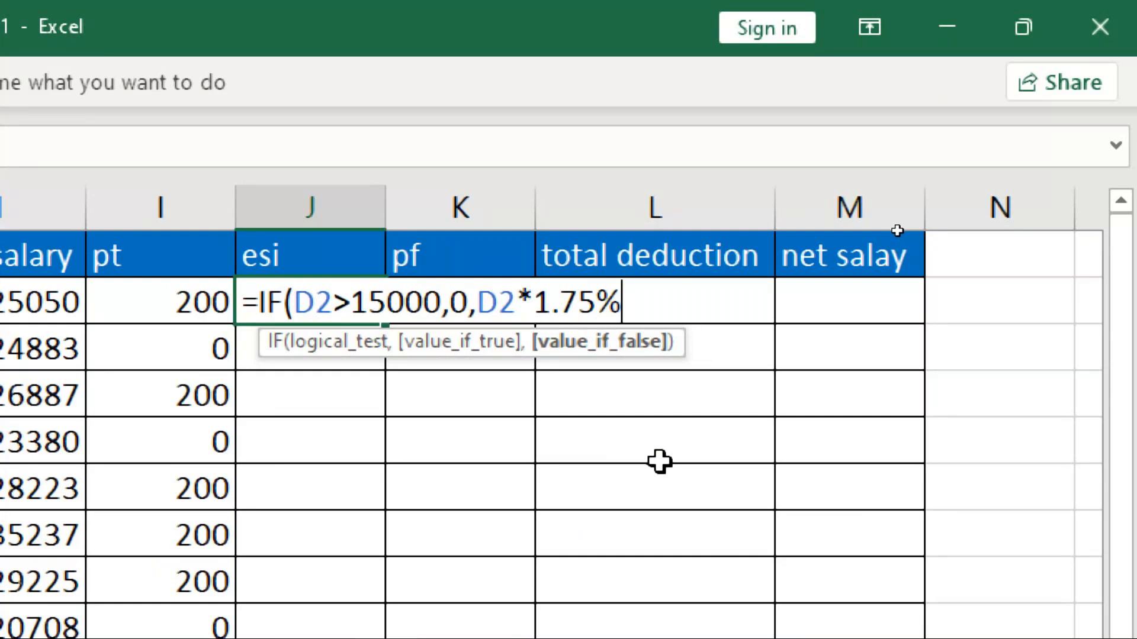
{"action": "key", "text": "Return"}
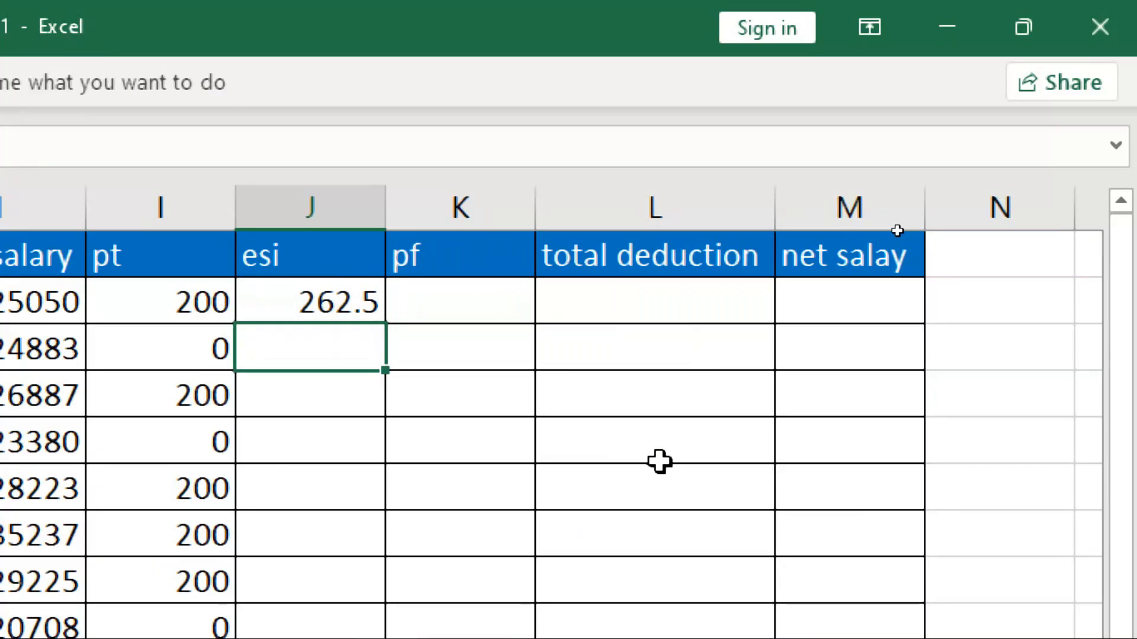
Step: Enter =IF(D3>15000,0,1.75%) in J3, which displays 0.0175
{"action": "type", "text": "="}
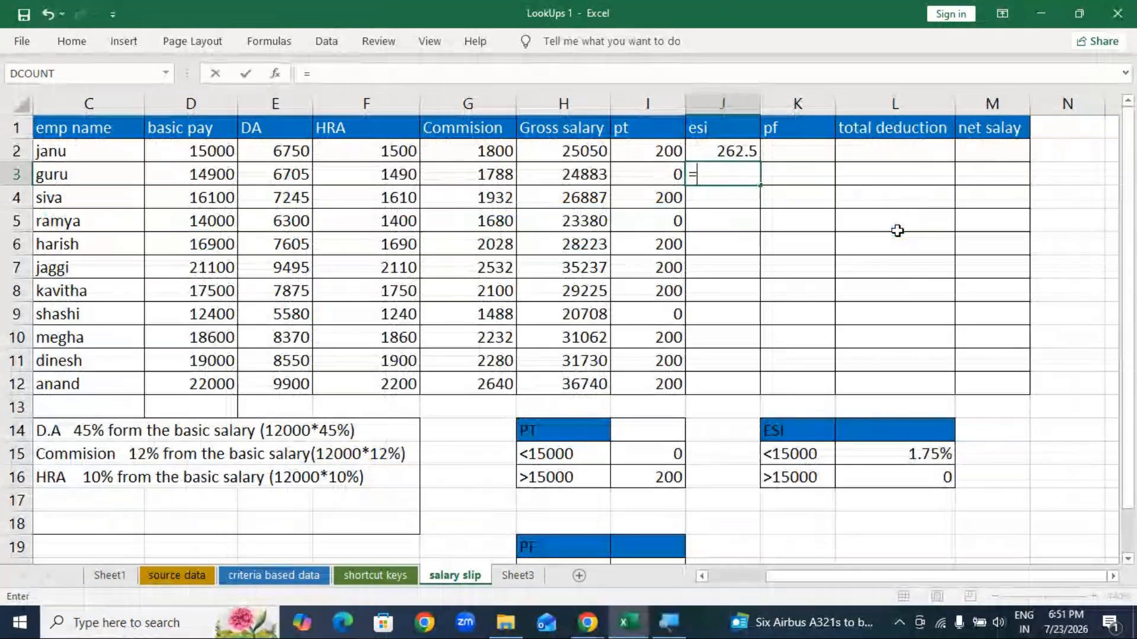
{"action": "type", "text": "if"}
{"action": "key", "text": "Tab"}
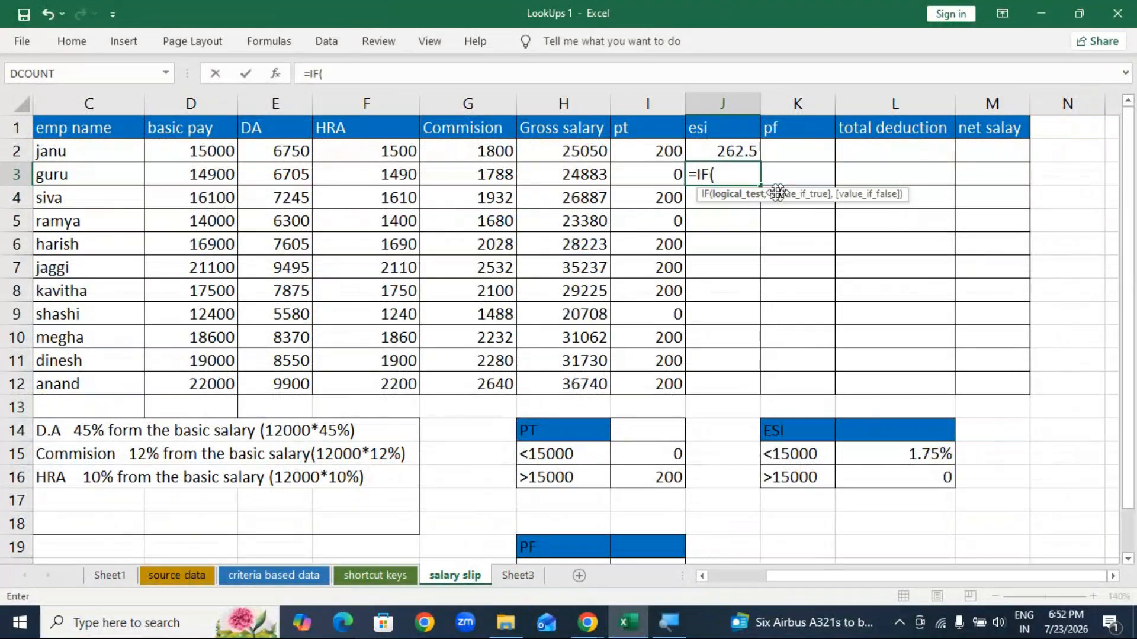
{"action": "left_click", "coordinate": [220, 169]}
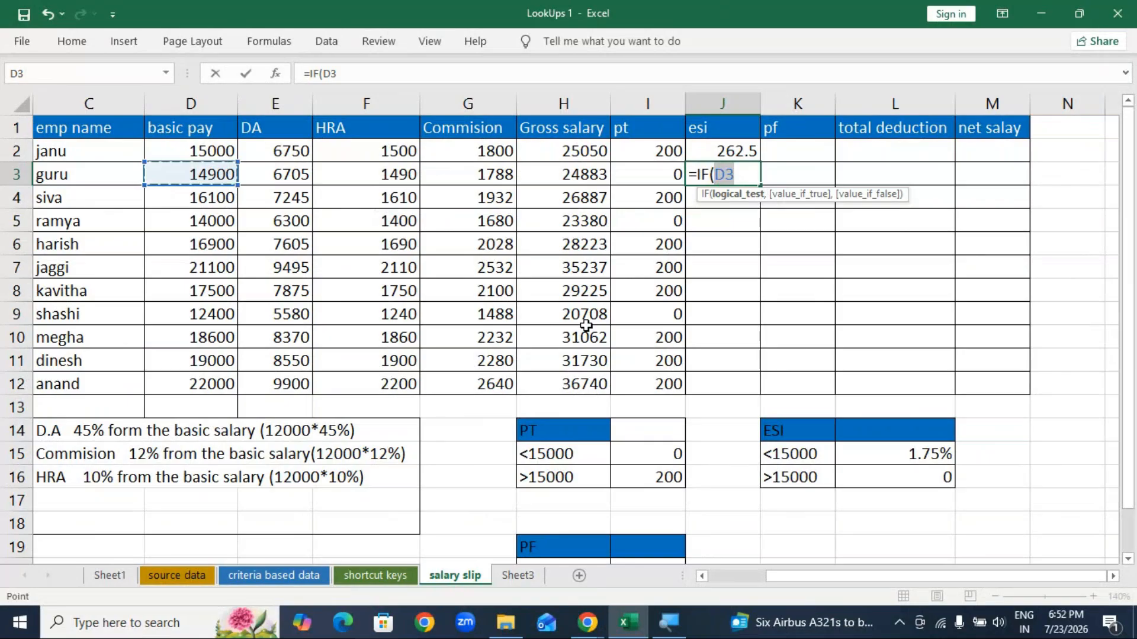
{"action": "type", "text": ">"}
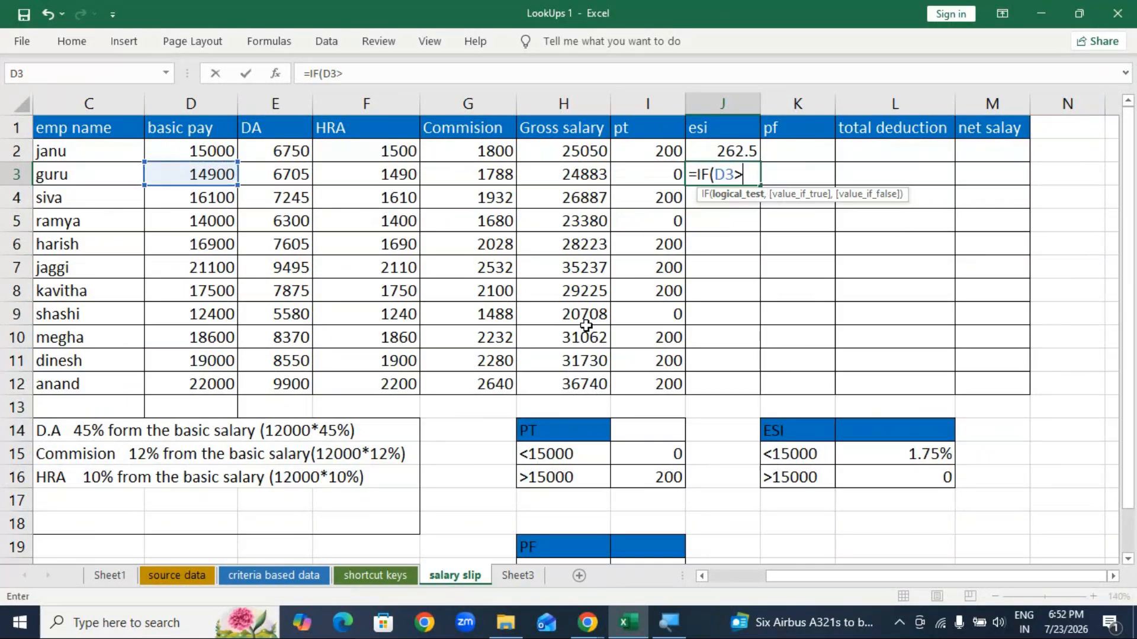
{"action": "type", "text": "15000,"}
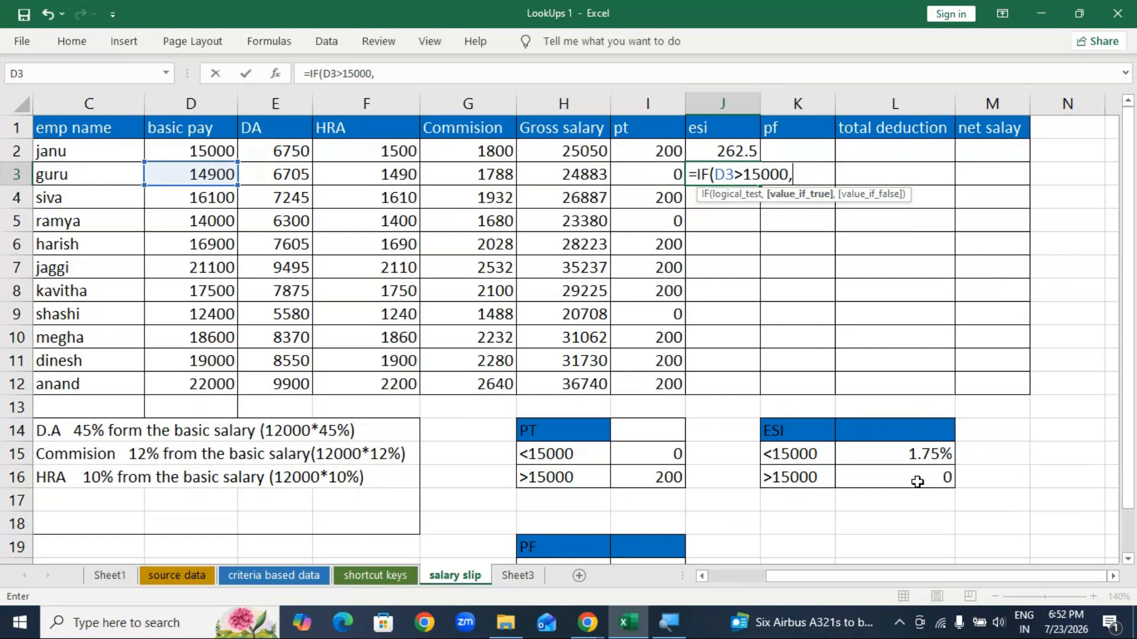
{"action": "type", "text": "0,"}
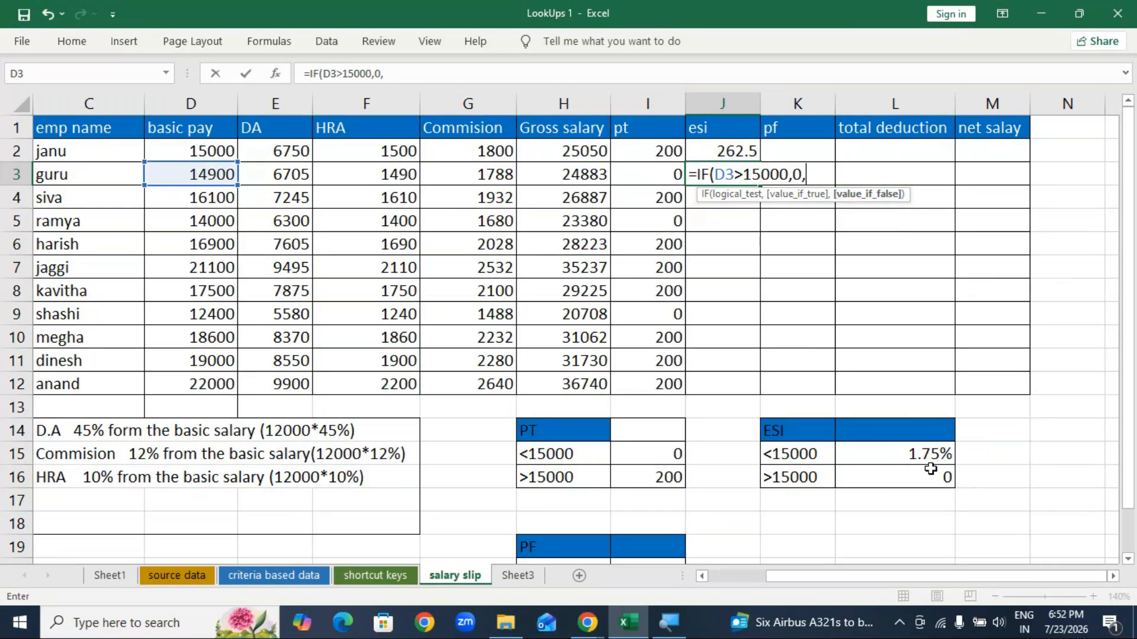
{"action": "left_click", "coordinate": [195, 174]}
{"action": "type", "text": "*"}
{"action": "key", "text": "BackSpace"}
{"action": "key", "text": "BackSpace"}
{"action": "type", "text": "1.75%"}
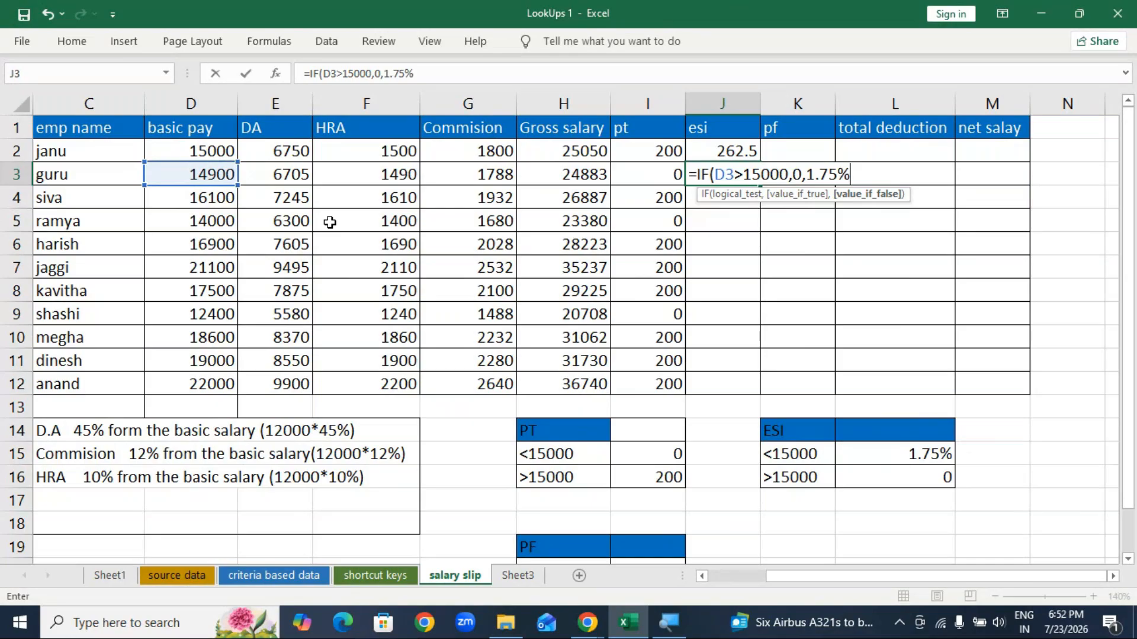
{"action": "type", "text": ")"}
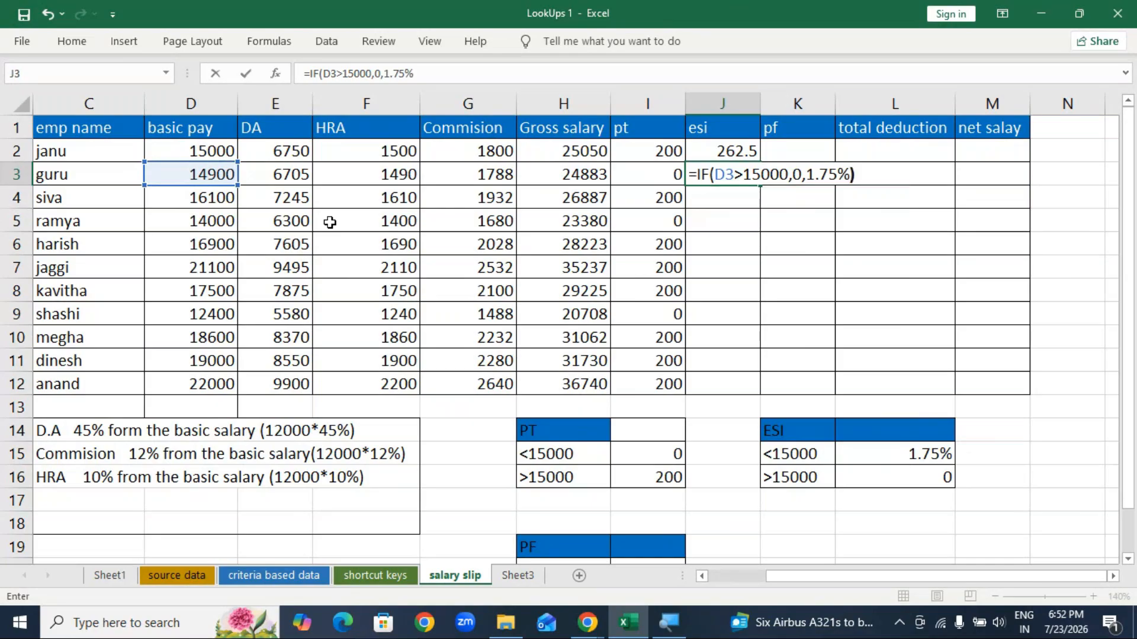
{"action": "key", "text": "Return"}
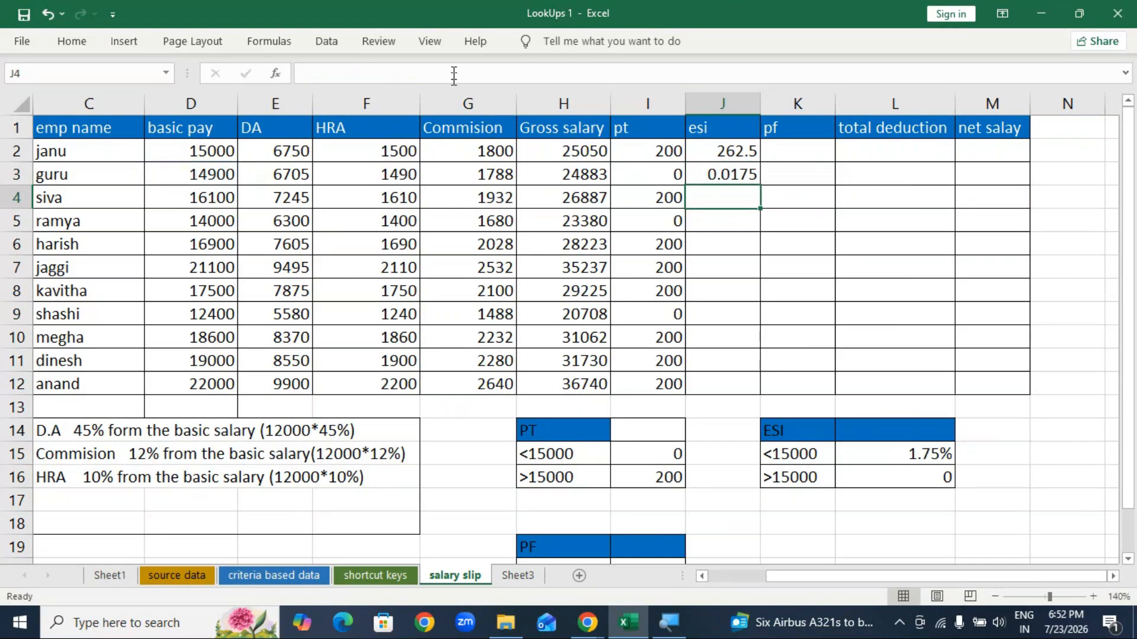
Step: Fill J3's esi formula down, then clear the copied results in J4:J12
{"action": "left_click", "coordinate": [739, 174]}
{"action": "left_click_drag", "start_coordinate": [762, 186], "coordinate": [769, 396]}
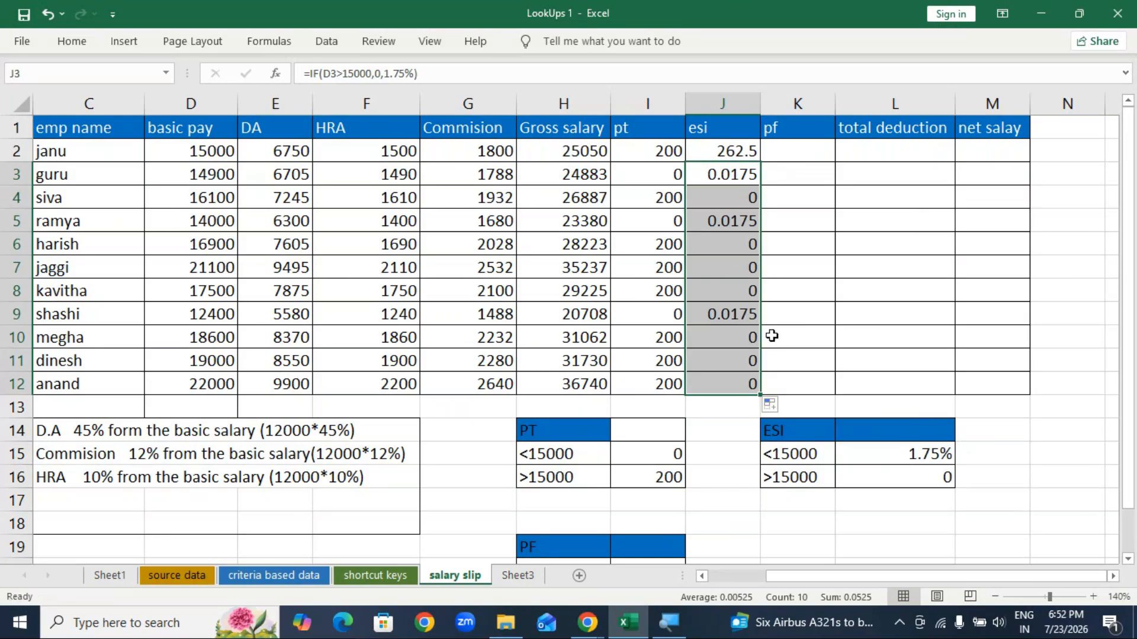
{"action": "left_click_drag", "start_coordinate": [736, 176], "coordinate": [721, 382]}
{"action": "left_click_drag", "start_coordinate": [735, 198], "coordinate": [733, 382]}
{"action": "key", "text": "Delete"}
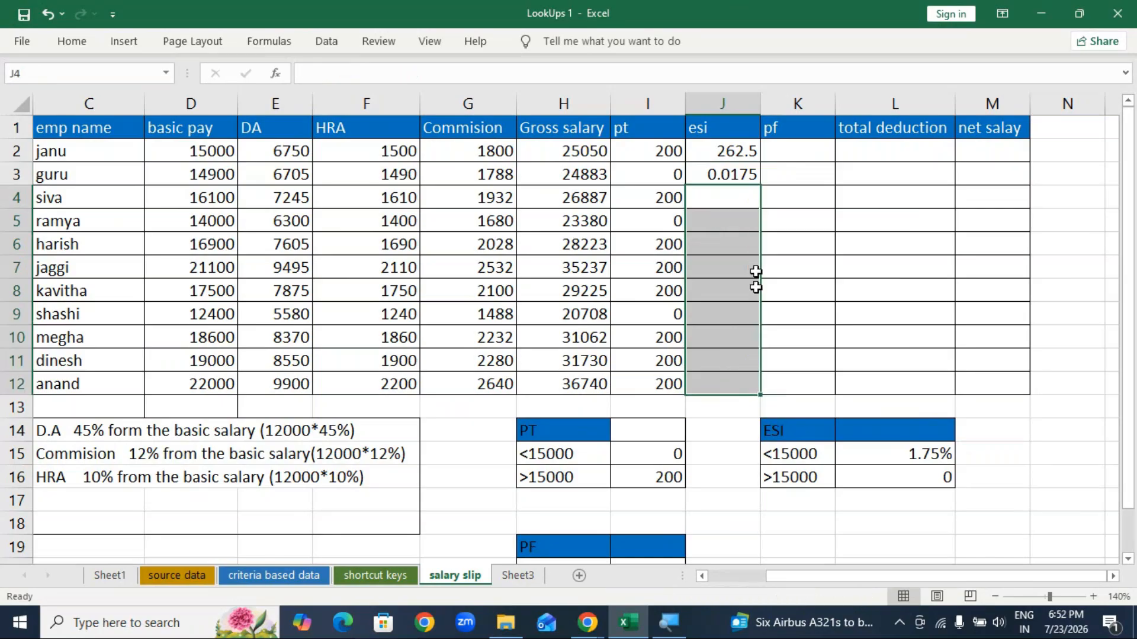
Step: Change J3's false result to D3*1.75% so the esi shows 260.75
{"action": "double_click", "coordinate": [742, 174]}
{"action": "key", "text": "Escape"}
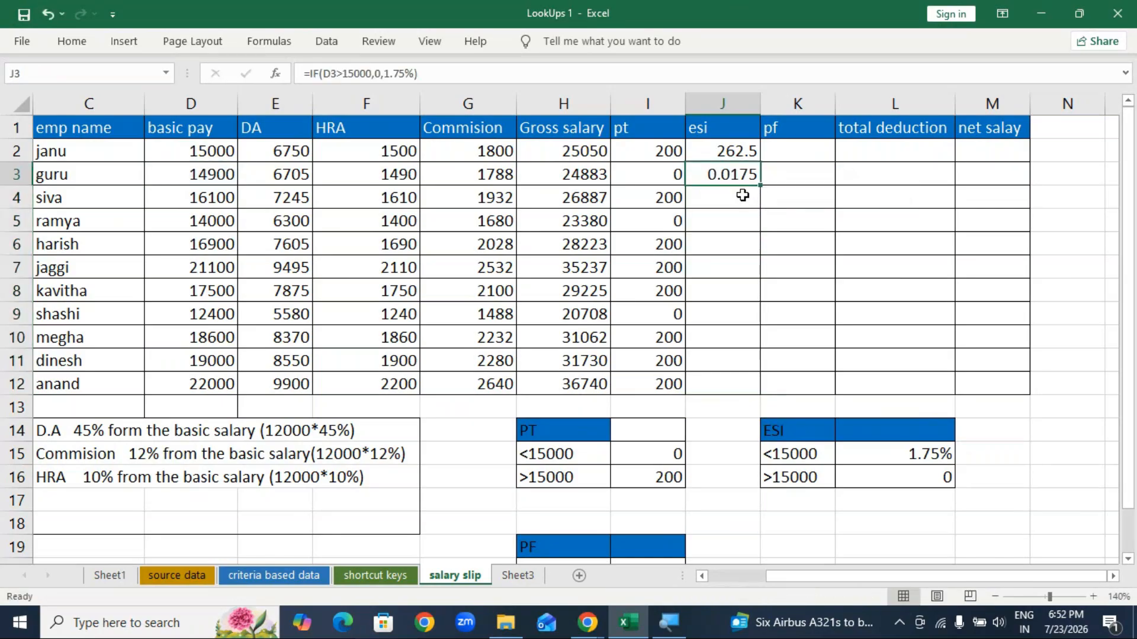
{"action": "key", "text": "F2"}
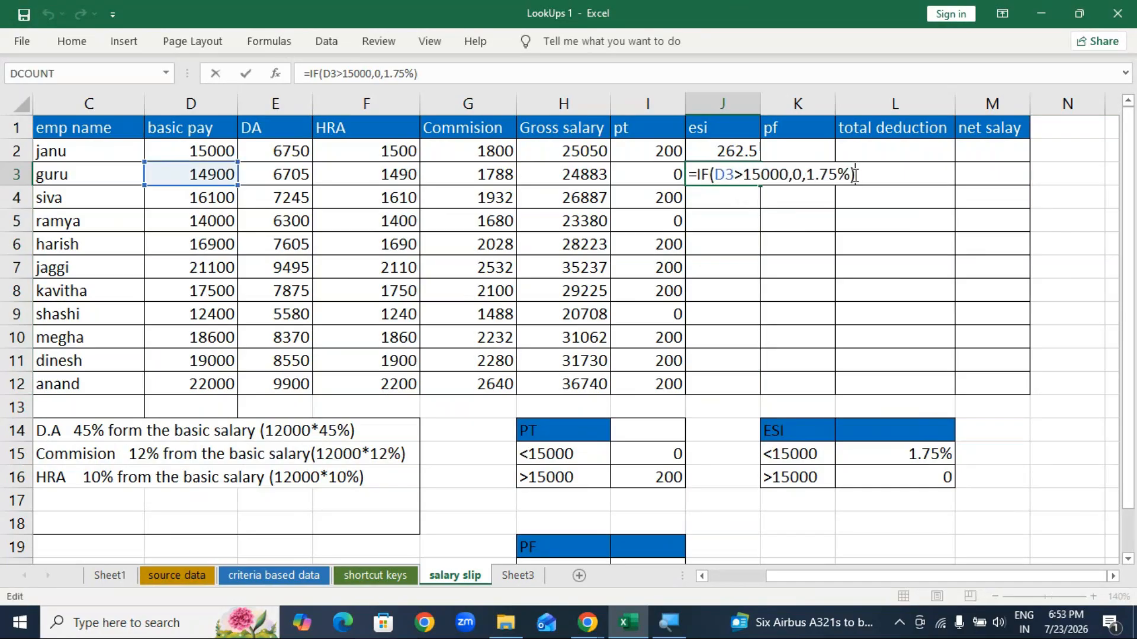
{"action": "key", "text": "BackSpace"}
{"action": "key", "text": "BackSpace"}
{"action": "key", "text": "BackSpace"}
{"action": "key", "text": "BackSpace"}
{"action": "key", "text": "BackSpace"}
{"action": "key", "text": "BackSpace"}
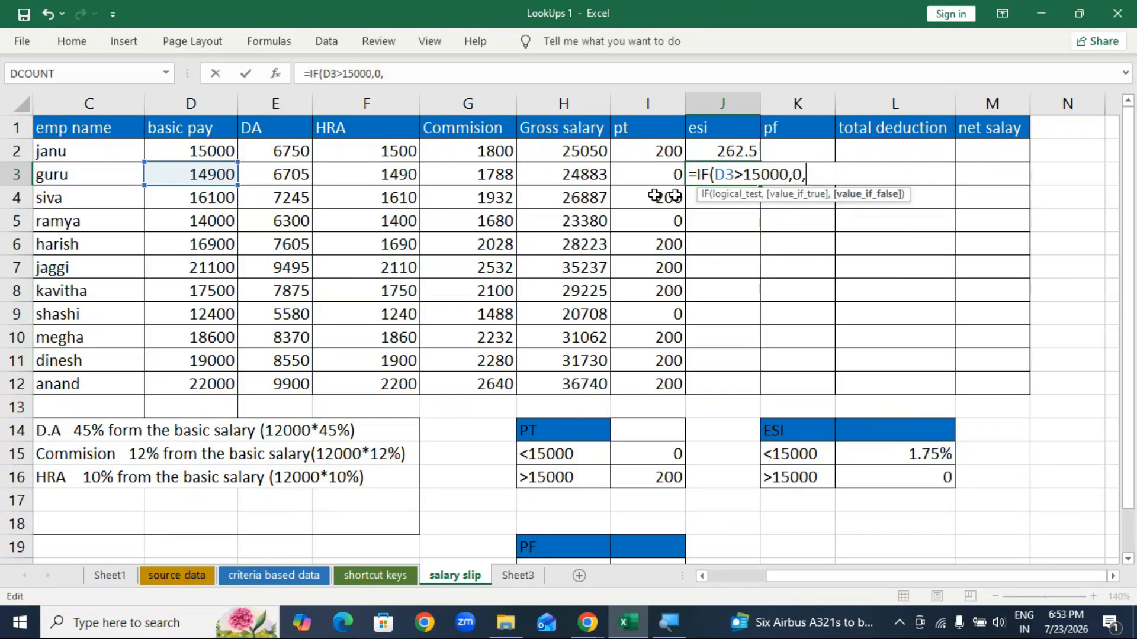
{"action": "left_click", "coordinate": [207, 174]}
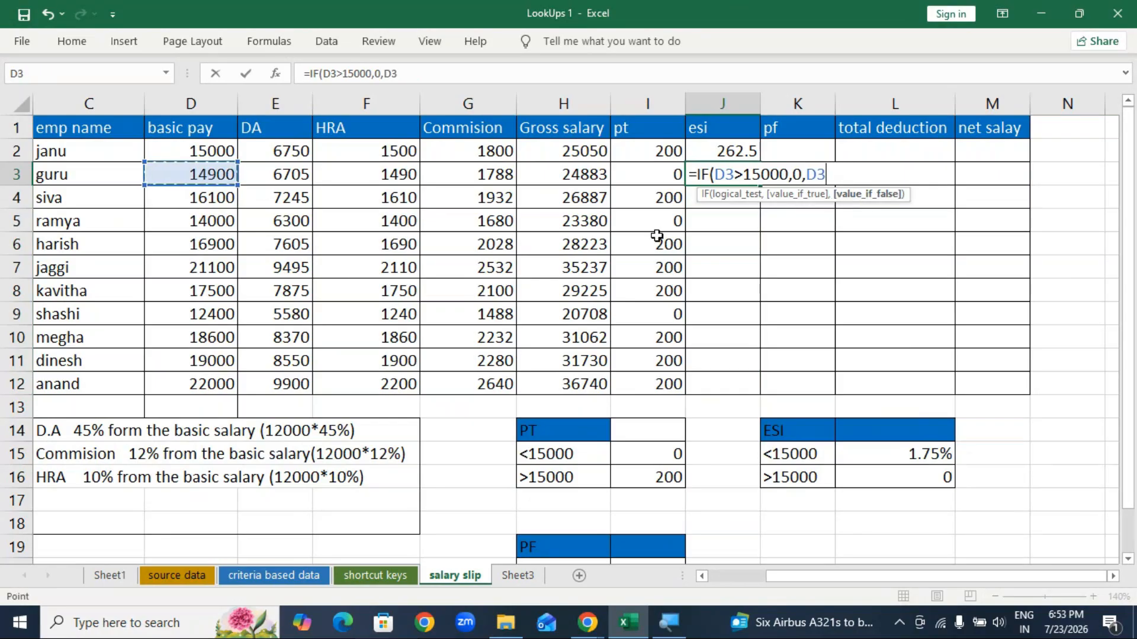
{"action": "type", "text": "*1.75%"}
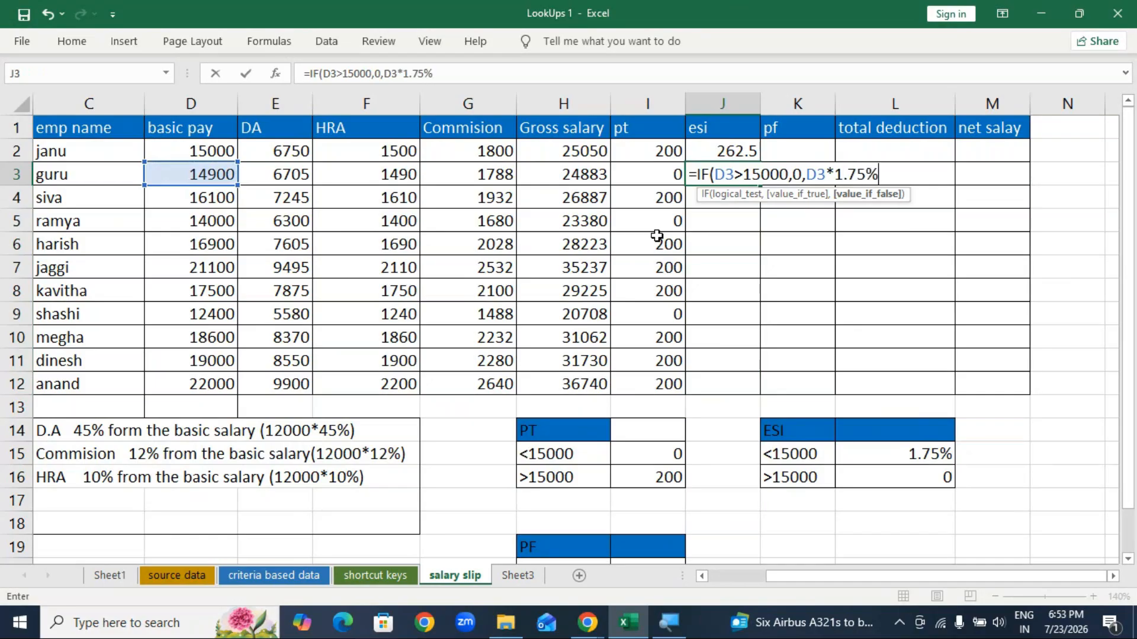
{"action": "key", "text": "Return"}
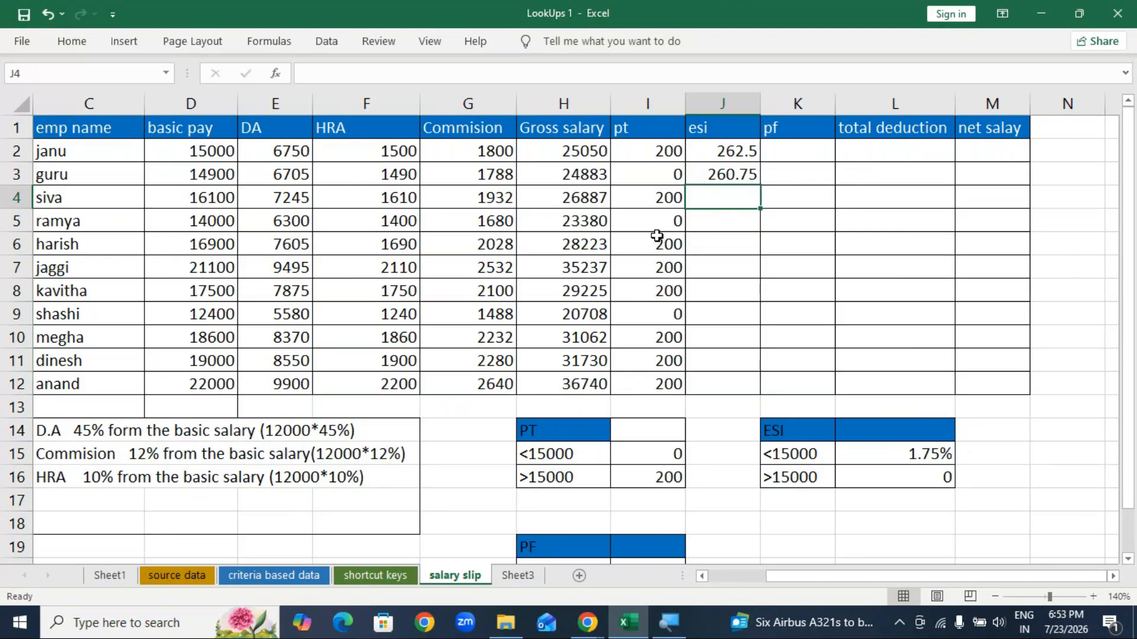
Step: Fill the corrected esi formula from J3 down to J12
{"action": "left_click", "coordinate": [747, 172]}
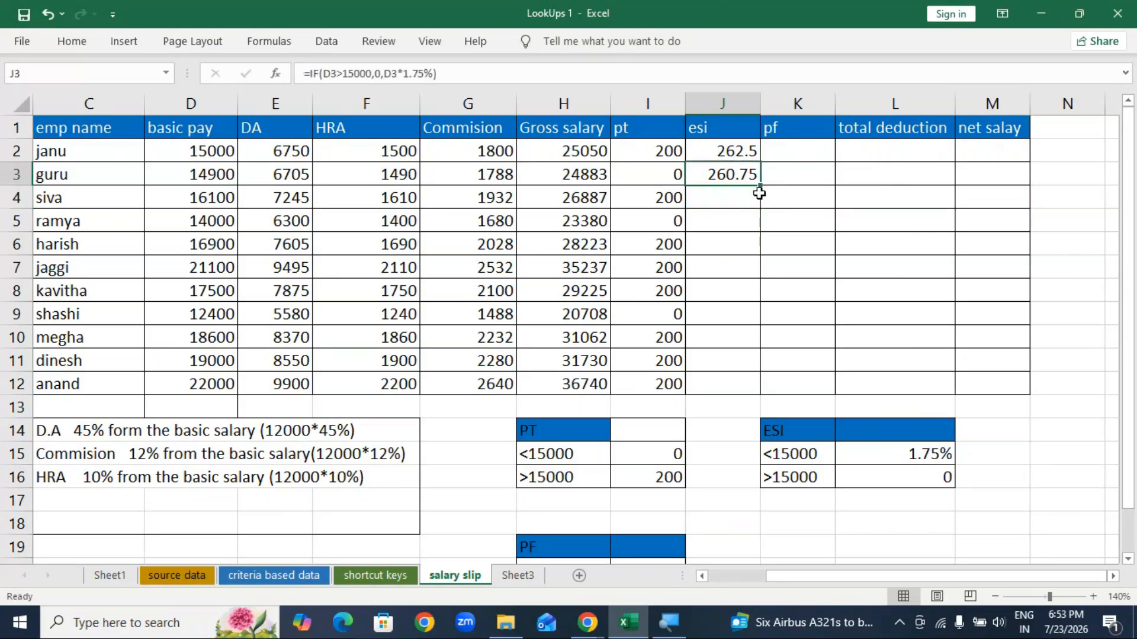
{"action": "left_click_drag", "start_coordinate": [760, 185], "coordinate": [763, 393]}
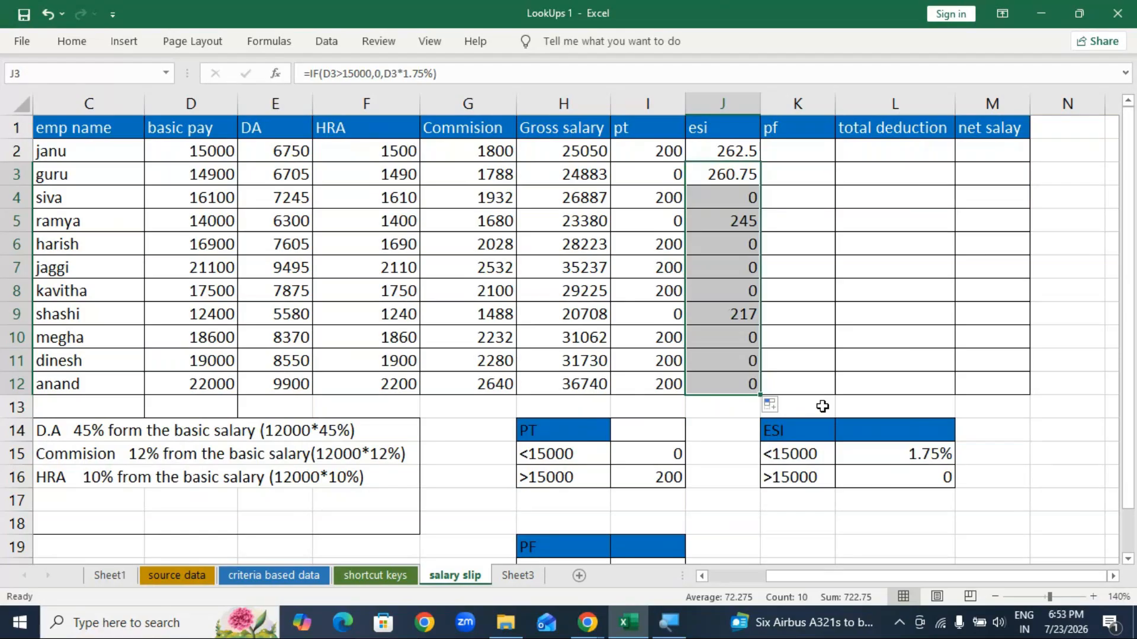
{"action": "left_click", "coordinate": [796, 151]}
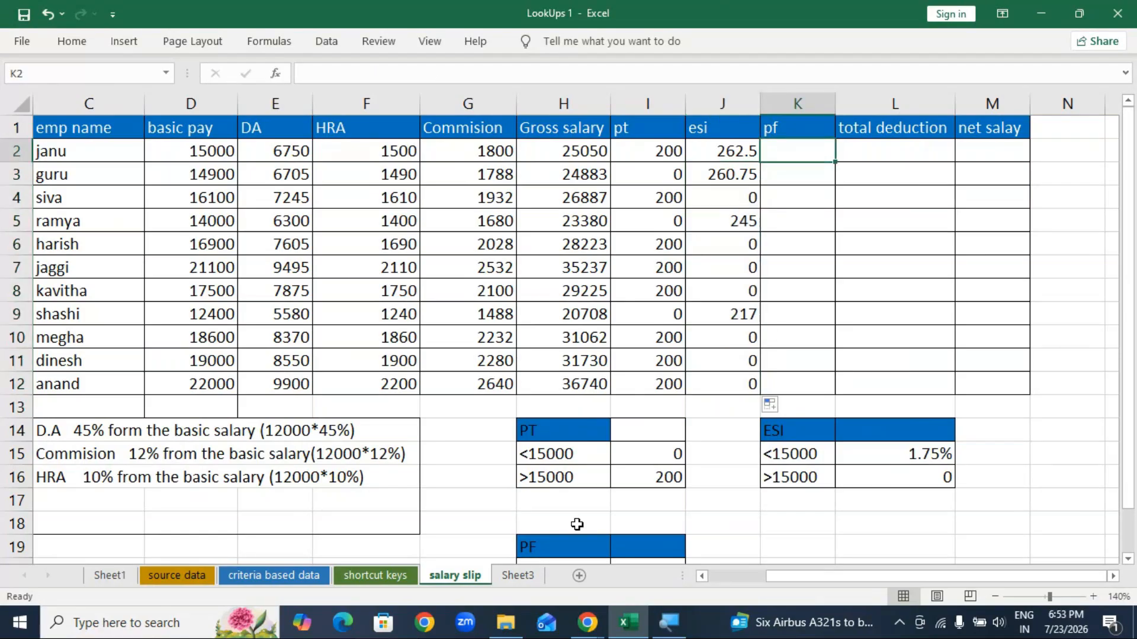
Step: Move the PF rate table (12%, 1800) beside the ESI table at M14
{"action": "scroll", "coordinate": [577, 524], "scroll_direction": "down", "scroll_amount": 1}
{"action": "left_click_drag", "start_coordinate": [564, 478], "coordinate": [811, 364]}
{"action": "left_click", "coordinate": [864, 500]}
{"action": "left_click_drag", "start_coordinate": [900, 575], "coordinate": [862, 577]}
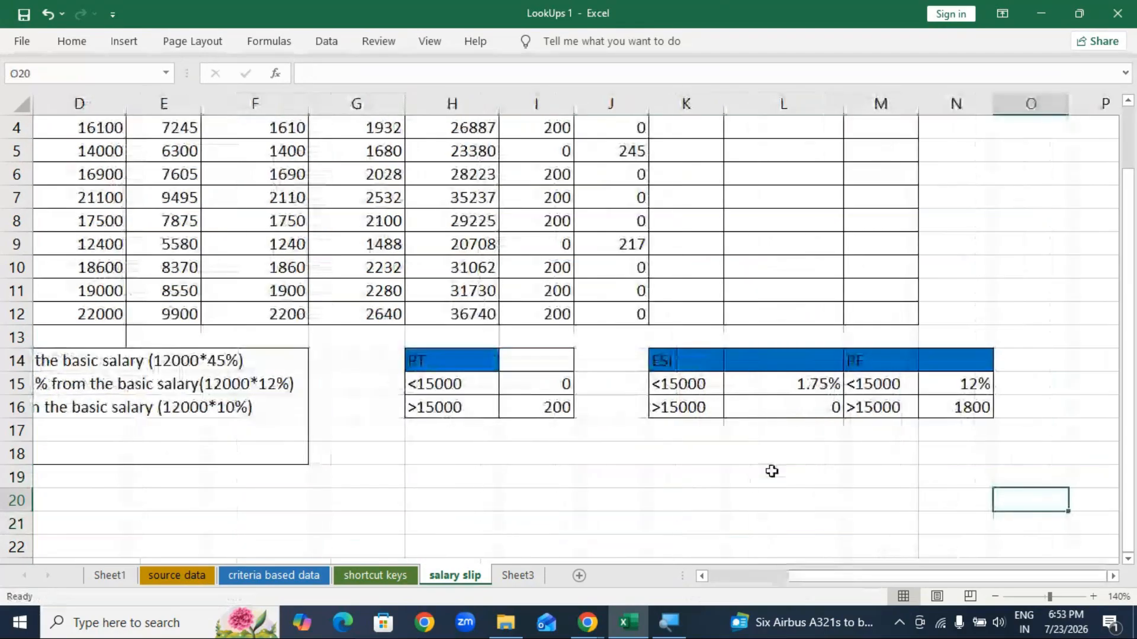
{"action": "scroll", "coordinate": [771, 471], "scroll_direction": "up", "scroll_amount": 1}
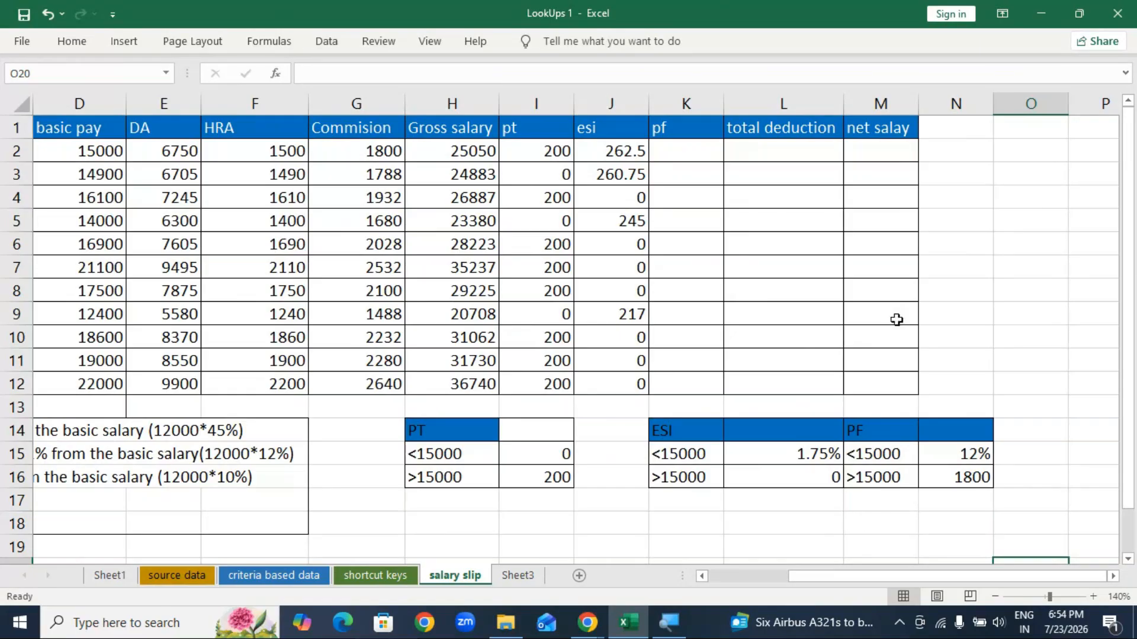
Step: Start a pf formula in K2 testing D2>15000, then erase it to restart
{"action": "left_click", "coordinate": [701, 153]}
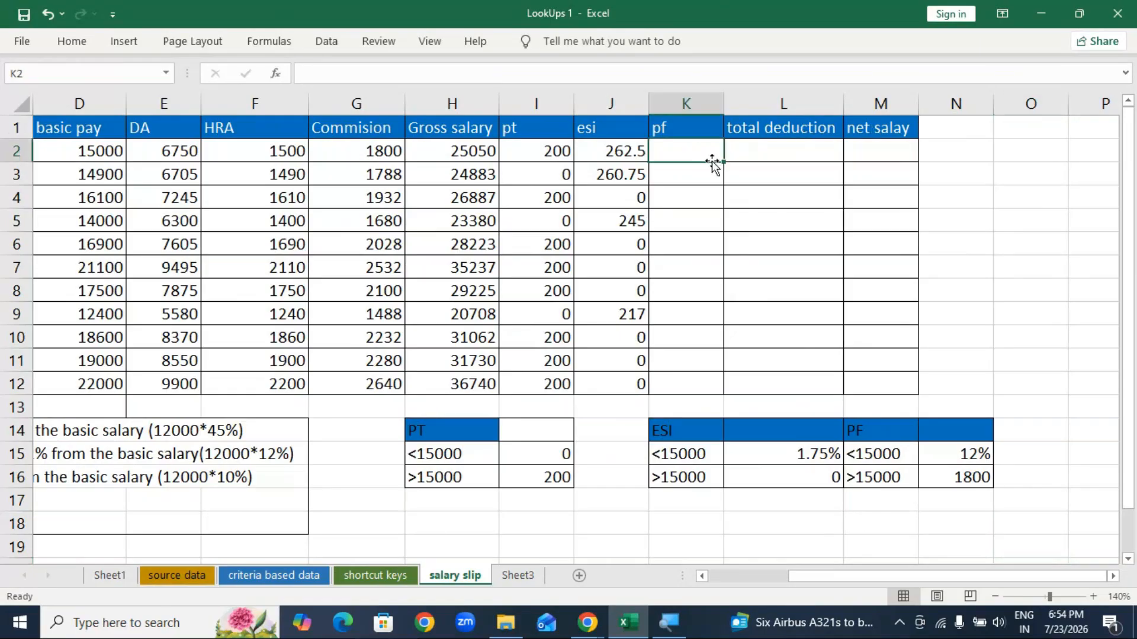
{"action": "type", "text": "="}
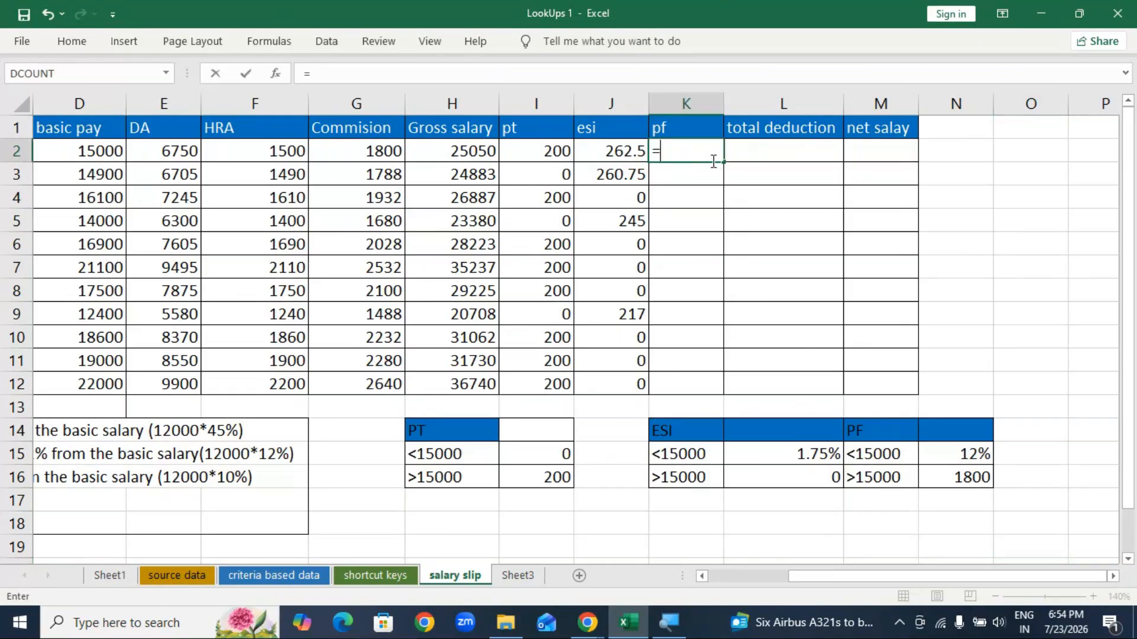
{"action": "left_click", "coordinate": [113, 151]}
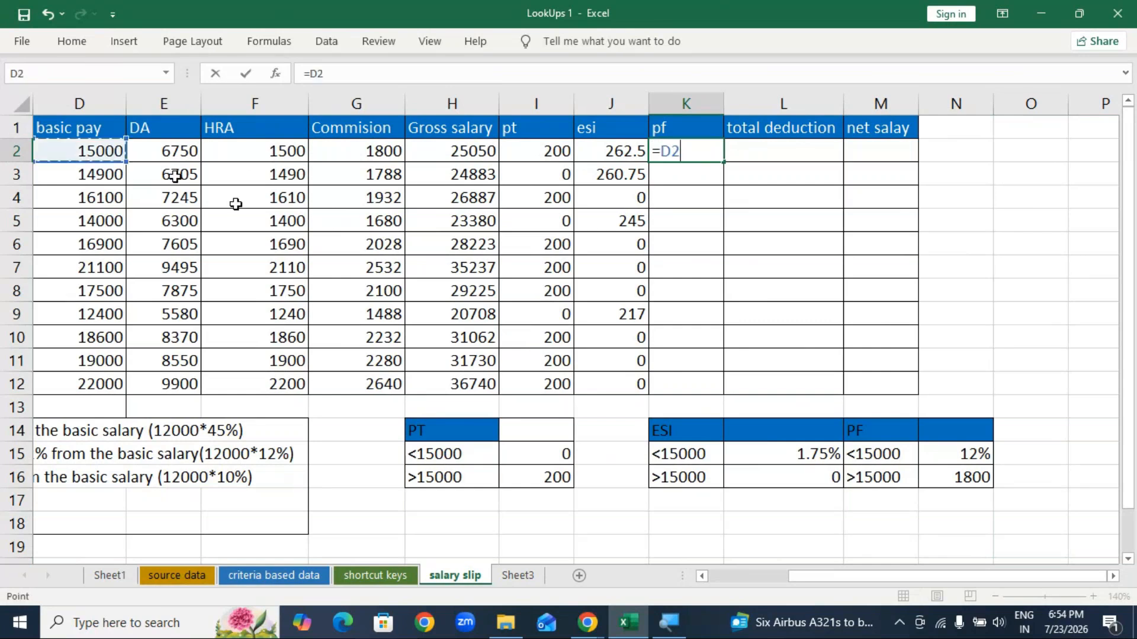
{"action": "type", "text": ">"}
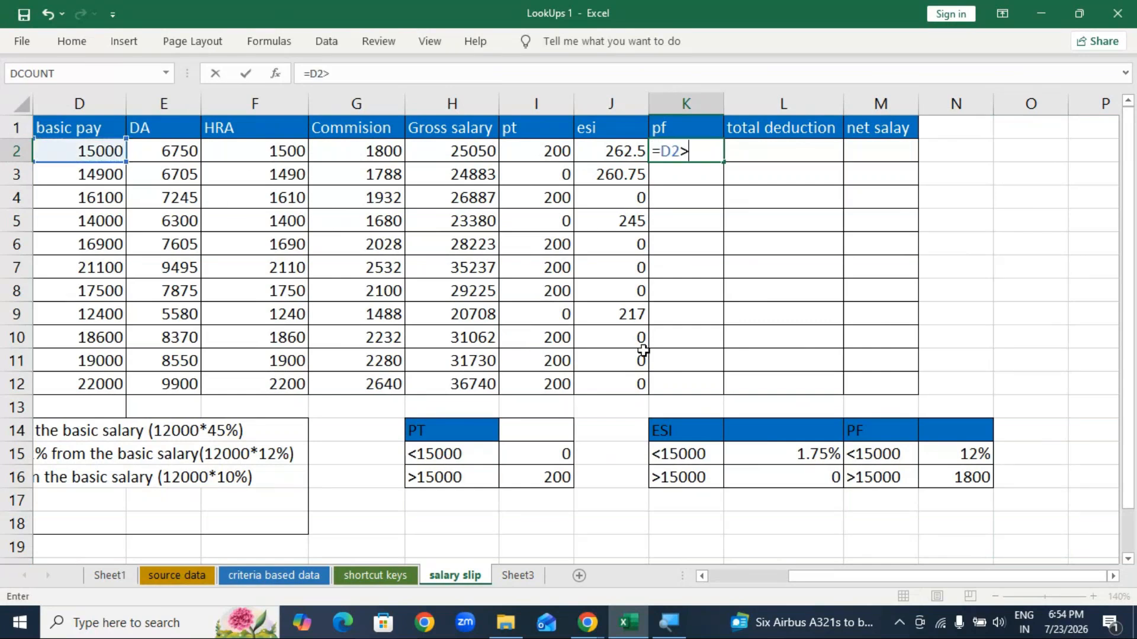
{"action": "type", "text": "15000"}
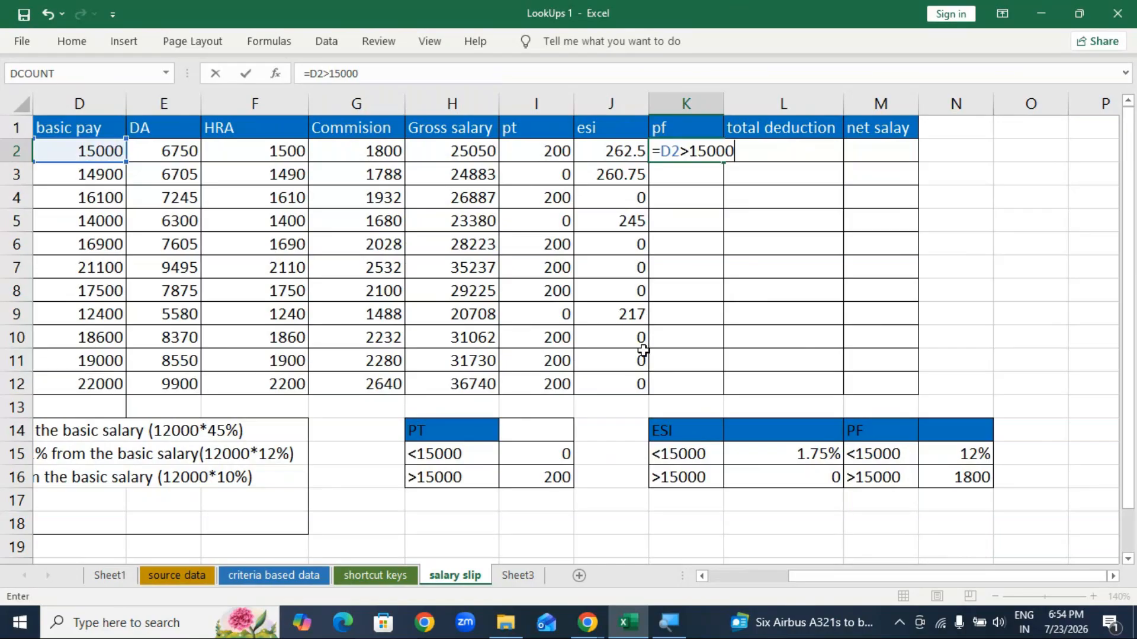
{"action": "type", "text": ","}
{"action": "key", "text": "BackSpace"}
{"action": "key", "text": "BackSpace"}
{"action": "key", "text": "BackSpace"}
{"action": "key", "text": "BackSpace"}
{"action": "key", "text": "BackSpace"}
{"action": "key", "text": "BackSpace"}
{"action": "key", "text": "BackSpace"}
{"action": "key", "text": "BackSpace"}
{"action": "key", "text": "BackSpace"}
Step: Enter =IF(D2>15000,1800,D2*12%) in K2, giving a pf of 1800
{"action": "type", "text": "if"}
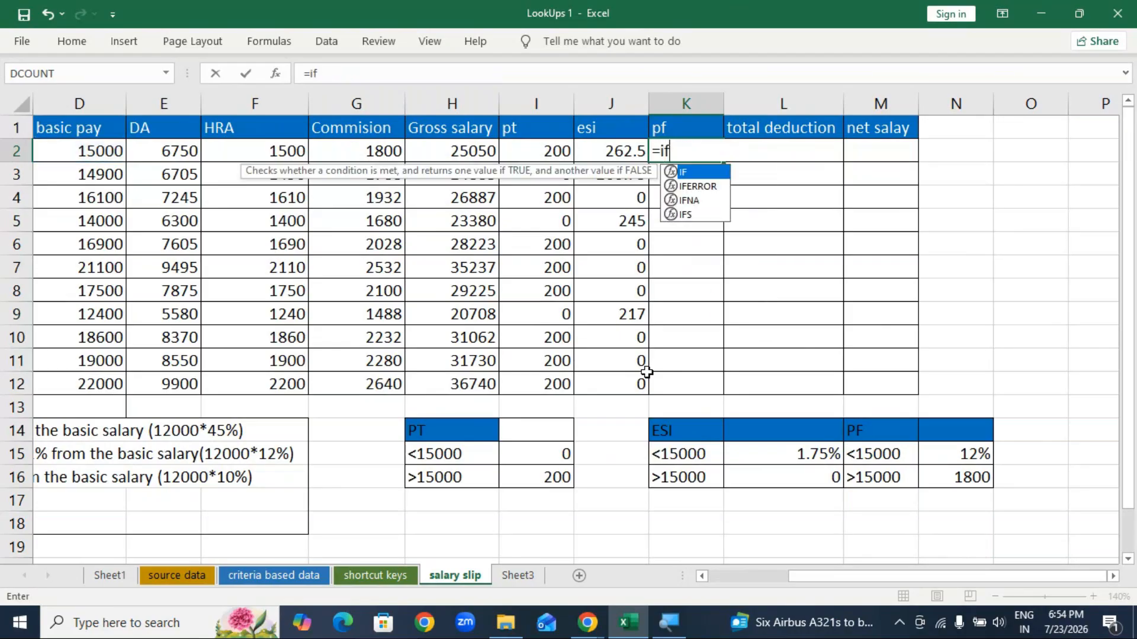
{"action": "key", "text": "Tab"}
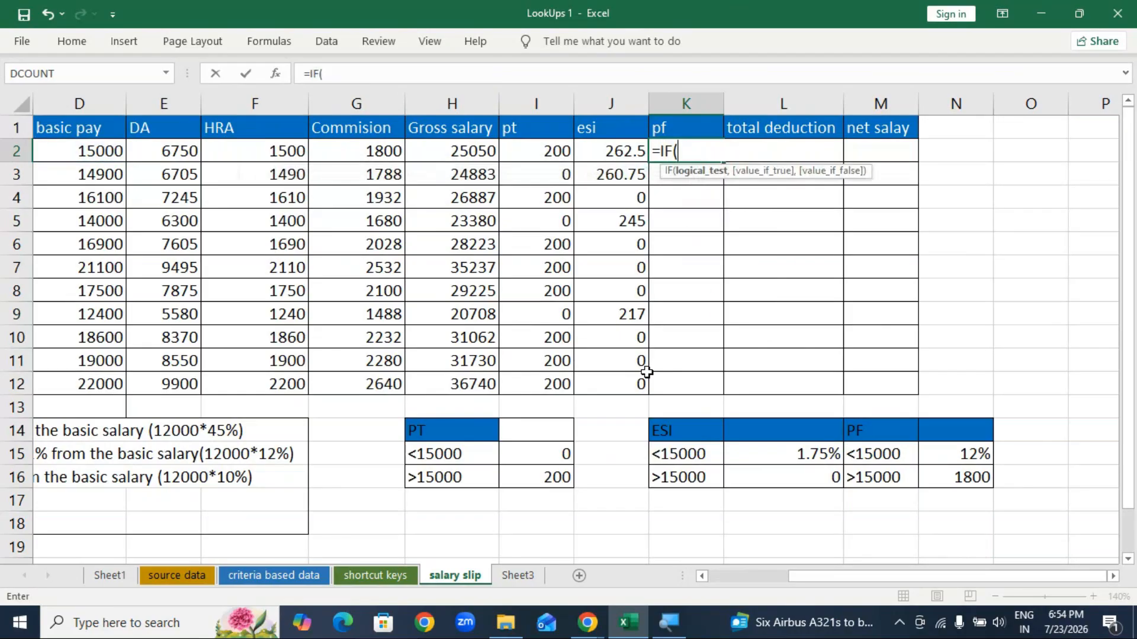
{"action": "left_click", "coordinate": [91, 159]}
{"action": "type", "text": ">"}
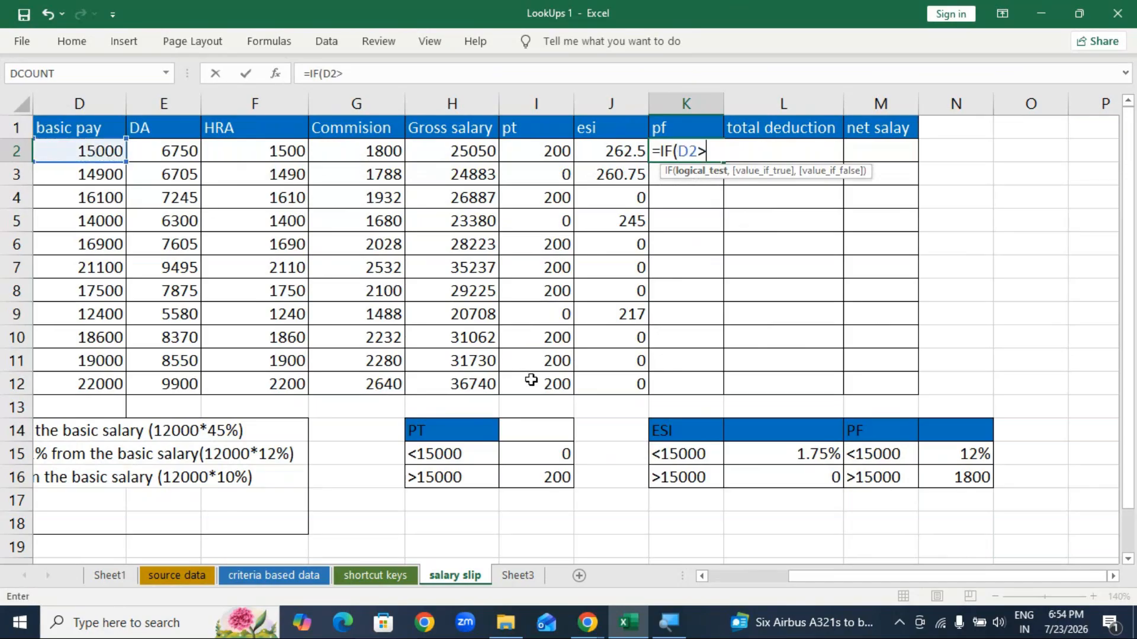
{"action": "type", "text": "15000"}
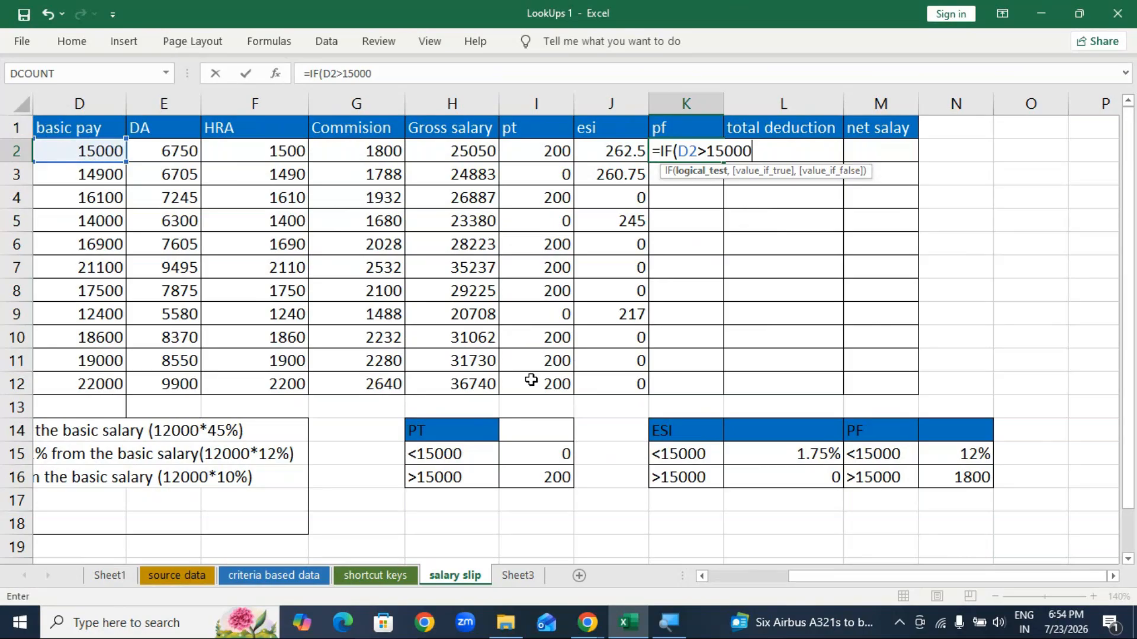
{"action": "type", "text": ","}
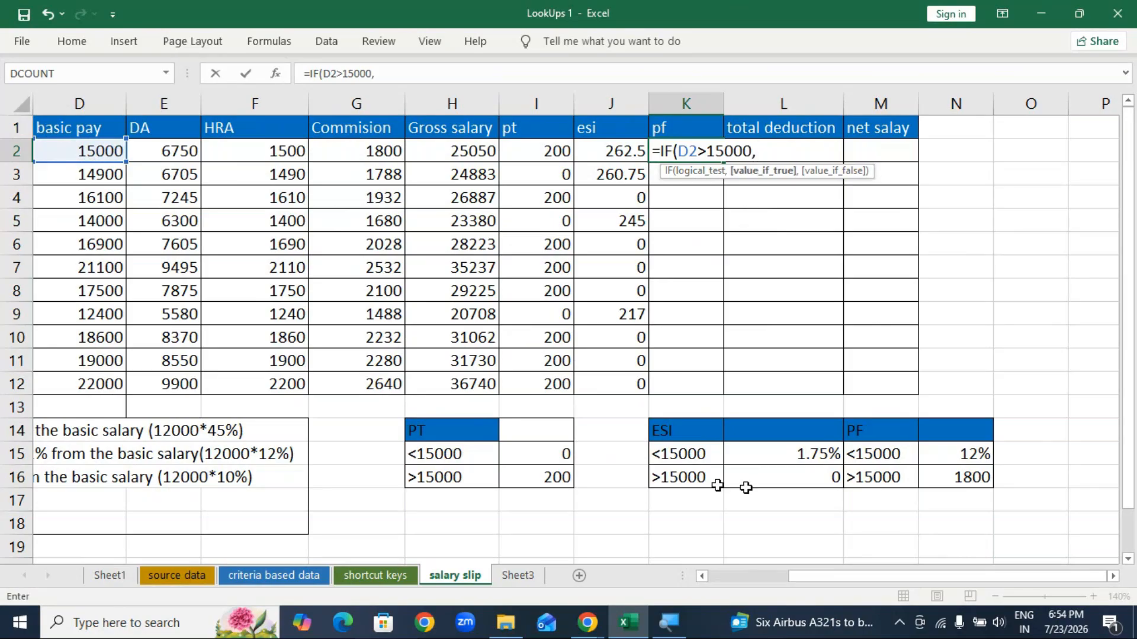
{"action": "type", "text": "1800,"}
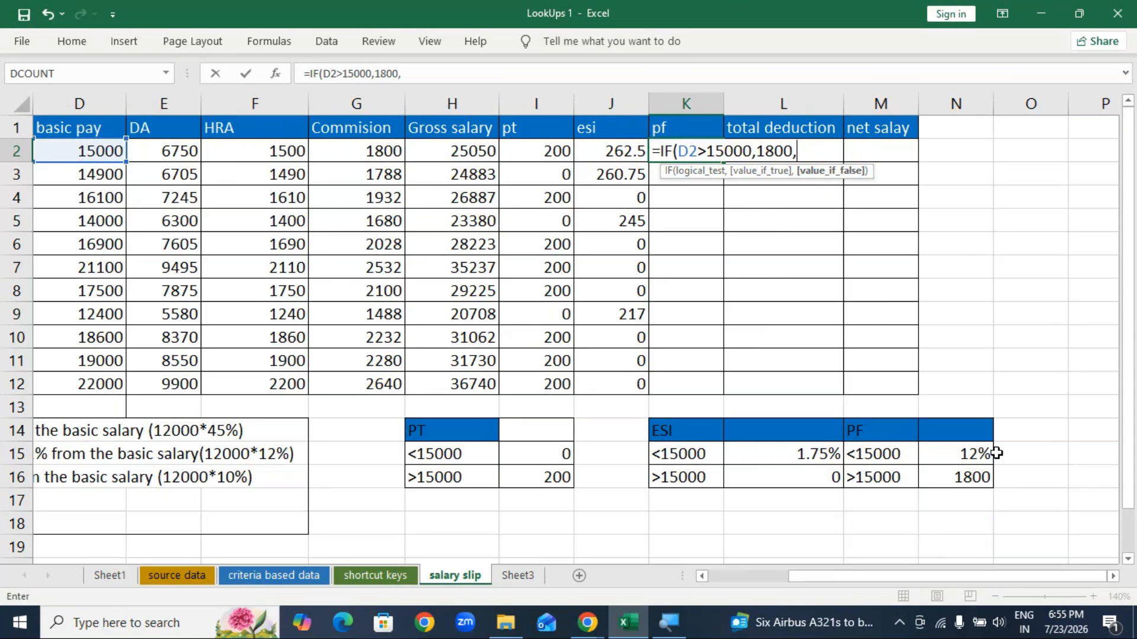
{"action": "left_click", "coordinate": [96, 151]}
{"action": "type", "text": "*12"}
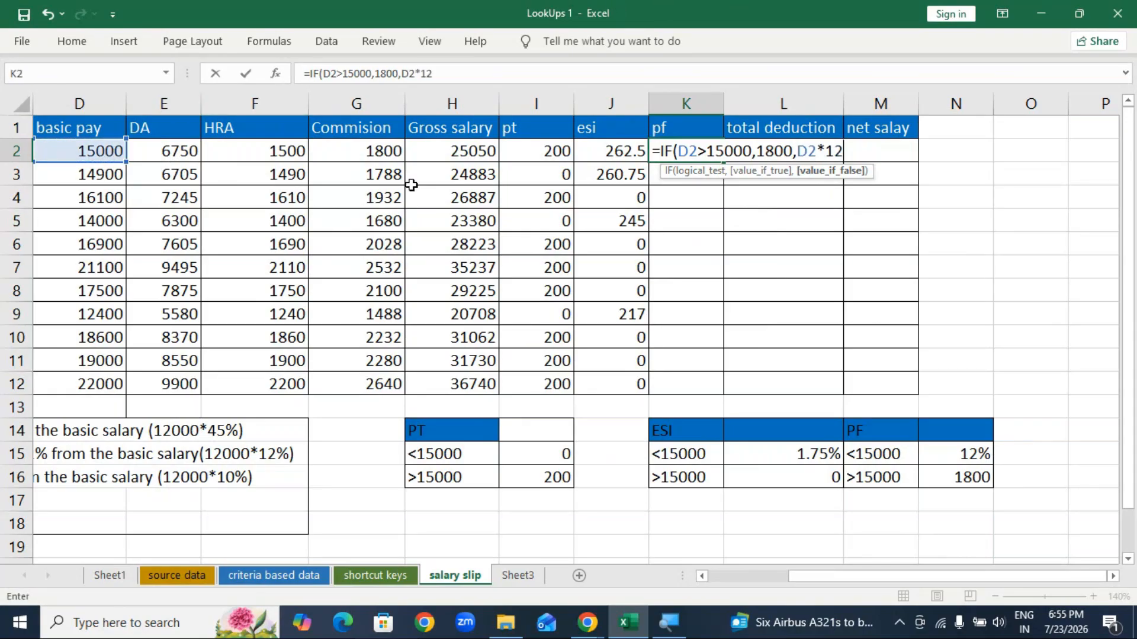
{"action": "type", "text": "%"}
{"action": "type", "text": ")"}
{"action": "key", "text": "Return"}
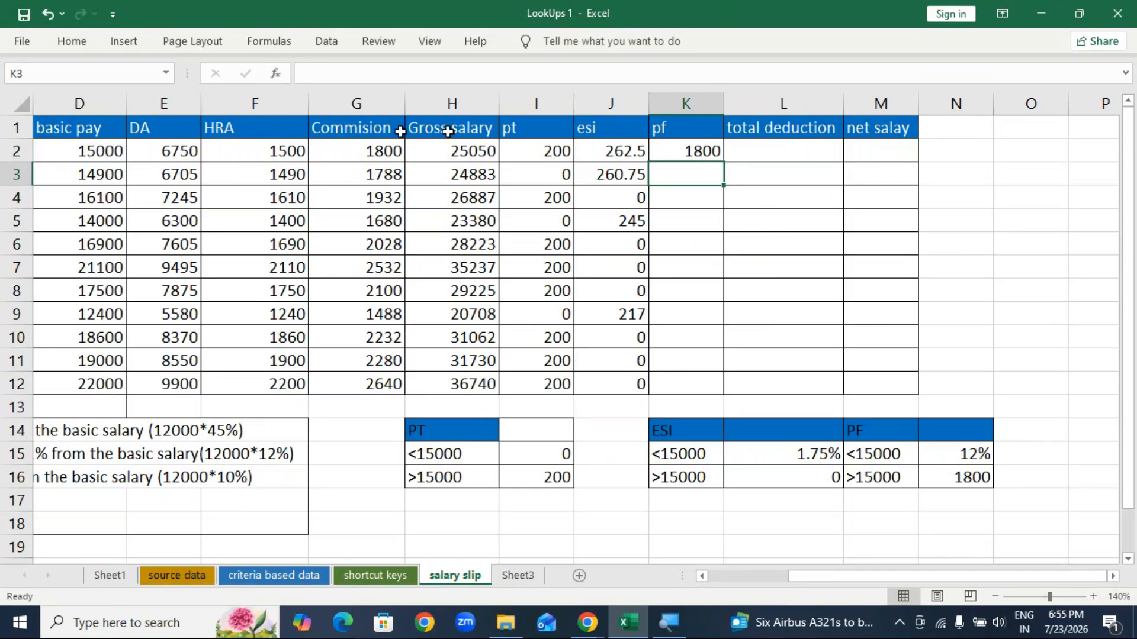
Step: Change the K2 pf condition so it applies when D2 is 15000 or more
{"action": "double_click", "coordinate": [718, 153]}
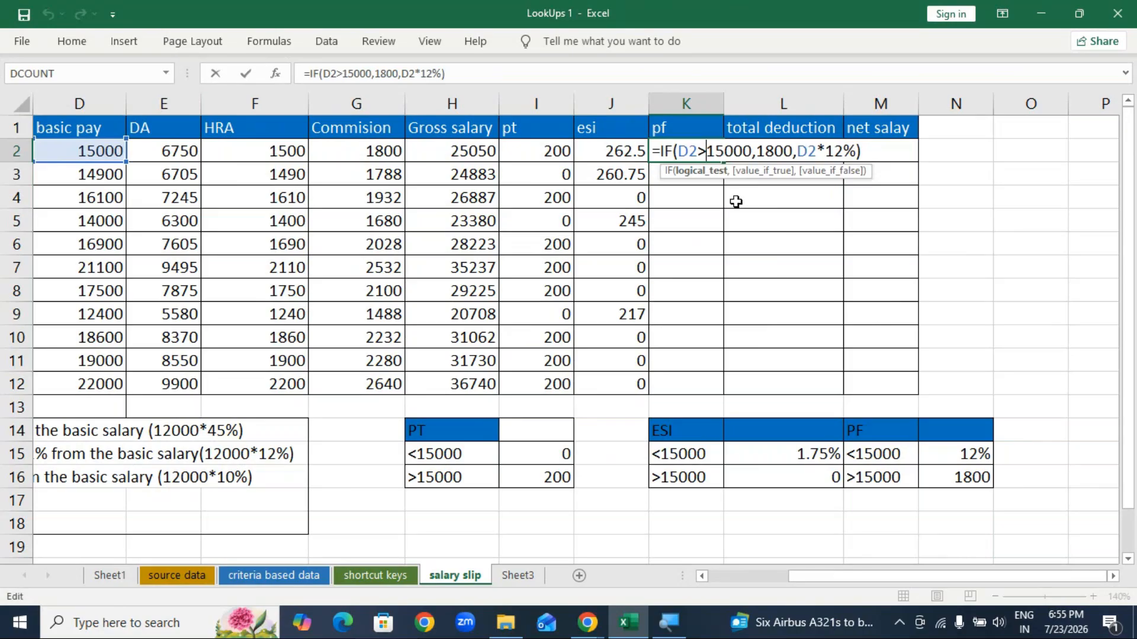
{"action": "type", "text": "="}
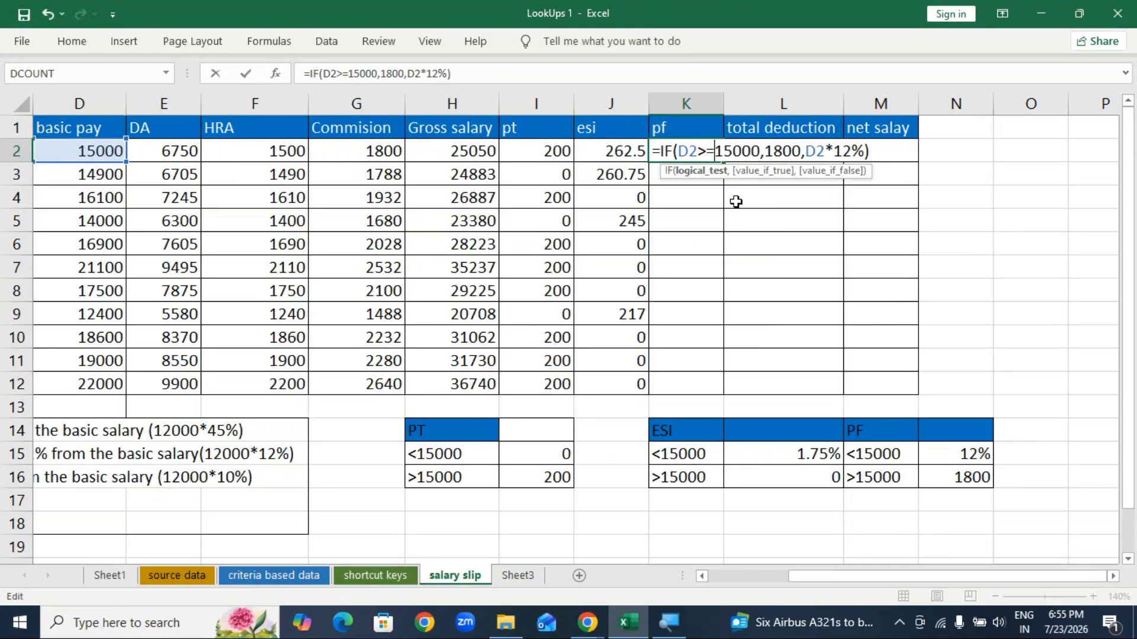
{"action": "key", "text": "Return"}
{"action": "type", "text": "."}
{"action": "key", "text": "BackSpace"}
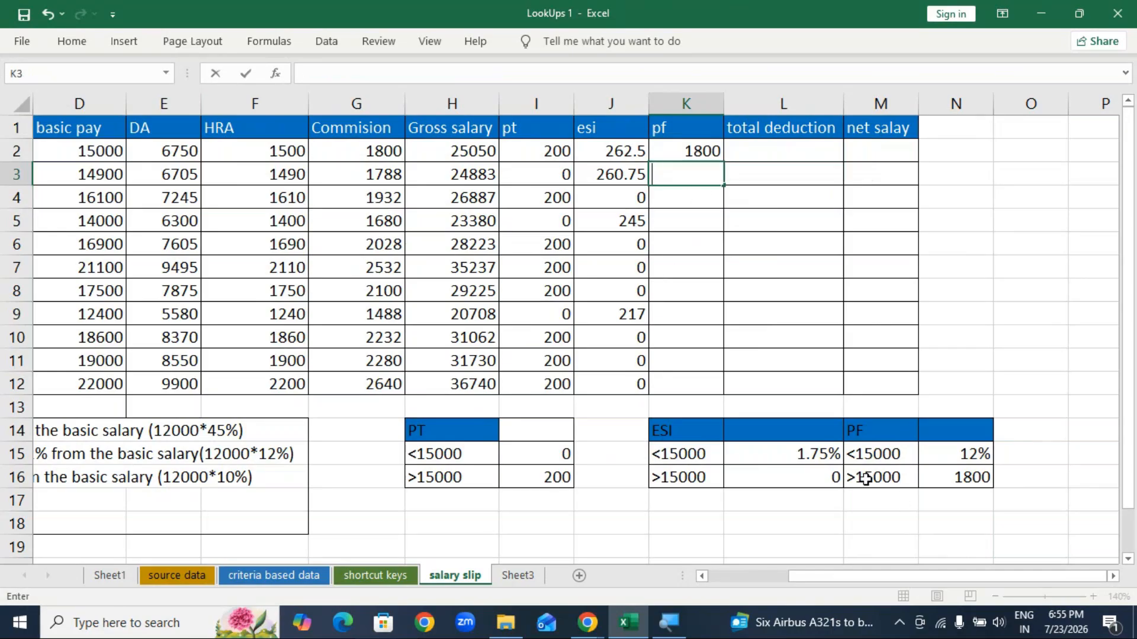
Step: Fill the pf formula from K2 down to K12 and check rows 3, 5 and 9
{"action": "left_click", "coordinate": [707, 151]}
{"action": "left_click_drag", "start_coordinate": [724, 161], "coordinate": [723, 394]}
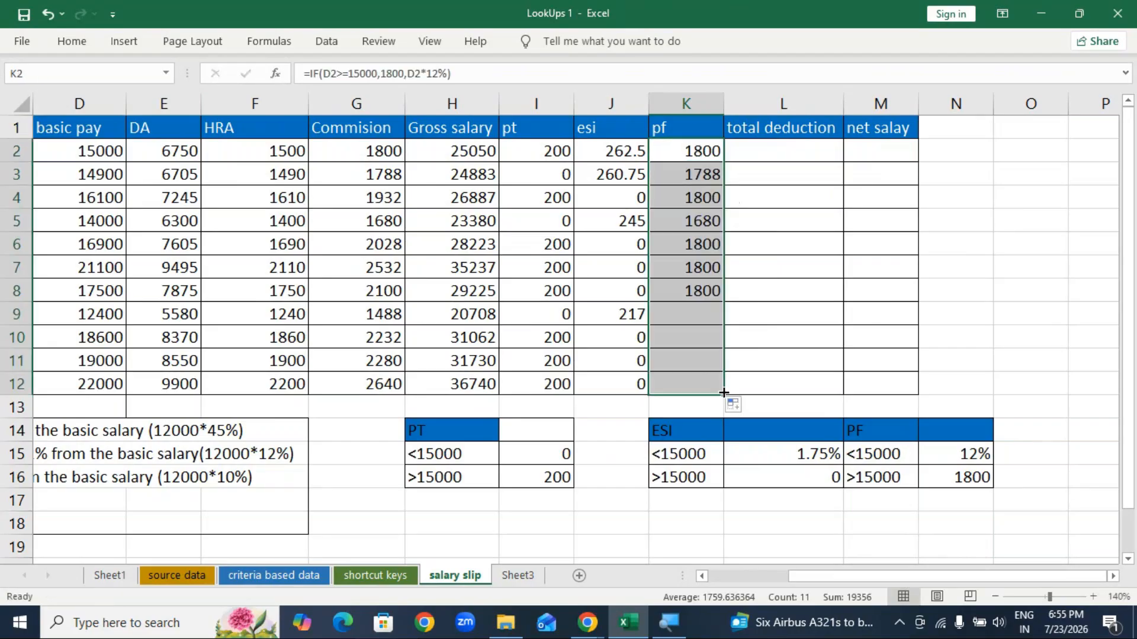
{"action": "left_click", "coordinate": [702, 176]}
{"action": "left_click", "coordinate": [702, 222]}
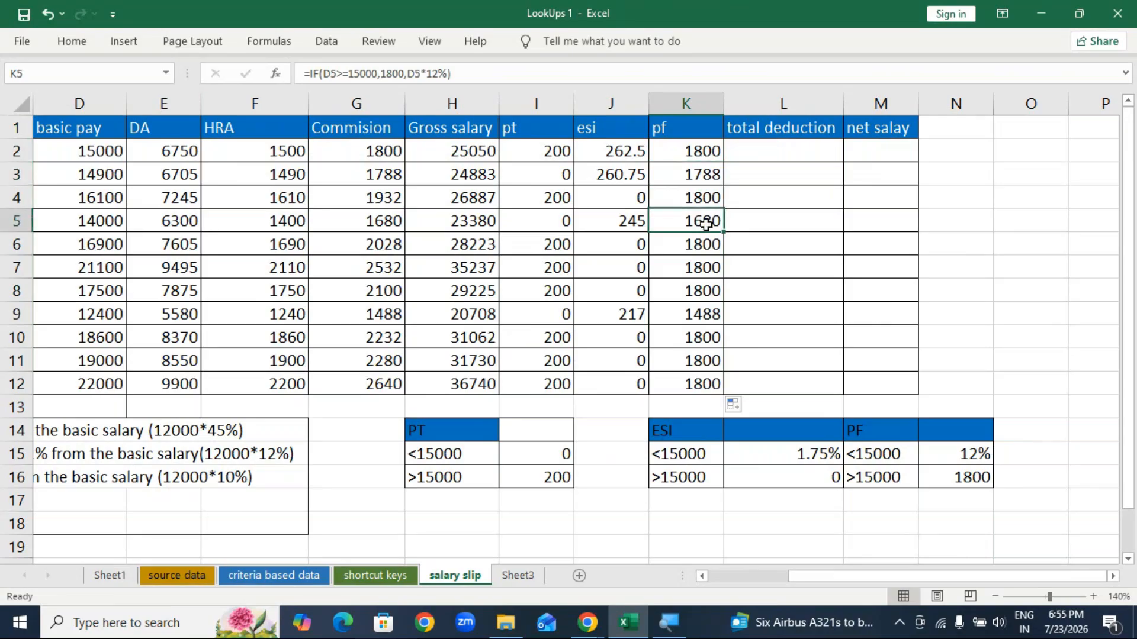
{"action": "left_click", "coordinate": [702, 315]}
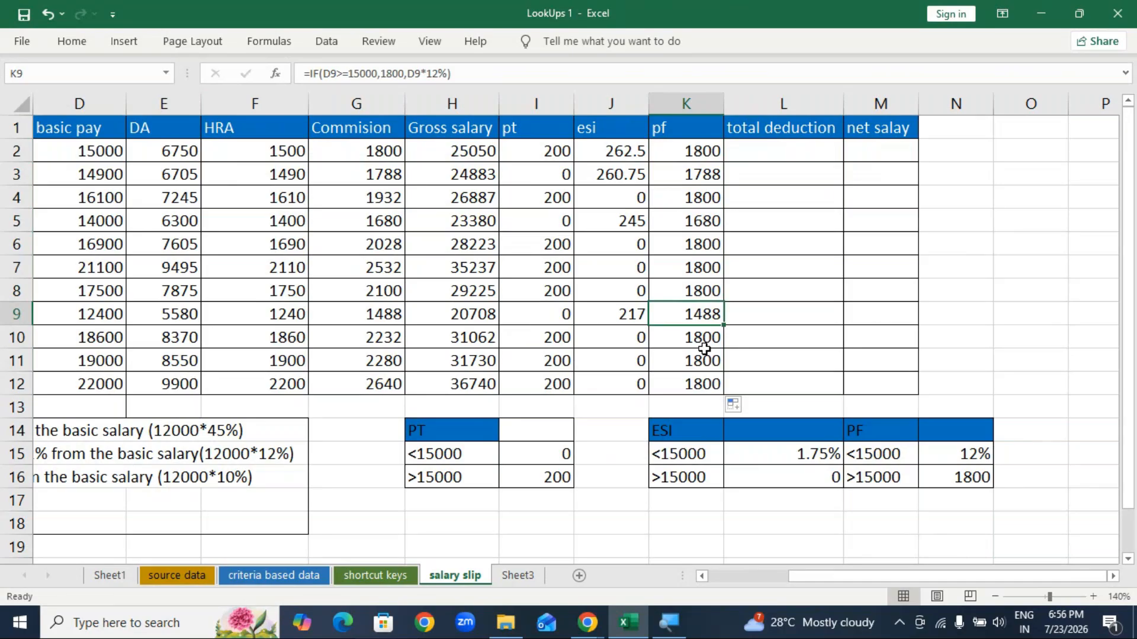
Step: Cancel the accidental =sum entry in K9 and undo to restore its pf formula
{"action": "type", "text": "=sum"}
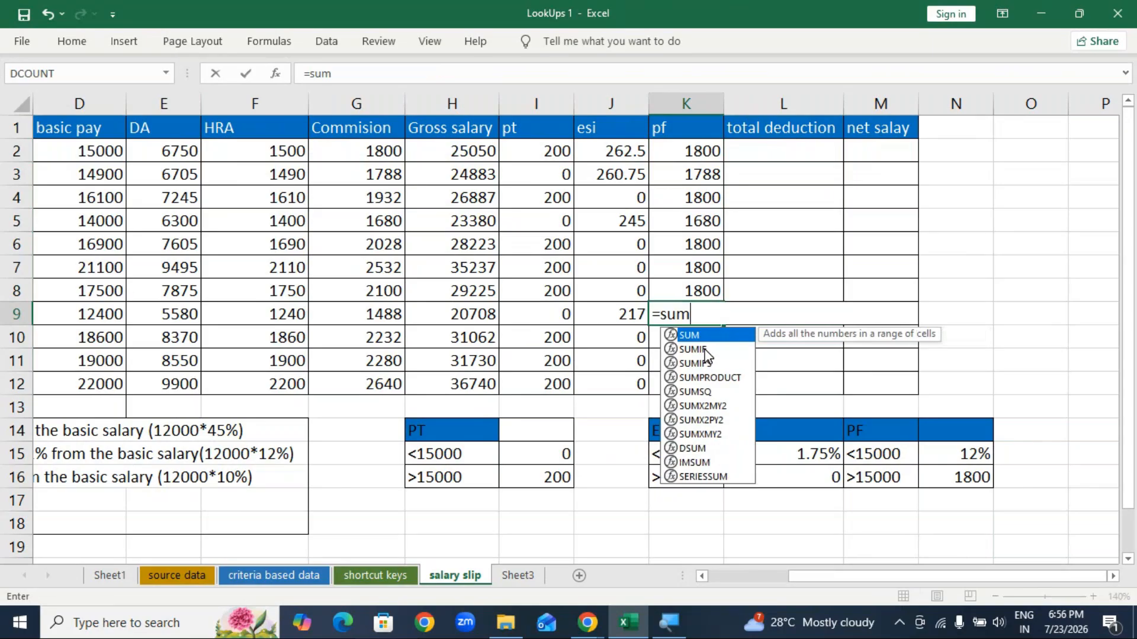
{"action": "key", "text": "BackSpace"}
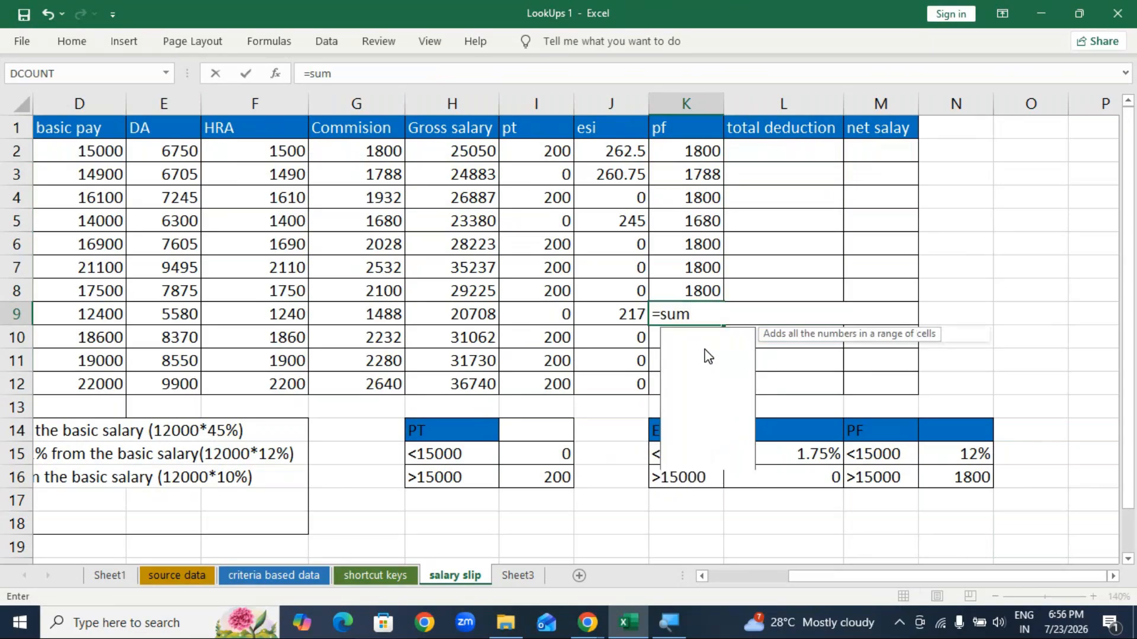
{"action": "key", "text": "Escape"}
{"action": "left_click", "coordinate": [1031, 259]}
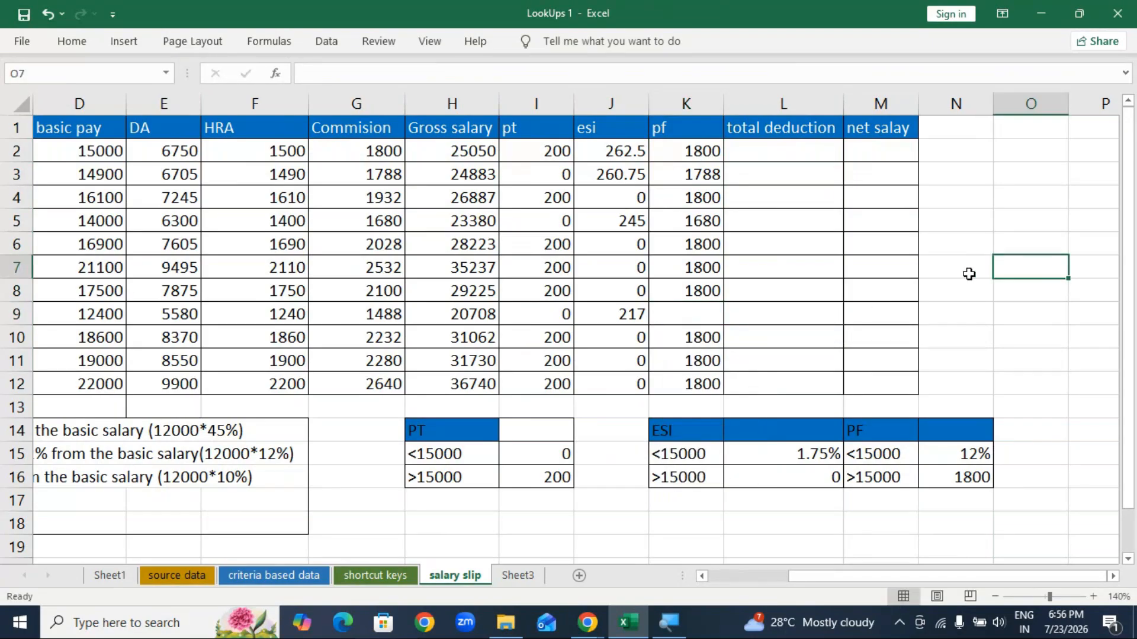
{"action": "key", "text": "ctrl+z"}
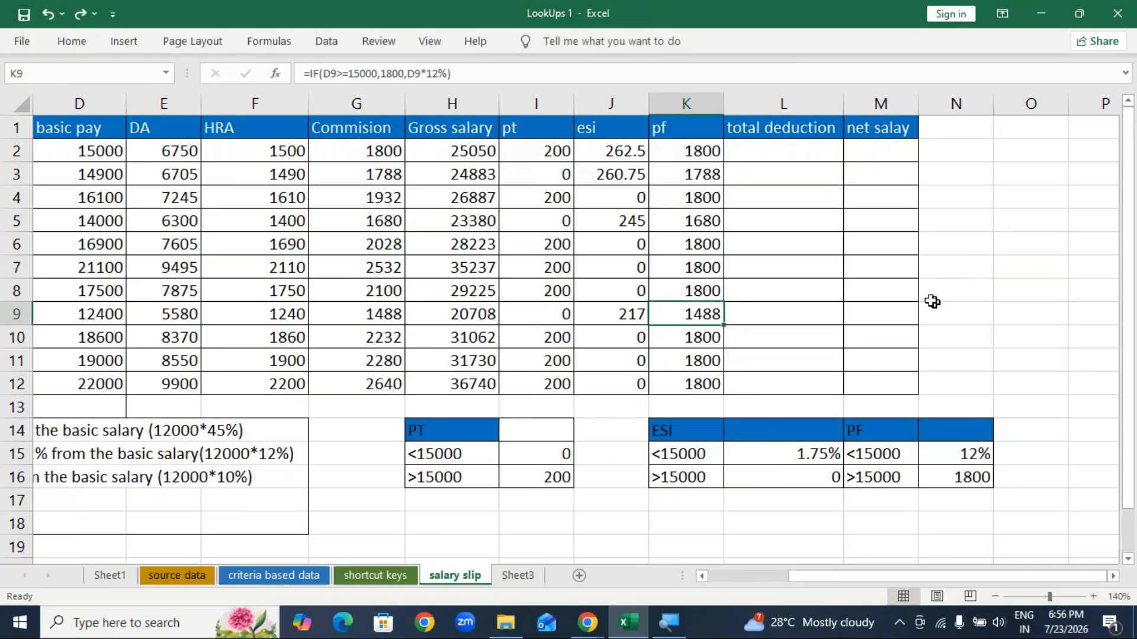
{"action": "left_click", "coordinate": [790, 153]}
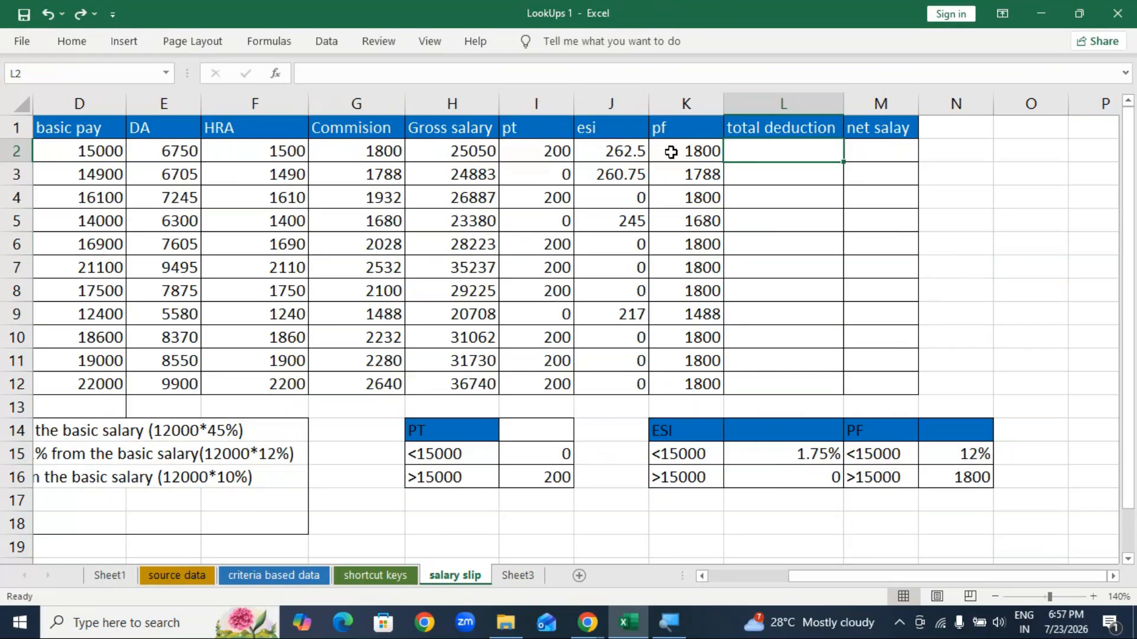
Step: AutoSum I2:K2 into L2 as =SUM(I2:K2), giving a total deduction of 2262.5
{"action": "left_click_drag", "start_coordinate": [533, 149], "coordinate": [676, 148]}
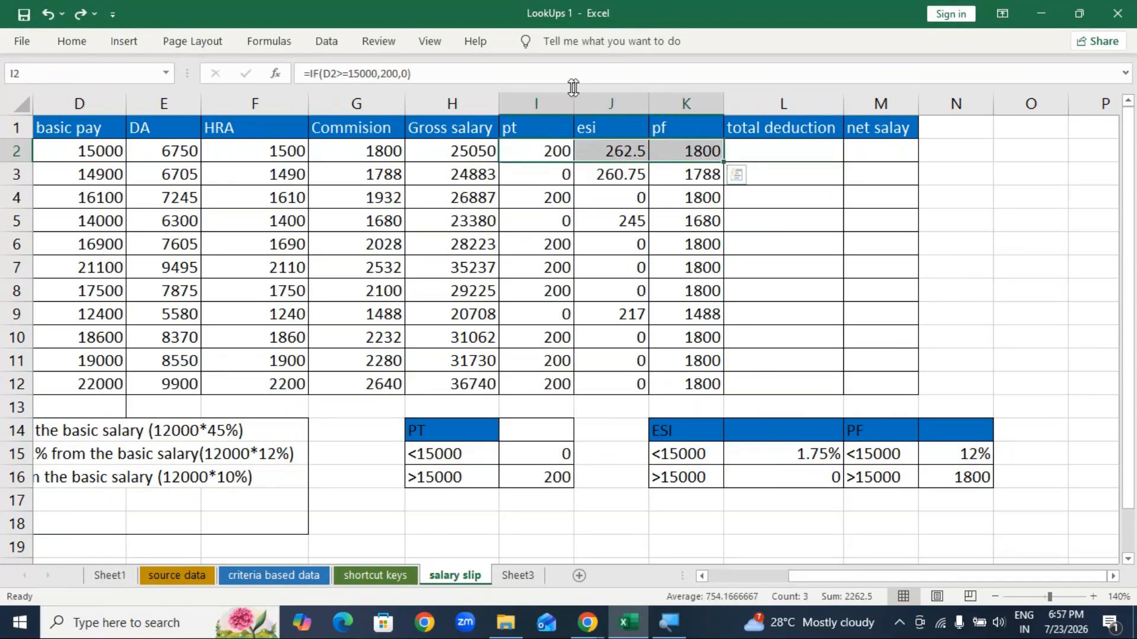
{"action": "key", "text": "ctrl+F1"}
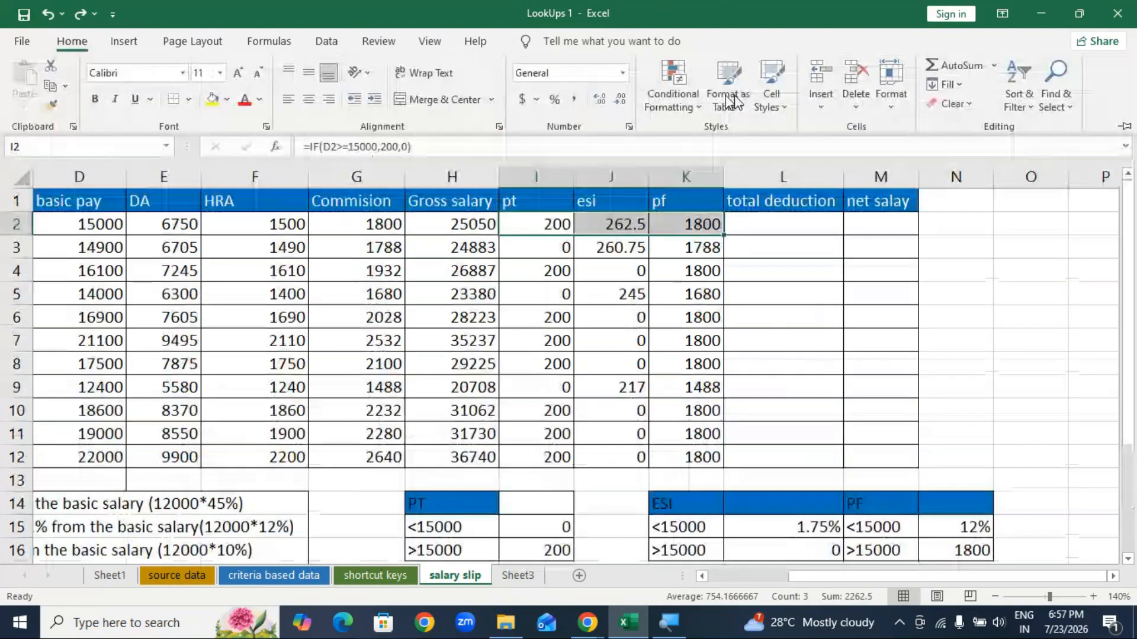
{"action": "left_click", "coordinate": [994, 65]}
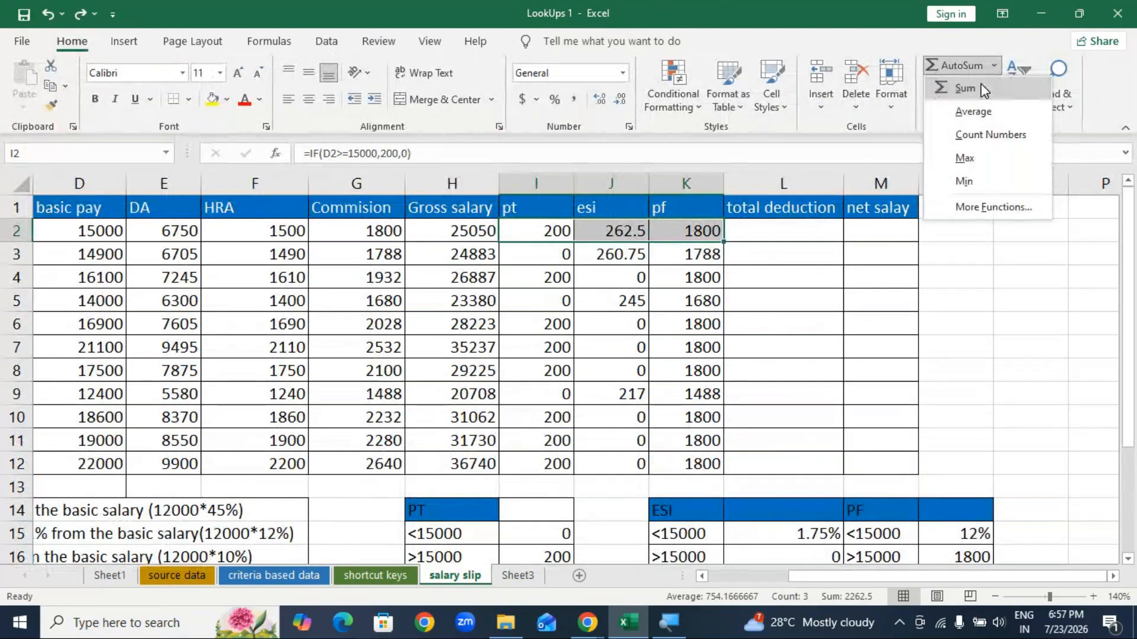
{"action": "left_click", "coordinate": [982, 86]}
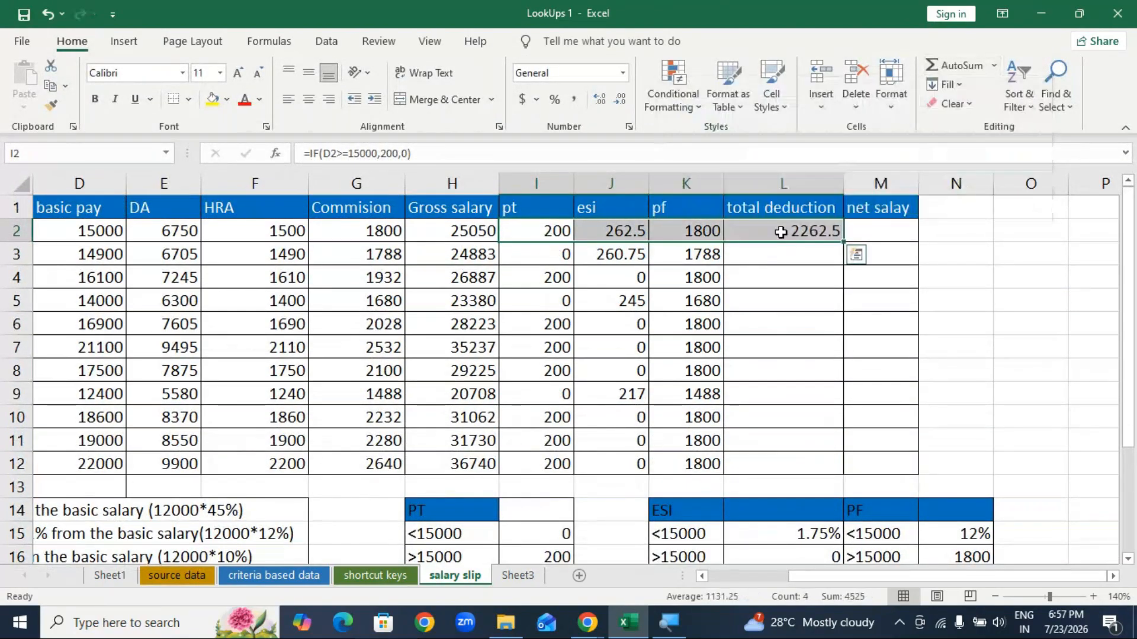
{"action": "left_click", "coordinate": [783, 232]}
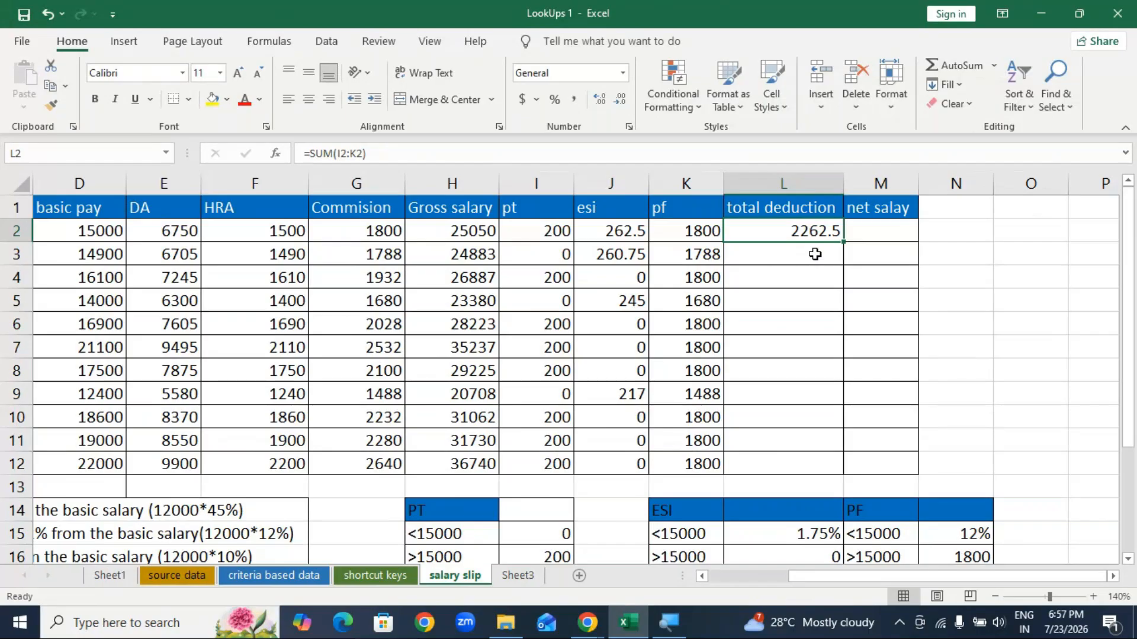
Step: Copy total deduction down to L12 and enter net salary =H2-L2 in M2
{"action": "left_click_drag", "start_coordinate": [842, 242], "coordinate": [826, 475]}
{"action": "left_click", "coordinate": [883, 231]}
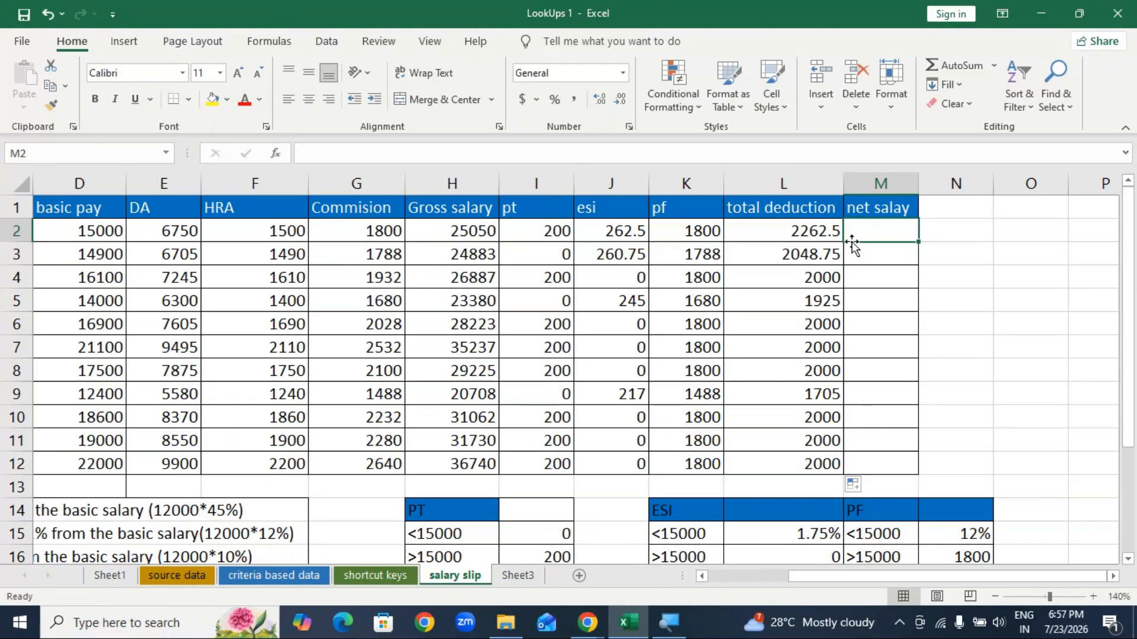
{"action": "type", "text": "="}
{"action": "left_click", "coordinate": [468, 235]}
{"action": "type", "text": "-"}
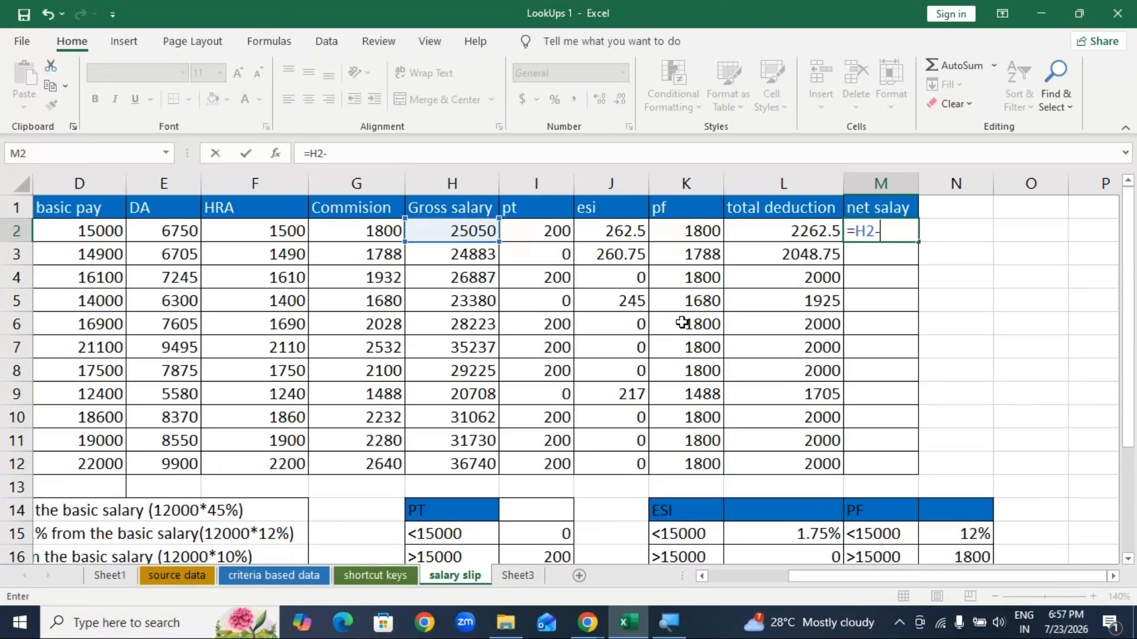
{"action": "left_click", "coordinate": [811, 237]}
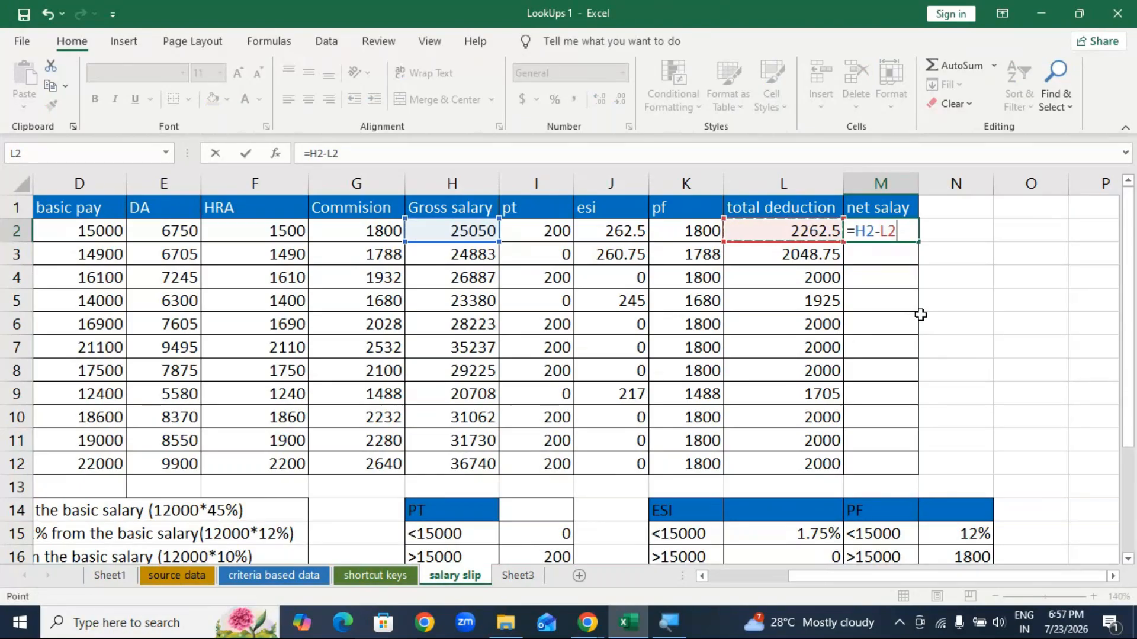
{"action": "key", "text": "Return"}
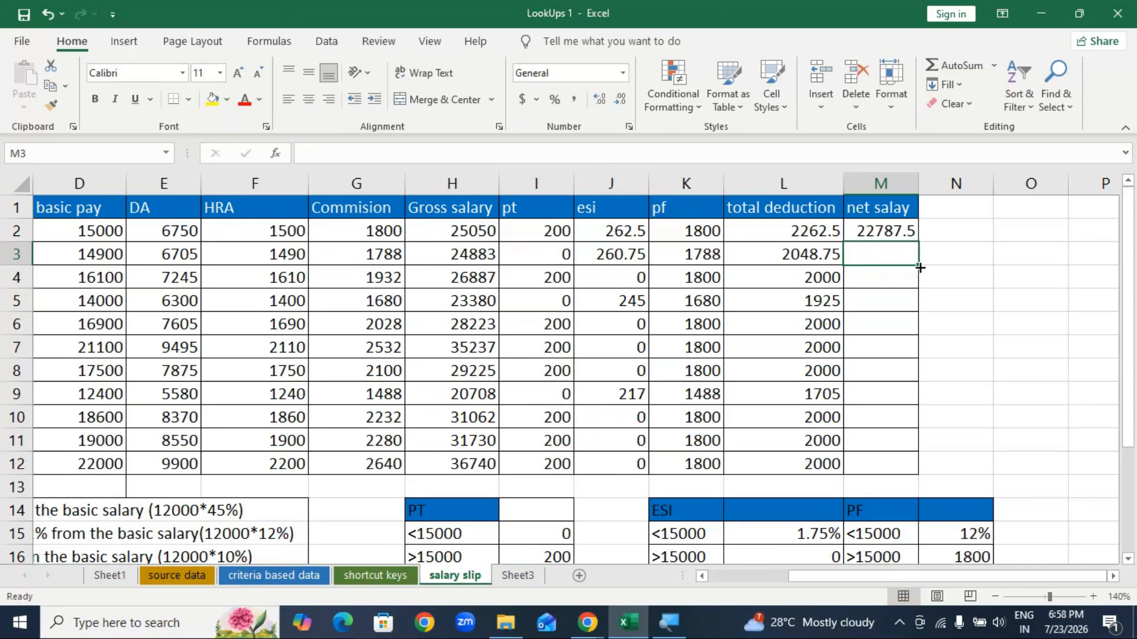
Step: Enter =H3-L3 in M3 for a net salary of 22834.3, then review L2
{"action": "type", "text": "="}
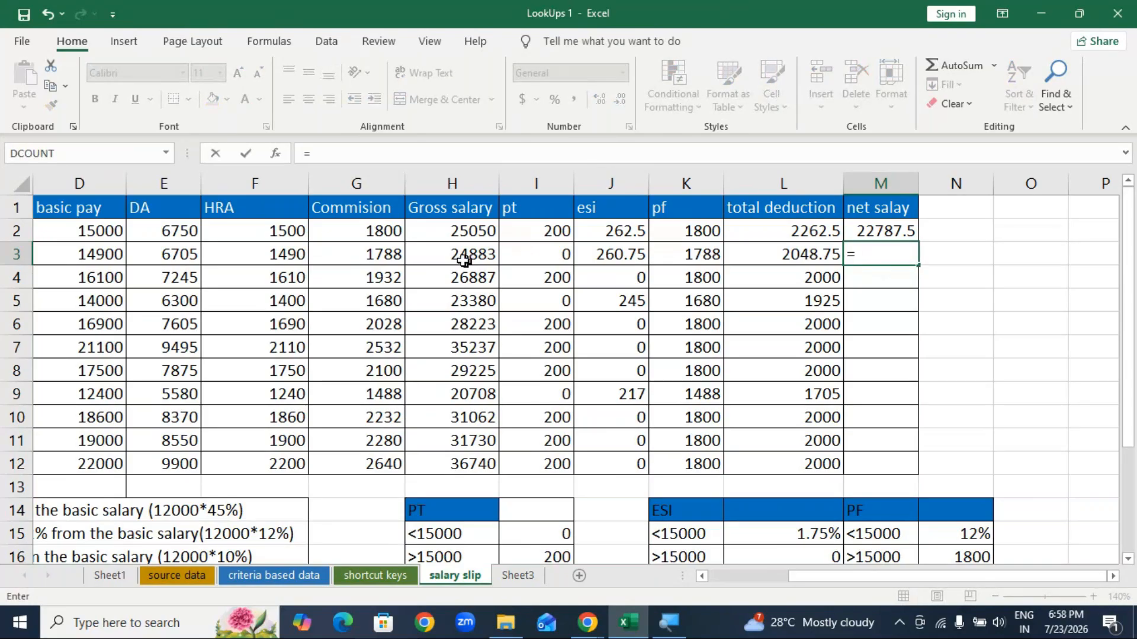
{"action": "left_click", "coordinate": [463, 259]}
{"action": "type", "text": "-"}
{"action": "left_click", "coordinate": [797, 254]}
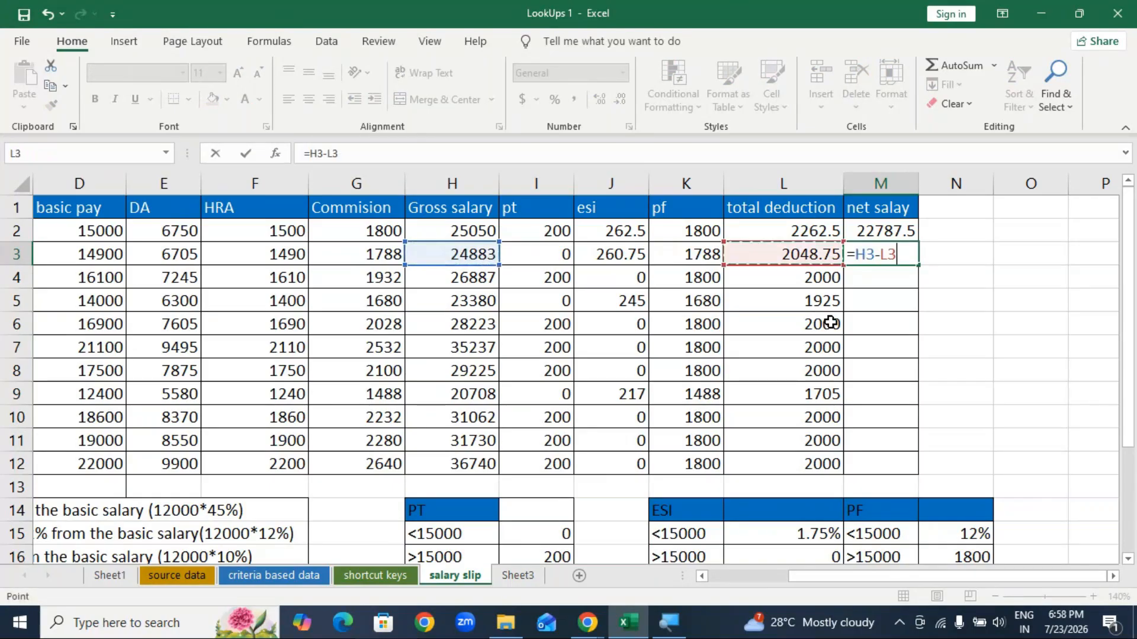
{"action": "key", "text": "Return"}
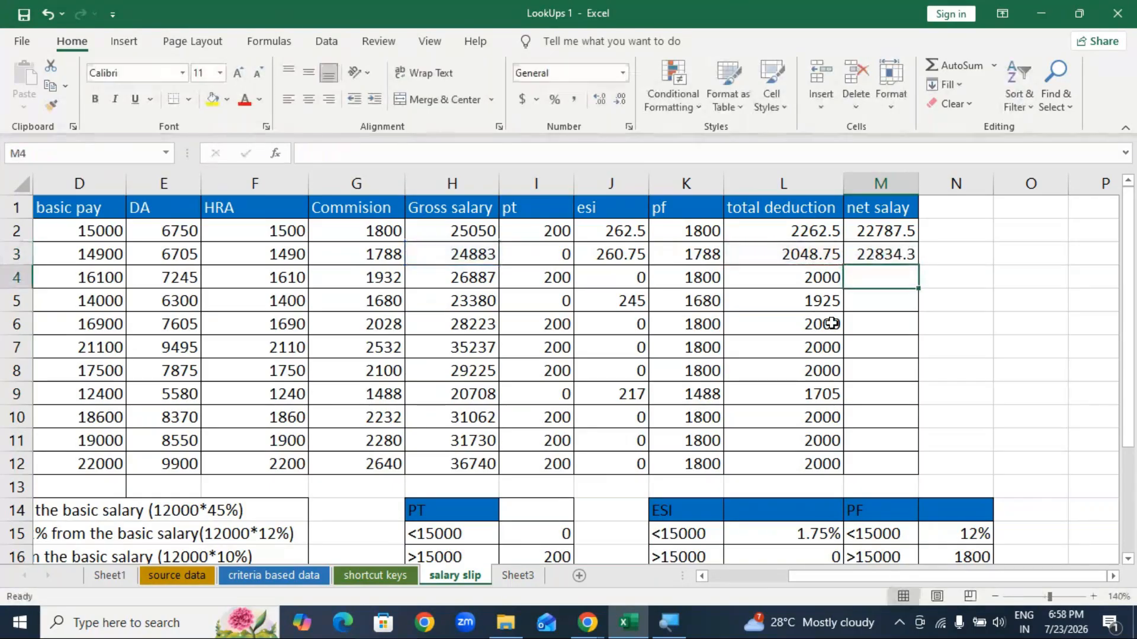
{"action": "left_click", "coordinate": [877, 255]}
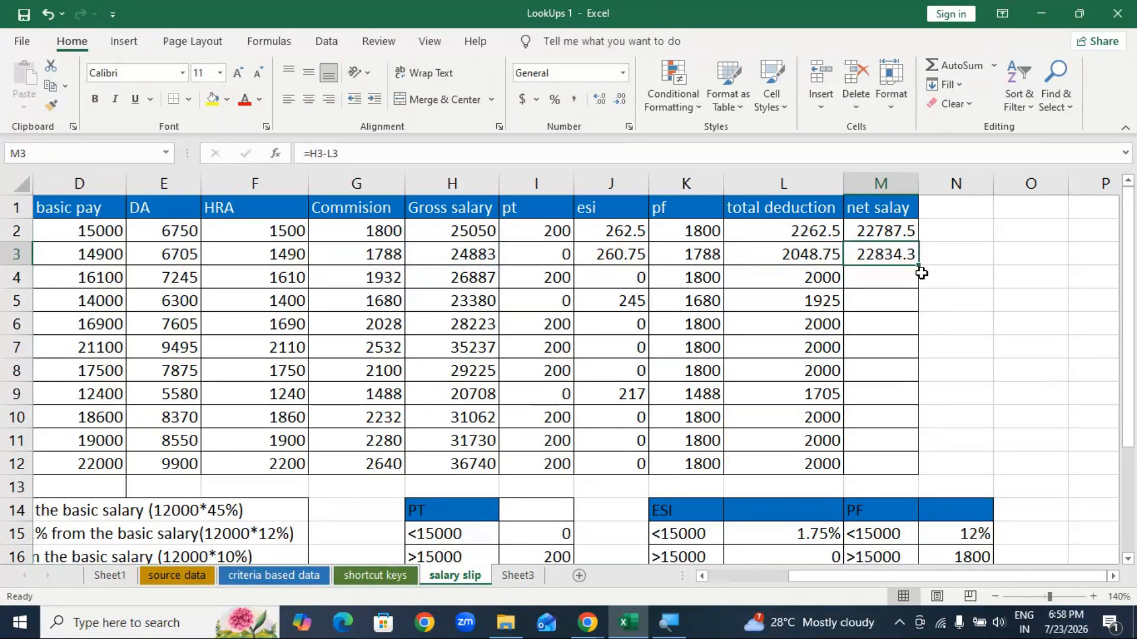
{"action": "left_click_drag", "start_coordinate": [920, 269], "coordinate": [919, 267]}
{"action": "left_click", "coordinate": [798, 233]}
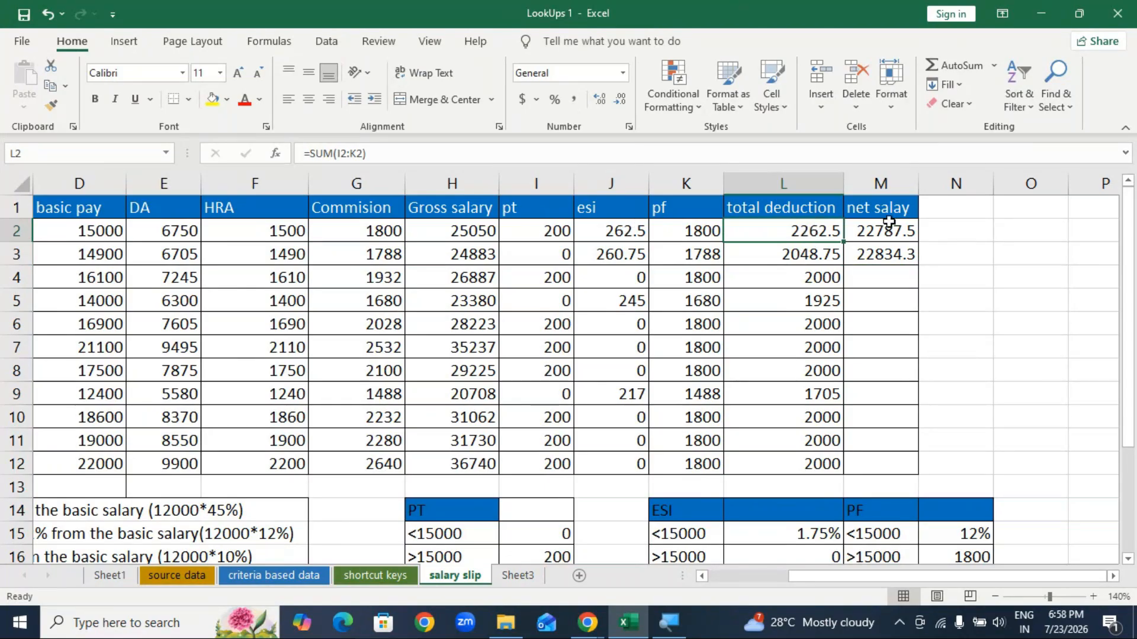
Step: Clear the total deduction and net salary results in L2:M12
{"action": "double_click", "coordinate": [802, 231]}
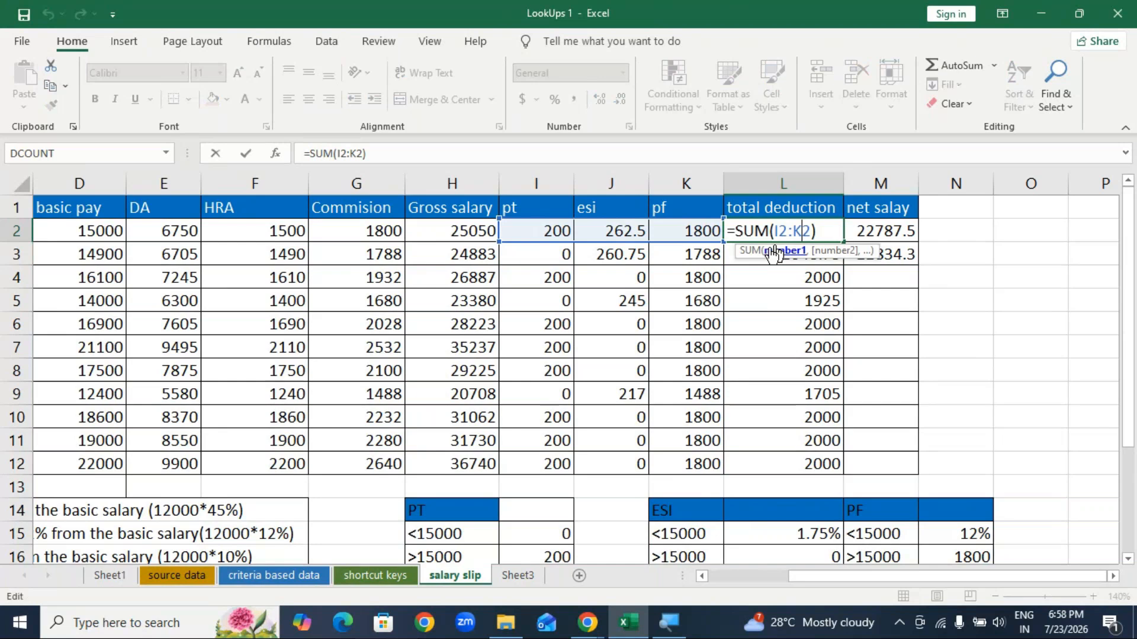
{"action": "key", "text": "Escape"}
{"action": "left_click_drag", "start_coordinate": [787, 232], "coordinate": [893, 457]}
{"action": "key", "text": "Delete"}
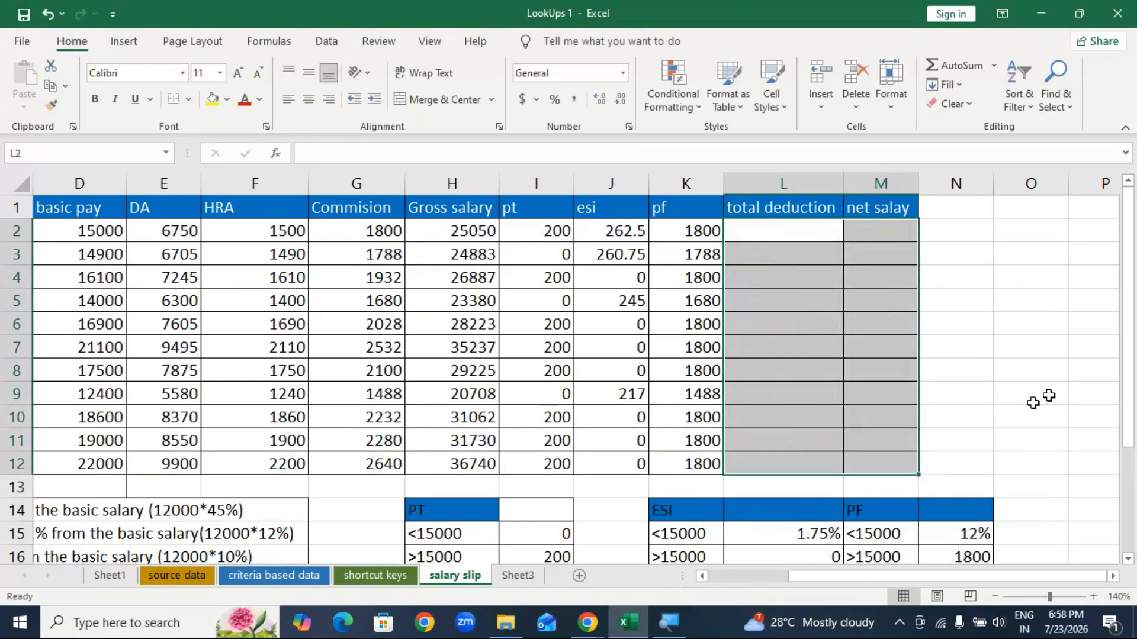
Step: Re-total the pt, esi and pf amounts for rows 2 and 3 with AutoSum
{"action": "left_click_drag", "start_coordinate": [518, 231], "coordinate": [665, 231]}
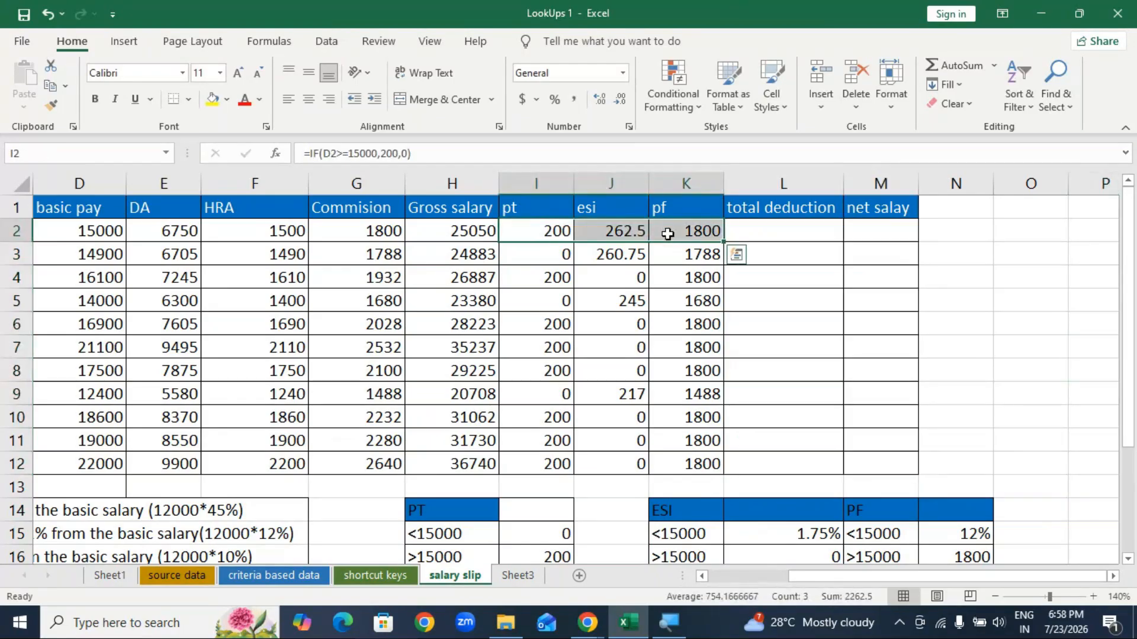
{"action": "left_click", "coordinate": [956, 66]}
{"action": "left_click", "coordinate": [804, 231]}
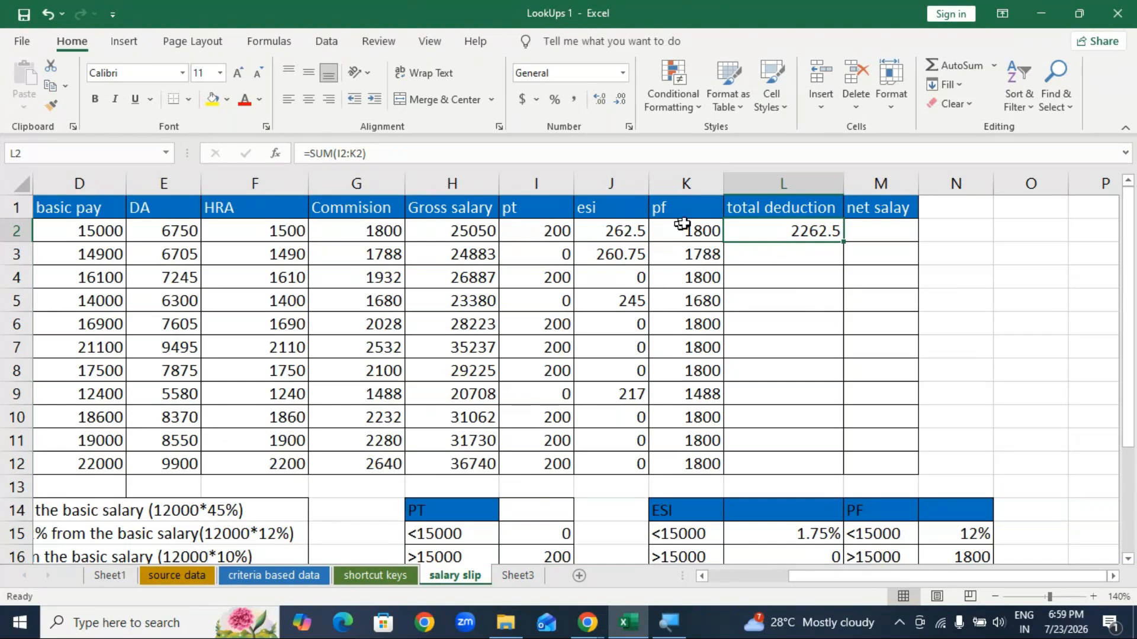
{"action": "left_click_drag", "start_coordinate": [570, 257], "coordinate": [699, 255]}
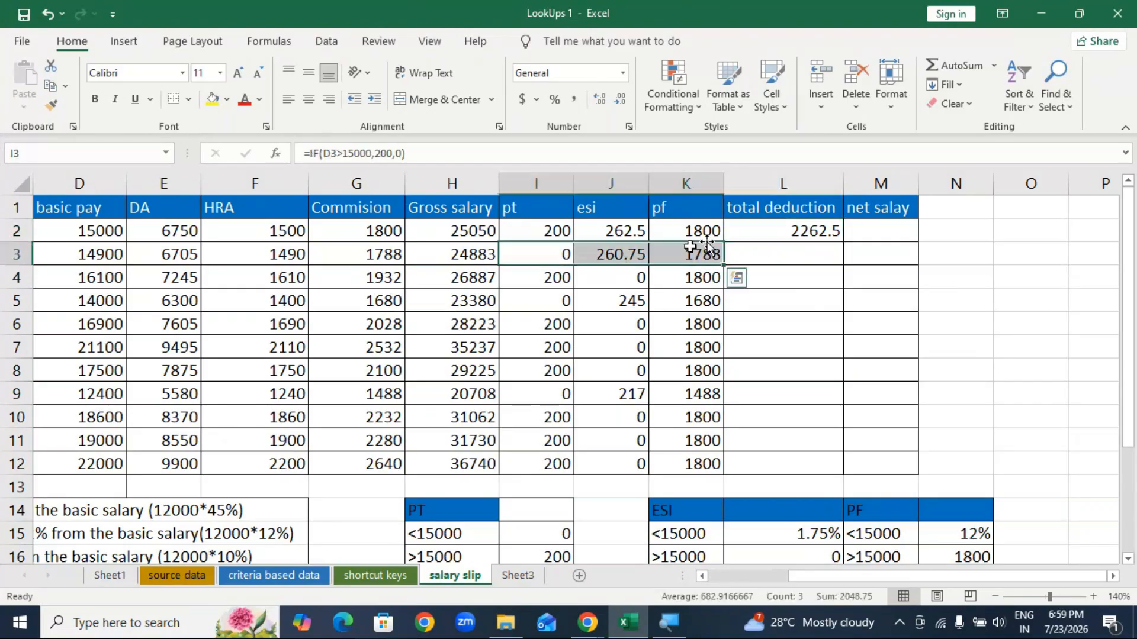
{"action": "left_click", "coordinate": [947, 66]}
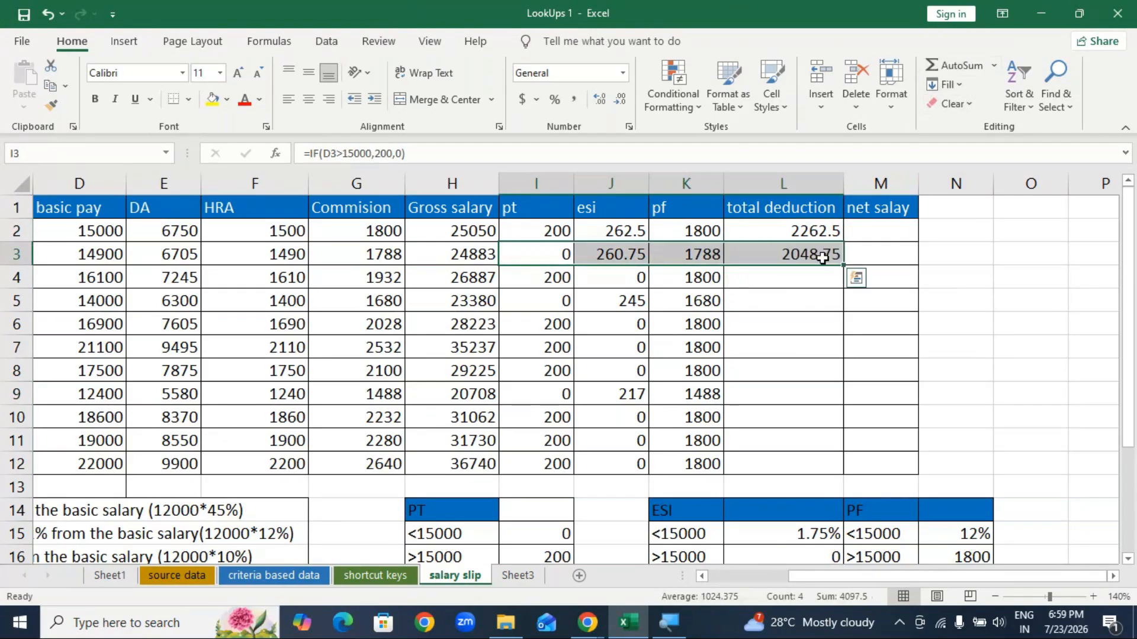
{"action": "left_click", "coordinate": [994, 65]}
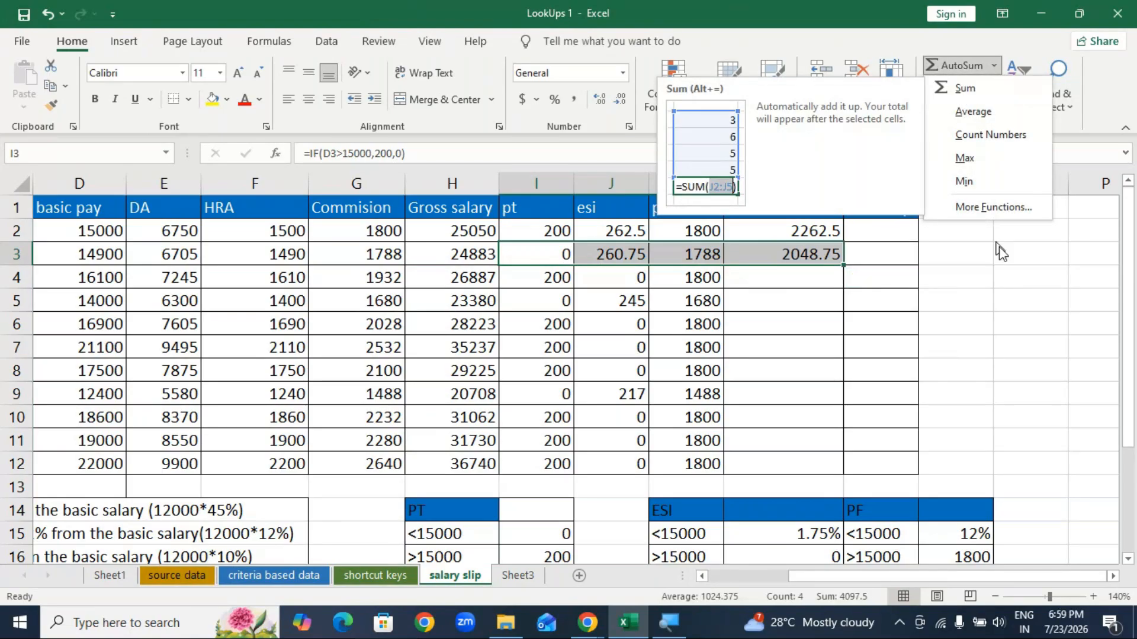
{"action": "key", "text": "Escape"}
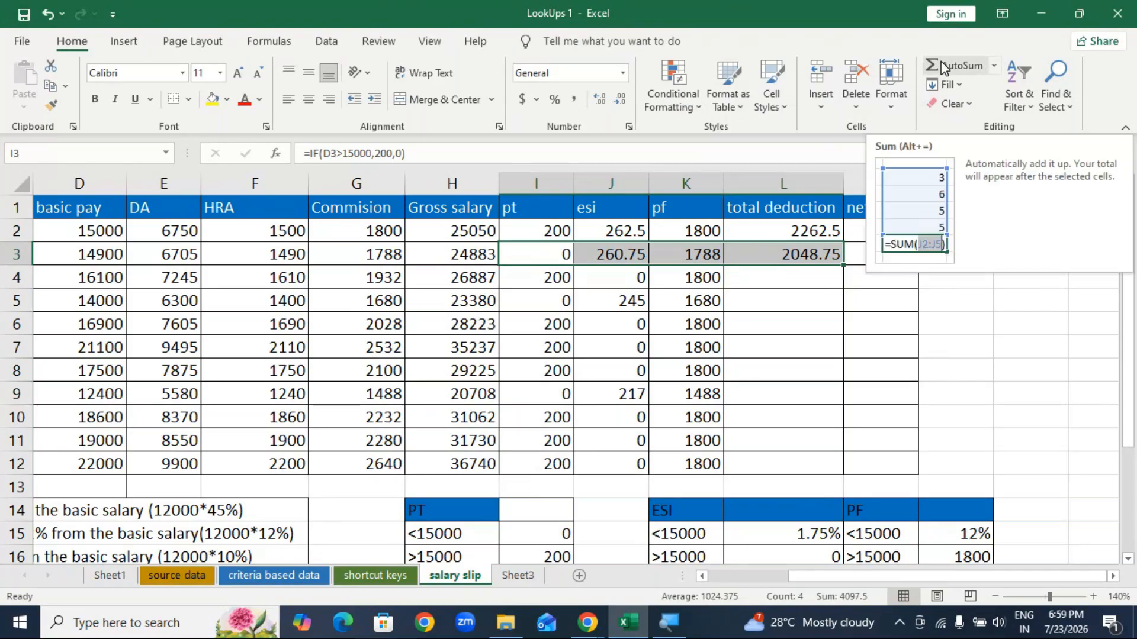
Step: Fill the L3 total deduction formula down to row 12
{"action": "left_click", "coordinate": [1015, 308]}
{"action": "left_click", "coordinate": [808, 244]}
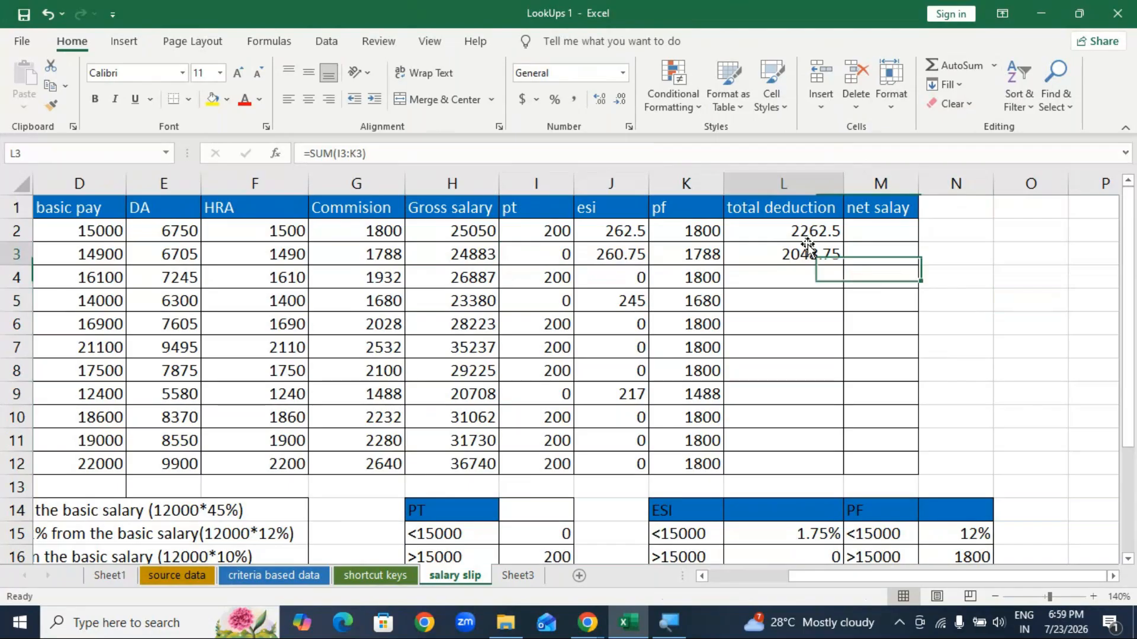
{"action": "double_click", "coordinate": [843, 265]}
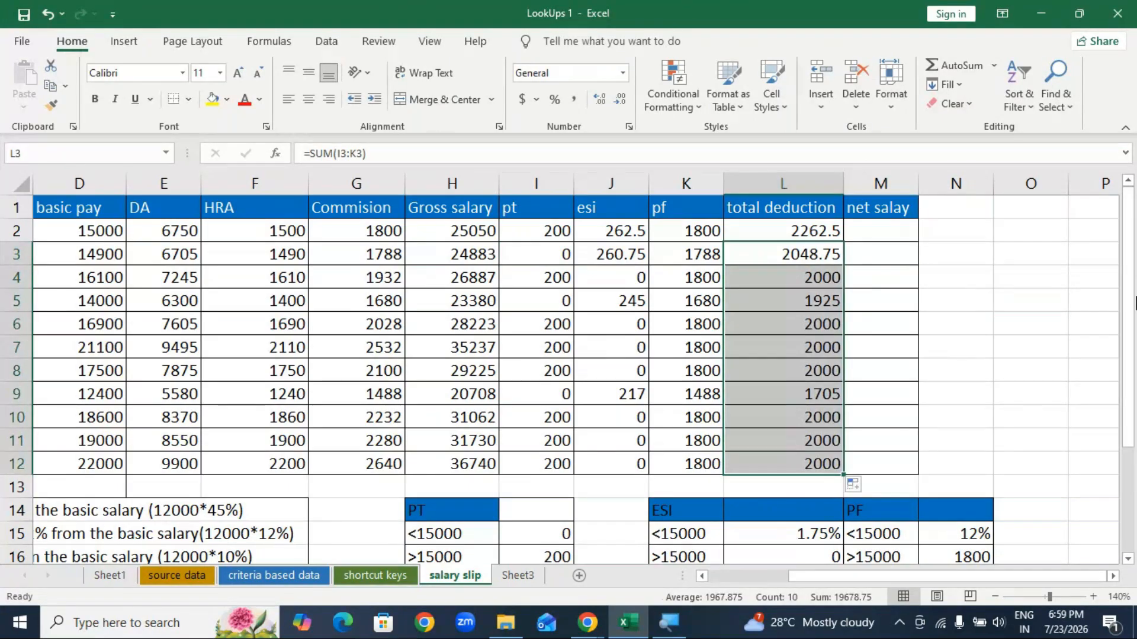
{"action": "left_click", "coordinate": [868, 230]}
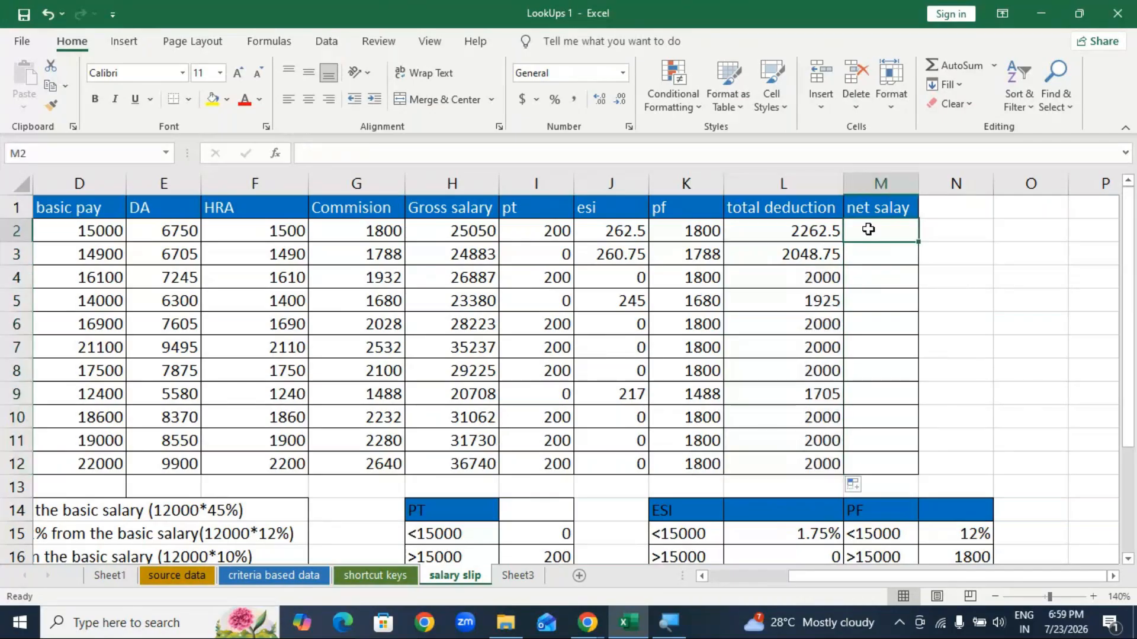
Step: Enter =H2-L2 in M2 and copy it down to M12, giving 22787.5 to 34740
{"action": "type", "text": "="}
{"action": "left_click", "coordinate": [448, 231]}
{"action": "type", "text": "-"}
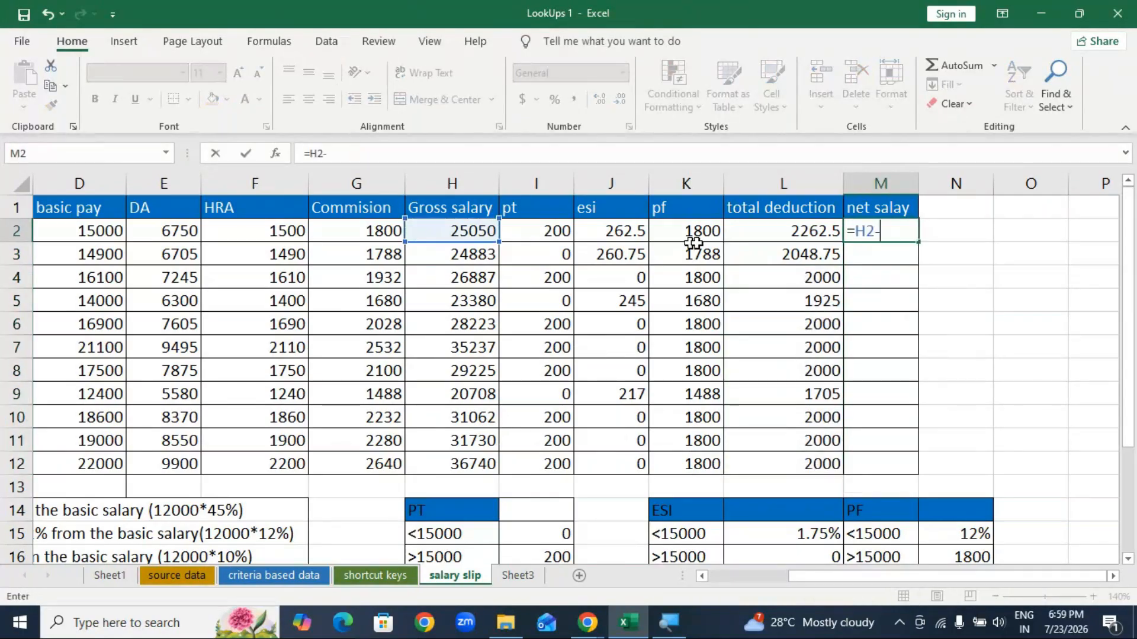
{"action": "left_click", "coordinate": [770, 229]}
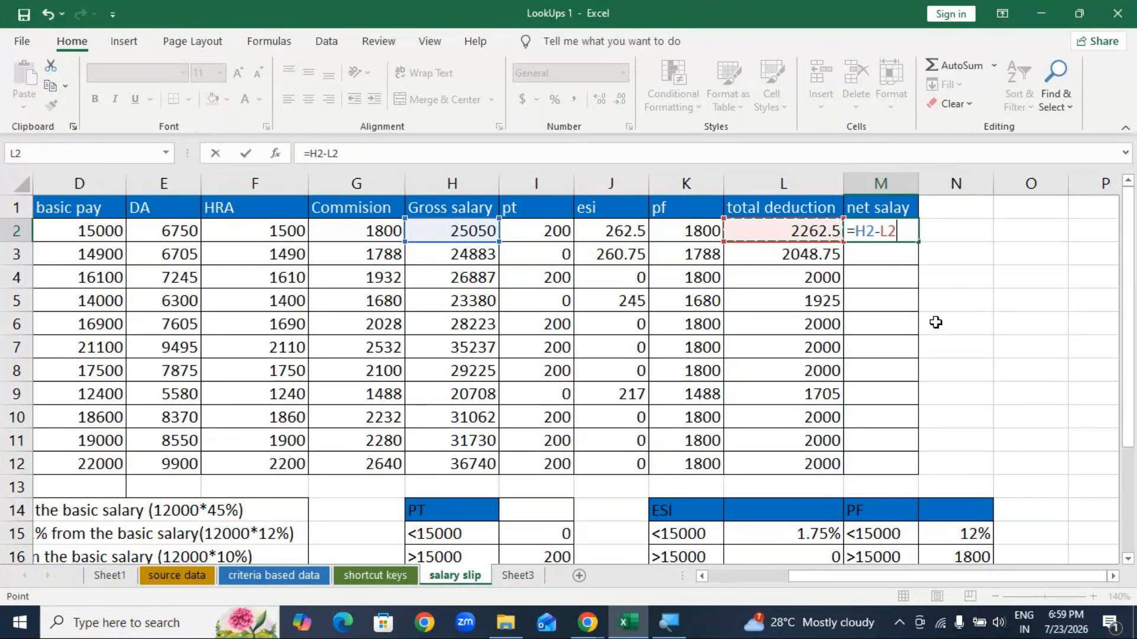
{"action": "key", "text": "Return"}
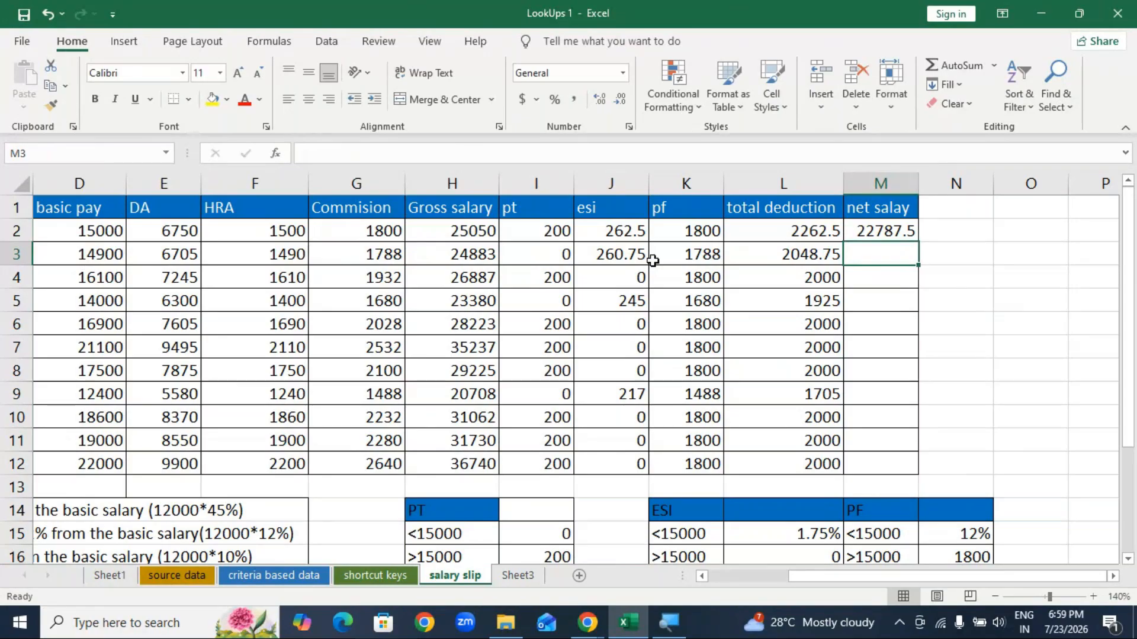
{"action": "left_click", "coordinate": [886, 227]}
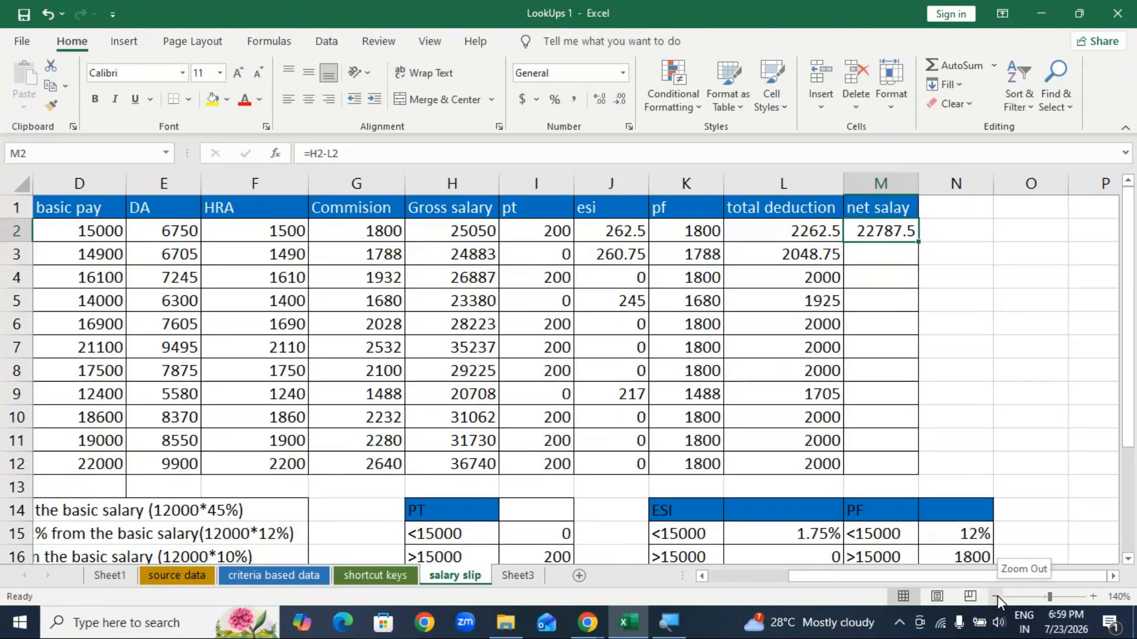
{"action": "left_click", "coordinate": [996, 597]}
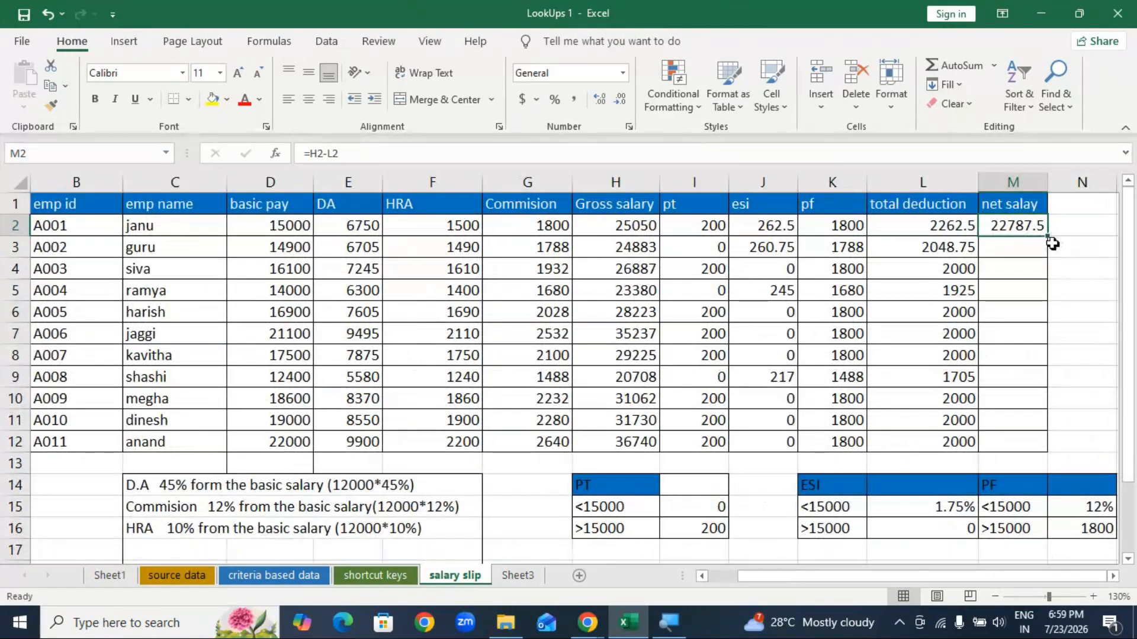
{"action": "left_click_drag", "start_coordinate": [1049, 238], "coordinate": [1051, 443]}
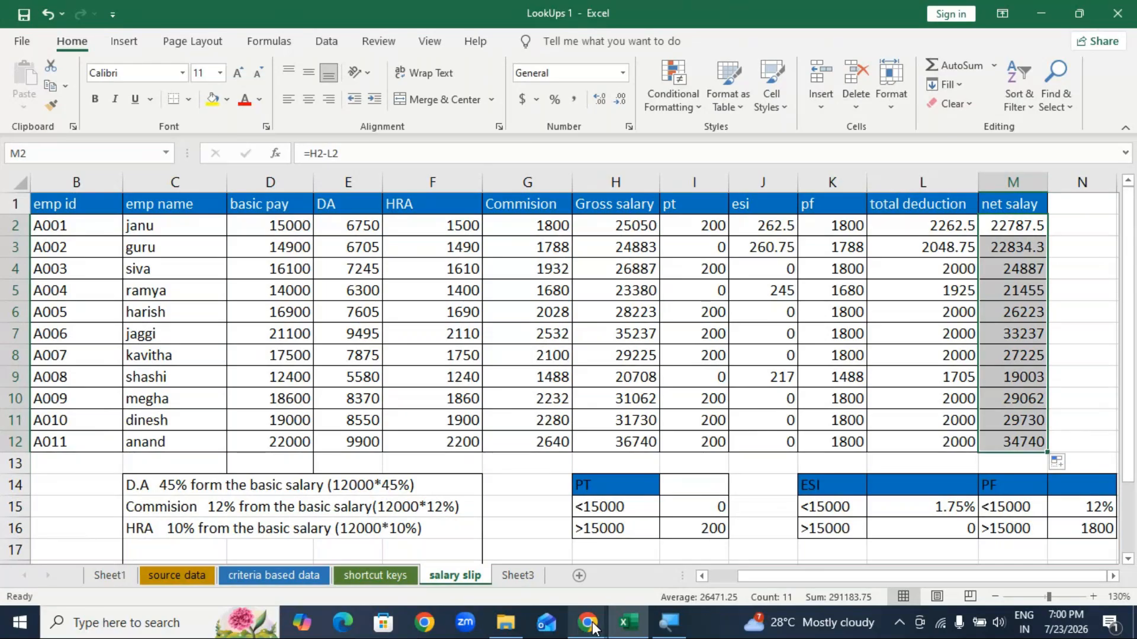
Step: Switch back to GoTo Meeting and show its list of 45 attendees
{"action": "mouse_move", "coordinate": [587, 622]}
{"action": "left_click", "coordinate": [655, 571]}
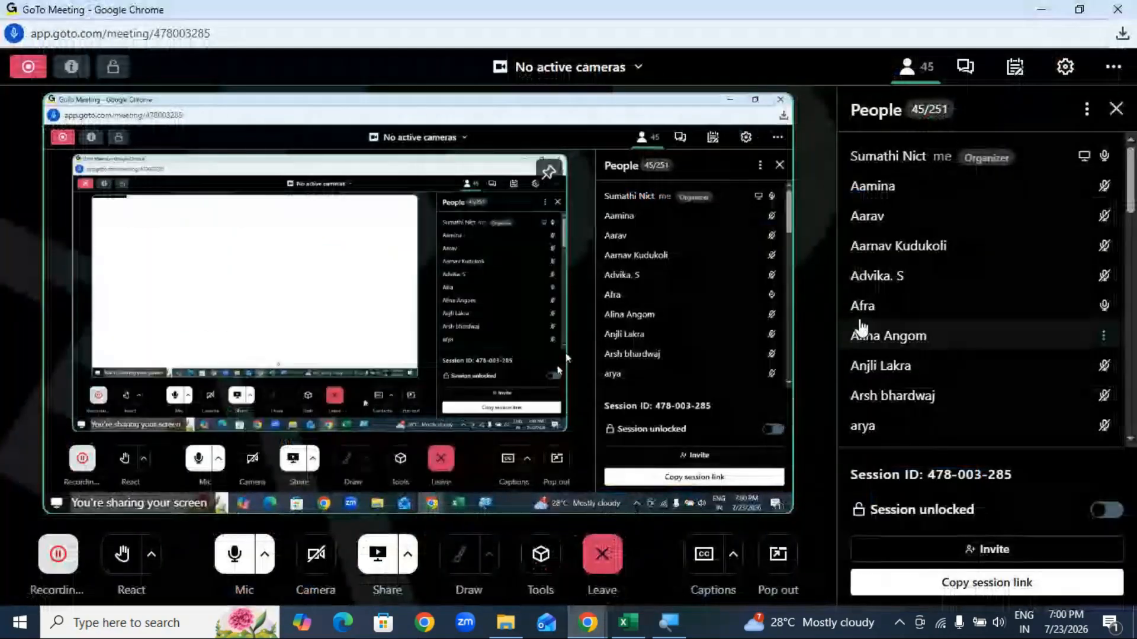
{"action": "left_click", "coordinate": [965, 66]}
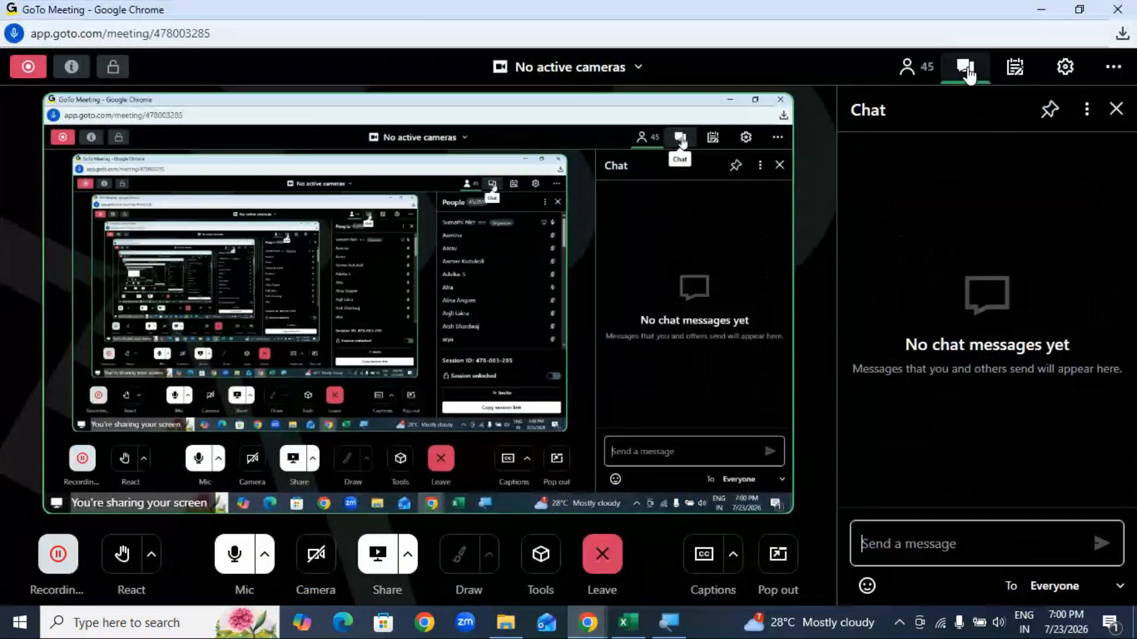
{"action": "left_click", "coordinate": [965, 67]}
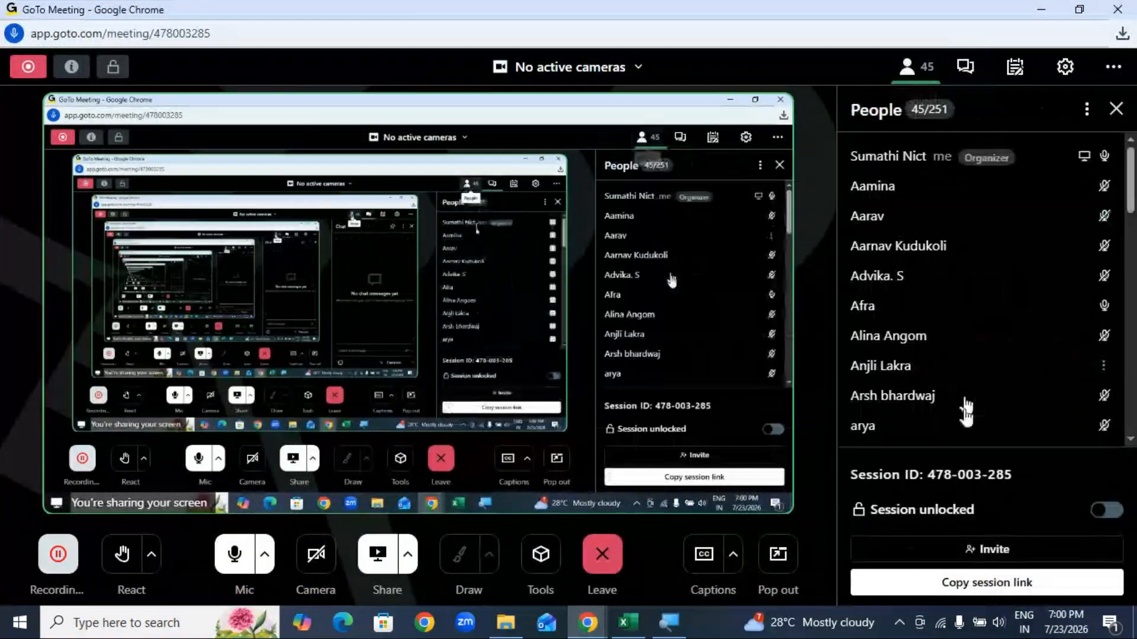
Step: Send 'got it?' to everyone in the meeting chat and minimise the meeting window
{"action": "left_click", "coordinate": [965, 73]}
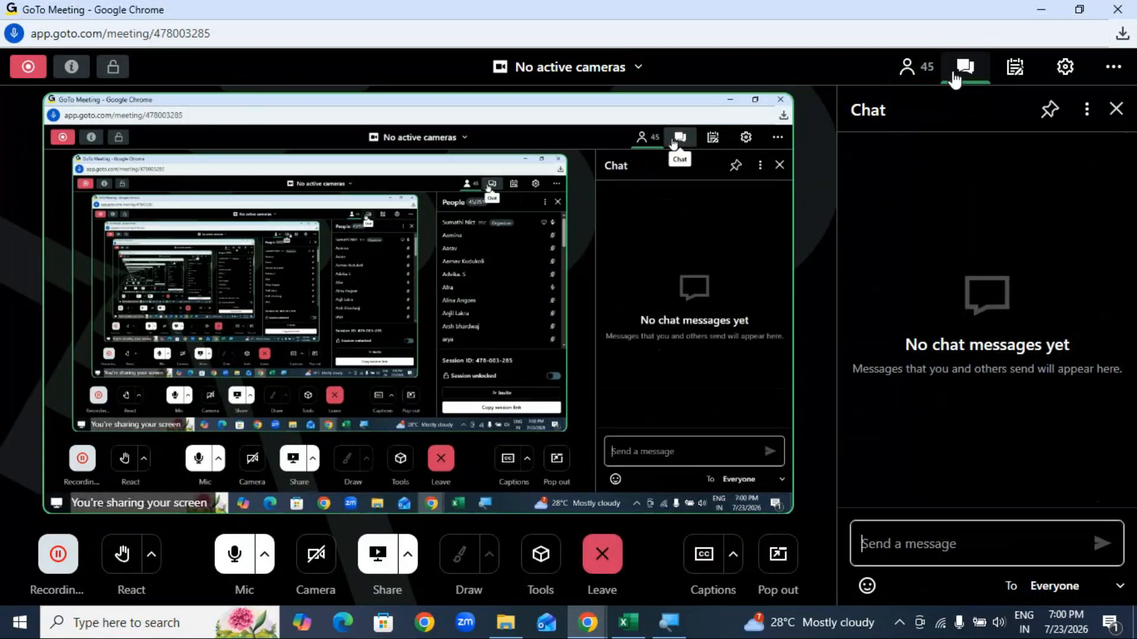
{"action": "type", "text": "got it?"}
{"action": "key", "text": "Return"}
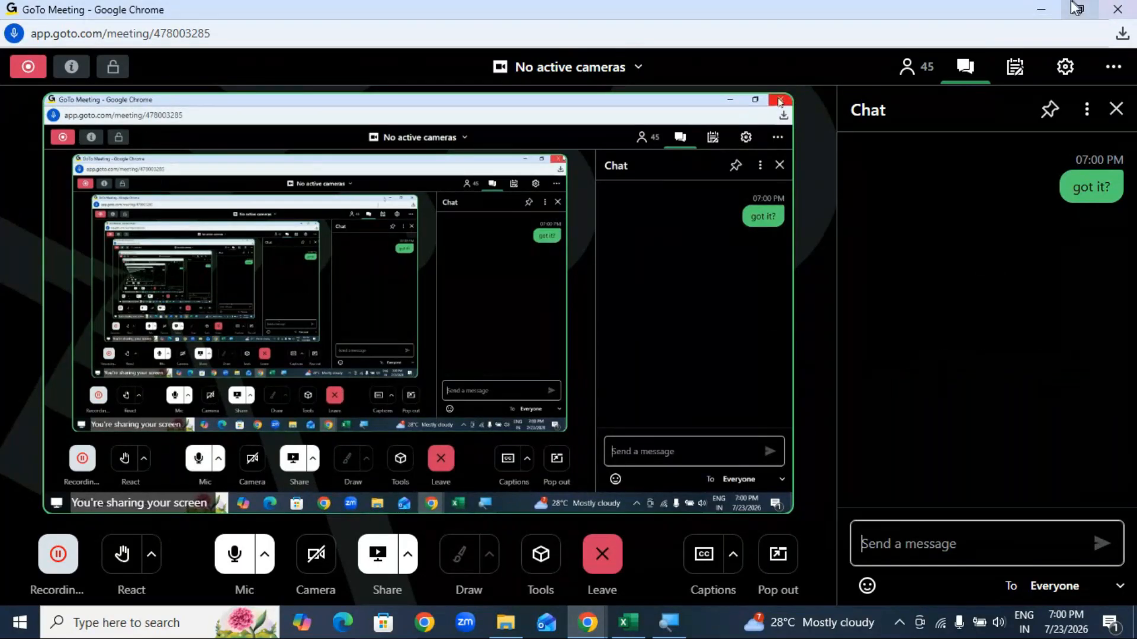
{"action": "left_click", "coordinate": [1040, 9]}
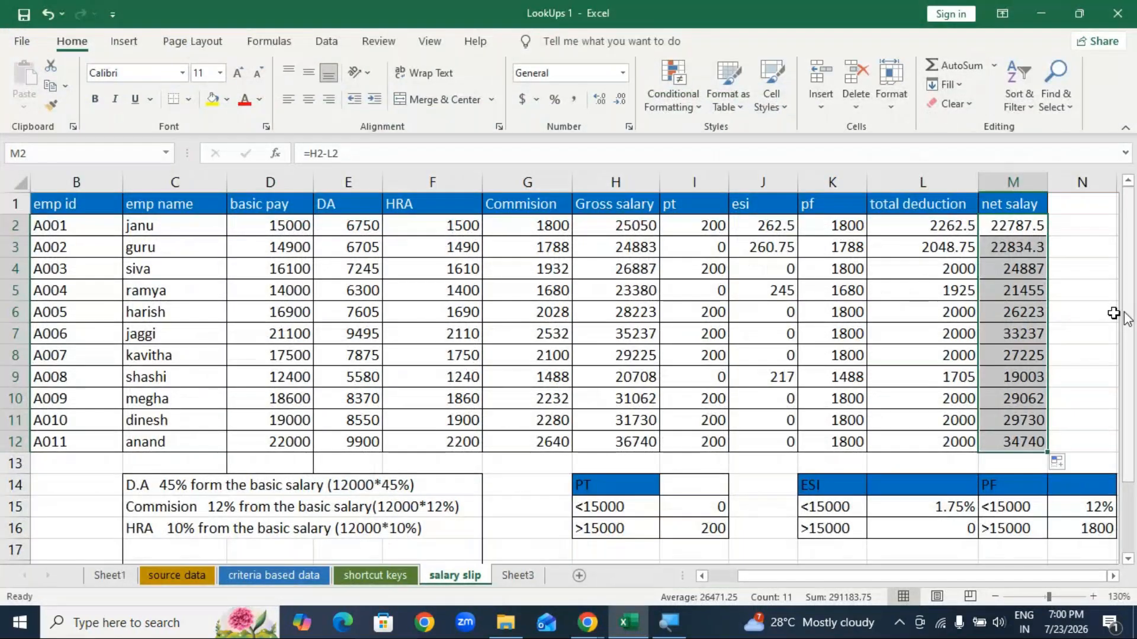
Step: Open 'vlookup advancec mia' from the MCC Adv excel folder and enter its password
{"action": "left_click", "coordinate": [1113, 317]}
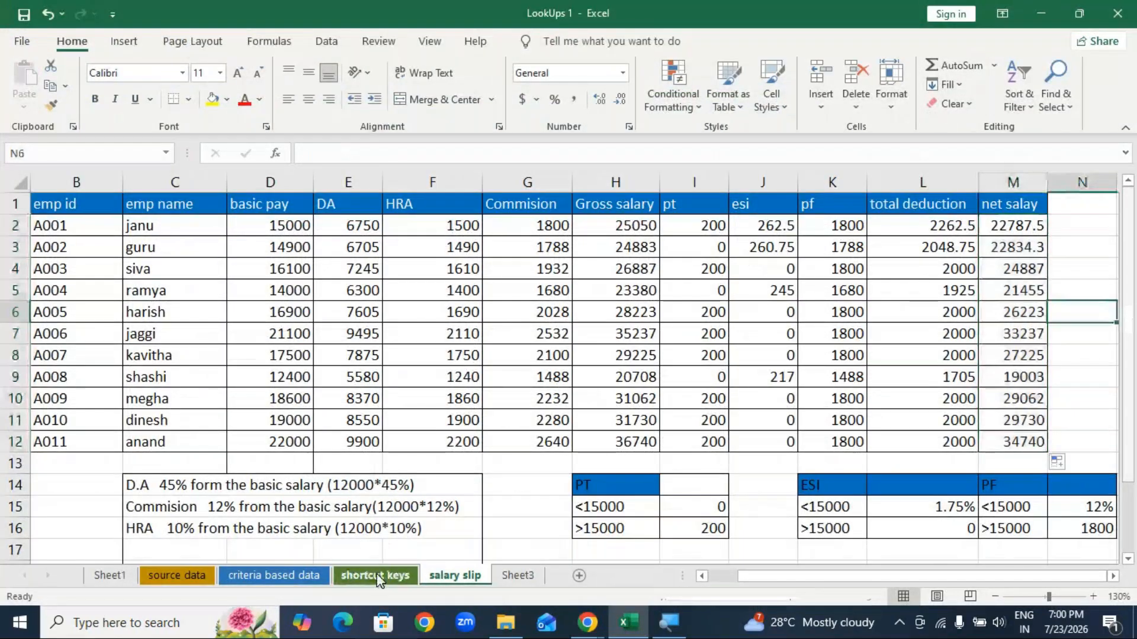
{"action": "left_click", "coordinate": [1041, 14]}
{"action": "right_click", "coordinate": [452, 251]}
{"action": "left_click", "coordinate": [513, 304]}
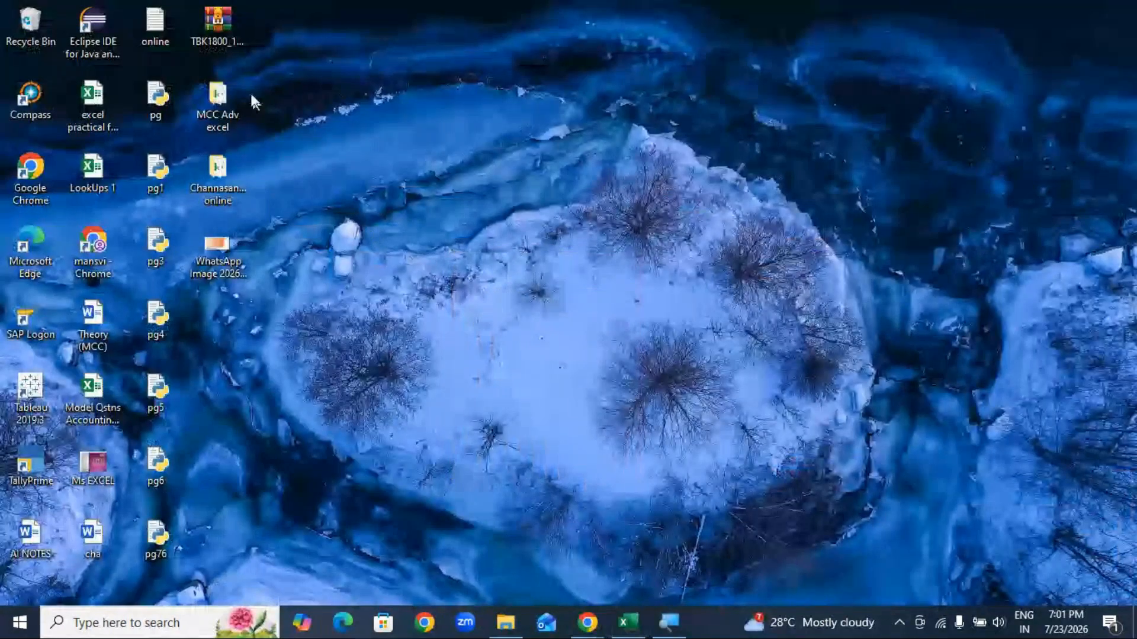
{"action": "double_click", "coordinate": [219, 100]}
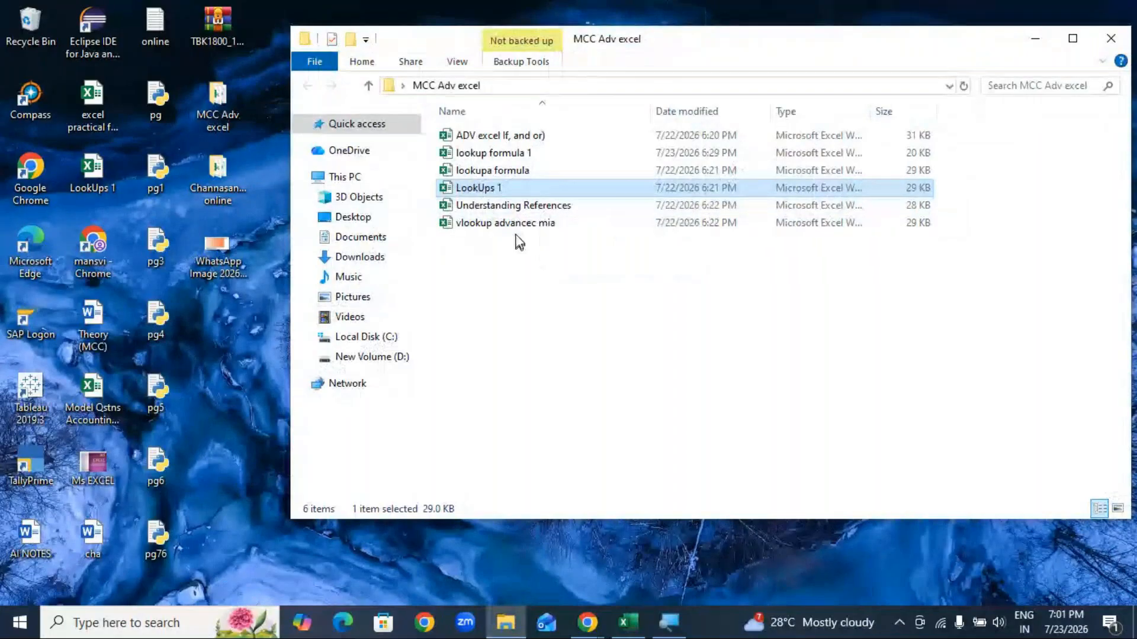
{"action": "double_click", "coordinate": [521, 223]}
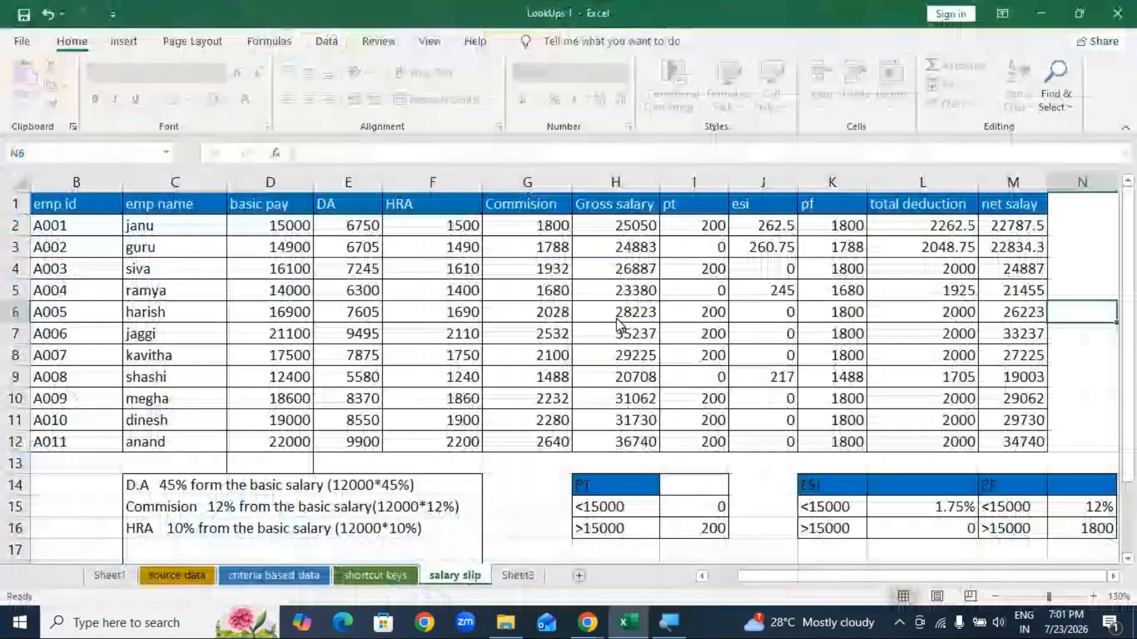
{"action": "type", "text": "••••"}
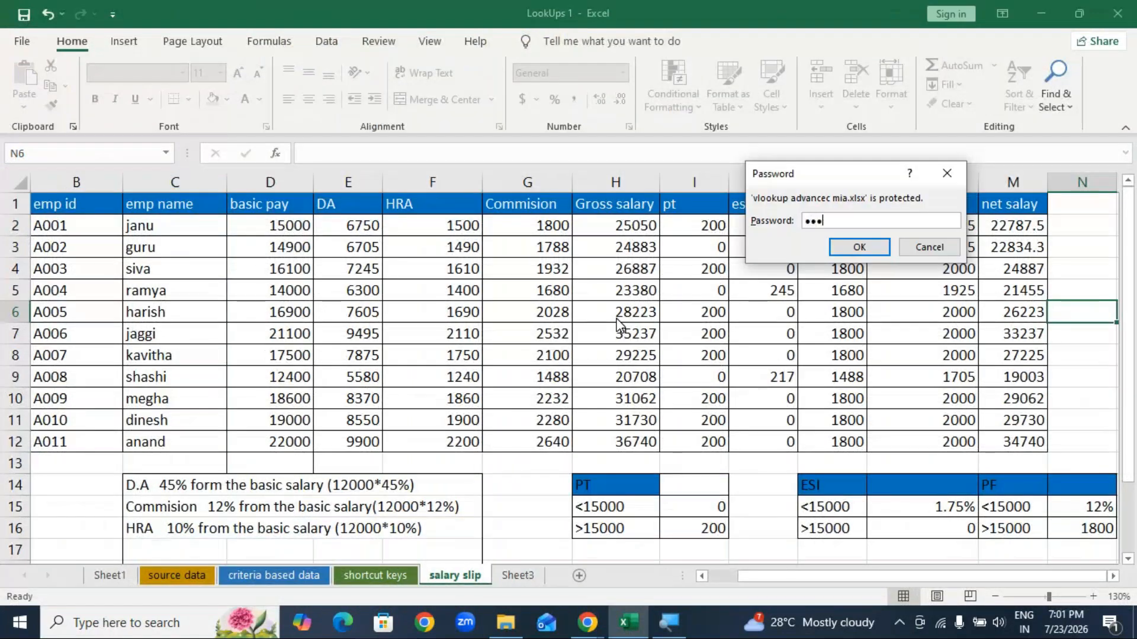
{"action": "key", "text": "Return"}
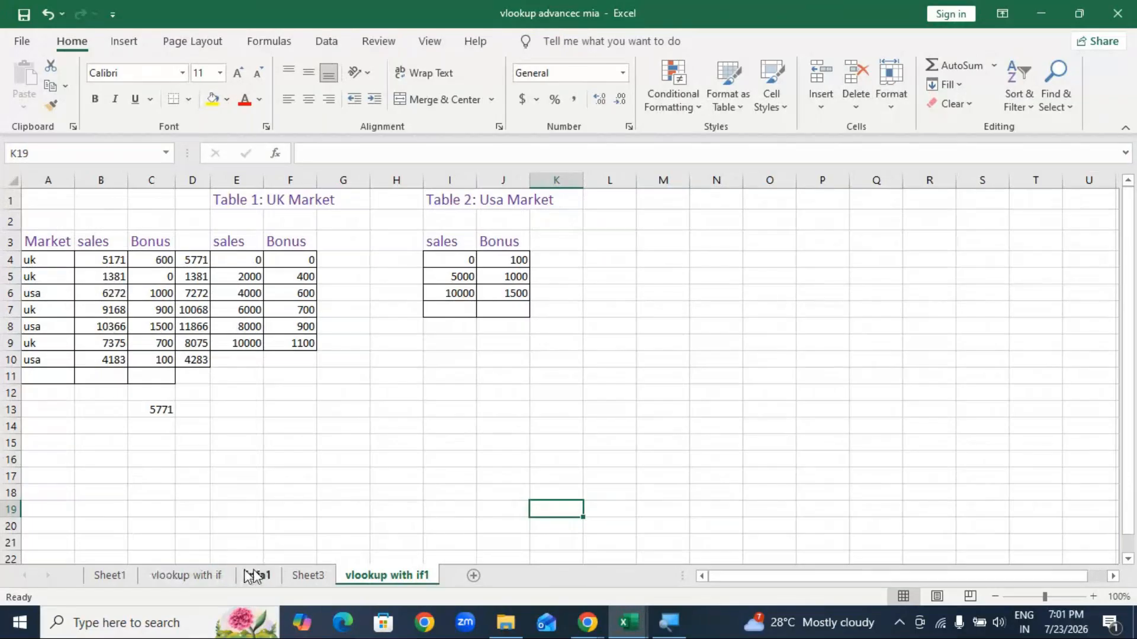
Step: Move through the sheet tabs to the vlookup with if1 sheet
{"action": "left_click", "coordinate": [186, 575]}
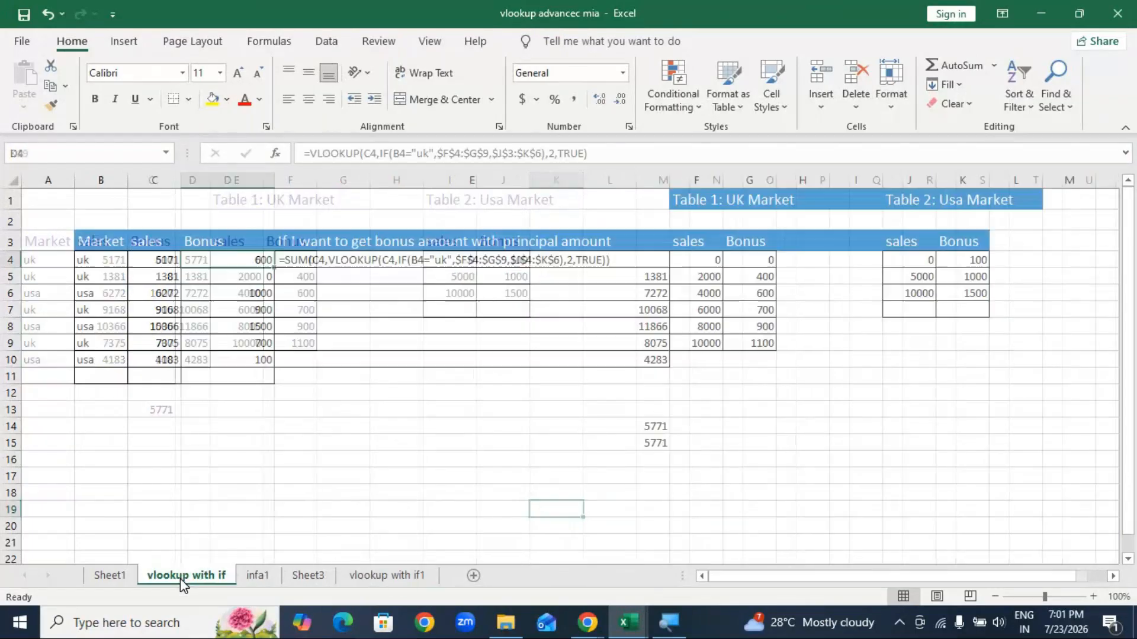
{"action": "scroll", "coordinate": [401, 467], "scroll_direction": "down", "scroll_amount": 1}
{"action": "scroll", "coordinate": [401, 467], "scroll_direction": "up", "scroll_amount": 1}
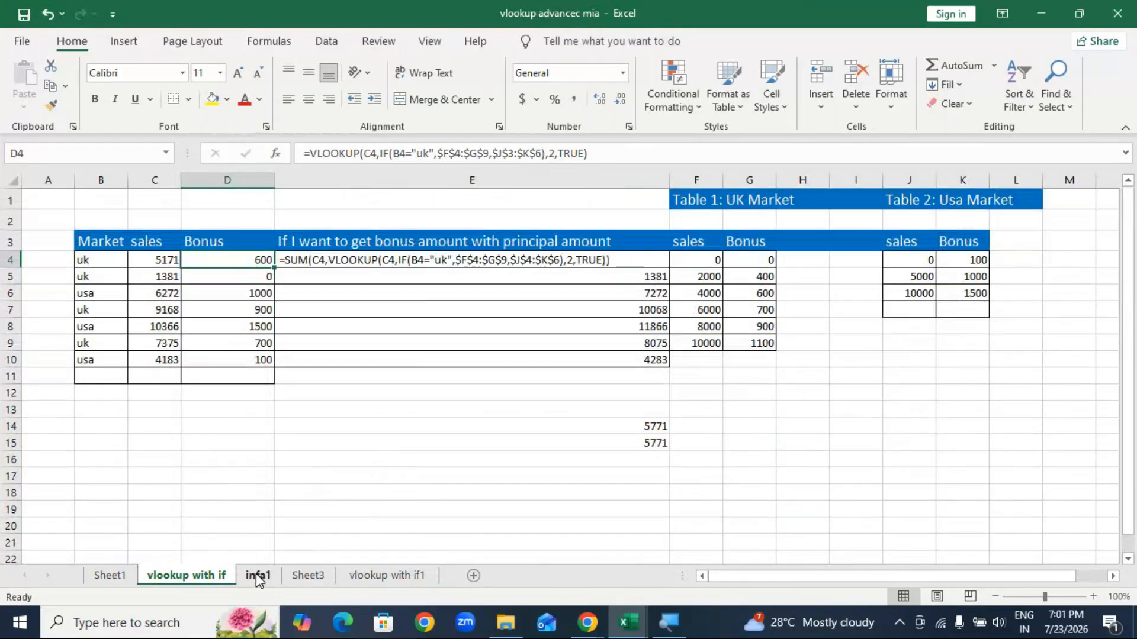
{"action": "left_click", "coordinate": [255, 576]}
{"action": "left_click", "coordinate": [310, 577]}
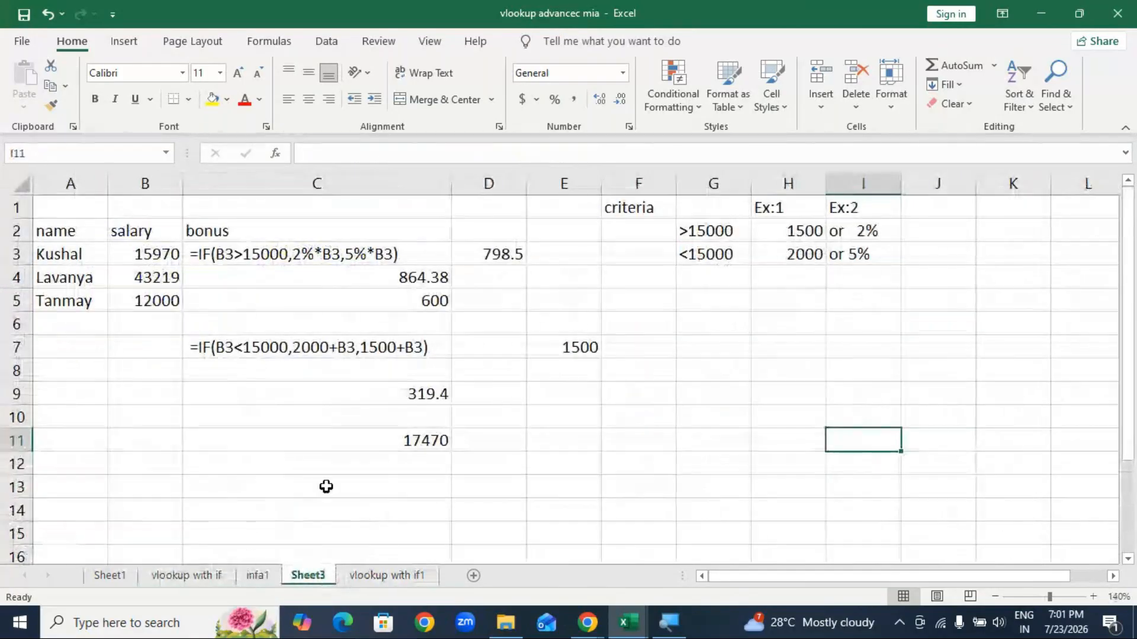
{"action": "left_click", "coordinate": [385, 576]}
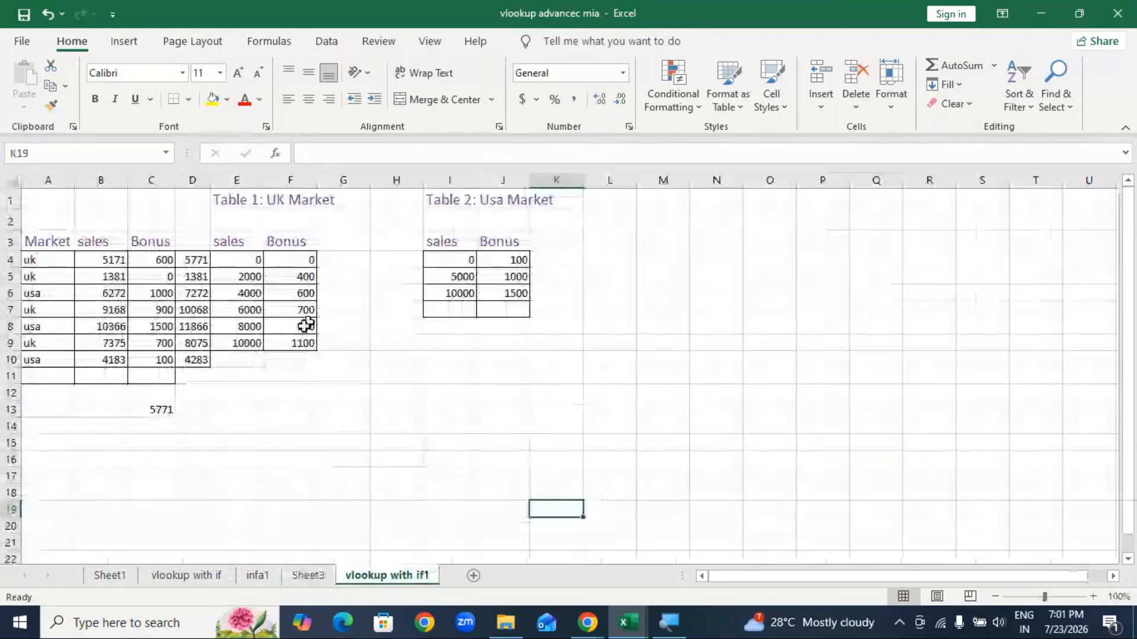
Step: Zoom to 160%, widen column D, and select totals D4:D10 for font colouring
{"action": "left_click", "coordinate": [1093, 596]}
{"action": "left_click", "coordinate": [1093, 596]}
{"action": "left_click", "coordinate": [1093, 597]}
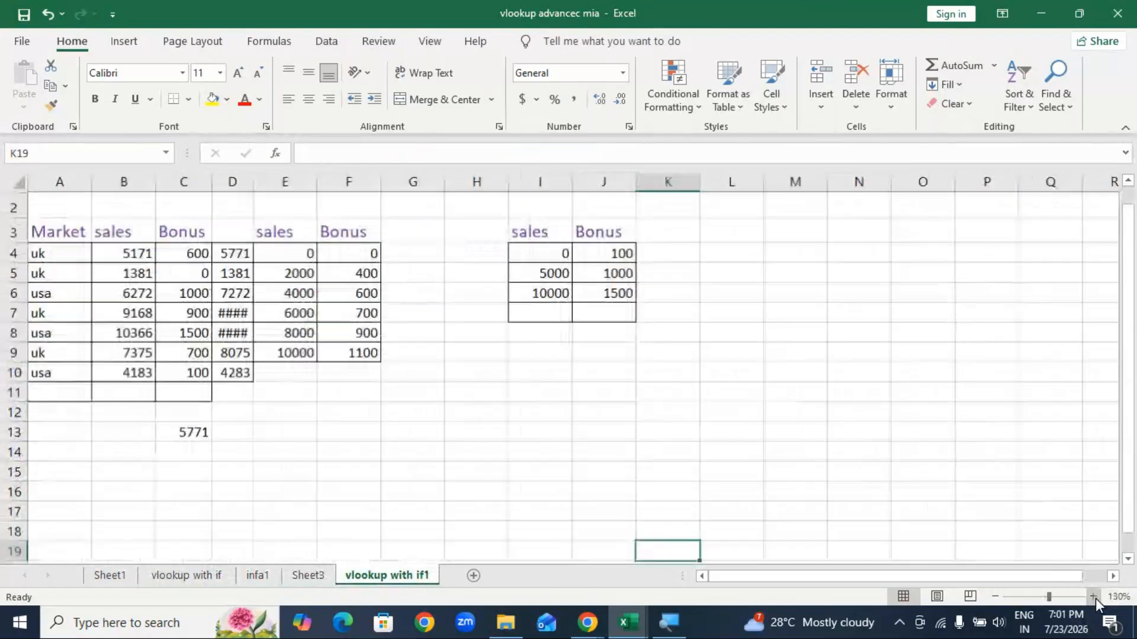
{"action": "left_click", "coordinate": [1093, 596]}
{"action": "left_click", "coordinate": [1093, 596]}
{"action": "left_click", "coordinate": [1093, 596]}
{"action": "scroll", "coordinate": [393, 261], "scroll_direction": "up", "scroll_amount": 2}
{"action": "left_click_drag", "start_coordinate": [338, 187], "coordinate": [369, 187]}
{"action": "left_click", "coordinate": [657, 471]}
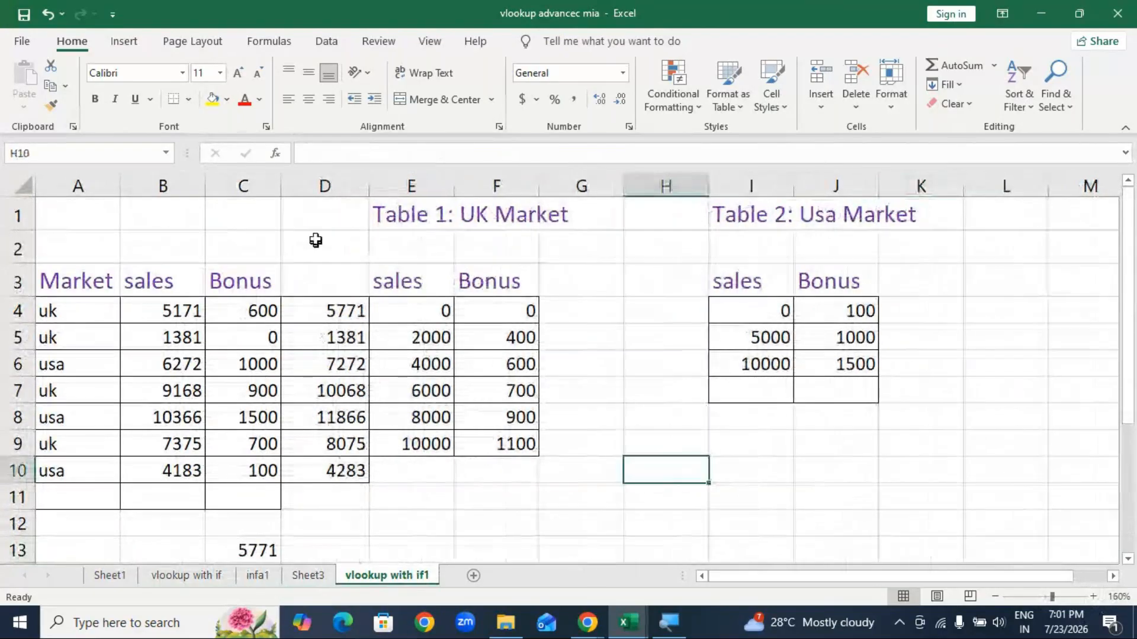
{"action": "left_click_drag", "start_coordinate": [337, 315], "coordinate": [354, 469]}
{"action": "left_click", "coordinate": [259, 99]}
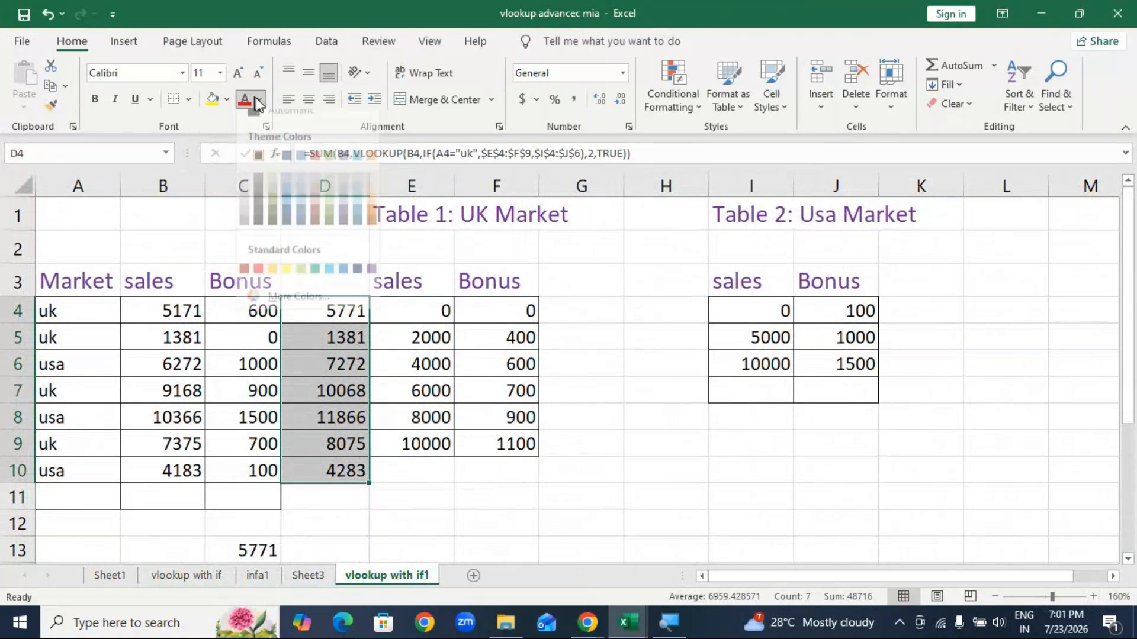
Step: Hide the D4:D10 totals by giving them a white font colour
{"action": "left_click", "coordinate": [273, 167]}
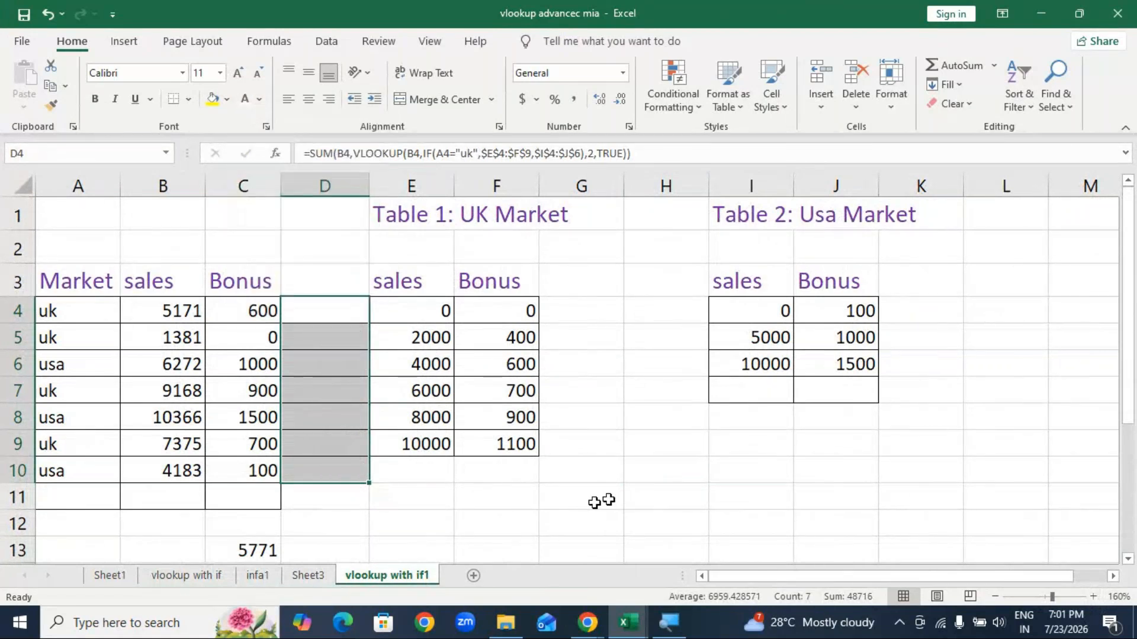
{"action": "left_click", "coordinate": [666, 497]}
{"action": "left_click", "coordinate": [835, 471]}
Step: Check the bonus formula in C4, then delete the Bonus values in C4:C10
{"action": "left_click", "coordinate": [260, 311]}
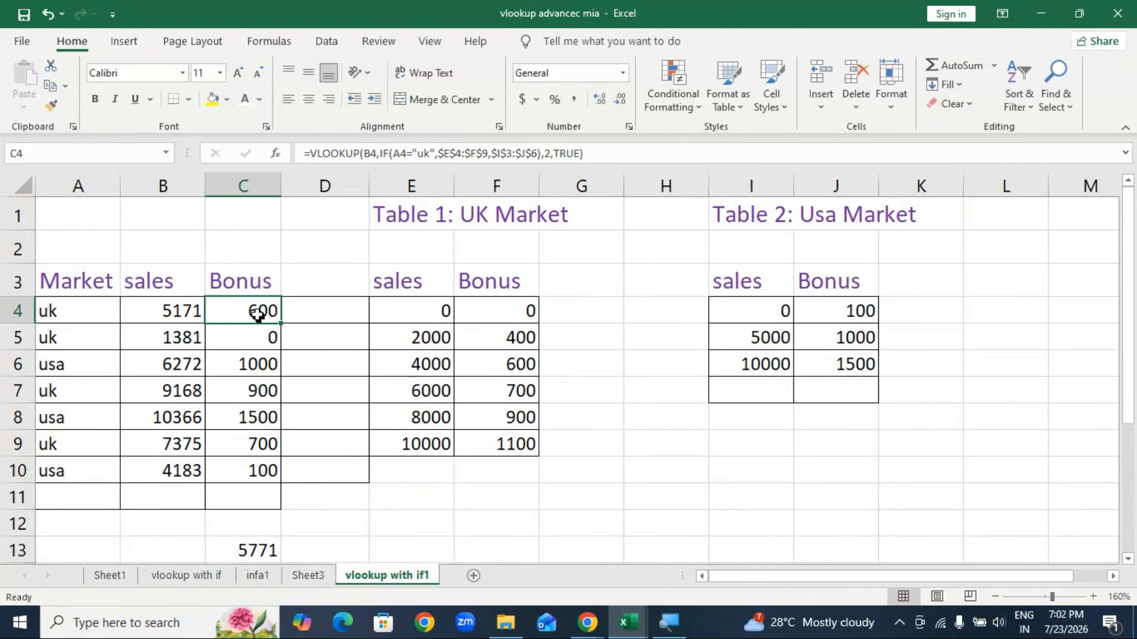
{"action": "left_click_drag", "start_coordinate": [246, 304], "coordinate": [223, 459]}
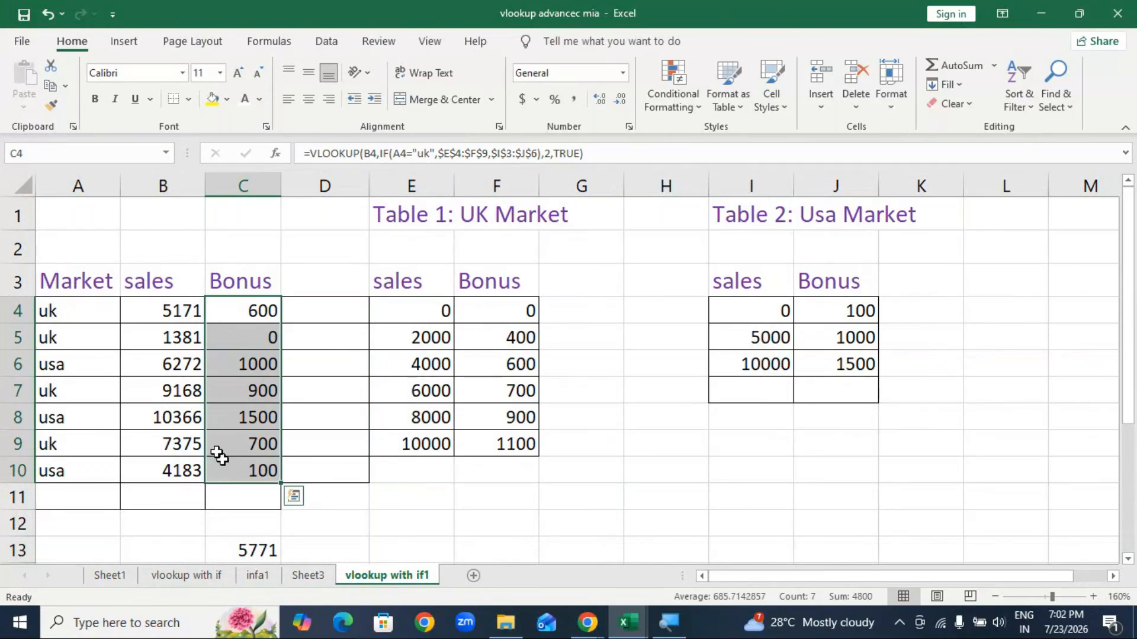
{"action": "key", "text": "Delete"}
{"action": "left_click", "coordinate": [676, 495]}
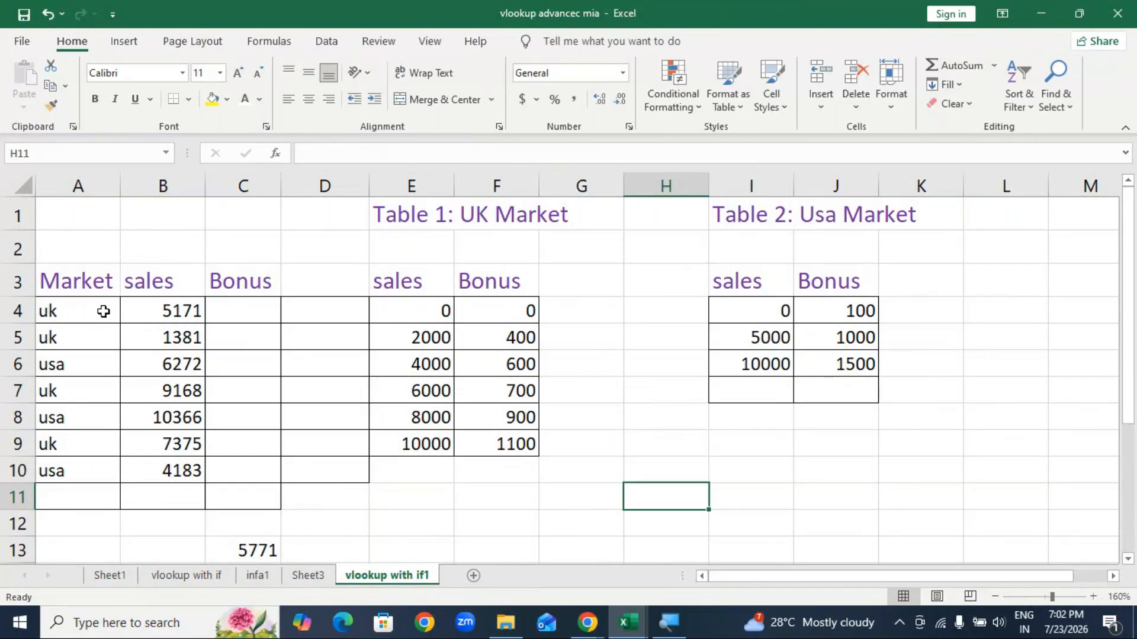
Step: Point out the uk and usa market names in A4:A10
{"action": "left_click", "coordinate": [84, 310]}
{"action": "left_click", "coordinate": [85, 338]}
{"action": "left_click", "coordinate": [90, 360]}
{"action": "left_click", "coordinate": [96, 317]}
{"action": "left_click", "coordinate": [94, 330]}
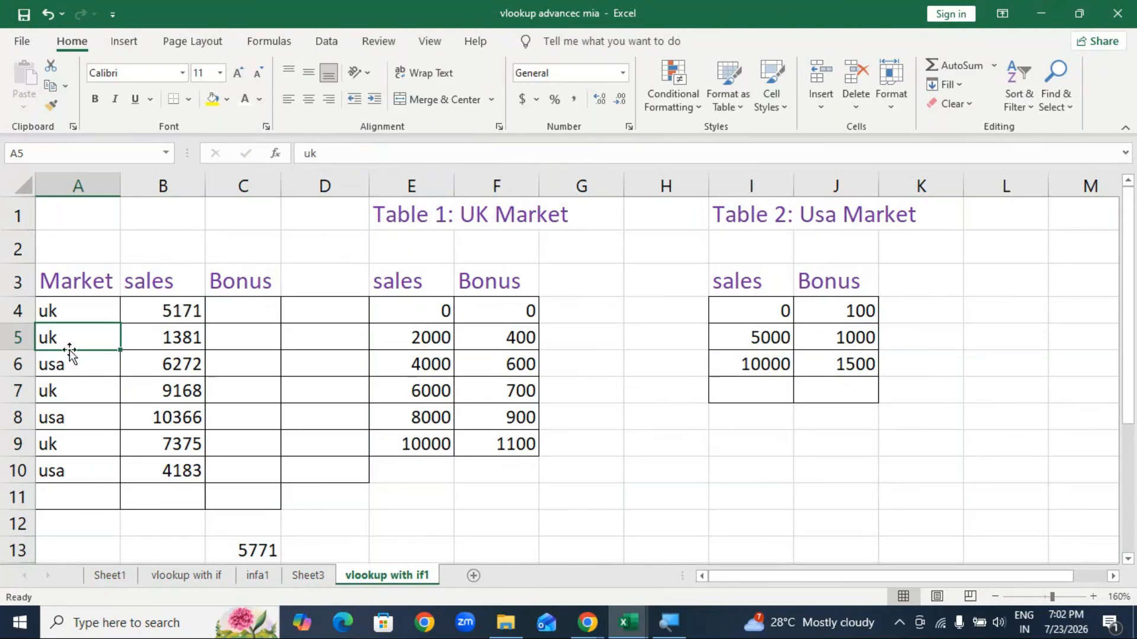
{"action": "left_click", "coordinate": [74, 371]}
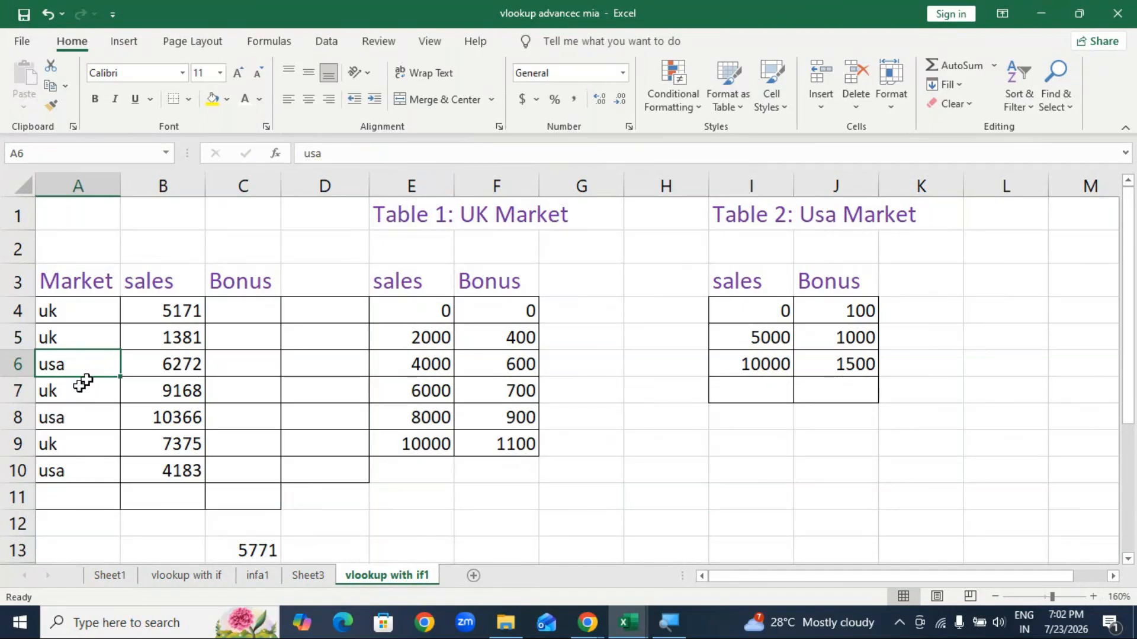
{"action": "left_click_drag", "start_coordinate": [94, 310], "coordinate": [81, 472]}
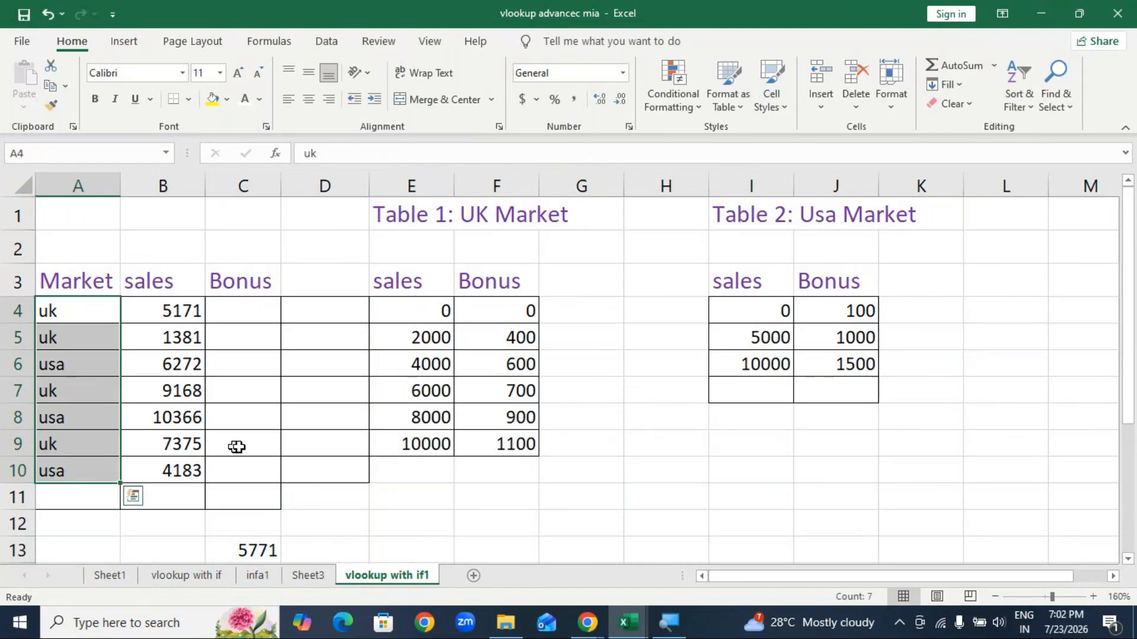
{"action": "left_click", "coordinate": [573, 490]}
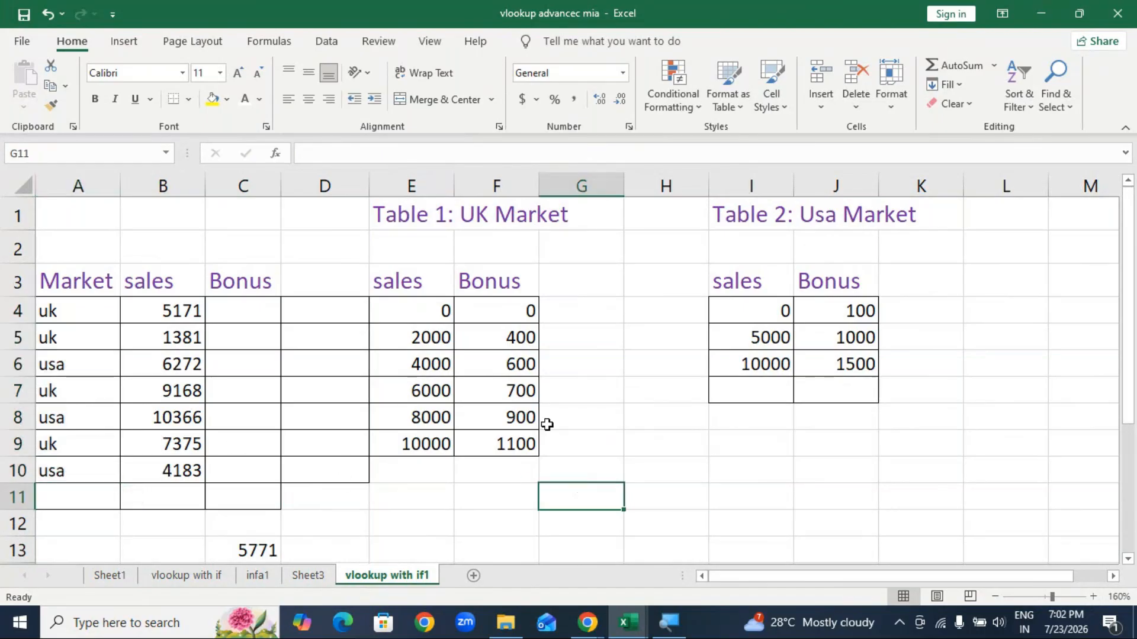
Step: Compare the UK sales thresholds 0 and 2000, then minimize the vlookup advancec mia workbook
{"action": "left_click", "coordinate": [419, 311]}
{"action": "left_click", "coordinate": [424, 335]}
{"action": "left_click", "coordinate": [442, 309]}
{"action": "left_click", "coordinate": [434, 329]}
{"action": "left_click", "coordinate": [439, 316]}
{"action": "left_click", "coordinate": [439, 333]}
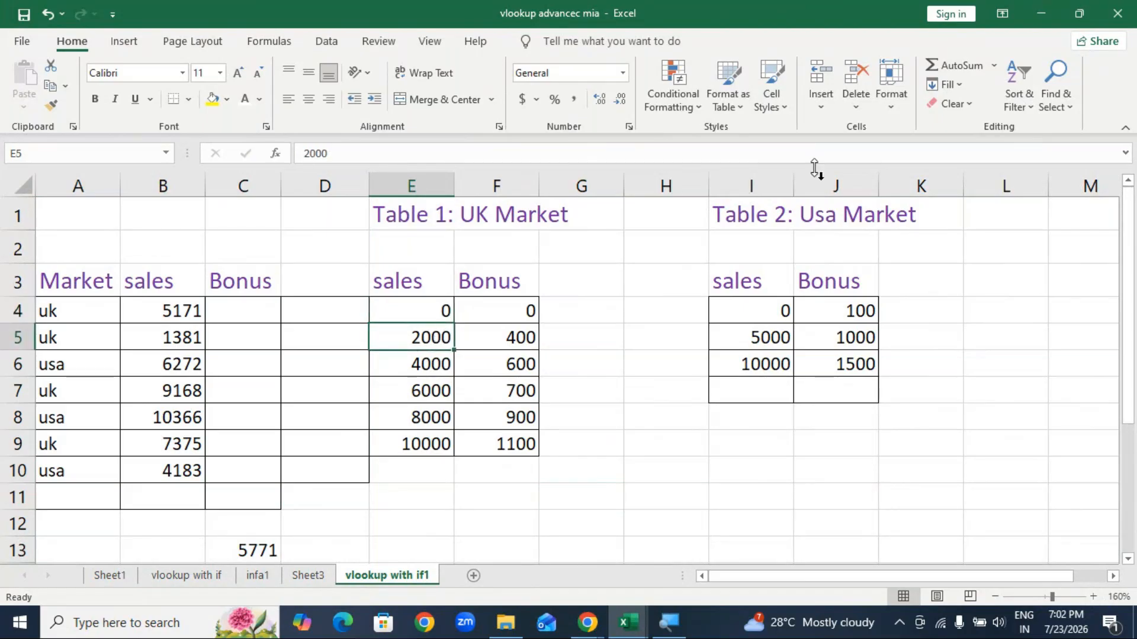
{"action": "left_click", "coordinate": [1046, 13]}
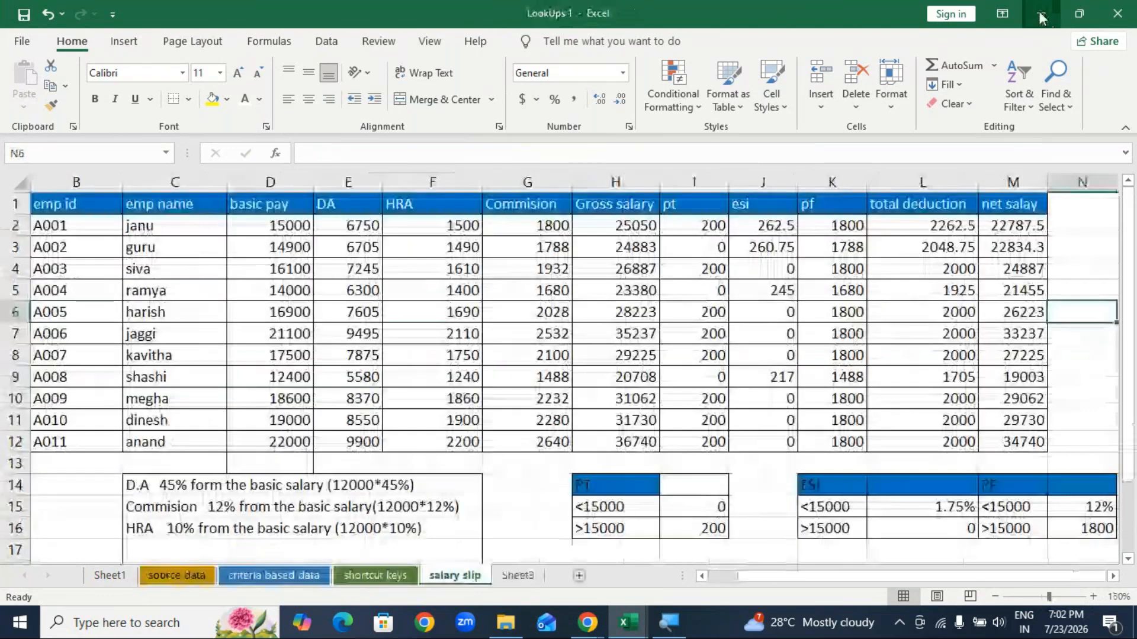
Step: Open the excel practical formula assignment workbook from Downloads, then close it
{"action": "left_click", "coordinate": [1039, 14]}
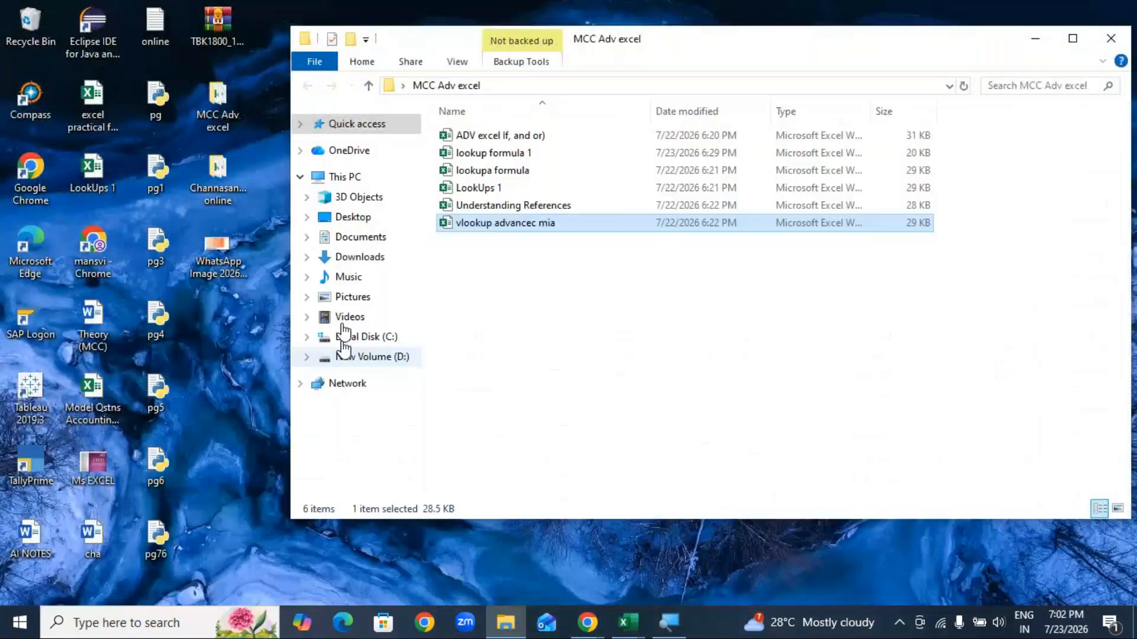
{"action": "left_click", "coordinate": [362, 258]}
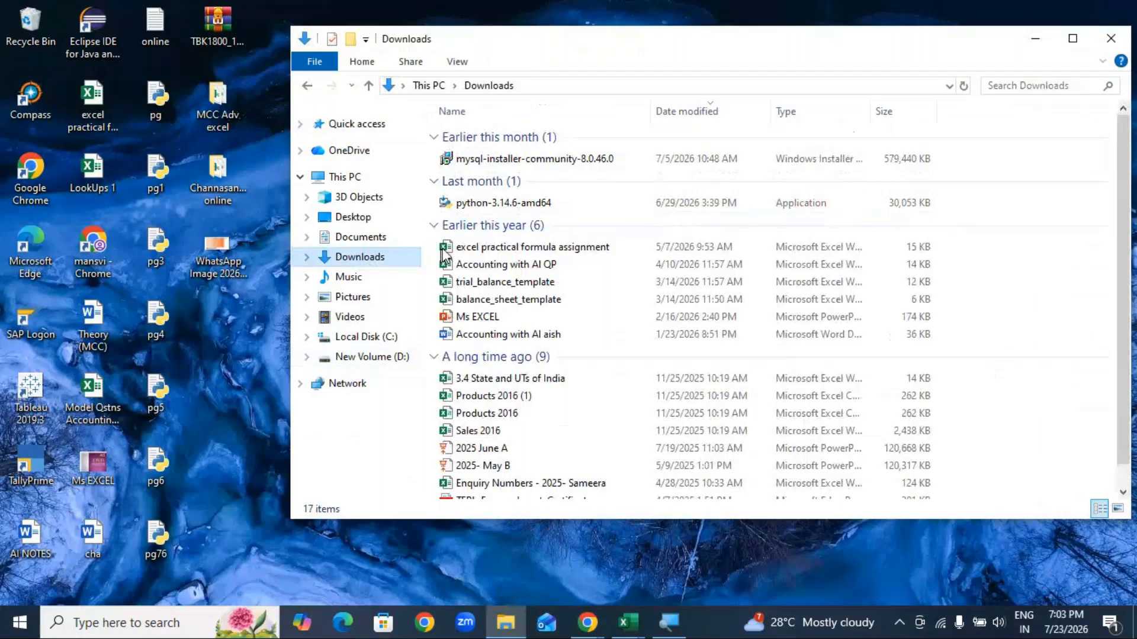
{"action": "double_click", "coordinate": [543, 249]}
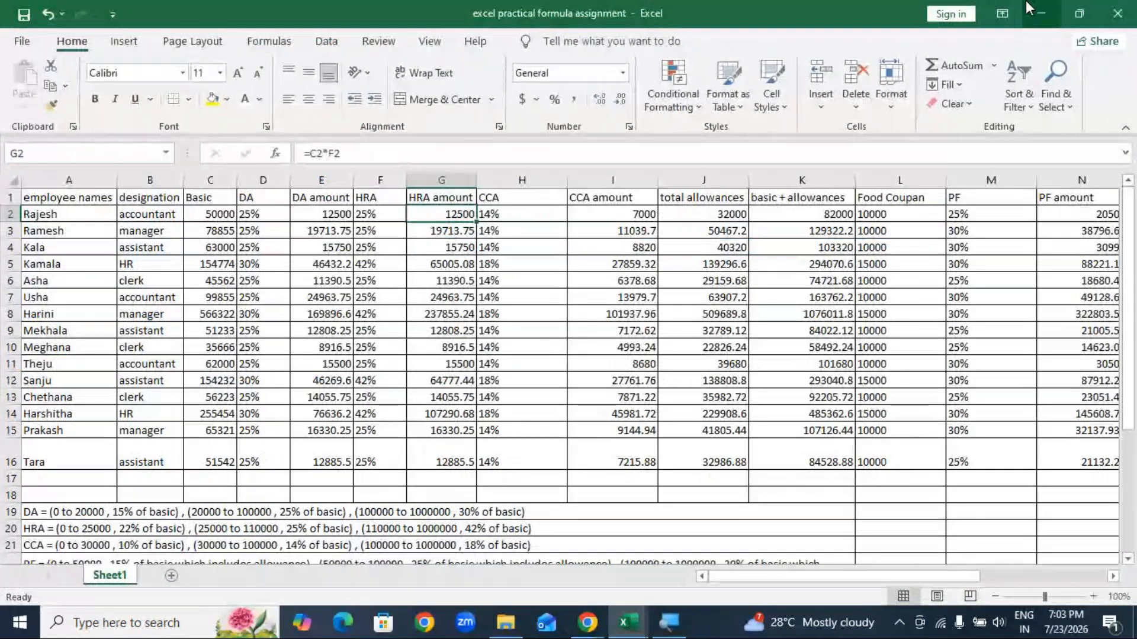
{"action": "left_click", "coordinate": [1109, 16]}
Step: Close LookUps 1 without saving and minimize File Explorer to show the desktop
{"action": "key", "text": "alt+F4"}
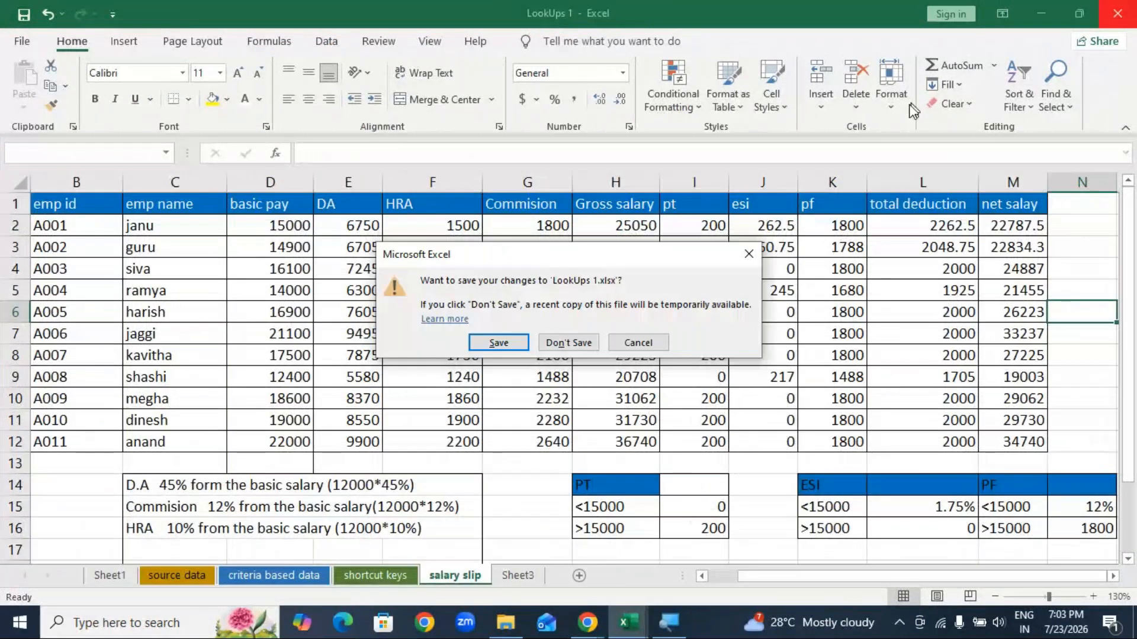
{"action": "key", "text": "n"}
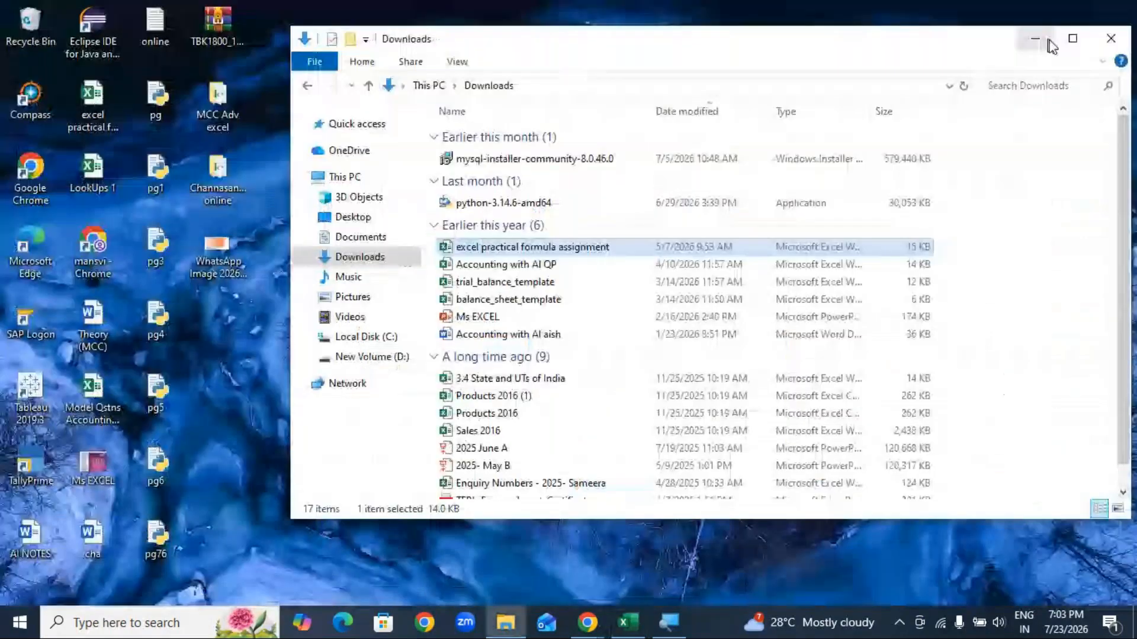
{"action": "left_click", "coordinate": [1049, 41]}
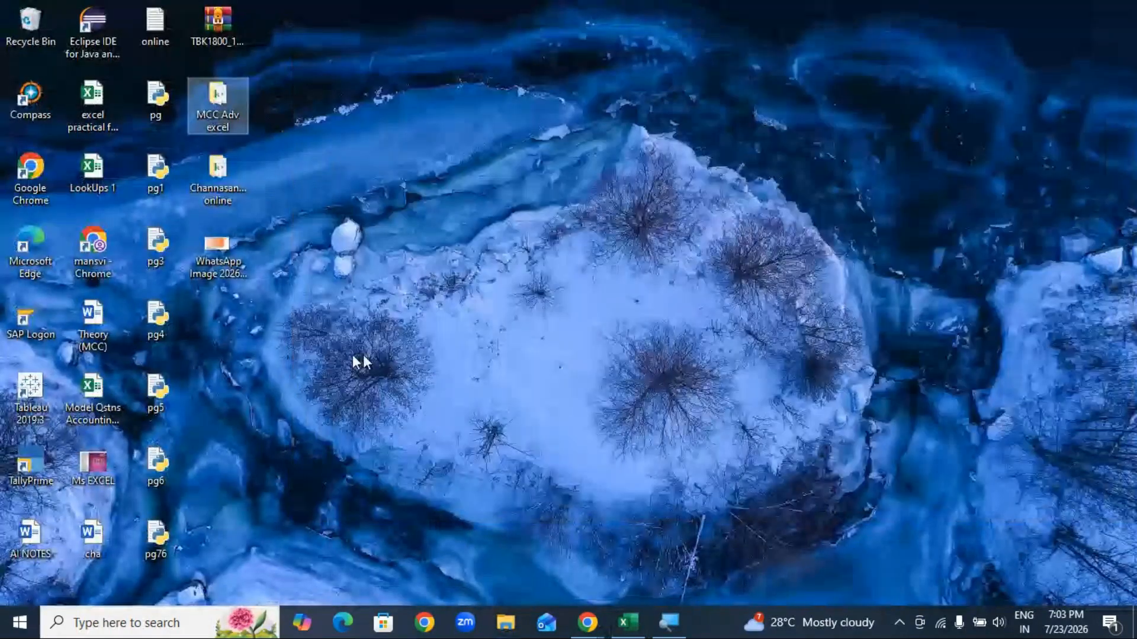
Step: Open the WhatsApp HLOOKUP example image in Photos, maximized and zoomed in one step
{"action": "double_click", "coordinate": [218, 265]}
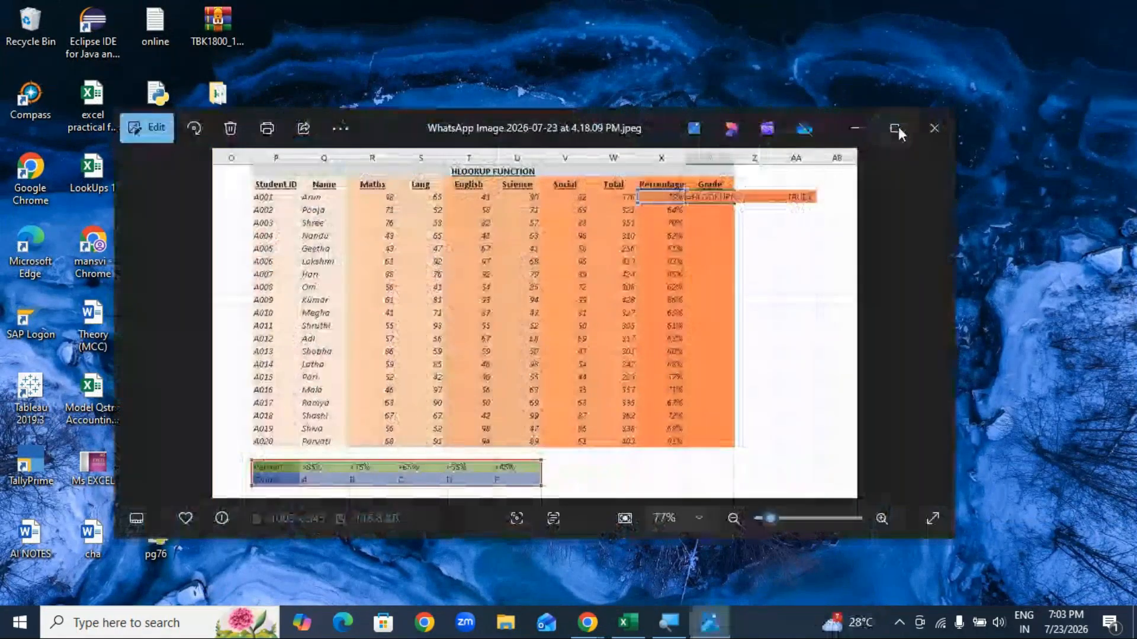
{"action": "left_click", "coordinate": [896, 128]}
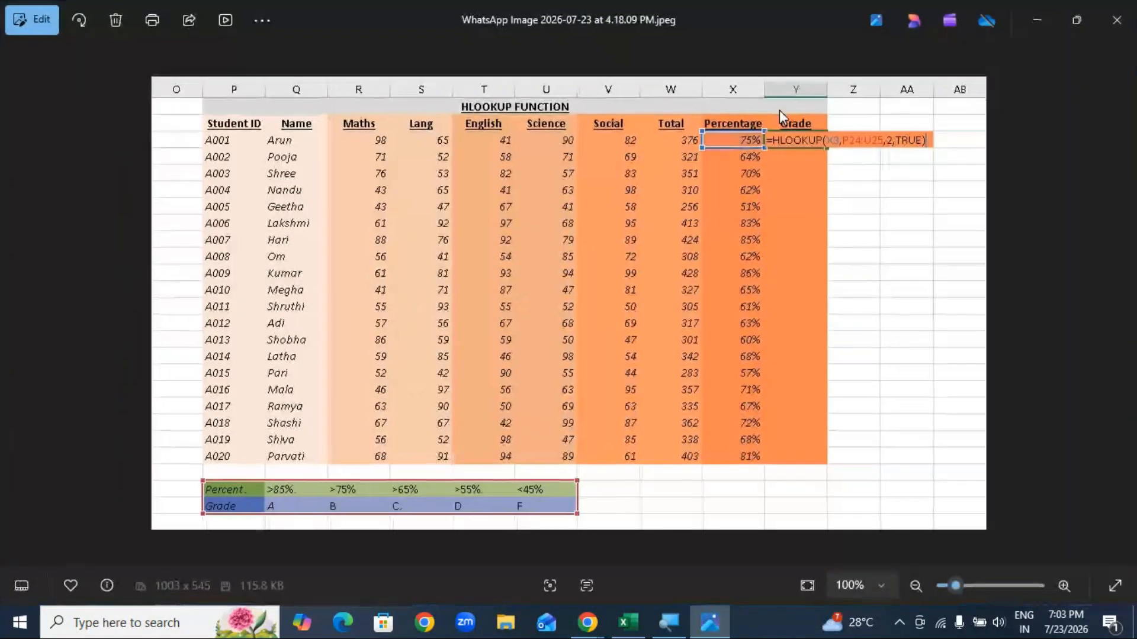
{"action": "left_click", "coordinate": [1064, 586]}
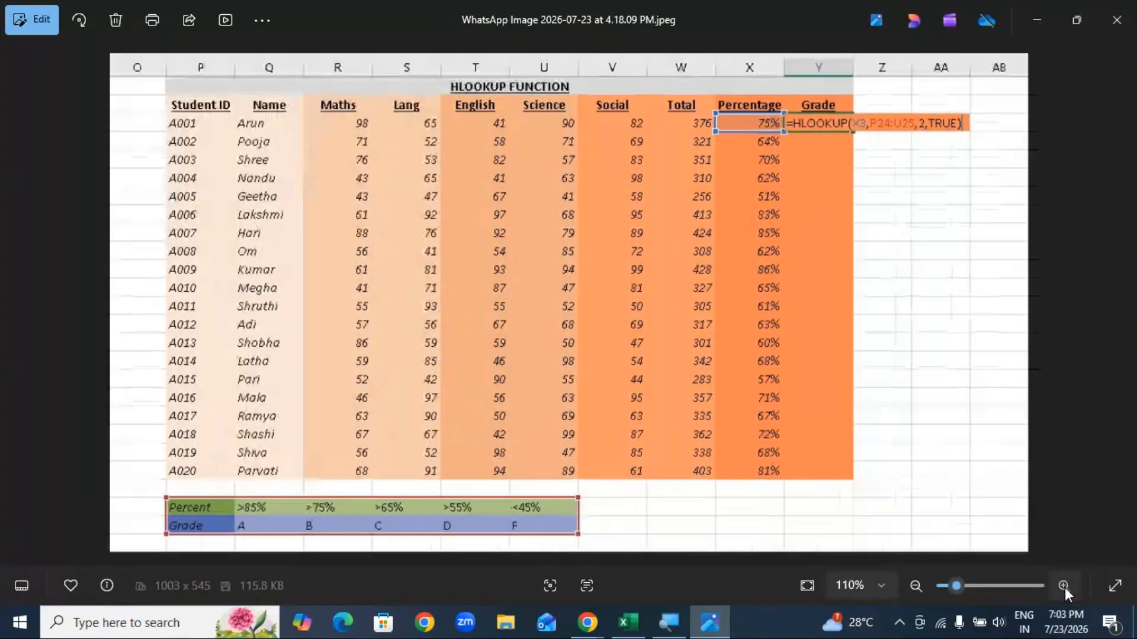
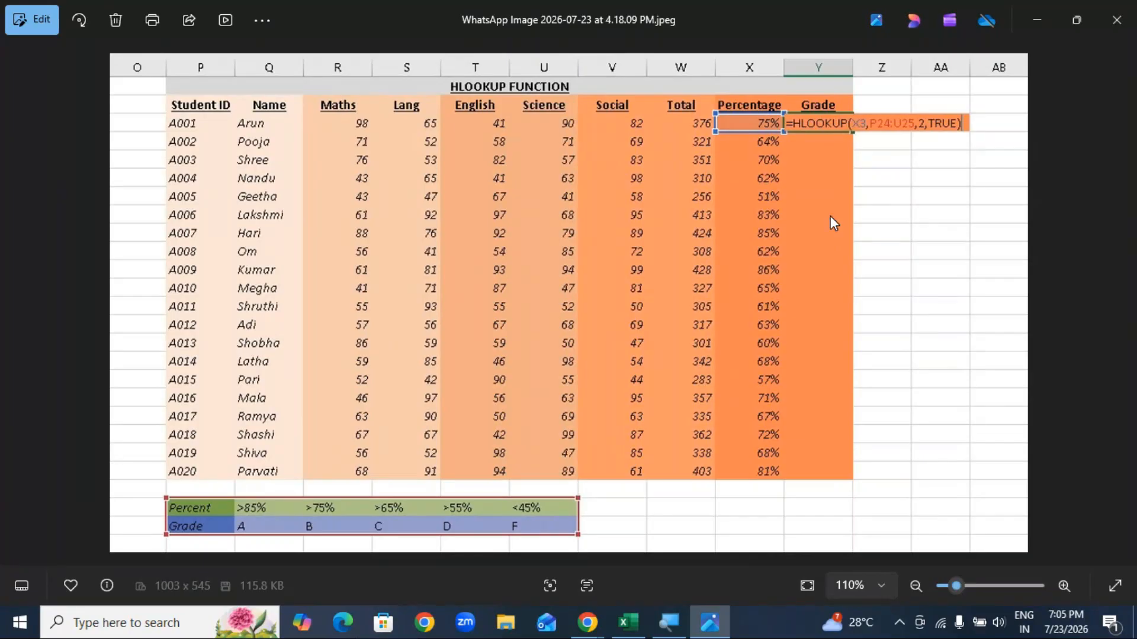
Step: Restore the Photos window, drag it aside, and close the HLOOKUP grade sheet image
{"action": "left_click", "coordinate": [1079, 18]}
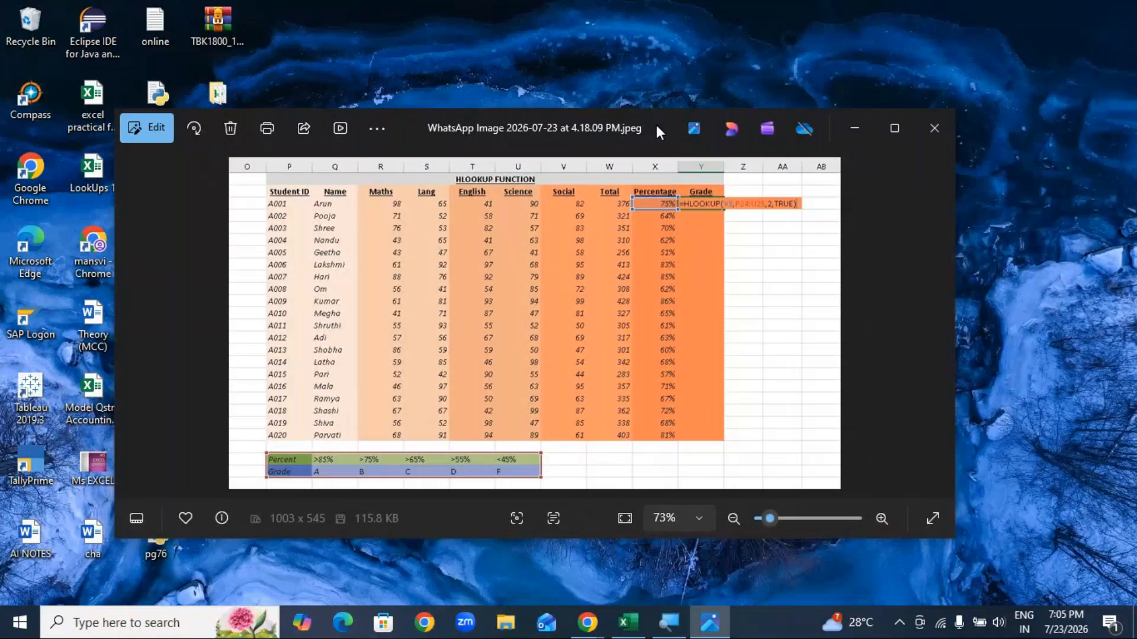
{"action": "left_click_drag", "start_coordinate": [656, 126], "coordinate": [732, 99]}
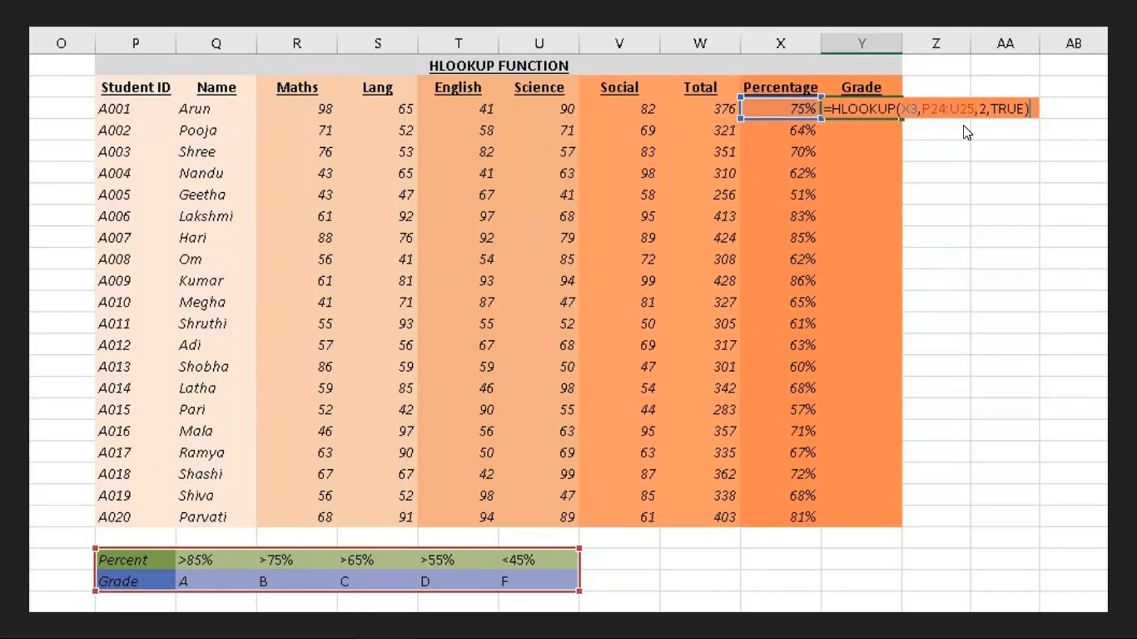
{"action": "left_click", "coordinate": [1128, 21]}
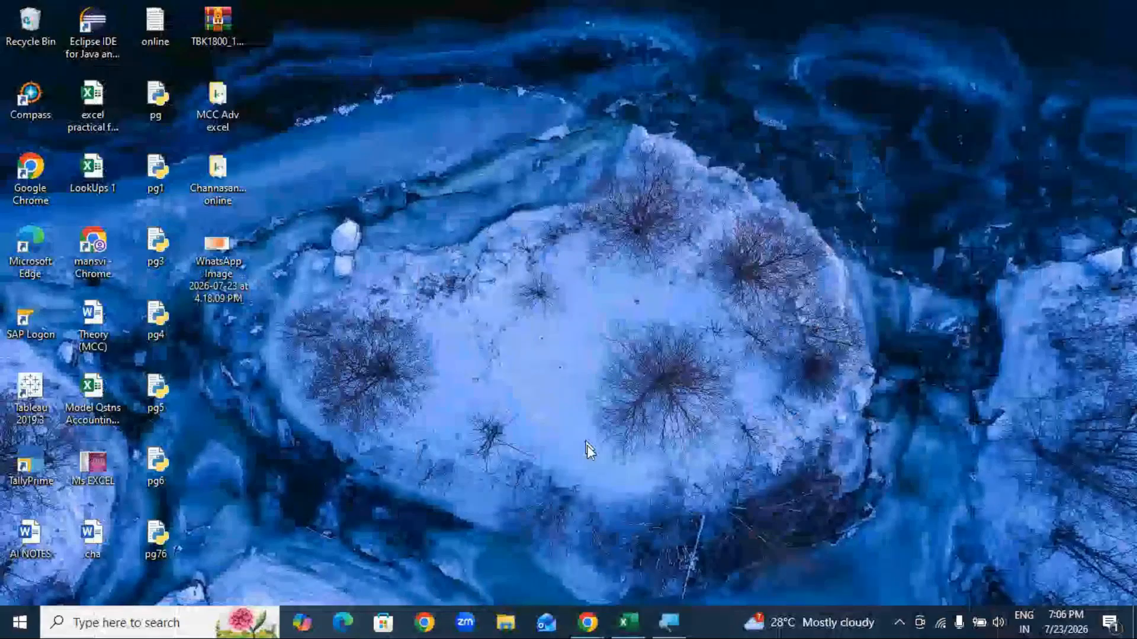
Step: Switch to Excel and review the market names in A4:A10 and sales in B4:B10
{"action": "left_click", "coordinate": [628, 621]}
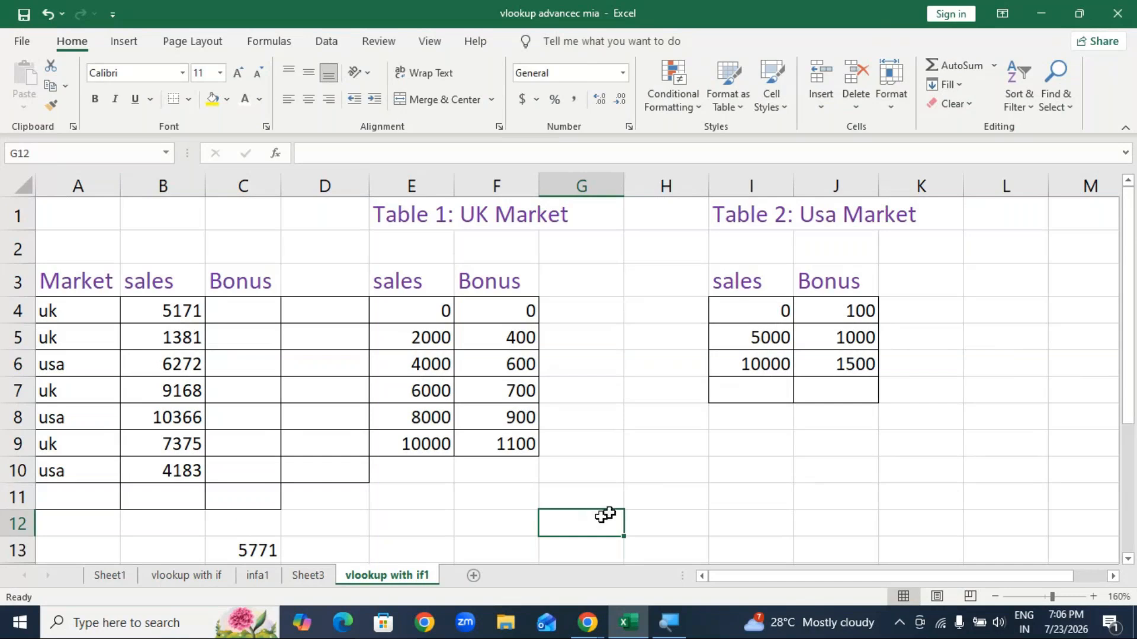
{"action": "left_click_drag", "start_coordinate": [79, 311], "coordinate": [76, 478]}
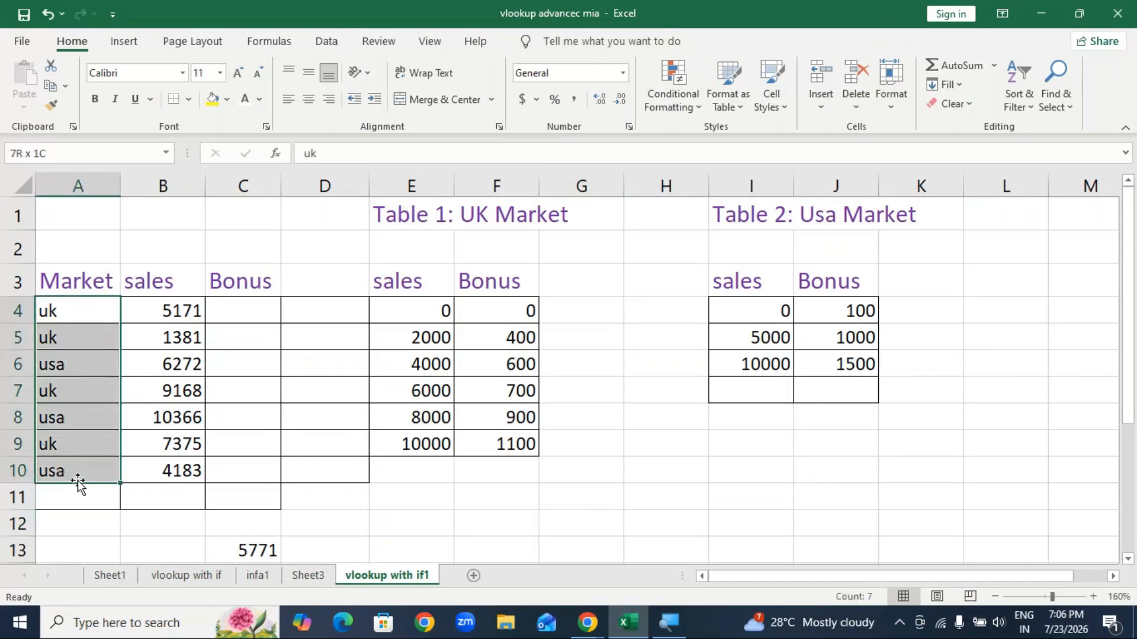
{"action": "left_click_drag", "start_coordinate": [161, 312], "coordinate": [190, 475]}
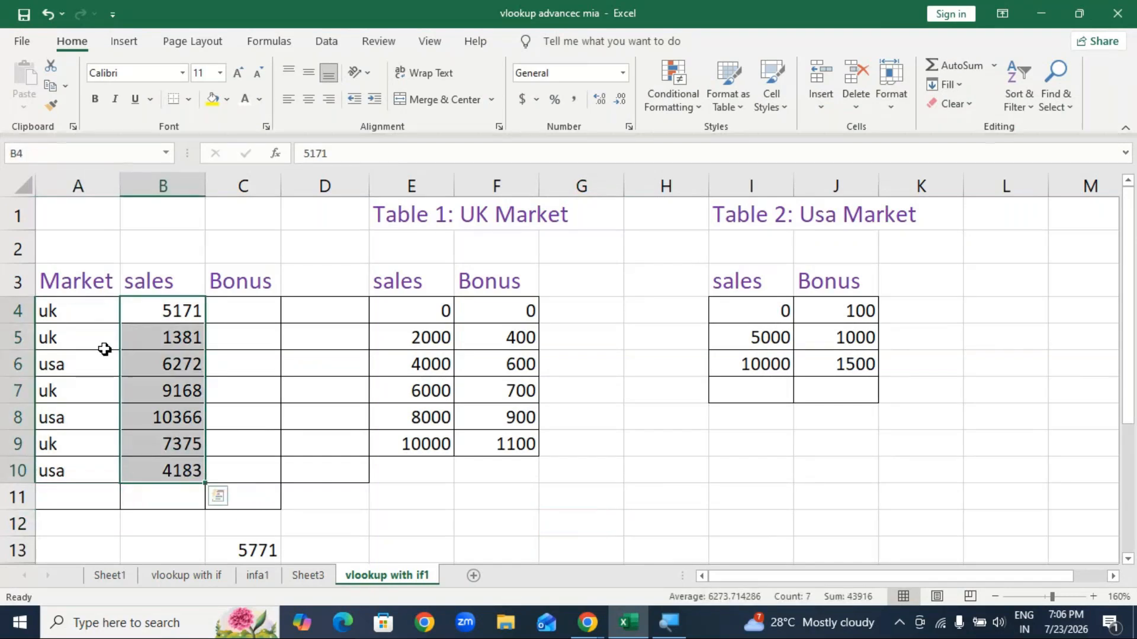
{"action": "left_click", "coordinate": [78, 312]}
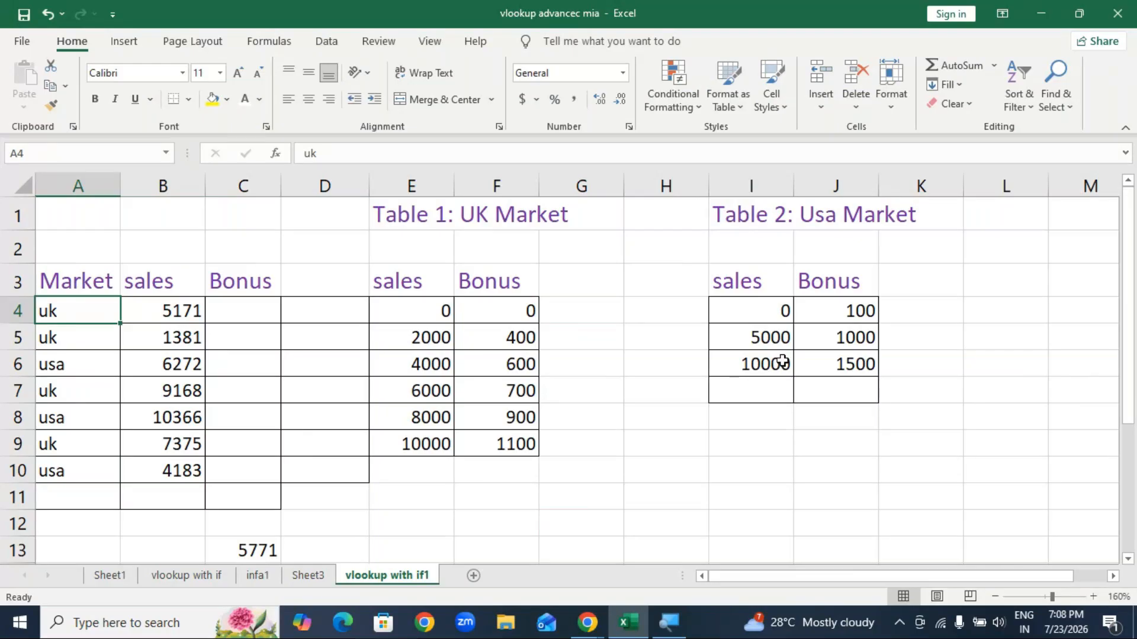
Step: Start a formula in C4 with =v, then discard the unfinished entry
{"action": "left_click", "coordinate": [254, 316]}
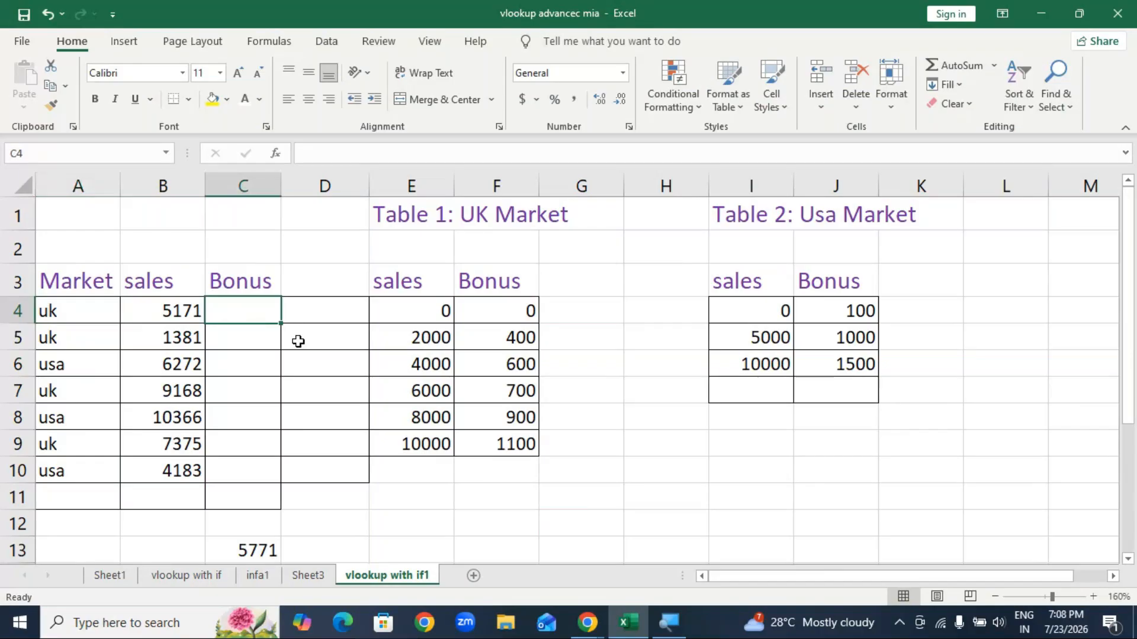
{"action": "type", "text": "=v"}
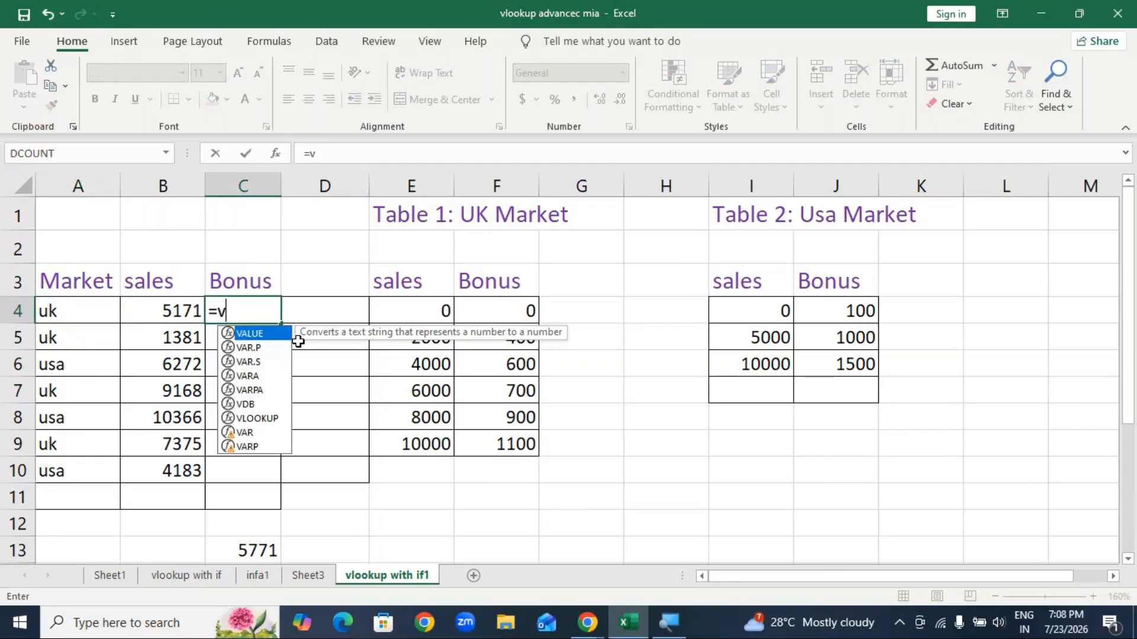
{"action": "type", "text": "`"}
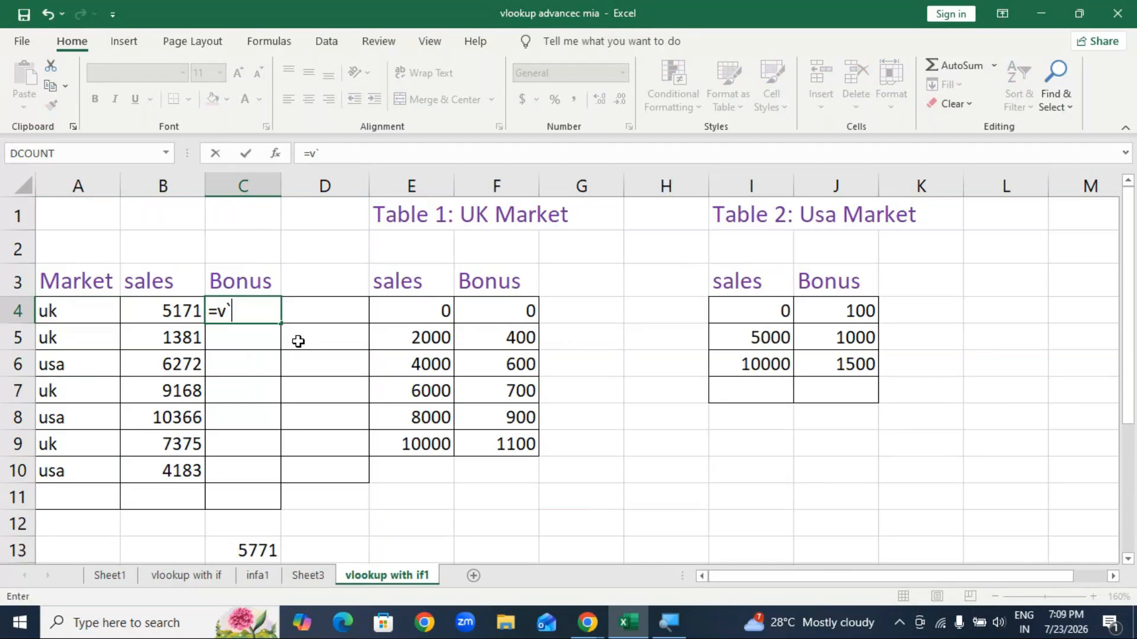
{"action": "key", "text": "BackSpace"}
{"action": "key", "text": "BackSpace"}
{"action": "key", "text": "BackSpace"}
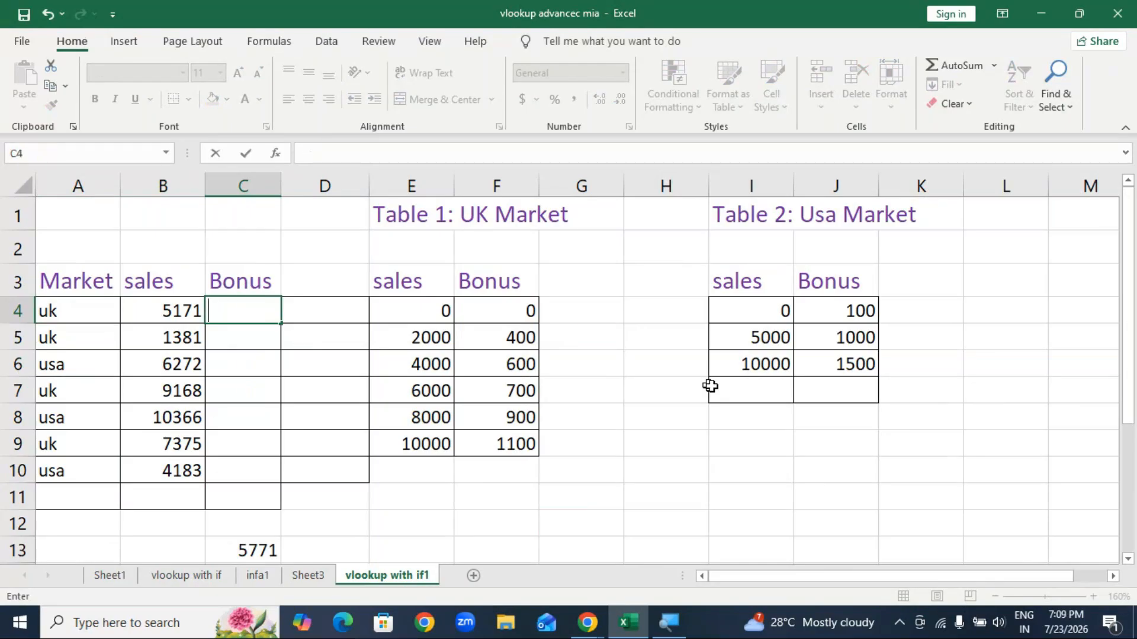
Step: Move the USA Market table into columns K–L with its 'Table 2: Usa Market' title at K1
{"action": "left_click", "coordinate": [713, 388]}
{"action": "mouse_move", "coordinate": [718, 274]}
{"action": "left_mouse_down"}
{"action": "mouse_move", "coordinate": [855, 402]}
{"action": "mouse_move", "coordinate": [855, 416]}
{"action": "left_mouse_up"}
{"action": "left_click_drag", "start_coordinate": [875, 365], "coordinate": [991, 370]}
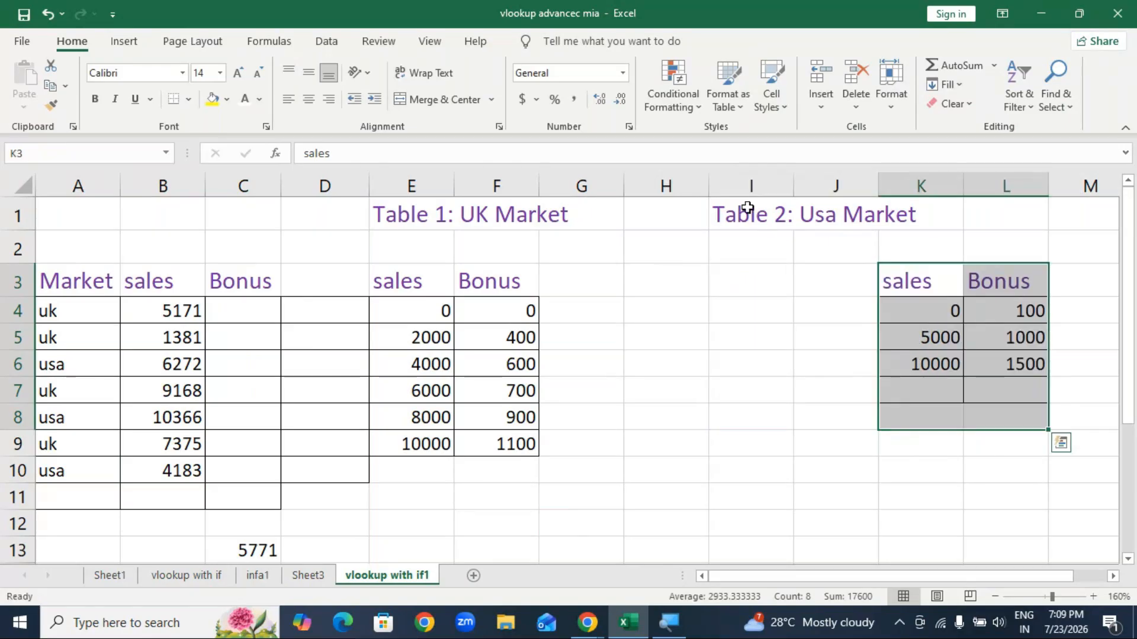
{"action": "left_click_drag", "start_coordinate": [747, 207], "coordinate": [1043, 217]}
{"action": "left_click", "coordinate": [783, 435]}
Step: Move the UK Market table into H3:I9 with its 'Table 1: UK Market' title at G1
{"action": "left_click_drag", "start_coordinate": [414, 285], "coordinate": [447, 363]}
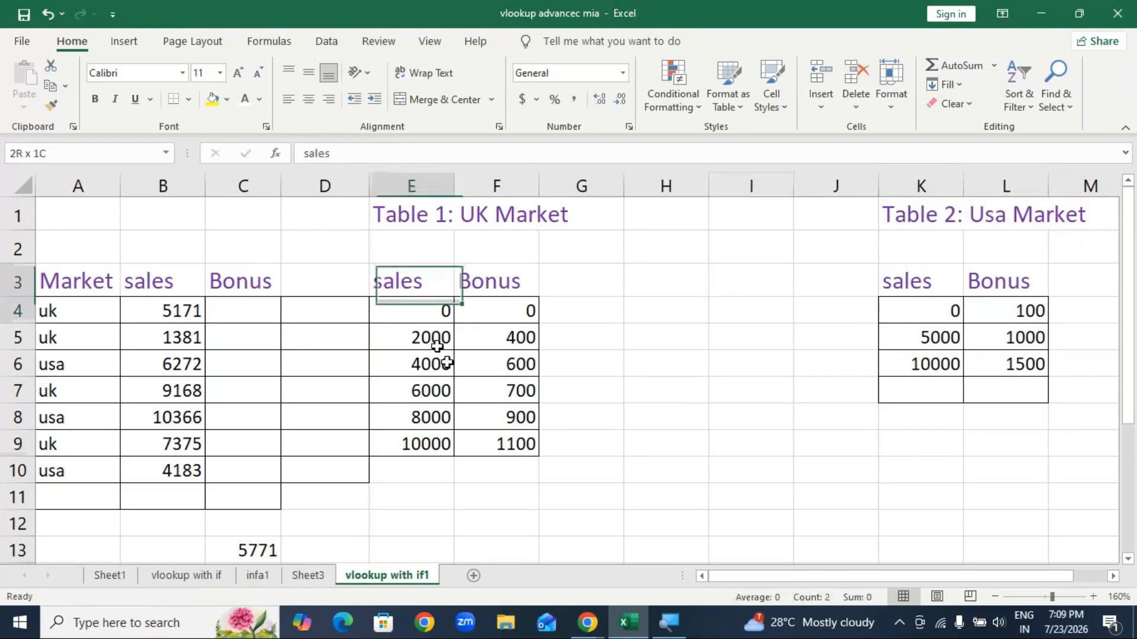
{"action": "left_click_drag", "start_coordinate": [539, 389], "coordinate": [769, 388]}
{"action": "left_click_drag", "start_coordinate": [406, 212], "coordinate": [757, 215]}
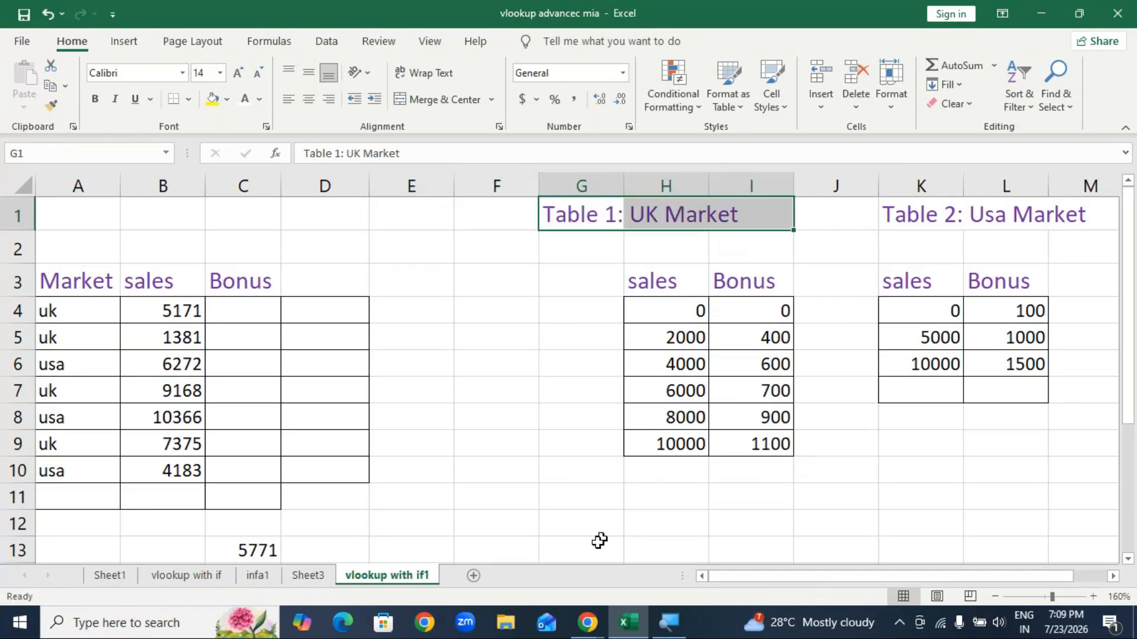
{"action": "left_click", "coordinate": [586, 528]}
{"action": "left_click", "coordinate": [254, 311]}
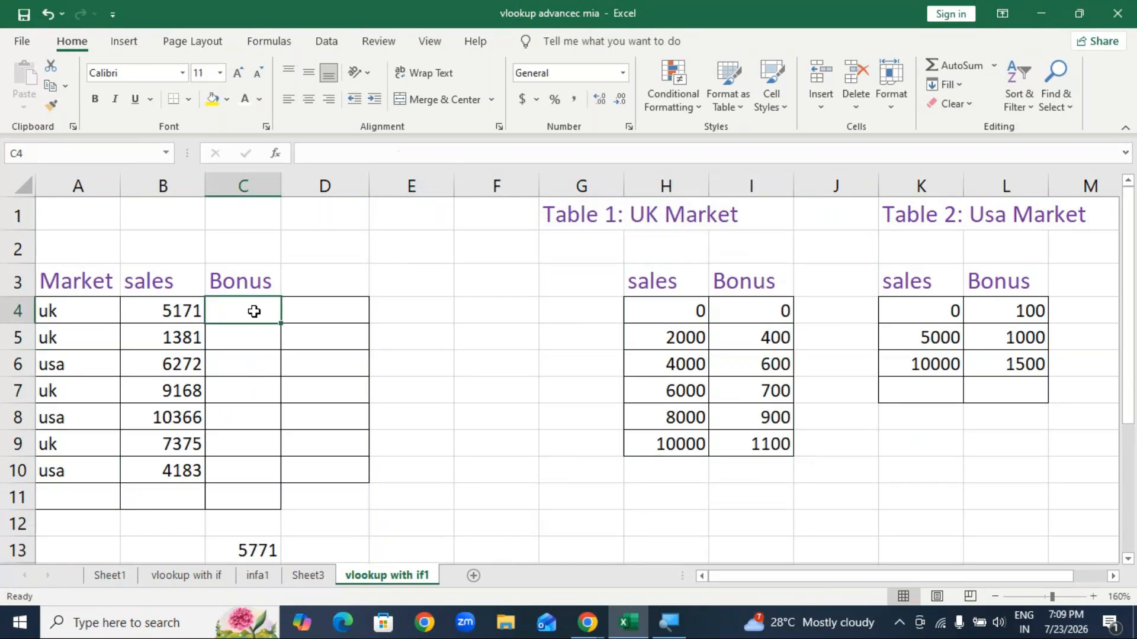
Step: Begin C4's formula as =VLOOKUP(B4,IF(A4 using the VLOOKUP and IF suggestions
{"action": "type", "text": "=vlo"}
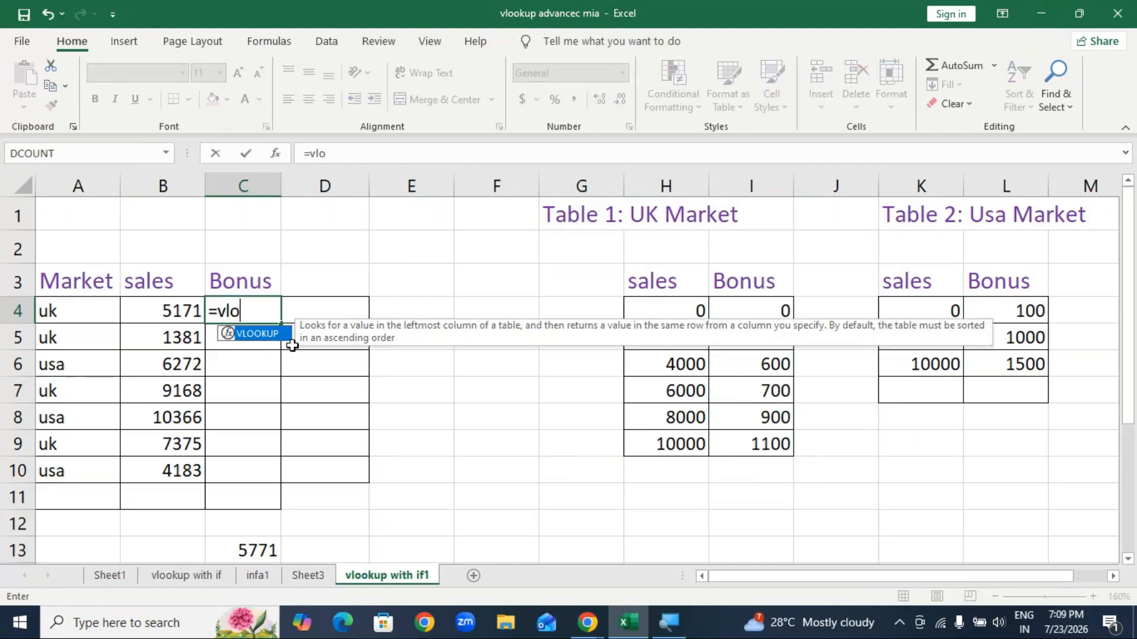
{"action": "key", "text": "Tab"}
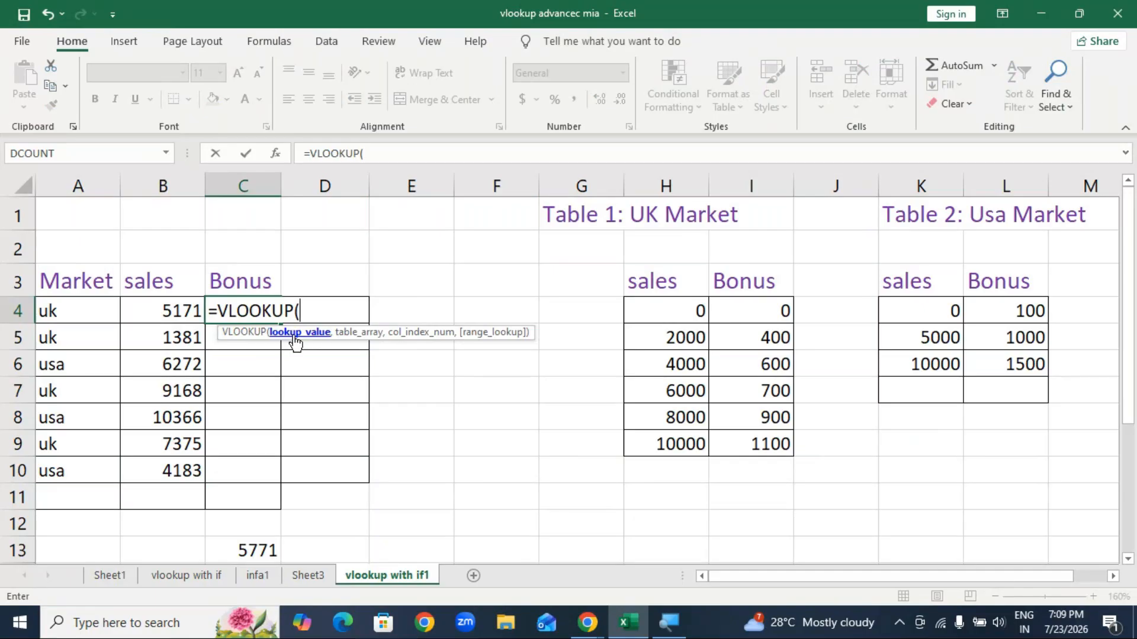
{"action": "left_click", "coordinate": [185, 310]}
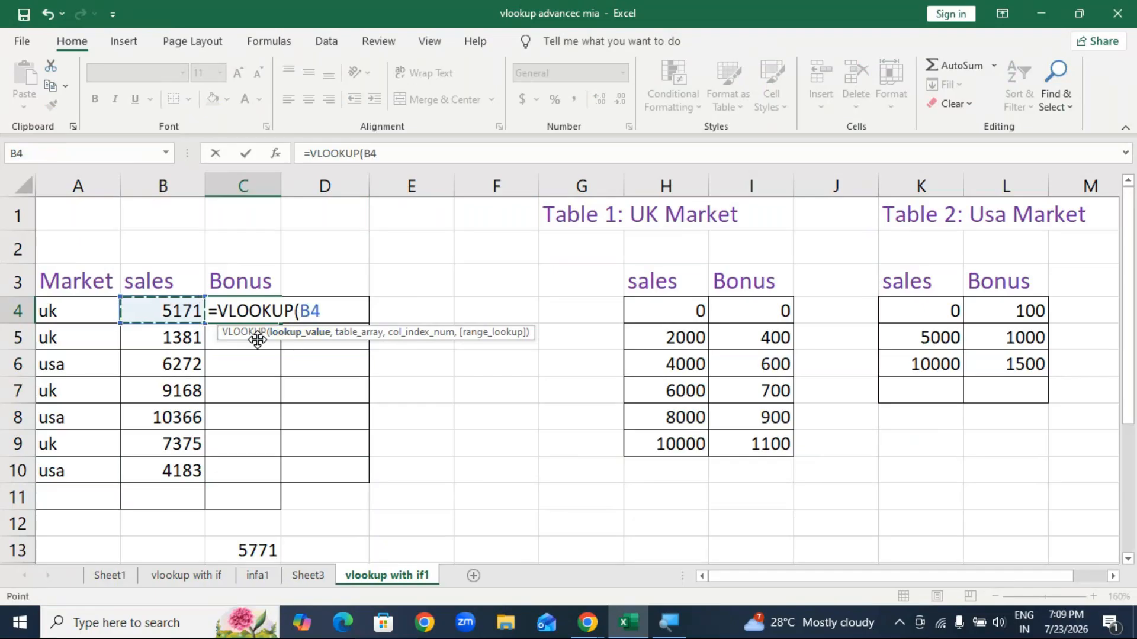
{"action": "type", "text": ","}
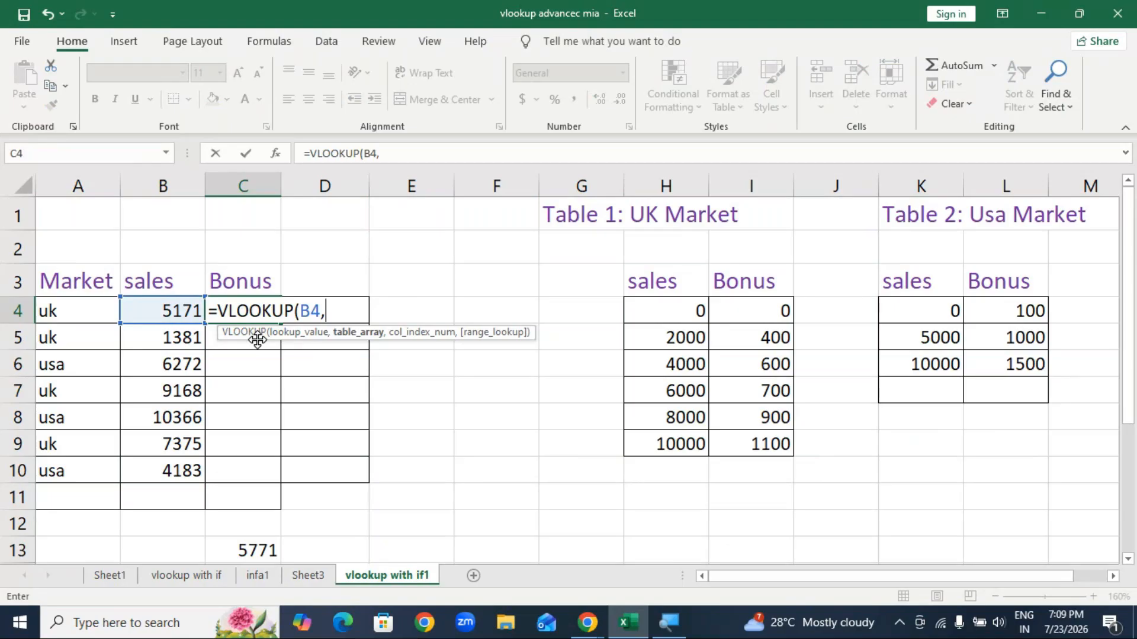
{"action": "type", "text": "if"}
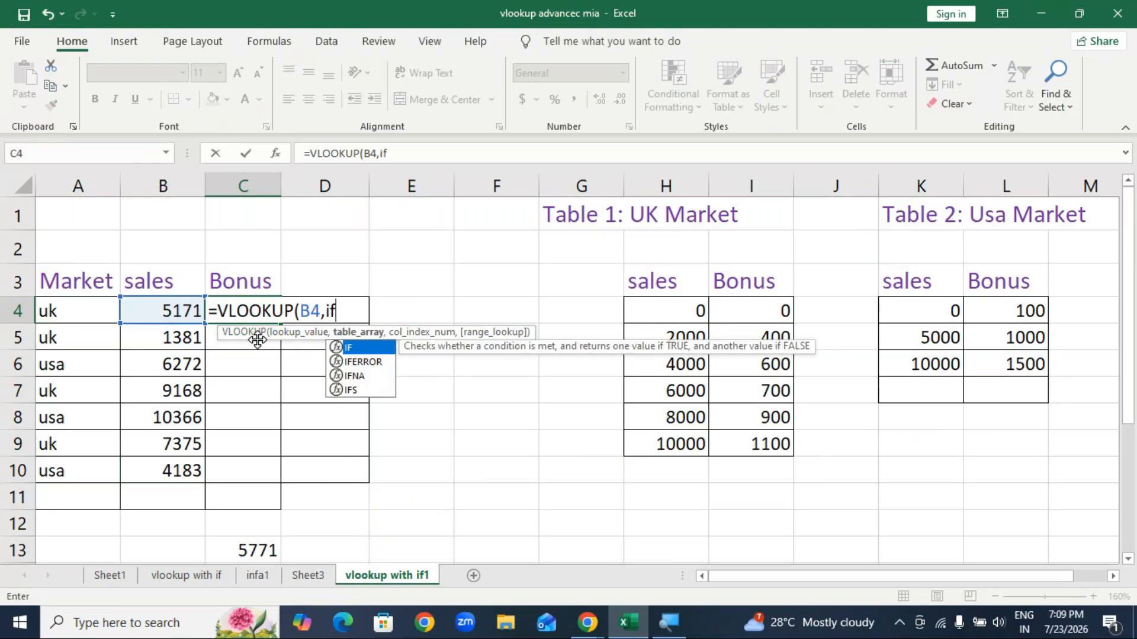
{"action": "key", "text": "Tab"}
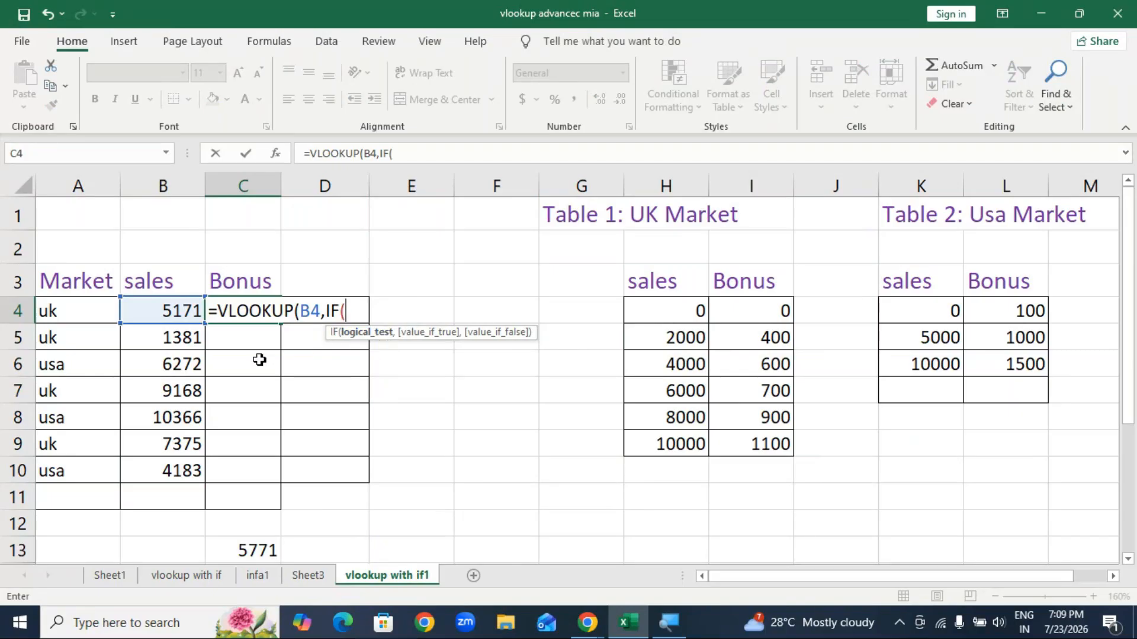
{"action": "left_click", "coordinate": [59, 312]}
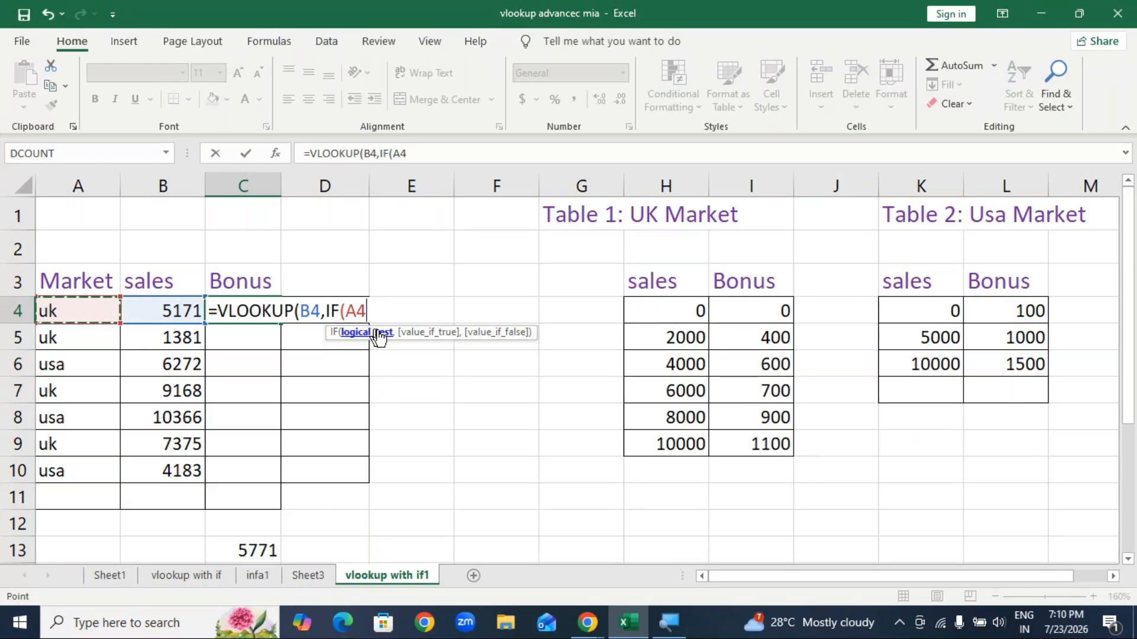
Step: Complete the IF as A4="uk", choosing H4:I9 if true and K4:L6 otherwise
{"action": "type", "text": "="}
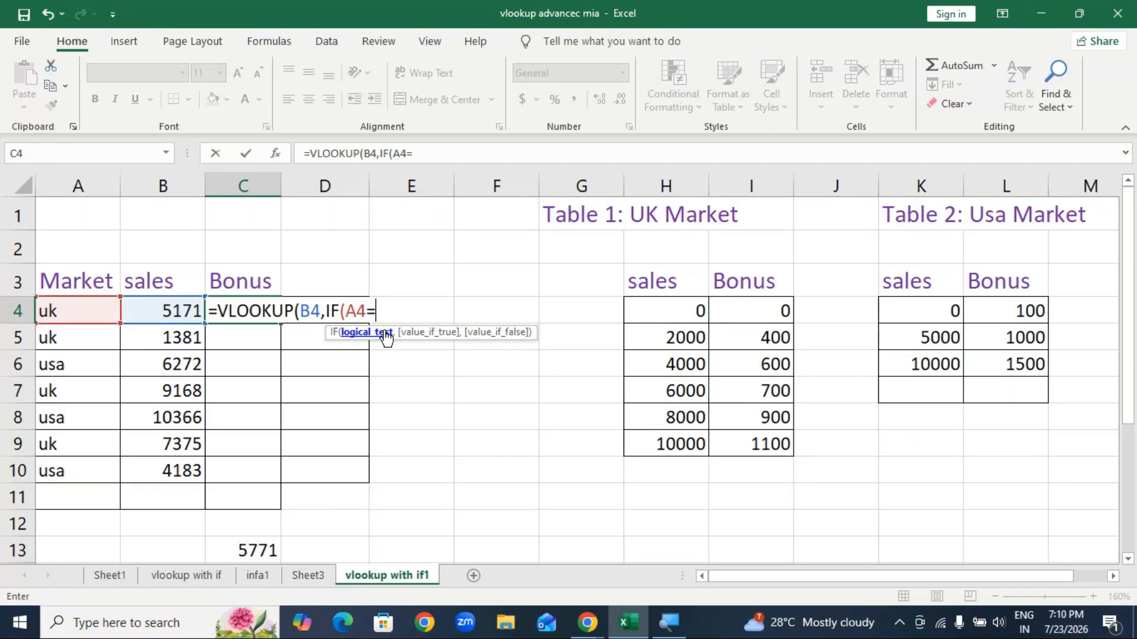
{"action": "key", "text": "BackSpace"}
{"action": "type", "text": "\"uk"}
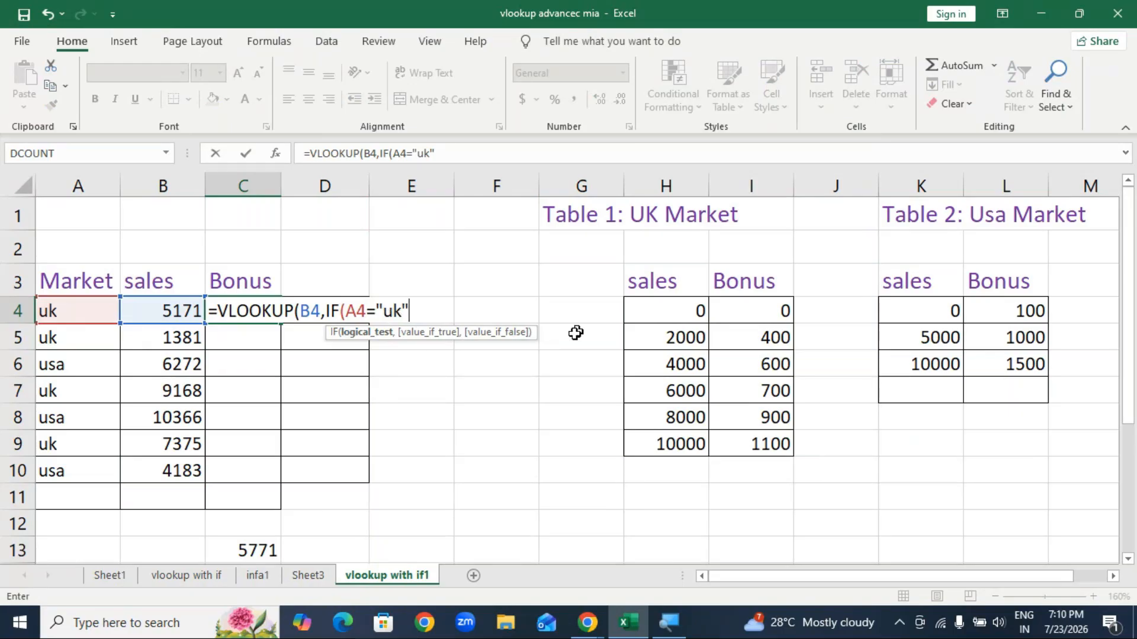
{"action": "type", "text": ","}
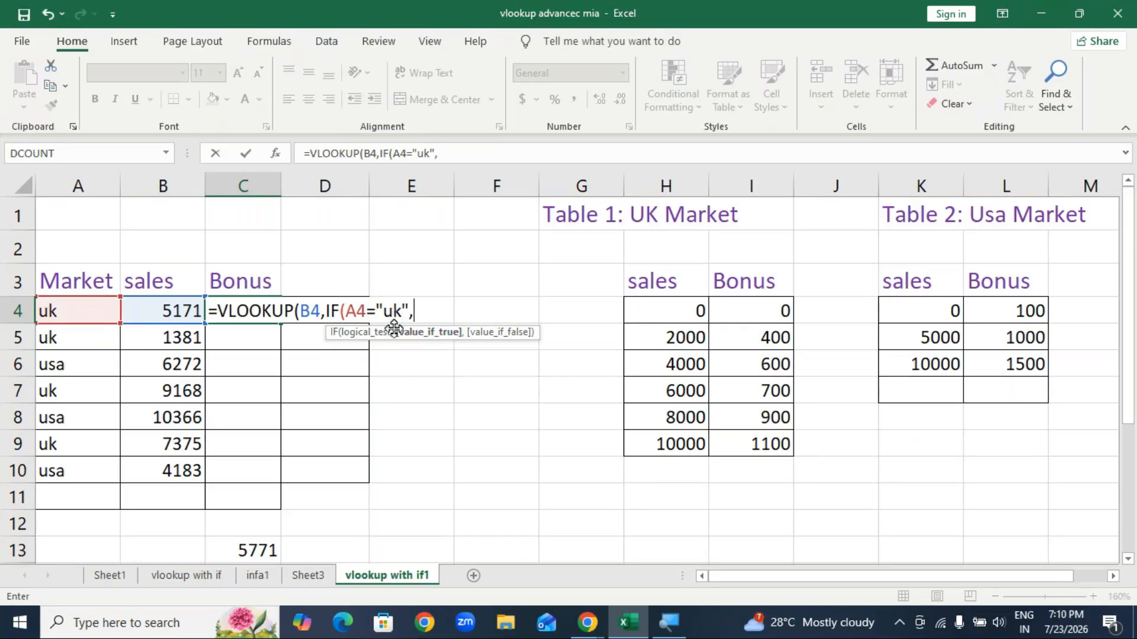
{"action": "left_click_drag", "start_coordinate": [660, 311], "coordinate": [756, 440]}
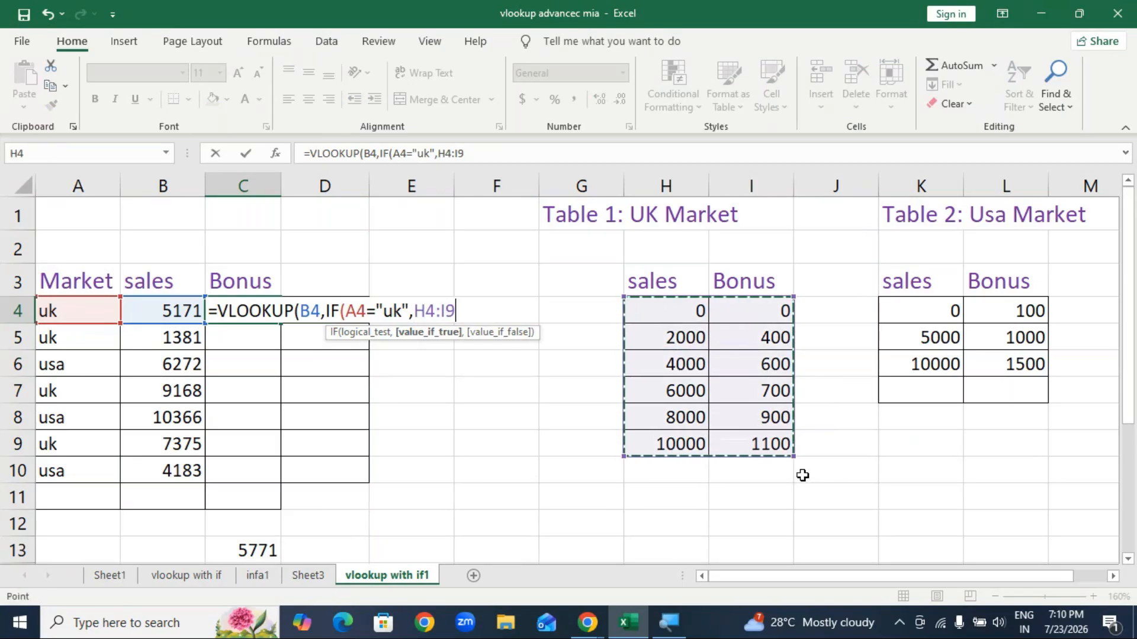
{"action": "type", "text": ","}
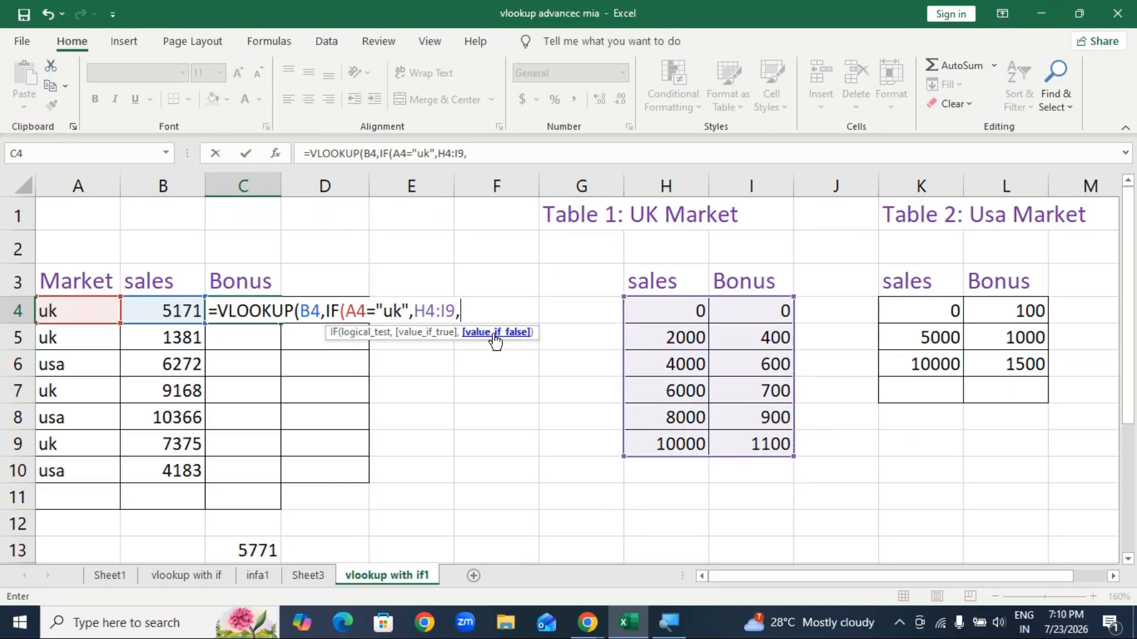
{"action": "left_click_drag", "start_coordinate": [923, 310], "coordinate": [1006, 364]}
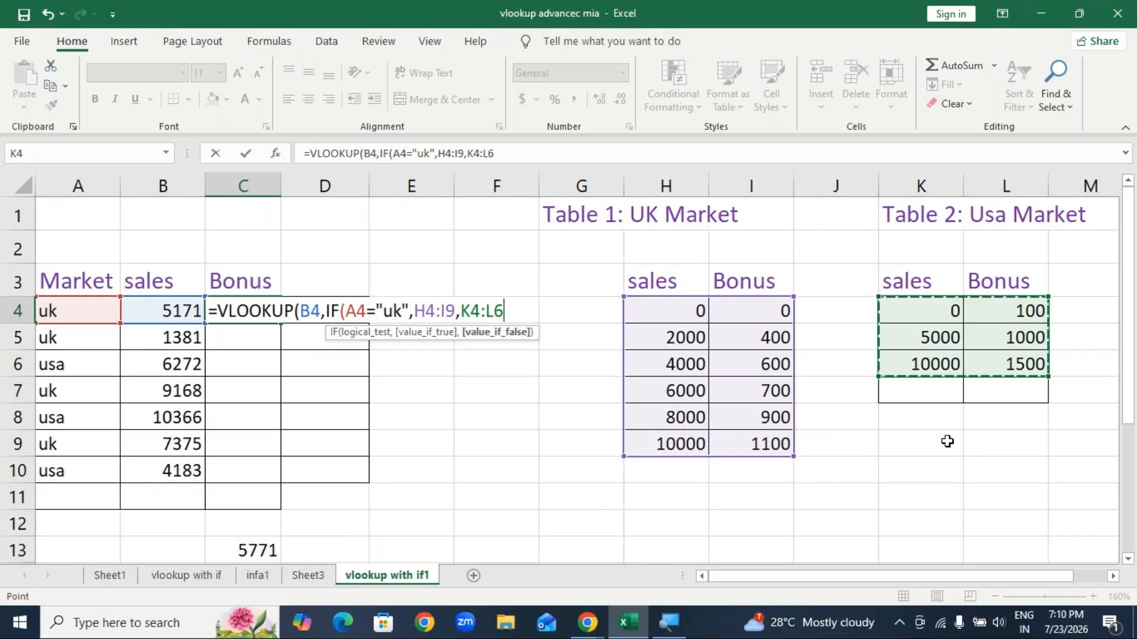
{"action": "type", "text": ")"}
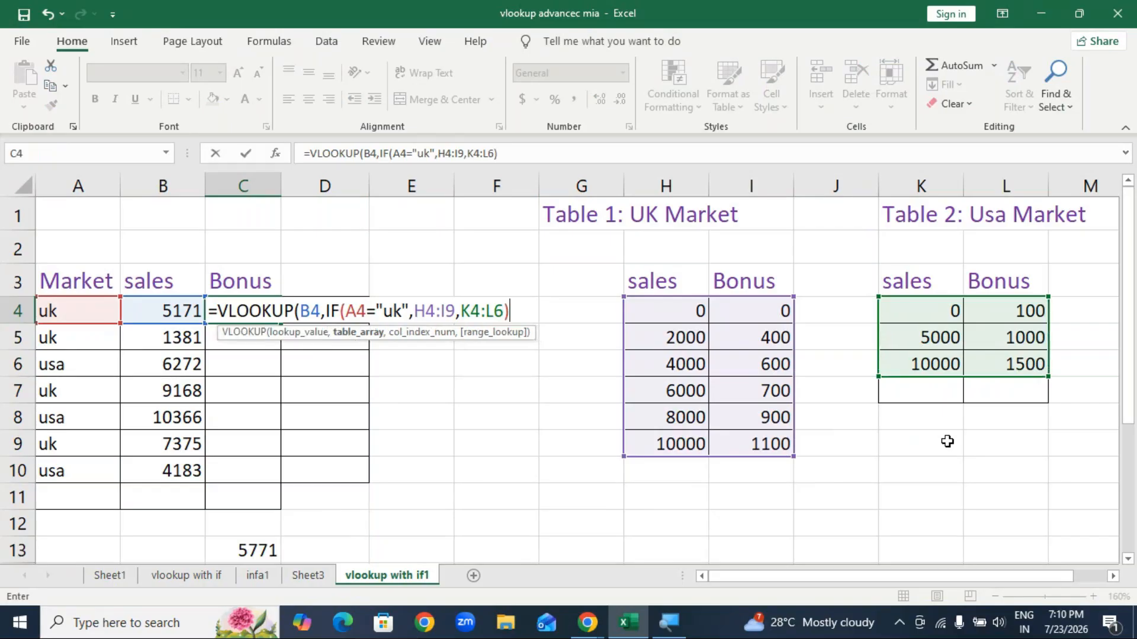
{"action": "type", "text": ","}
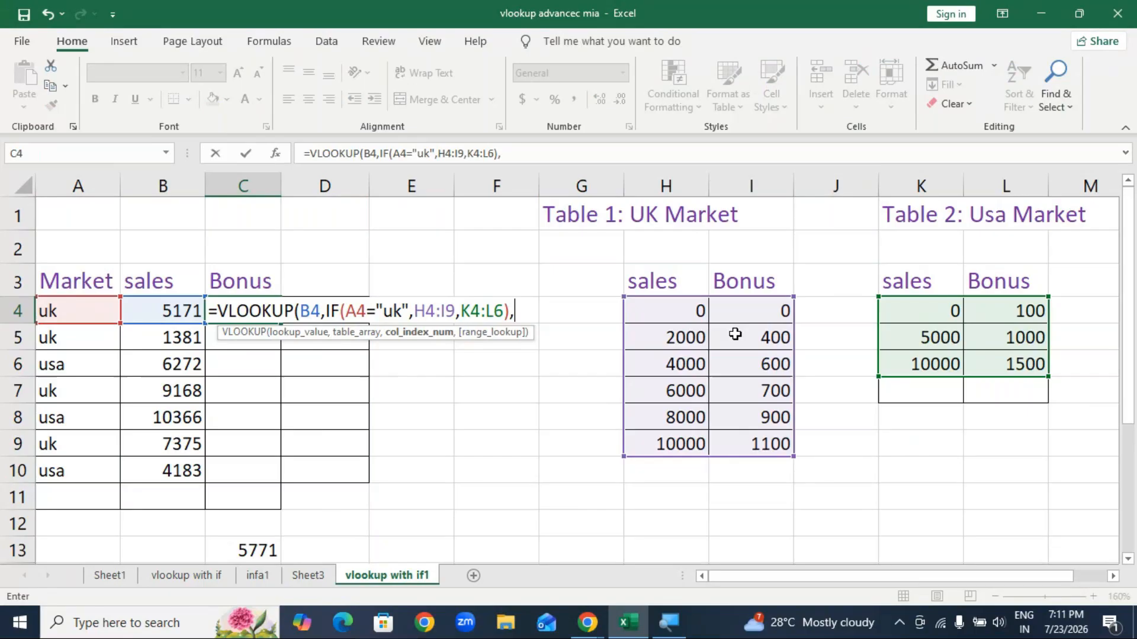
Step: Add column 2 and match type 1 and enter the formula, returning a 600 bonus
{"action": "type", "text": "2,"}
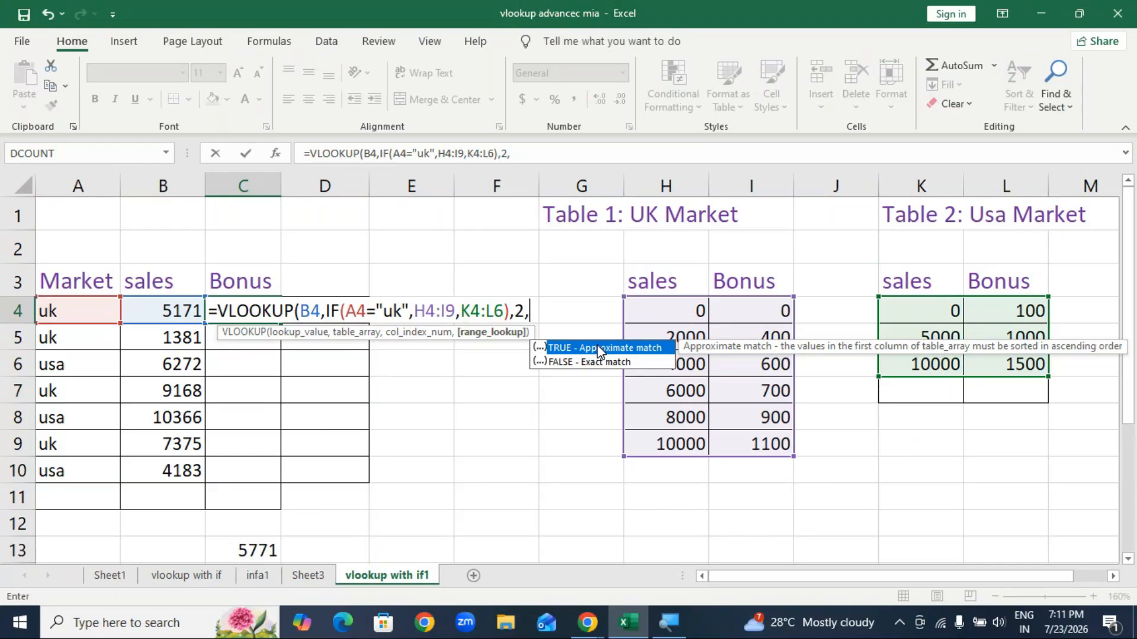
{"action": "type", "text": "1"}
{"action": "type", "text": ")"}
{"action": "key", "text": "Return"}
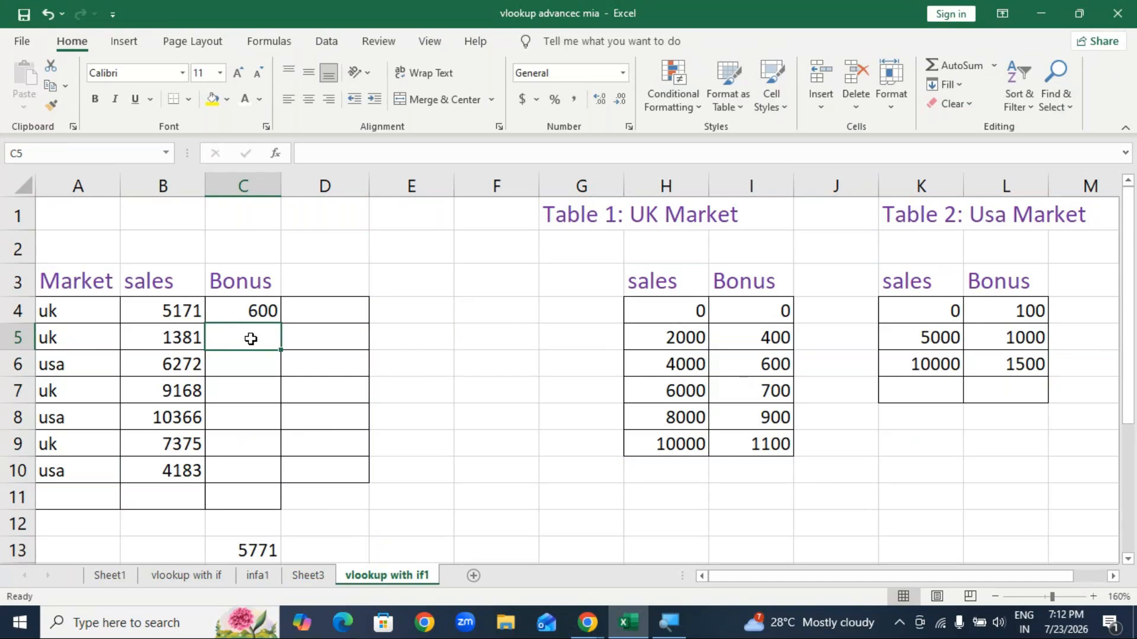
Step: Start C5's formula as =VLOOKUP(B5,IF(A5="uk", using the function suggestions
{"action": "type", "text": "=vl"}
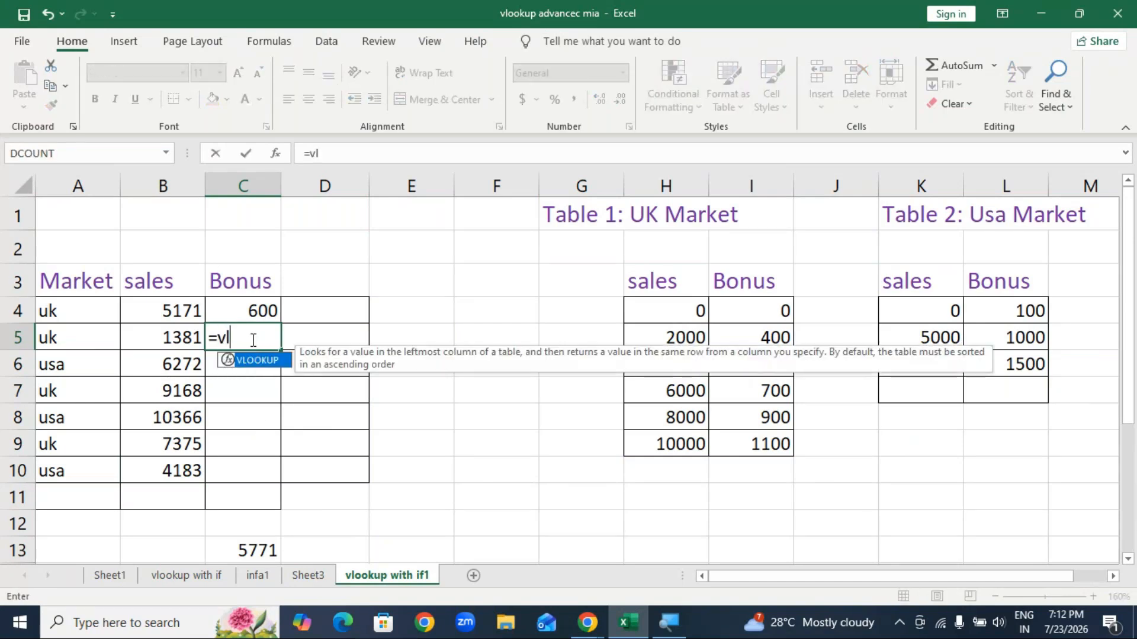
{"action": "type", "text": "o"}
{"action": "key", "text": "Tab"}
{"action": "left_click", "coordinate": [196, 343]}
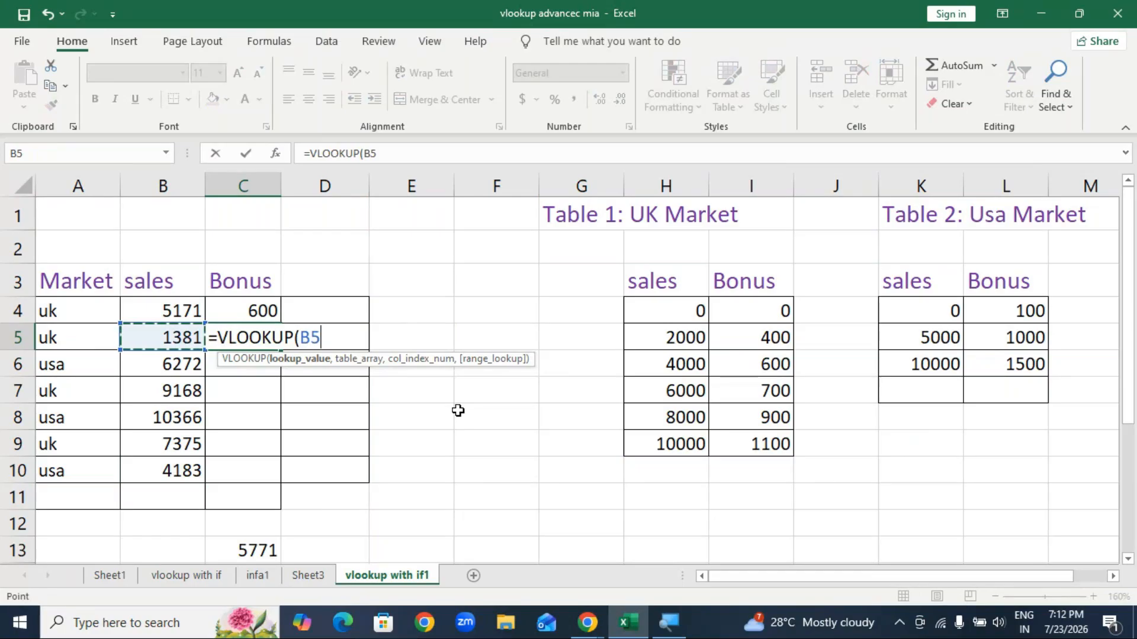
{"action": "type", "text": ","}
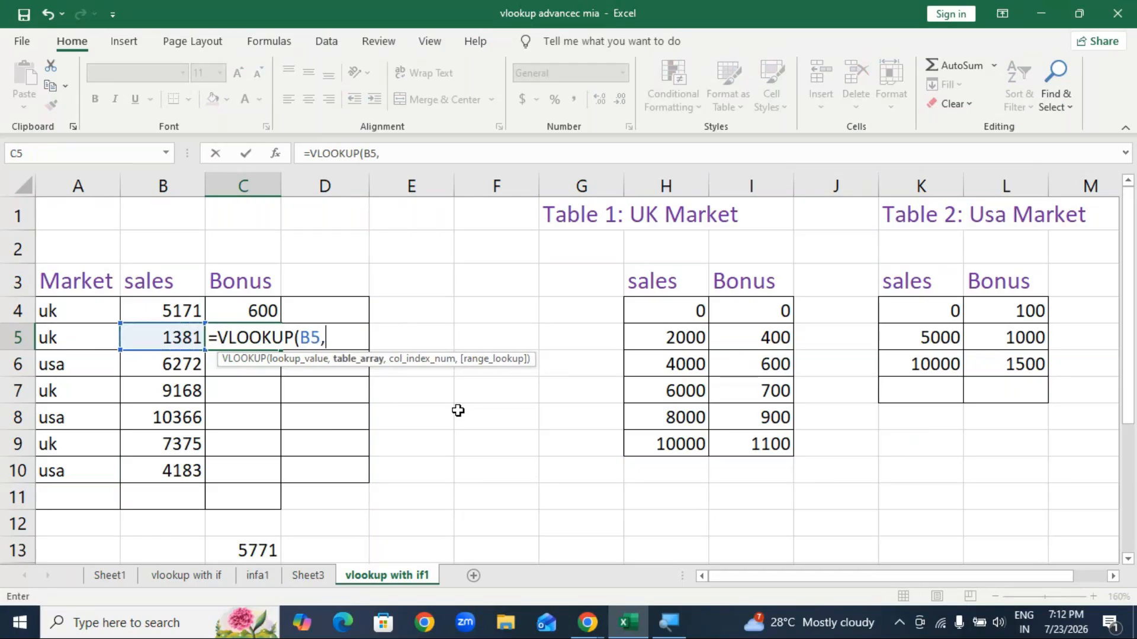
{"action": "type", "text": "if"}
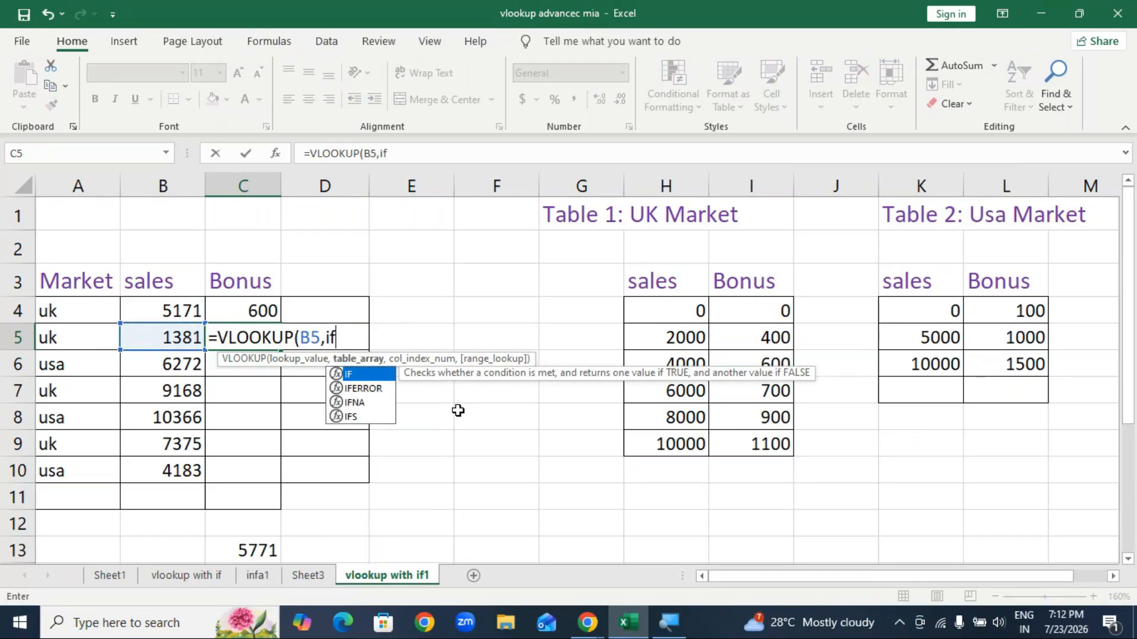
{"action": "key", "text": "Tab"}
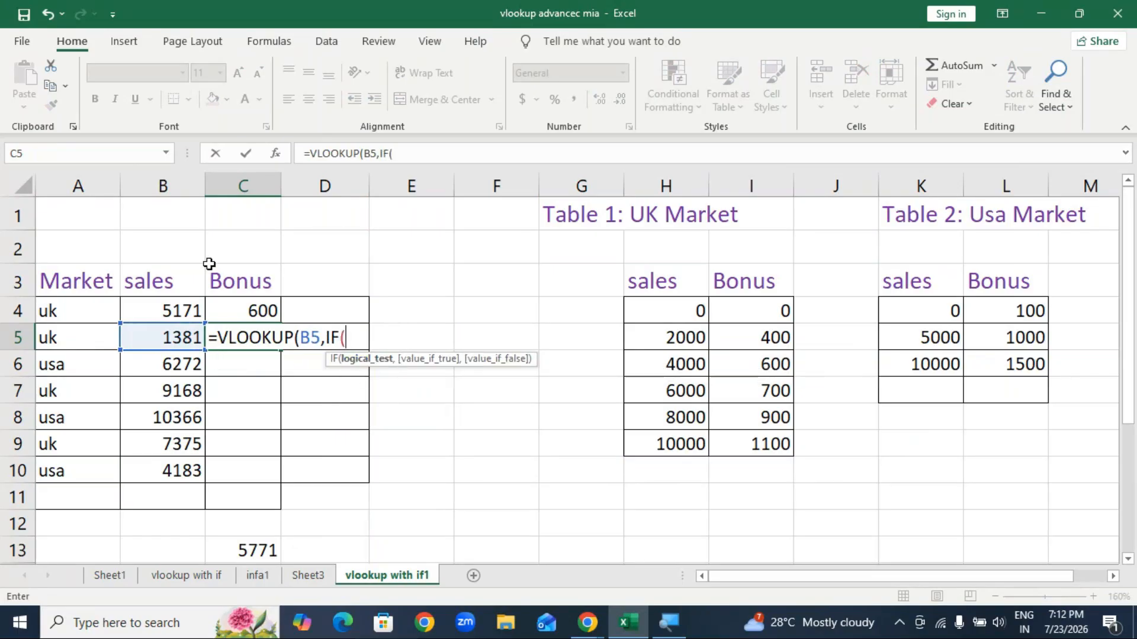
{"action": "left_click", "coordinate": [68, 339]}
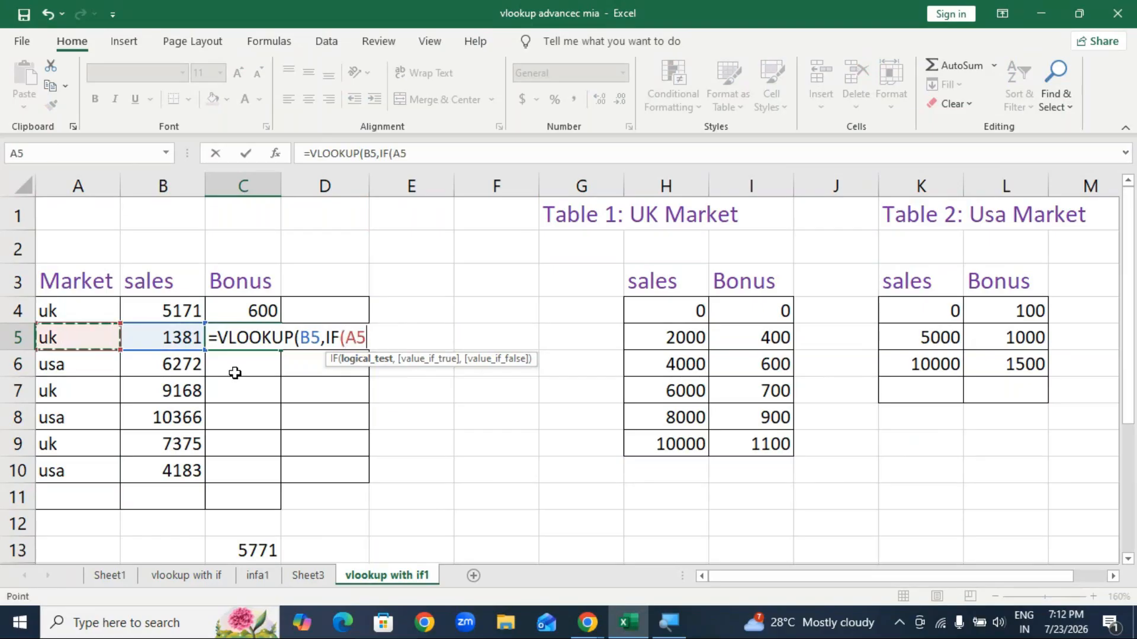
{"action": "type", "text": "="}
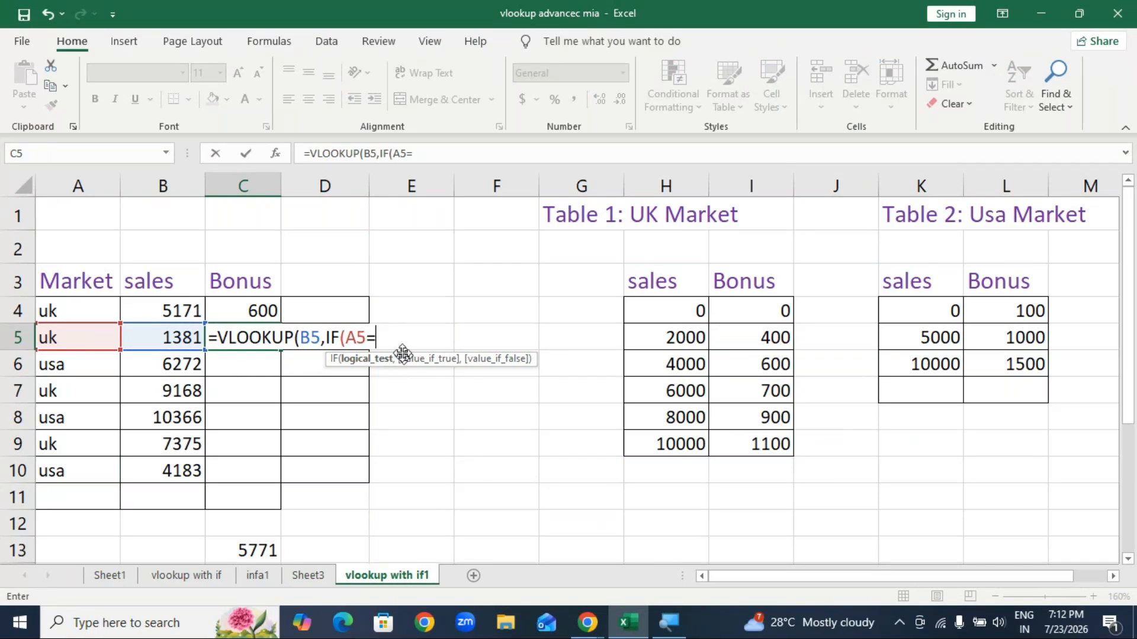
{"action": "type", "text": "\"uk\","}
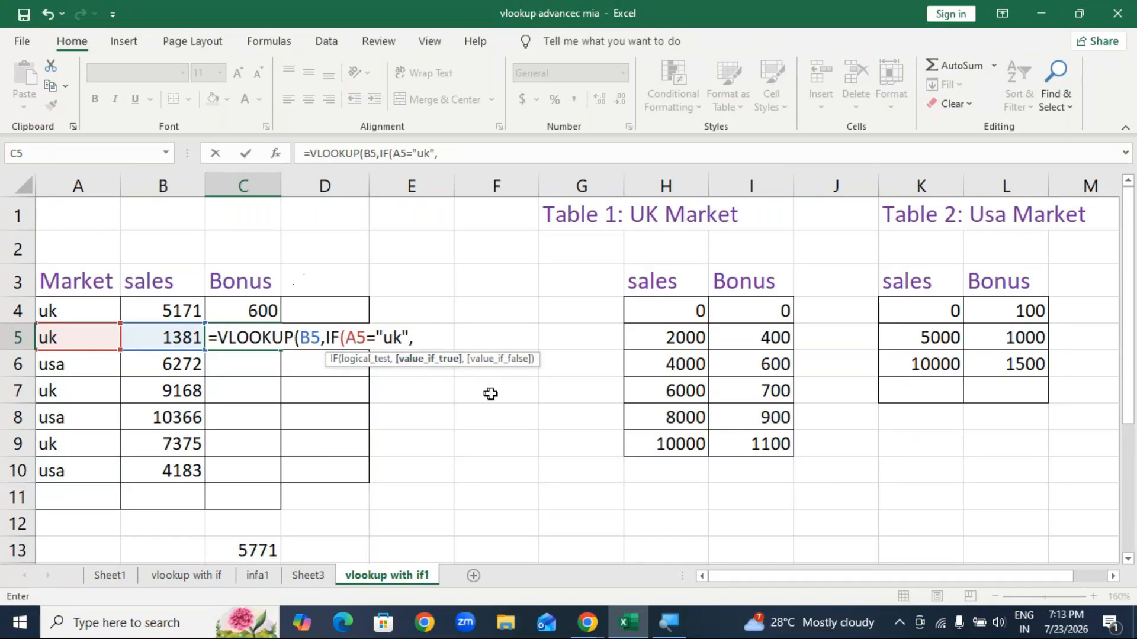
Step: Finish C5 with tables H4:I9 and K4:L6, column 2 and TRUE, returning a 0 bonus
{"action": "left_click_drag", "start_coordinate": [671, 311], "coordinate": [762, 440]}
{"action": "type", "text": ","}
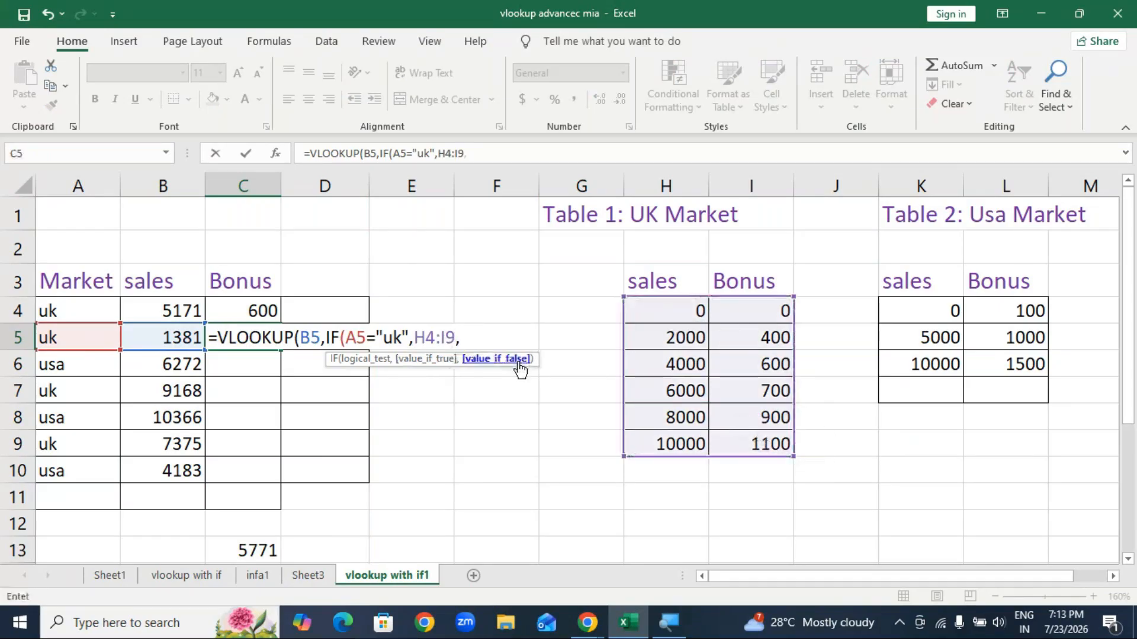
{"action": "left_click_drag", "start_coordinate": [917, 317], "coordinate": [989, 366]}
{"action": "type", "text": ")"}
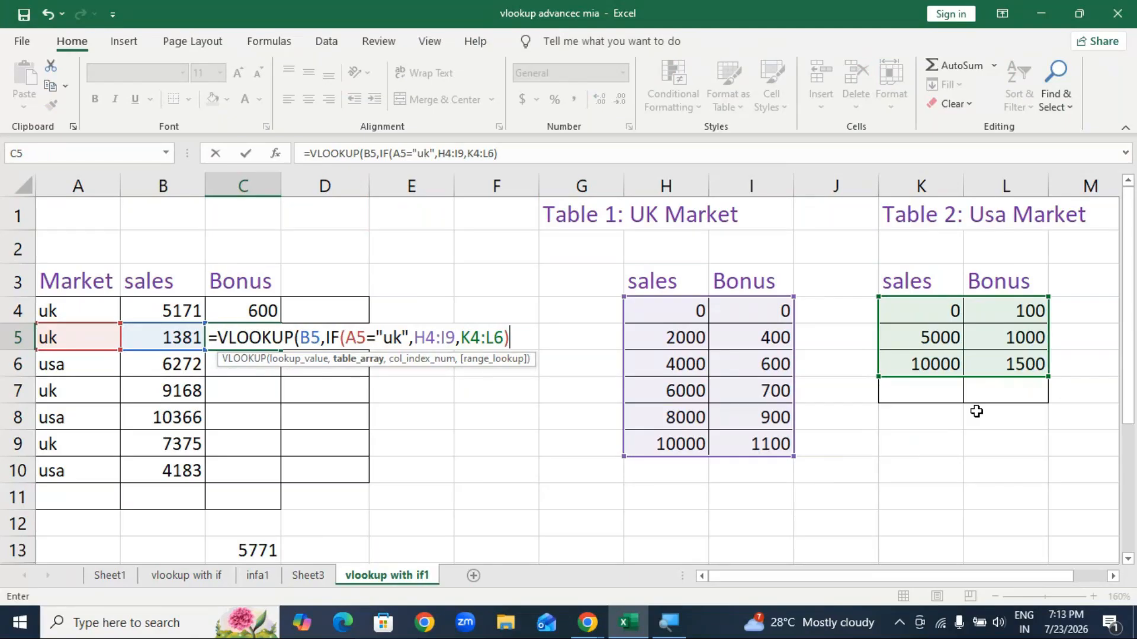
{"action": "type", "text": ","}
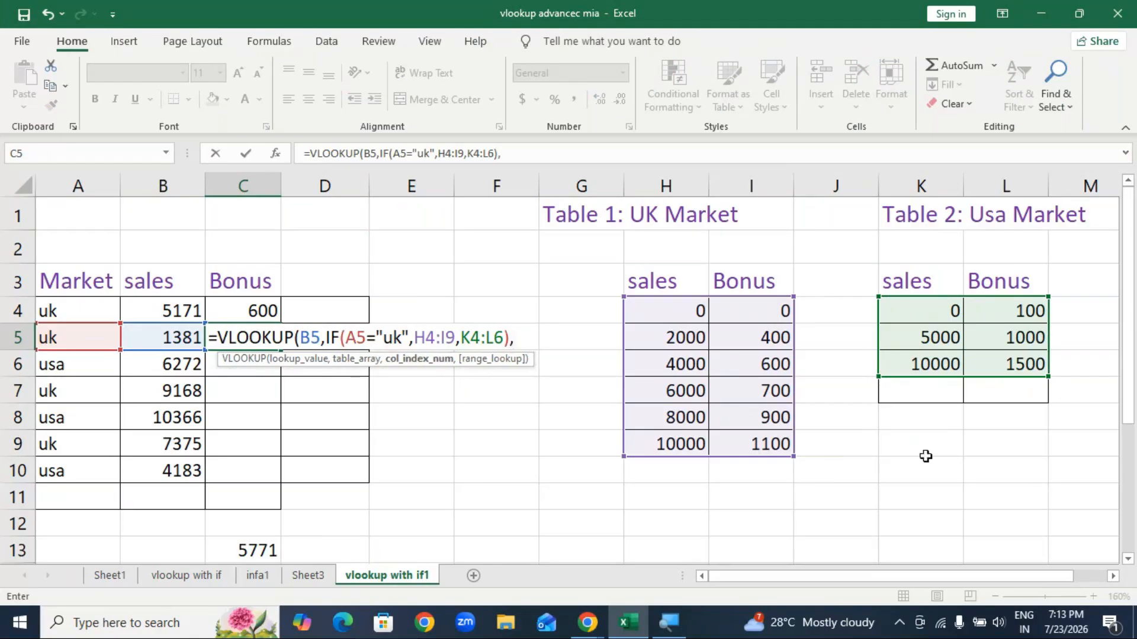
{"action": "type", "text": "2,"}
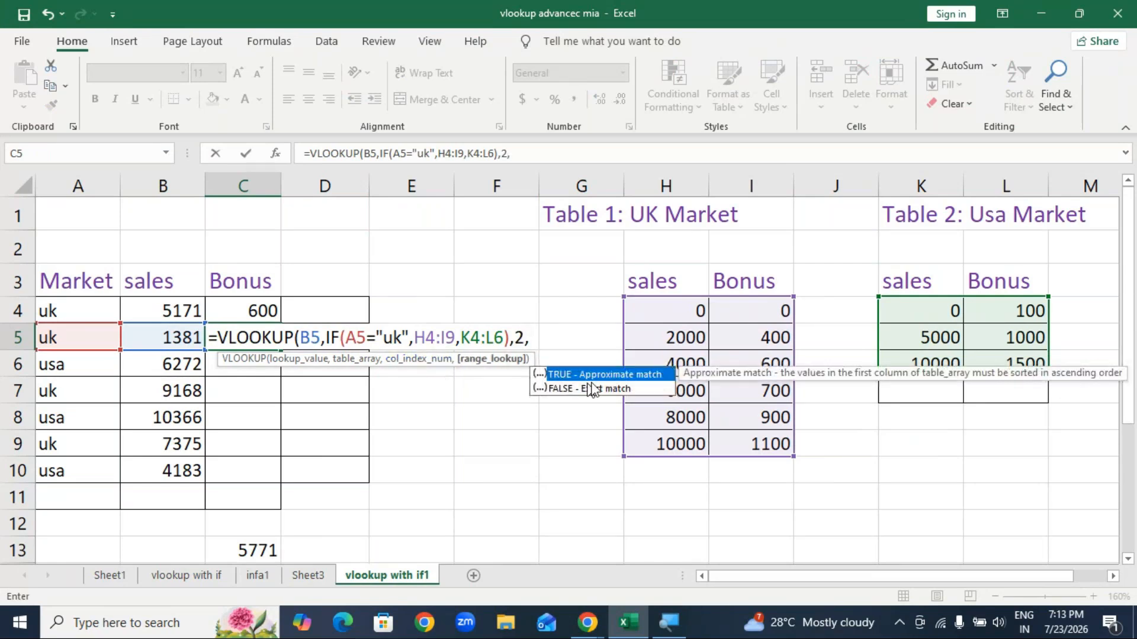
{"action": "double_click", "coordinate": [605, 373]}
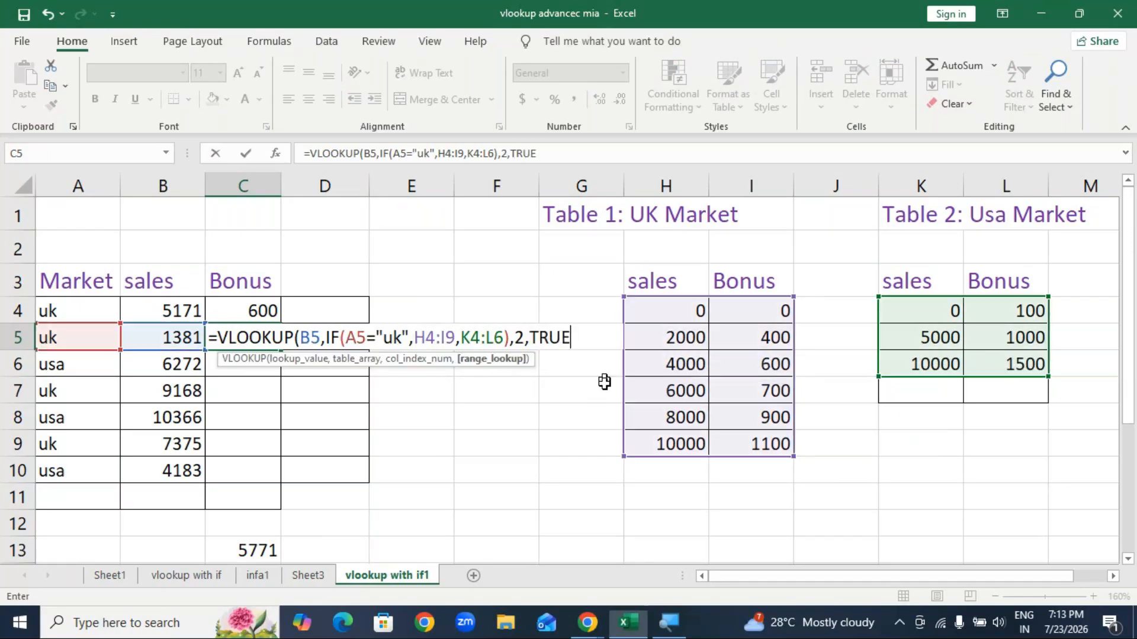
{"action": "type", "text": ")"}
{"action": "key", "text": "Return"}
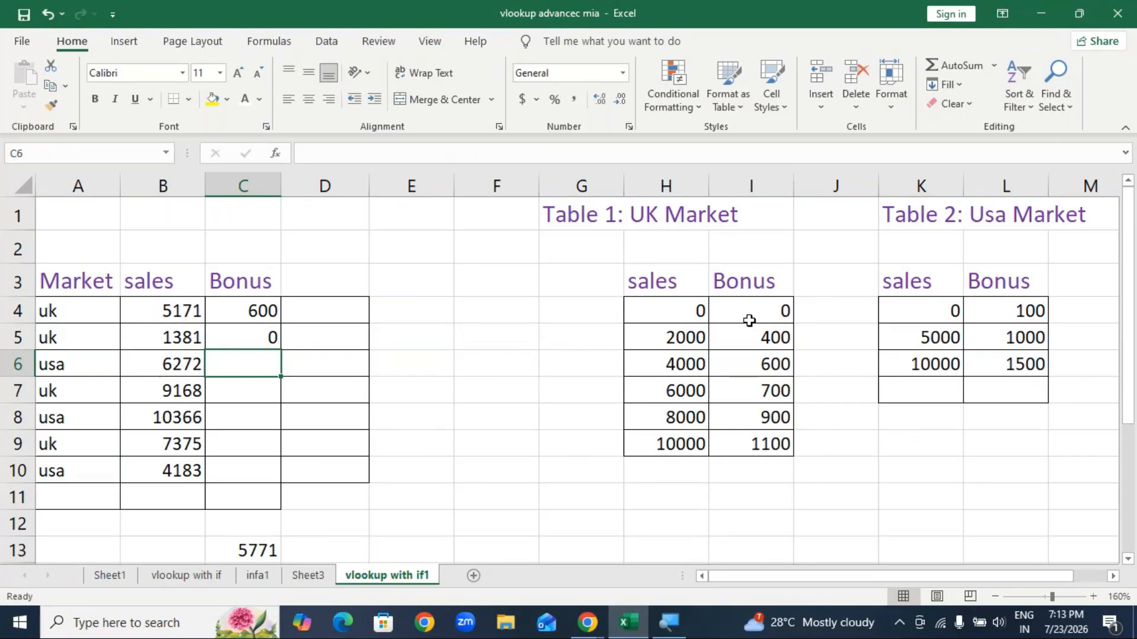
{"action": "left_click", "coordinate": [270, 337]}
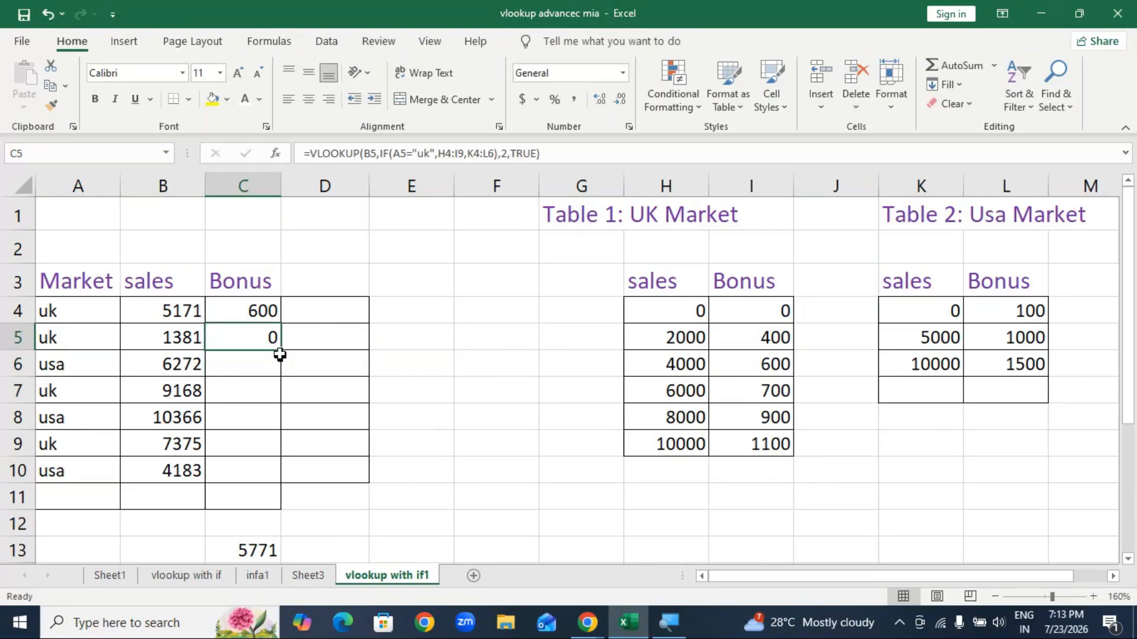
Step: Fill C5's formula down to C10 and inspect the shifted ranges behind #N/A in C8, C9 and C10
{"action": "left_click_drag", "start_coordinate": [280, 352], "coordinate": [271, 477]}
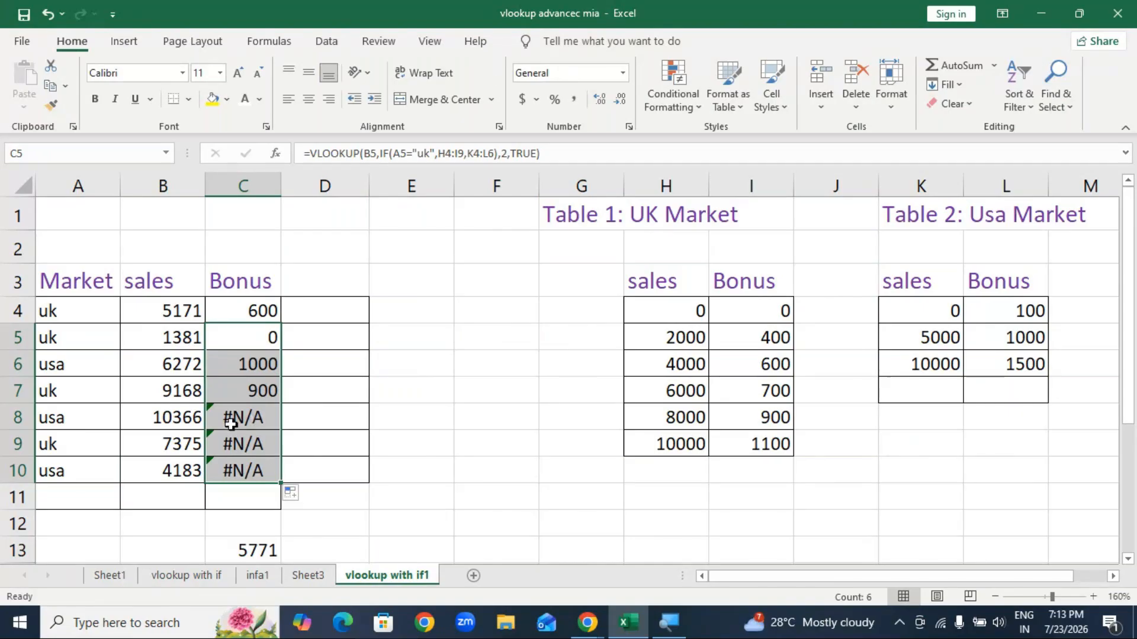
{"action": "left_click", "coordinate": [265, 424]}
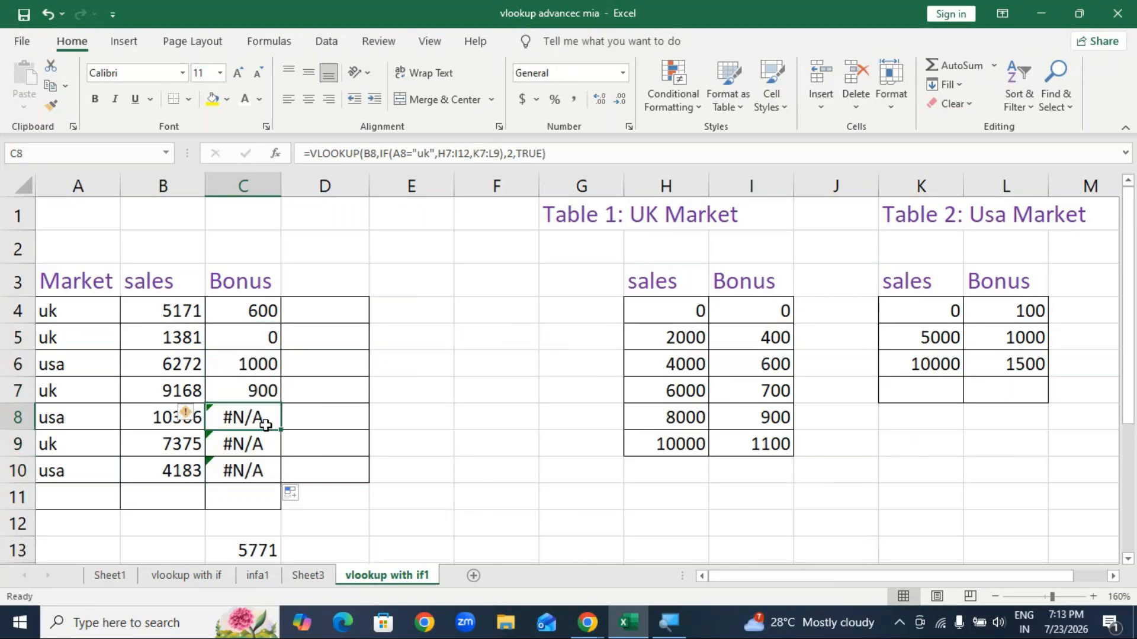
{"action": "double_click", "coordinate": [266, 424]}
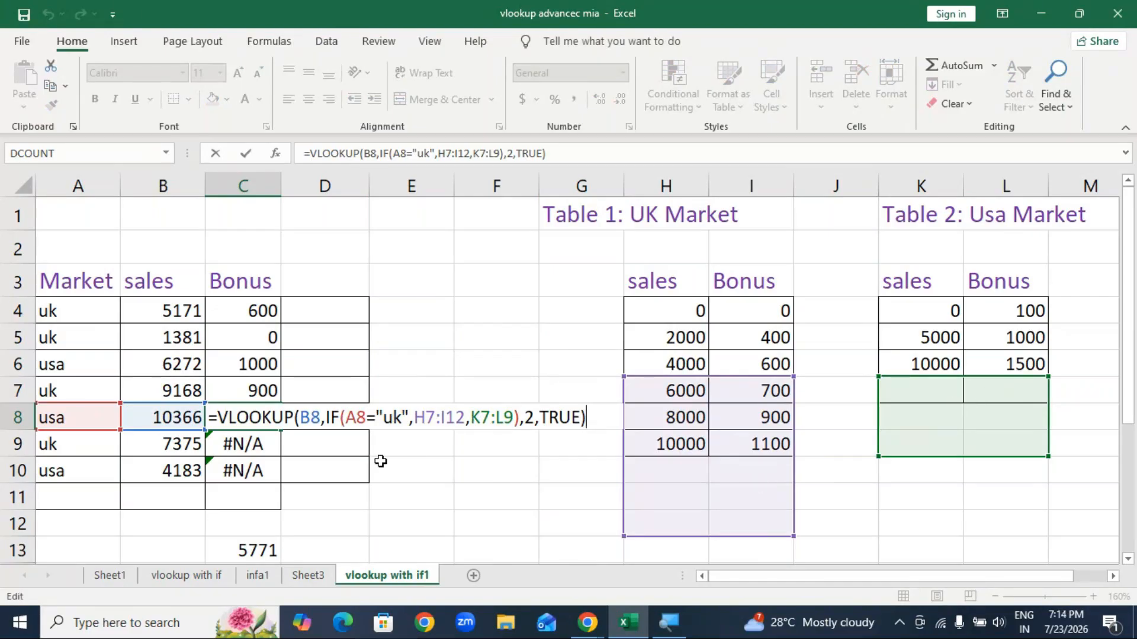
{"action": "key", "text": "ctrl+Return"}
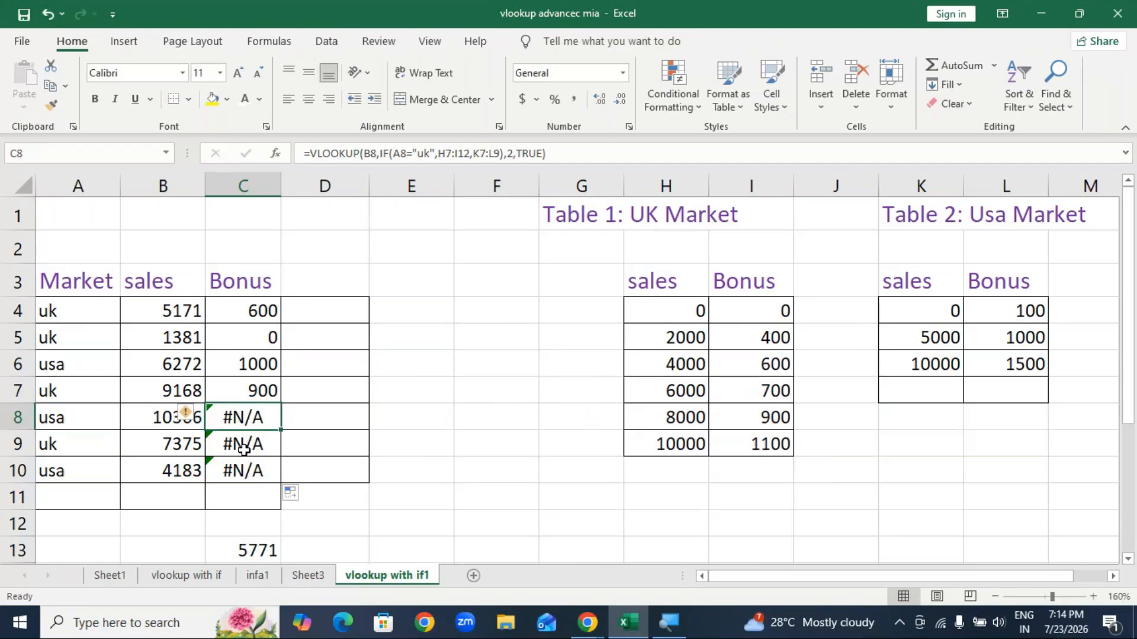
{"action": "double_click", "coordinate": [239, 455]}
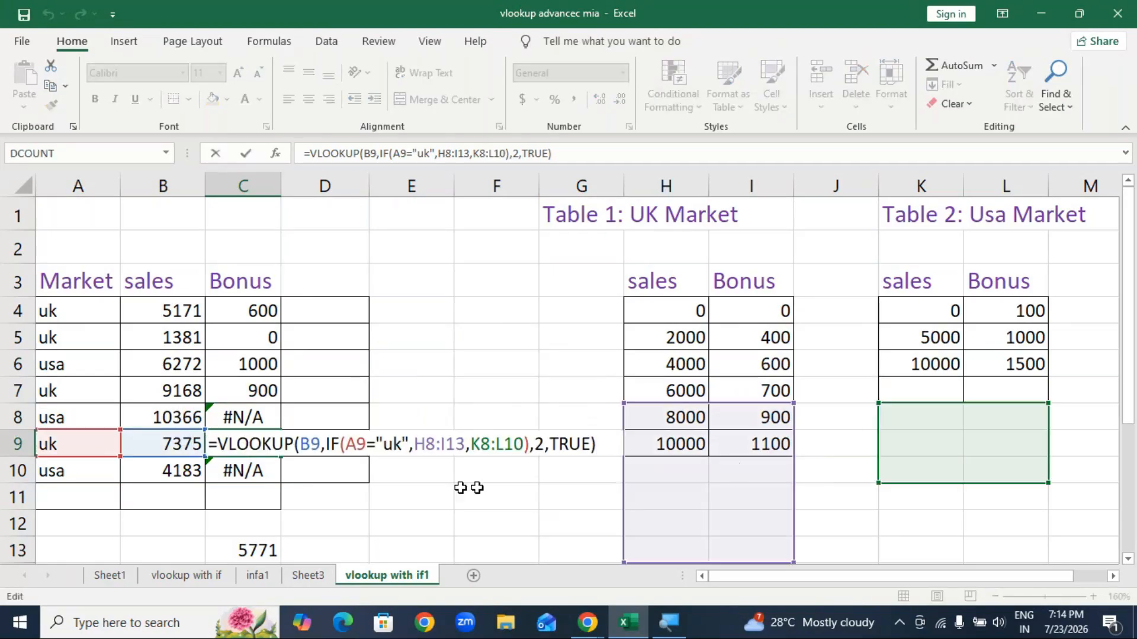
{"action": "key", "text": "Return"}
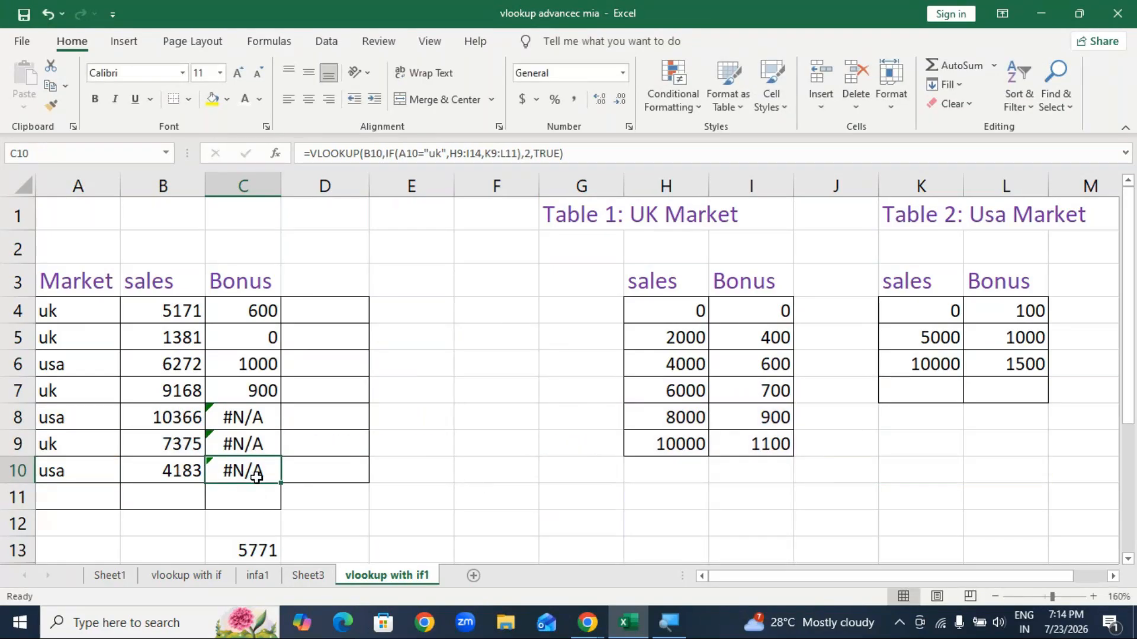
{"action": "double_click", "coordinate": [256, 477]}
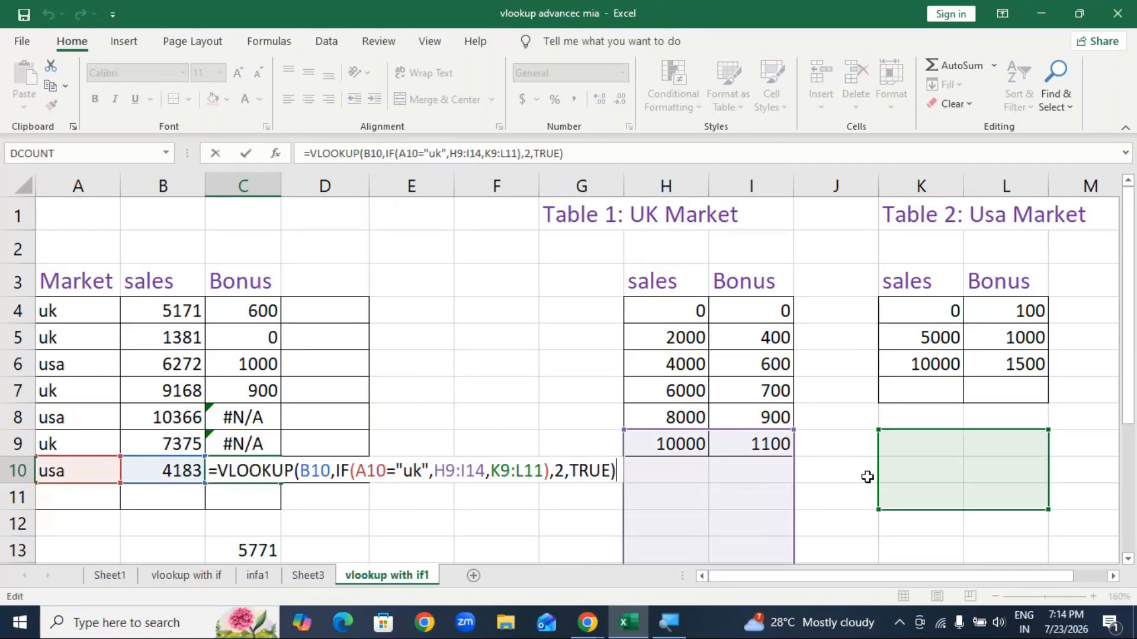
{"action": "key", "text": "Escape"}
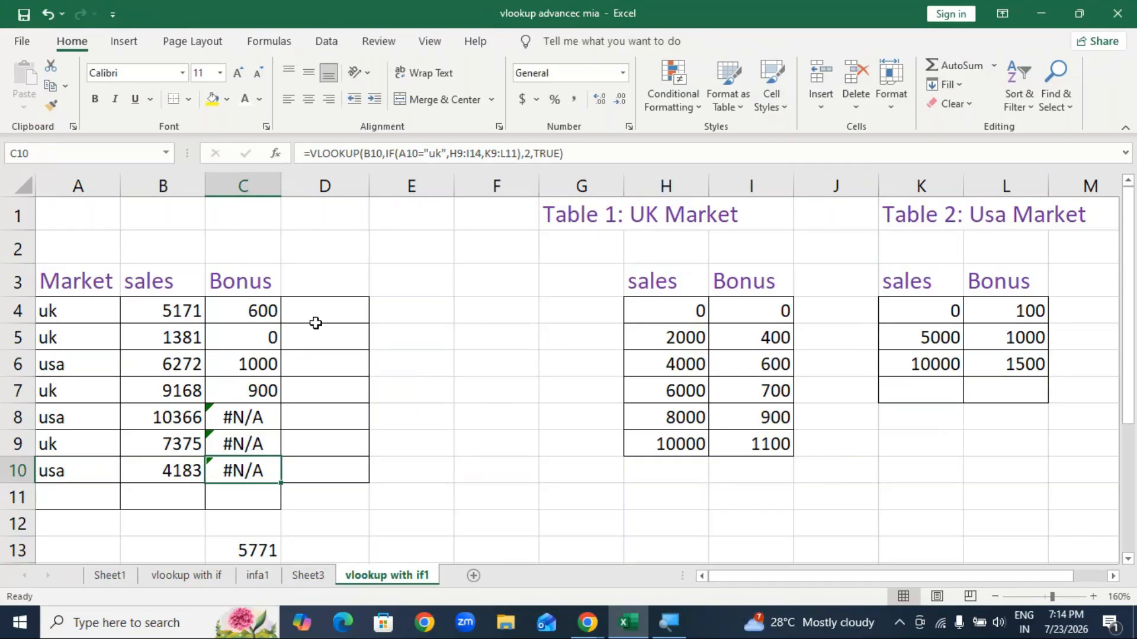
Step: Lock C4's table ranges as $H$4:$I$9 and $K$4:$L$6, then fill it down to C10
{"action": "double_click", "coordinate": [239, 315]}
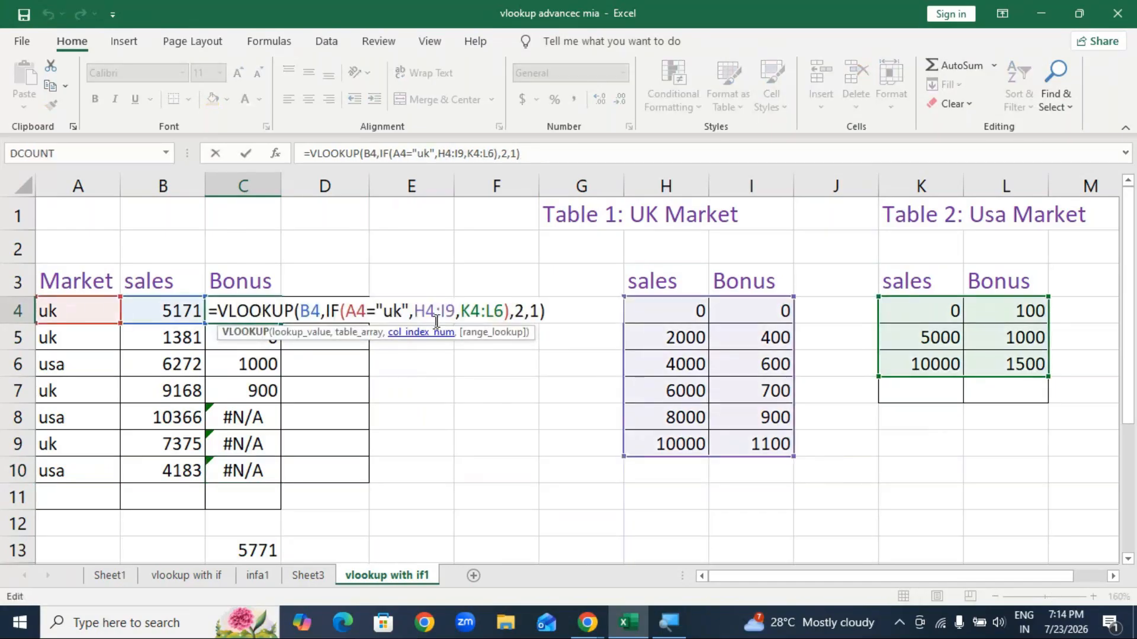
{"action": "left_click_drag", "start_coordinate": [418, 313], "coordinate": [456, 311]}
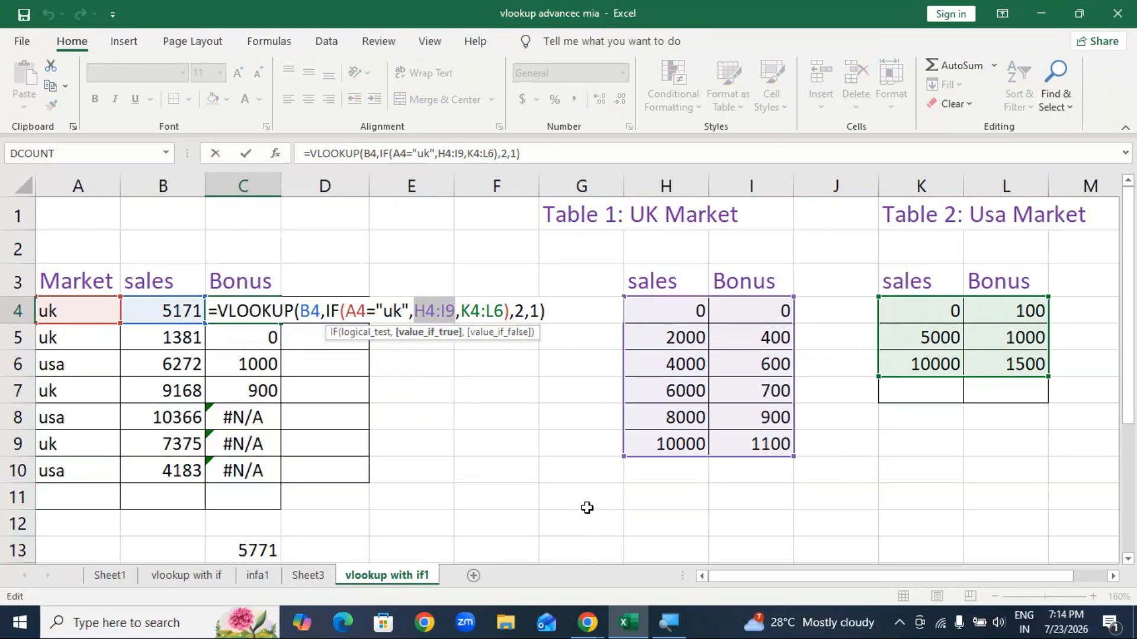
{"action": "key", "text": "F4"}
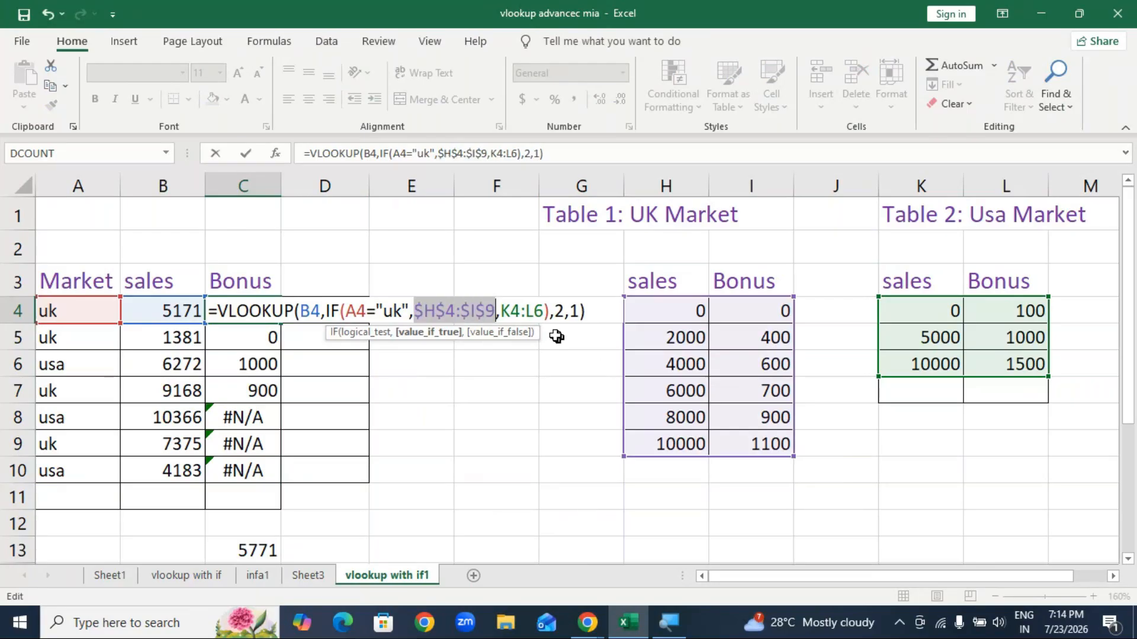
{"action": "left_click_drag", "start_coordinate": [502, 310], "coordinate": [543, 311]}
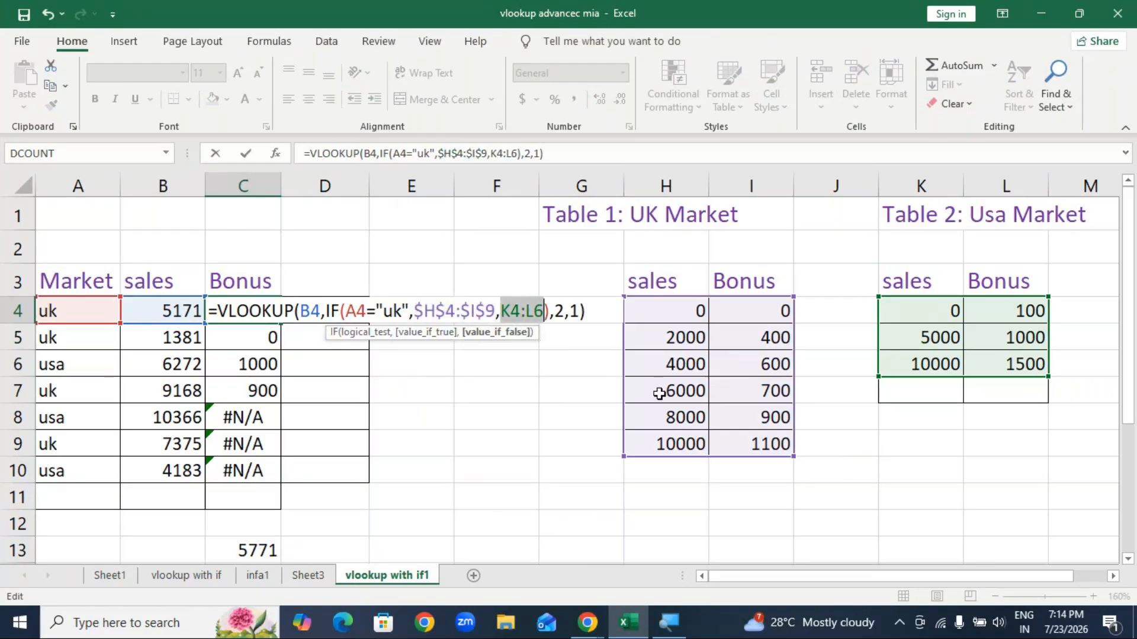
{"action": "key", "text": "F4"}
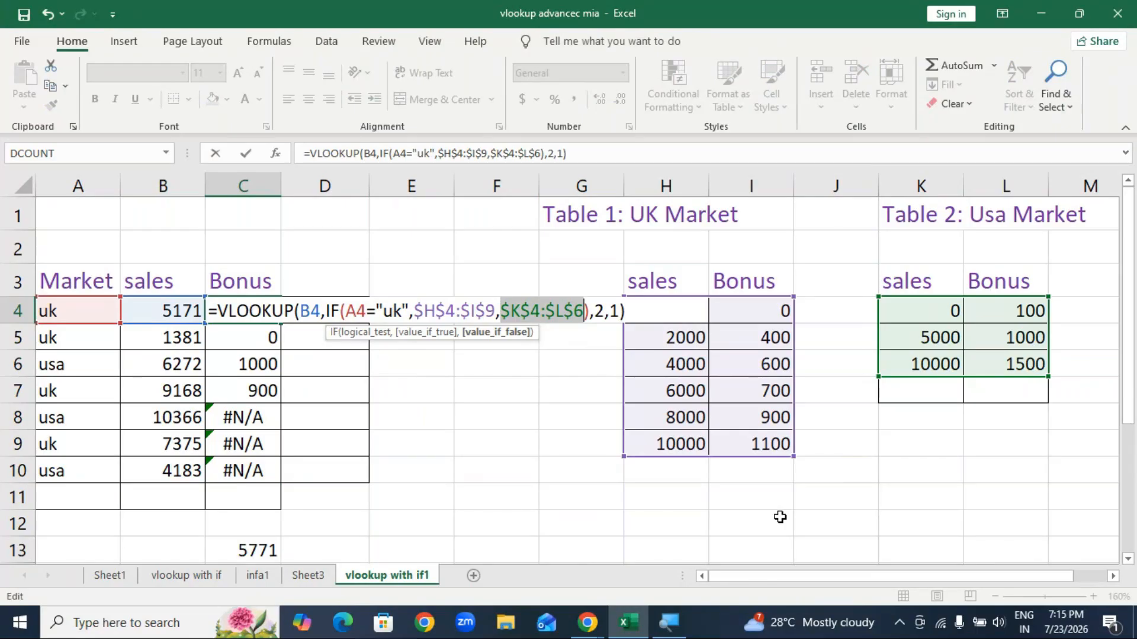
{"action": "key", "text": "Escape"}
{"action": "key", "text": "ctrl+Return"}
{"action": "left_click_drag", "start_coordinate": [281, 323], "coordinate": [281, 485]}
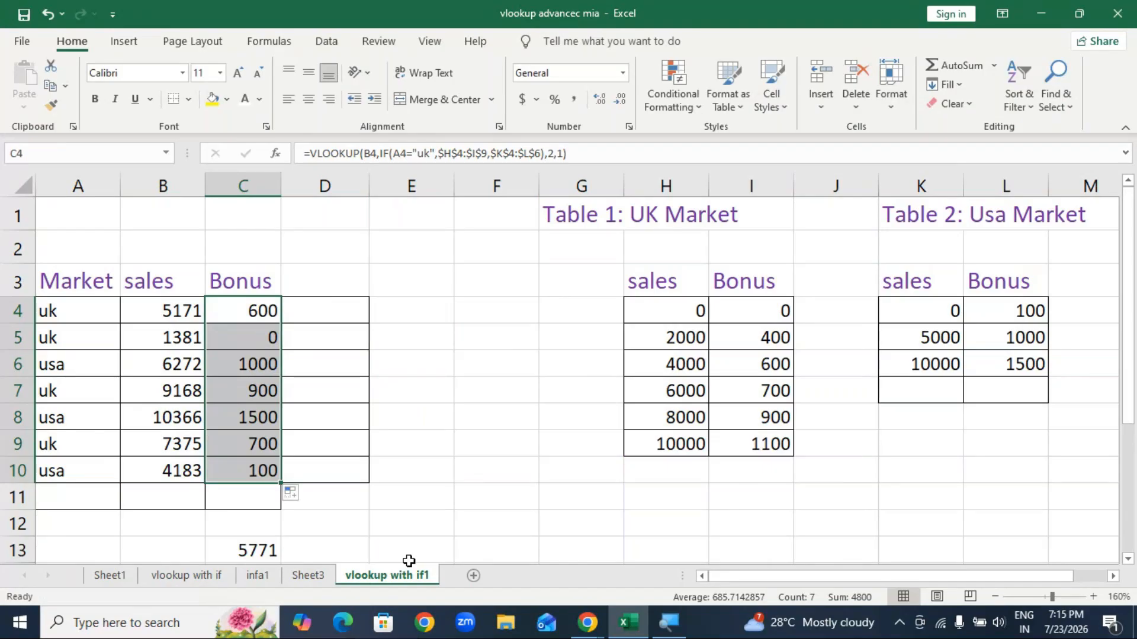
{"action": "left_click", "coordinate": [250, 309]}
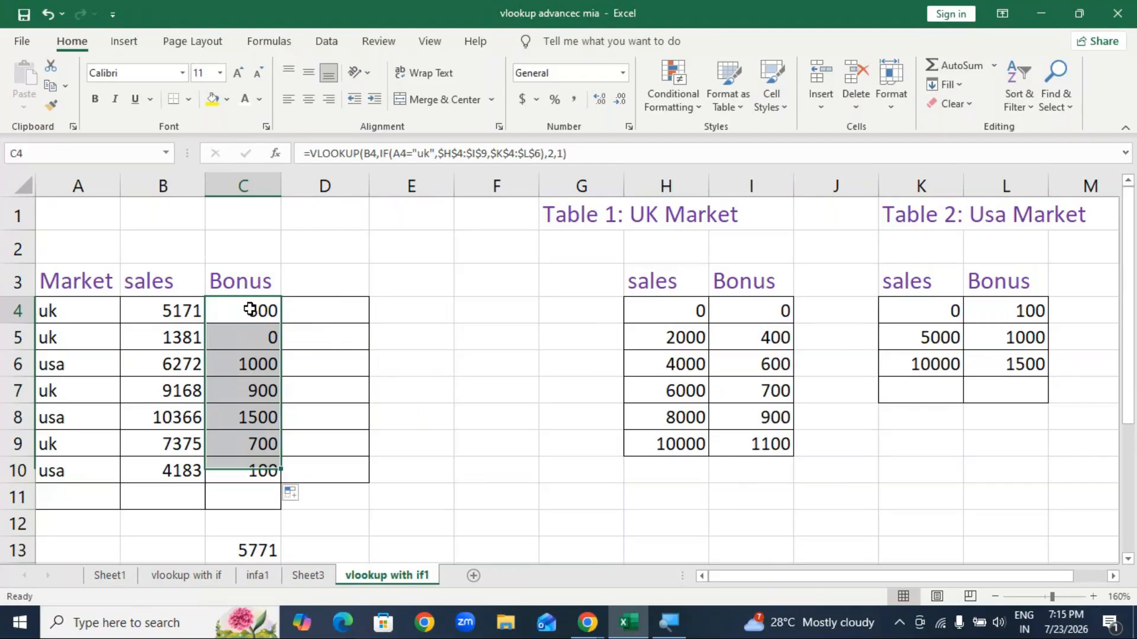
Step: Clear C4:C10 and start C4's formula as =VLOOKUP(B4,IF(A4="uk",
{"action": "key", "text": "Delete"}
{"action": "type", "text": "="}
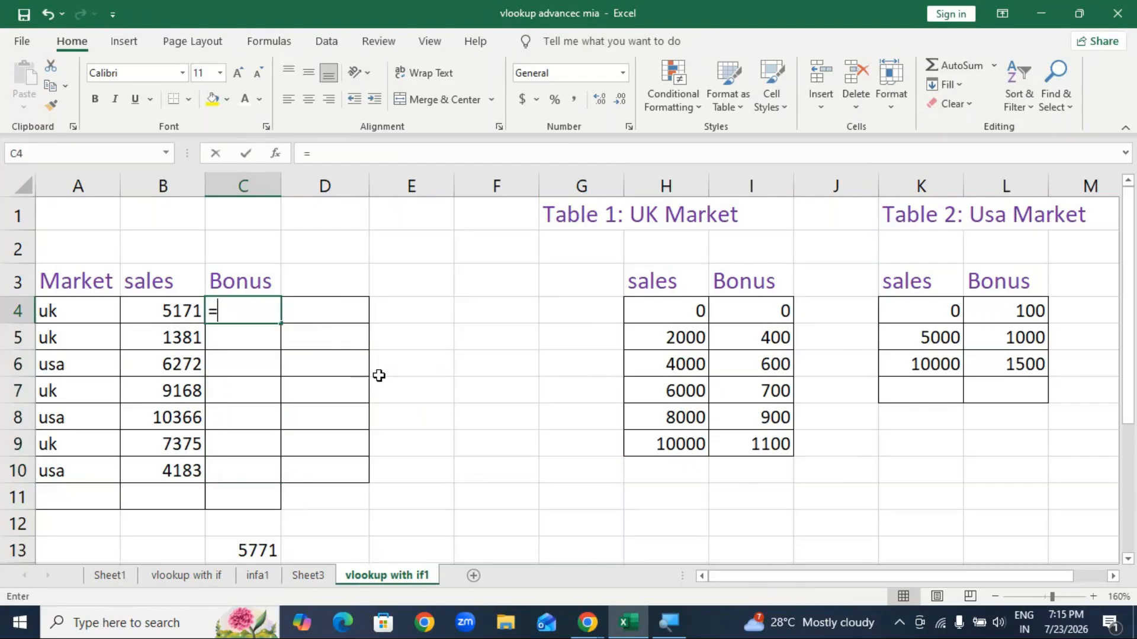
{"action": "type", "text": "vlo"}
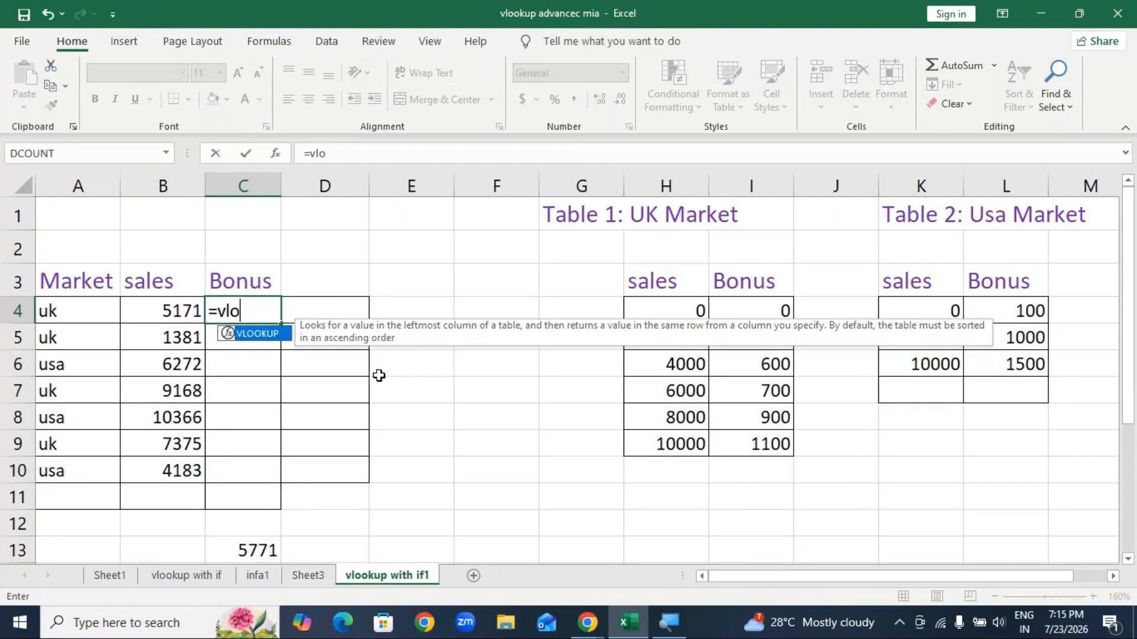
{"action": "key", "text": "Tab"}
{"action": "left_click", "coordinate": [170, 314]}
{"action": "type", "text": ",if"}
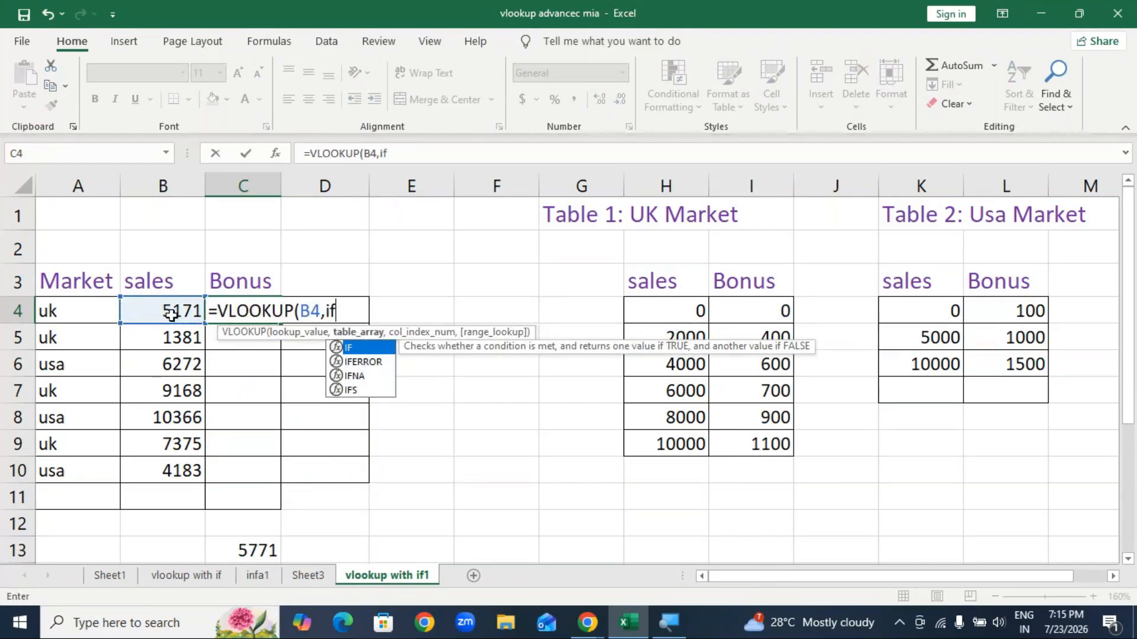
{"action": "key", "text": "Tab"}
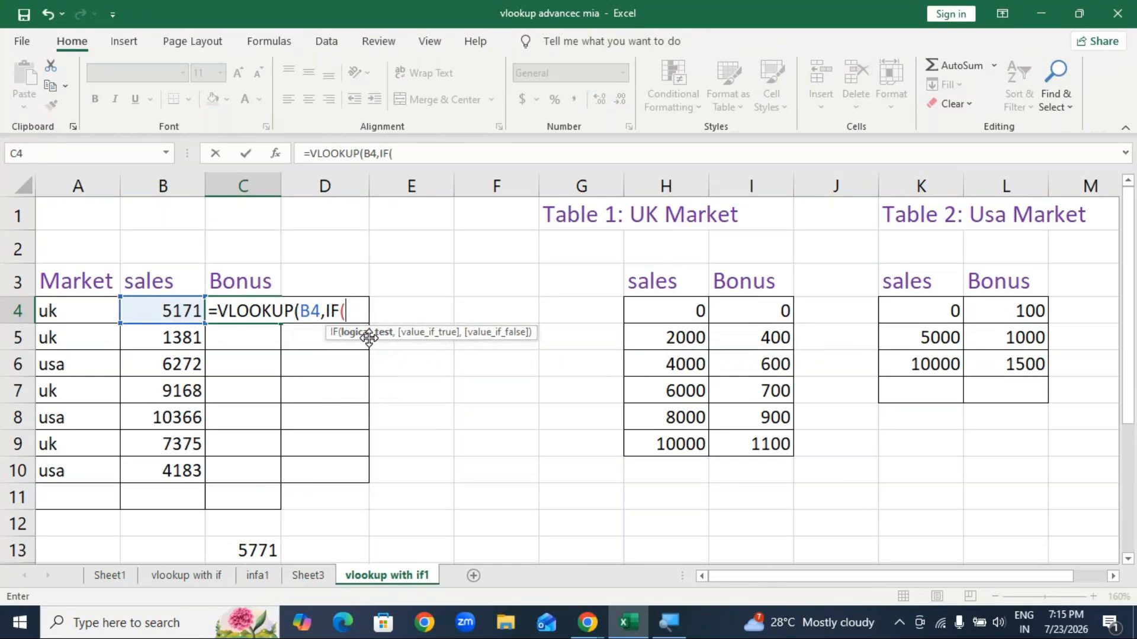
{"action": "left_click", "coordinate": [74, 317]}
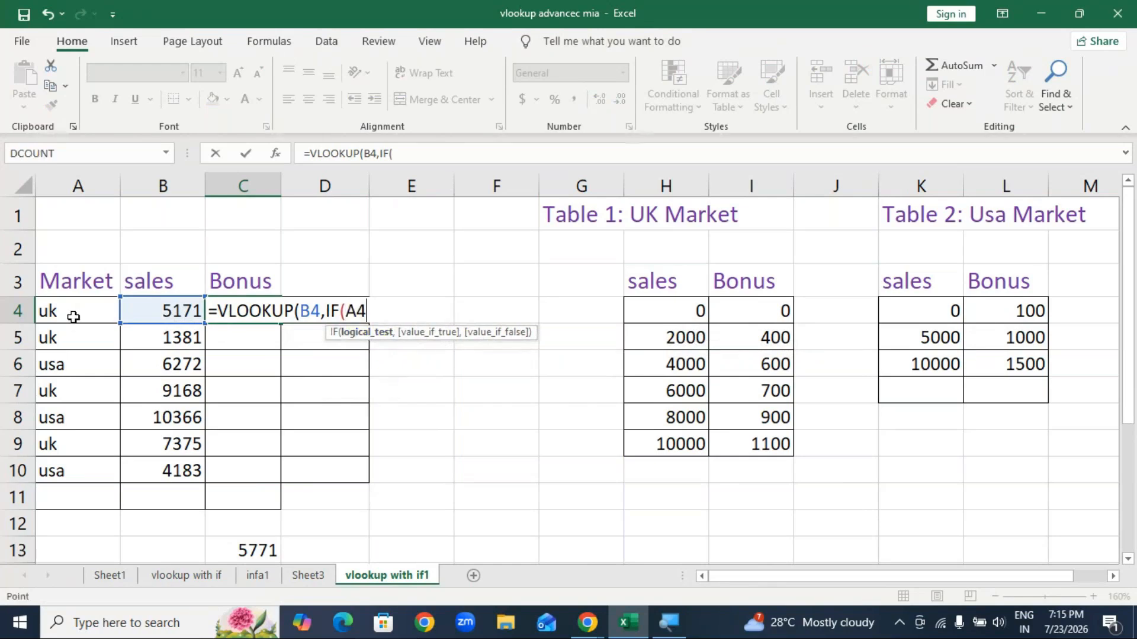
{"action": "type", "text": "=\"uk\""}
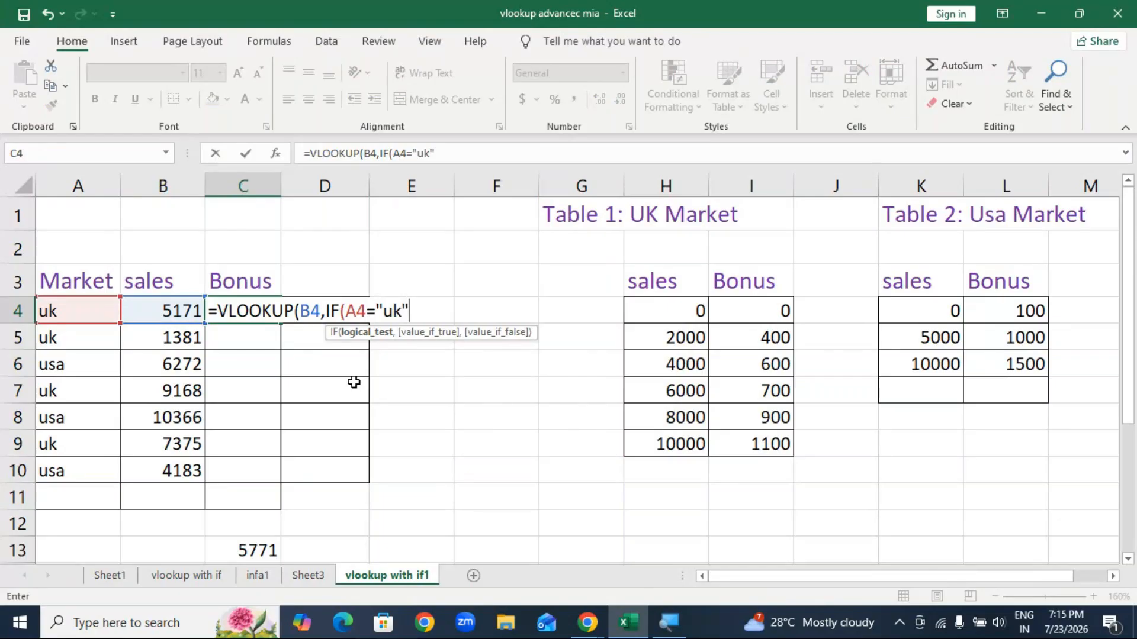
{"action": "type", "text": ","}
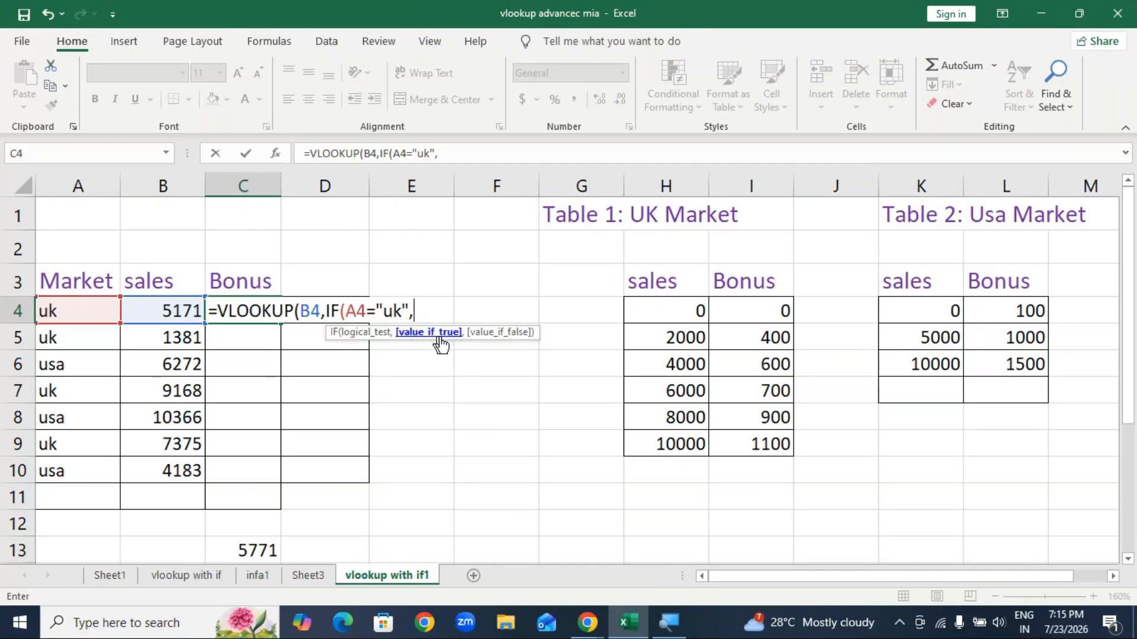
Step: Finish C4 with absolute tables $H$4:$I$9 and $K$4:$L$6, column 2 and match 1
{"action": "left_click_drag", "start_coordinate": [628, 320], "coordinate": [742, 444]}
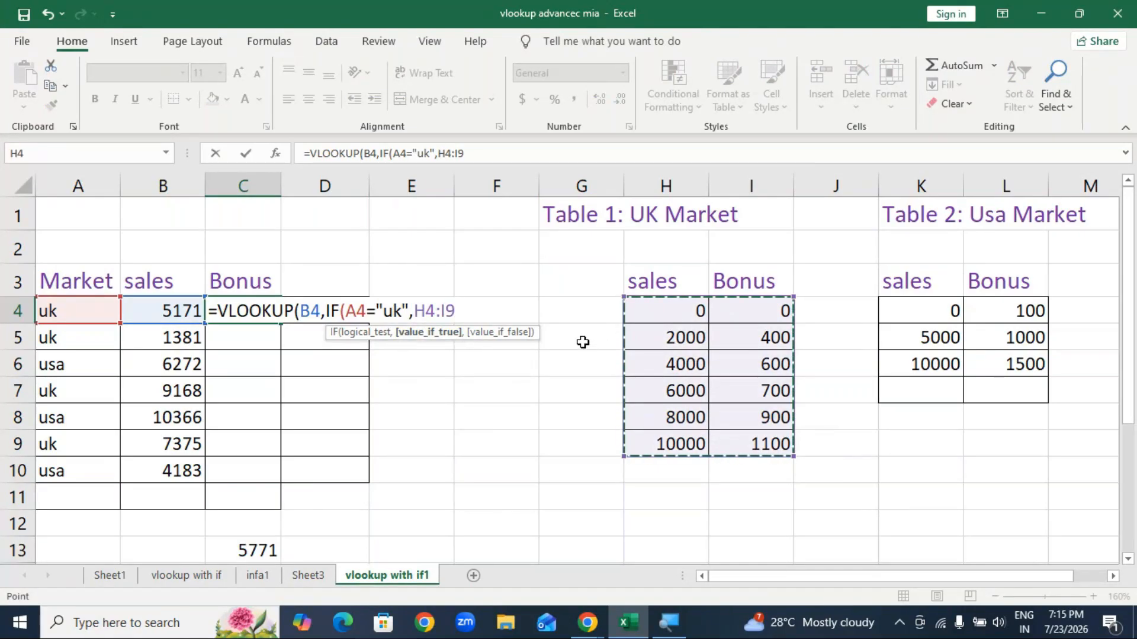
{"action": "key", "text": "F4"}
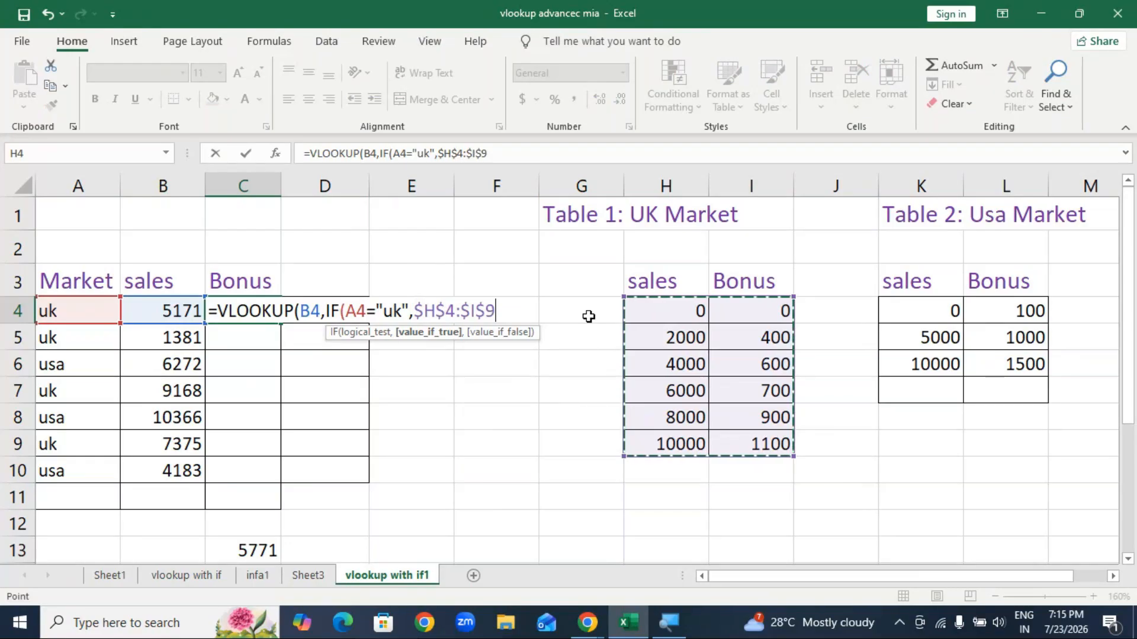
{"action": "type", "text": ","}
{"action": "left_click_drag", "start_coordinate": [940, 320], "coordinate": [999, 364]}
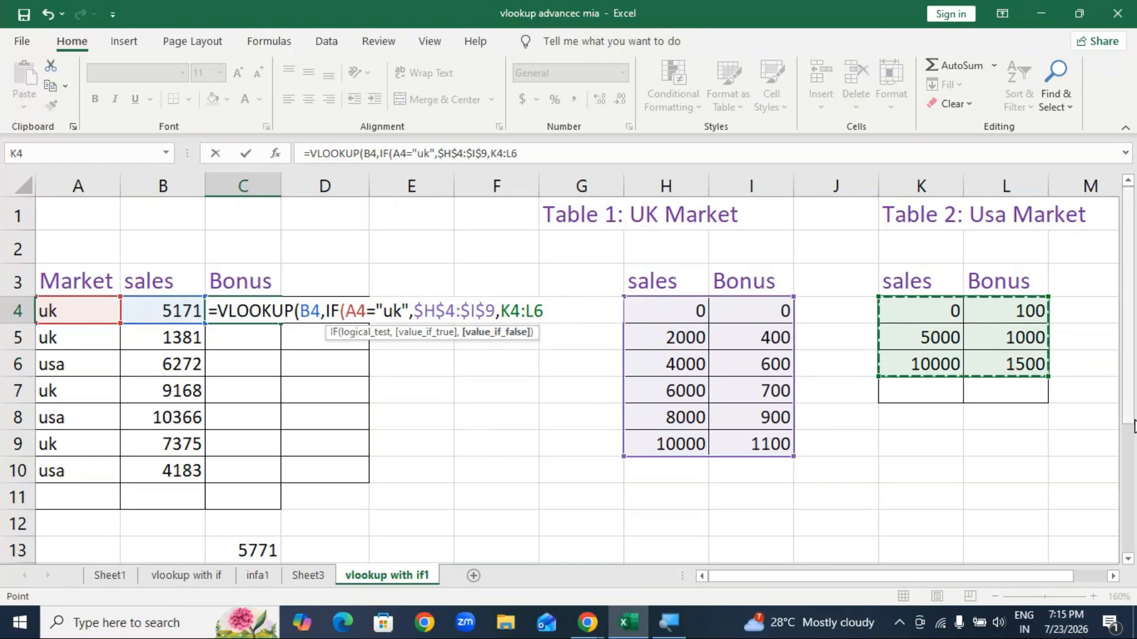
{"action": "key", "text": "F4"}
{"action": "type", "text": ")"}
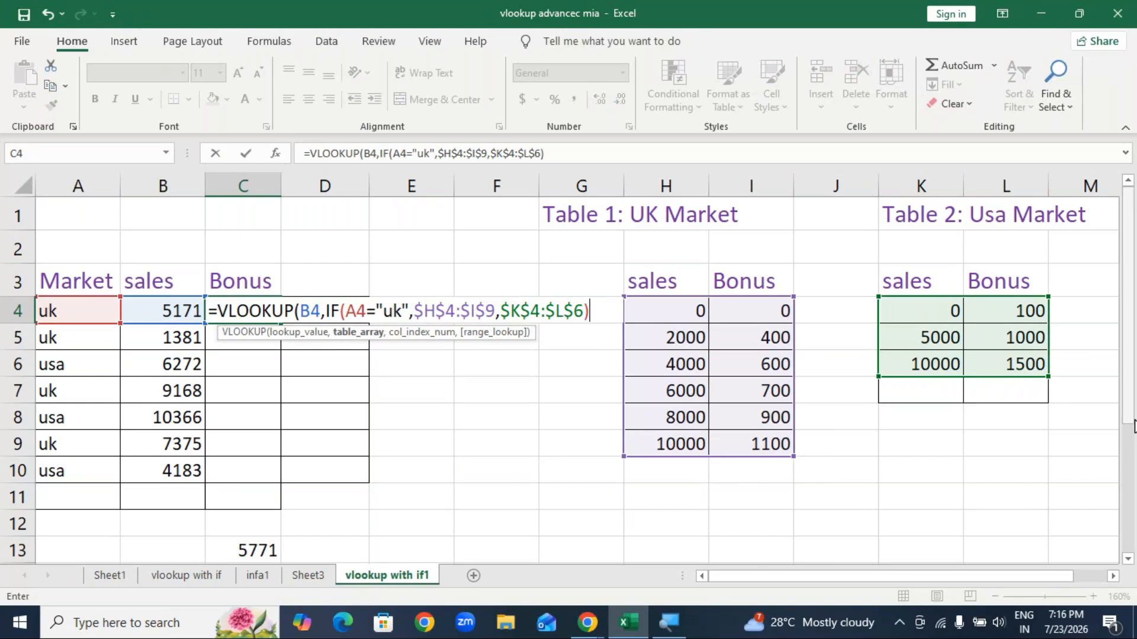
{"action": "type", "text": ","}
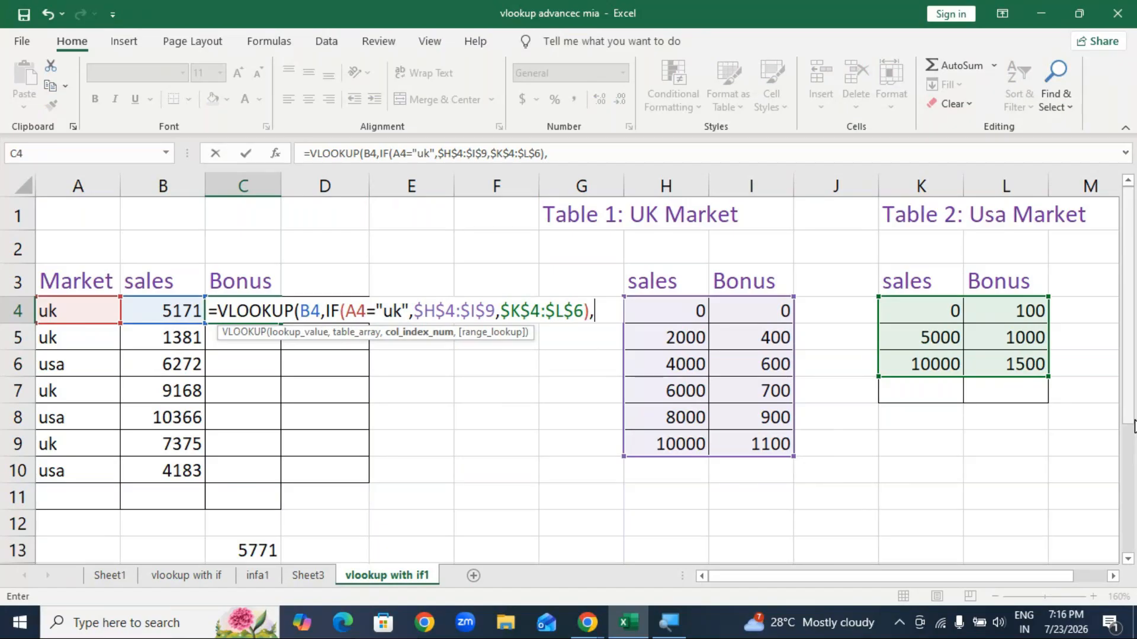
{"action": "type", "text": "2,"}
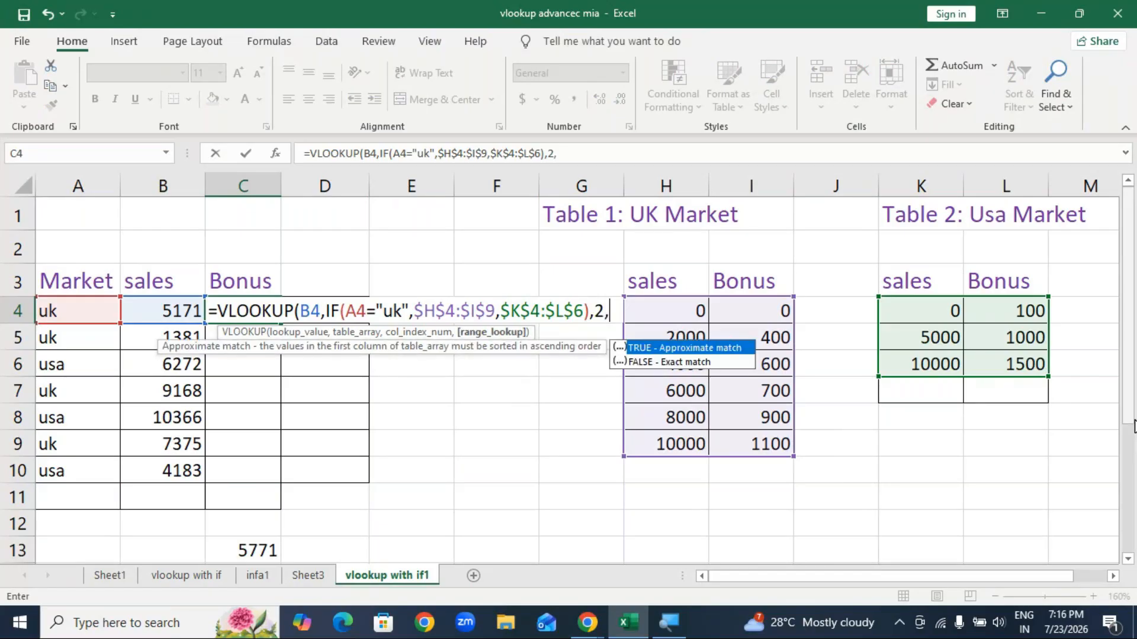
{"action": "type", "text": "1)"}
{"action": "key", "text": "Return"}
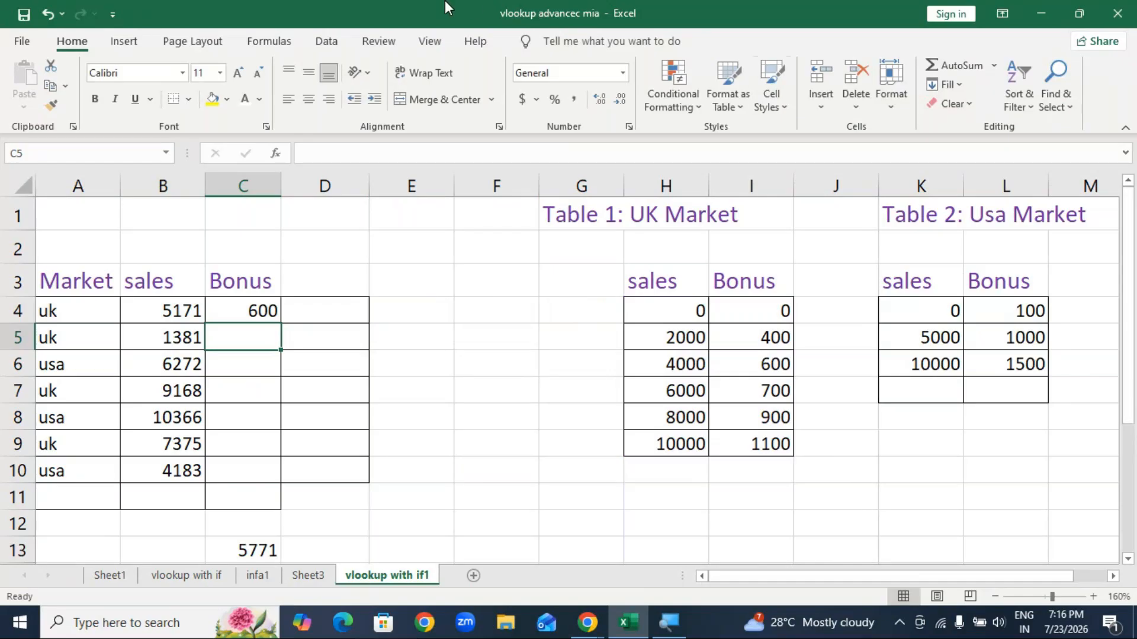
Step: Fill the C4 bonus formula down to C10, giving 600, 0, 1000, 900, 1500, 700 and 100
{"action": "left_click", "coordinate": [254, 314]}
{"action": "left_click_drag", "start_coordinate": [281, 324], "coordinate": [279, 477]}
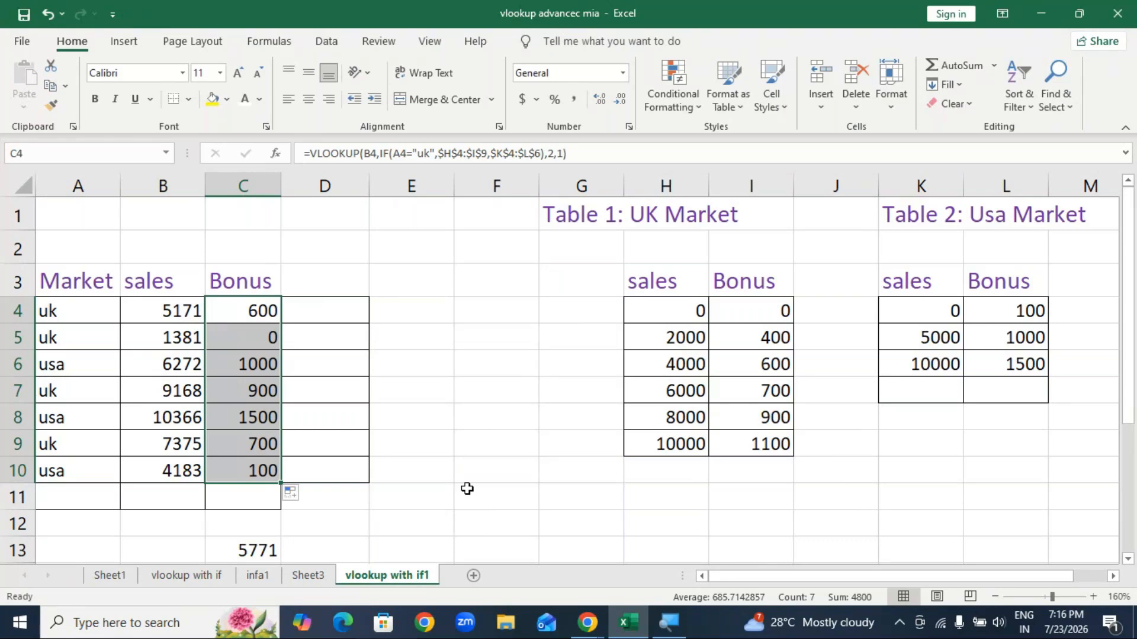
{"action": "left_click", "coordinate": [439, 317]}
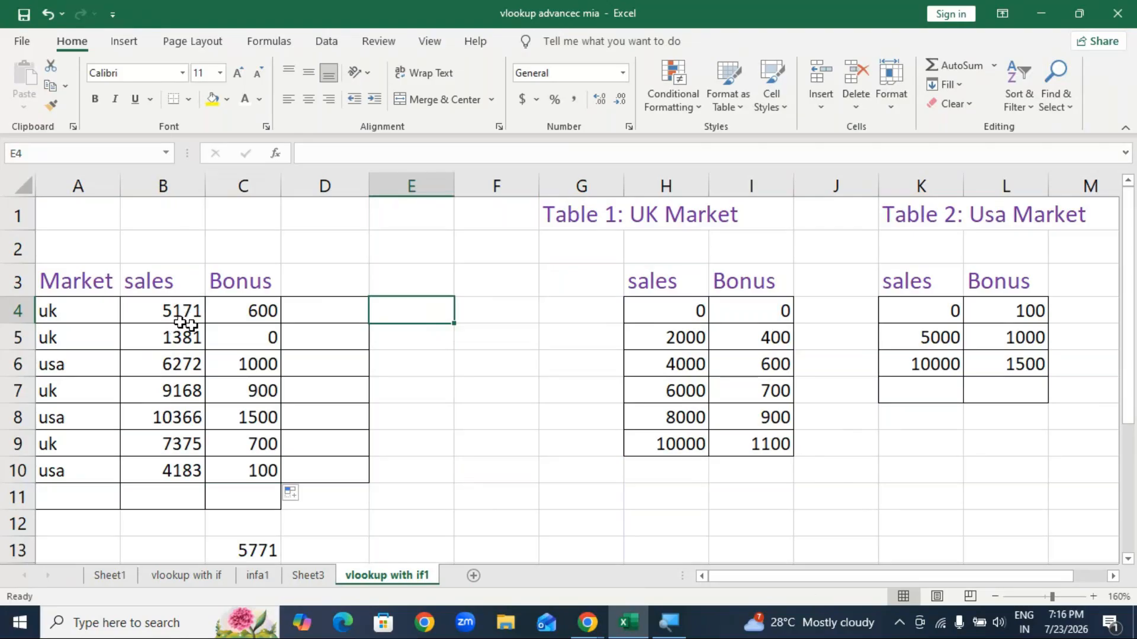
Step: Enter =B4+C4 in E4 to add the first row's sales and bonus
{"action": "key", "text": "F2"}
{"action": "type", "text": "="}
{"action": "left_click", "coordinate": [175, 311]}
{"action": "type", "text": "+"}
{"action": "left_click", "coordinate": [225, 313]}
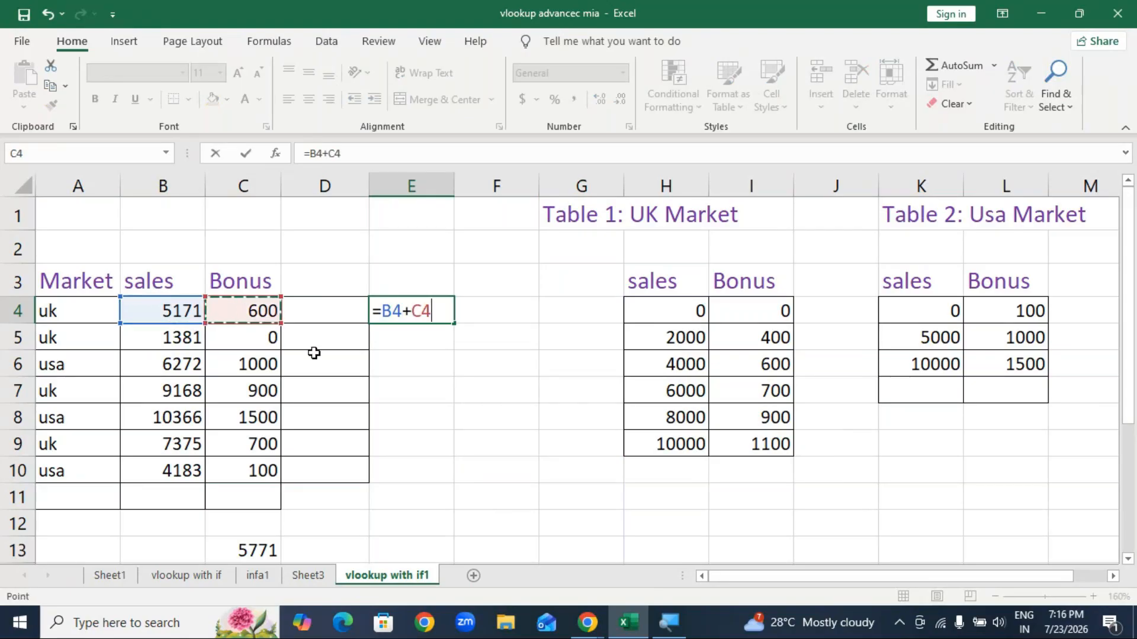
{"action": "key", "text": "Return"}
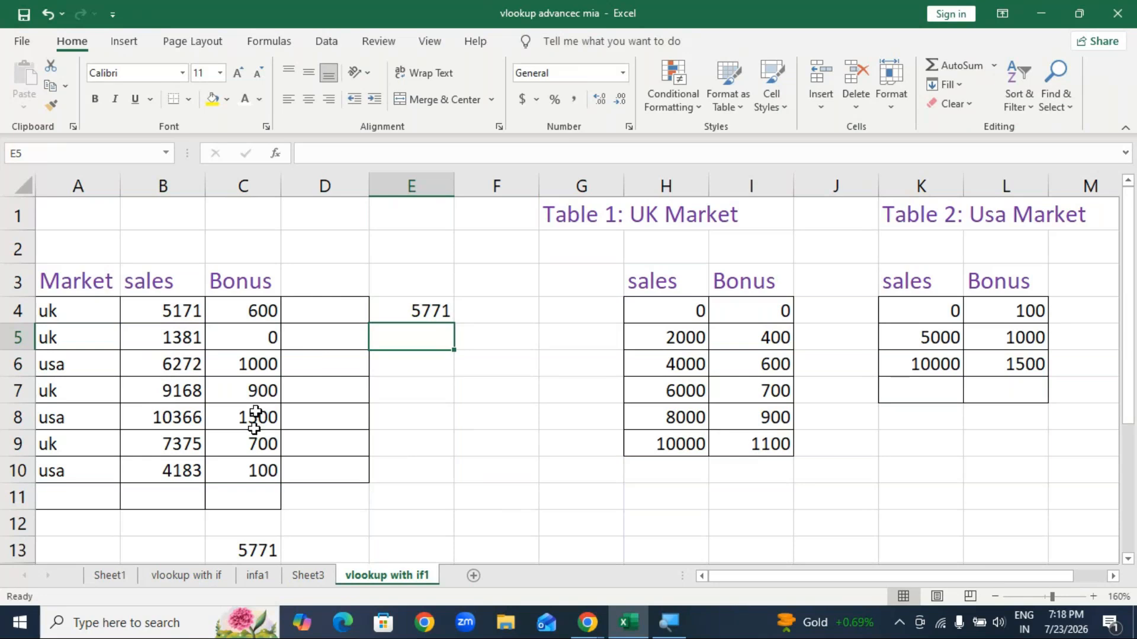
{"action": "left_click", "coordinate": [585, 627]}
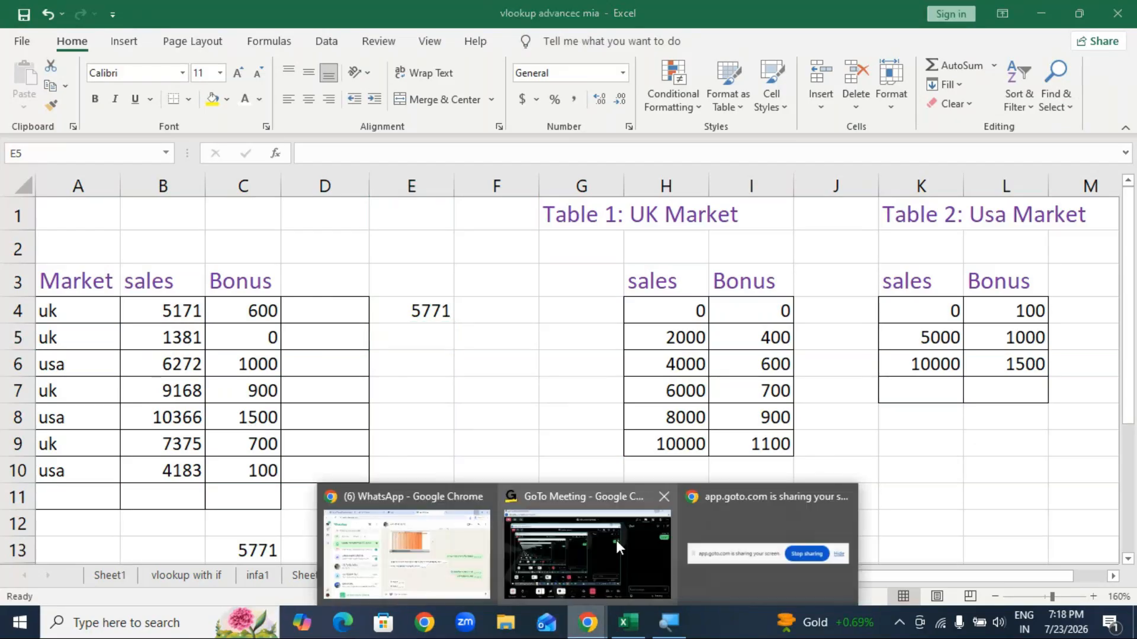
{"action": "left_click", "coordinate": [654, 574]}
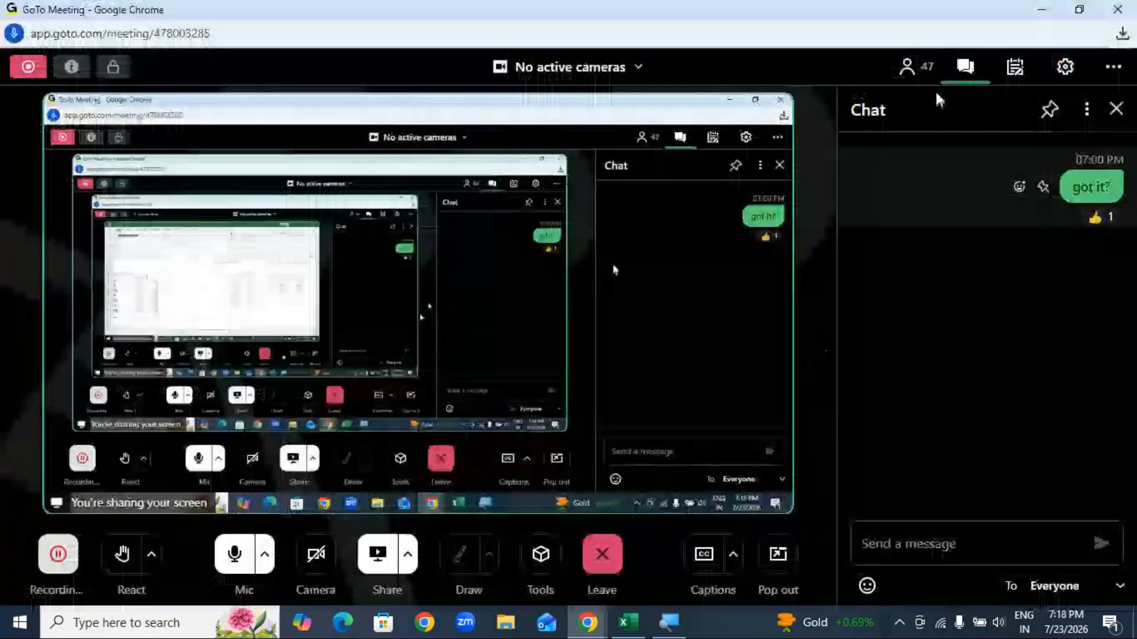
{"action": "left_click", "coordinate": [909, 67]}
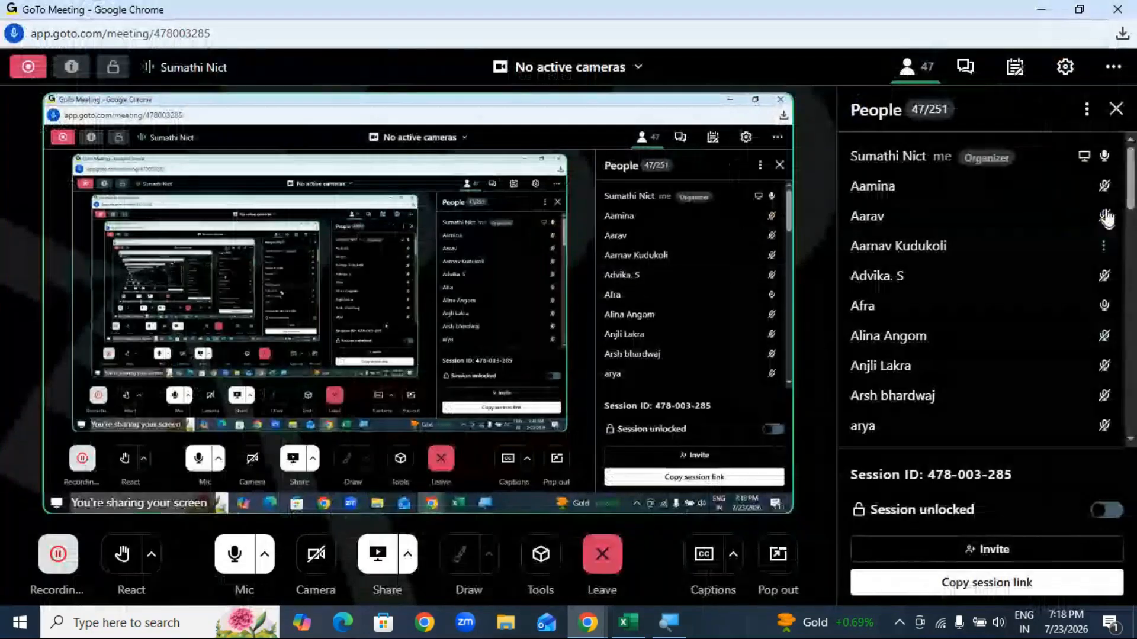
{"action": "left_click_drag", "start_coordinate": [1133, 191], "coordinate": [1111, 178]}
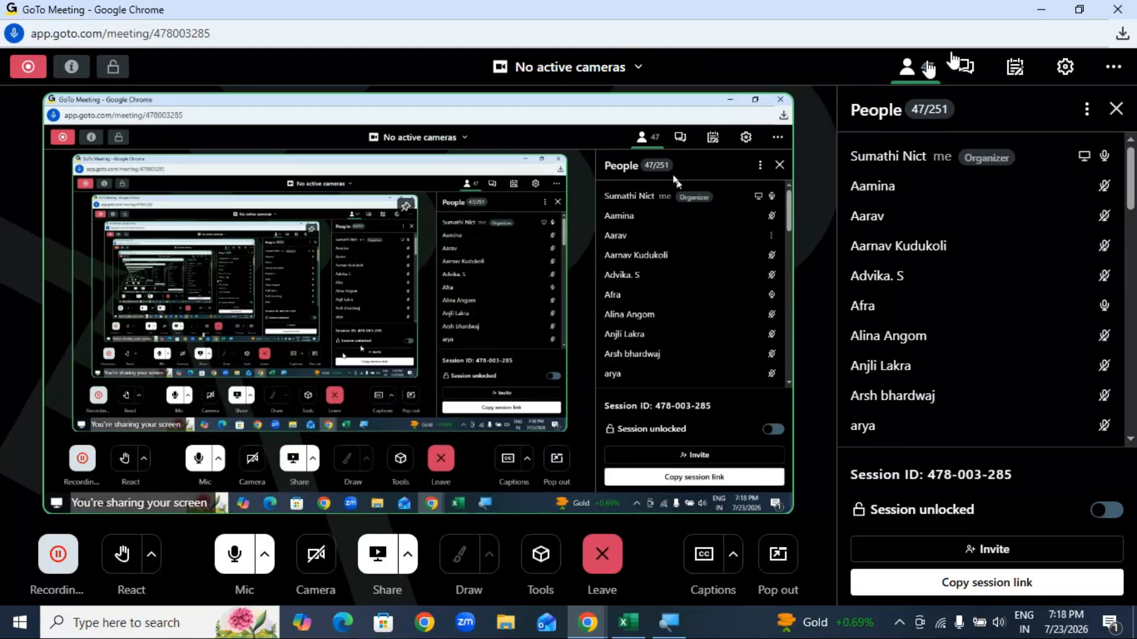
{"action": "left_click", "coordinate": [1045, 16]}
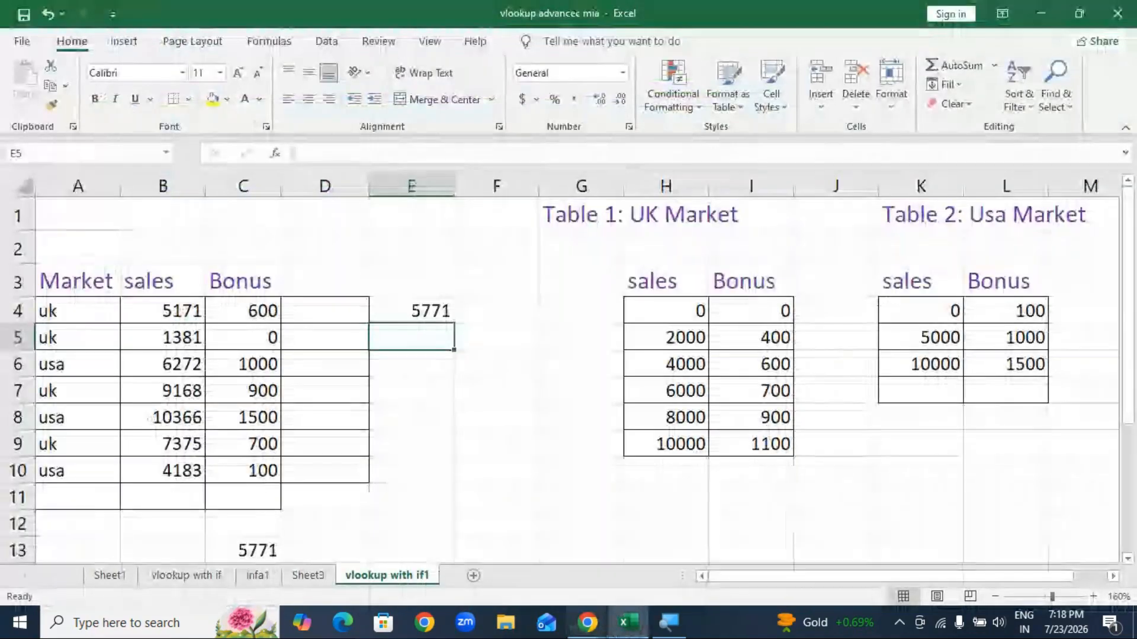
{"action": "mouse_move", "coordinate": [588, 622]}
{"action": "left_click", "coordinate": [638, 564]}
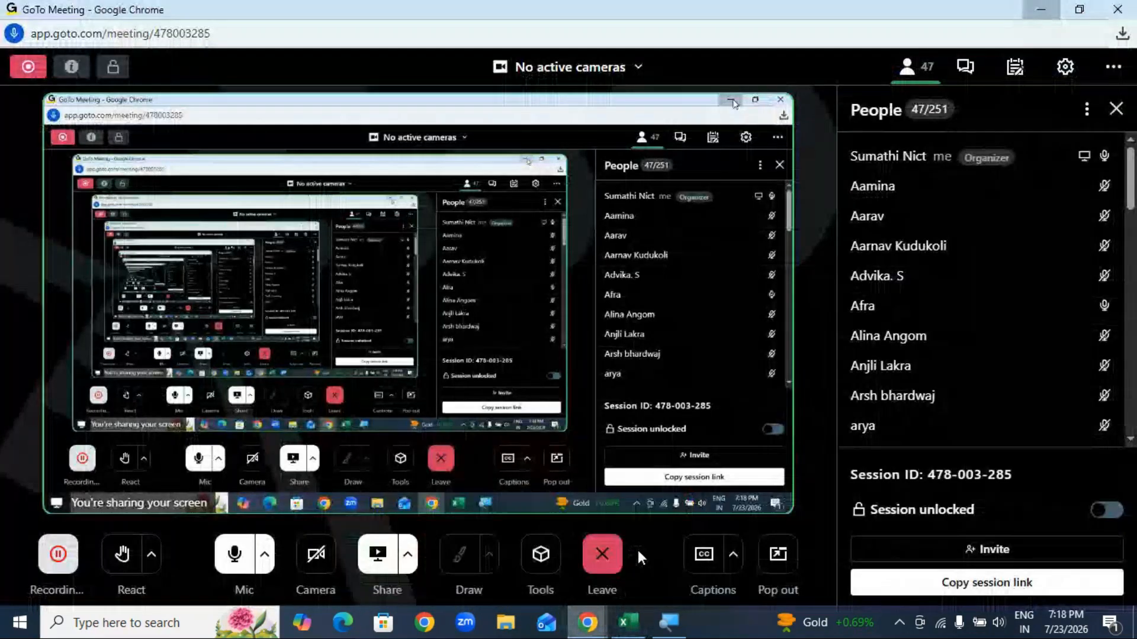
{"action": "left_click", "coordinate": [965, 66]}
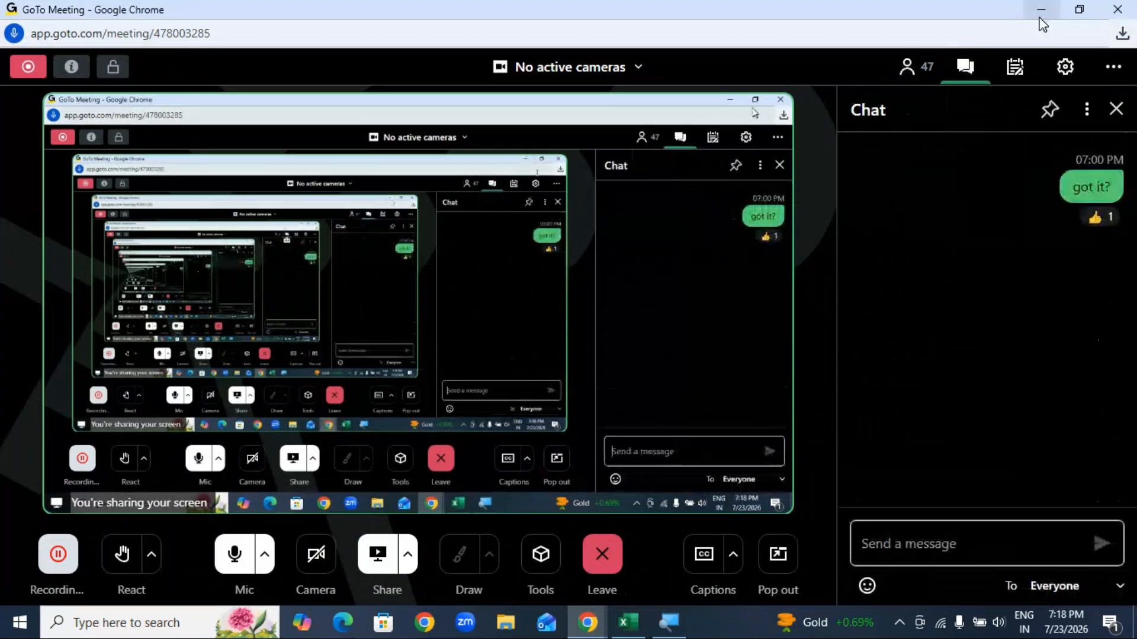
{"action": "left_click", "coordinate": [1041, 10]}
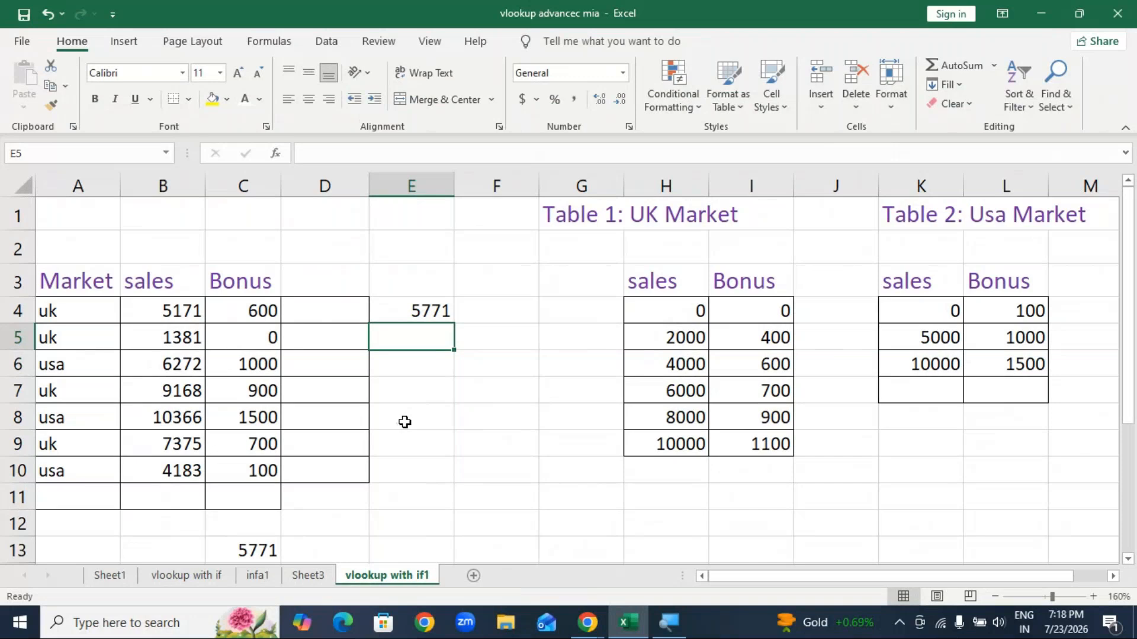
Step: Check the values in B4, E4 and C4, then delete the 5771 sales-plus-bonus formula in E4
{"action": "left_click", "coordinate": [166, 317]}
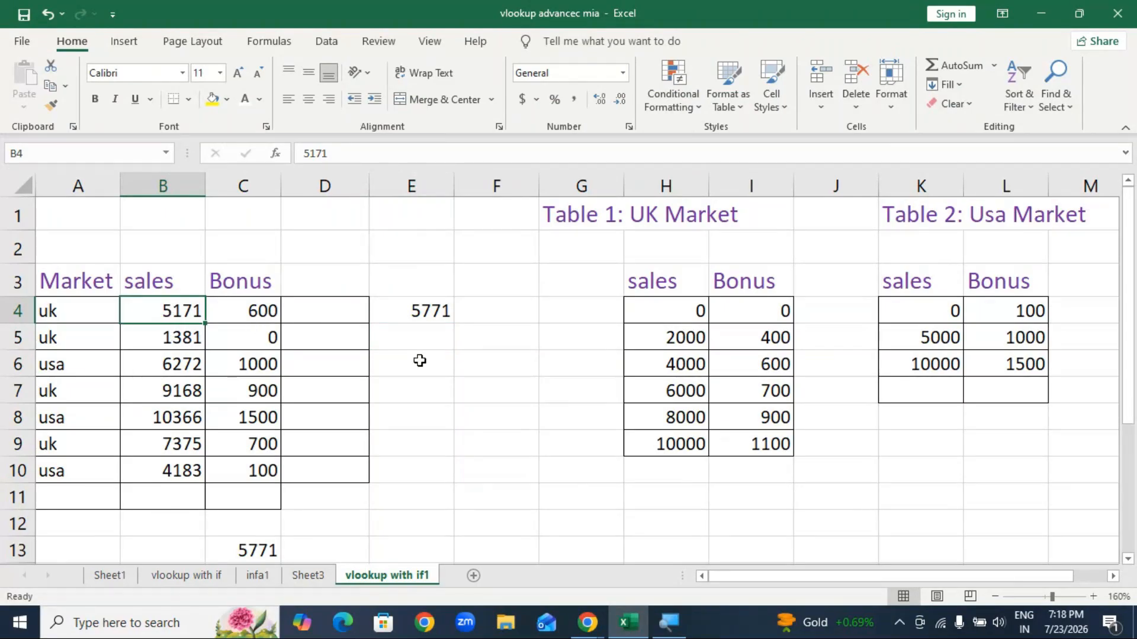
{"action": "left_click", "coordinate": [431, 313]}
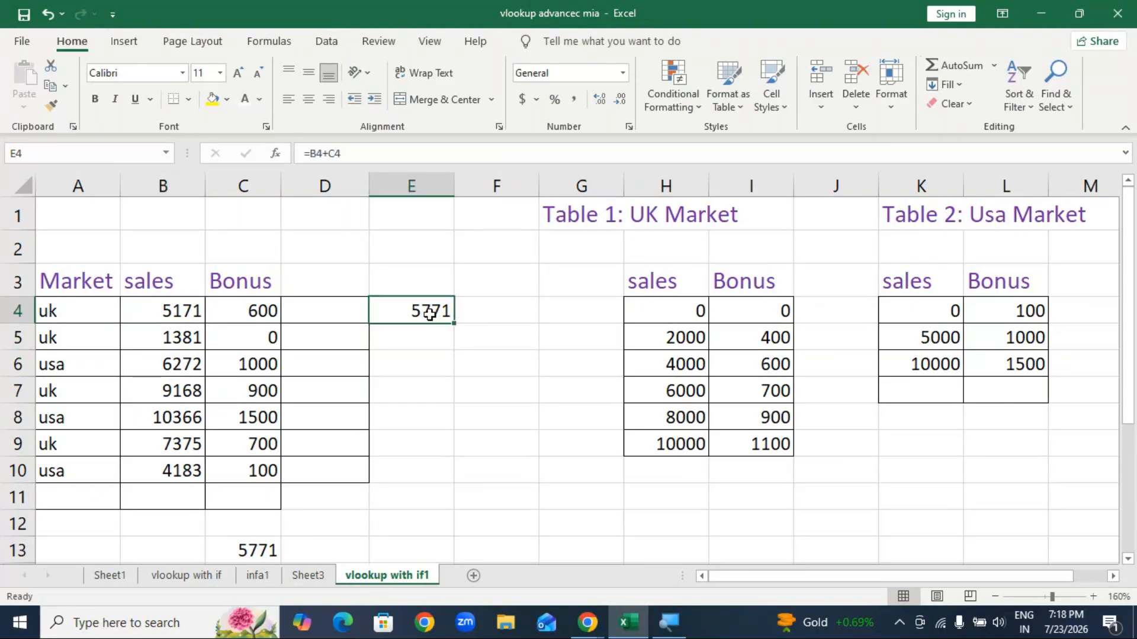
{"action": "left_click", "coordinate": [237, 306]}
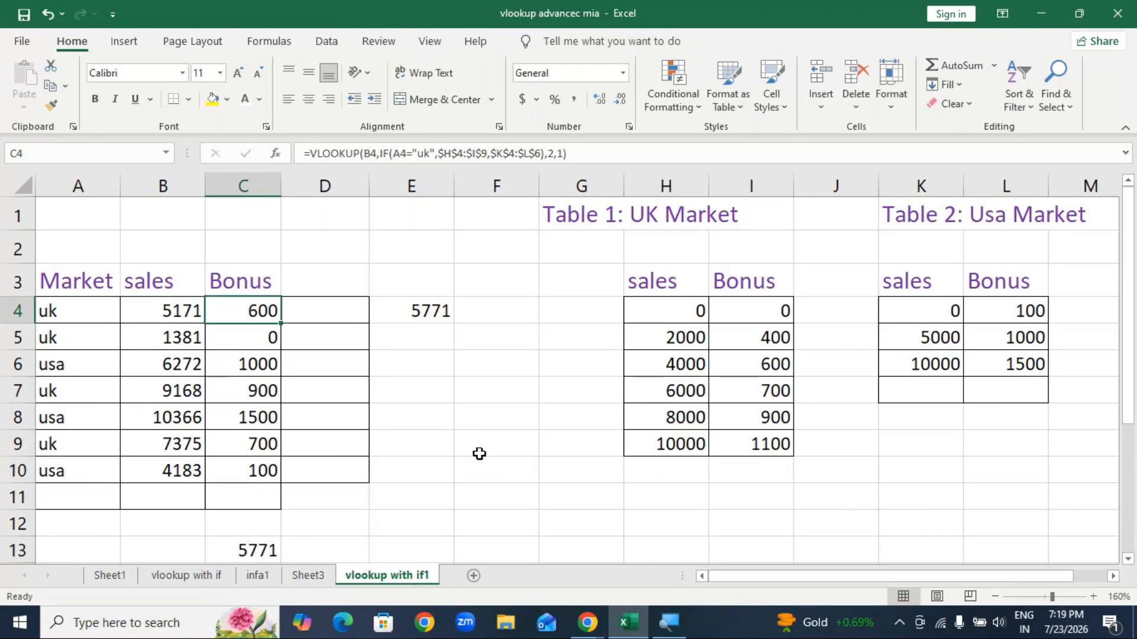
{"action": "left_click", "coordinate": [479, 454]}
{"action": "left_click", "coordinate": [436, 311]}
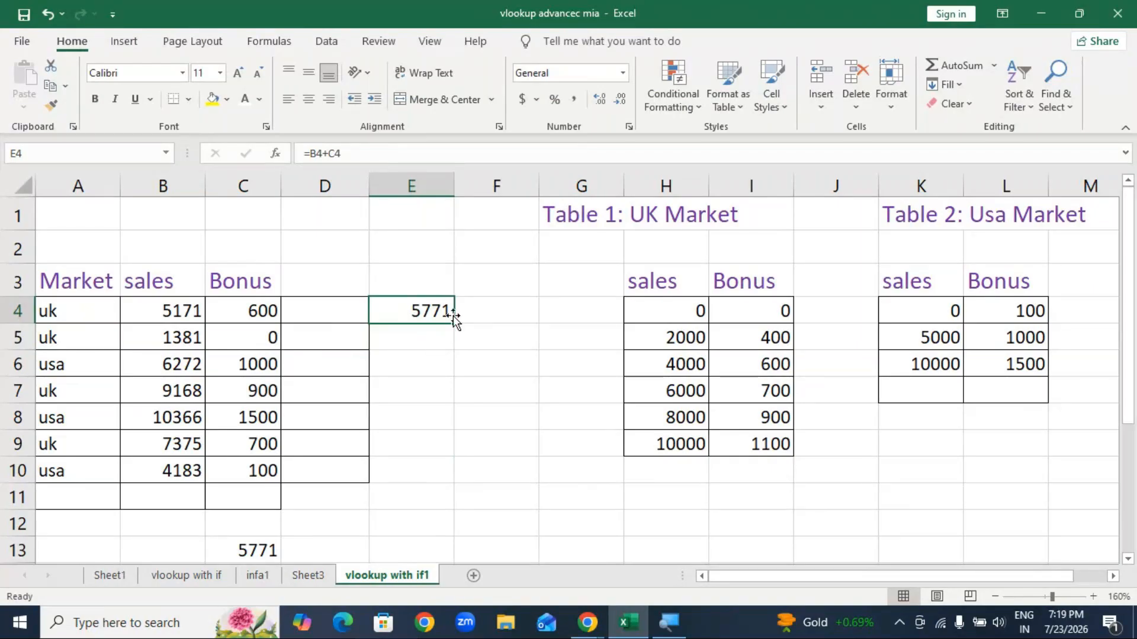
{"action": "key", "text": "Delete"}
{"action": "left_click", "coordinate": [436, 410]}
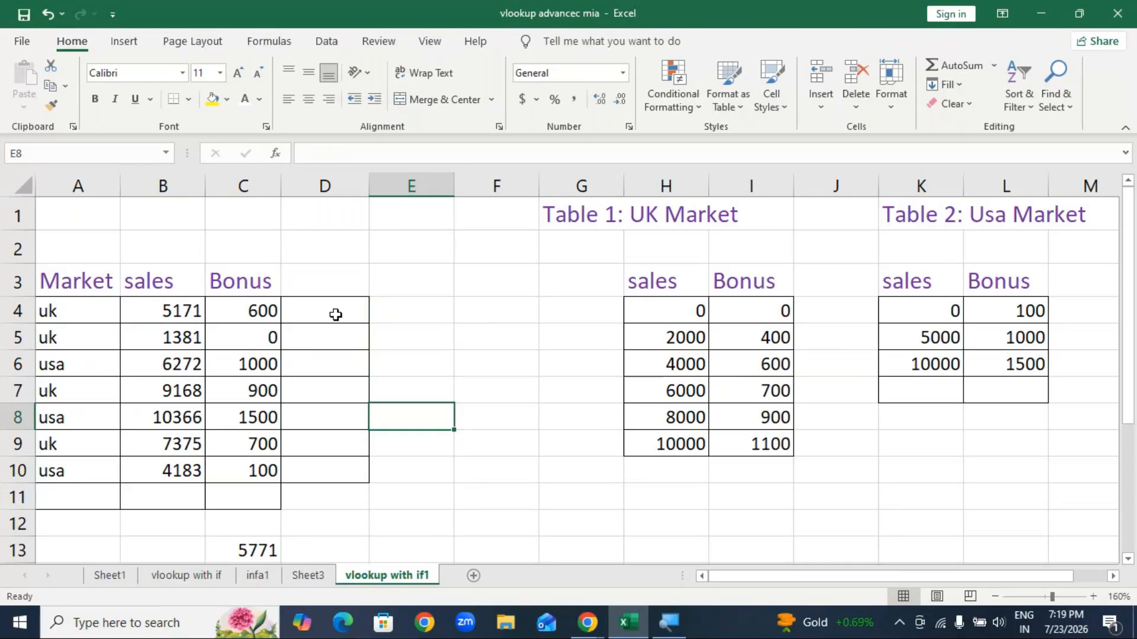
Step: Inspect D5's bonus formula and delete the old formula from D4
{"action": "left_click", "coordinate": [337, 341]}
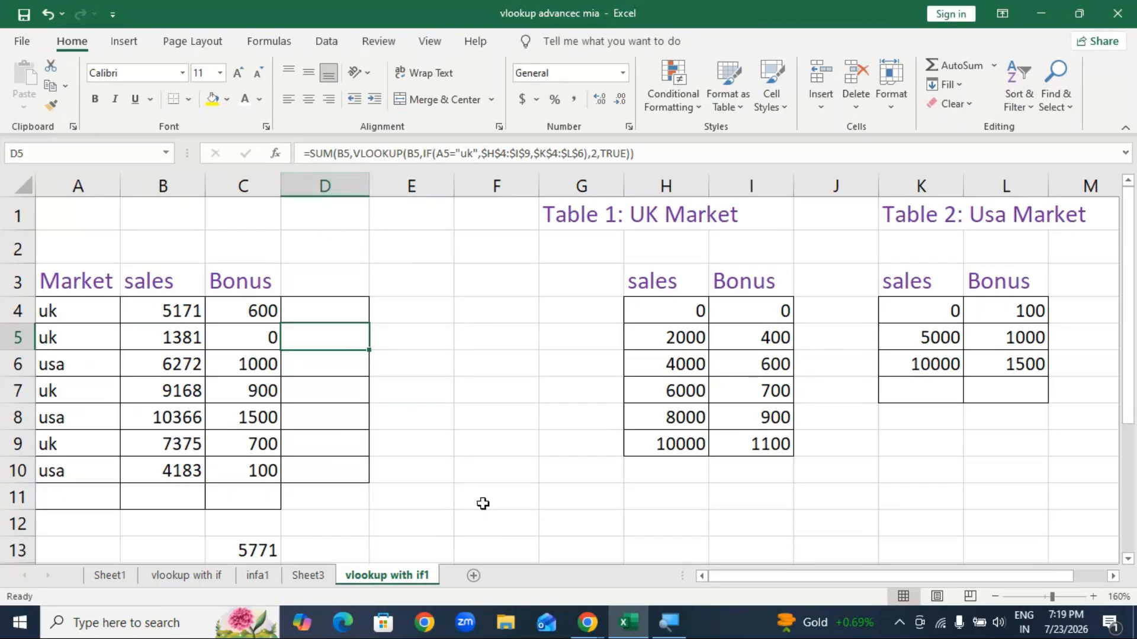
{"action": "left_click", "coordinate": [482, 503]}
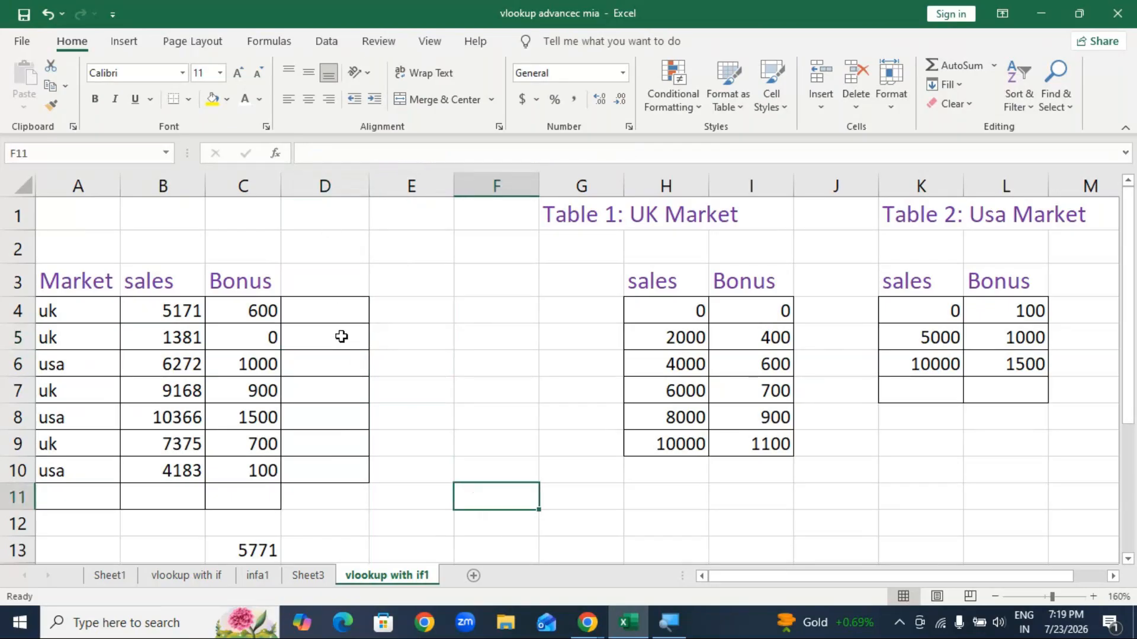
{"action": "left_click", "coordinate": [328, 311]}
{"action": "key", "text": "Delete"}
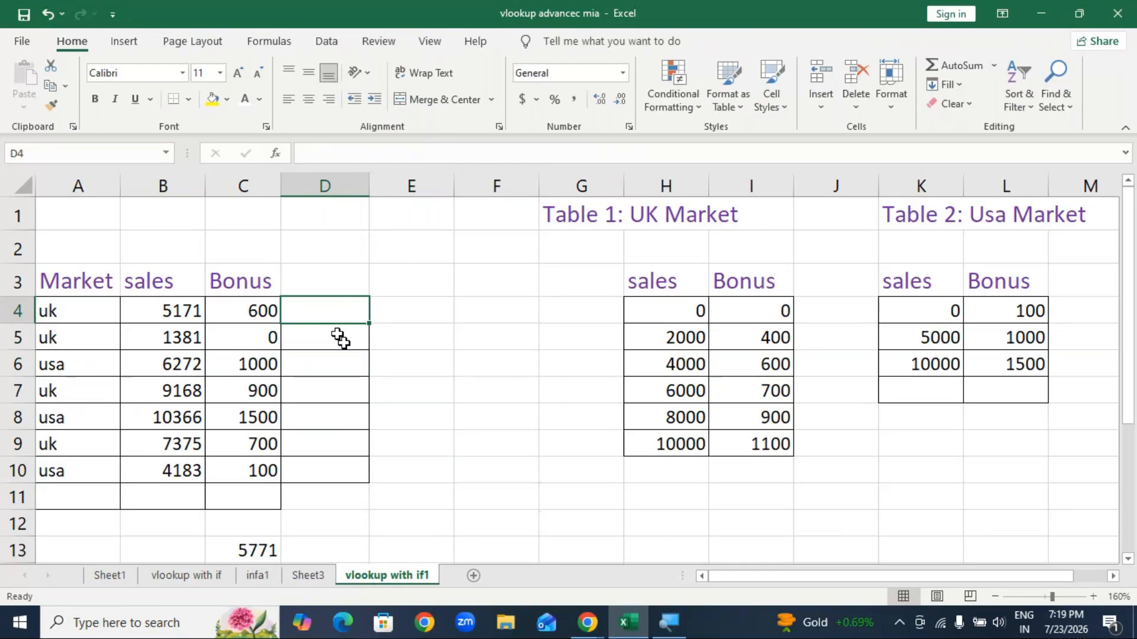
{"action": "left_click", "coordinate": [466, 438]}
Step: Cancel a started entry in D4 and set its font colour to black
{"action": "left_click", "coordinate": [323, 307]}
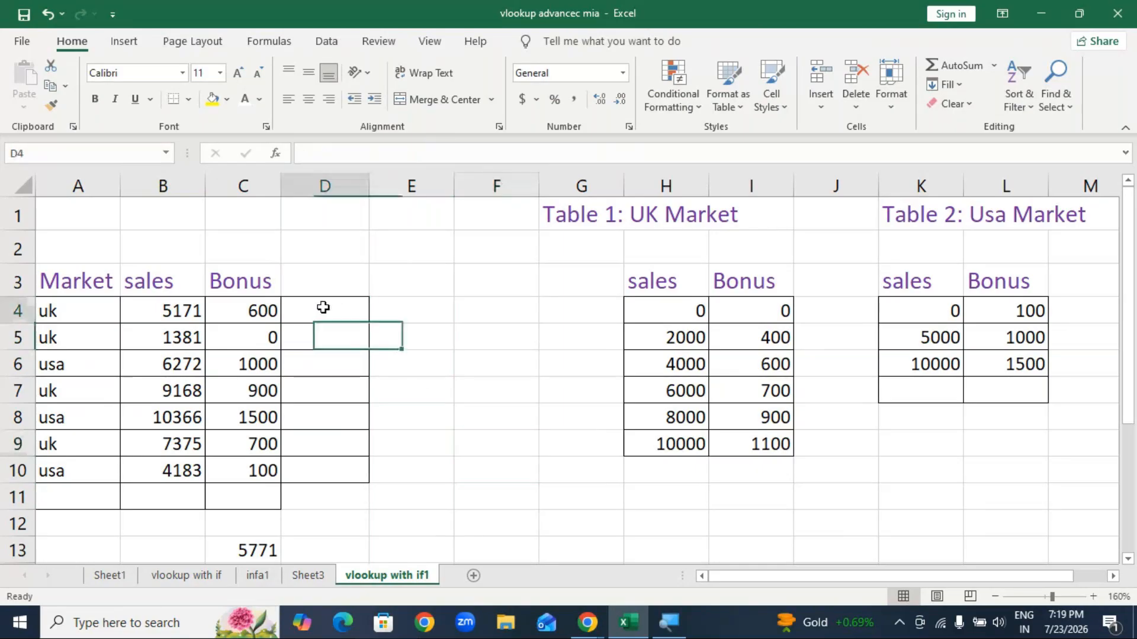
{"action": "type", "text": "="}
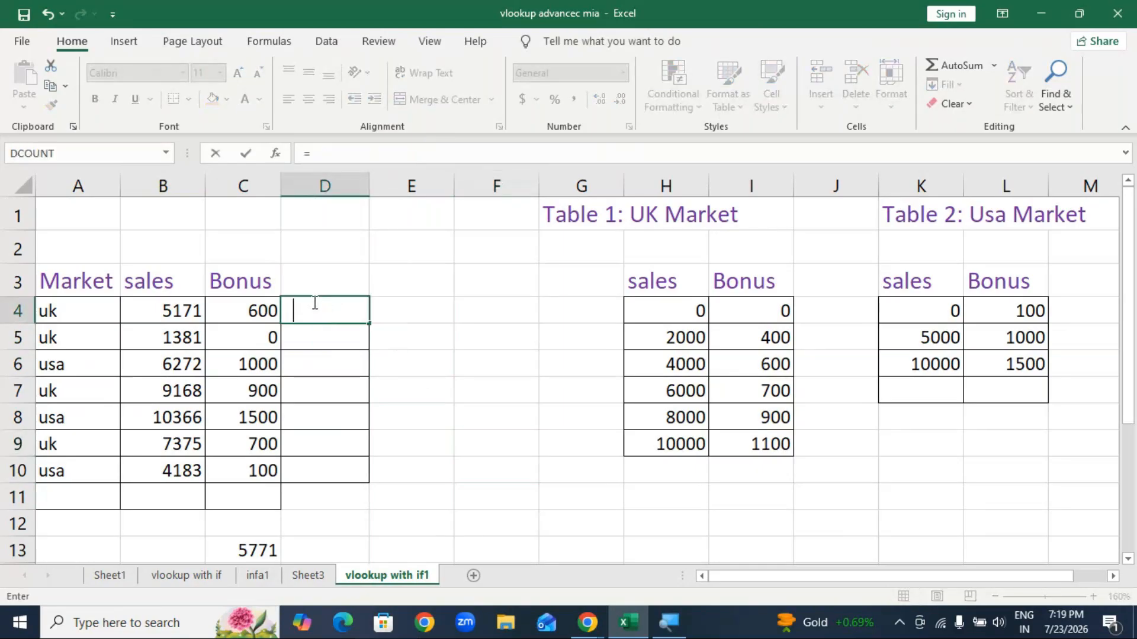
{"action": "key", "text": "Escape"}
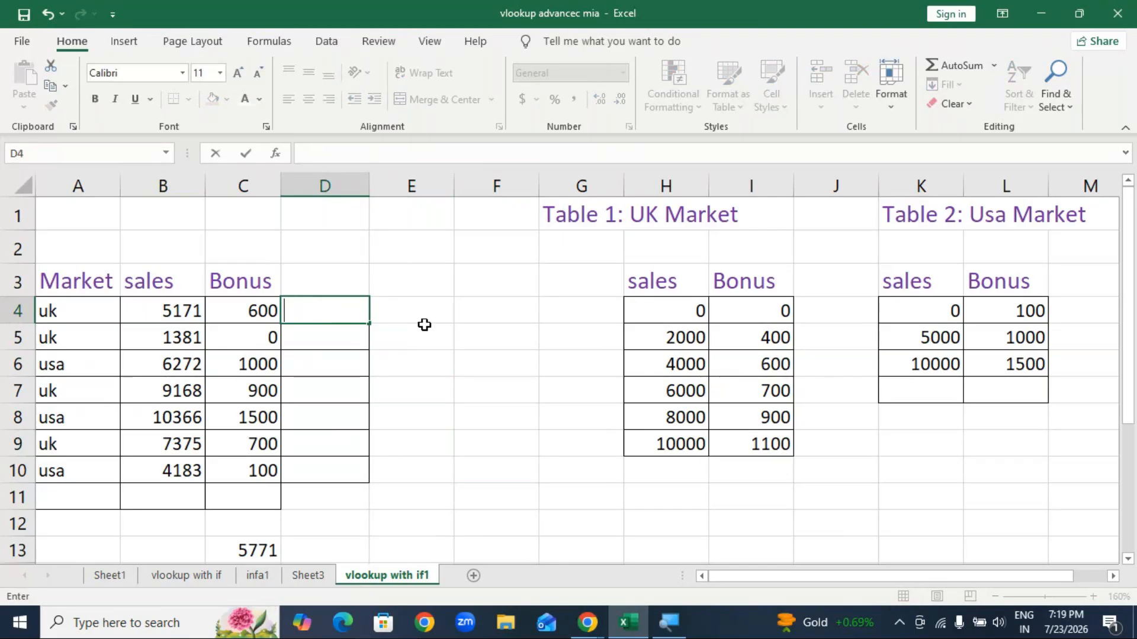
{"action": "left_click", "coordinate": [259, 99]}
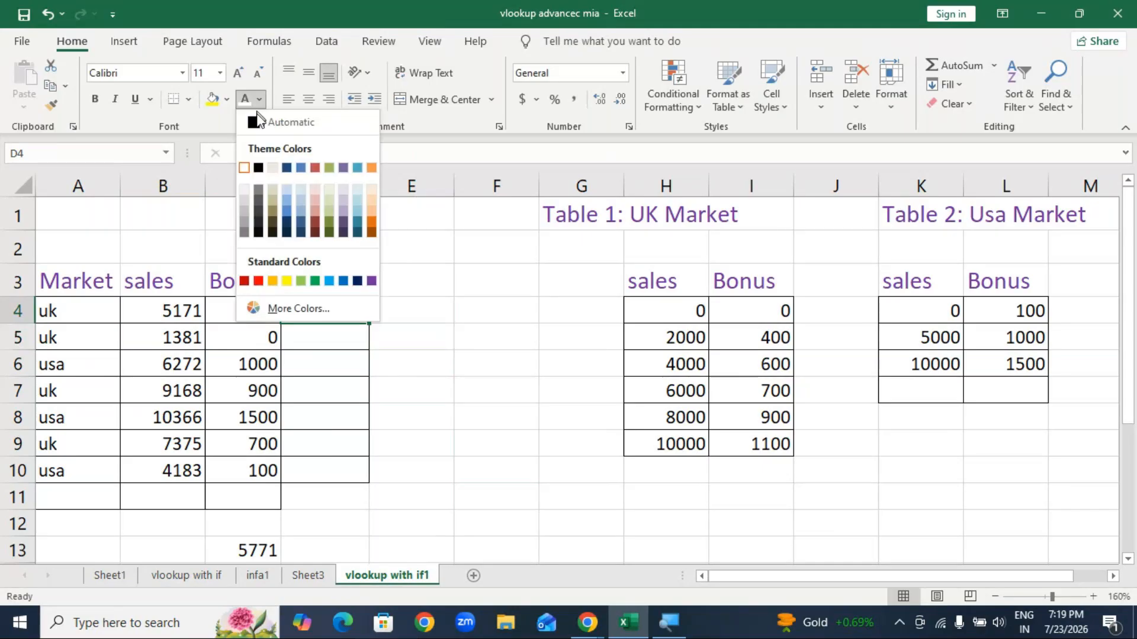
{"action": "left_click", "coordinate": [258, 168]}
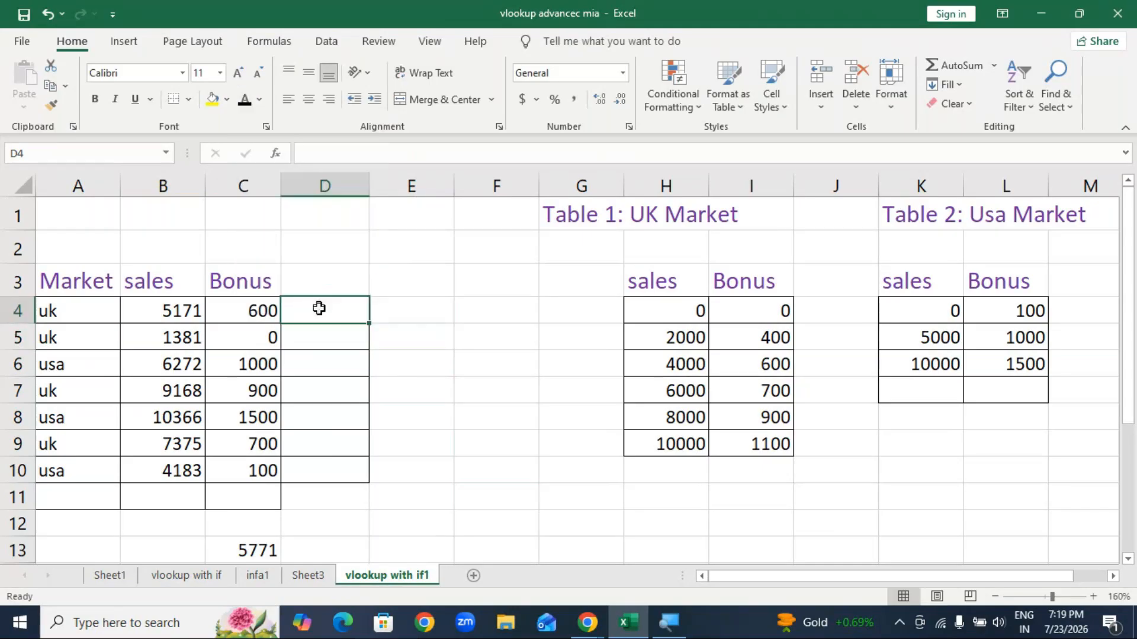
{"action": "type", "text": "=sum"}
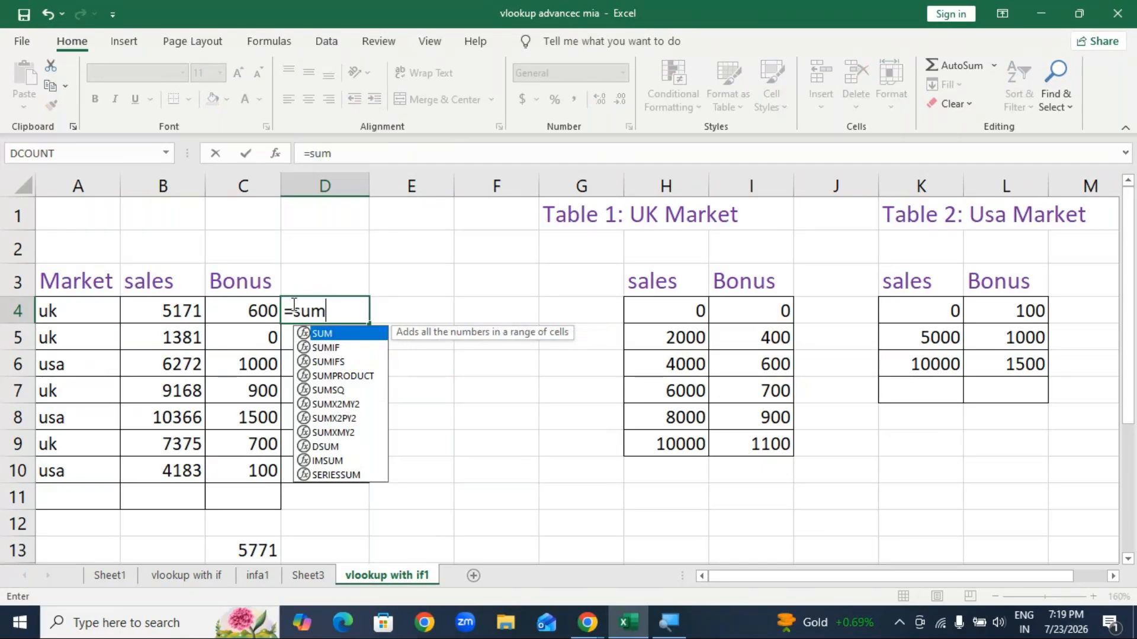
{"action": "key", "text": "Tab"}
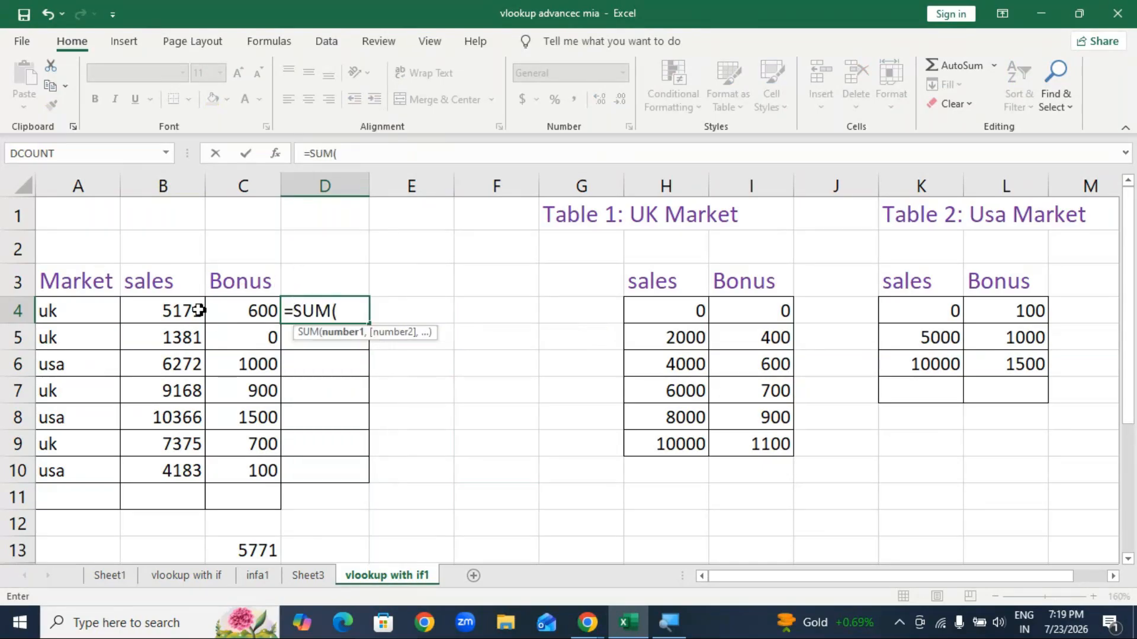
{"action": "left_click", "coordinate": [171, 314]}
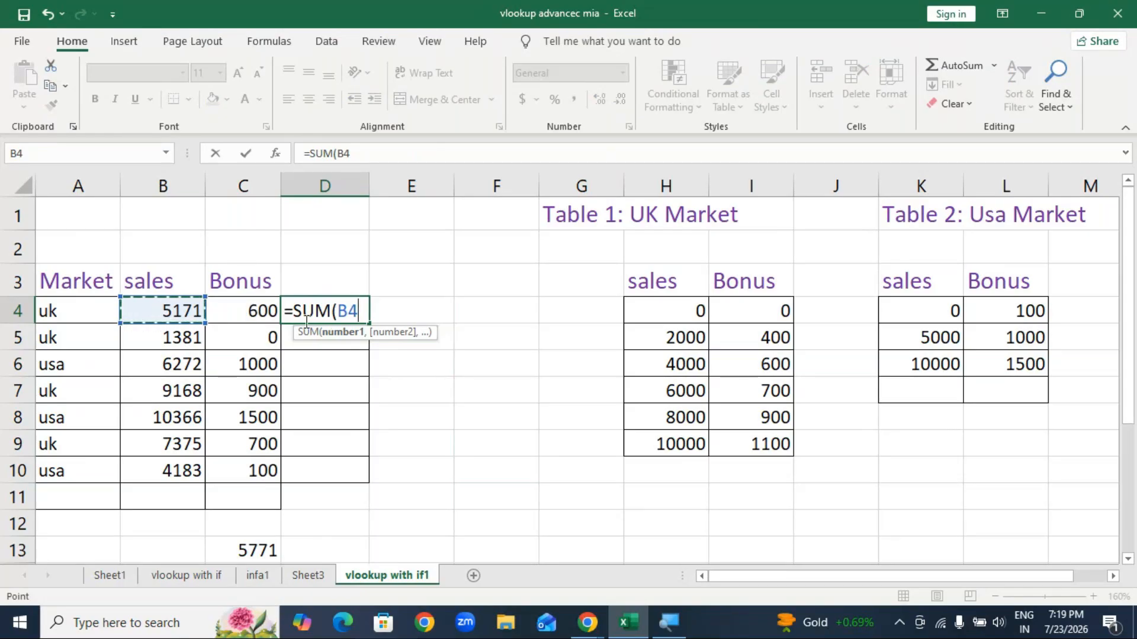
{"action": "left_click", "coordinate": [171, 305]}
{"action": "type", "text": "("}
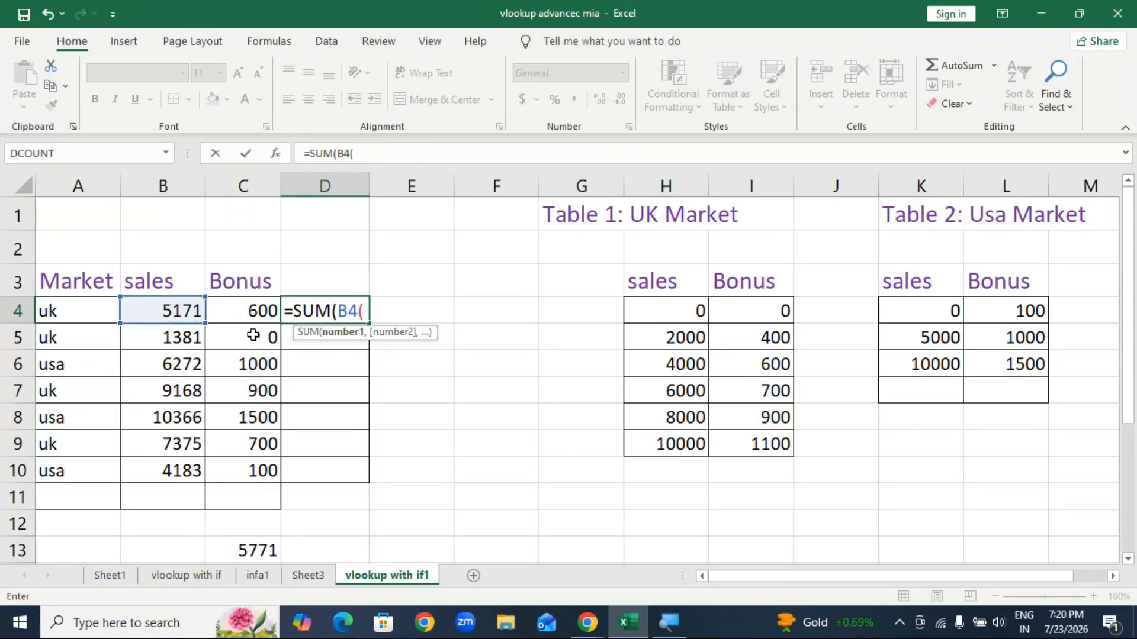
{"action": "key", "text": "BackSpace"}
{"action": "type", "text": ",vlo"}
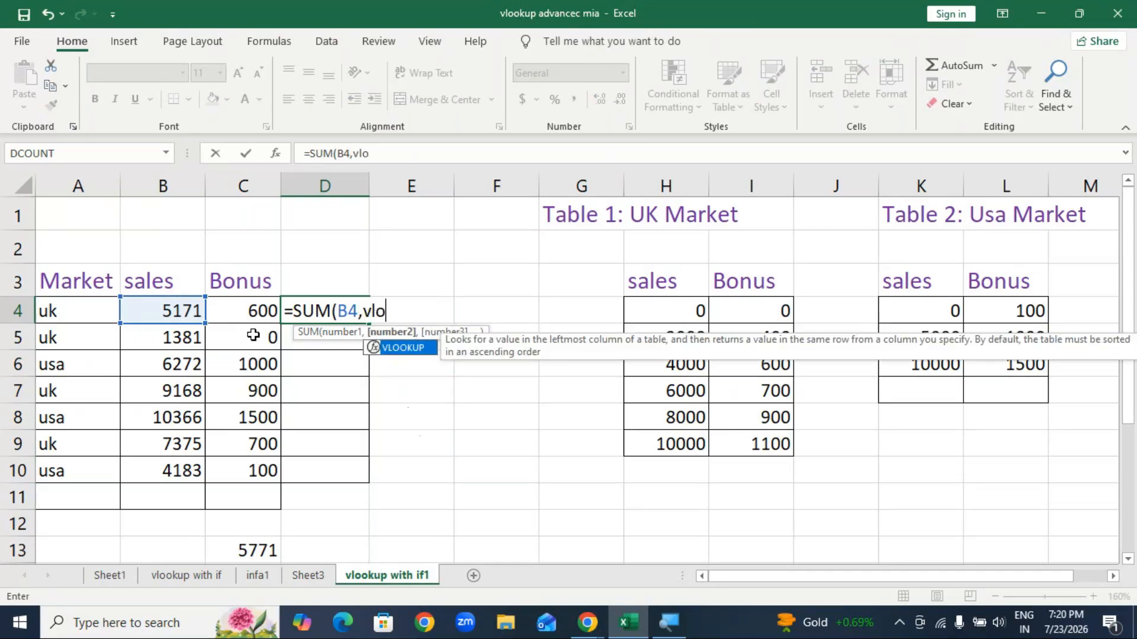
{"action": "key", "text": "Tab"}
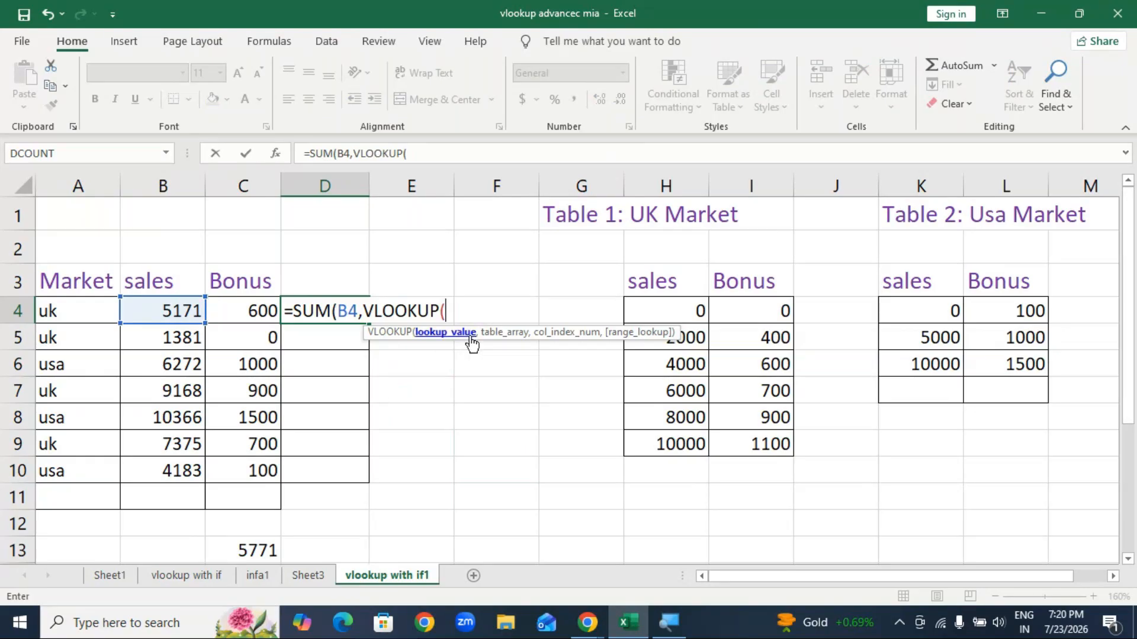
{"action": "left_click", "coordinate": [173, 312]}
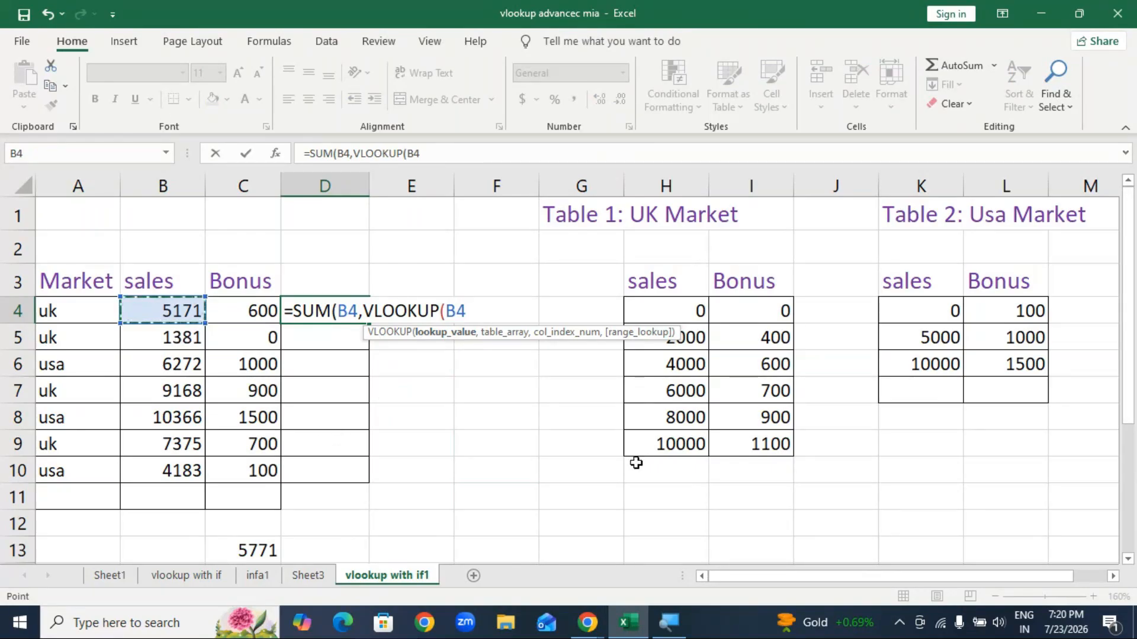
{"action": "type", "text": "(i"}
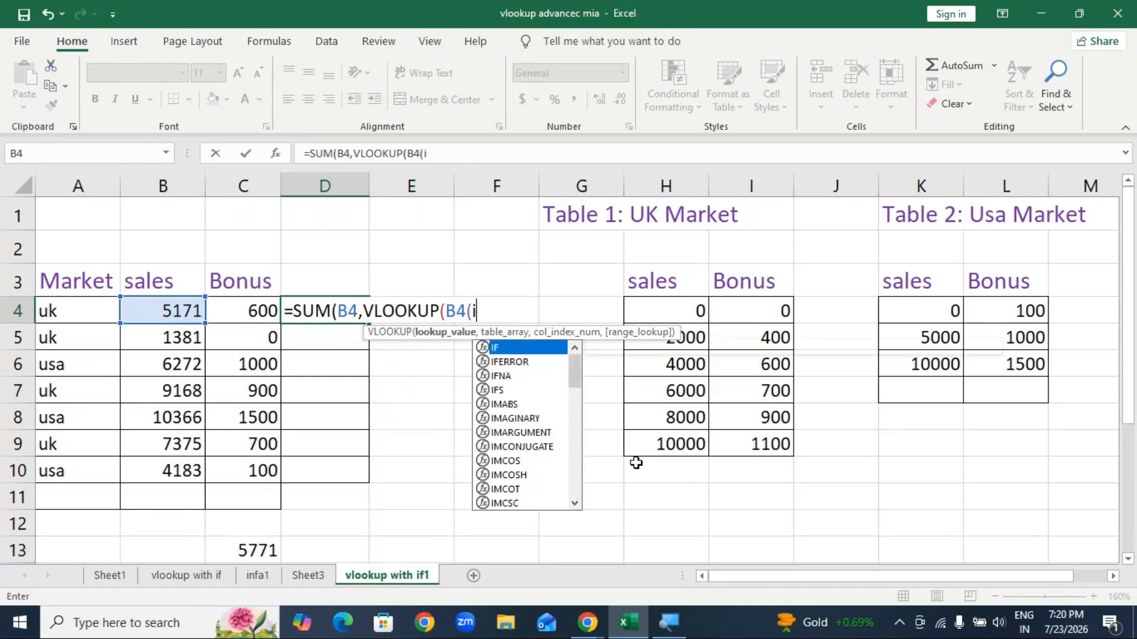
{"action": "key", "text": "Tab"}
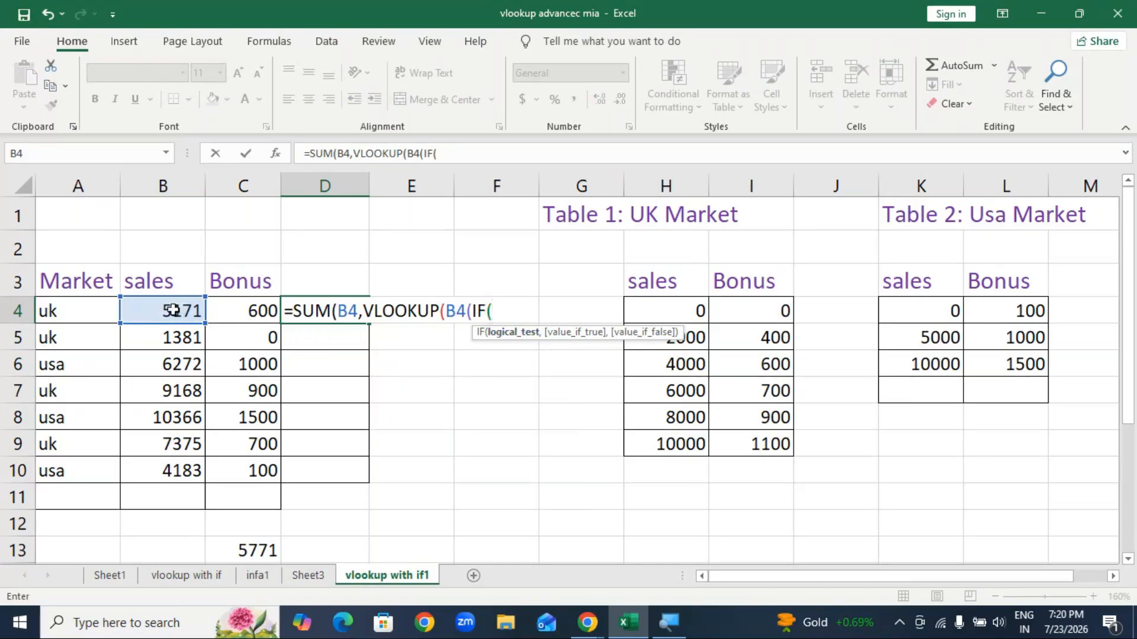
{"action": "key", "text": "BackSpace"}
{"action": "key", "text": "BackSpace"}
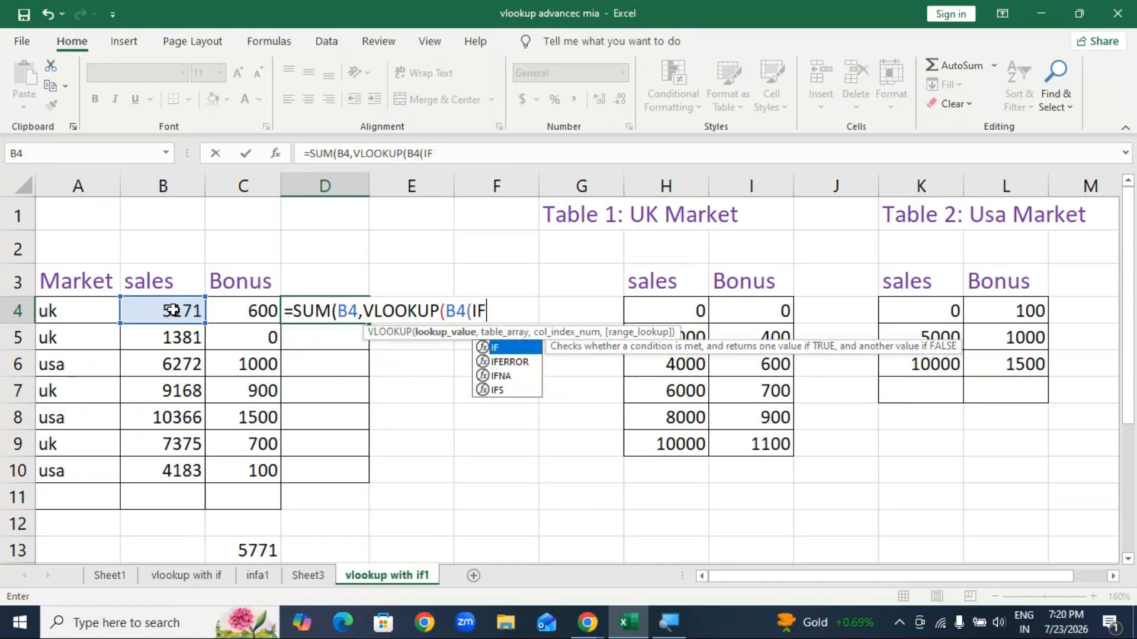
{"action": "key", "text": "BackSpace"}
{"action": "key", "text": "BackSpace"}
{"action": "key", "text": "BackSpace"}
{"action": "key", "text": "BackSpace"}
{"action": "key", "text": "BackSpace"}
{"action": "key", "text": "BackSpace"}
{"action": "key", "text": "BackSpace"}
{"action": "key", "text": "BackSpace"}
{"action": "key", "text": "BackSpace"}
{"action": "key", "text": "BackSpace"}
{"action": "key", "text": "BackSpace"}
{"action": "key", "text": "BackSpace"}
{"action": "key", "text": "BackSpace"}
{"action": "key", "text": "BackSpace"}
{"action": "key", "text": "BackSpace"}
{"action": "key", "text": "BackSpace"}
{"action": "key", "text": "BackSpace"}
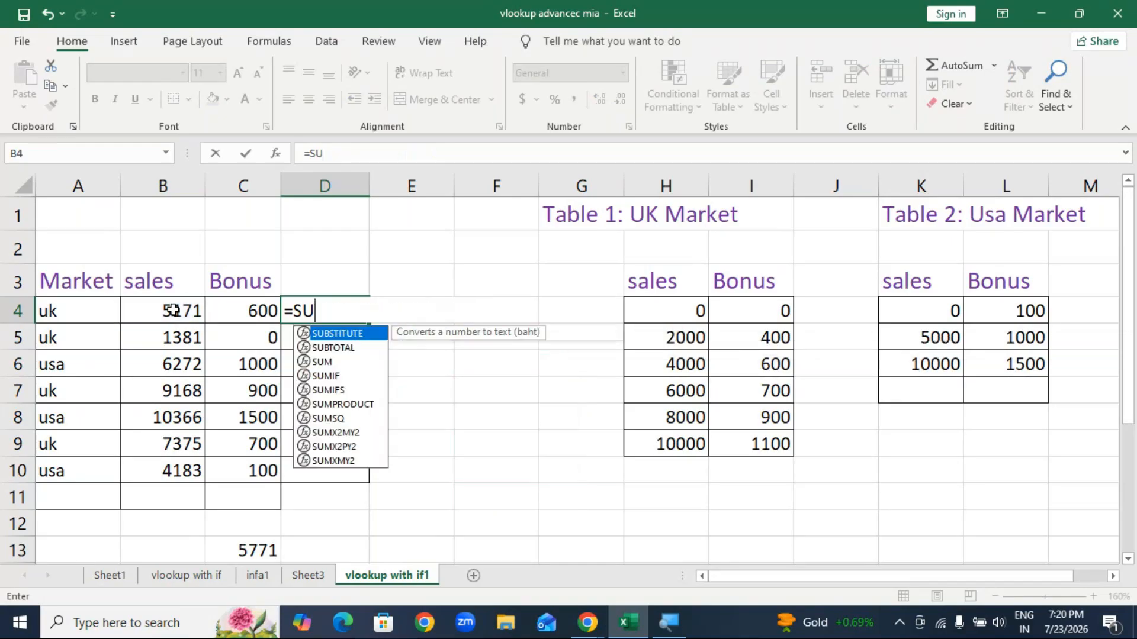
{"action": "key", "text": "Escape"}
{"action": "left_click", "coordinate": [484, 451]}
{"action": "left_click", "coordinate": [494, 504]}
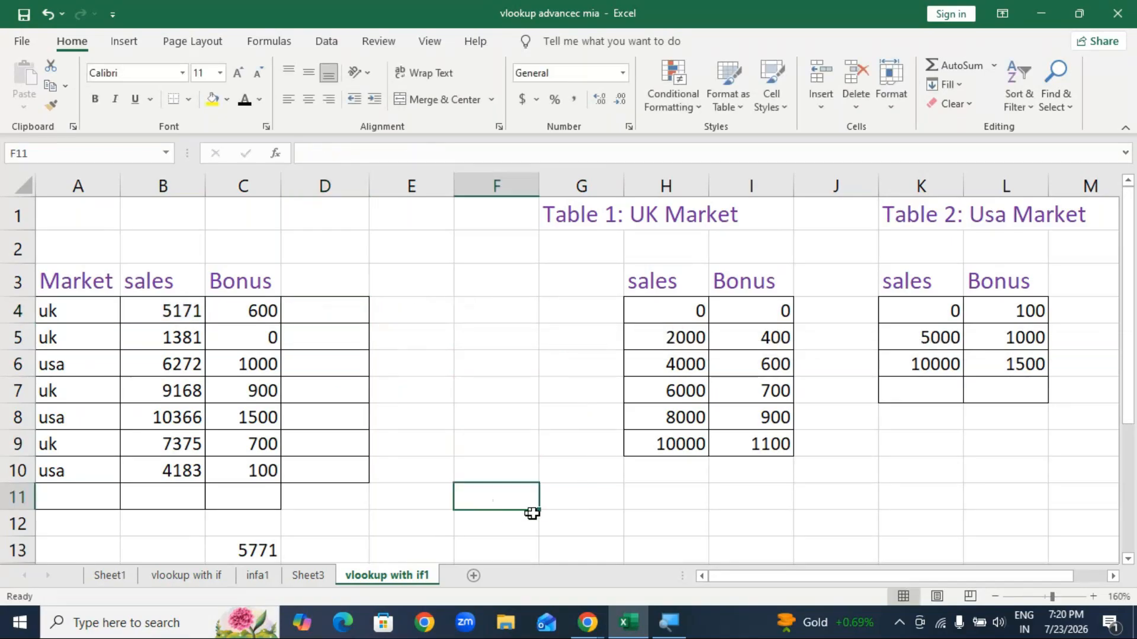
{"action": "left_click", "coordinate": [581, 503]}
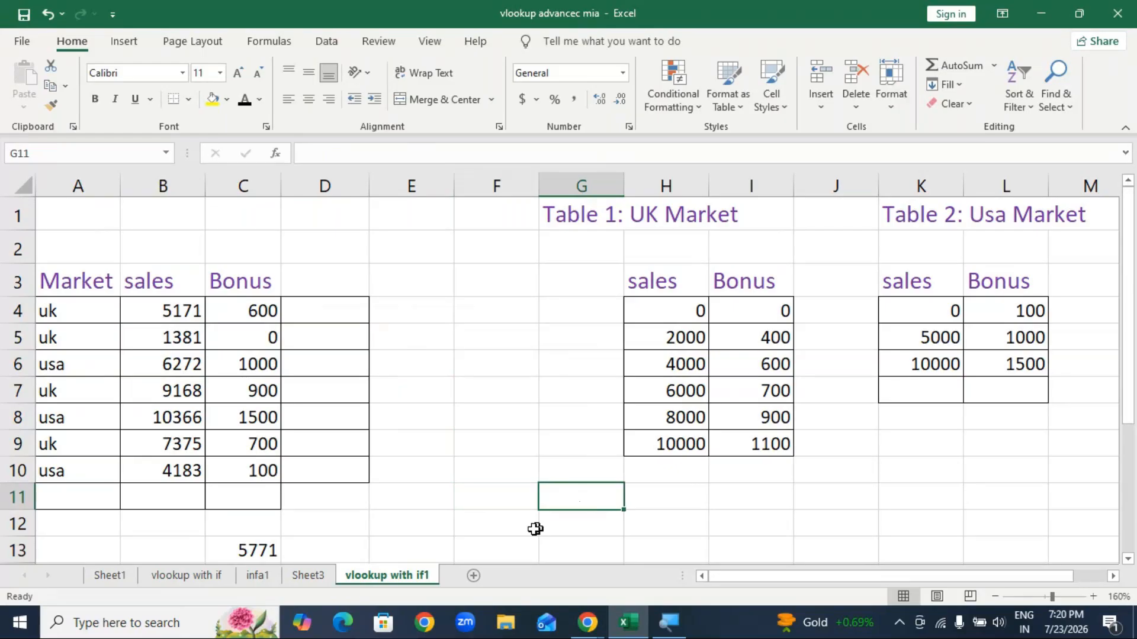
{"action": "left_click", "coordinate": [331, 472]}
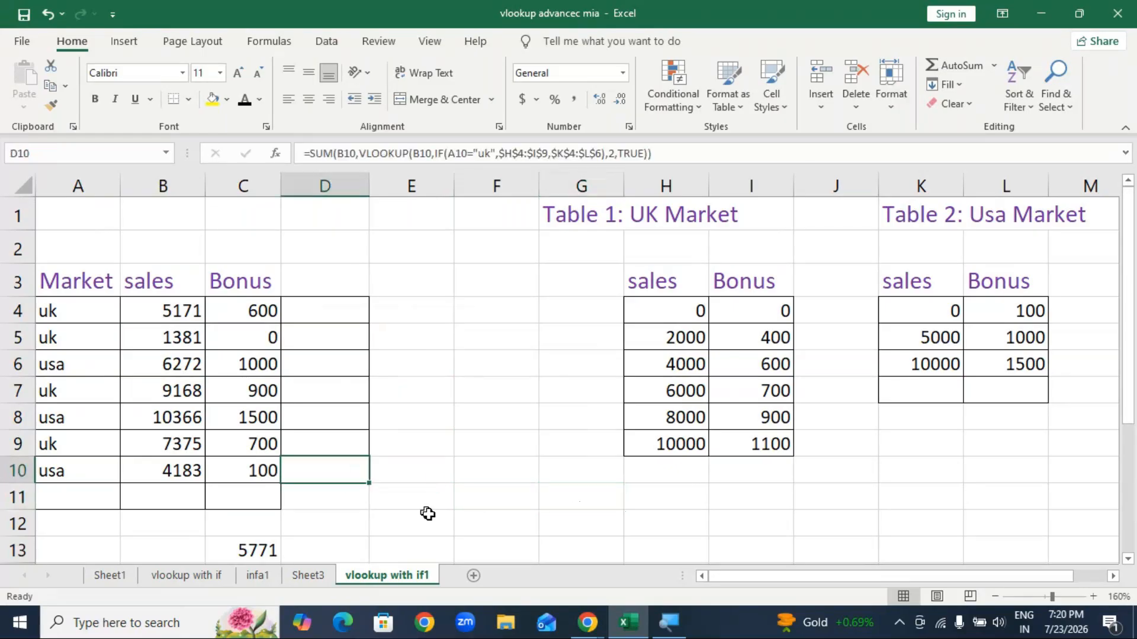
{"action": "left_click", "coordinate": [543, 527]}
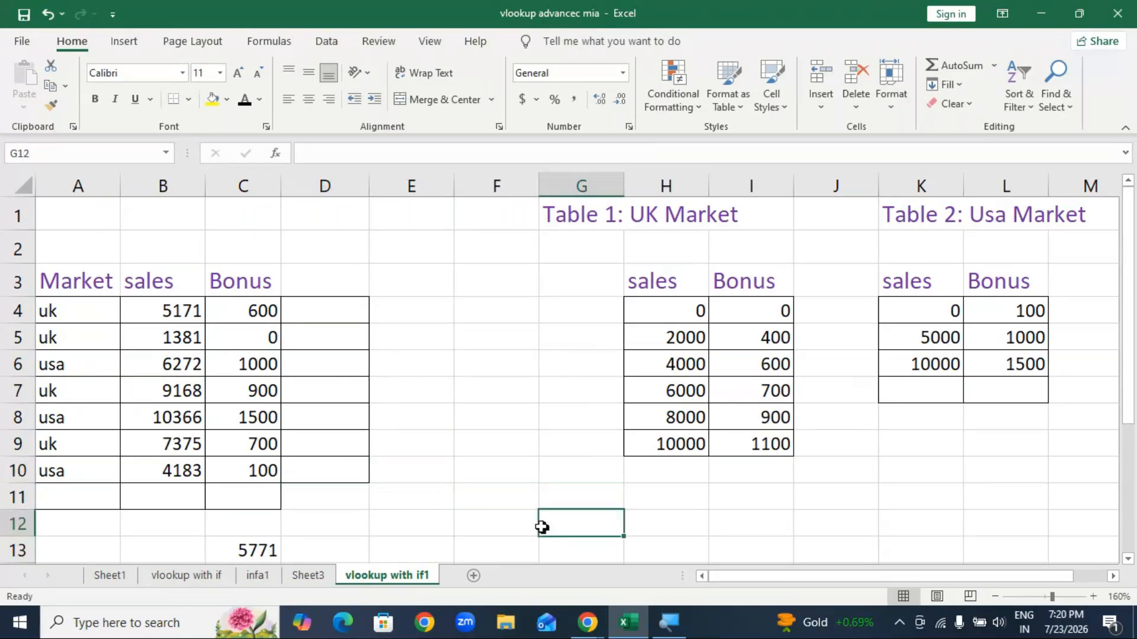
{"action": "left_click", "coordinate": [1041, 13]}
{"action": "right_click", "coordinate": [861, 186]}
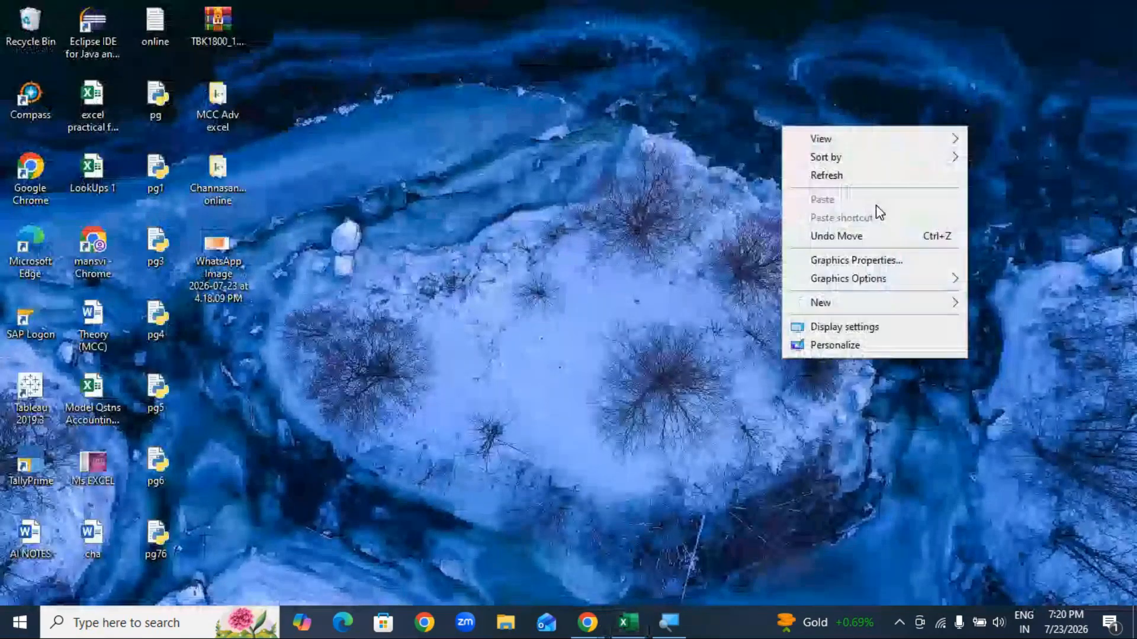
{"action": "right_click", "coordinate": [655, 184]}
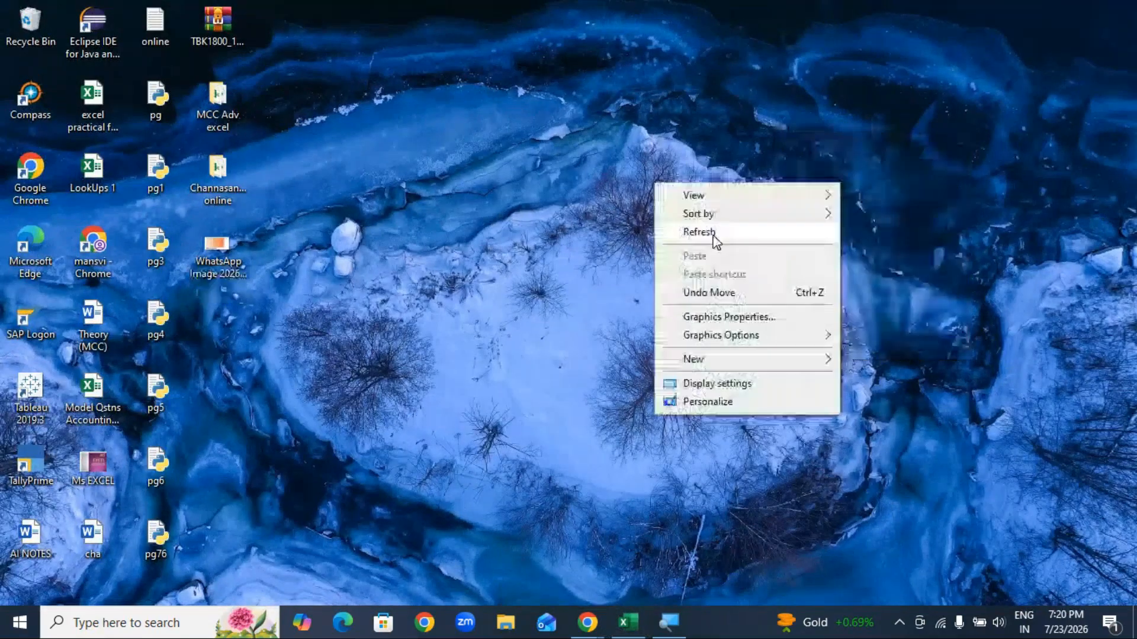
{"action": "key", "text": "alt+Tab"}
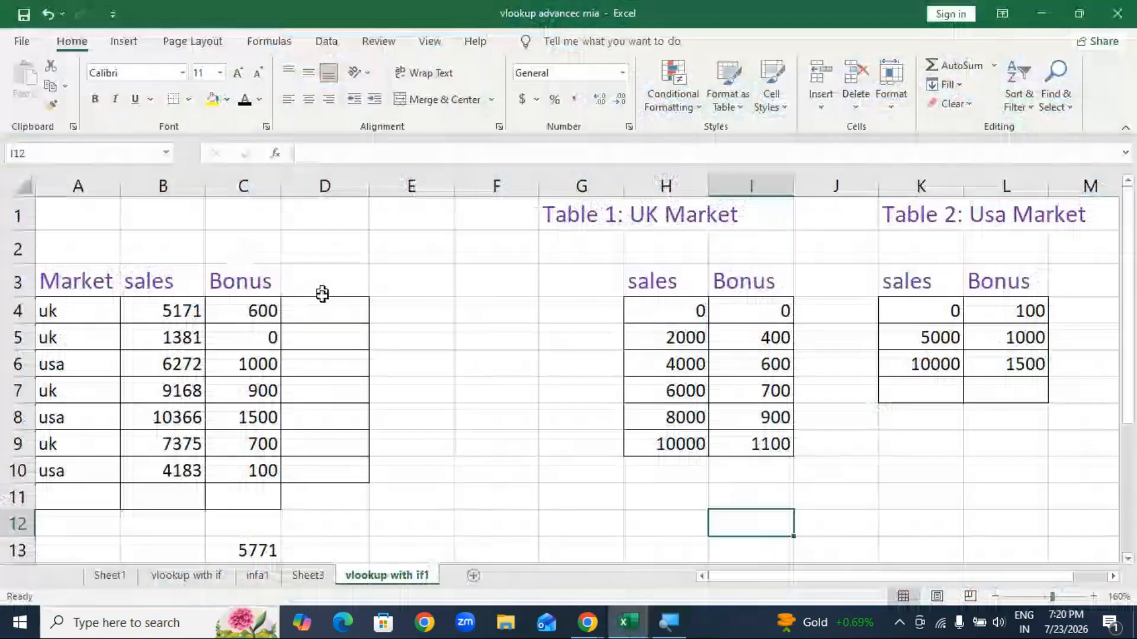
Step: Start D4's formula as =SUM(B4(VLOOKUP(B4,IF( using the function suggestions
{"action": "left_click", "coordinate": [329, 308]}
{"action": "type", "text": "=sum"}
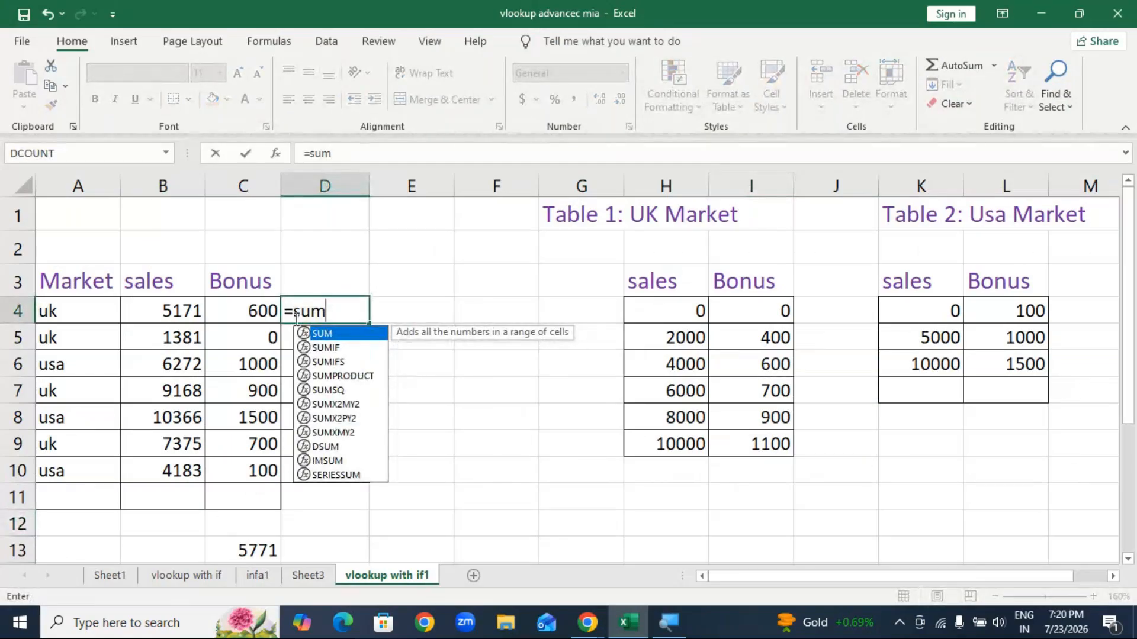
{"action": "key", "text": "Tab"}
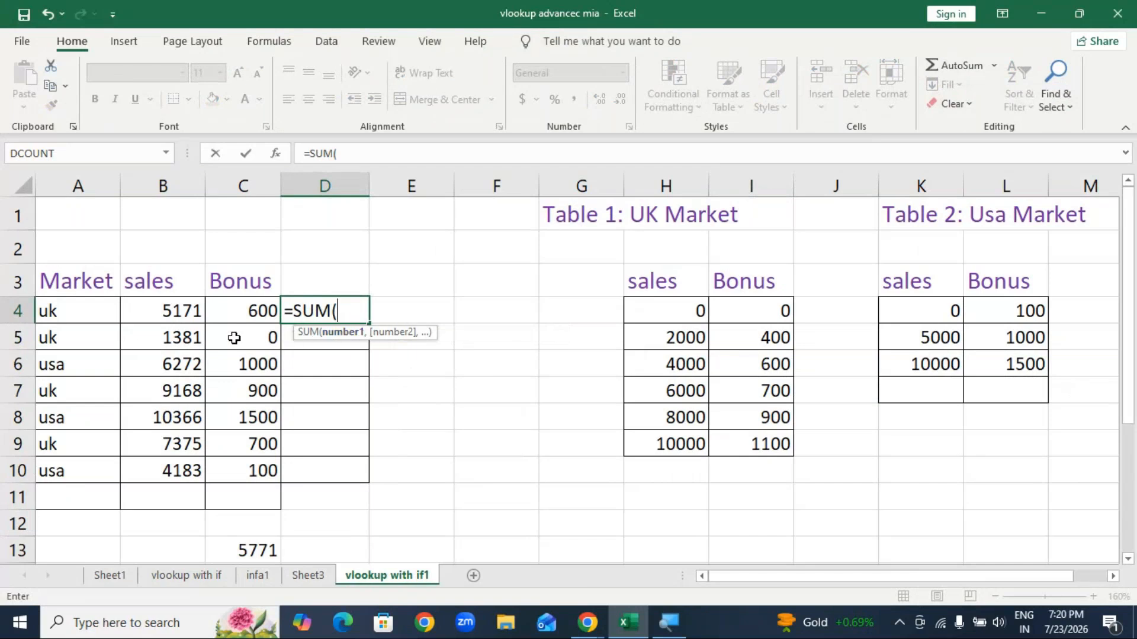
{"action": "left_click", "coordinate": [189, 314]}
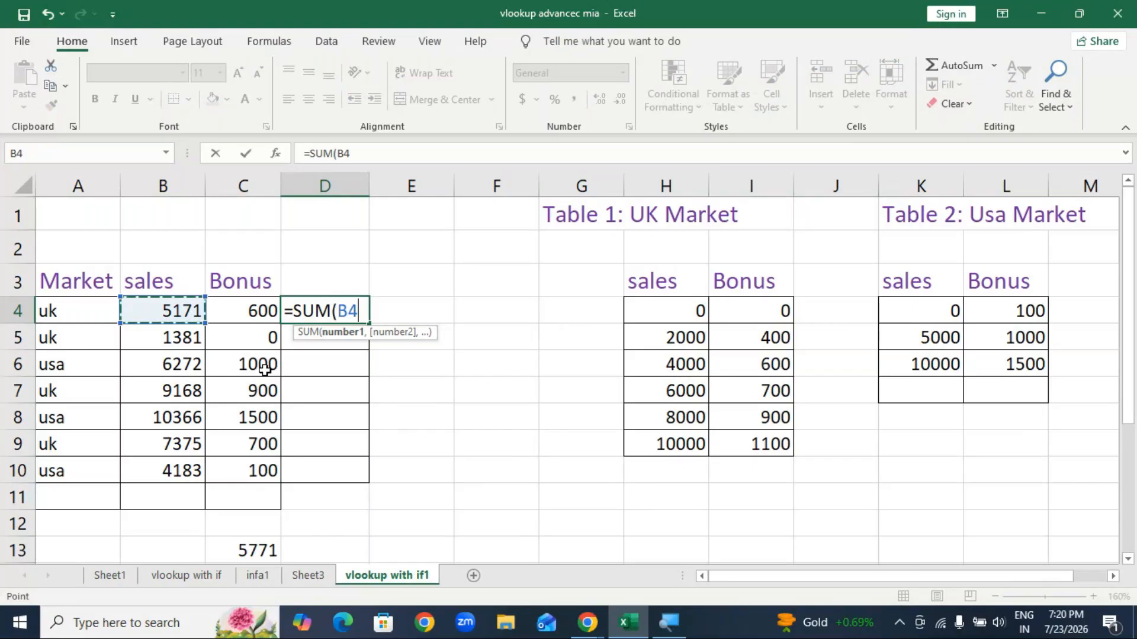
{"action": "type", "text": "(vl"}
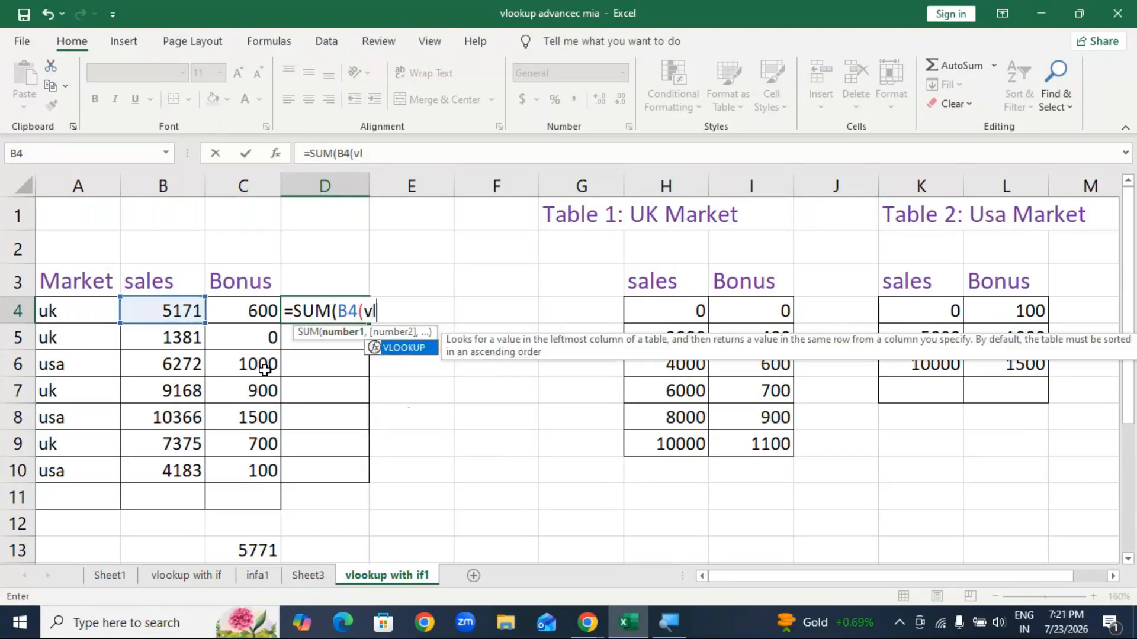
{"action": "type", "text": "o"}
{"action": "key", "text": "Tab"}
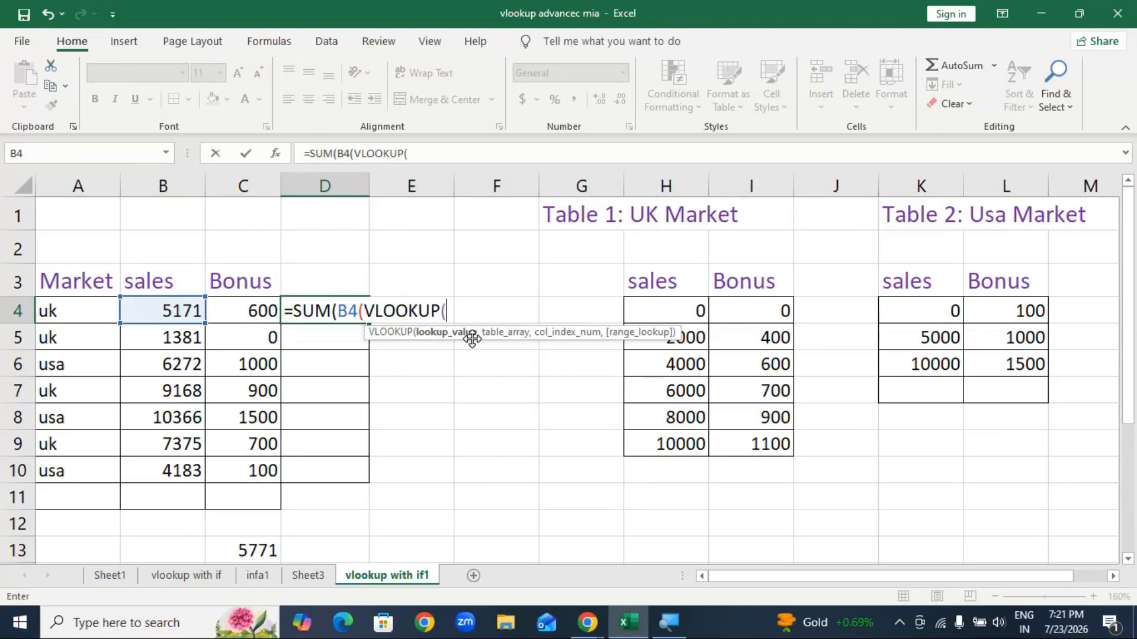
{"action": "left_click", "coordinate": [180, 312]}
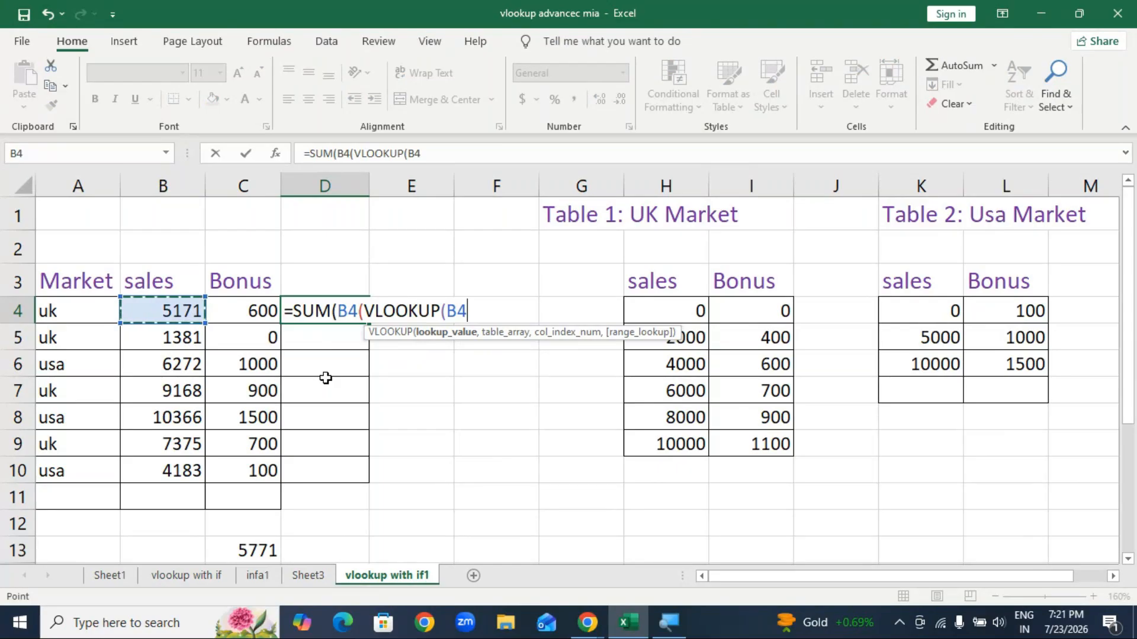
{"action": "type", "text": ","}
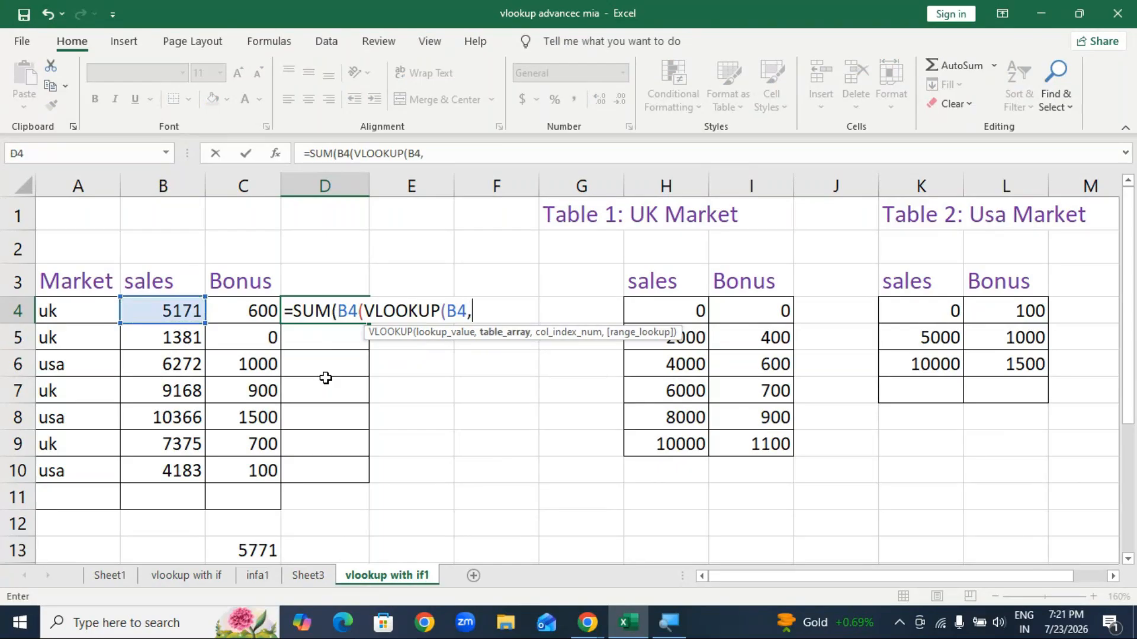
{"action": "type", "text": "if"}
{"action": "key", "text": "Tab"}
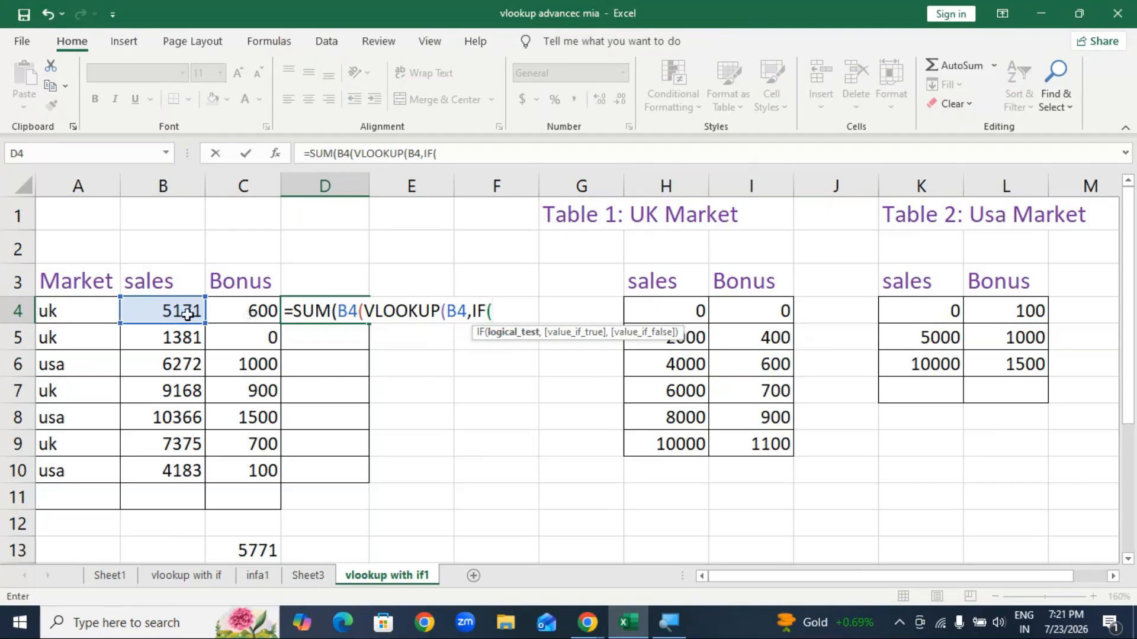
Step: Complete it with A4="uk", ranges H4:I9 and K4:L6, and 2,1, then accept Excel's correction
{"action": "left_click", "coordinate": [83, 314]}
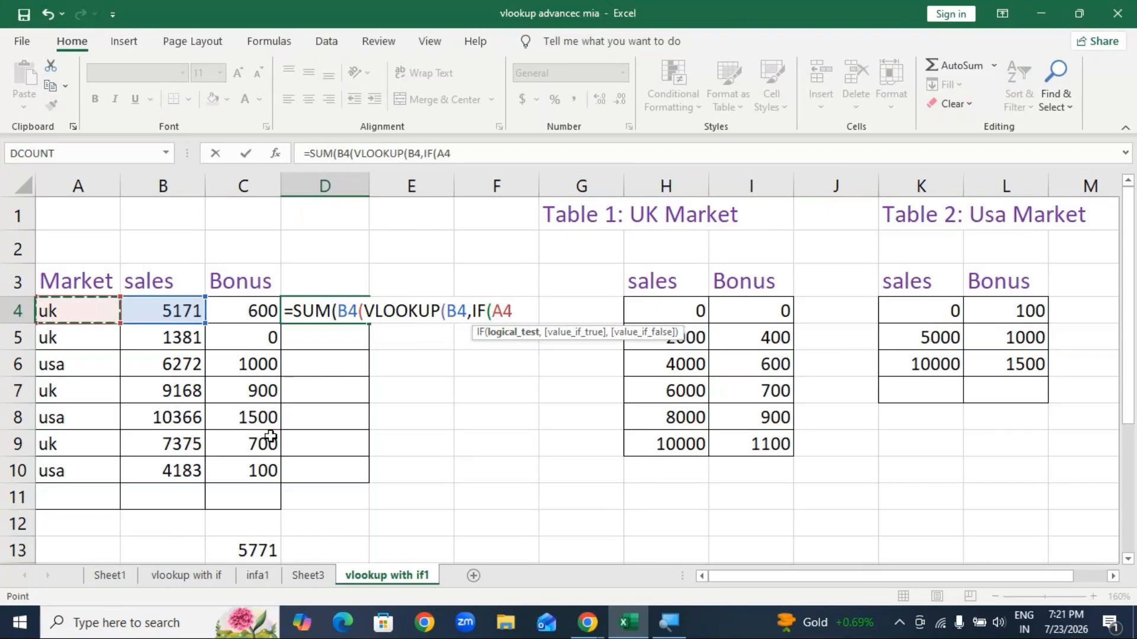
{"action": "type", "text": "="}
{"action": "type", "text": "\"uk\""}
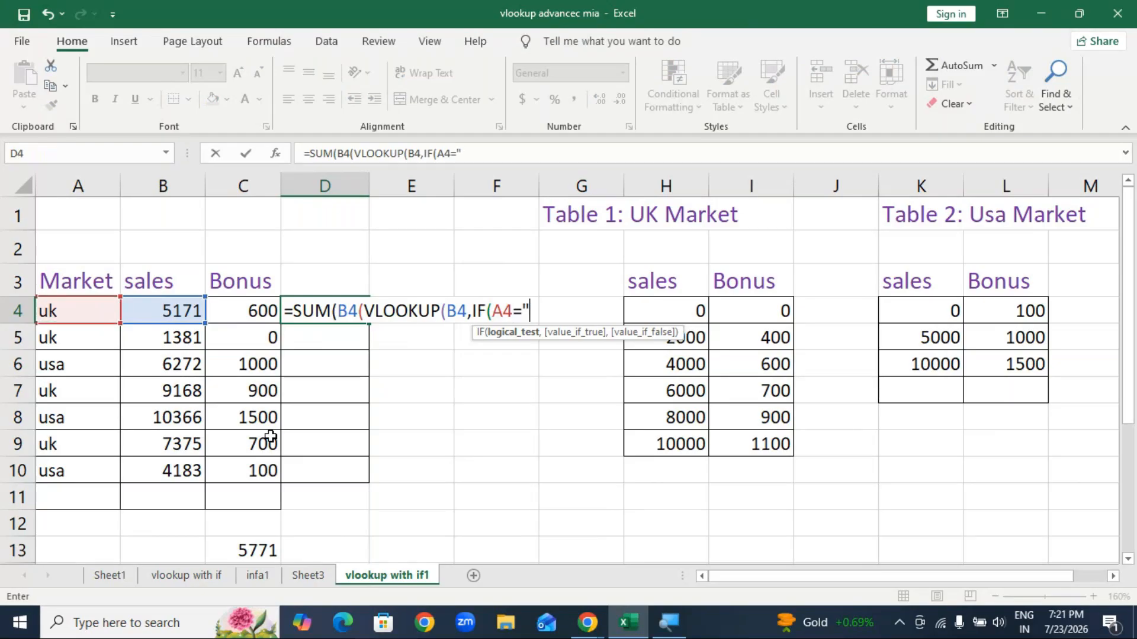
{"action": "type", "text": ","}
{"action": "left_click_drag", "start_coordinate": [586, 336], "coordinate": [557, 432]}
{"action": "left_click_drag", "start_coordinate": [644, 312], "coordinate": [762, 446]}
{"action": "type", "text": ","}
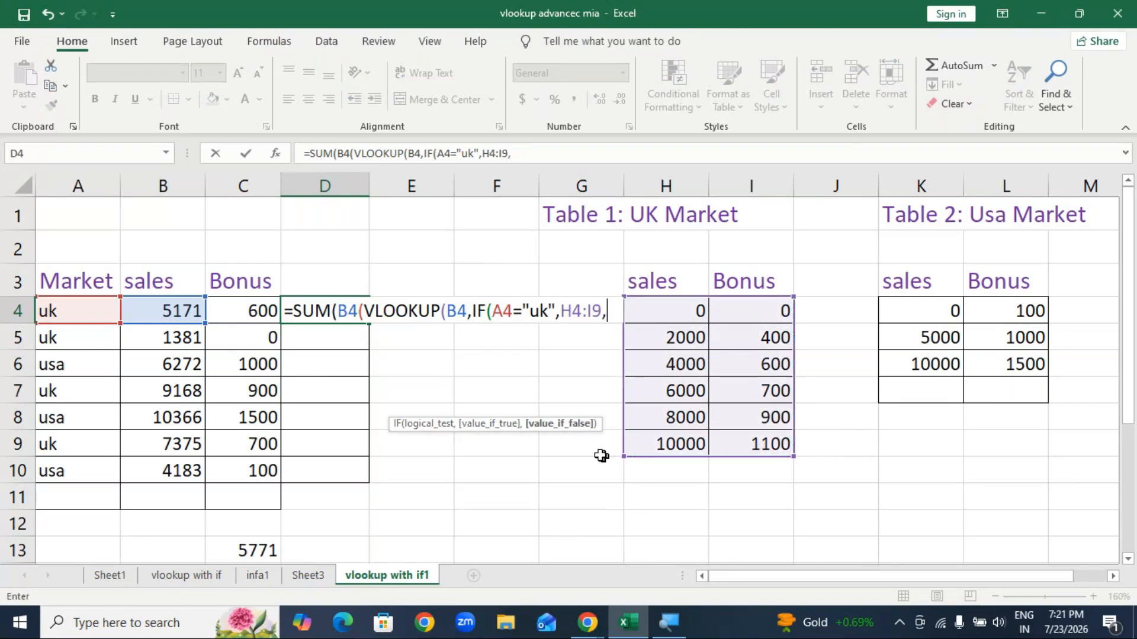
{"action": "left_click_drag", "start_coordinate": [924, 311], "coordinate": [995, 364]}
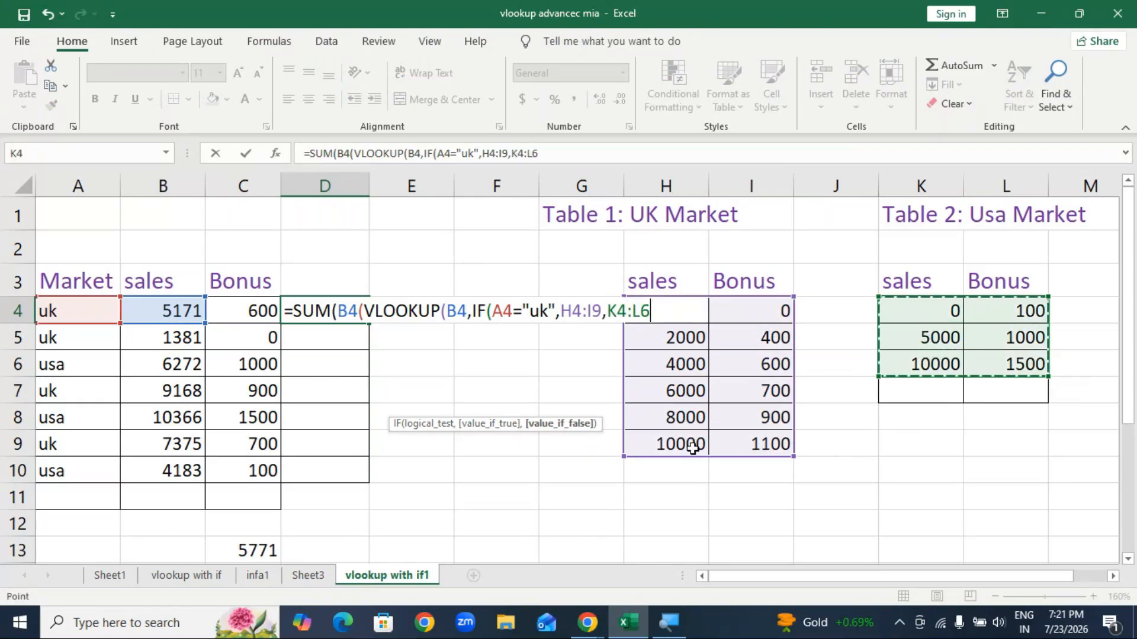
{"action": "type", "text": ","}
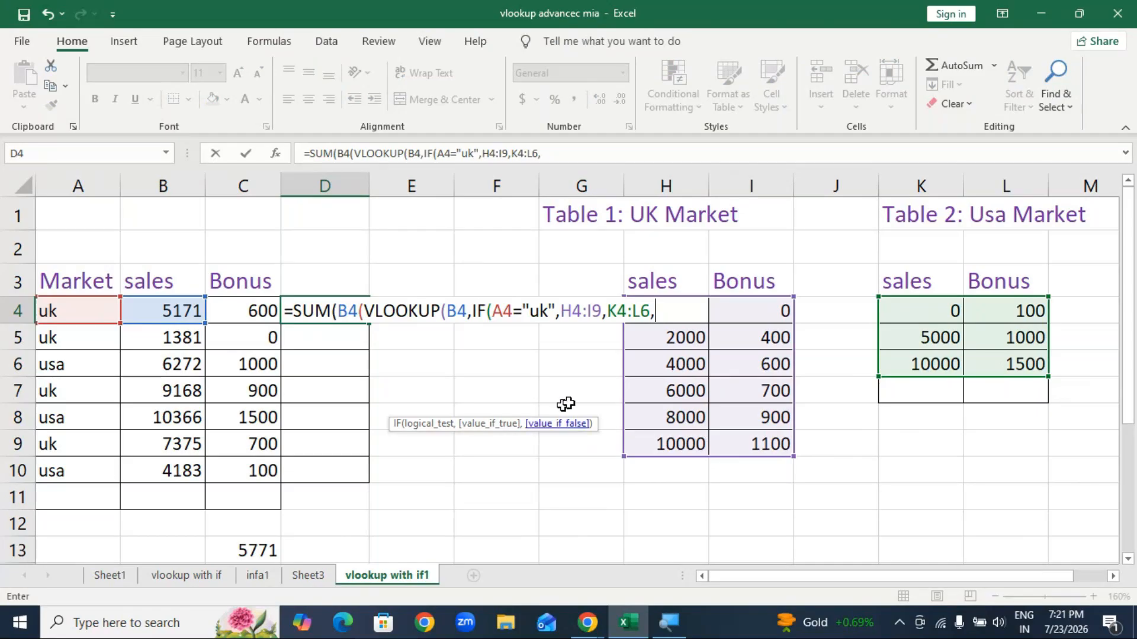
{"action": "key", "text": "BackSpace"}
{"action": "type", "text": ")"}
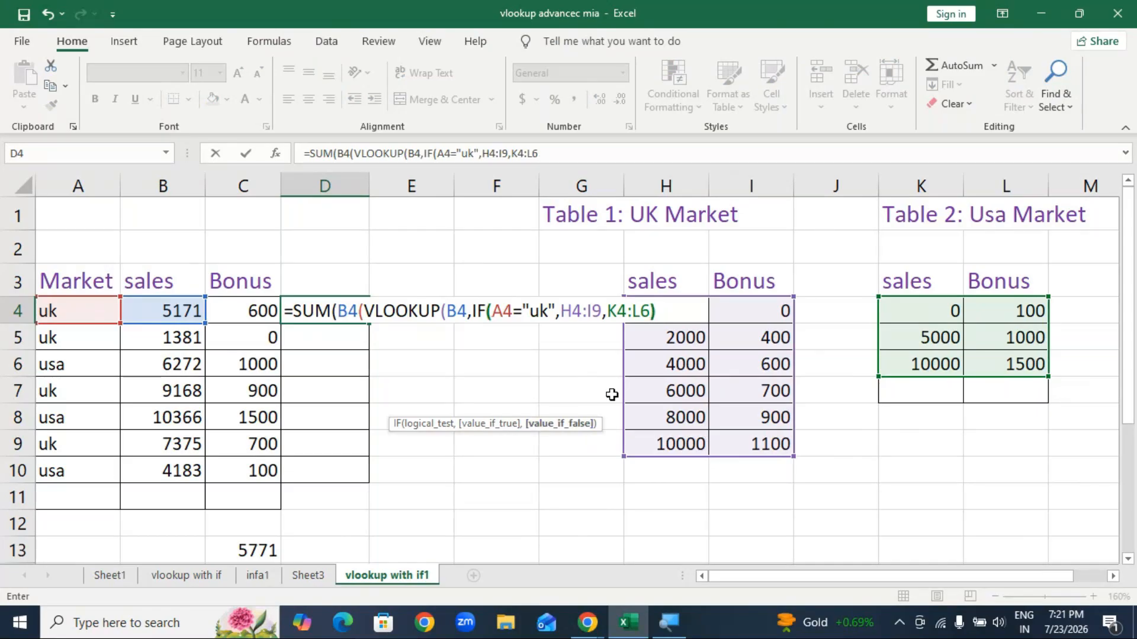
{"action": "type", "text": ","}
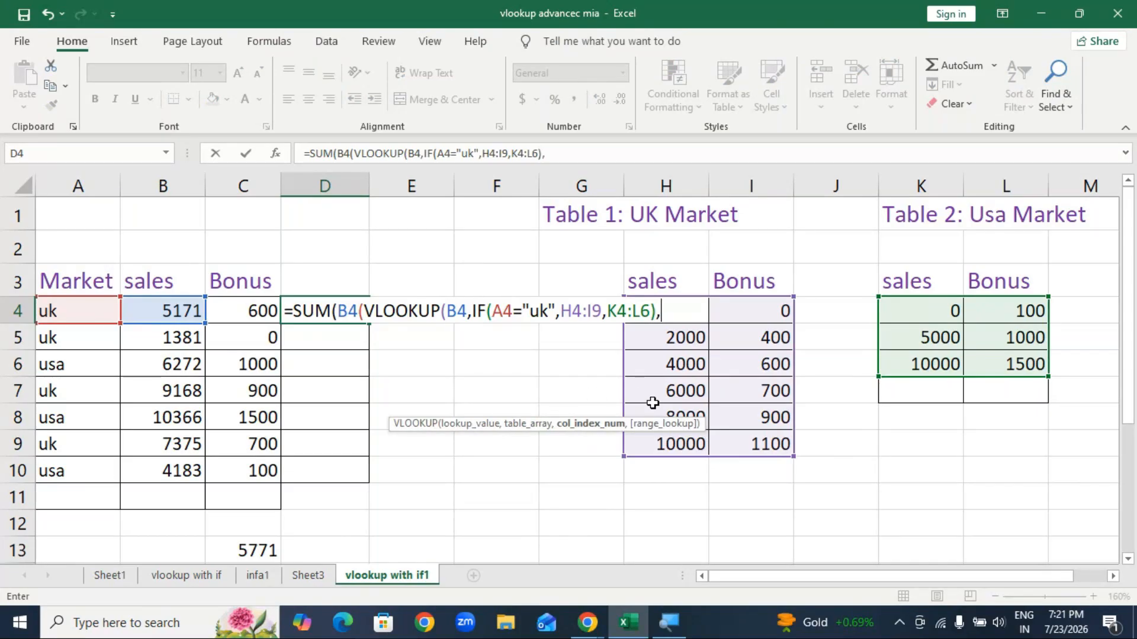
{"action": "type", "text": "2,1)"}
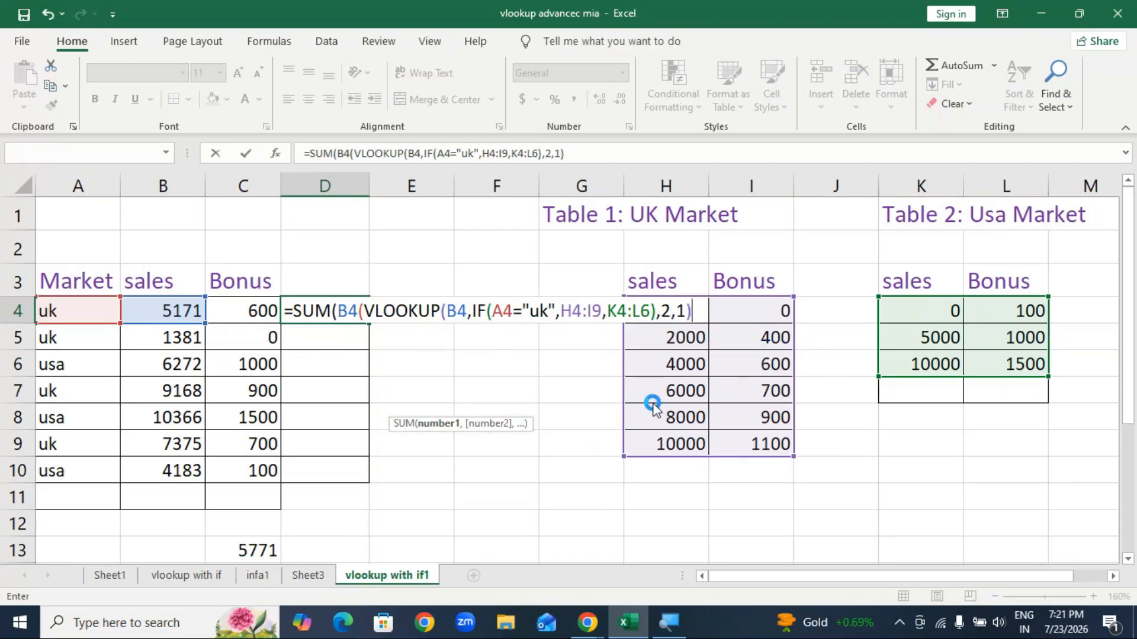
{"action": "key", "text": "Return"}
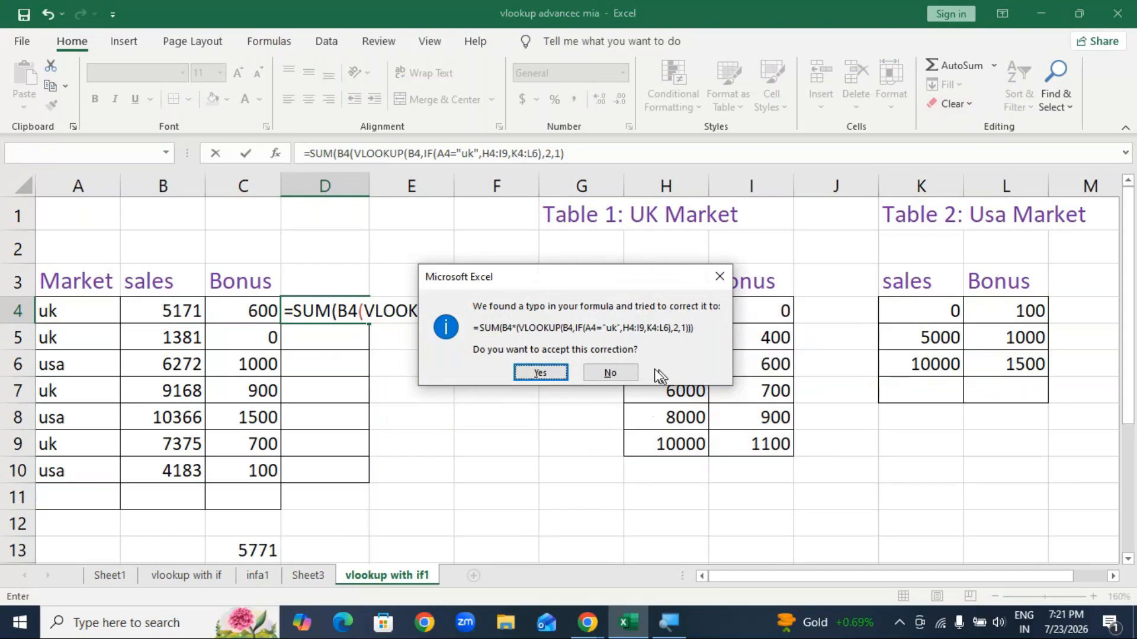
{"action": "left_click", "coordinate": [537, 374]}
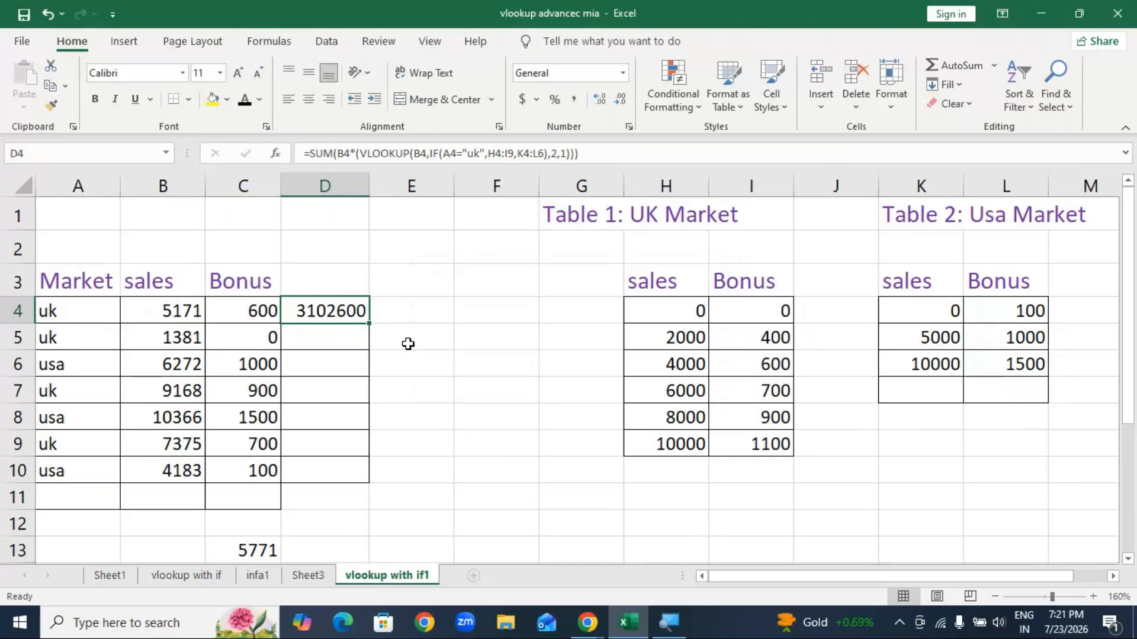
Step: Change B4* to B4, in D4's formula so it reads =SUM(B4,VLOOKUP(...)) and accept the correction
{"action": "left_click", "coordinate": [357, 152]}
{"action": "type", "text": "("}
{"action": "key", "text": "BackSpace"}
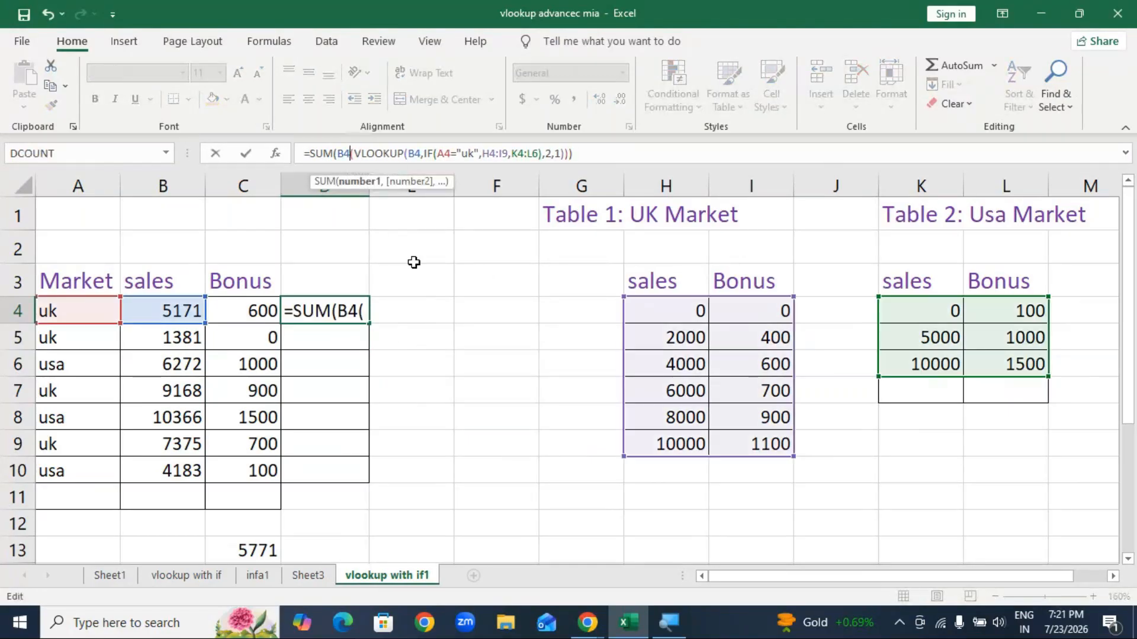
{"action": "key", "text": "Return"}
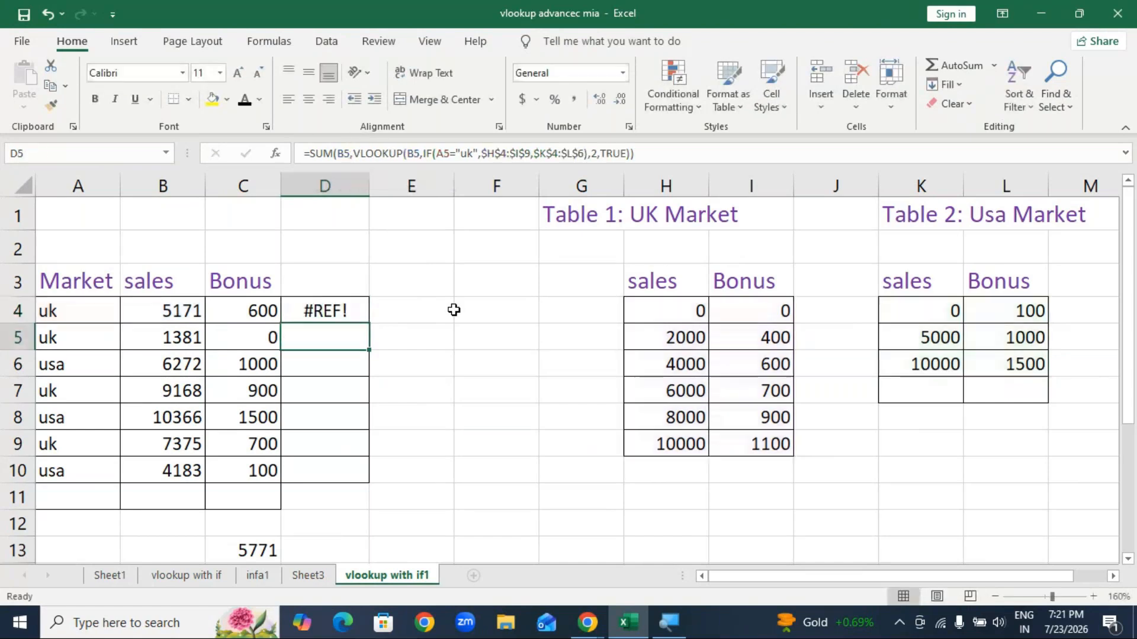
{"action": "key", "text": "Up"}
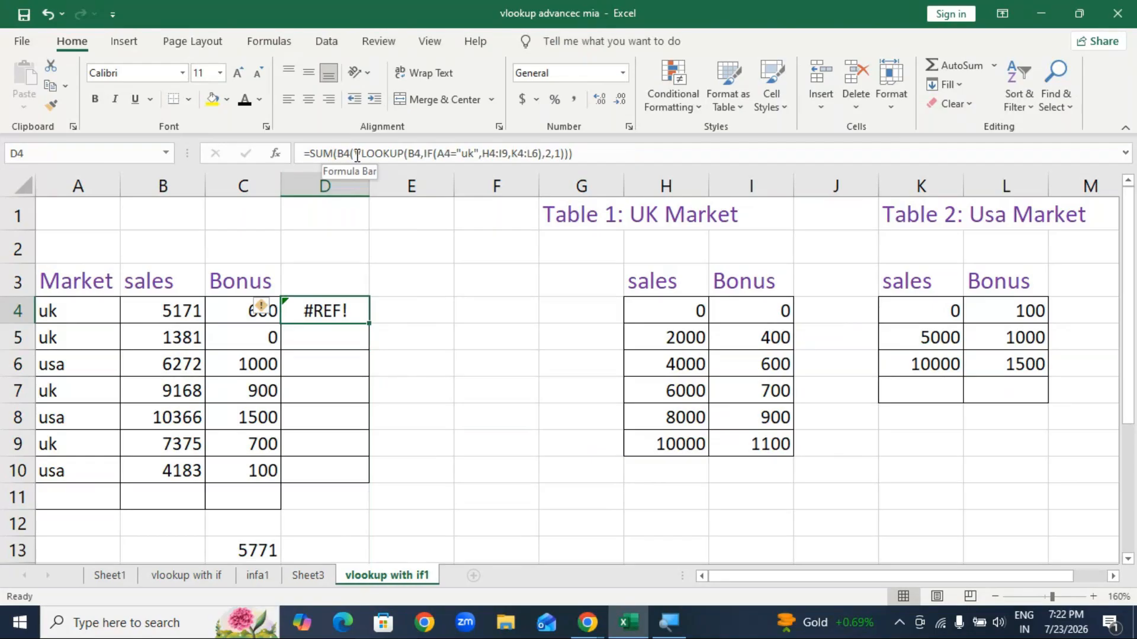
{"action": "left_click", "coordinate": [357, 154]}
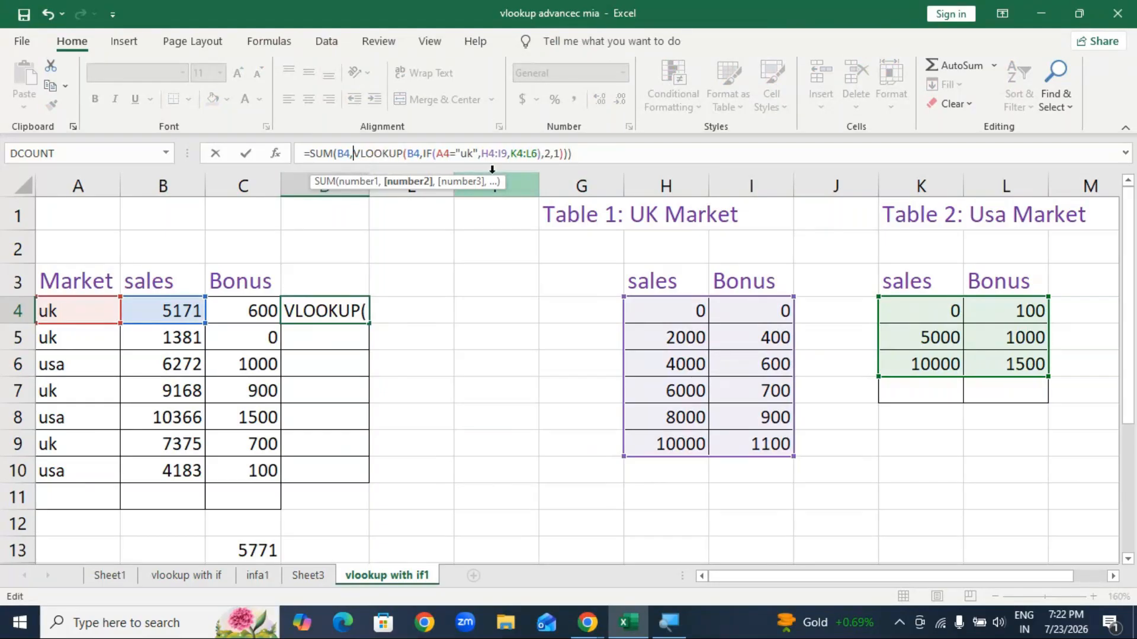
{"action": "left_click", "coordinate": [409, 153]}
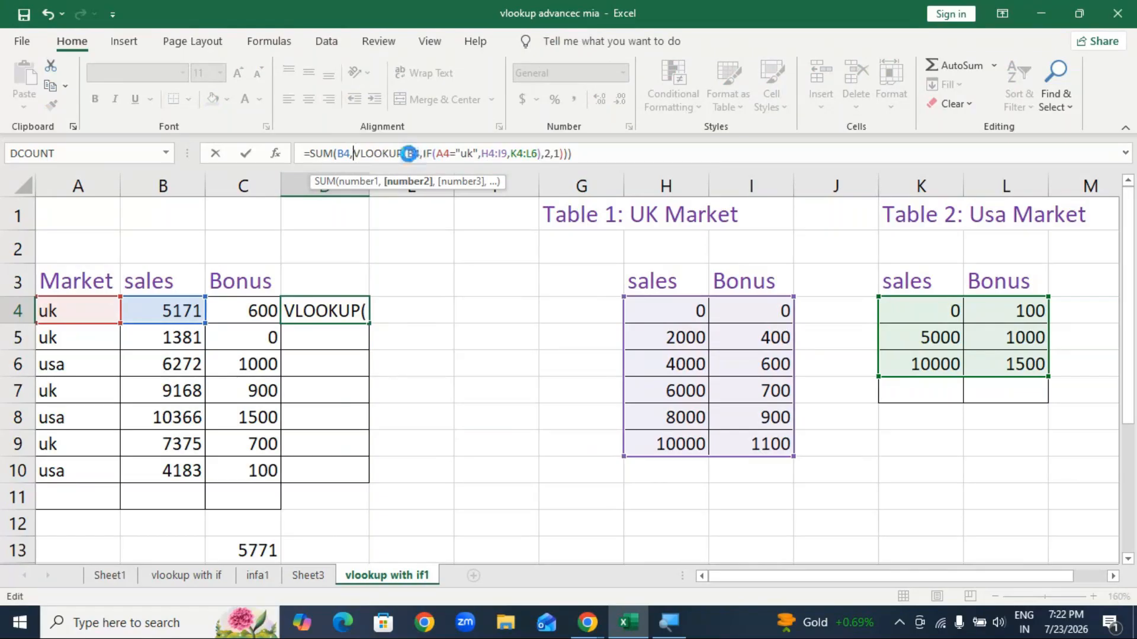
{"action": "key", "text": "Return"}
{"action": "left_click", "coordinate": [531, 373]}
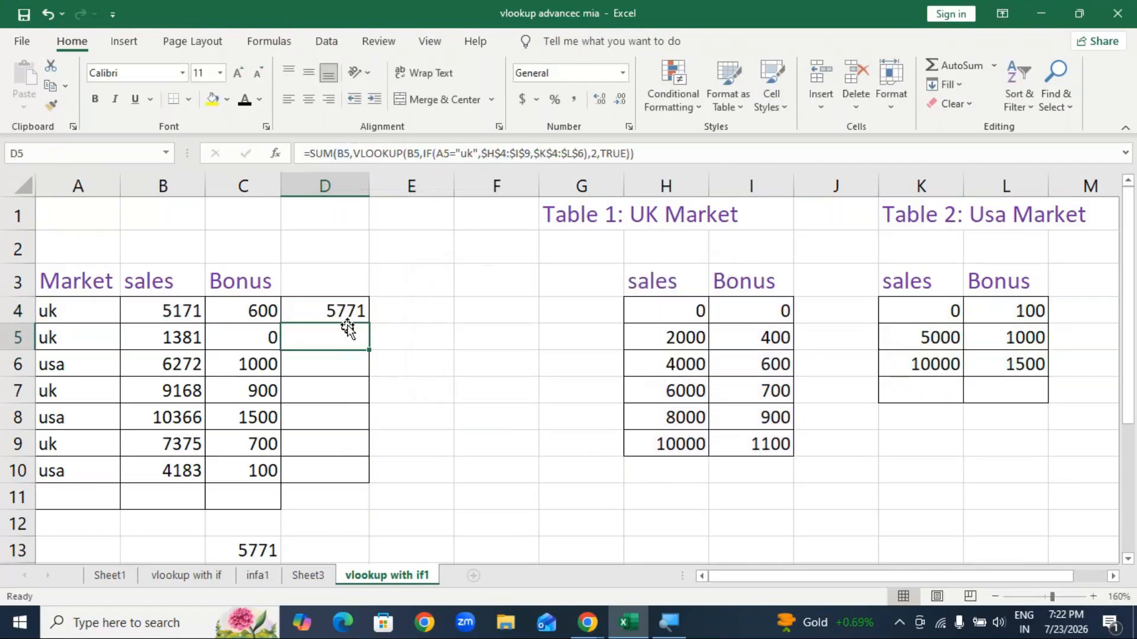
Step: Check D4's 5771 result against the reference formula in C13
{"action": "double_click", "coordinate": [347, 311]}
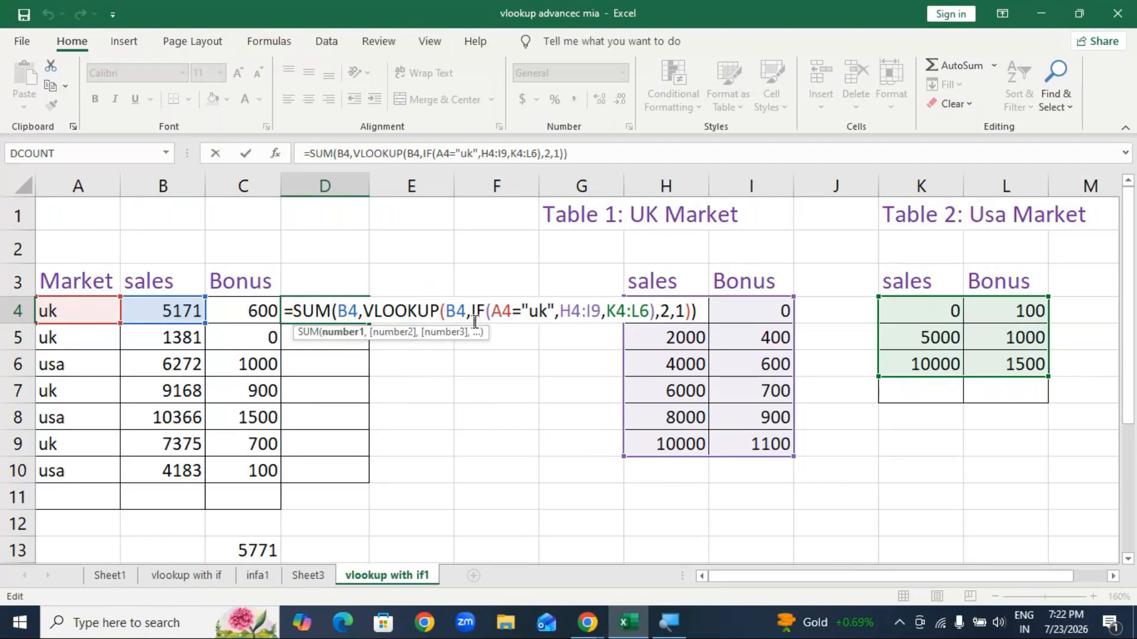
{"action": "left_click", "coordinate": [478, 512]}
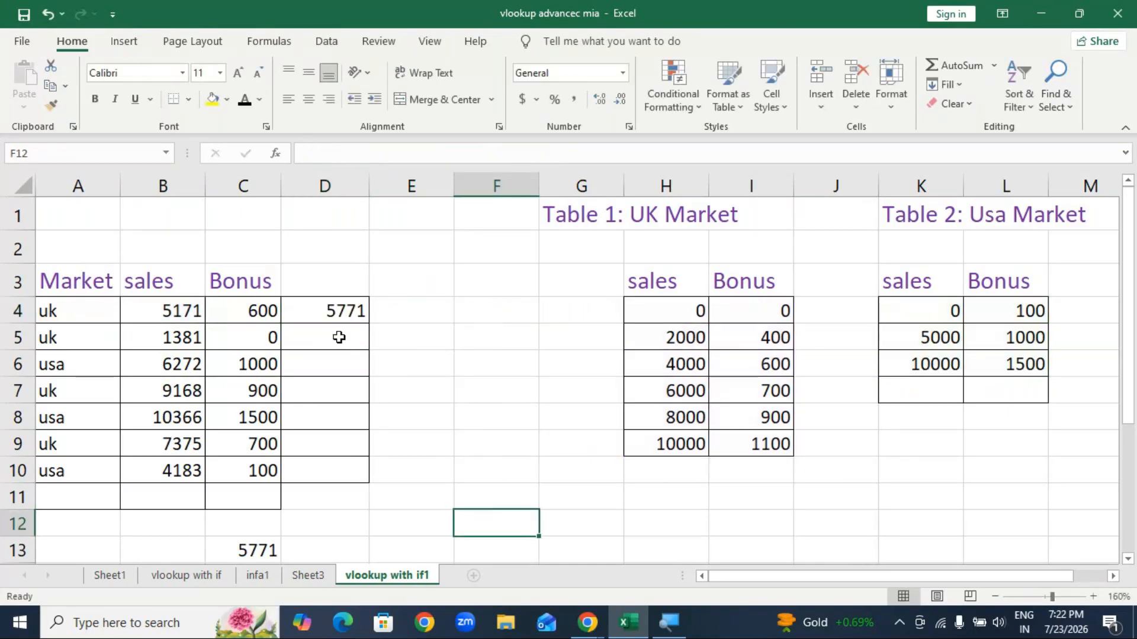
{"action": "scroll", "coordinate": [317, 478], "scroll_direction": "down", "scroll_amount": 1}
{"action": "left_click", "coordinate": [263, 452]}
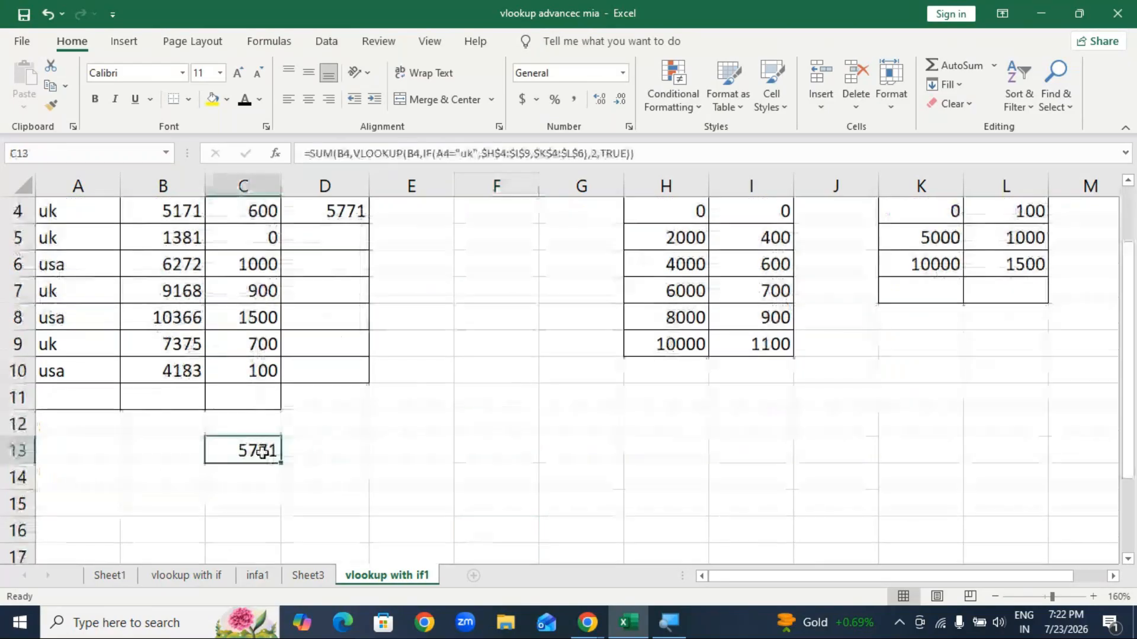
{"action": "left_click", "coordinate": [390, 521]}
{"action": "scroll", "coordinate": [223, 454], "scroll_direction": "up", "scroll_amount": 1}
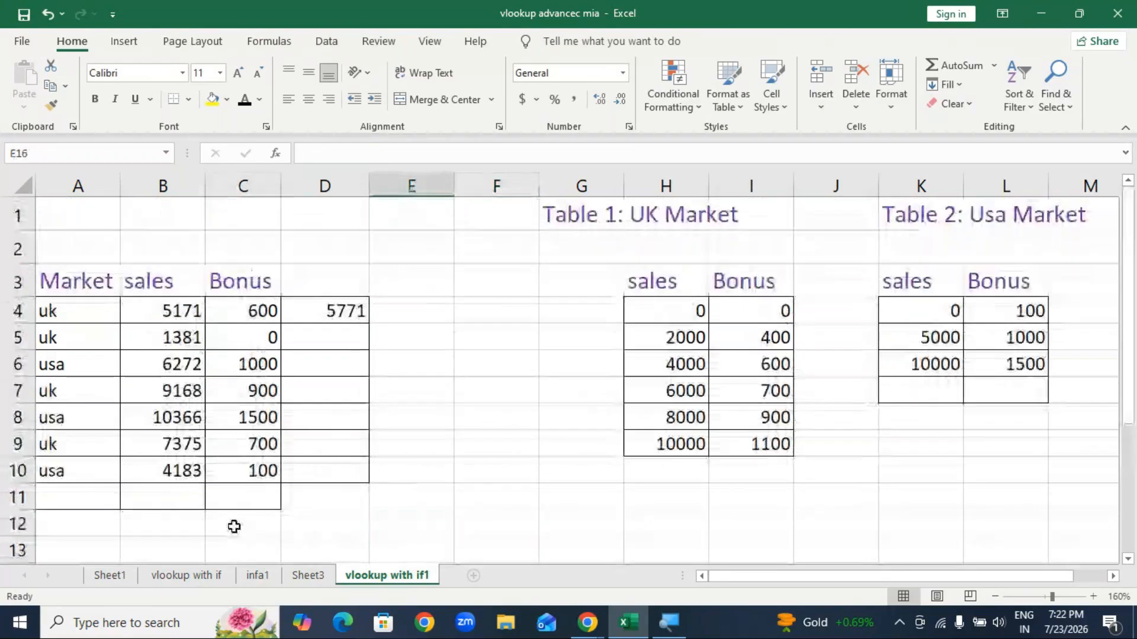
{"action": "left_click", "coordinate": [238, 529]}
{"action": "left_click", "coordinate": [334, 526]}
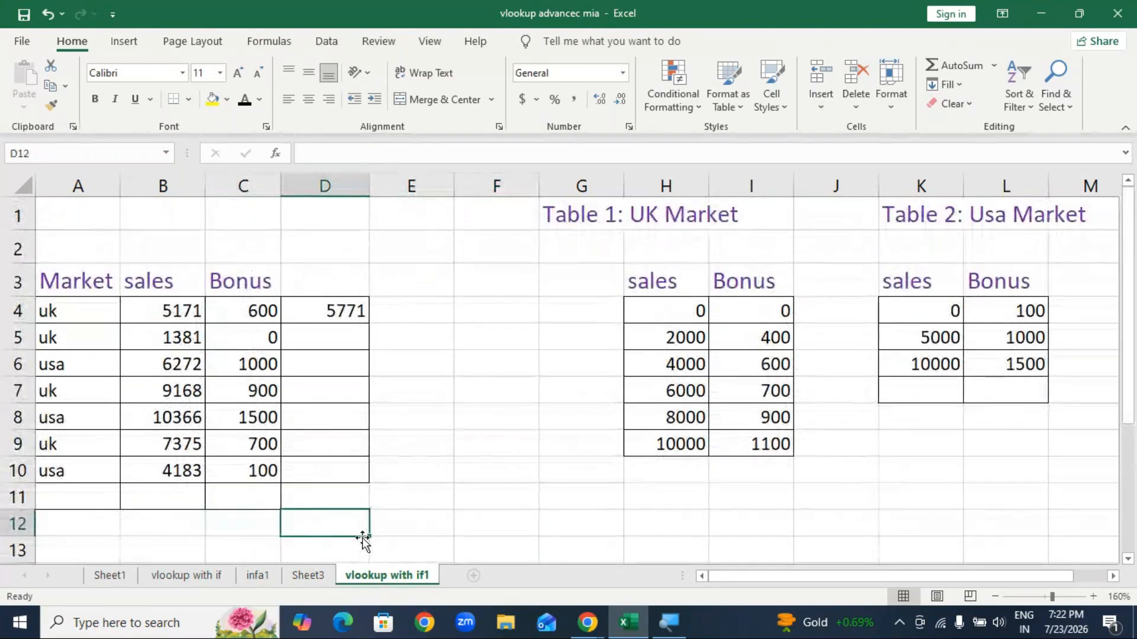
{"action": "type", "text": "="}
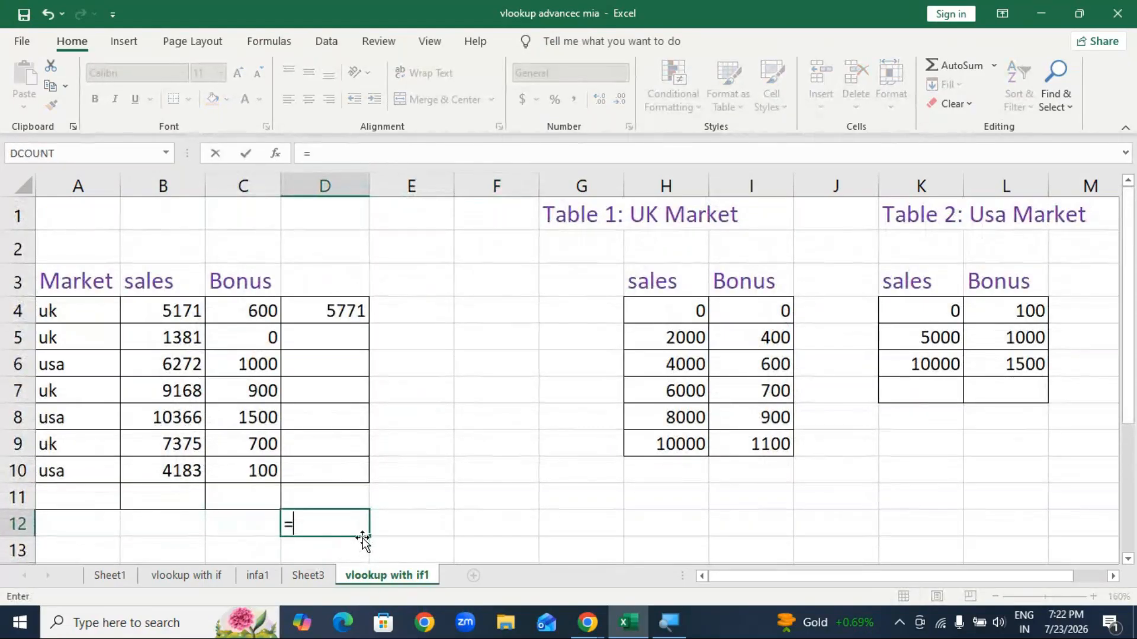
{"action": "type", "text": "sum"}
{"action": "key", "text": "Tab"}
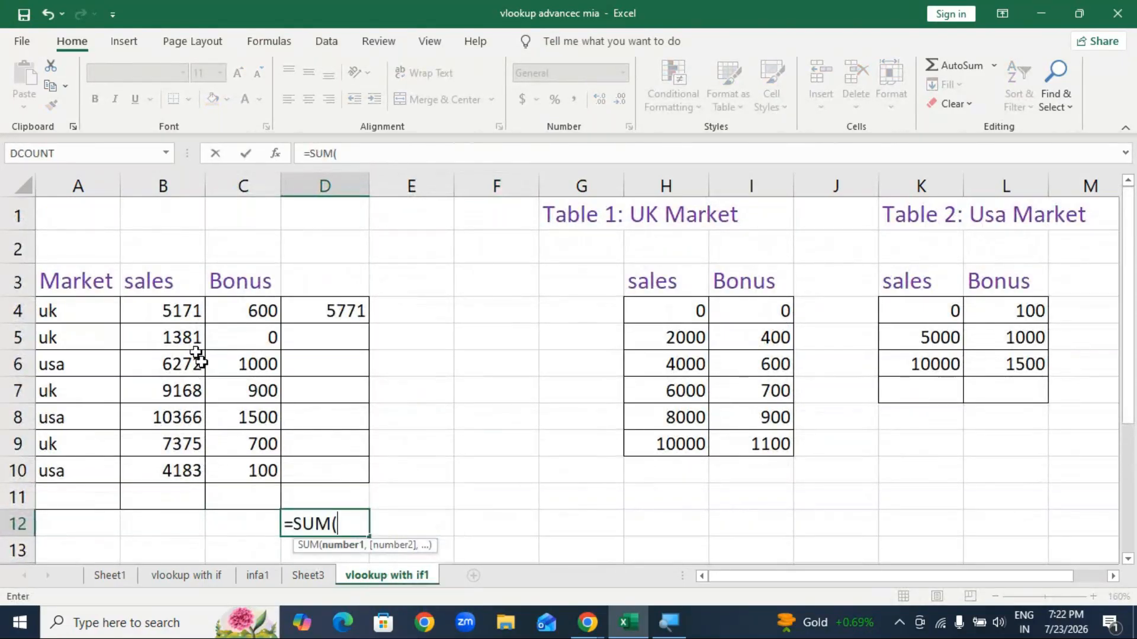
{"action": "left_click", "coordinate": [174, 310]}
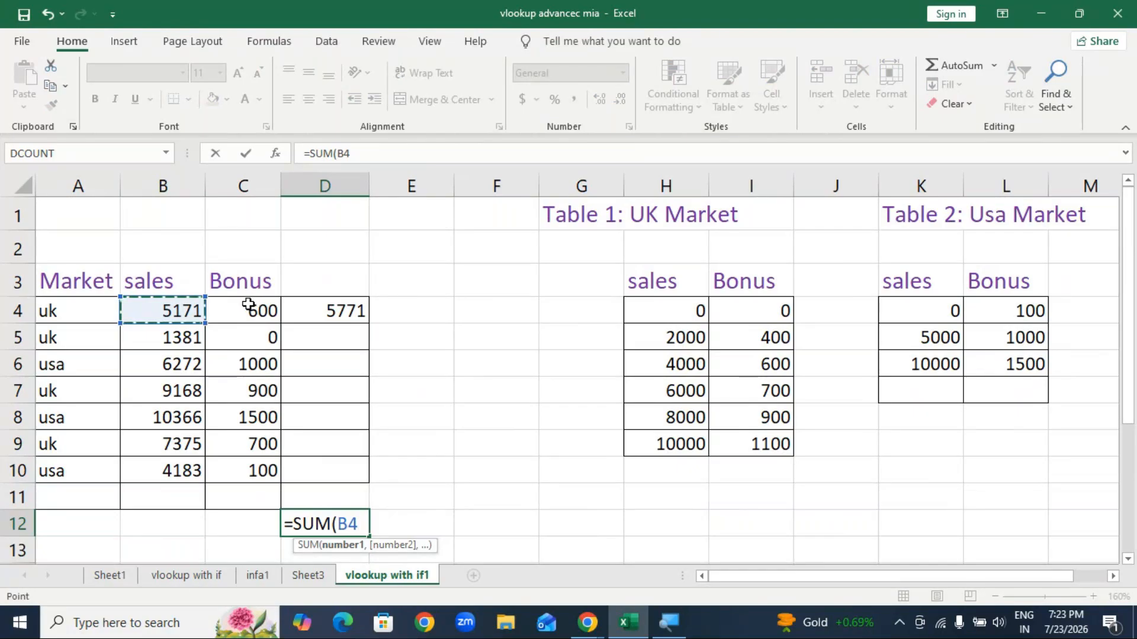
{"action": "left_click", "coordinate": [253, 171]}
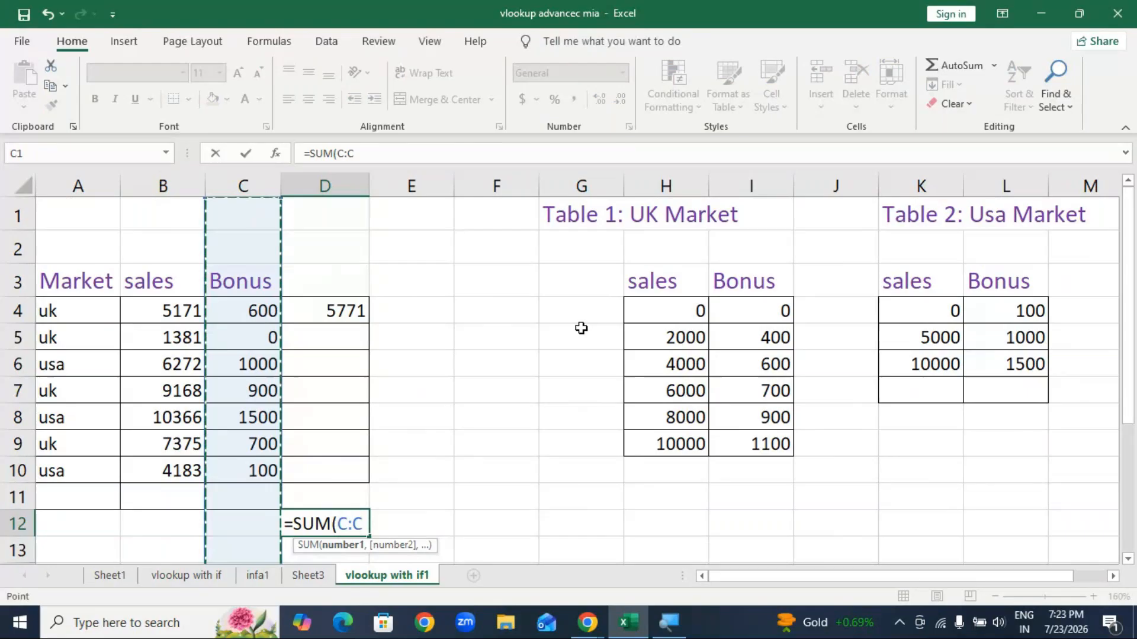
{"action": "right_click", "coordinate": [262, 324]}
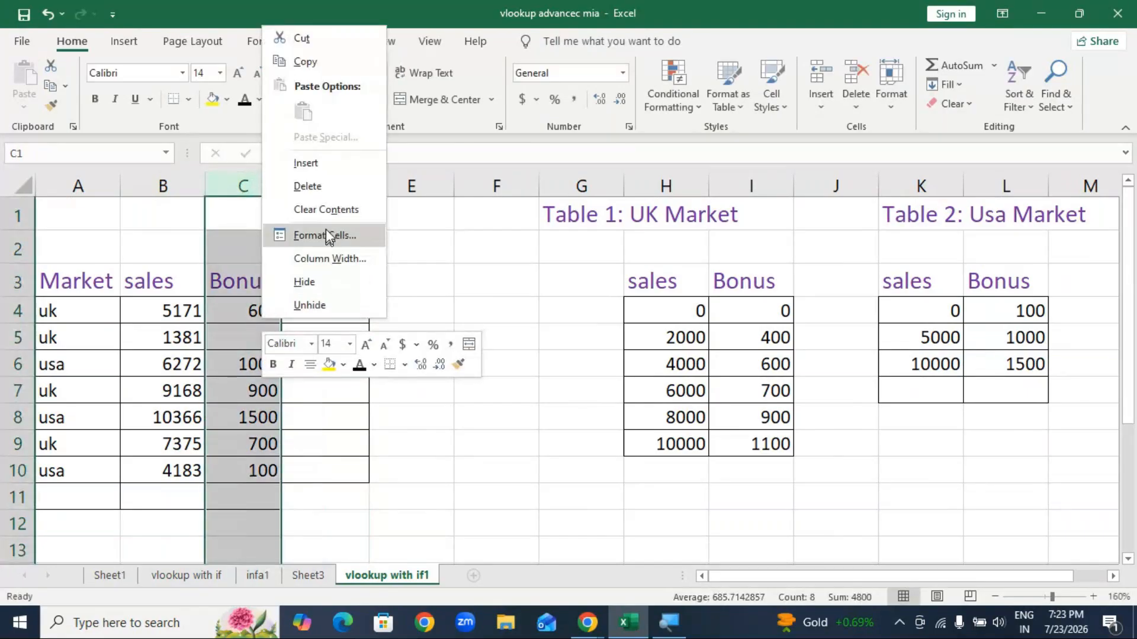
{"action": "left_click", "coordinate": [520, 483]}
{"action": "left_click", "coordinate": [498, 494]}
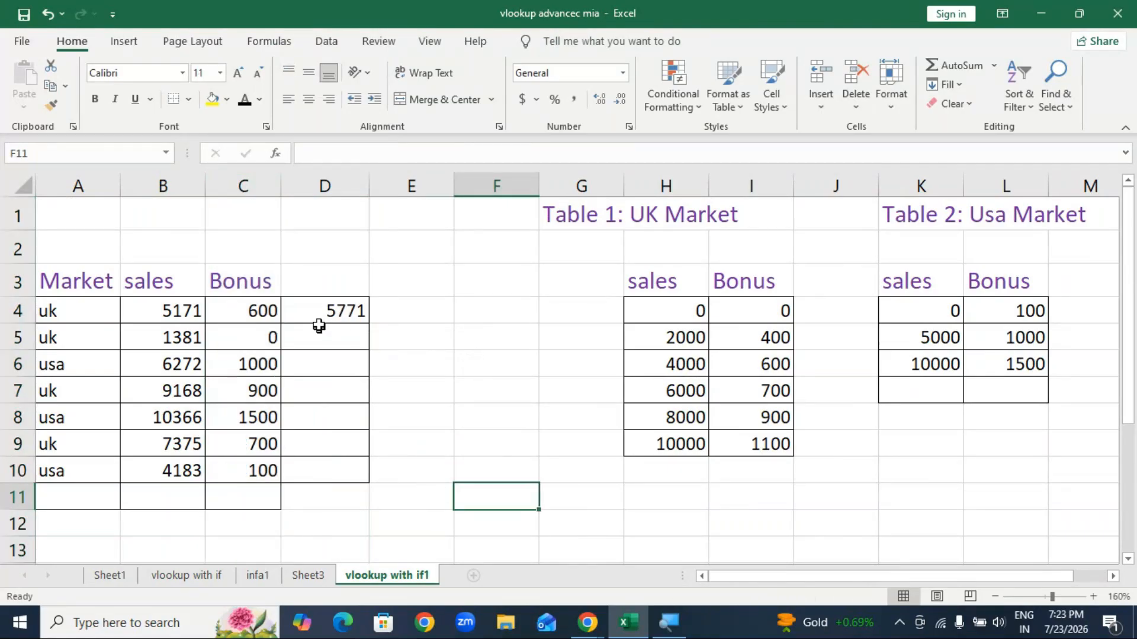
{"action": "left_click", "coordinate": [267, 185]}
{"action": "left_click", "coordinate": [468, 404]}
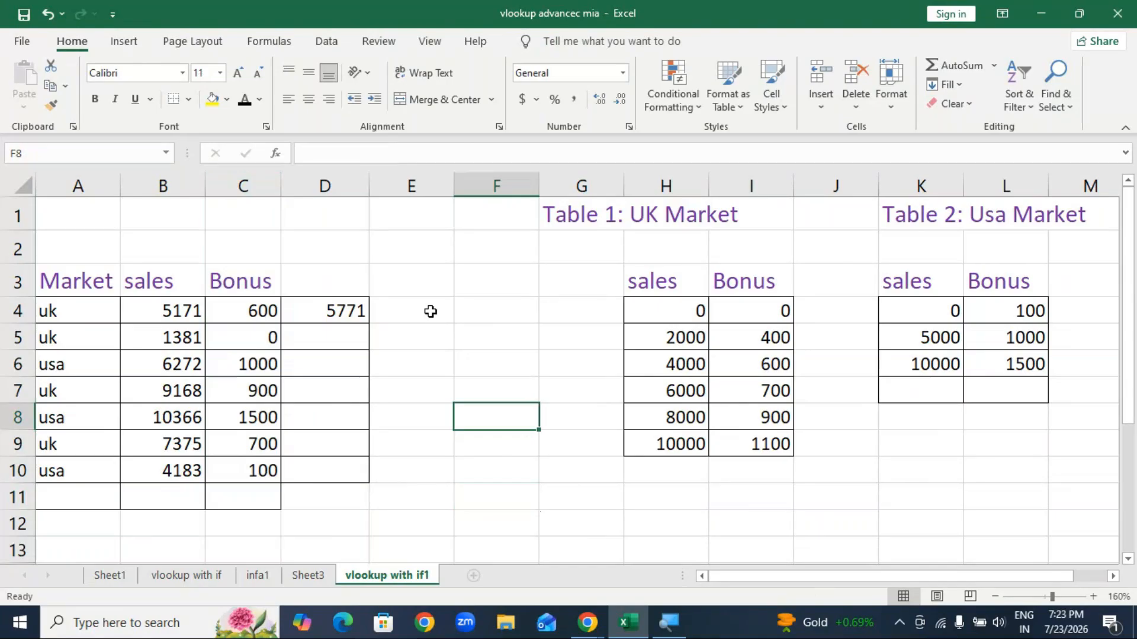
{"action": "left_click", "coordinate": [432, 312]}
Step: Enter =B4+C4 in E4 to total the first row's sales and bonus
{"action": "type", "text": "="}
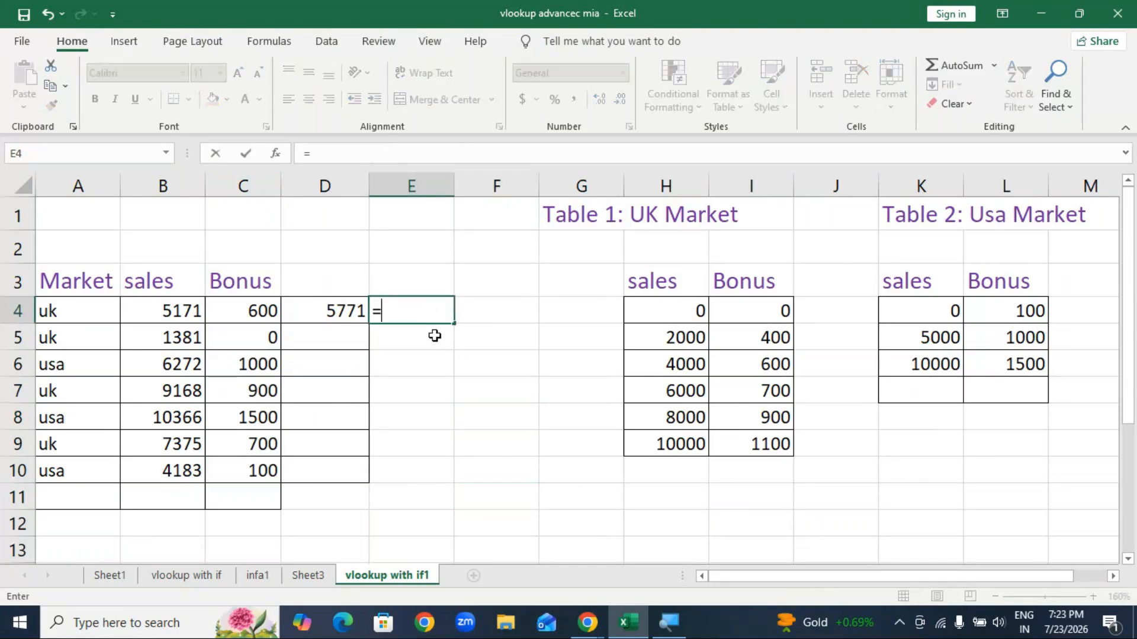
{"action": "left_click", "coordinate": [158, 309]}
{"action": "type", "text": "+"}
{"action": "left_click", "coordinate": [222, 313]}
{"action": "key", "text": "Return"}
Step: Compare E4's result with C4's lookup formula, then select empty cell C12
{"action": "left_click", "coordinate": [428, 313]}
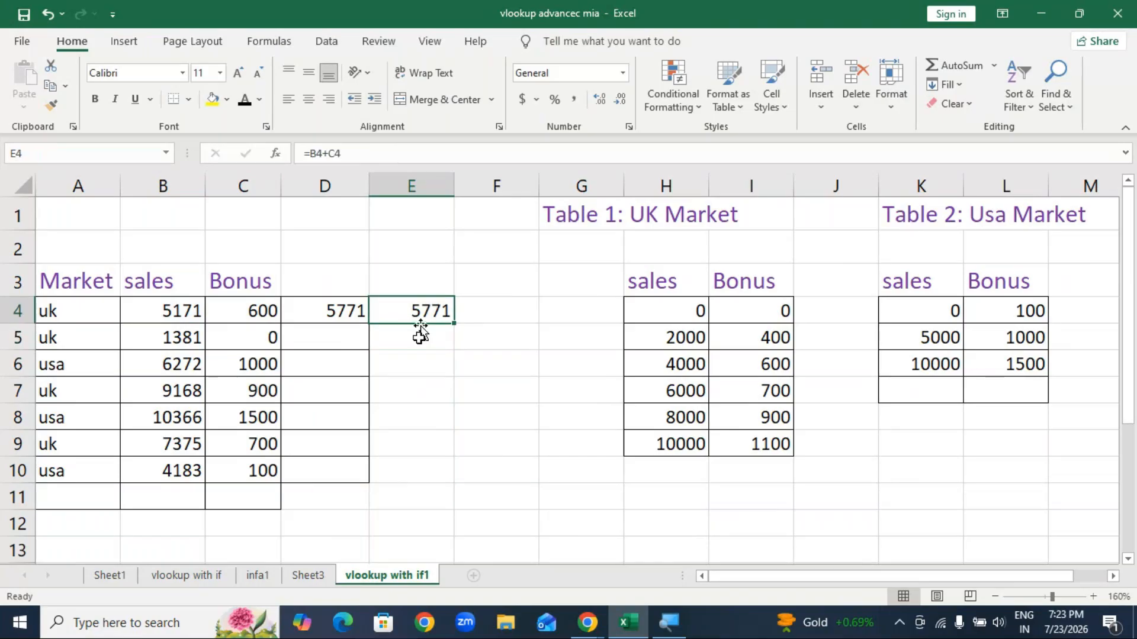
{"action": "left_click", "coordinate": [271, 320]}
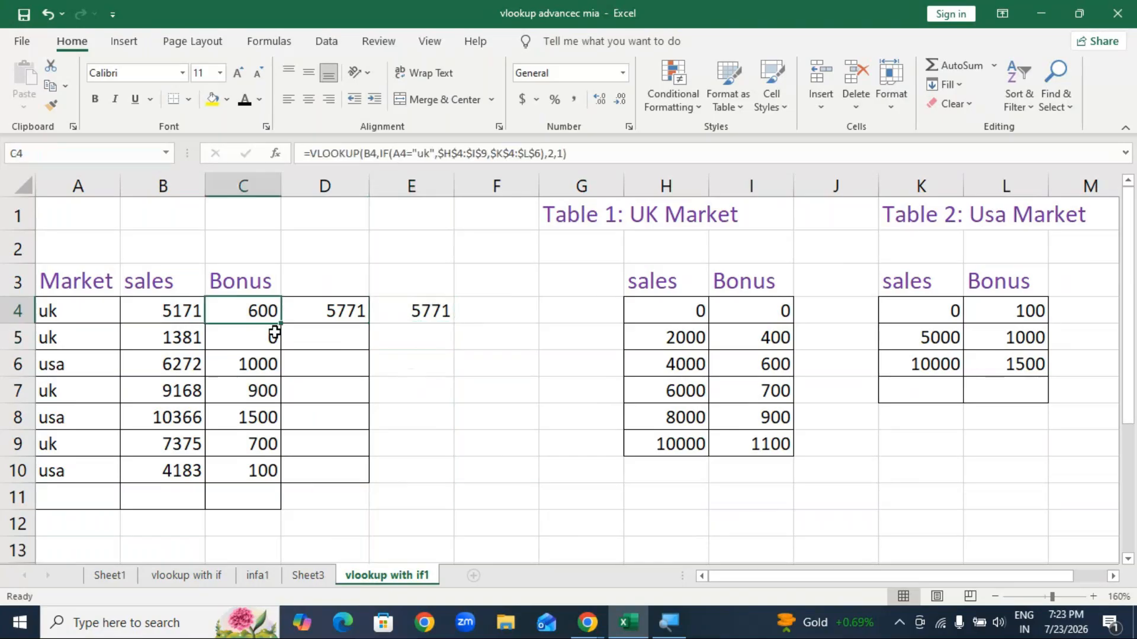
{"action": "left_click", "coordinate": [418, 313]}
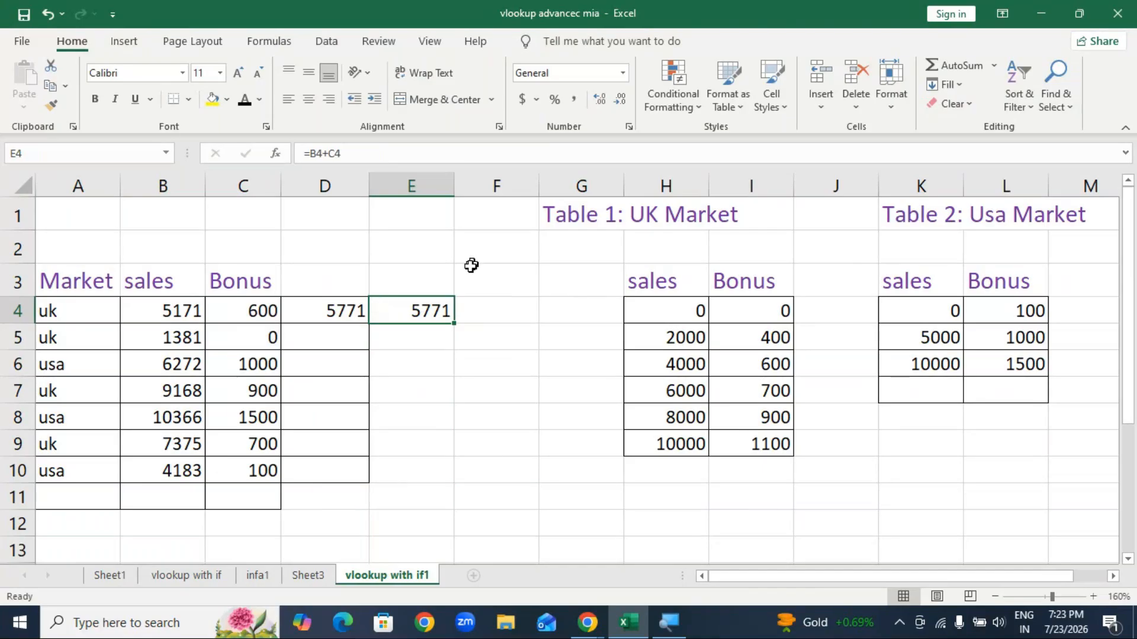
{"action": "left_click", "coordinate": [457, 425]}
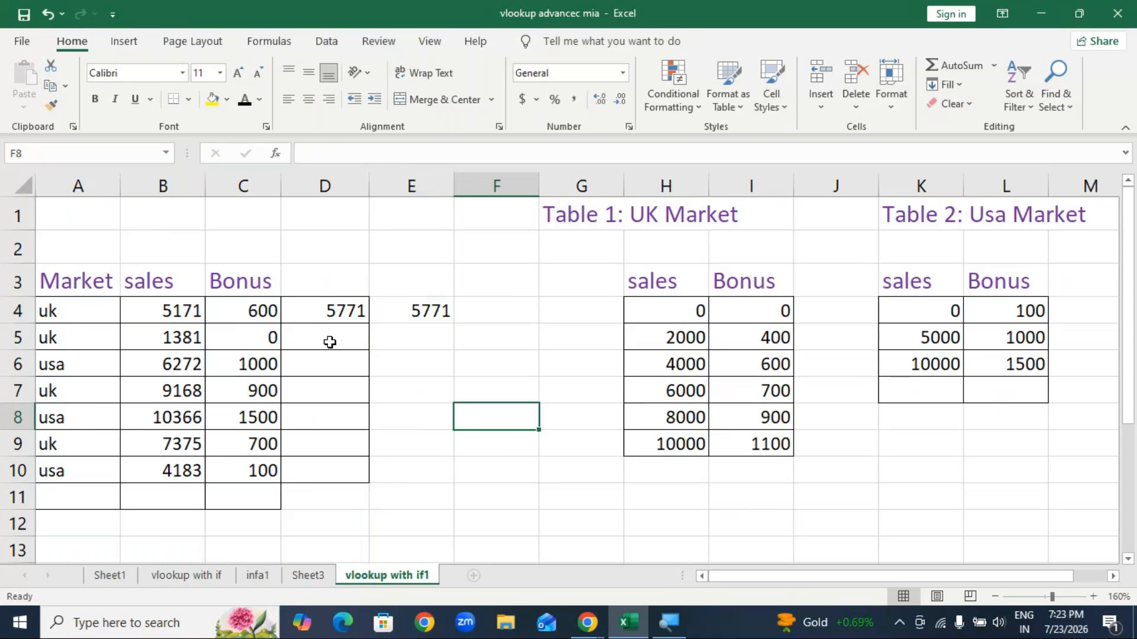
{"action": "left_click", "coordinate": [266, 520]}
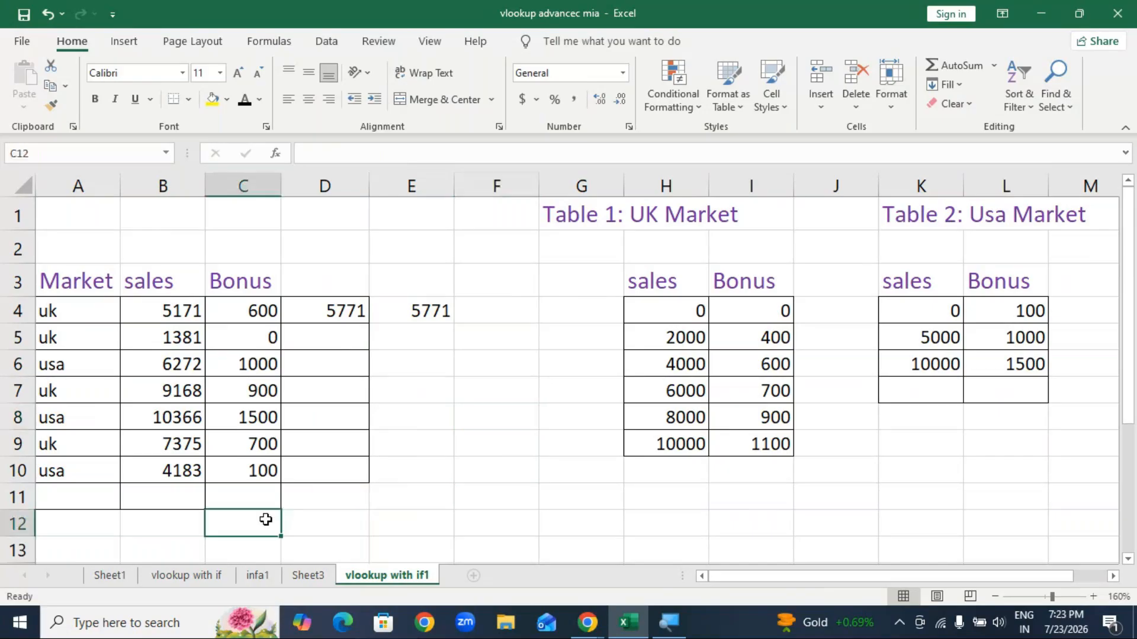
Step: Begin C12's formula as =SUM(B4,VLOOKUP(B4 and collapse the ribbon for more room
{"action": "type", "text": "=sum"}
{"action": "key", "text": "Tab"}
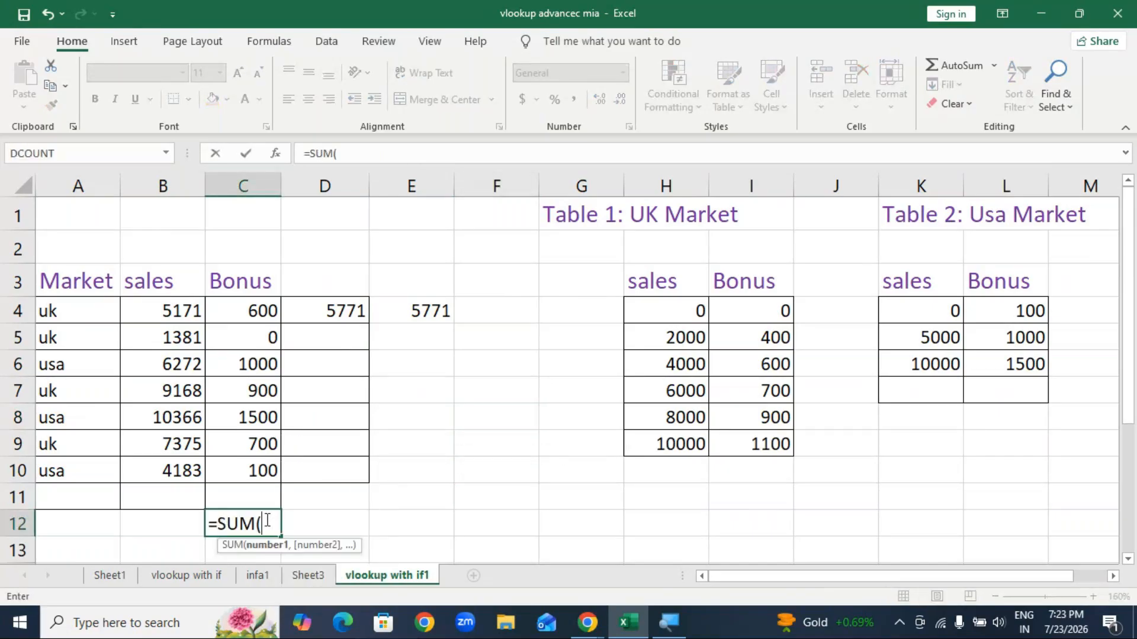
{"action": "left_click", "coordinate": [175, 311]}
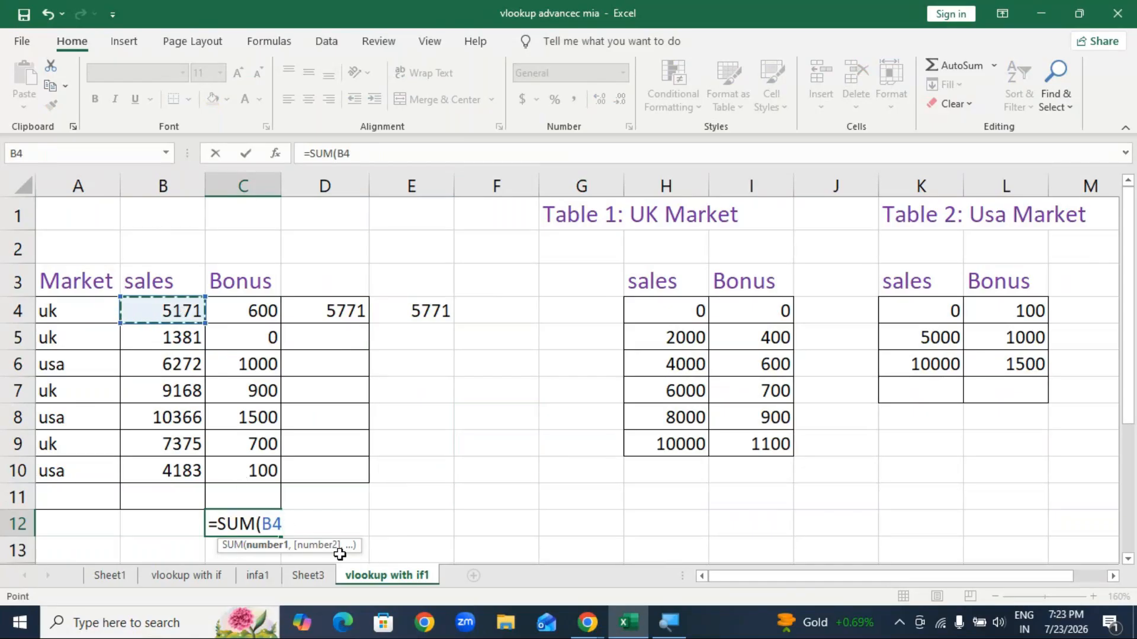
{"action": "type", "text": ",vlo"}
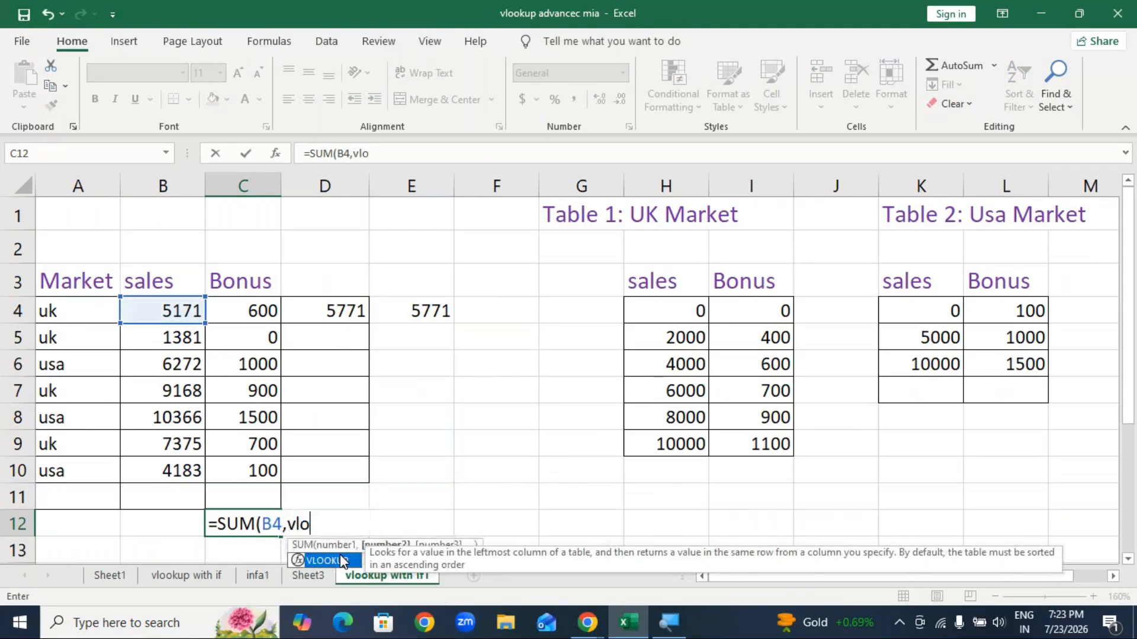
{"action": "key", "text": "Tab"}
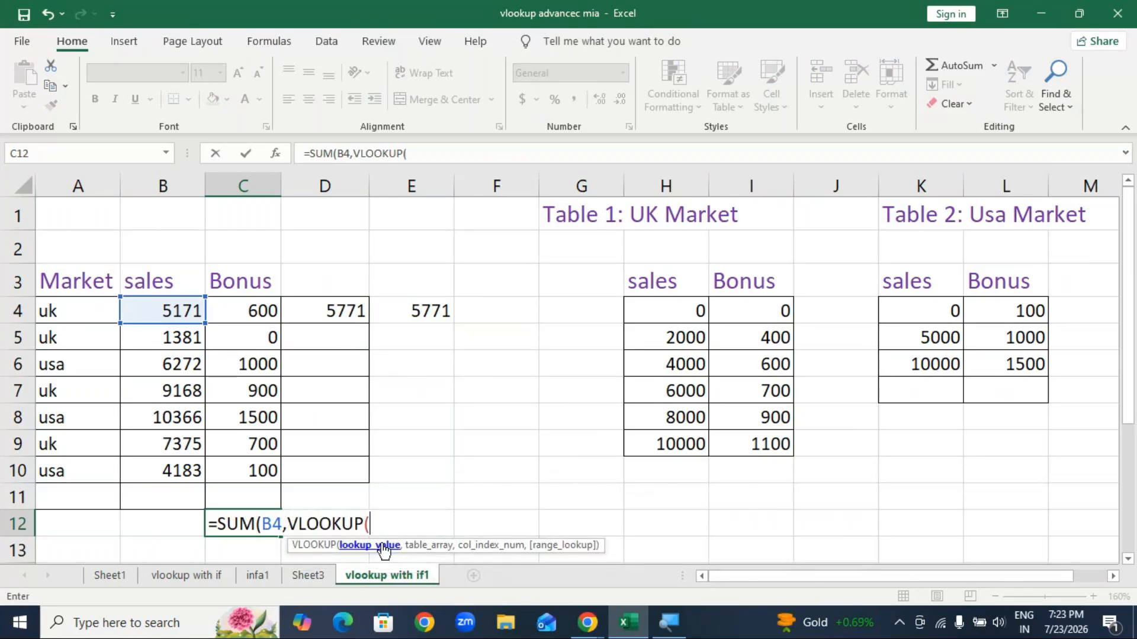
{"action": "left_click", "coordinate": [178, 312]}
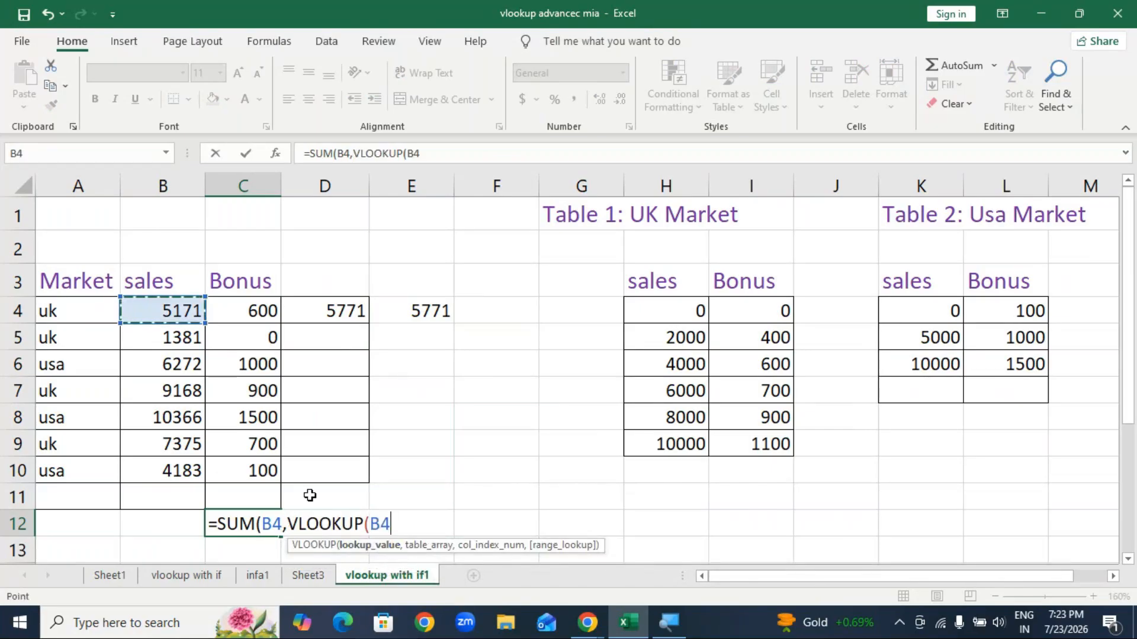
{"action": "scroll", "coordinate": [309, 495], "scroll_direction": "down", "scroll_amount": 1}
{"action": "scroll", "coordinate": [309, 495], "scroll_direction": "up", "scroll_amount": 1}
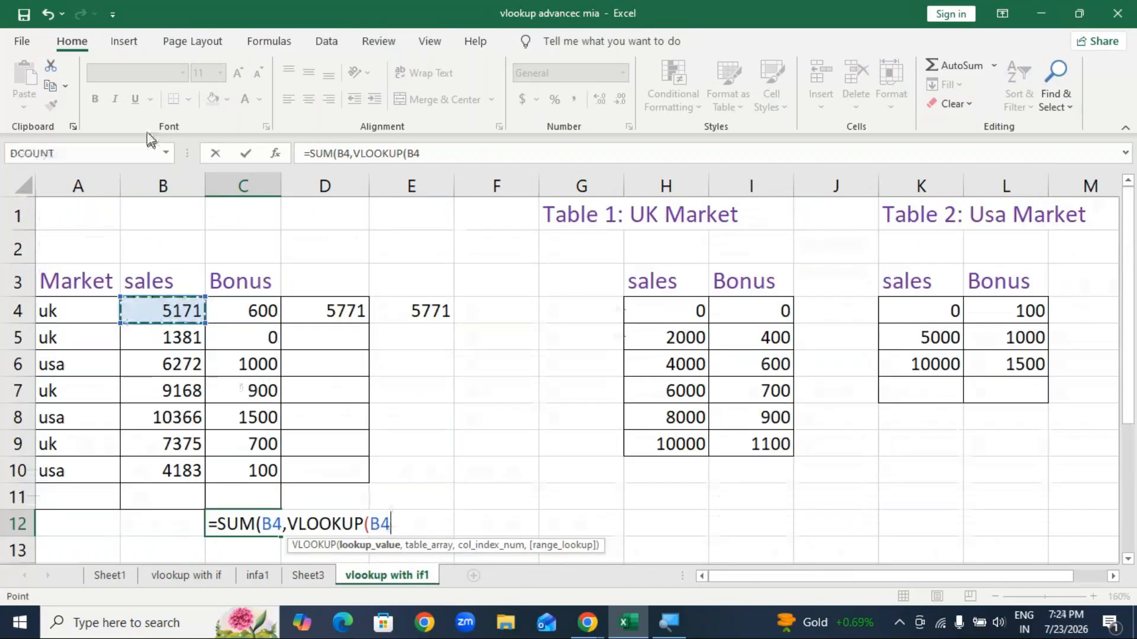
{"action": "double_click", "coordinate": [72, 41]}
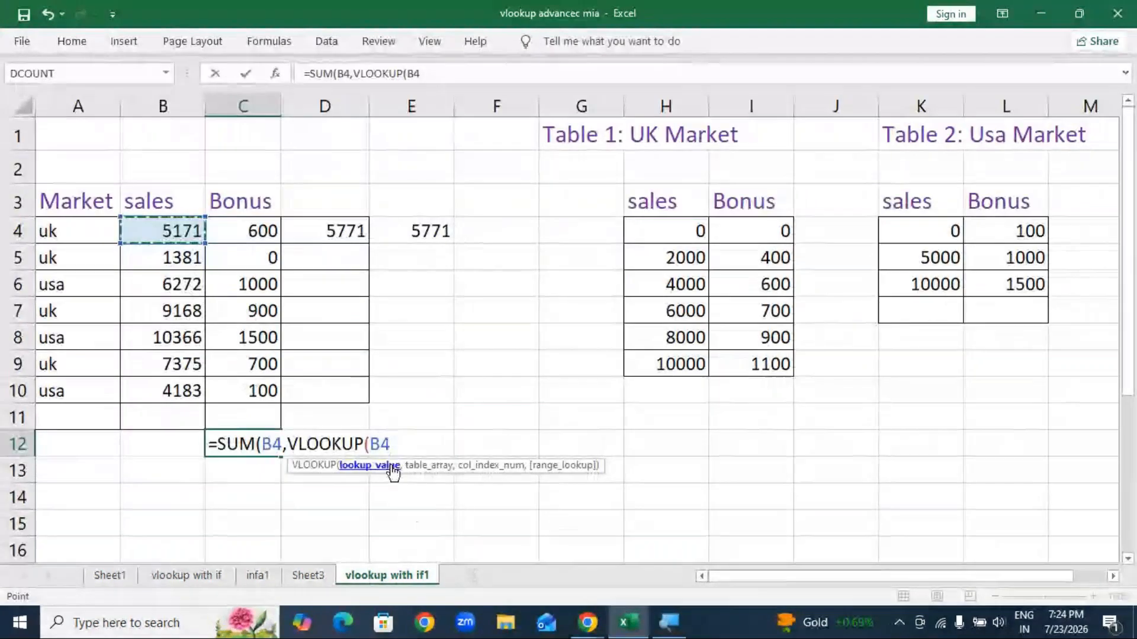
Step: Add an IF testing A4's market and dismiss the news panel that appeared
{"action": "type", "text": ",if"}
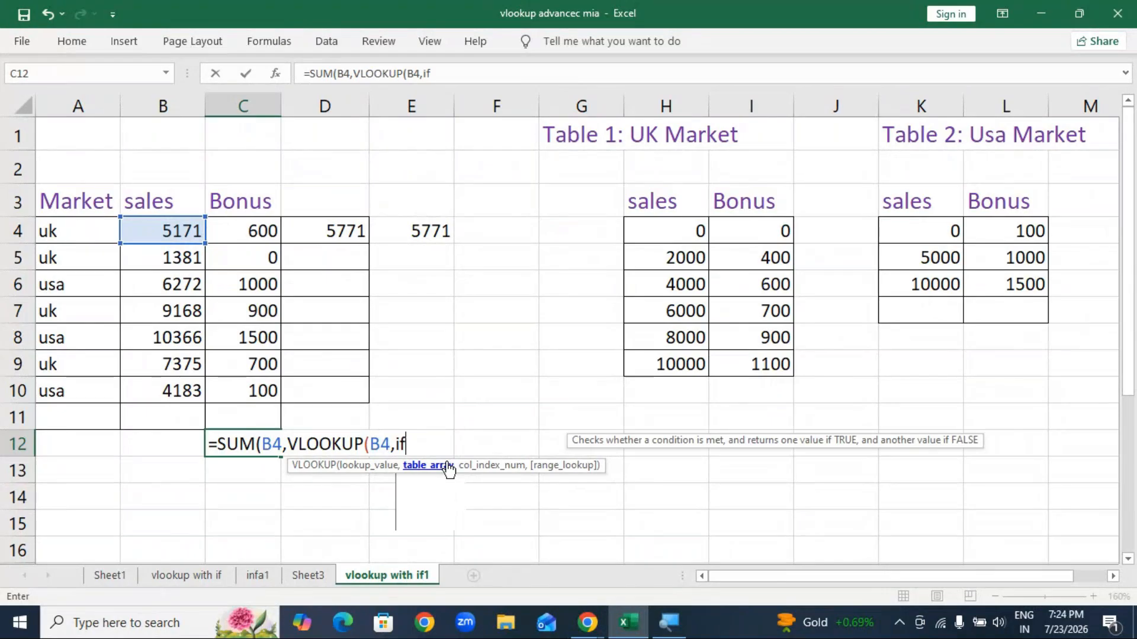
{"action": "key", "text": "Tab"}
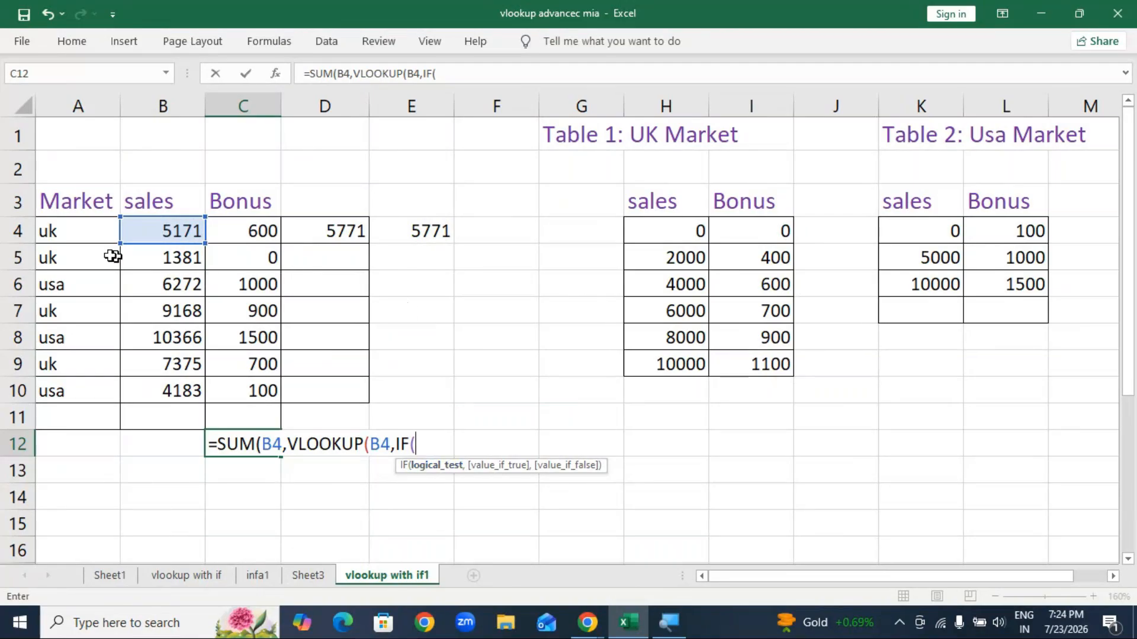
{"action": "left_click", "coordinate": [78, 232]}
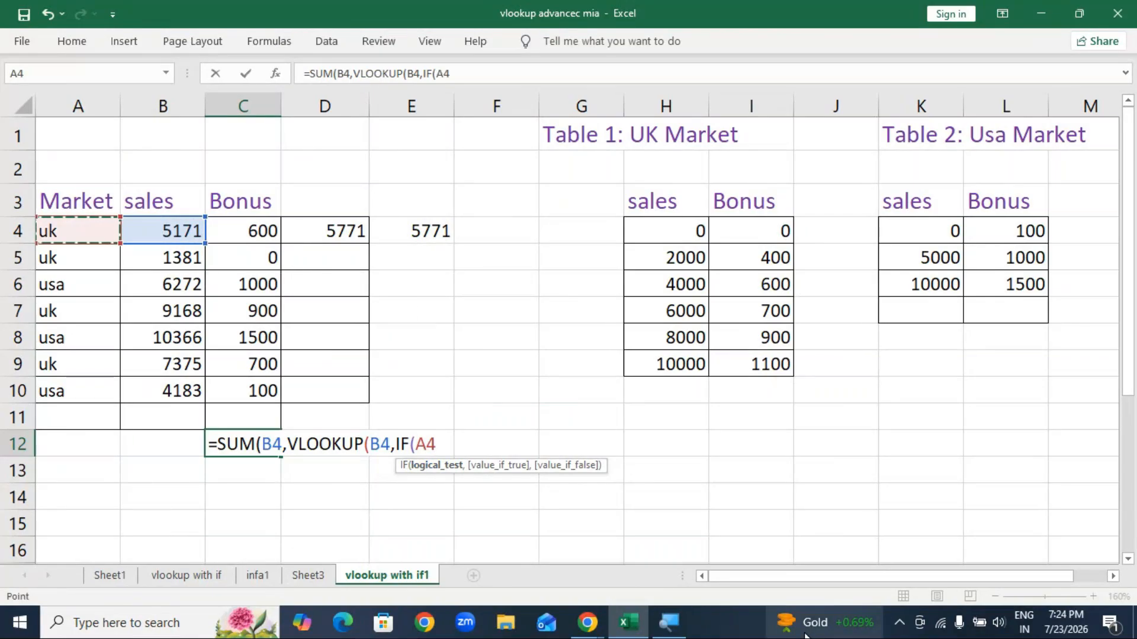
{"action": "mouse_move", "coordinate": [805, 635]}
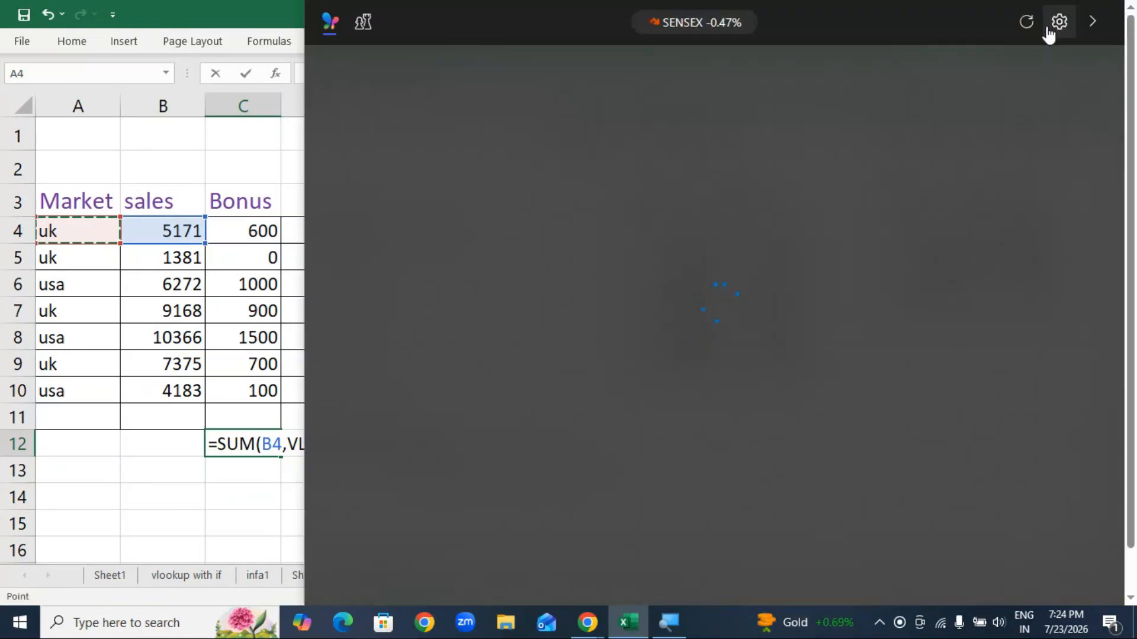
{"action": "left_click", "coordinate": [1096, 23]}
{"action": "left_click", "coordinate": [87, 135]}
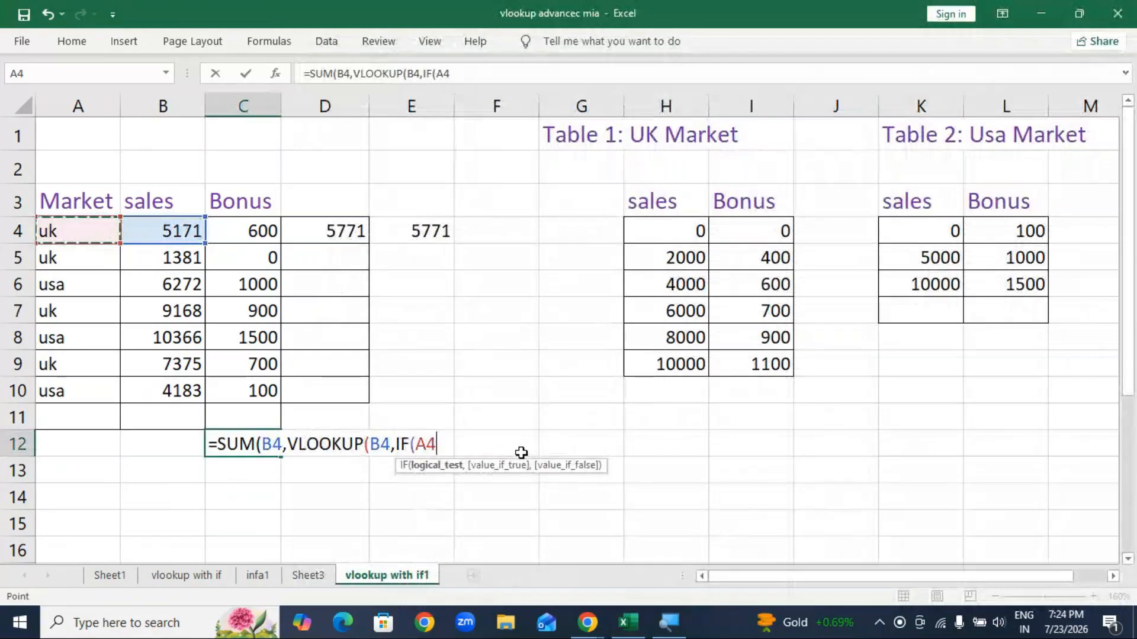
Step: Finish with ="uk", ranges H4:I9 and K4:L6, then 2,1)), and submit the formula
{"action": "type", "text": "="}
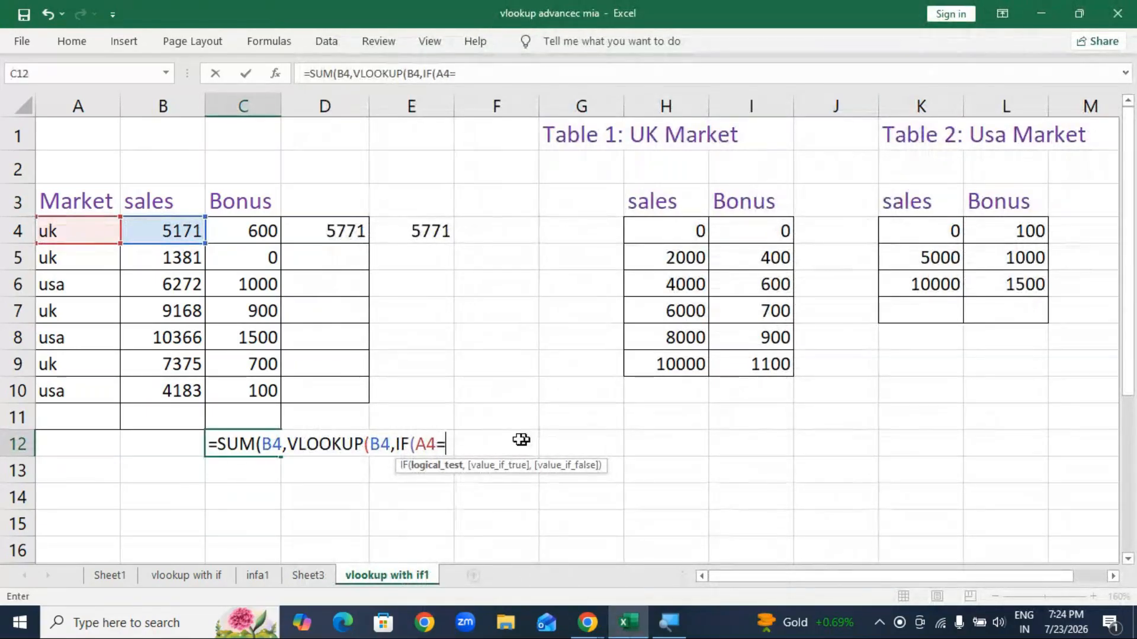
{"action": "type", "text": "\""}
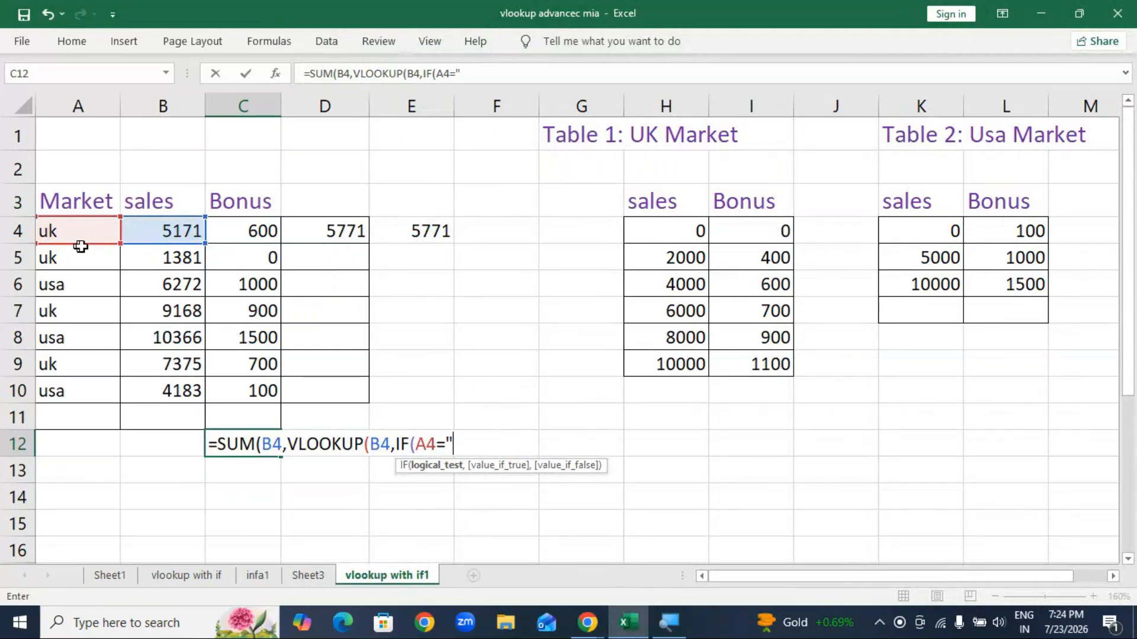
{"action": "type", "text": "uk\","}
{"action": "left_click_drag", "start_coordinate": [689, 232], "coordinate": [757, 365]}
{"action": "type", "text": ","}
{"action": "left_click_drag", "start_coordinate": [935, 232], "coordinate": [1001, 276]}
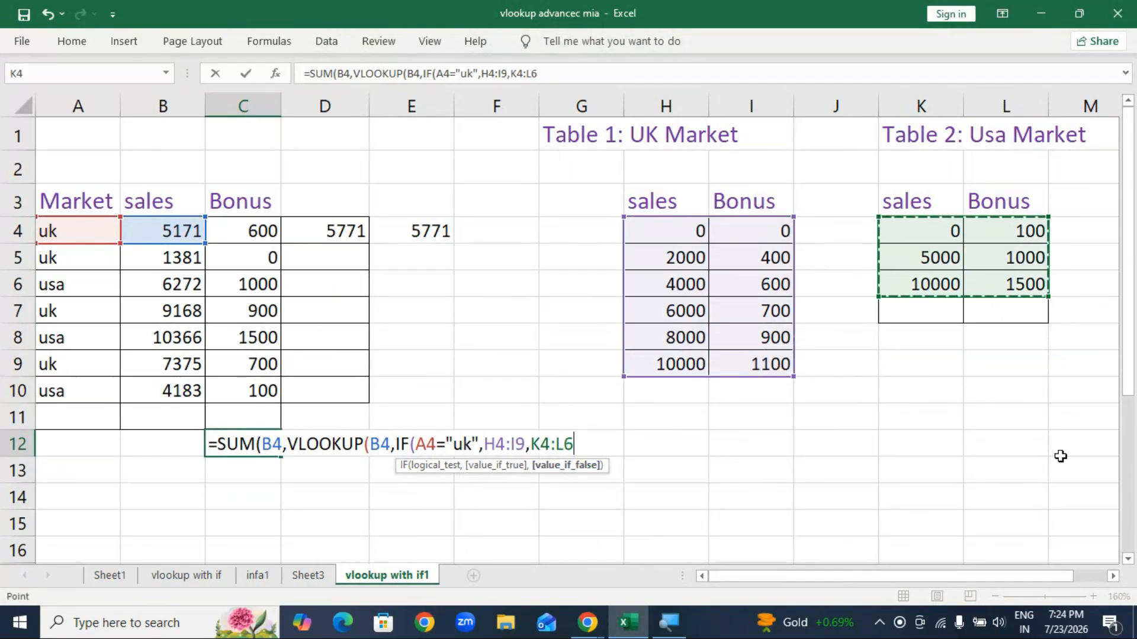
{"action": "type", "text": "),"}
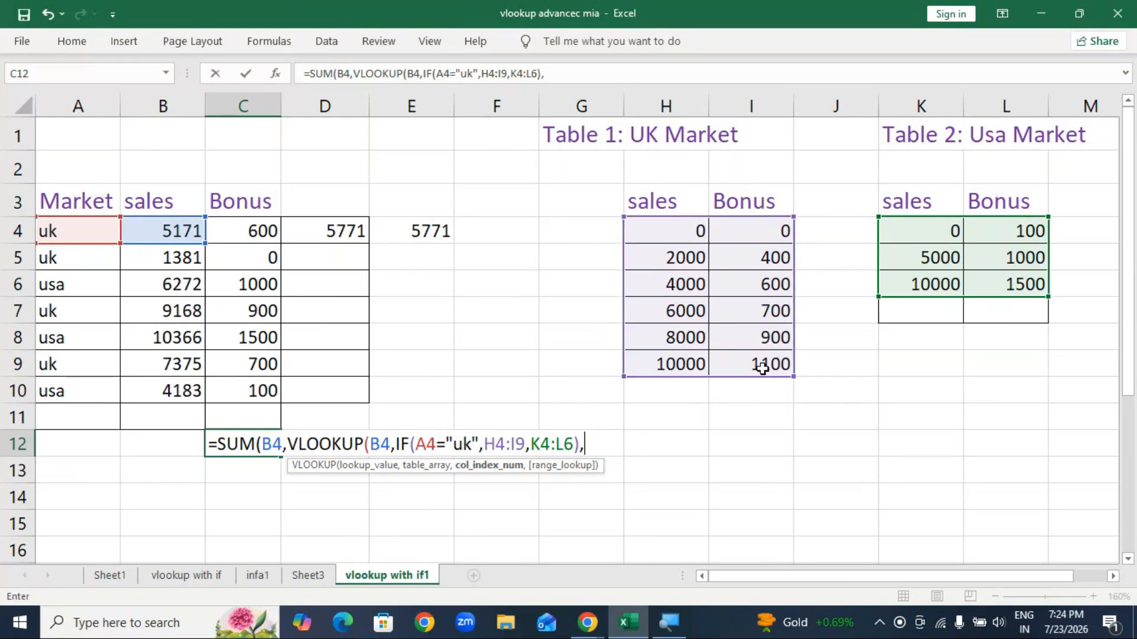
{"action": "type", "text": "2,"}
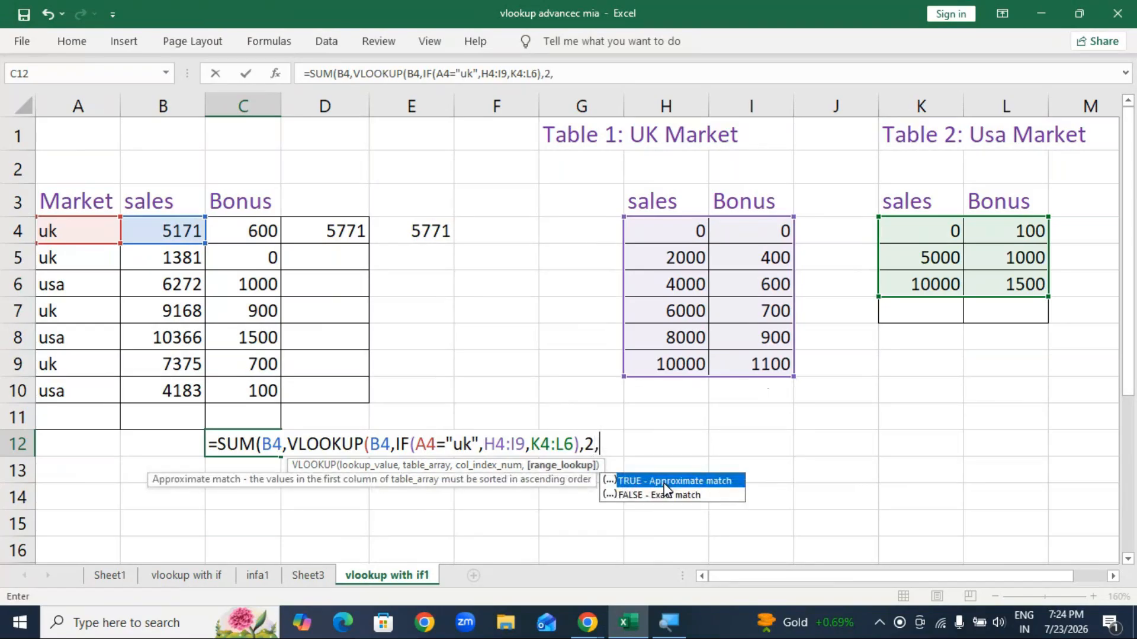
{"action": "type", "text": "1)"}
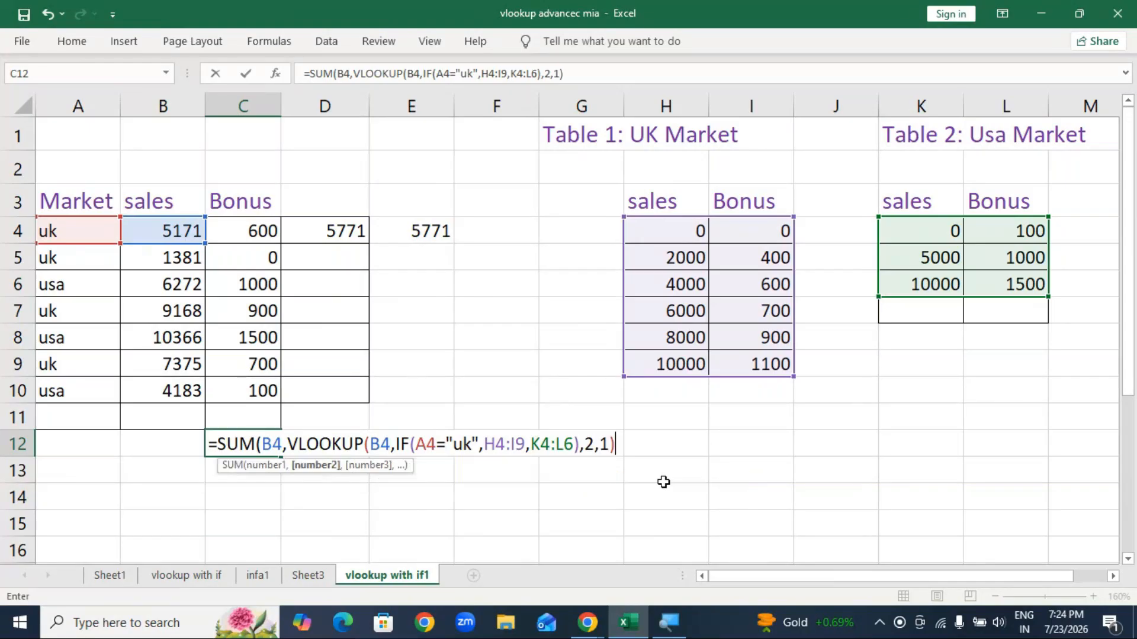
{"action": "key", "text": "Return"}
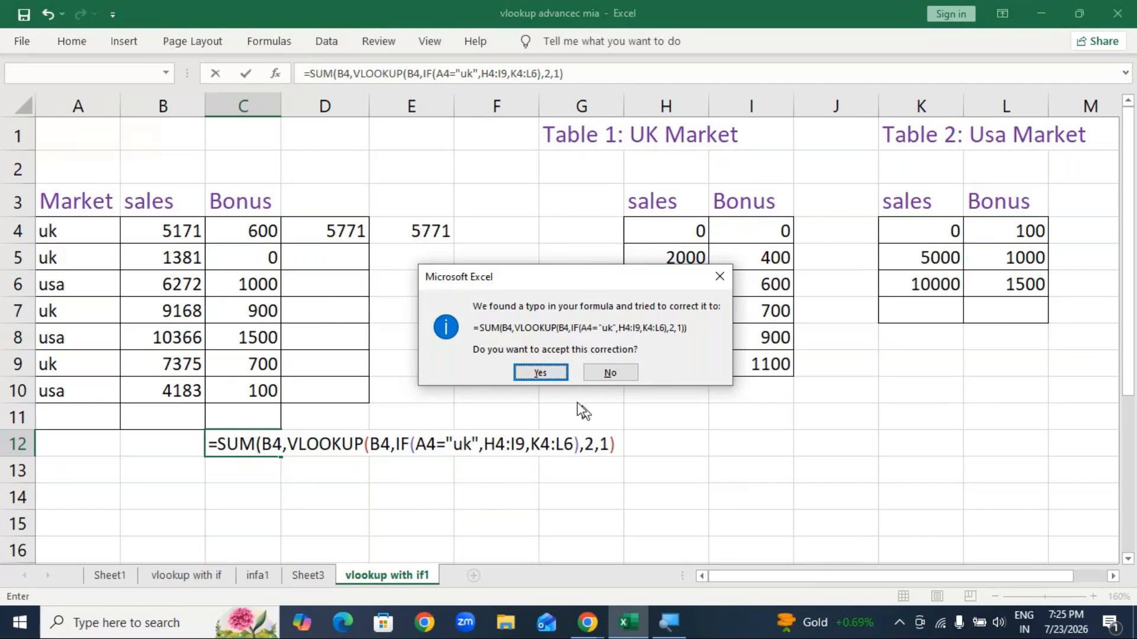
Step: Accept the added closing bracket, review C12's formula and commit it again
{"action": "left_click", "coordinate": [539, 373]}
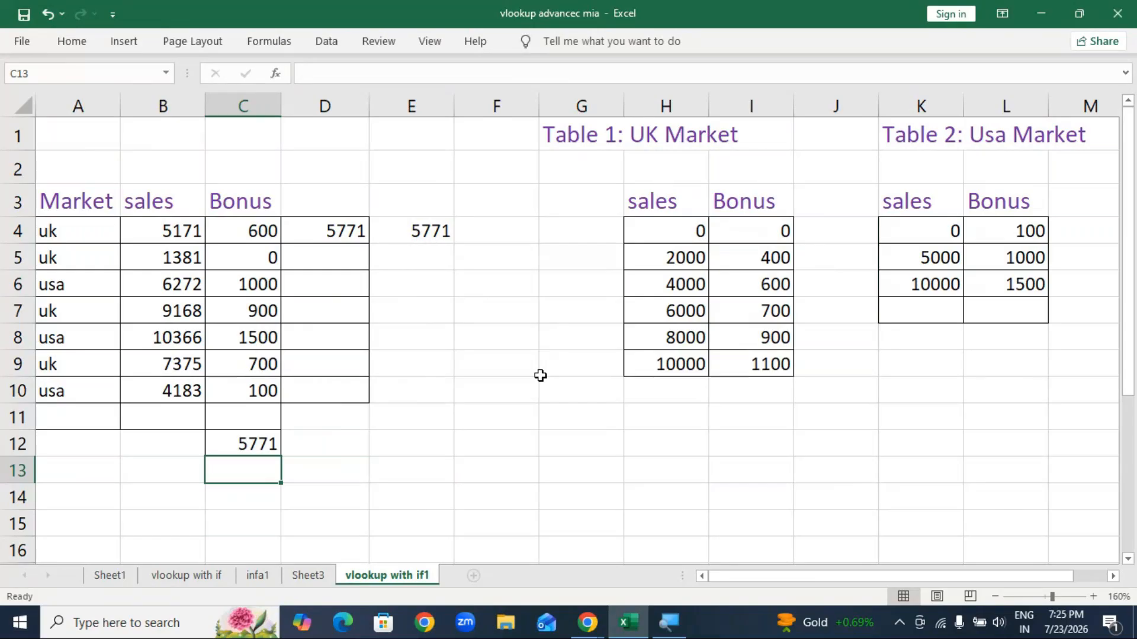
{"action": "double_click", "coordinate": [251, 441]}
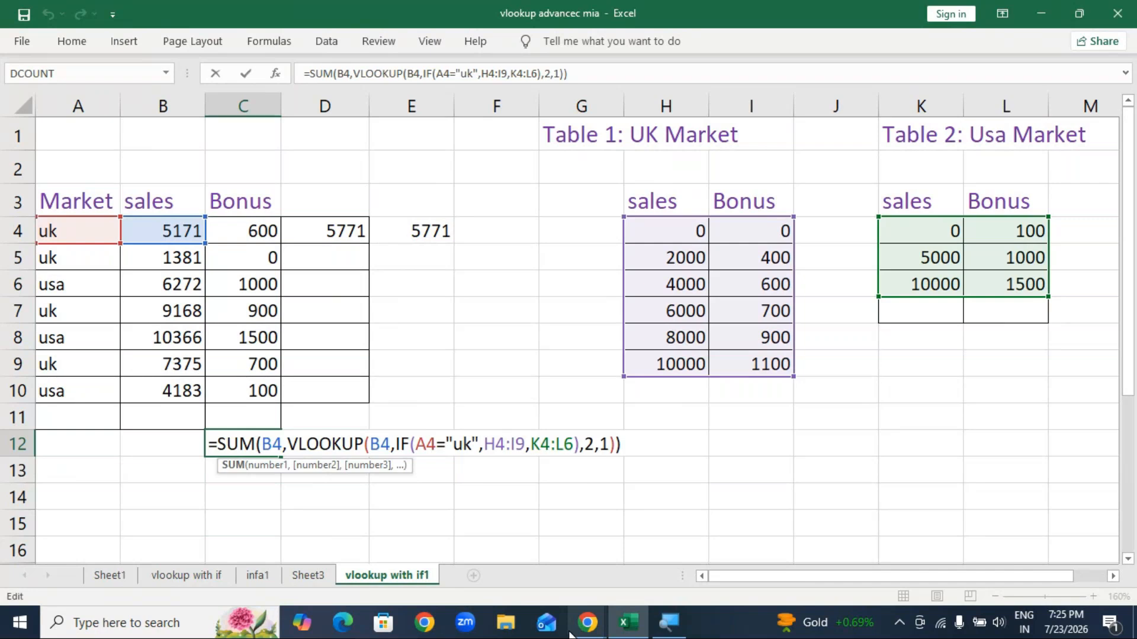
{"action": "mouse_move", "coordinate": [589, 622]}
{"action": "left_click", "coordinate": [628, 536]}
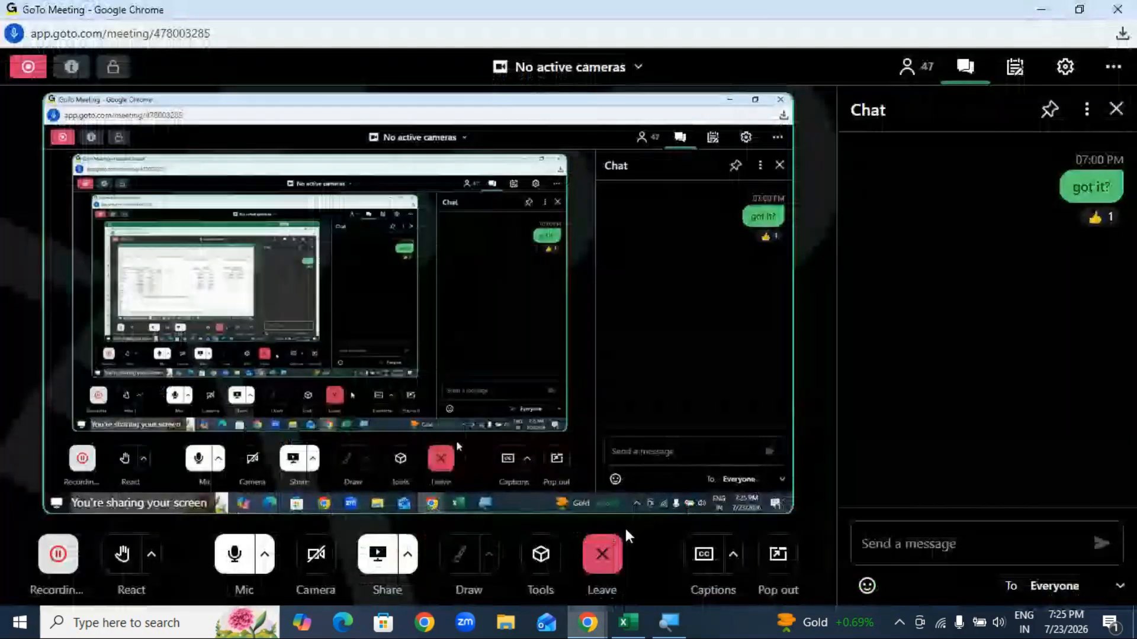
{"action": "left_click", "coordinate": [1043, 10]}
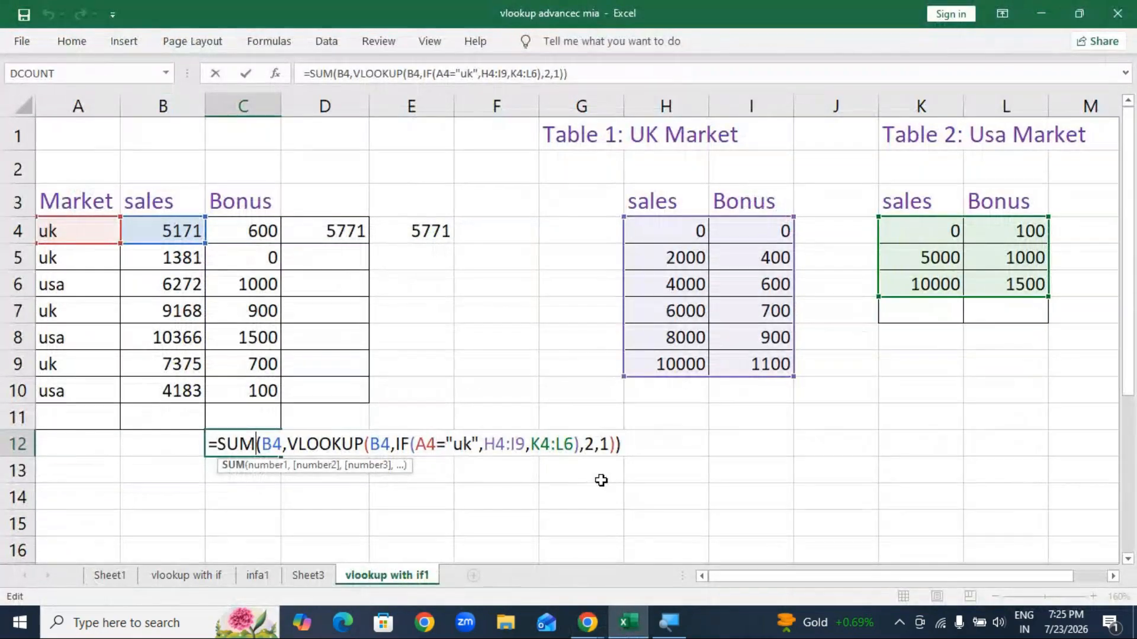
{"action": "key", "text": "Return"}
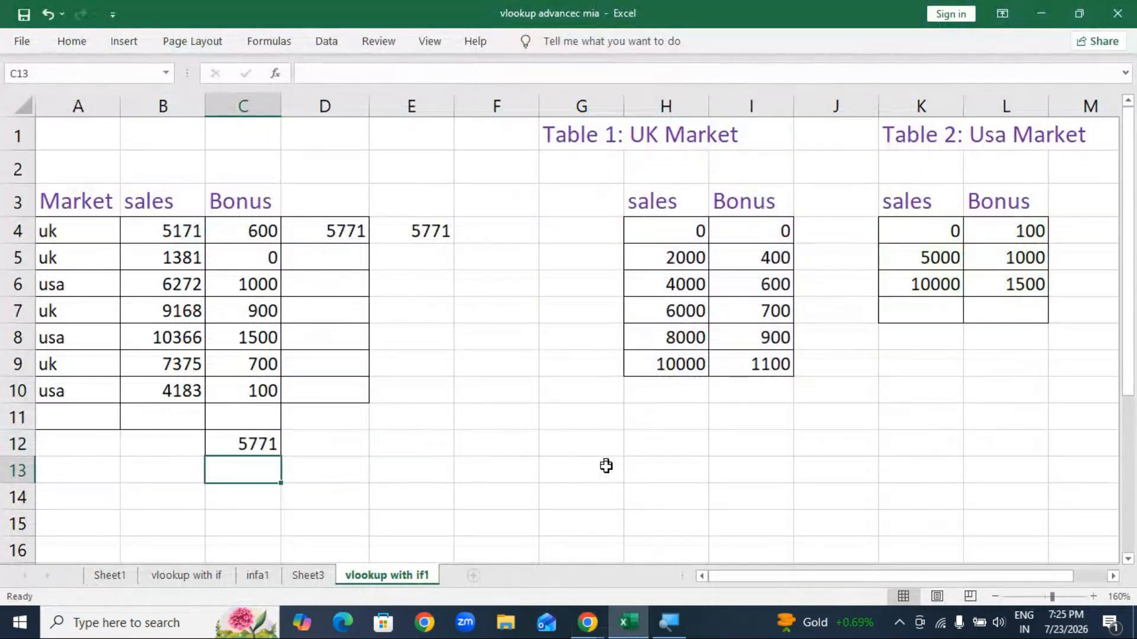
Step: Make D4's ranges absolute ($H$4:$I$9, $K$4:$L$6) and fill the formula down to D10
{"action": "left_click_drag", "start_coordinate": [338, 264], "coordinate": [358, 381]}
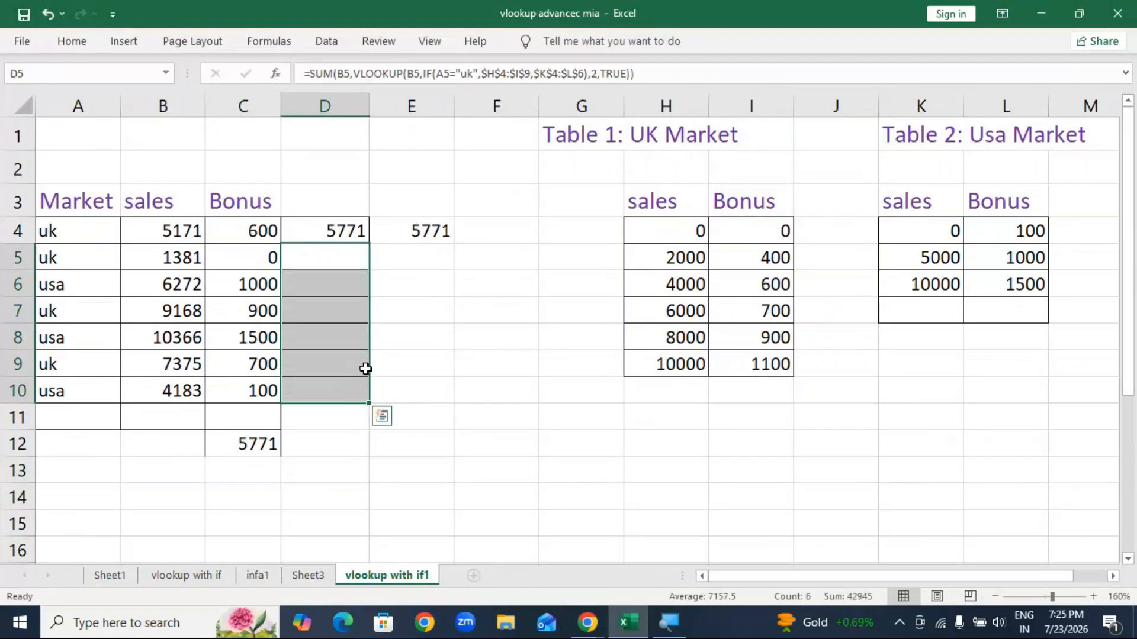
{"action": "left_click", "coordinate": [553, 399]}
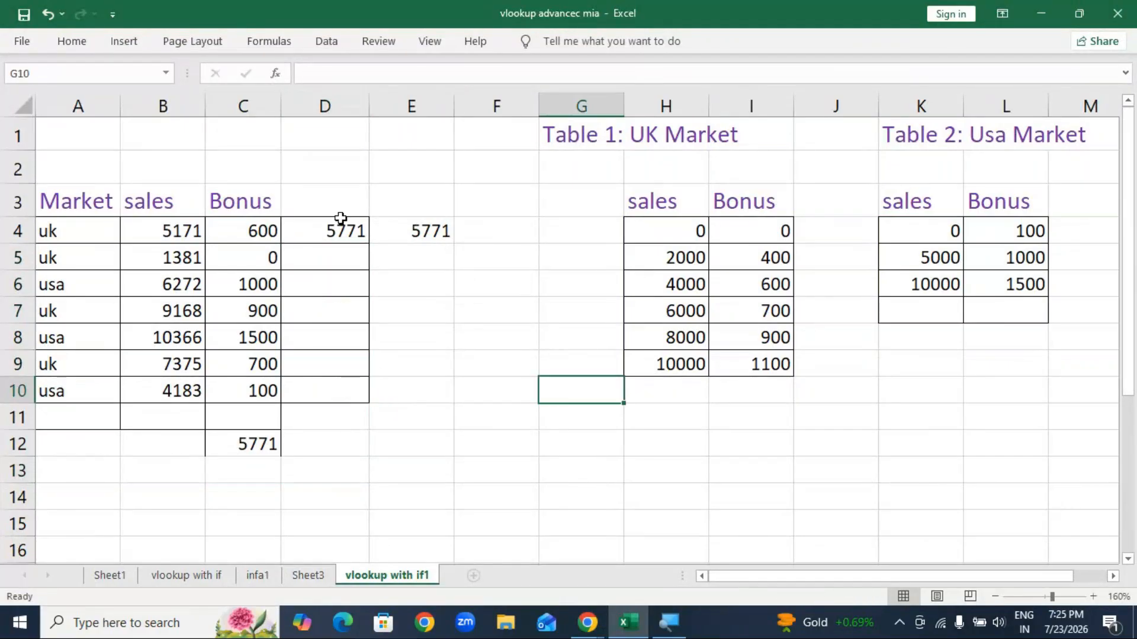
{"action": "left_click", "coordinate": [337, 230]}
{"action": "double_click", "coordinate": [368, 243]}
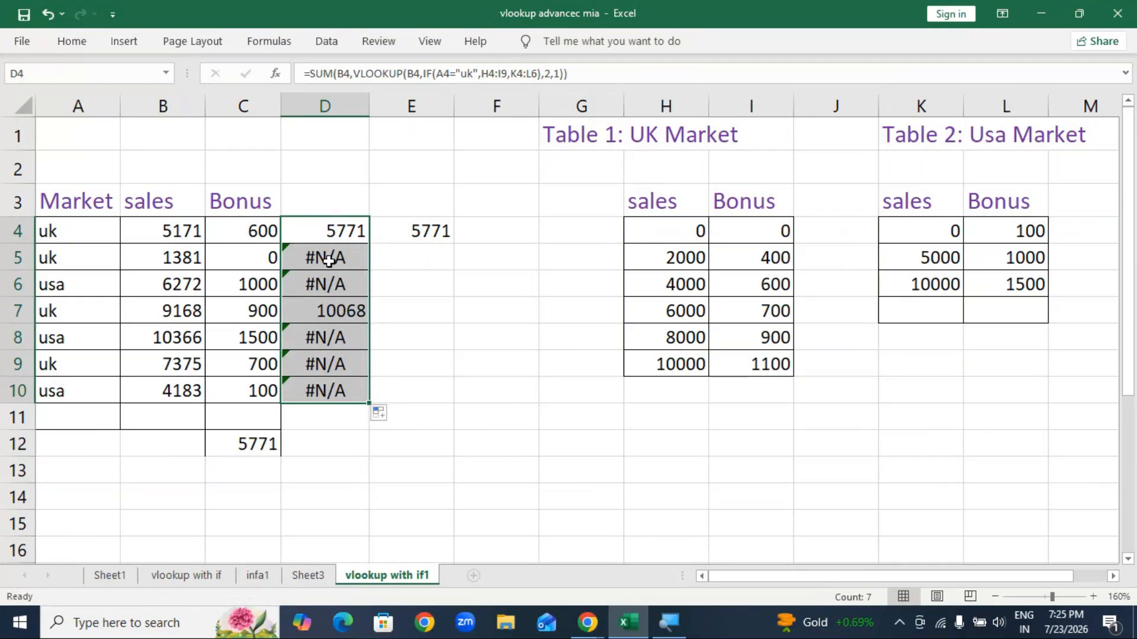
{"action": "left_click", "coordinate": [334, 231]}
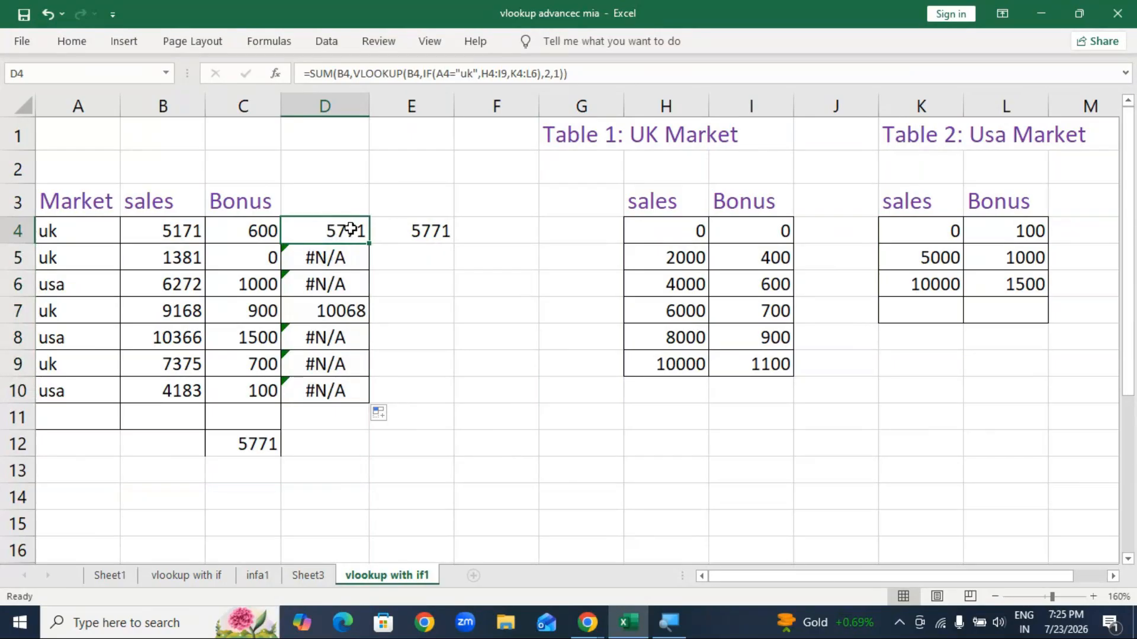
{"action": "double_click", "coordinate": [350, 230]}
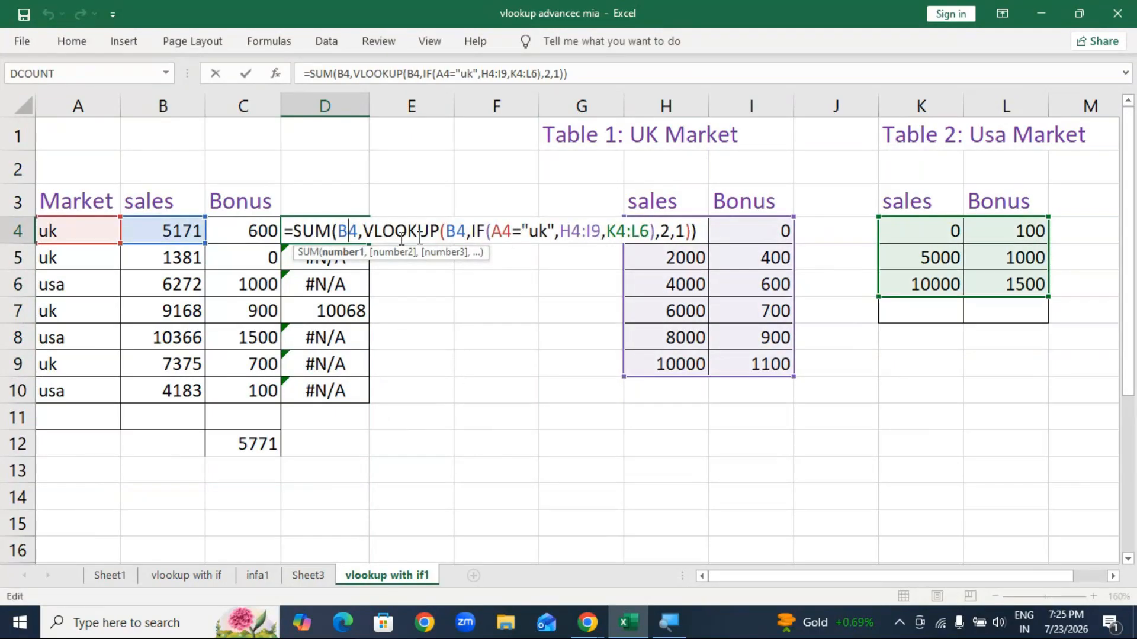
{"action": "double_click", "coordinate": [571, 230]}
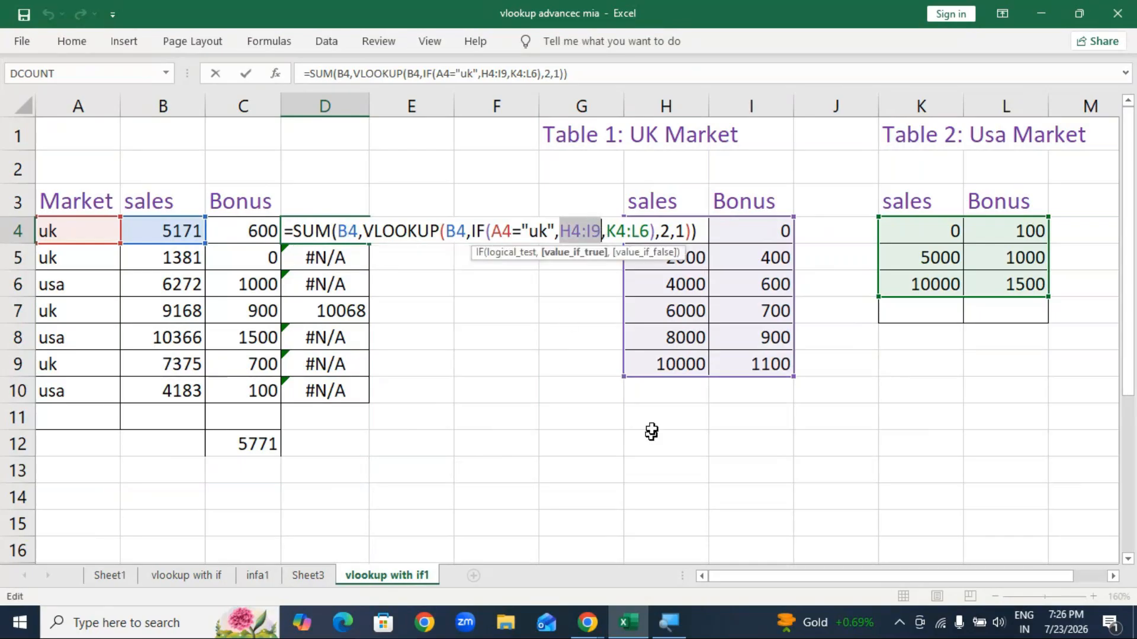
{"action": "key", "text": "F4"}
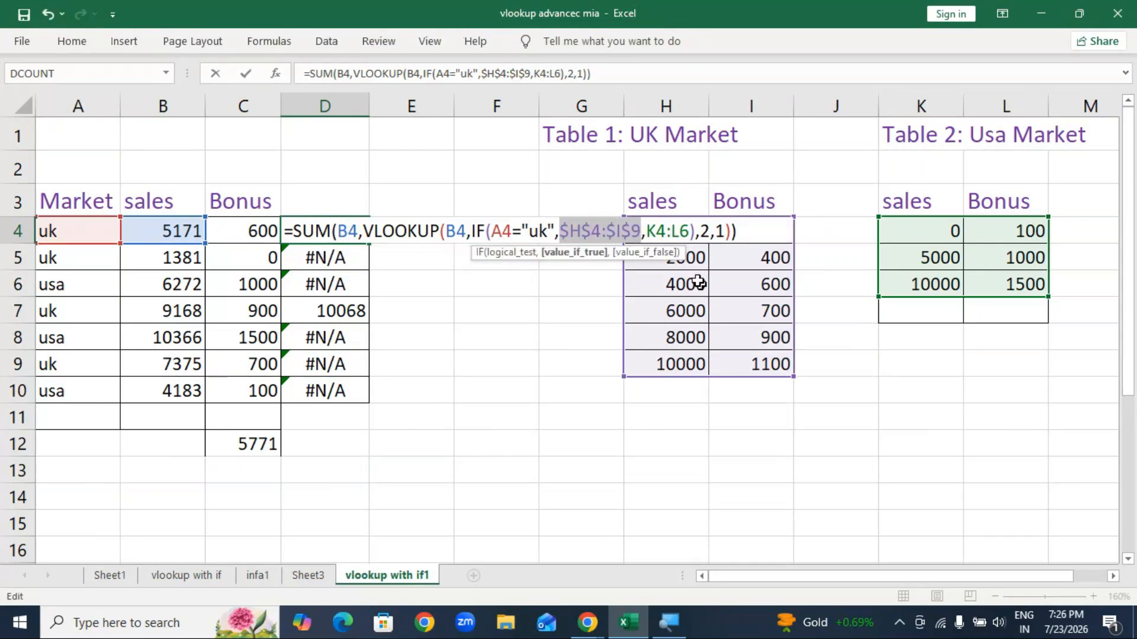
{"action": "left_click_drag", "start_coordinate": [647, 230], "coordinate": [690, 230]}
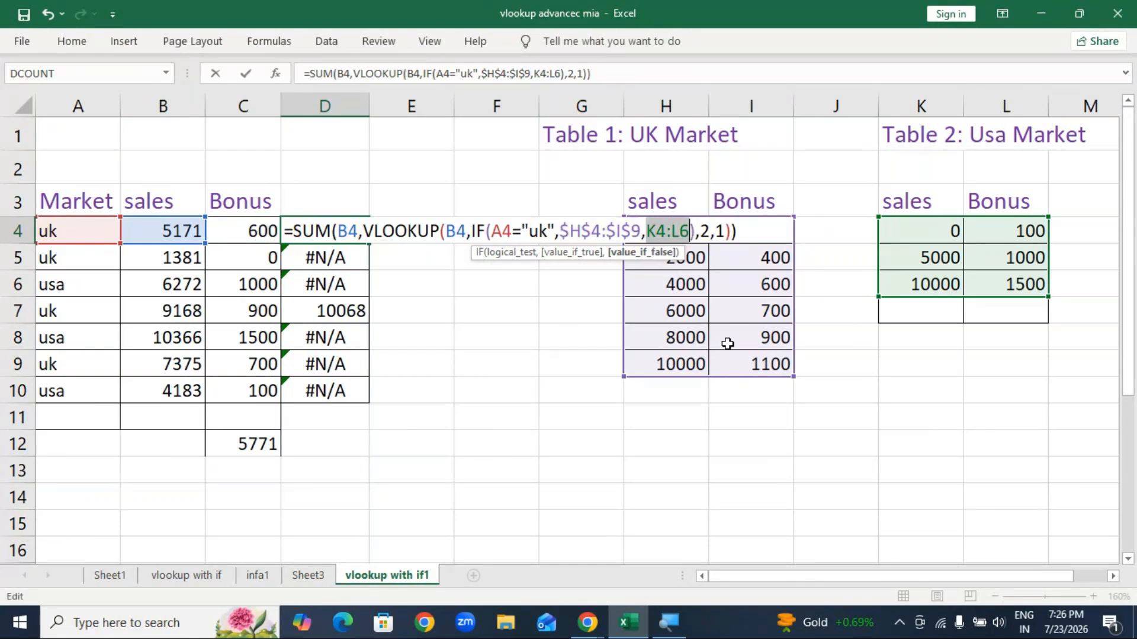
{"action": "key", "text": "F4"}
{"action": "key", "text": "Return"}
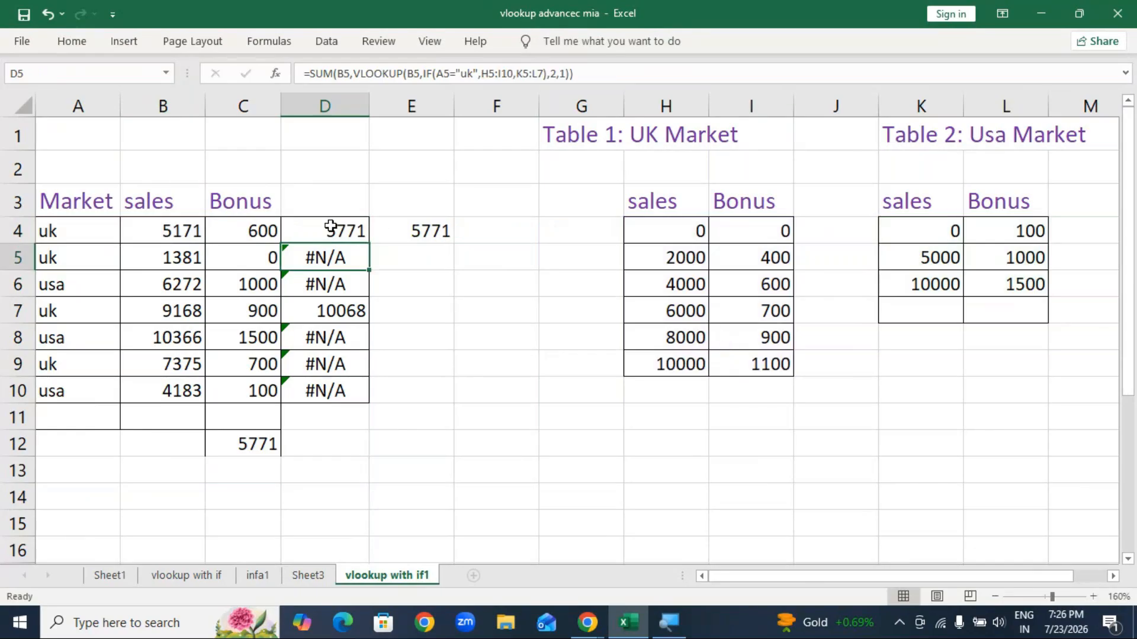
{"action": "left_click", "coordinate": [332, 225]}
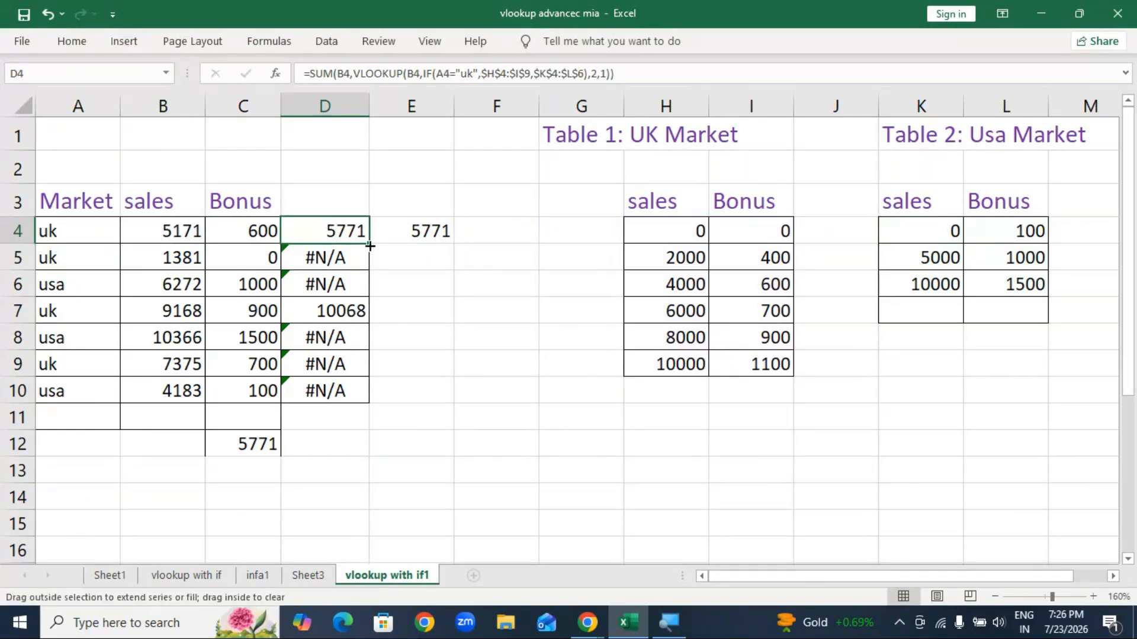
{"action": "double_click", "coordinate": [371, 246]}
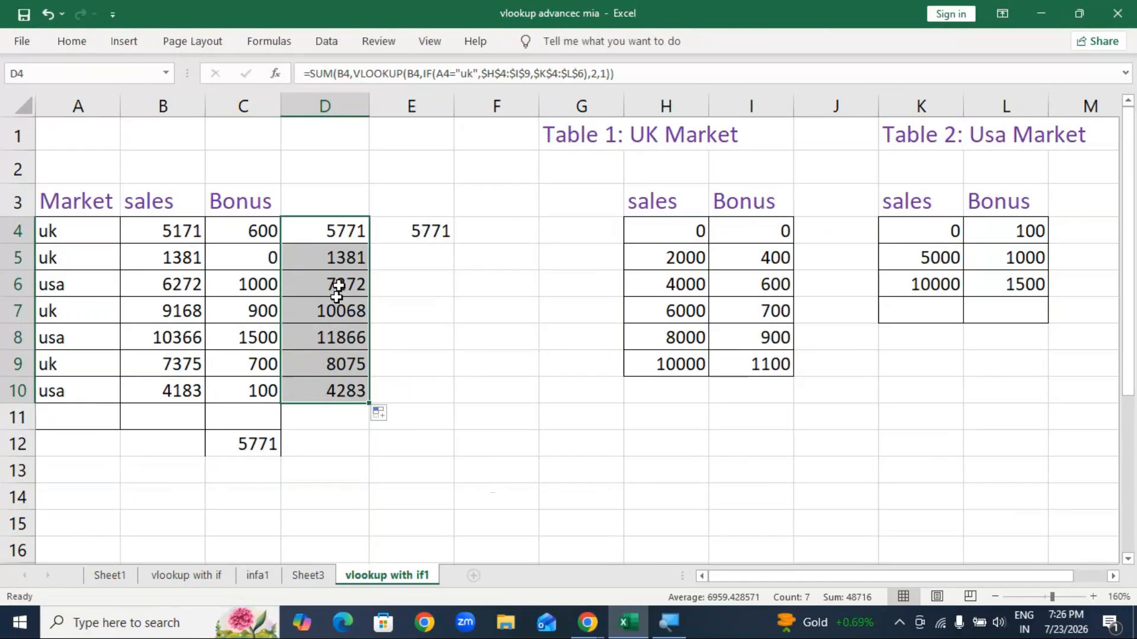
Step: Clear the old bonus values in C4:C10 and the leftover value in E4
{"action": "left_click", "coordinate": [251, 230]}
{"action": "left_click", "coordinate": [261, 393], "text": "shift"}
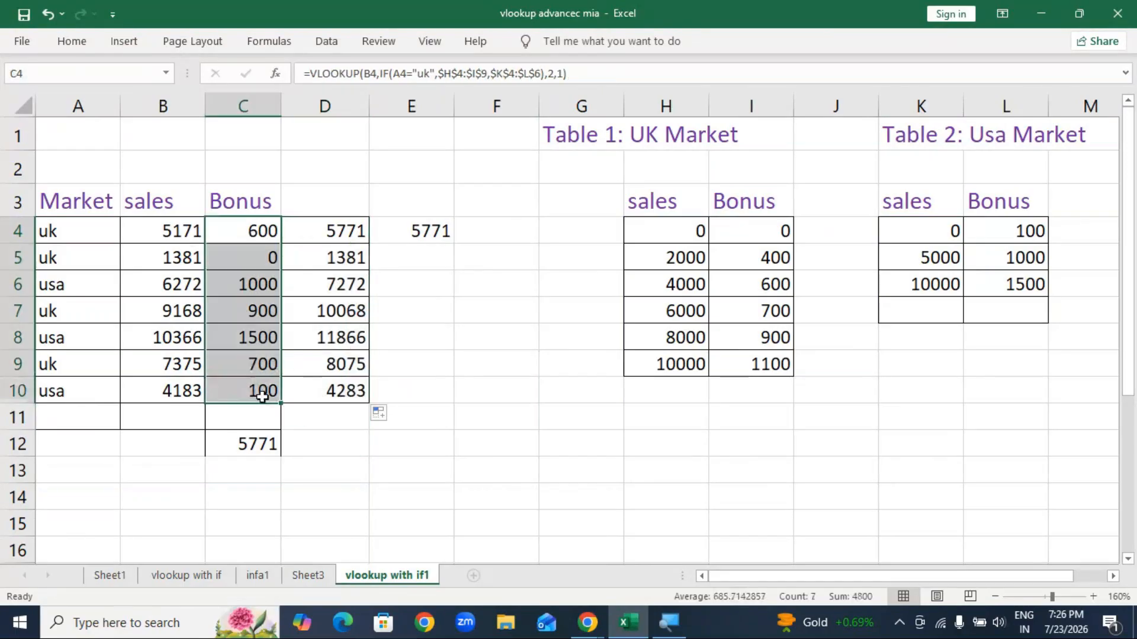
{"action": "key", "text": "Delete"}
{"action": "left_click", "coordinate": [421, 231]}
{"action": "key", "text": "Delete"}
{"action": "left_click", "coordinate": [583, 407]}
Step: Move the D4:D10 results into C4:C10 and check C4's formula
{"action": "left_click", "coordinate": [335, 234]}
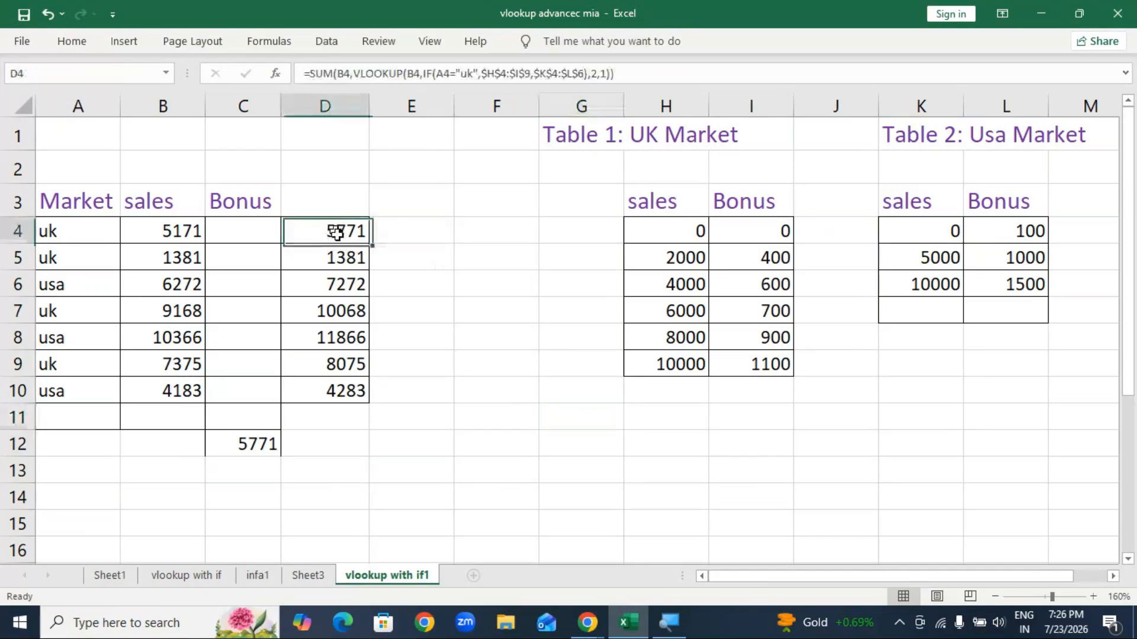
{"action": "key", "text": "ctrl+shift+Down"}
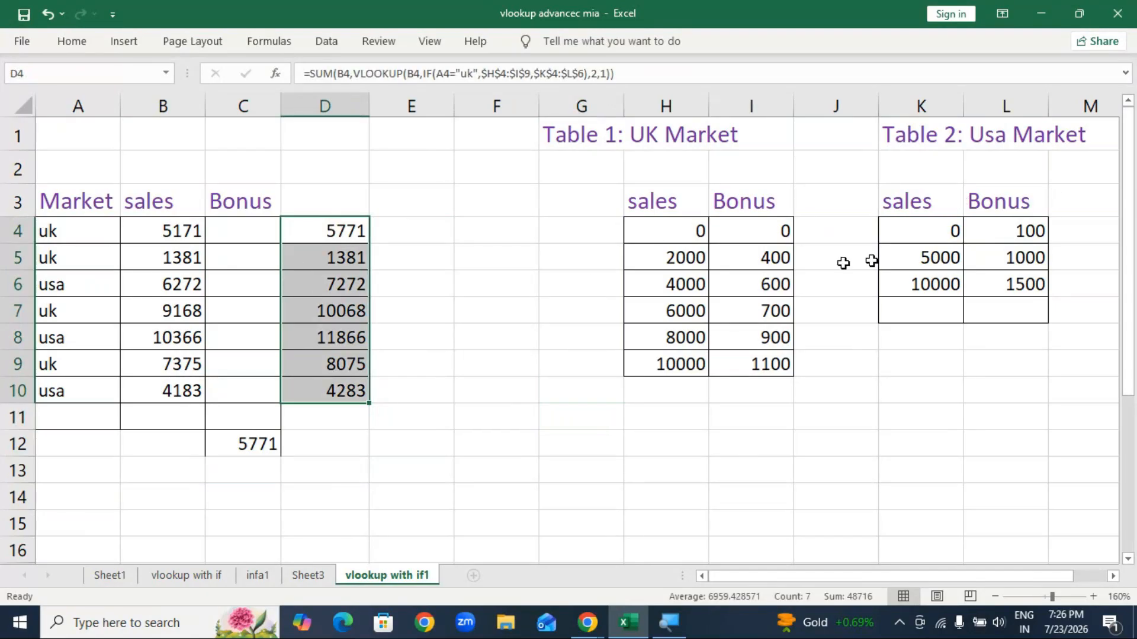
{"action": "left_click_drag", "start_coordinate": [283, 241], "coordinate": [247, 239]}
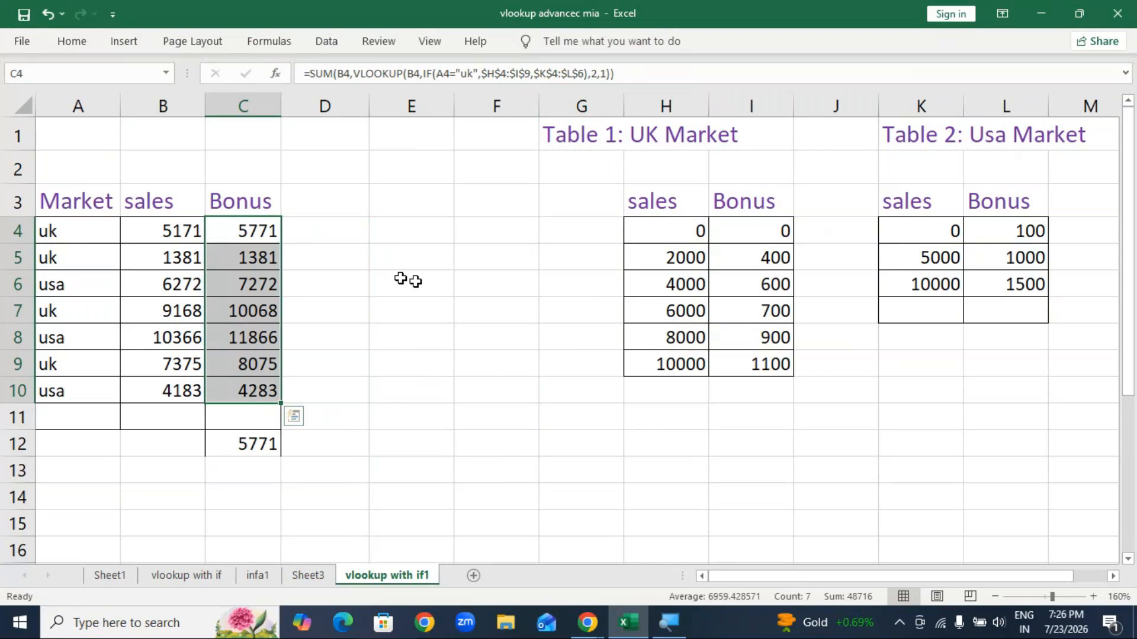
{"action": "key", "text": "F2"}
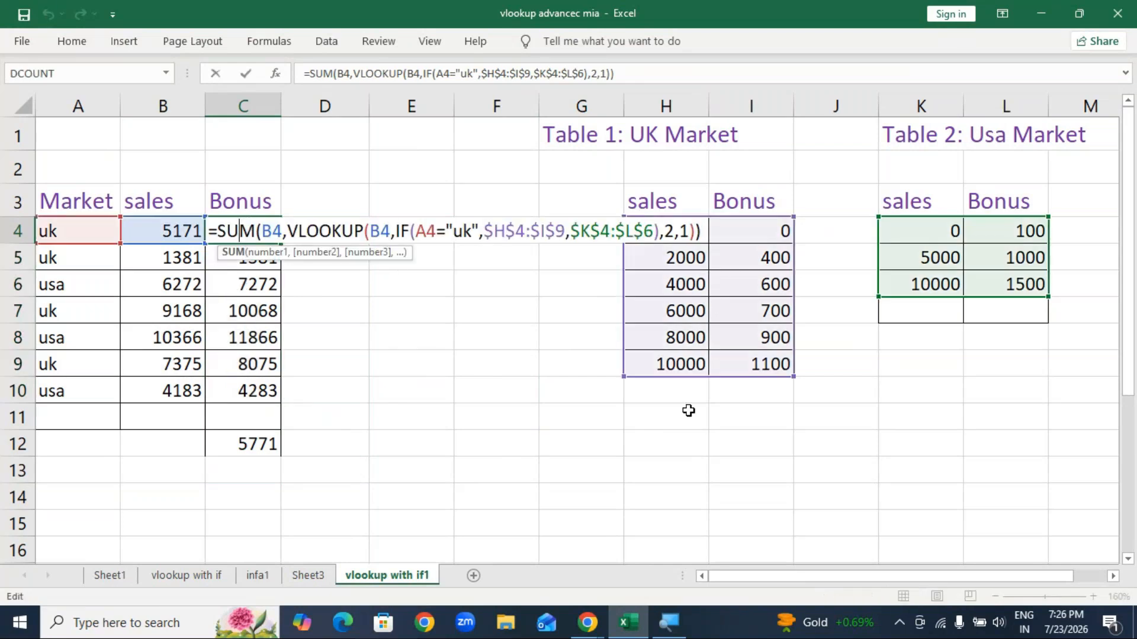
Step: Close the MSN browser window behind Excel
{"action": "left_click", "coordinate": [532, 455]}
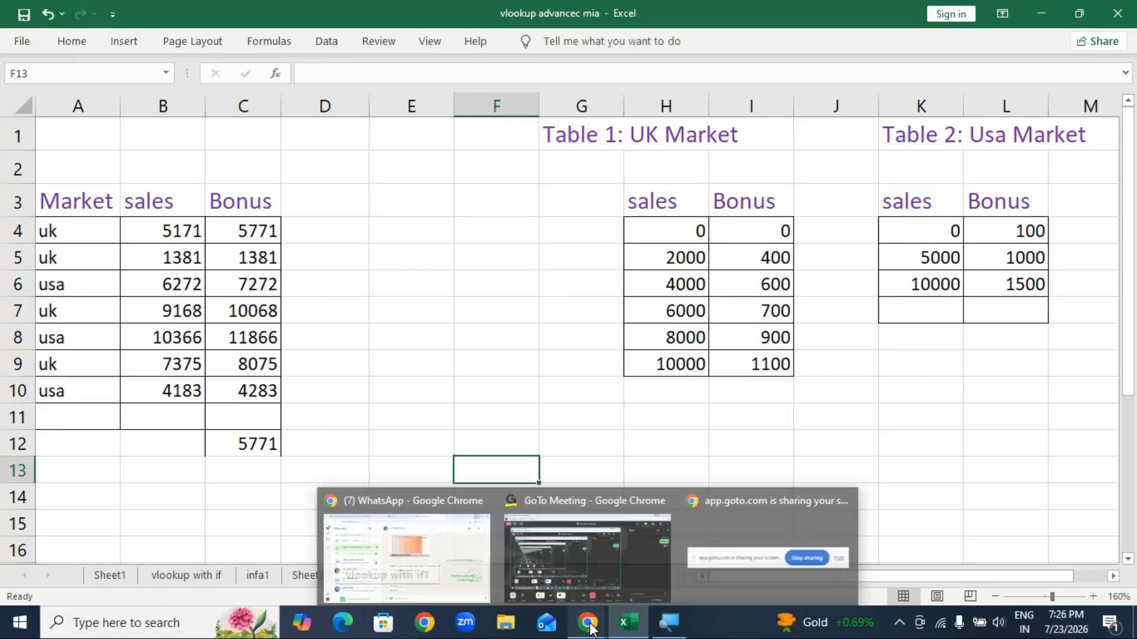
{"action": "mouse_move", "coordinate": [627, 626]}
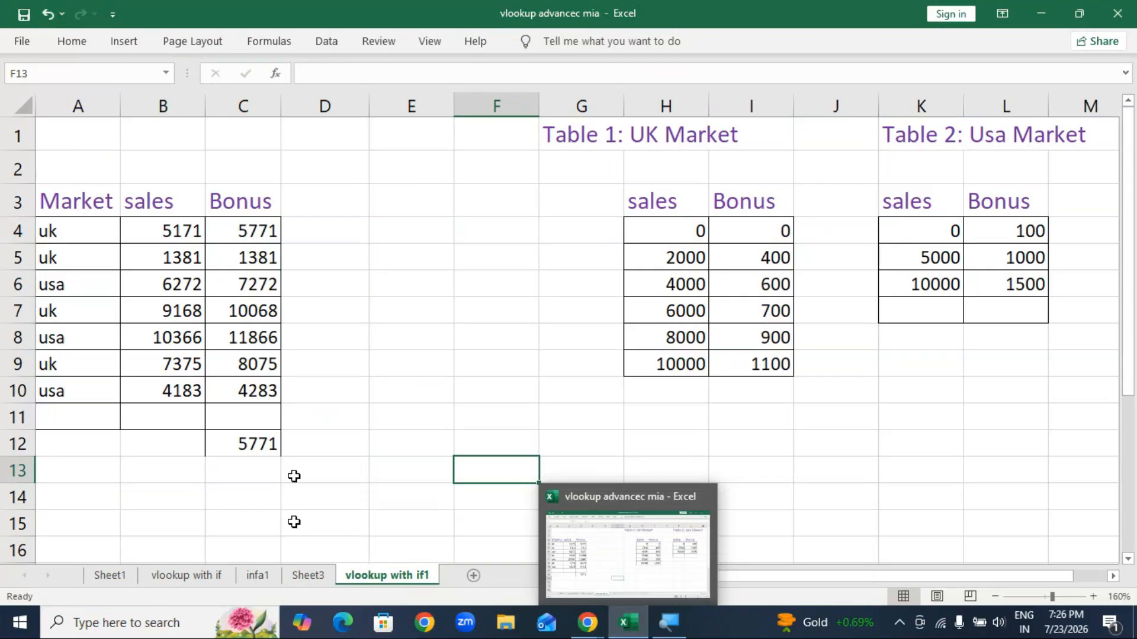
{"action": "left_click", "coordinate": [460, 326]}
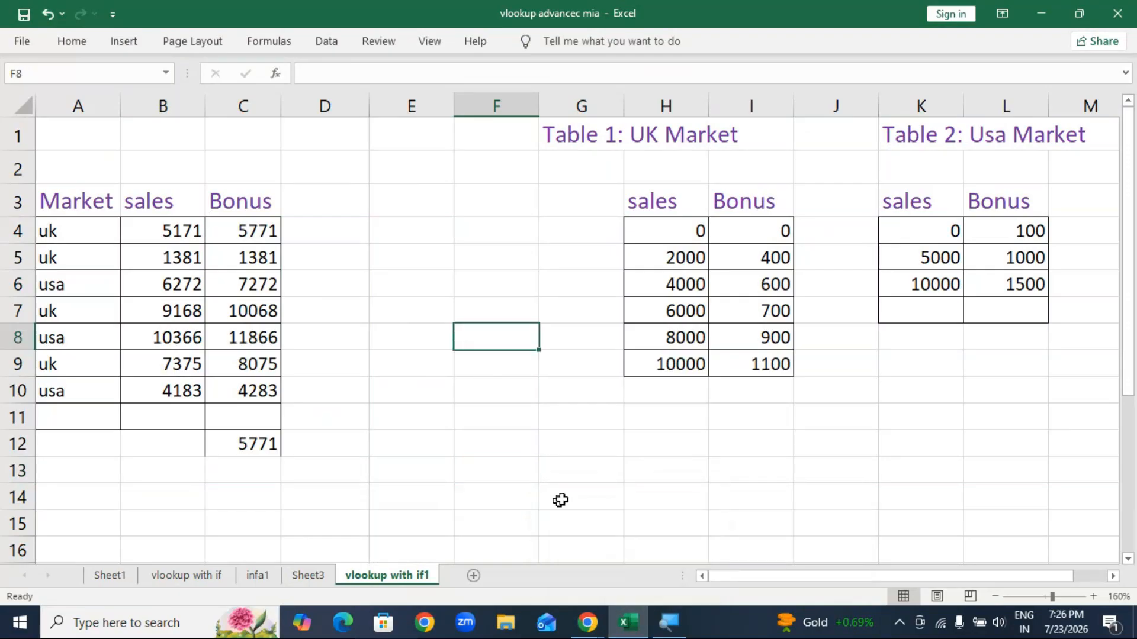
{"action": "left_click", "coordinate": [1045, 10]}
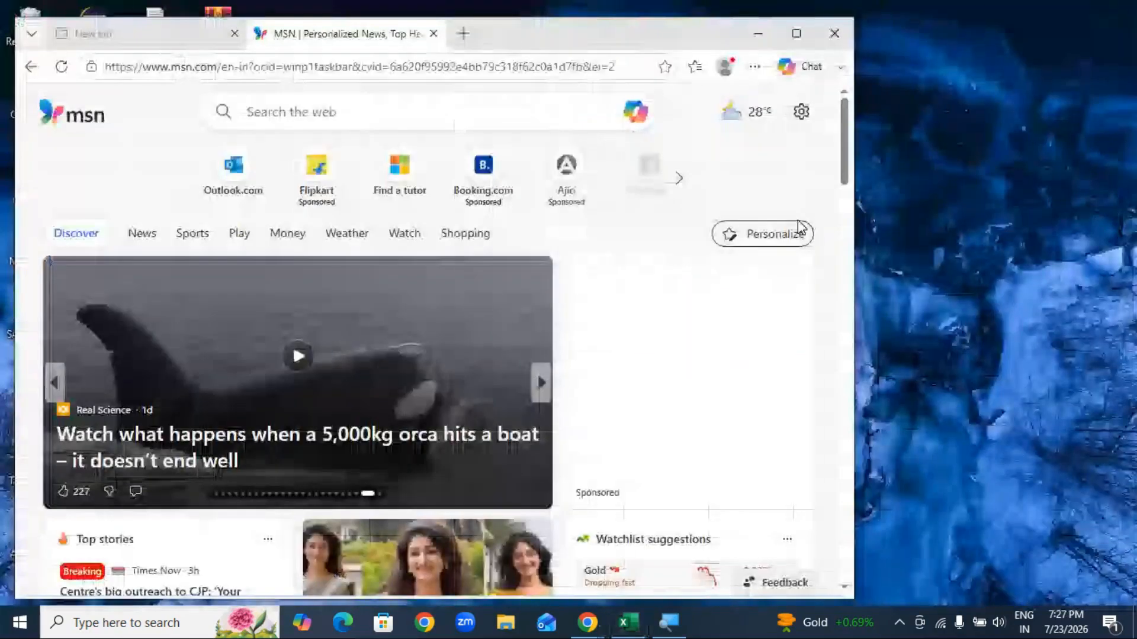
{"action": "left_click", "coordinate": [825, 32]}
Step: Look through Sheet3, vlookup with if and Sheet1, then close the workbook without saving
{"action": "mouse_move", "coordinate": [594, 630]}
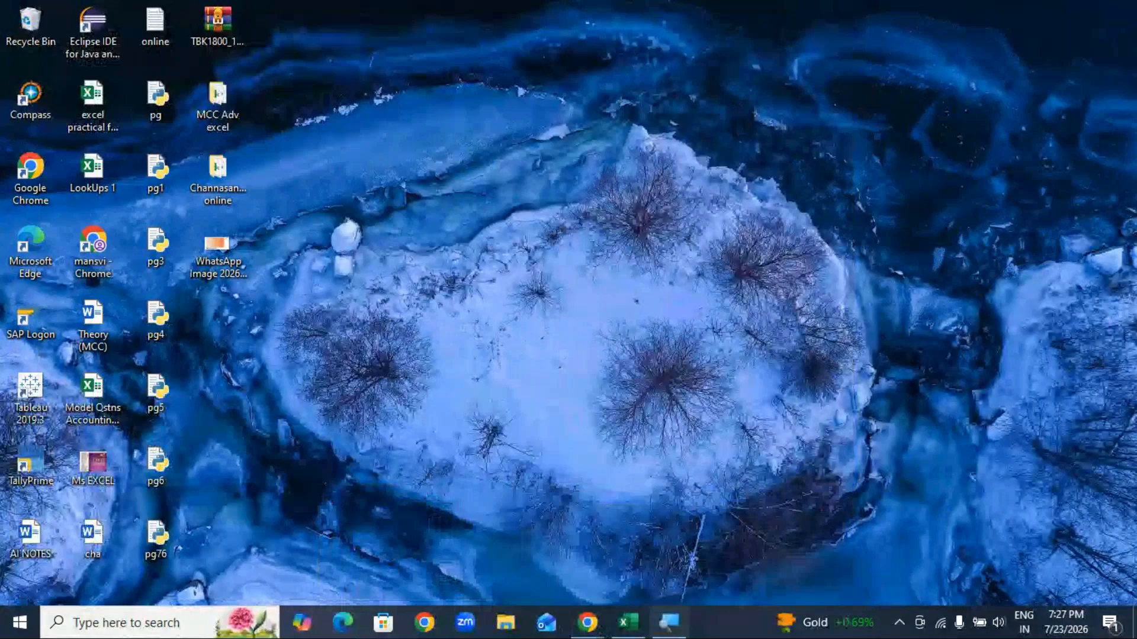
{"action": "left_click", "coordinate": [627, 623]}
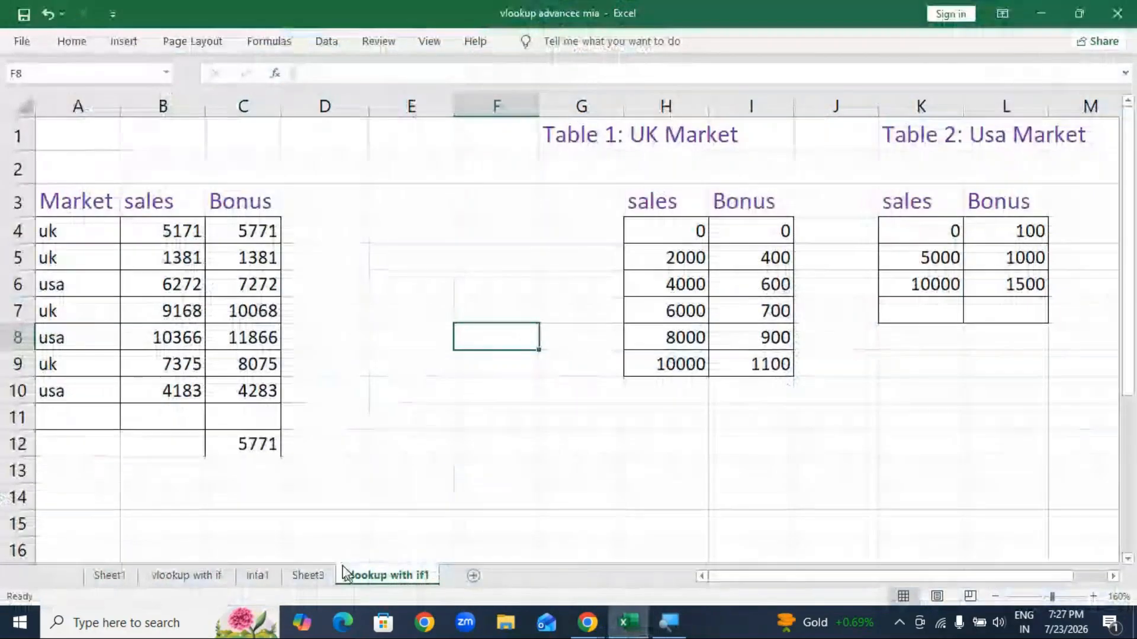
{"action": "left_click", "coordinate": [310, 576]}
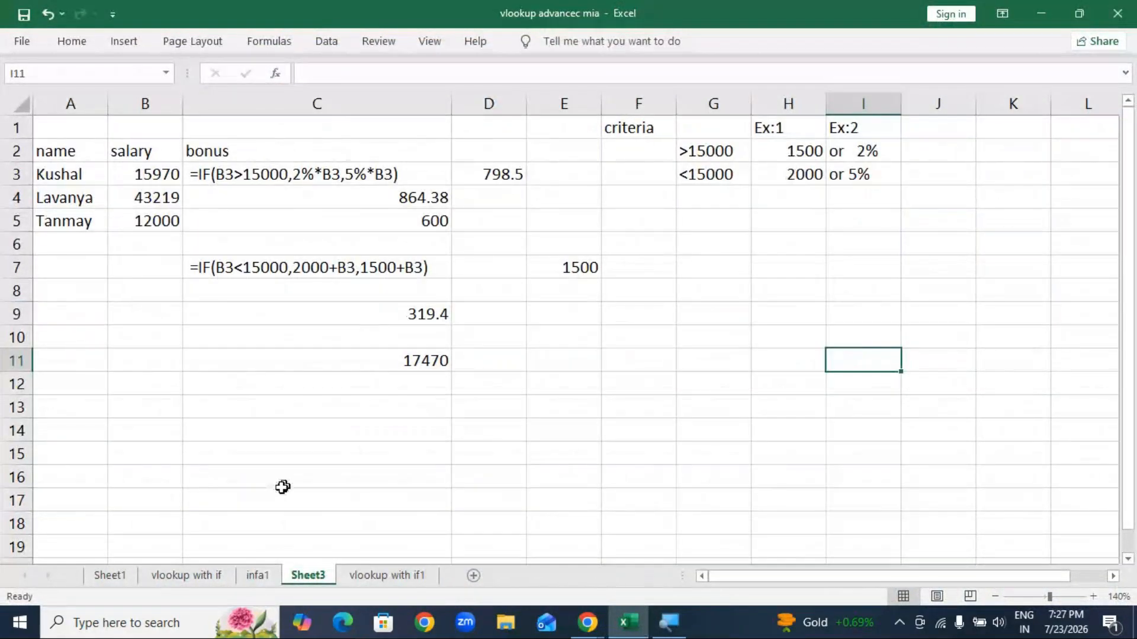
{"action": "left_click", "coordinate": [151, 574]}
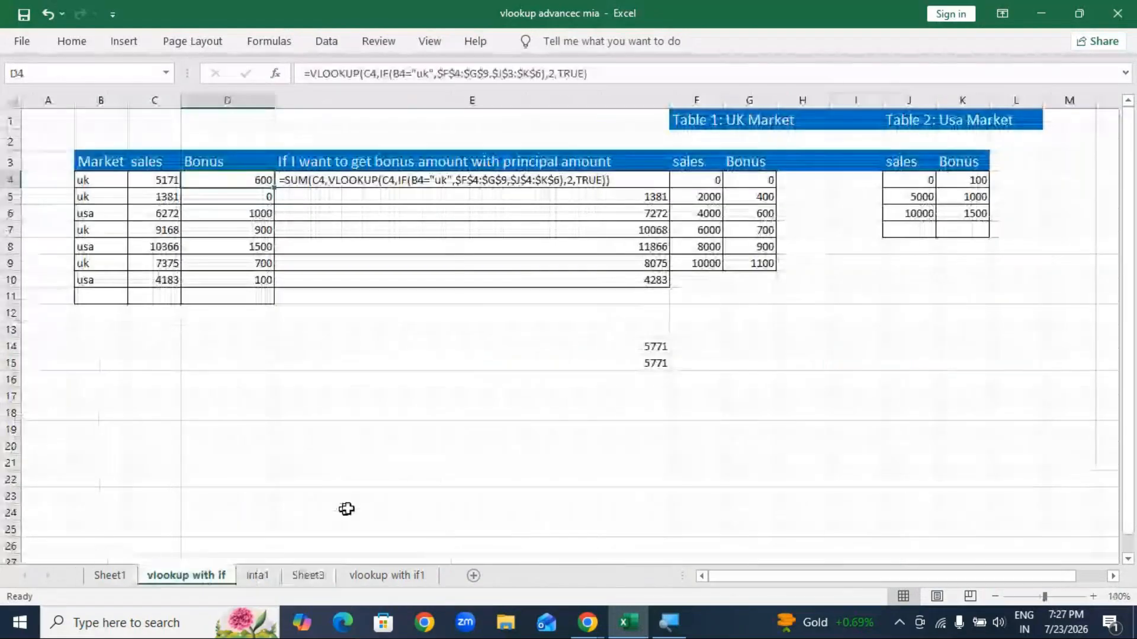
{"action": "left_click", "coordinate": [111, 583]}
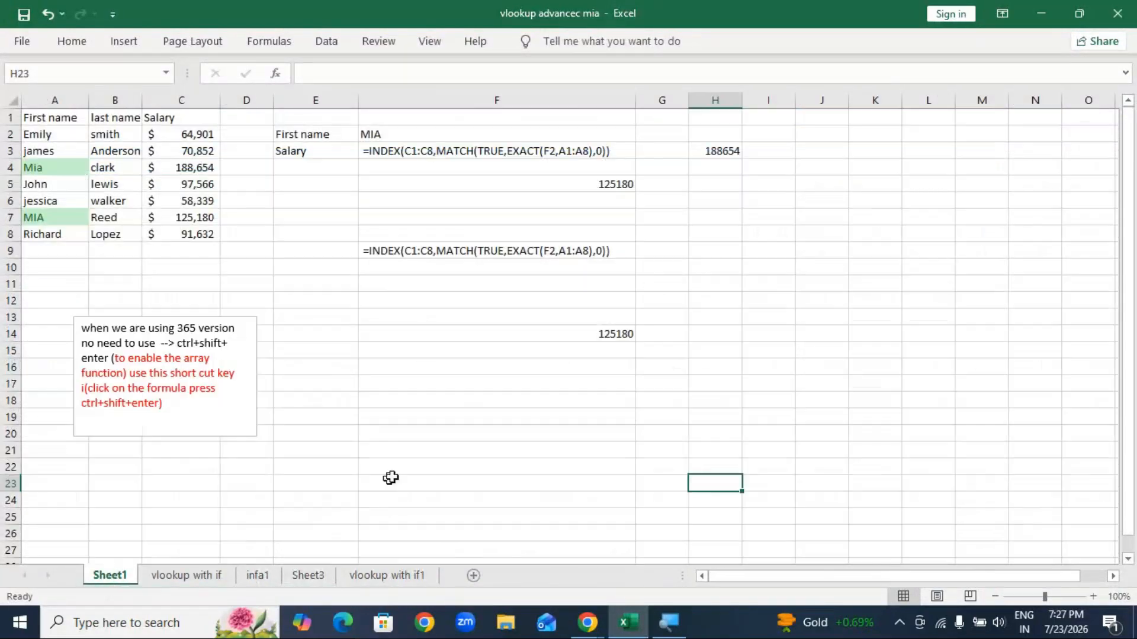
{"action": "left_click", "coordinate": [1116, 10]}
{"action": "left_click", "coordinate": [573, 343]}
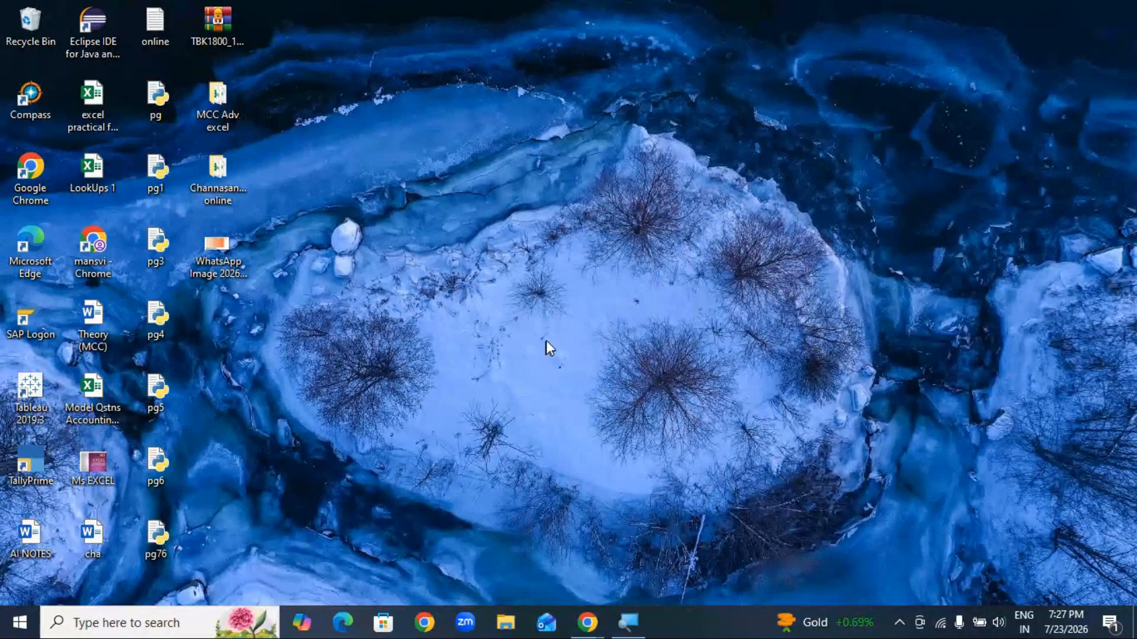
Step: Bring the GoTo Meeting window forward from the Chrome taskbar preview
{"action": "mouse_move", "coordinate": [587, 621]}
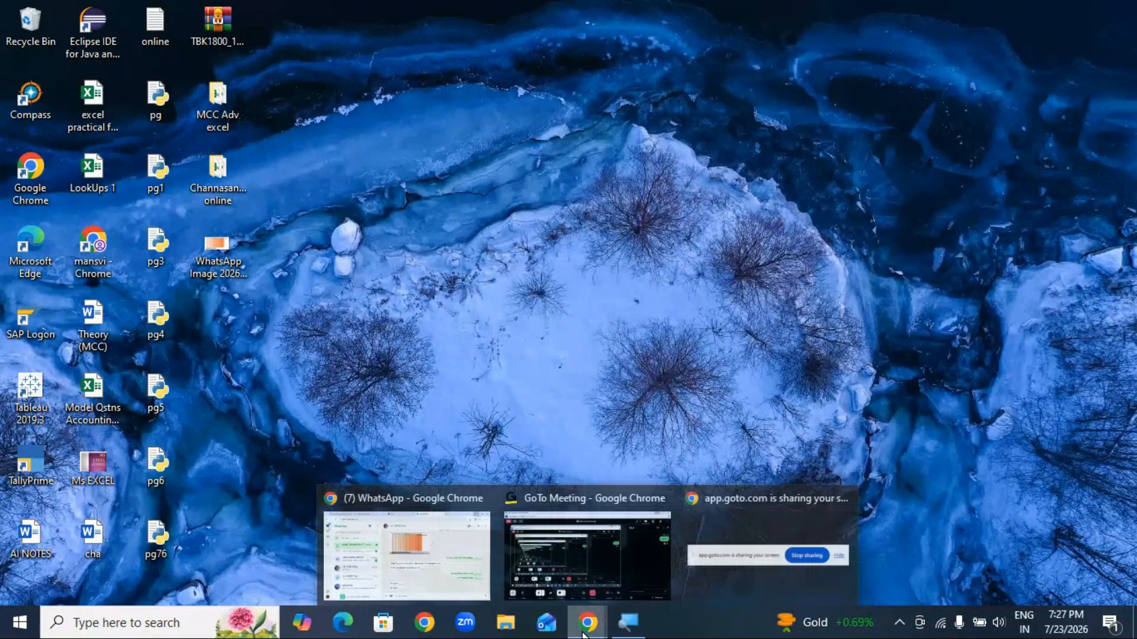
{"action": "left_click", "coordinate": [628, 573]}
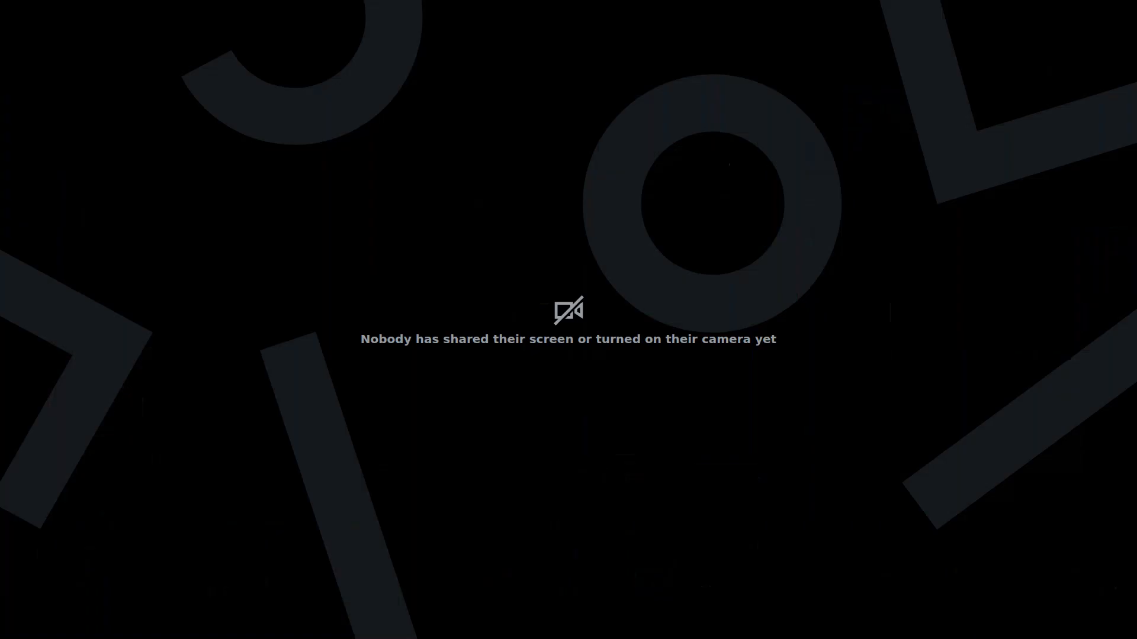
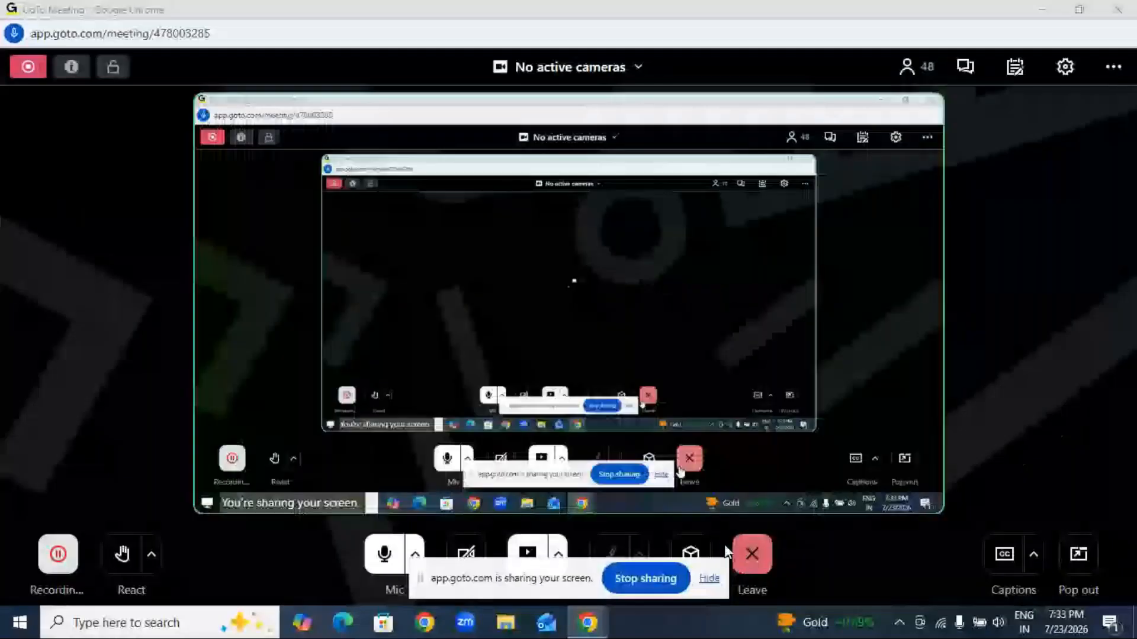
Step: Minimize the GoTo Meeting window and the Chrome GoTo page so the Windows desktop shows
{"action": "left_click", "coordinate": [1042, 12]}
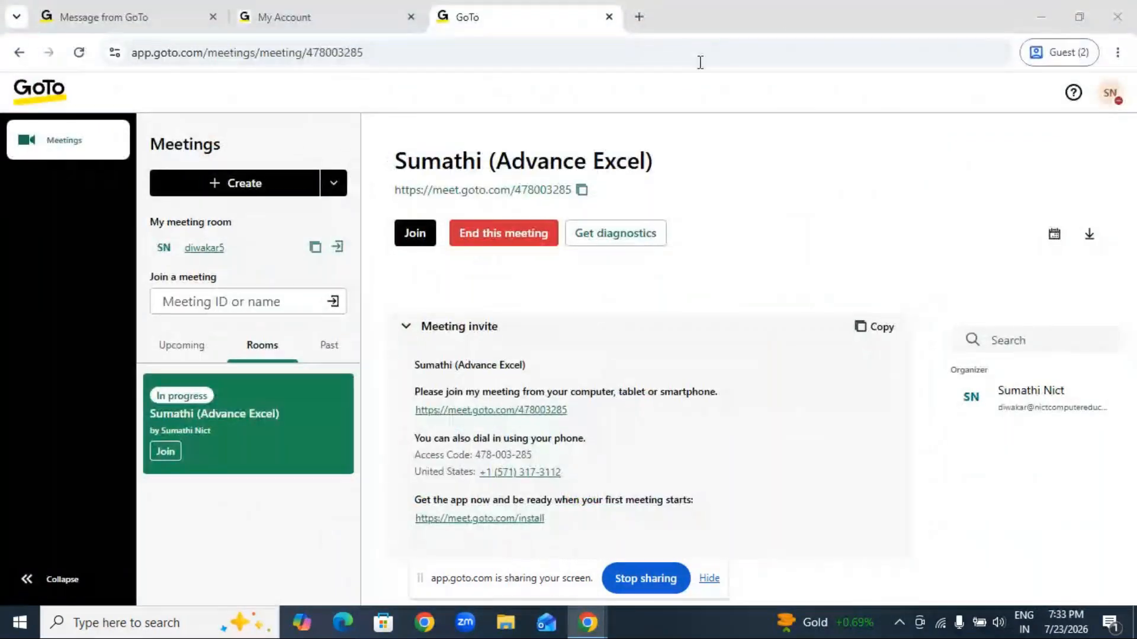
{"action": "left_click", "coordinate": [1029, 17]}
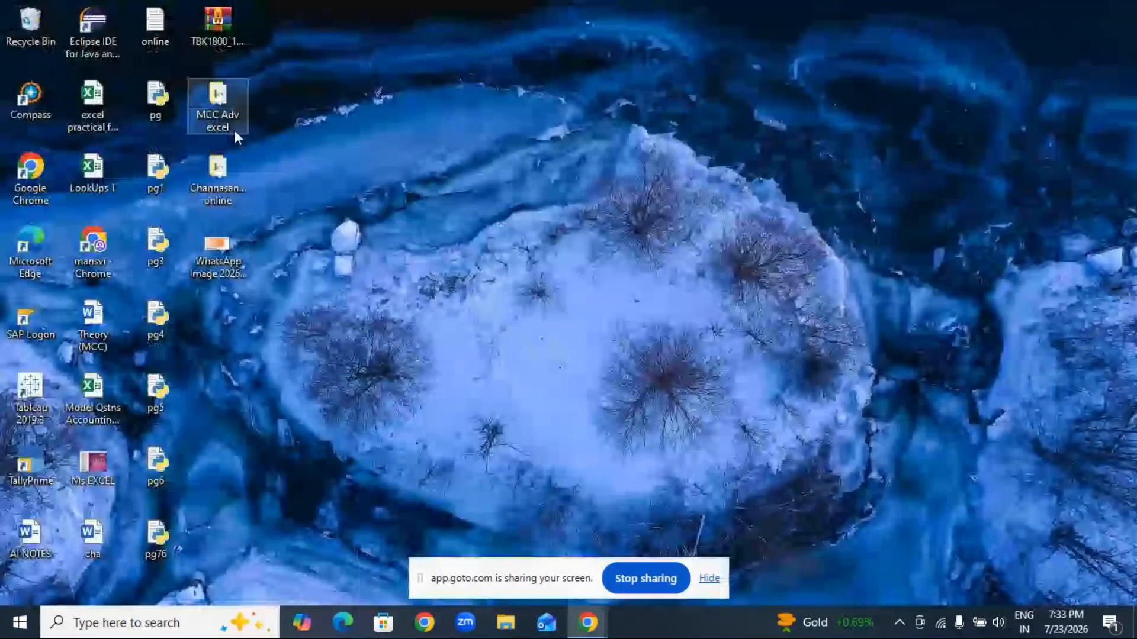
Step: Open 'vlookup advancec mia' from the MCC Adv excel folder, entering its workbook password
{"action": "double_click", "coordinate": [219, 106]}
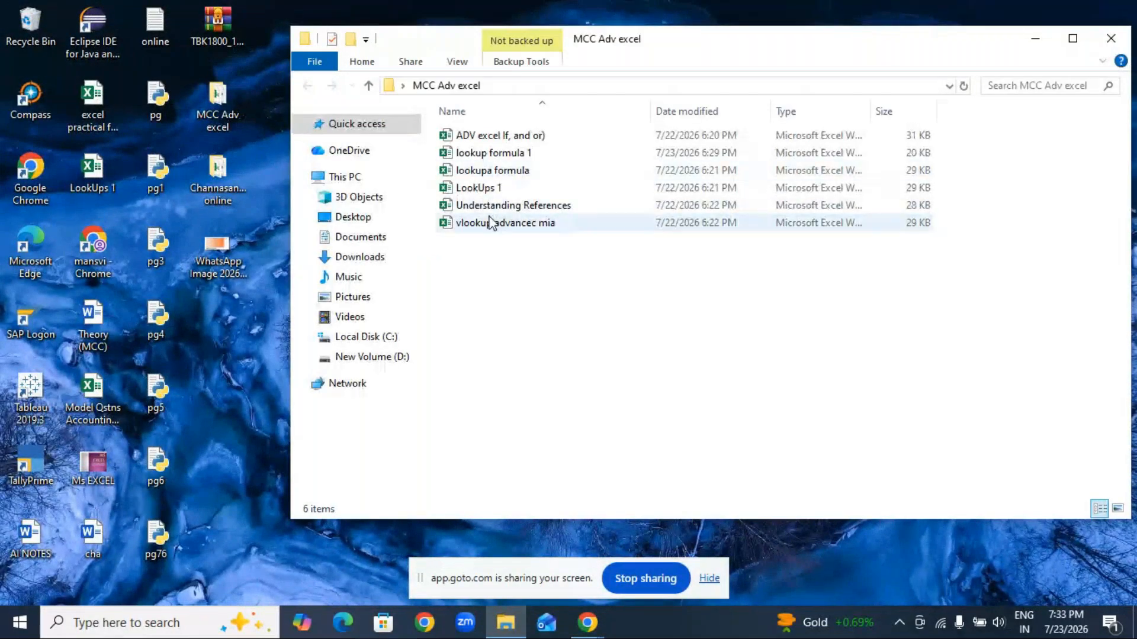
{"action": "double_click", "coordinate": [500, 223]}
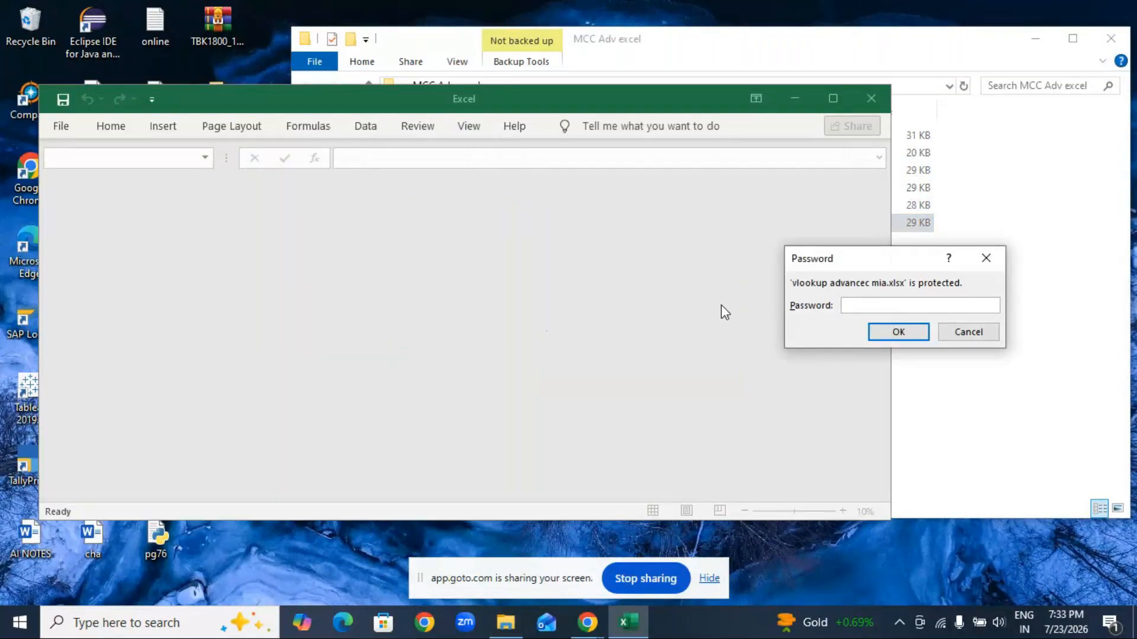
{"action": "type", "text": "••••"}
{"action": "key", "text": "Return"}
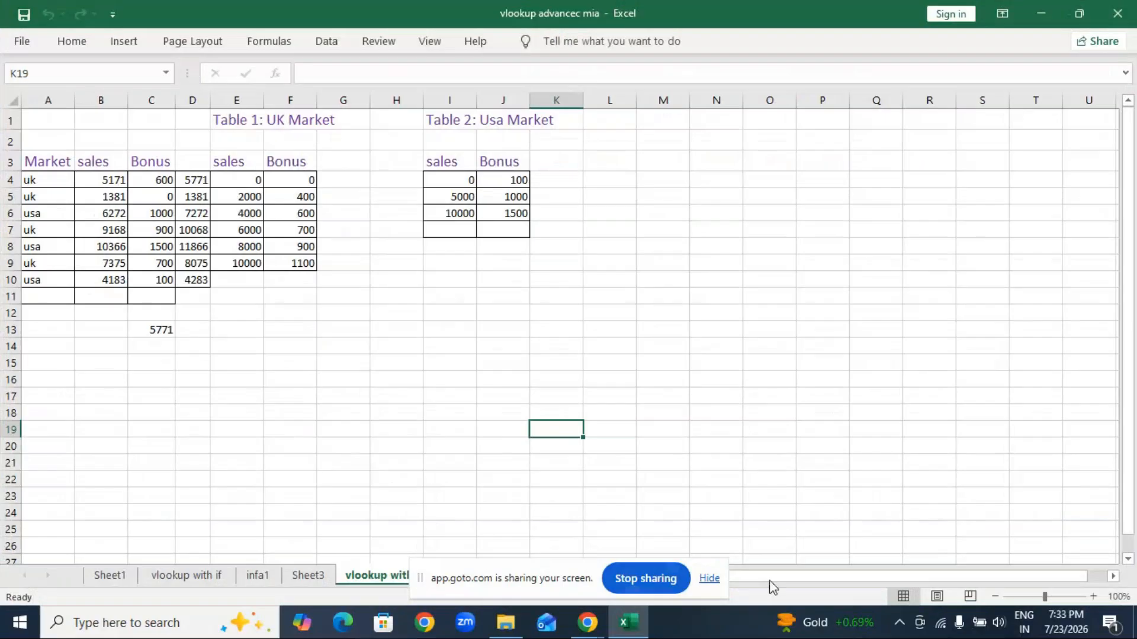
Step: Zoom the sheet to 150% and clear the old Bonus results in C4:D10
{"action": "left_click", "coordinate": [1093, 596]}
{"action": "left_click", "coordinate": [1093, 596]}
{"action": "left_click", "coordinate": [1093, 596]}
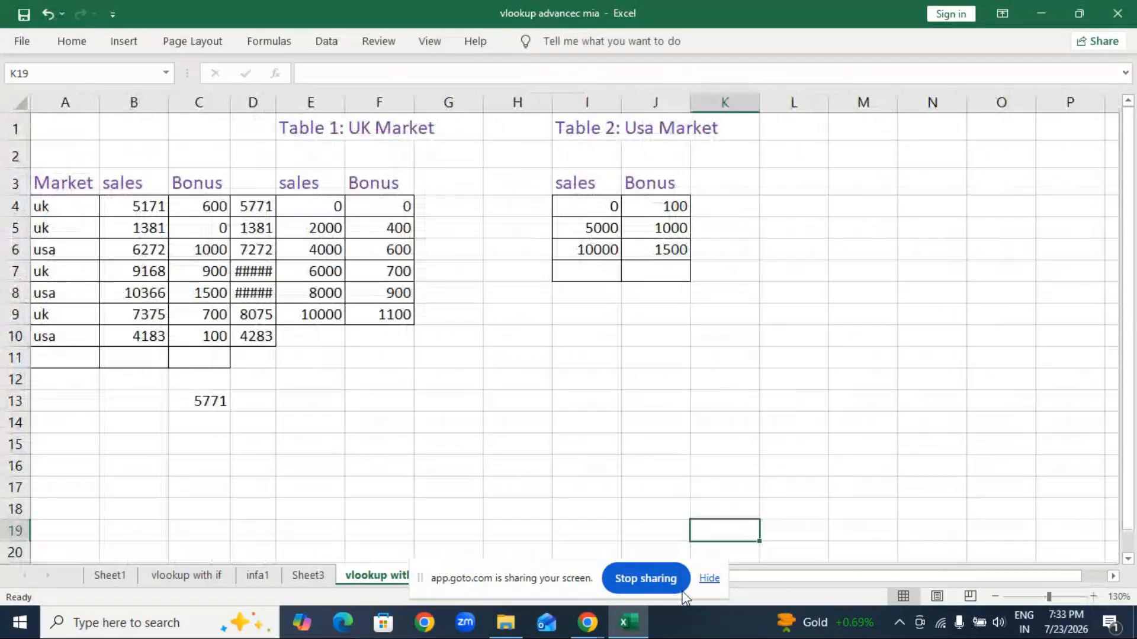
{"action": "left_click", "coordinate": [710, 580]}
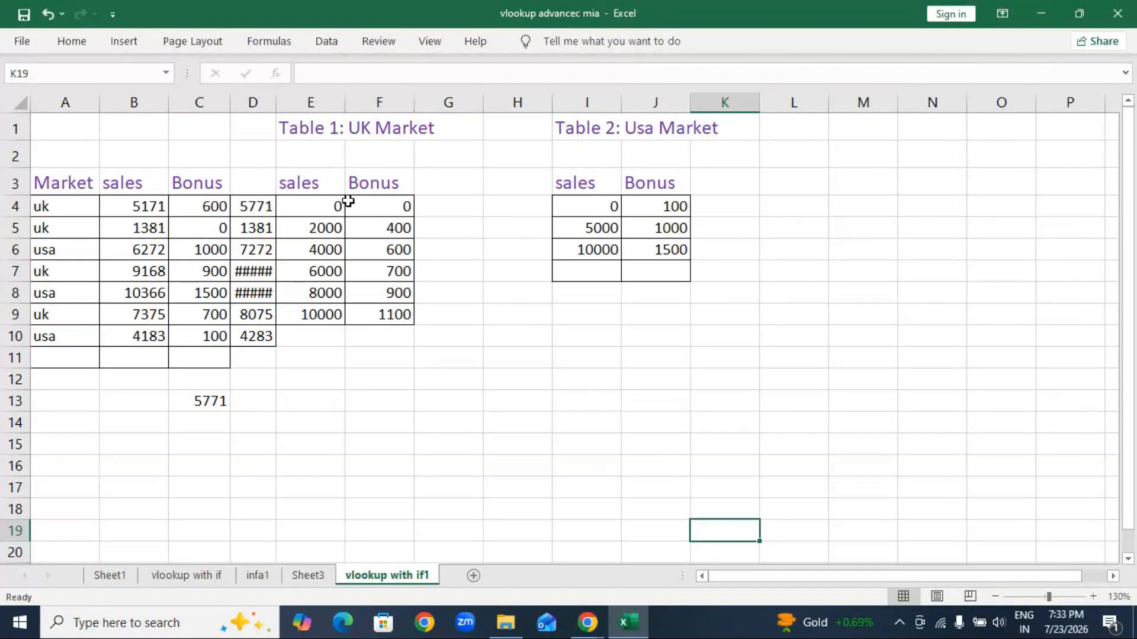
{"action": "left_click", "coordinate": [1093, 597]}
{"action": "left_click", "coordinate": [1093, 597]}
{"action": "left_click_drag", "start_coordinate": [228, 224], "coordinate": [305, 376]}
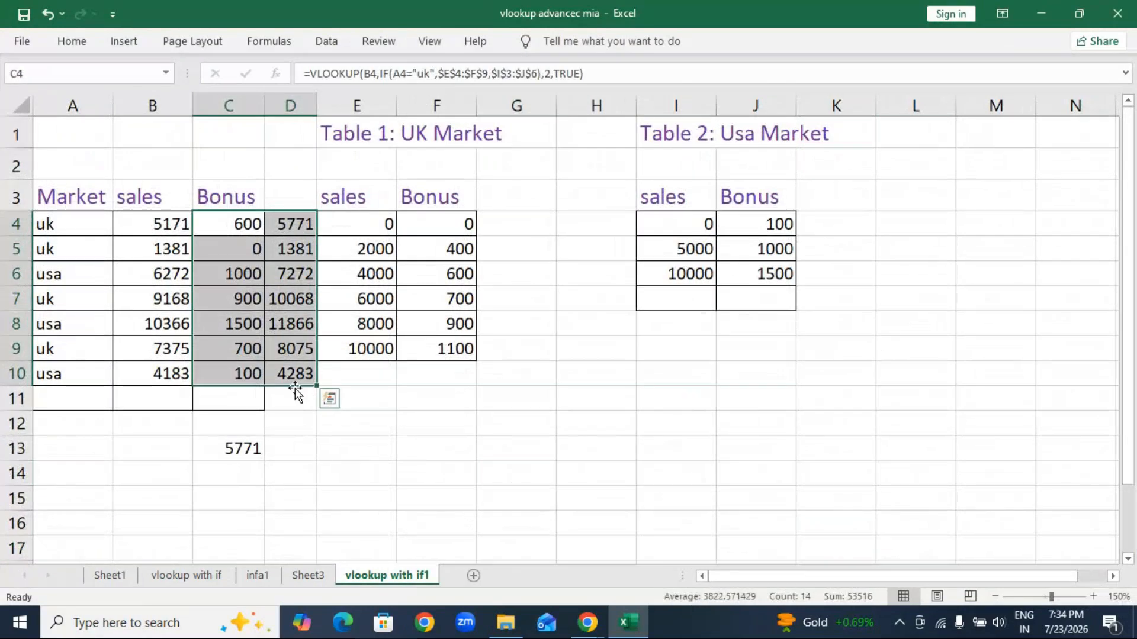
{"action": "key", "text": "Delete"}
{"action": "left_click", "coordinate": [436, 448]}
Step: Move the Usa Market table and title to columns K–L and the UK Market table and title to H–I
{"action": "left_click_drag", "start_coordinate": [661, 193], "coordinate": [930, 302]}
{"action": "left_click_drag", "start_coordinate": [681, 134], "coordinate": [957, 137]}
{"action": "left_click_drag", "start_coordinate": [358, 137], "coordinate": [708, 147]}
{"action": "left_click_drag", "start_coordinate": [356, 198], "coordinate": [473, 373]}
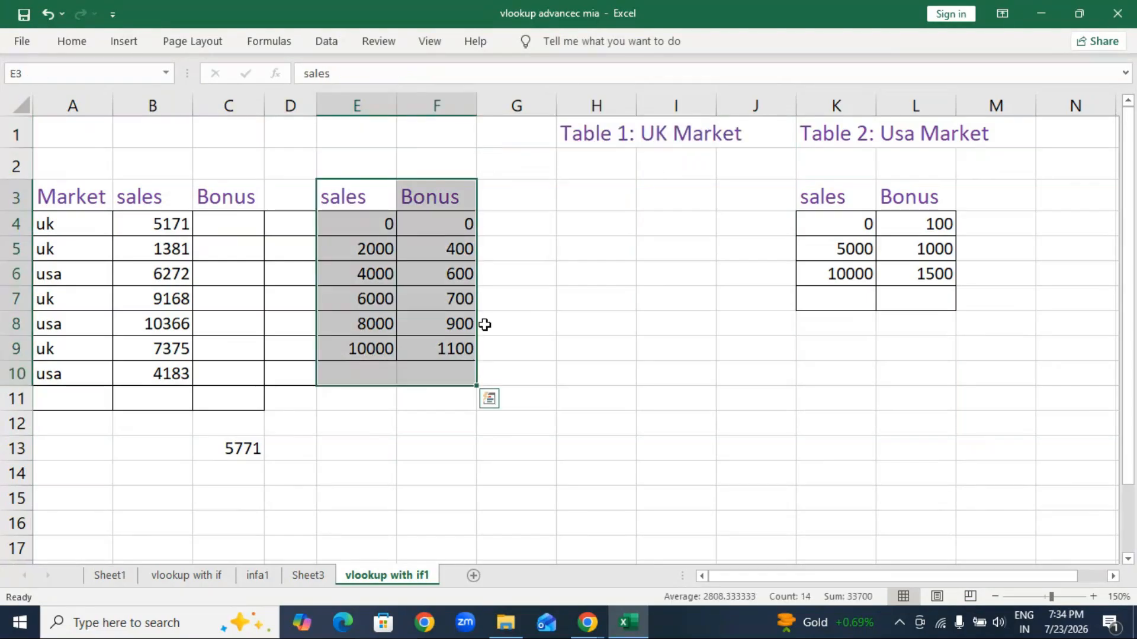
{"action": "left_click_drag", "start_coordinate": [480, 305], "coordinate": [708, 310]}
{"action": "left_click", "coordinate": [460, 446]}
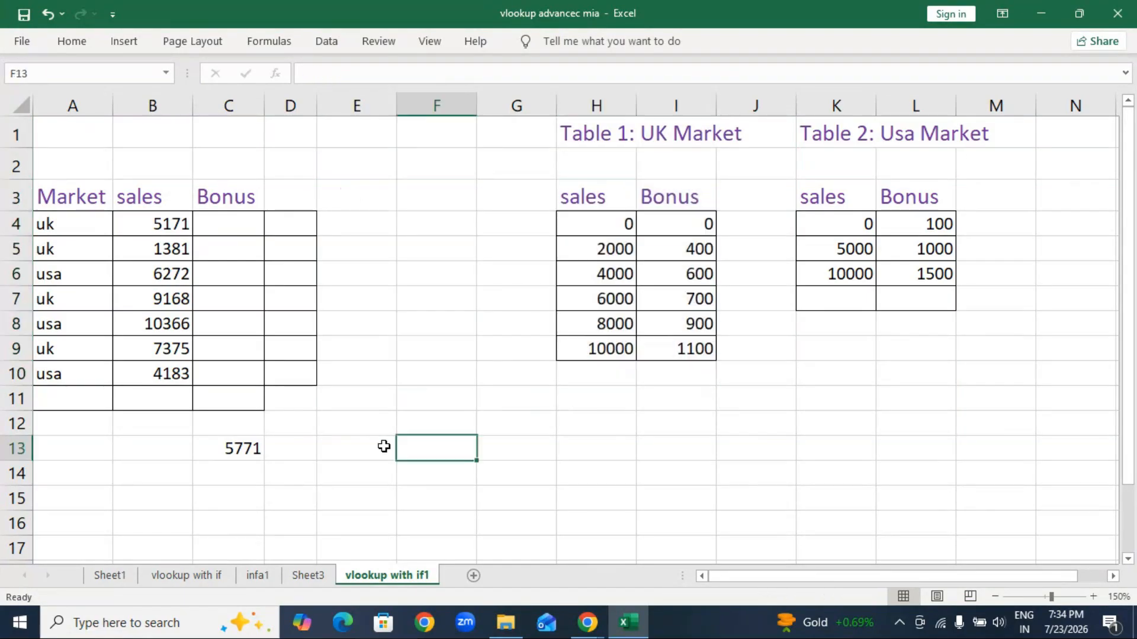
{"action": "left_click", "coordinate": [213, 224]}
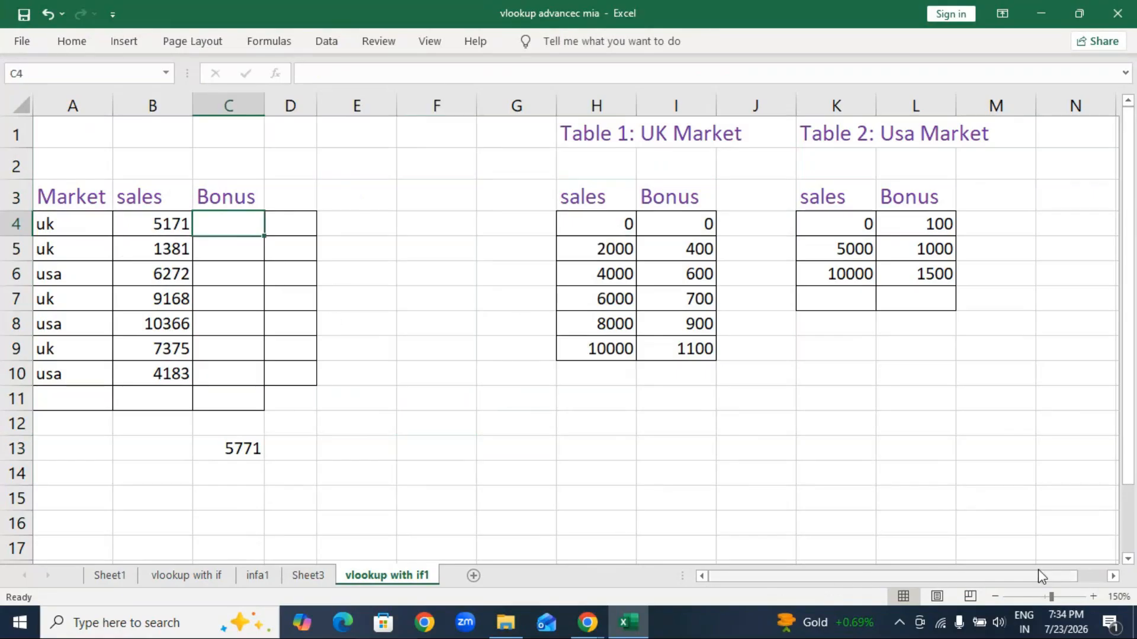
{"action": "left_click", "coordinate": [1093, 596]}
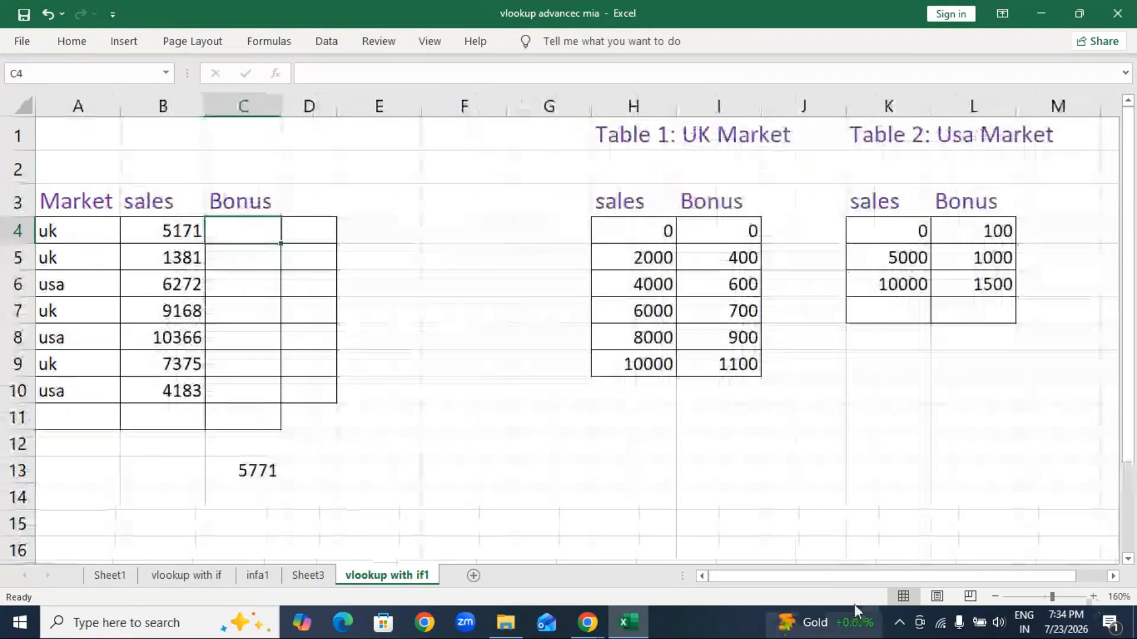
{"action": "mouse_move", "coordinate": [588, 633]}
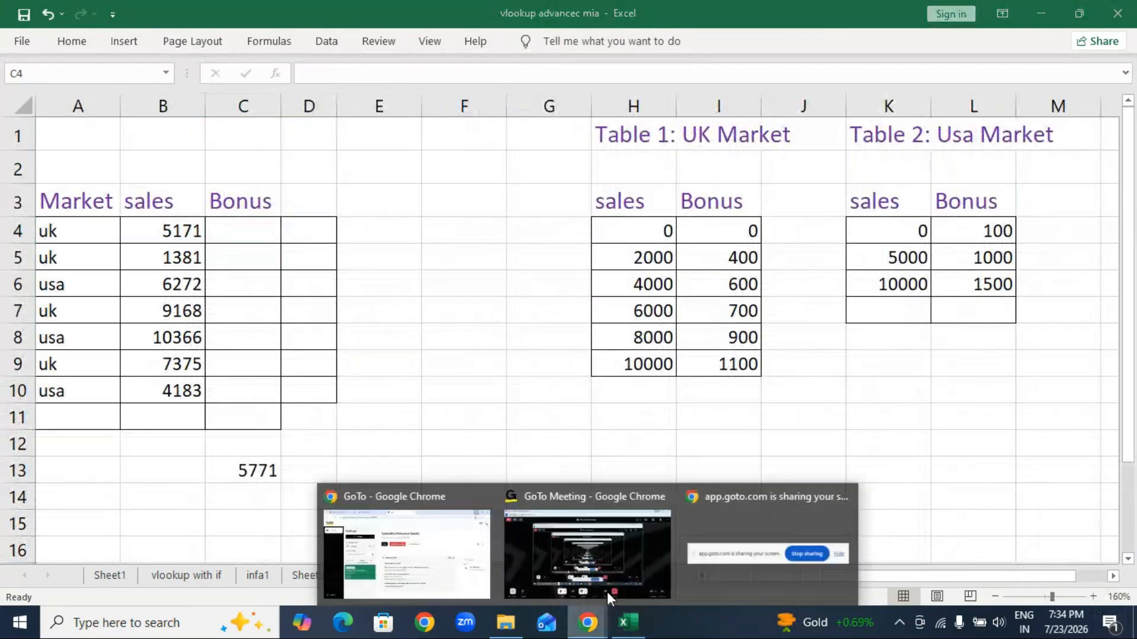
{"action": "left_click", "coordinate": [650, 569]}
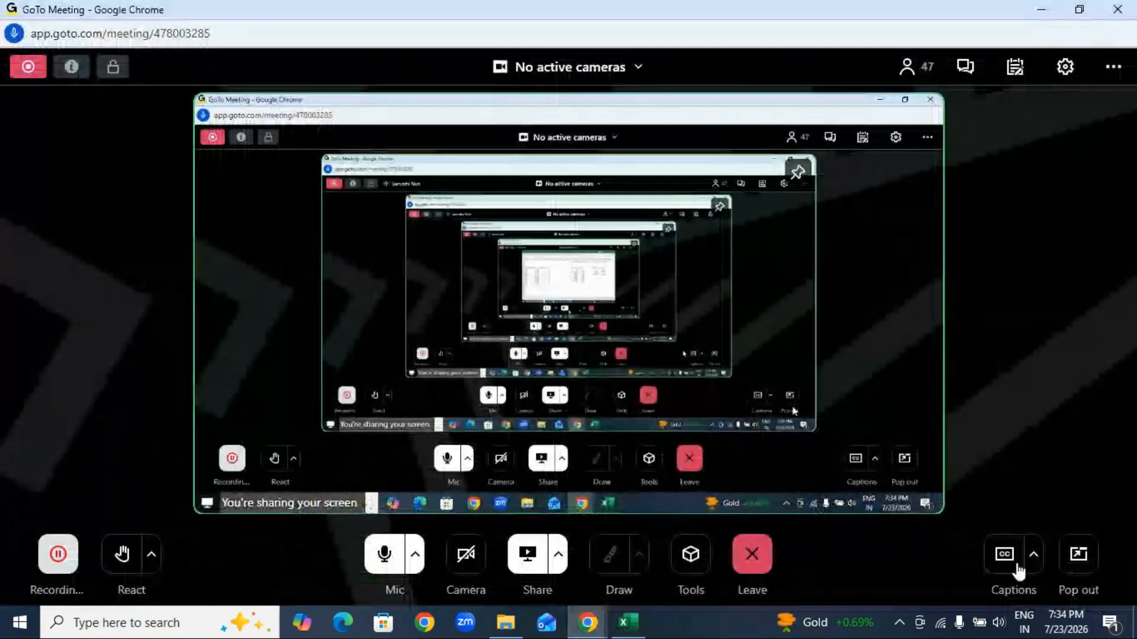
{"action": "left_click", "coordinate": [940, 112]}
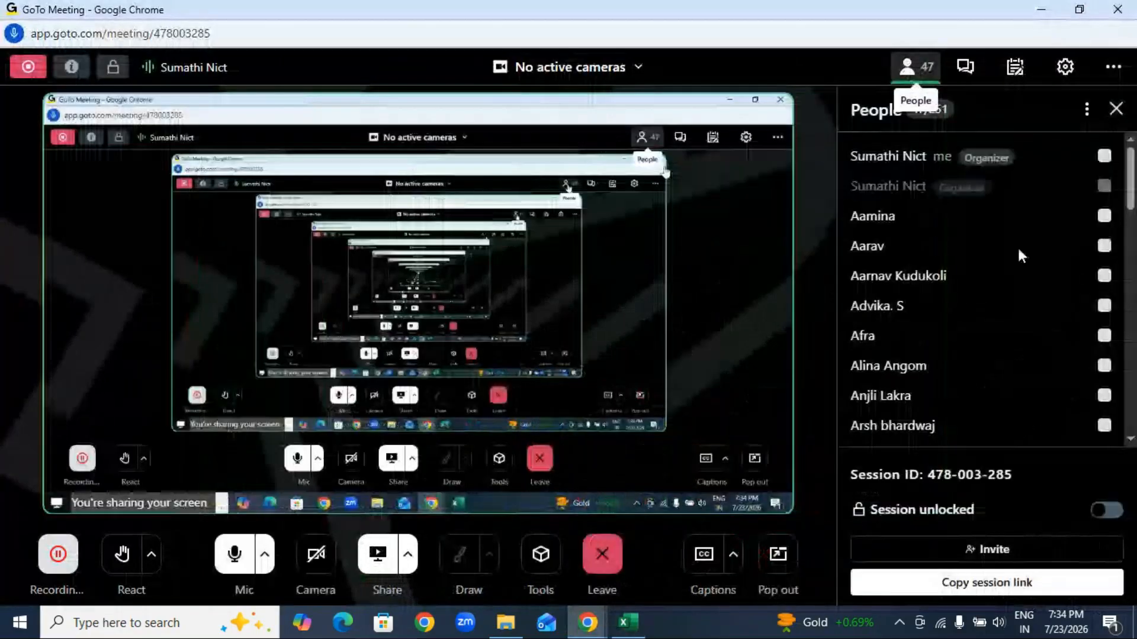
{"action": "left_click", "coordinate": [969, 77]}
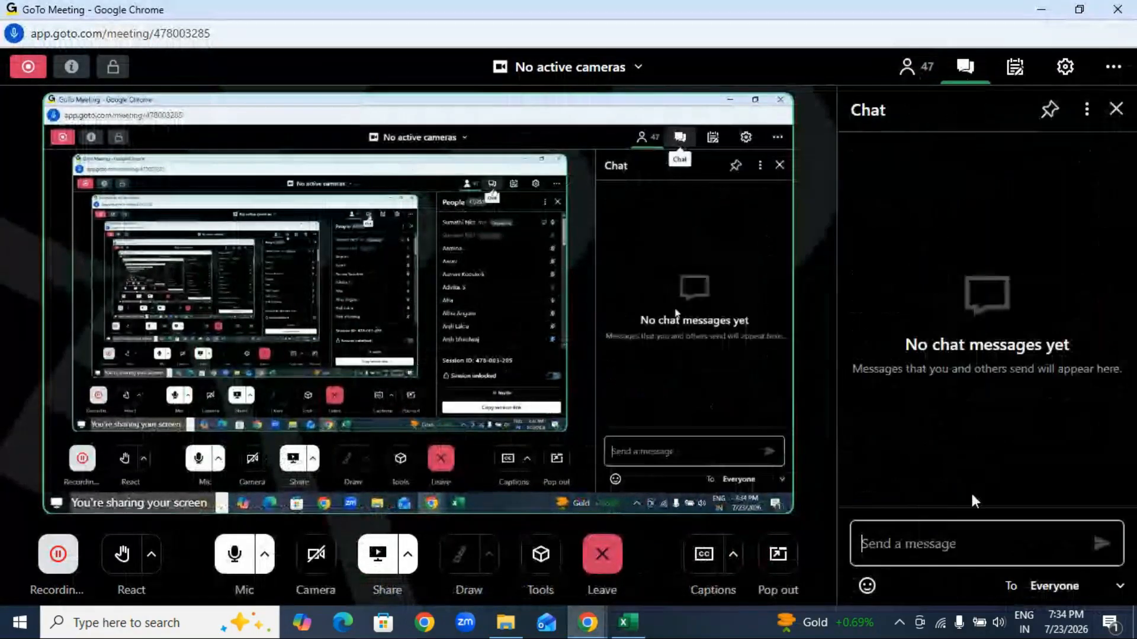
{"action": "type", "text": "ar"}
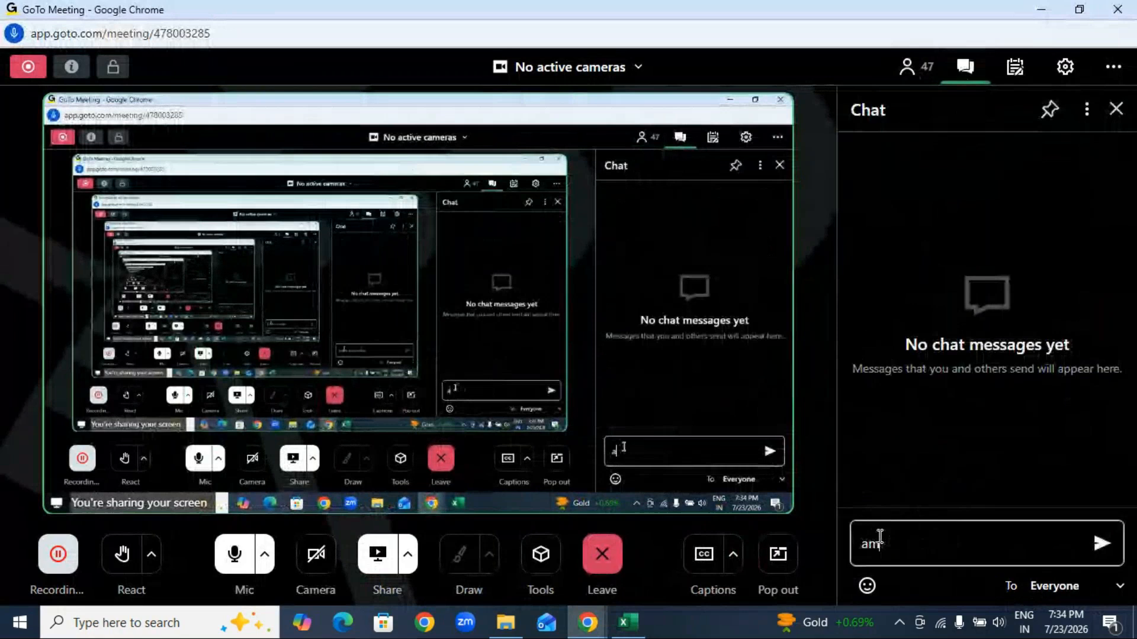
{"action": "key", "text": "BackSpace"}
{"action": "key", "text": "BackSpace"}
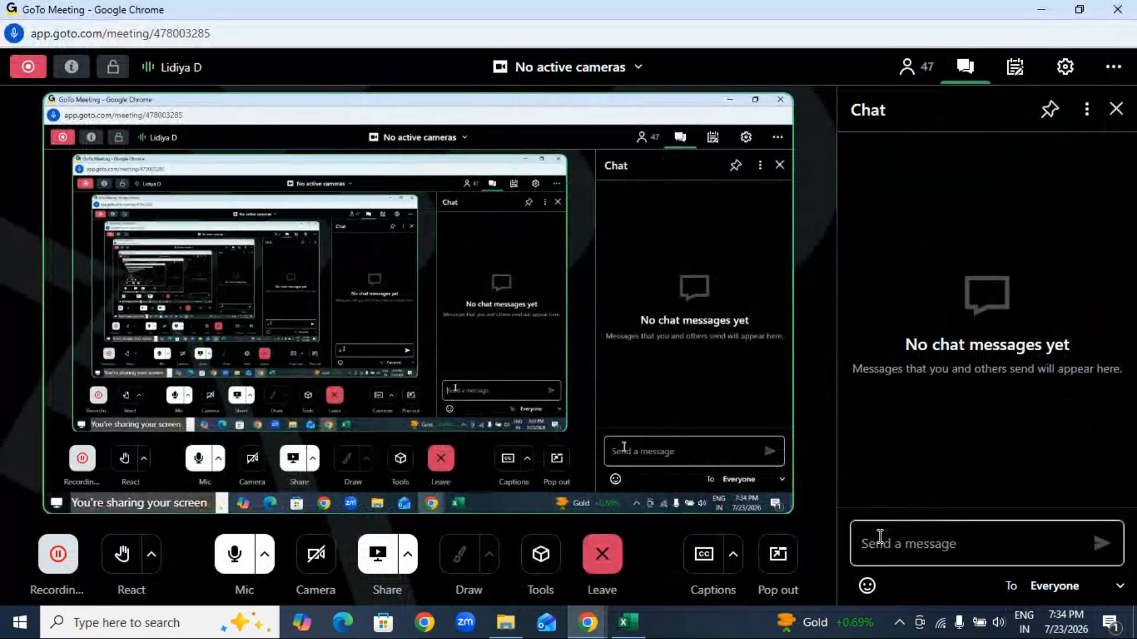
{"action": "left_click", "coordinate": [1044, 13]}
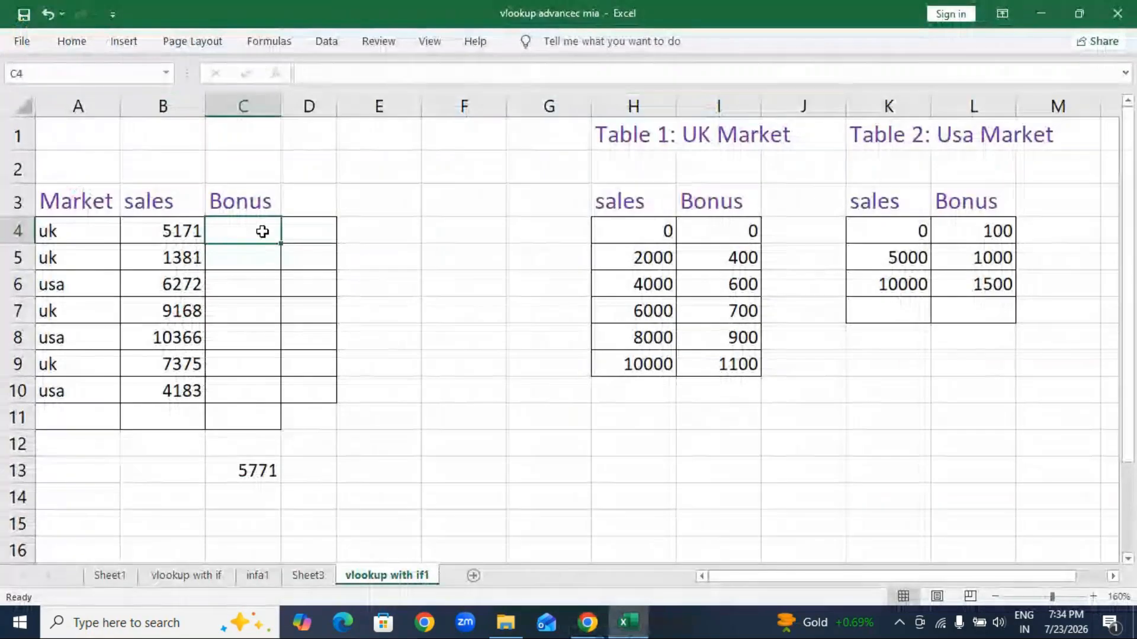
Step: In C4, begin typing =VLOOKUP(B4,IF(A4="uk",H4:I9, with the UK table as the true branch
{"action": "type", "text": "="}
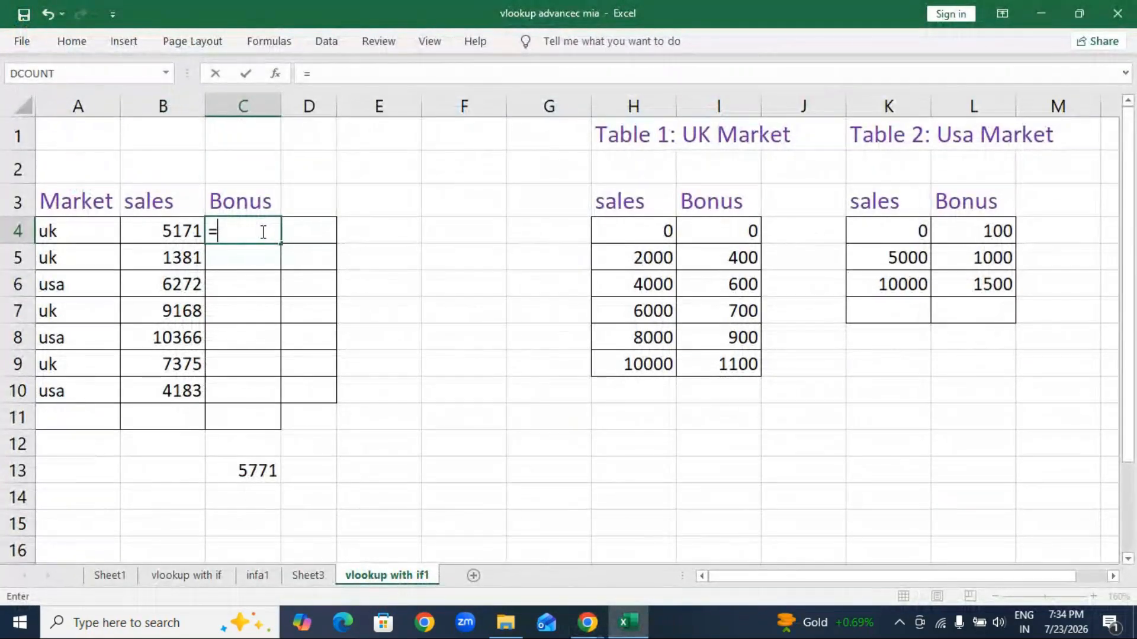
{"action": "type", "text": "vl"}
{"action": "key", "text": "Tab"}
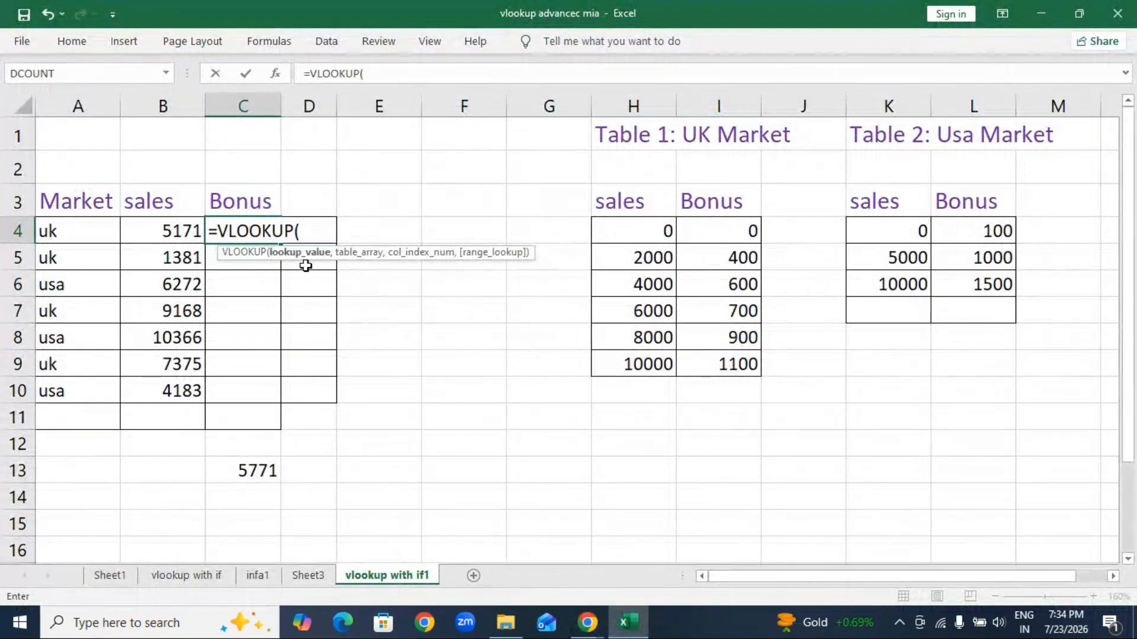
{"action": "left_click", "coordinate": [162, 225]}
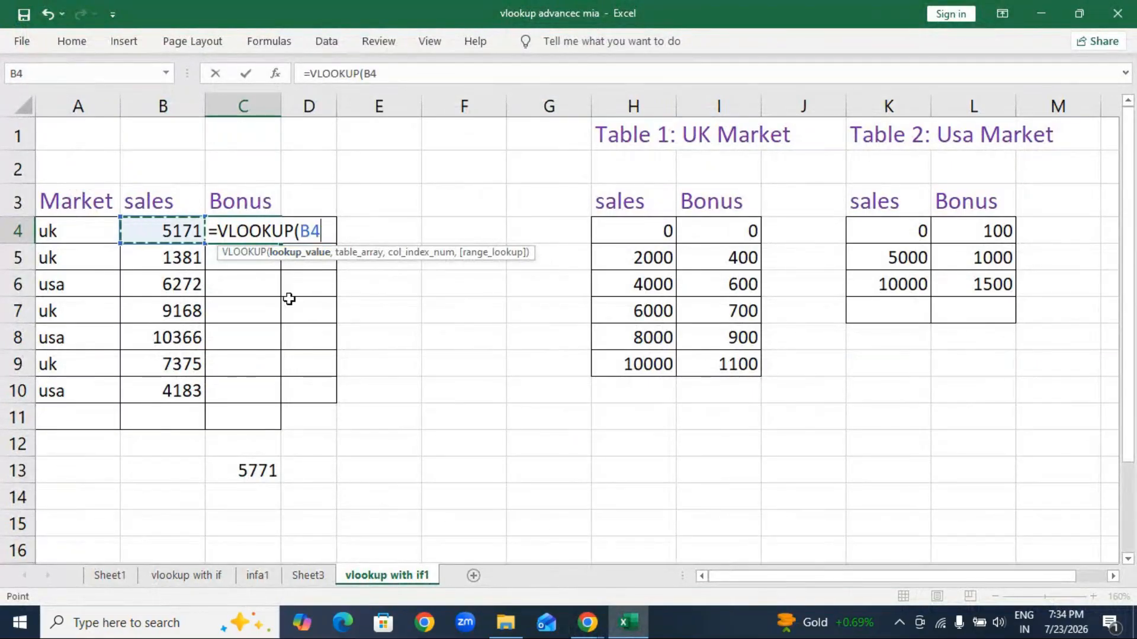
{"action": "type", "text": ","}
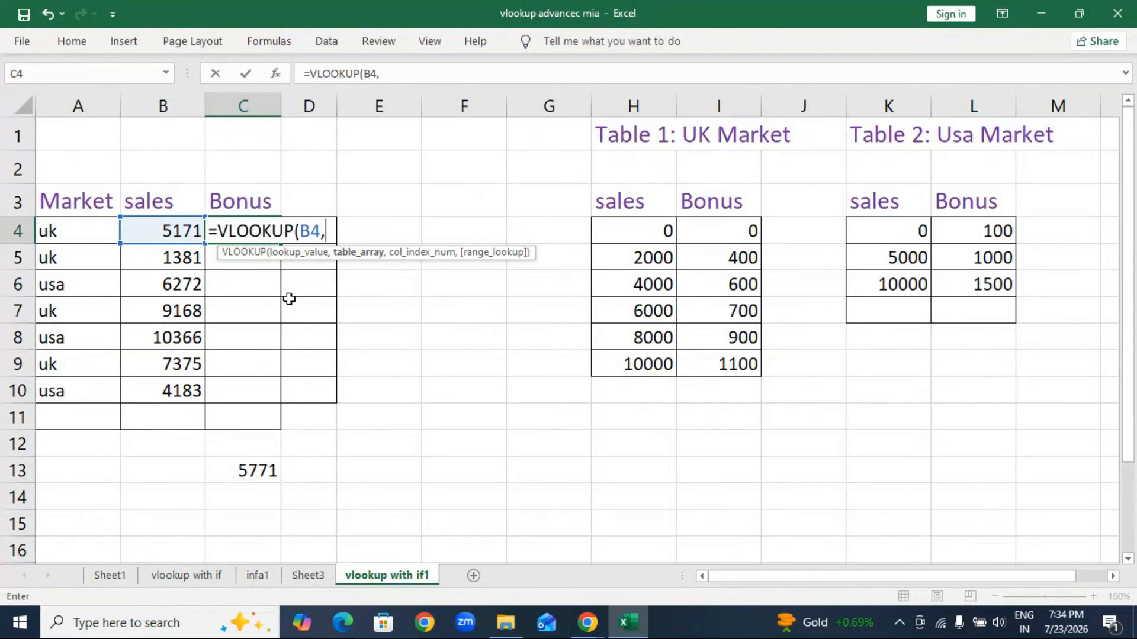
{"action": "type", "text": "if"}
{"action": "key", "text": "Tab"}
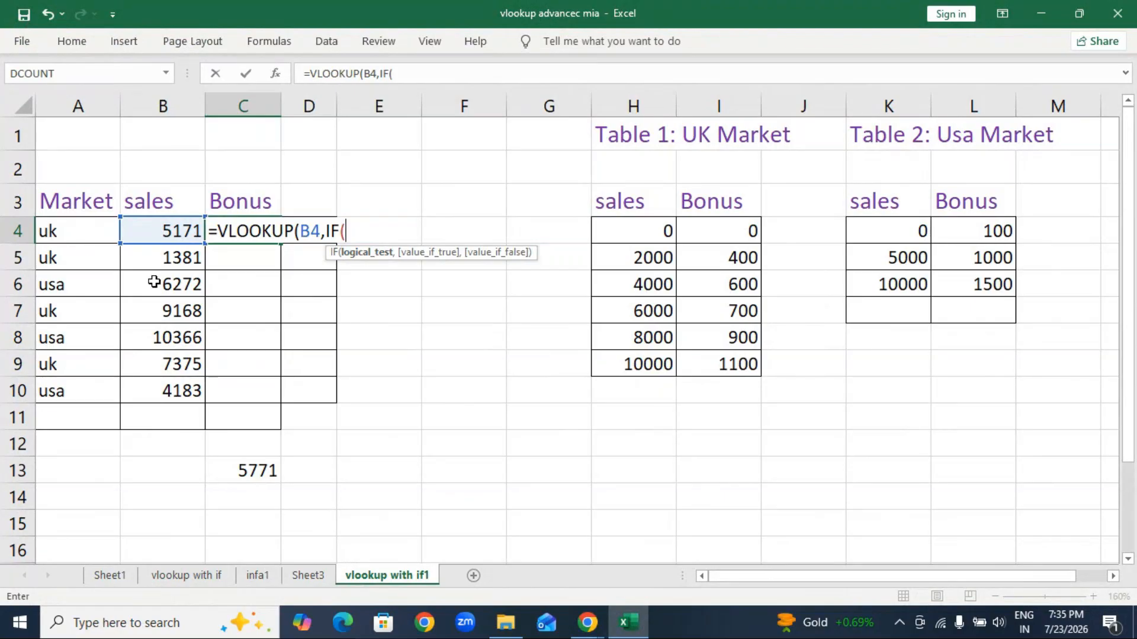
{"action": "left_click", "coordinate": [47, 229]}
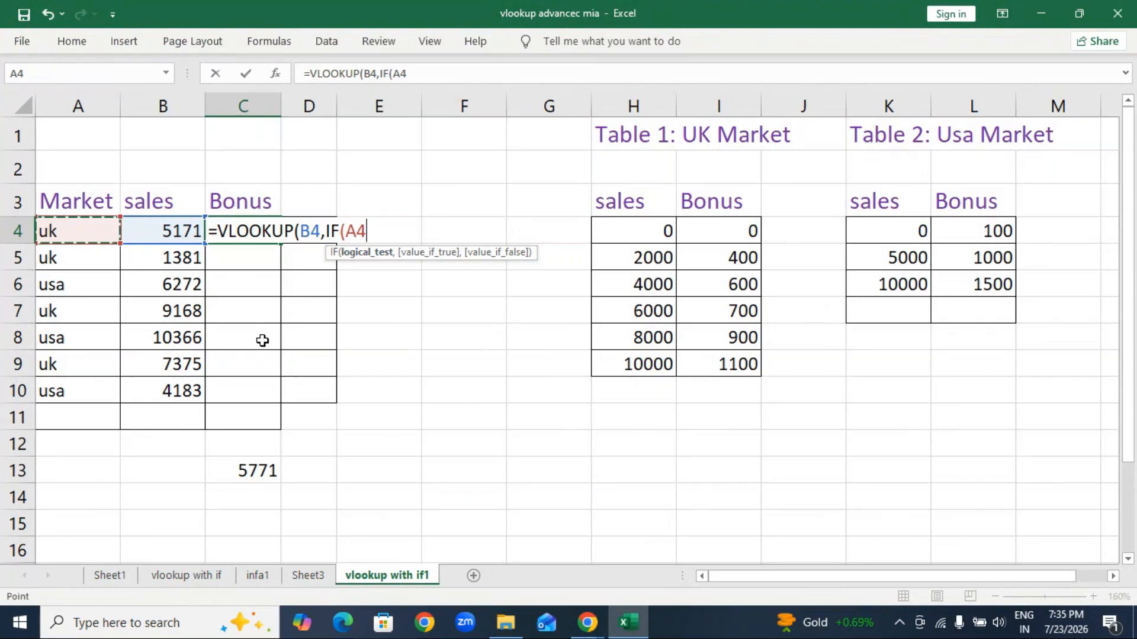
{"action": "type", "text": "=\""}
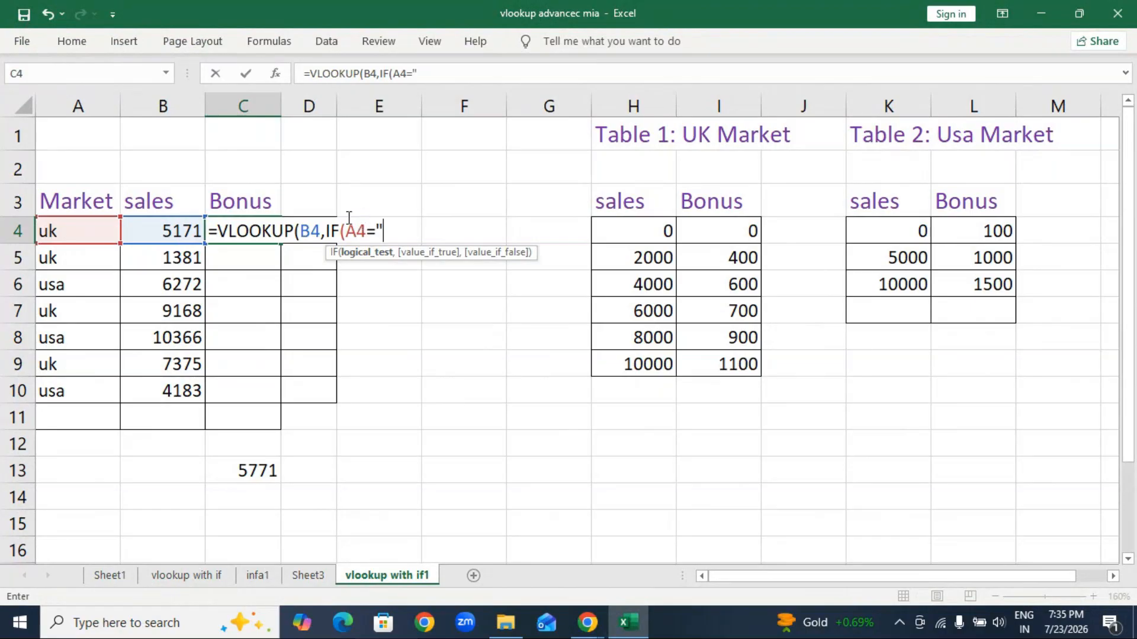
{"action": "type", "text": "uk\","}
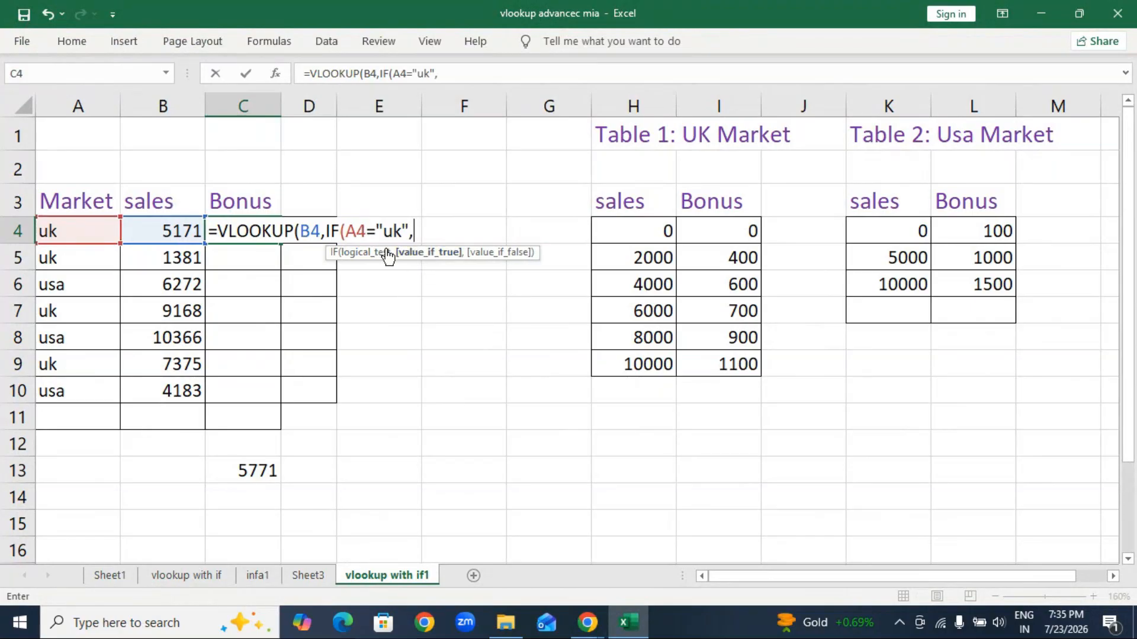
{"action": "left_click_drag", "start_coordinate": [647, 229], "coordinate": [676, 356]}
{"action": "type", "text": ","}
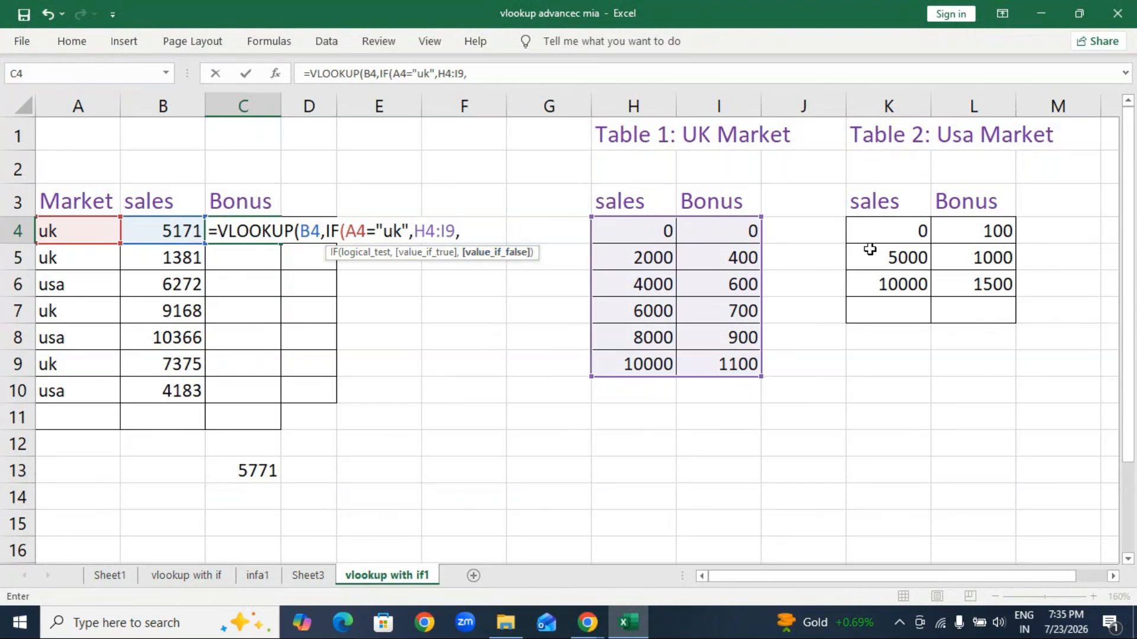
Step: Add K4:L6 as the USA branch, lock both ranges absolute, and finish with ,2,1) to return 600
{"action": "left_click_drag", "start_coordinate": [903, 235], "coordinate": [968, 287]}
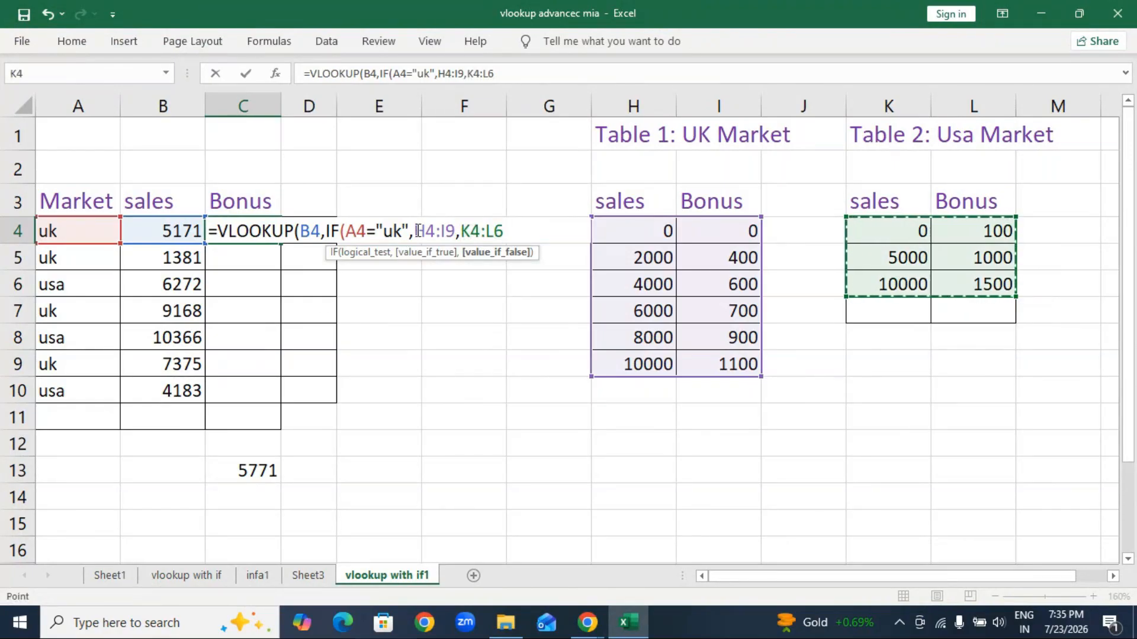
{"action": "left_click_drag", "start_coordinate": [414, 231], "coordinate": [450, 232]}
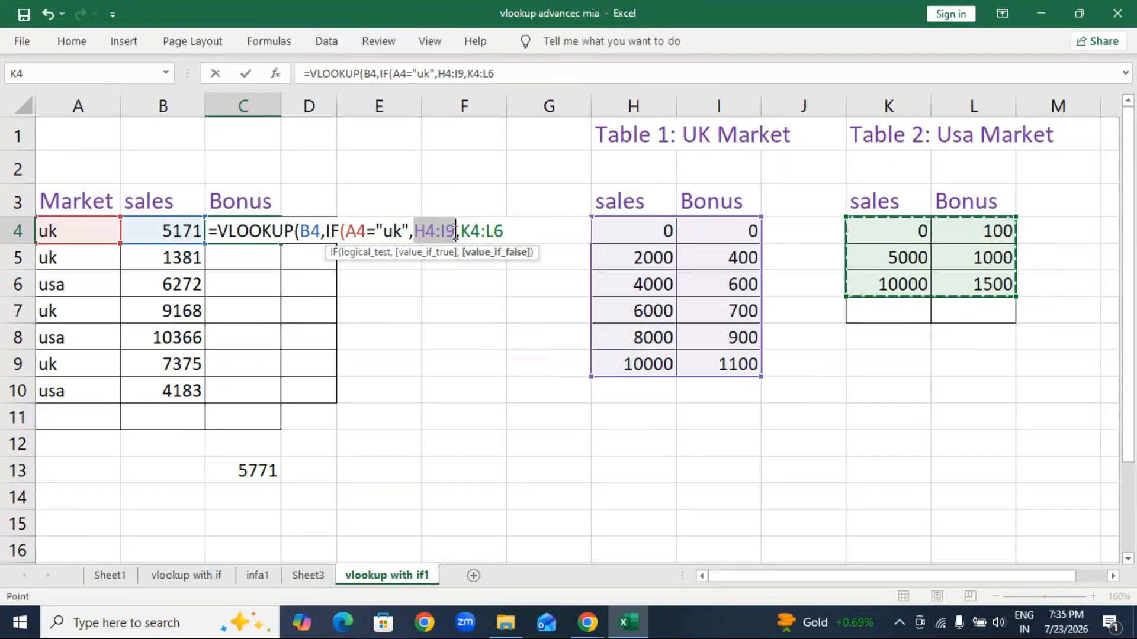
{"action": "key", "text": "F4"}
{"action": "left_click_drag", "start_coordinate": [500, 231], "coordinate": [543, 231]}
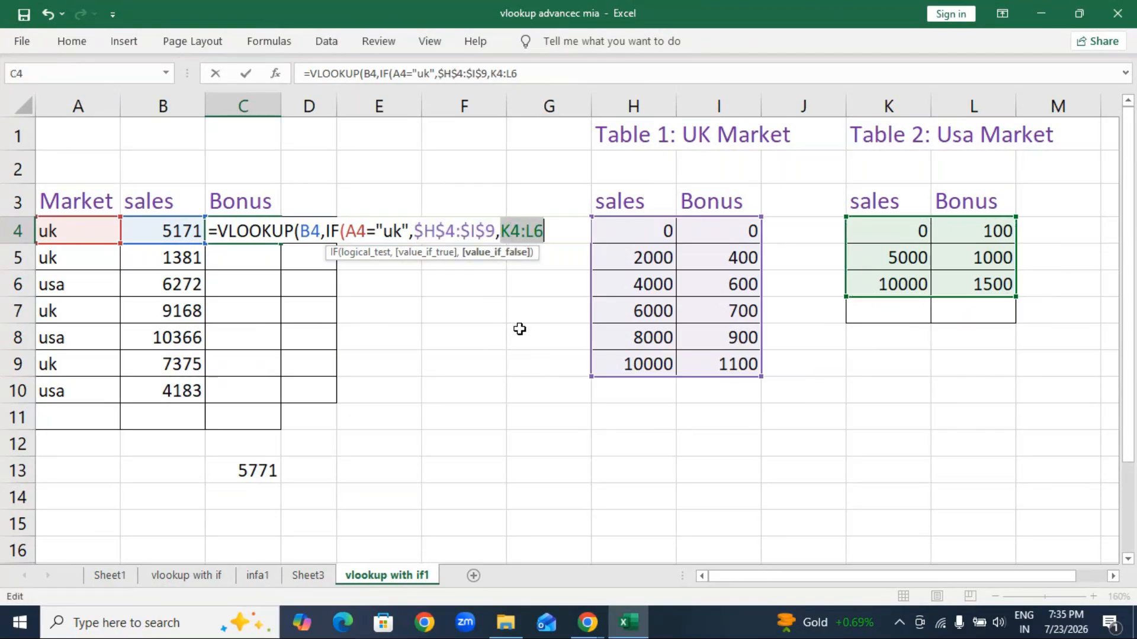
{"action": "key", "text": "F4"}
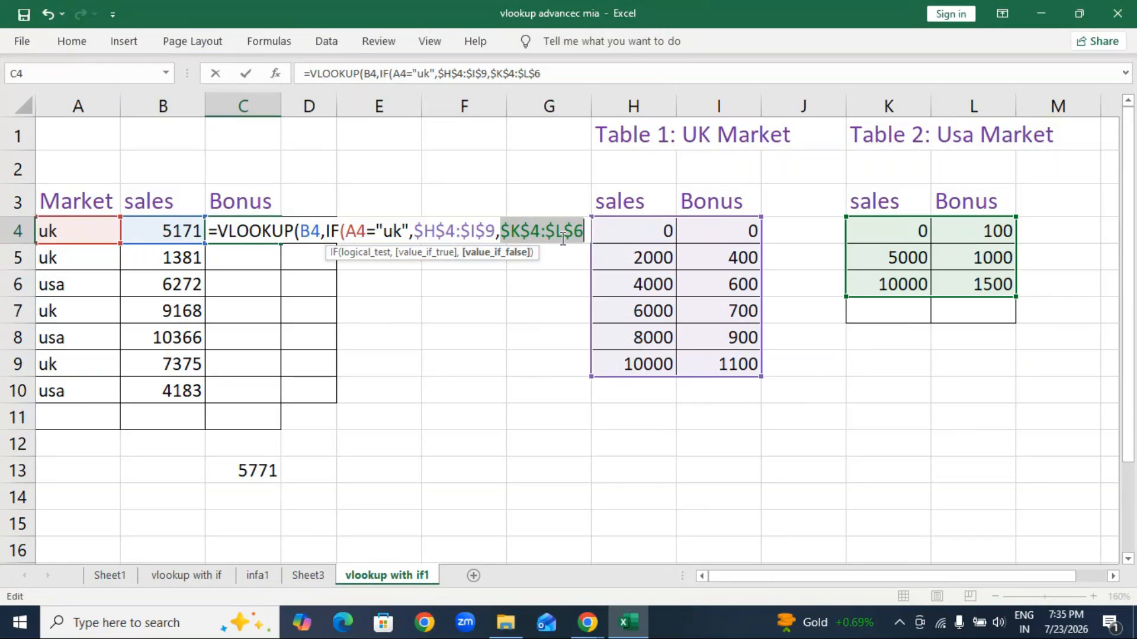
{"action": "left_click", "coordinate": [582, 236]}
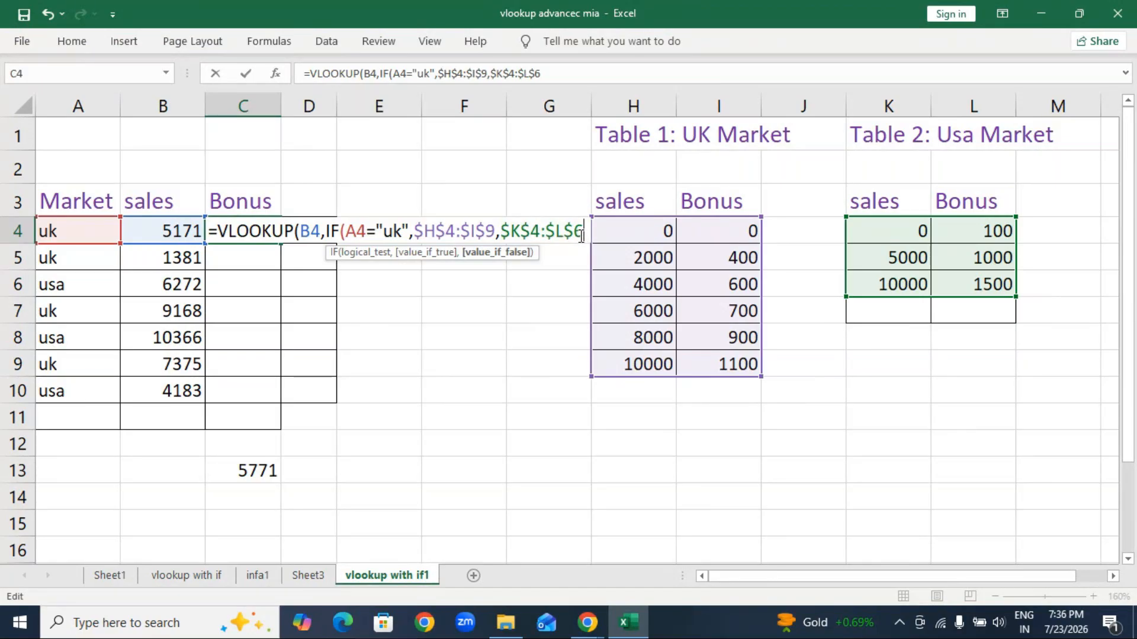
{"action": "type", "text": "),"}
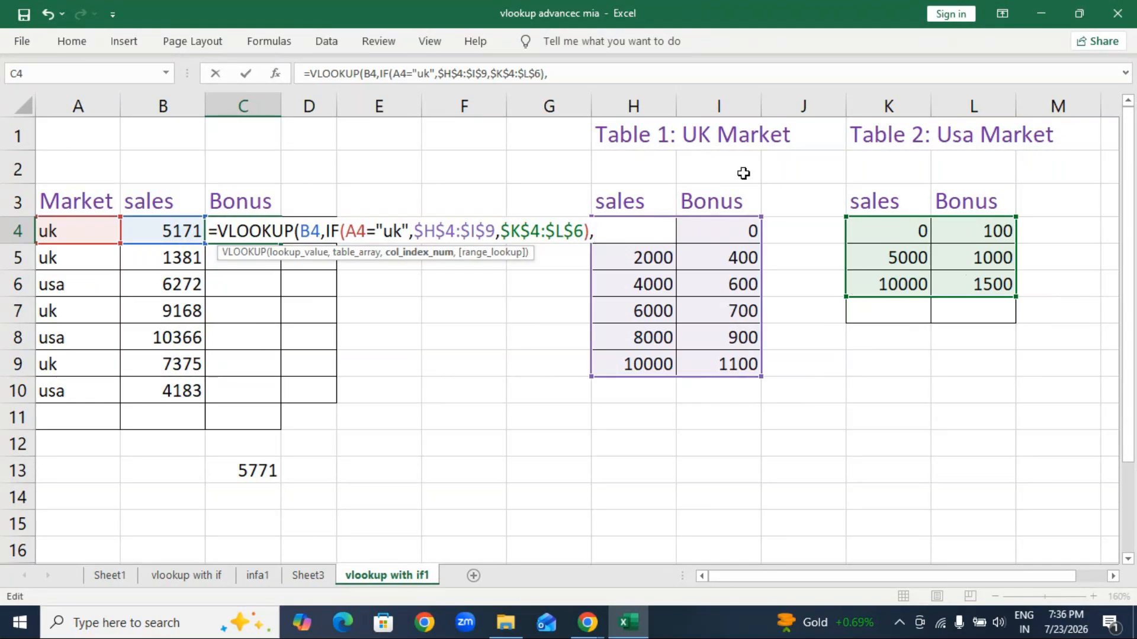
{"action": "type", "text": "2,1"}
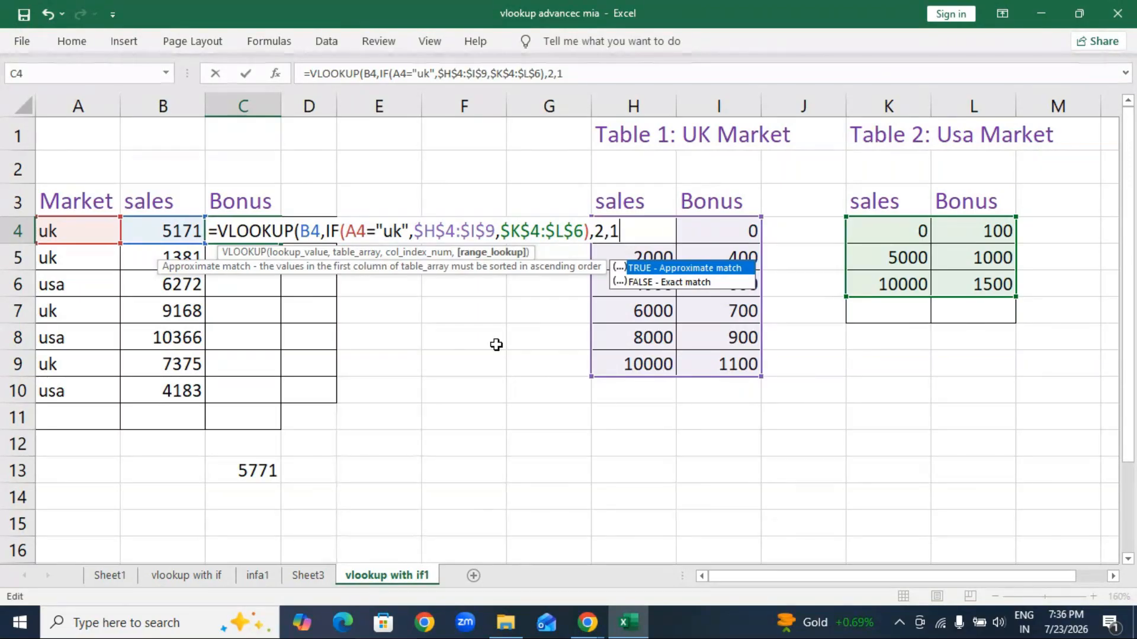
{"action": "type", "text": ")"}
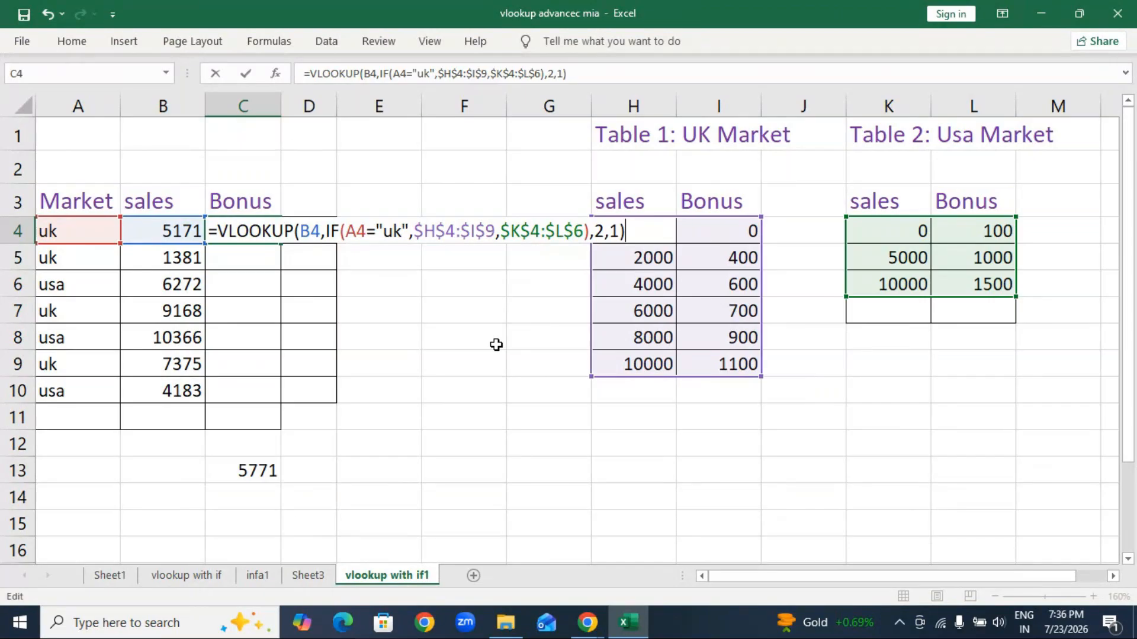
{"action": "key", "text": "Return"}
{"action": "left_click", "coordinate": [226, 224]}
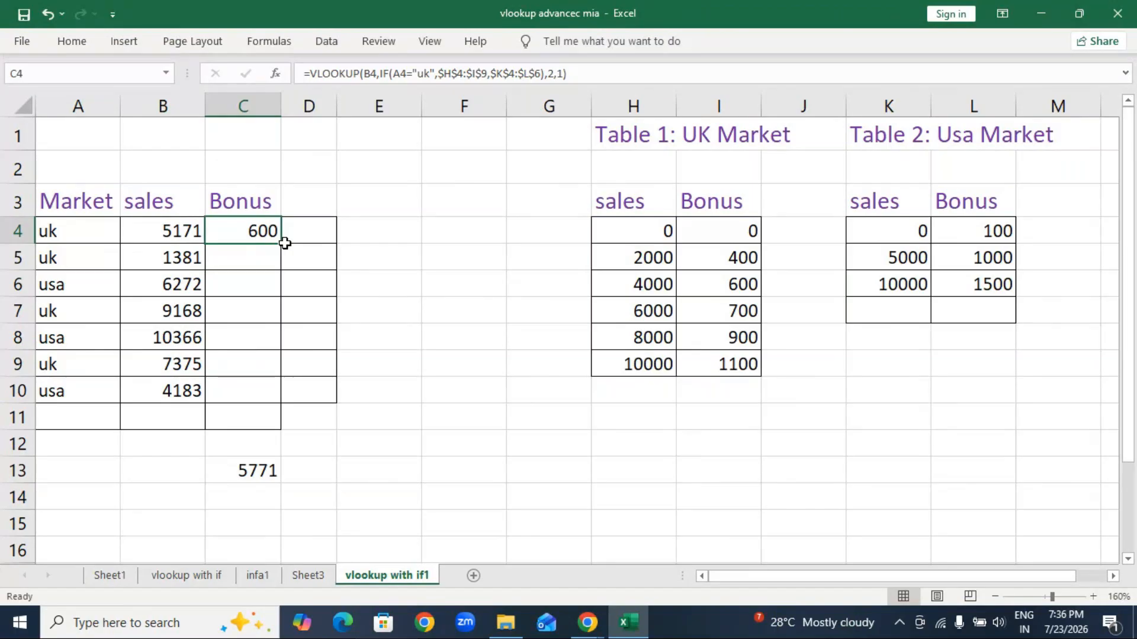
Step: Fill the Bonus formula down to C10 (0, 1000, 900, 1500, 700, 100) and switch to File Explorer
{"action": "left_click_drag", "start_coordinate": [285, 244], "coordinate": [300, 392]}
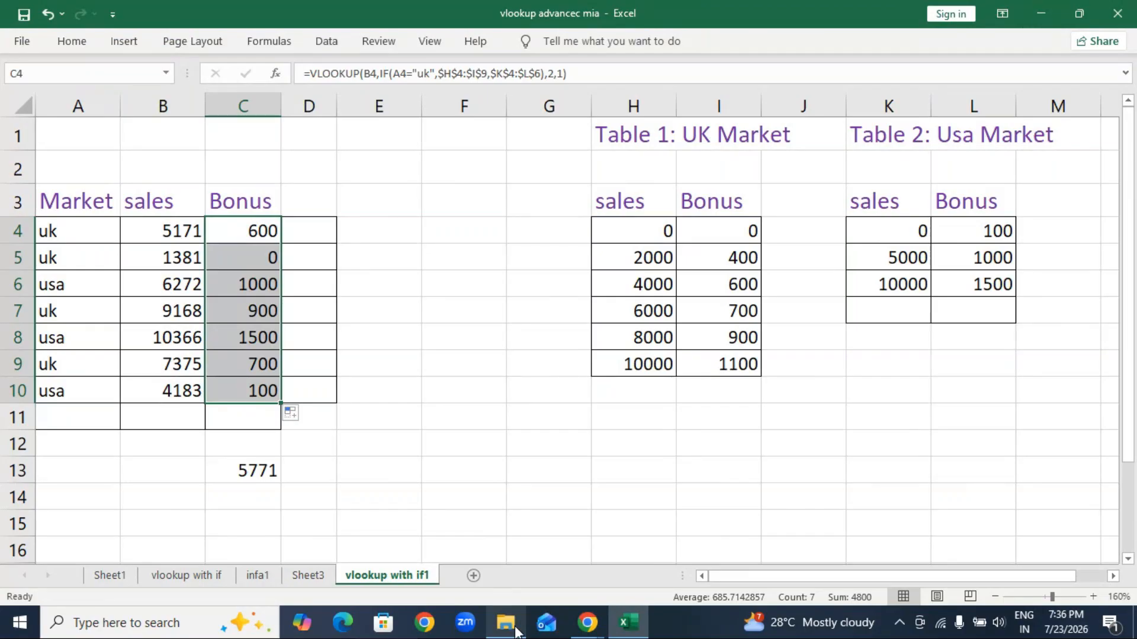
{"action": "left_click", "coordinate": [514, 629]}
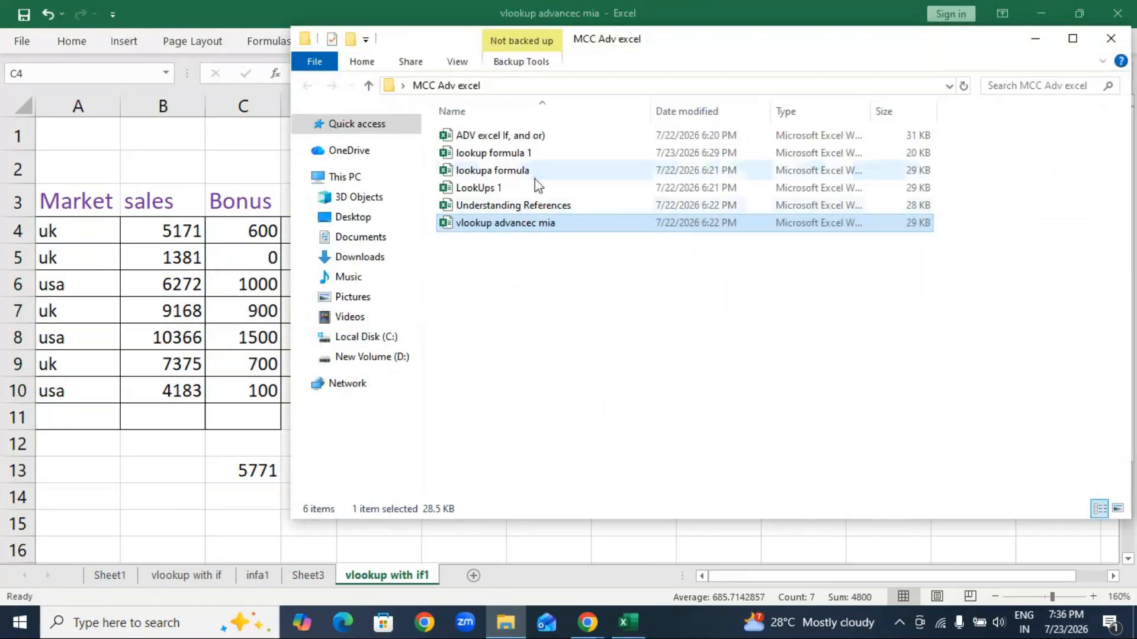
Step: Open LookUps 1 with its password, browse criteria, shortcut keys, Sheet3, Sheet1 and source data sheets, then close it
{"action": "double_click", "coordinate": [475, 188]}
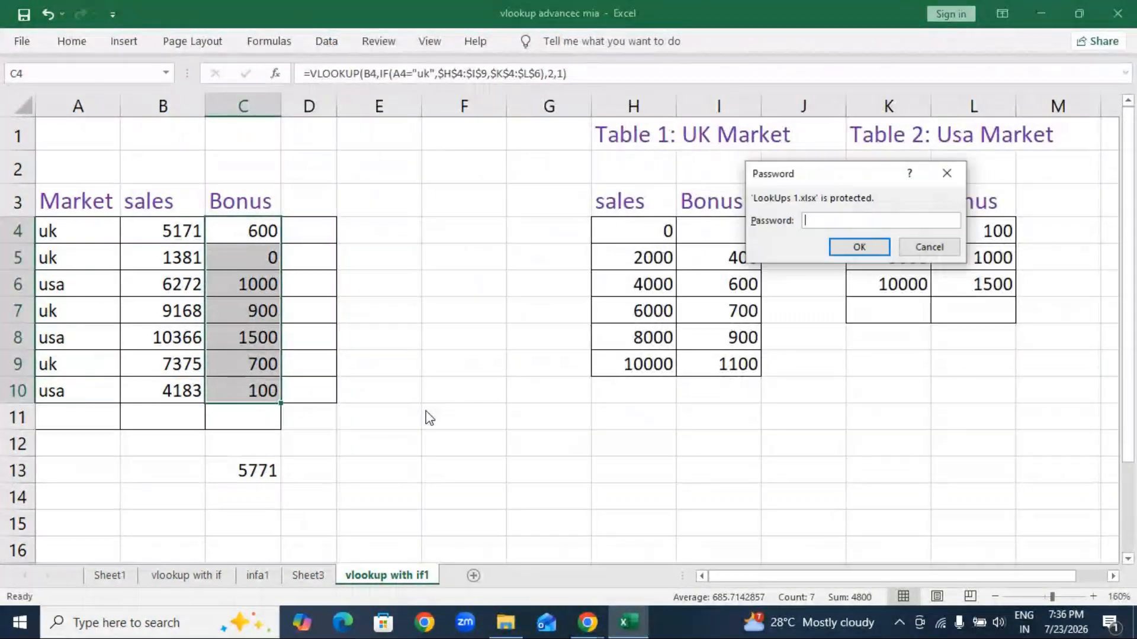
{"action": "type", "text": "1234"}
{"action": "key", "text": "Return"}
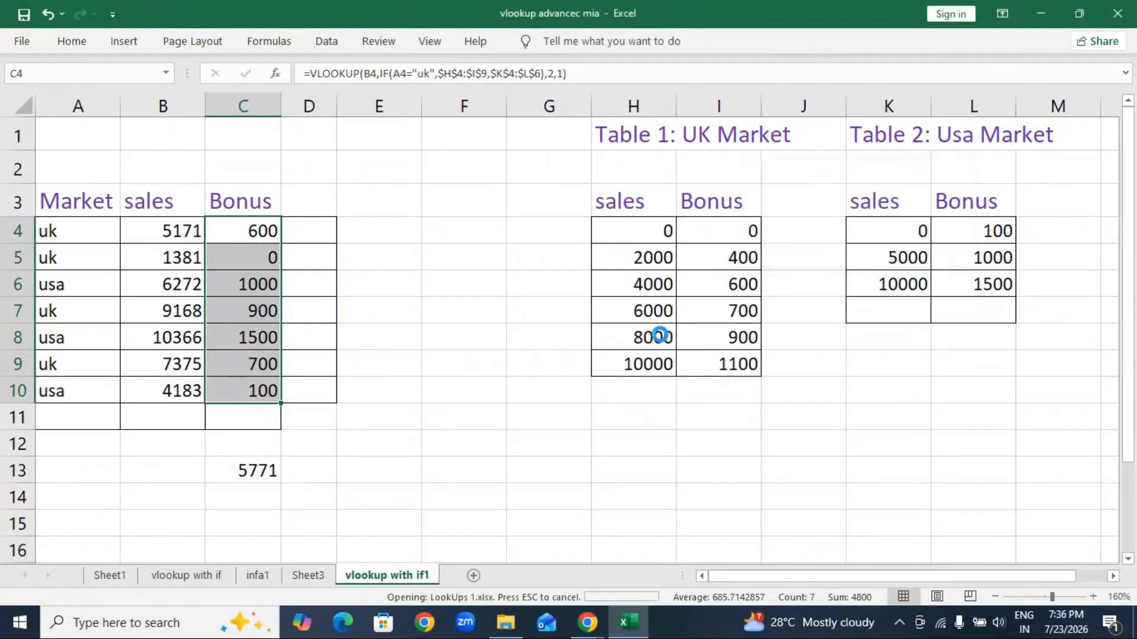
{"action": "left_click", "coordinate": [251, 575]}
{"action": "left_click", "coordinate": [376, 576]}
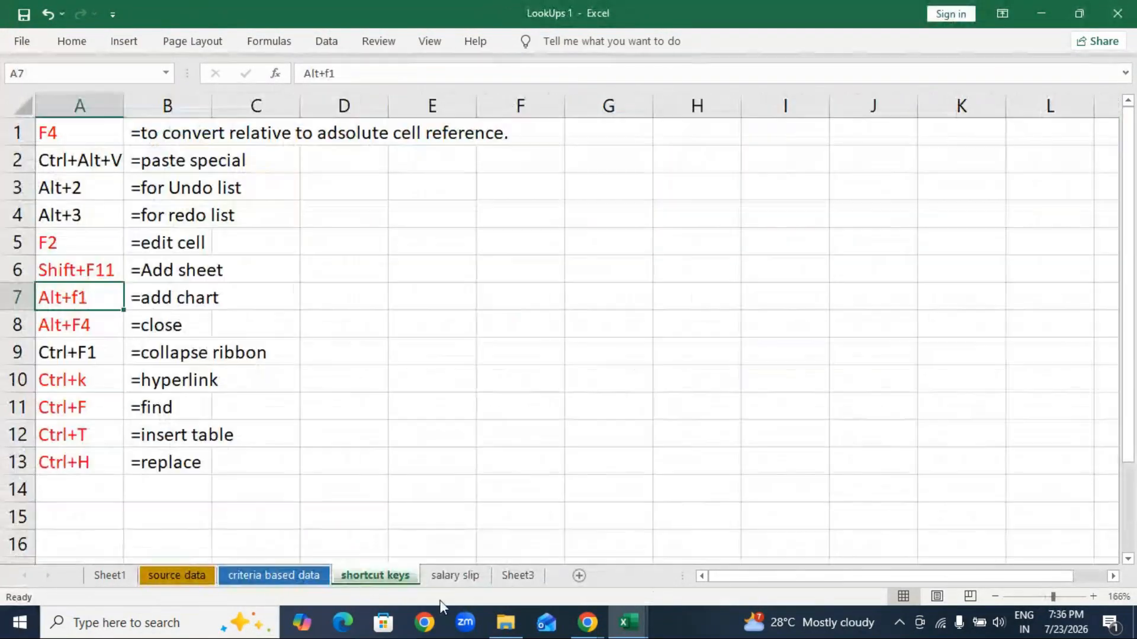
{"action": "left_click", "coordinate": [505, 578]}
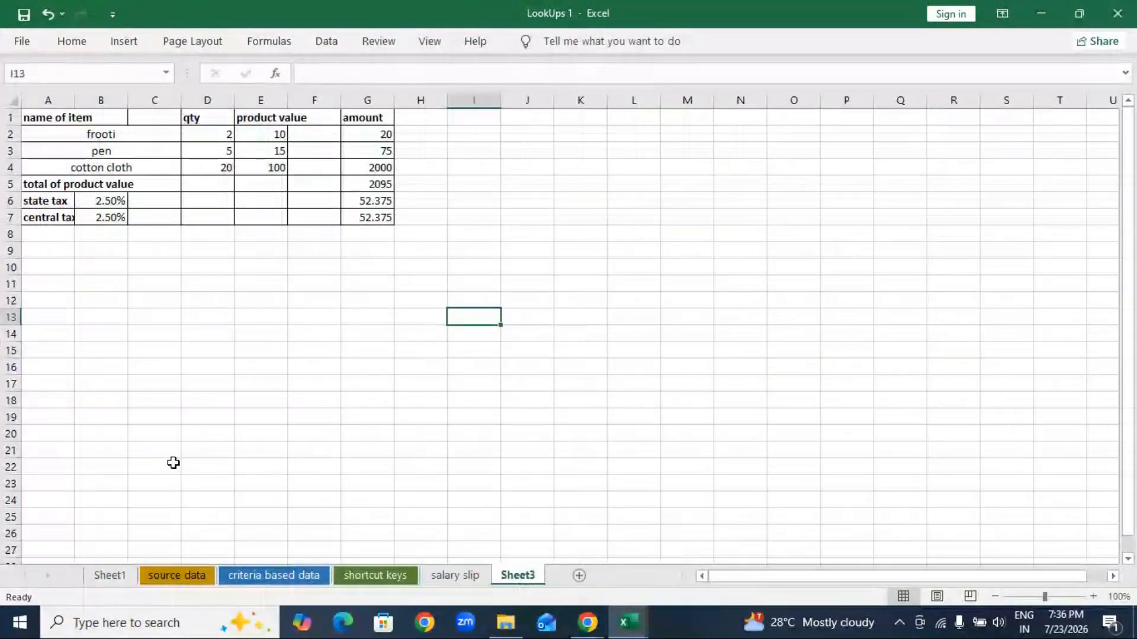
{"action": "left_click", "coordinate": [112, 575]}
{"action": "left_click", "coordinate": [177, 576]}
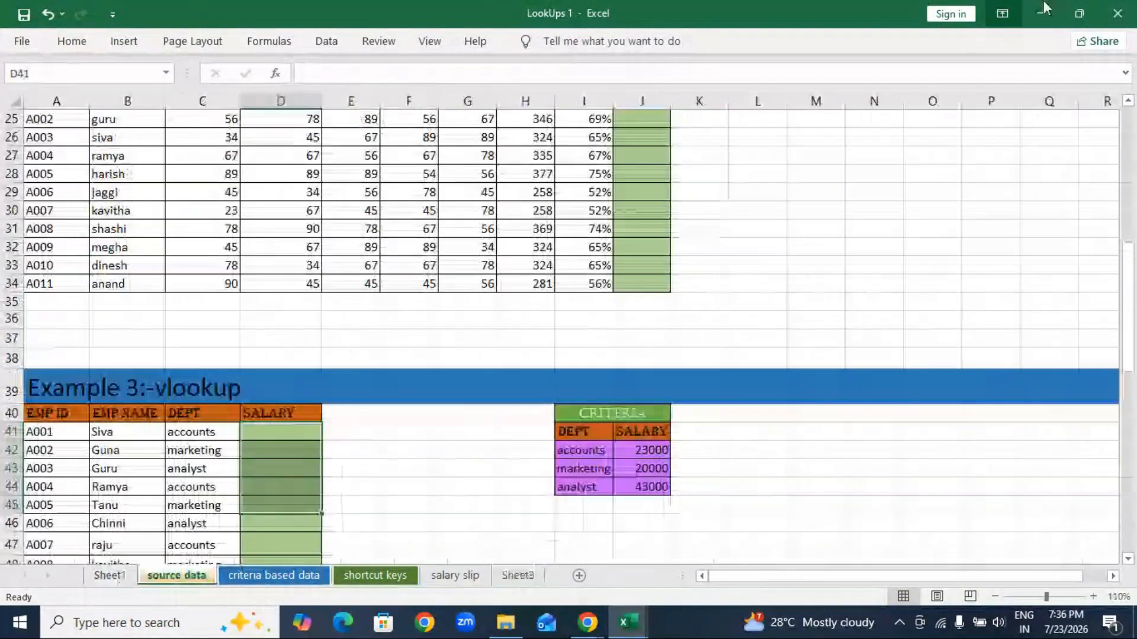
{"action": "left_click", "coordinate": [1116, 12]}
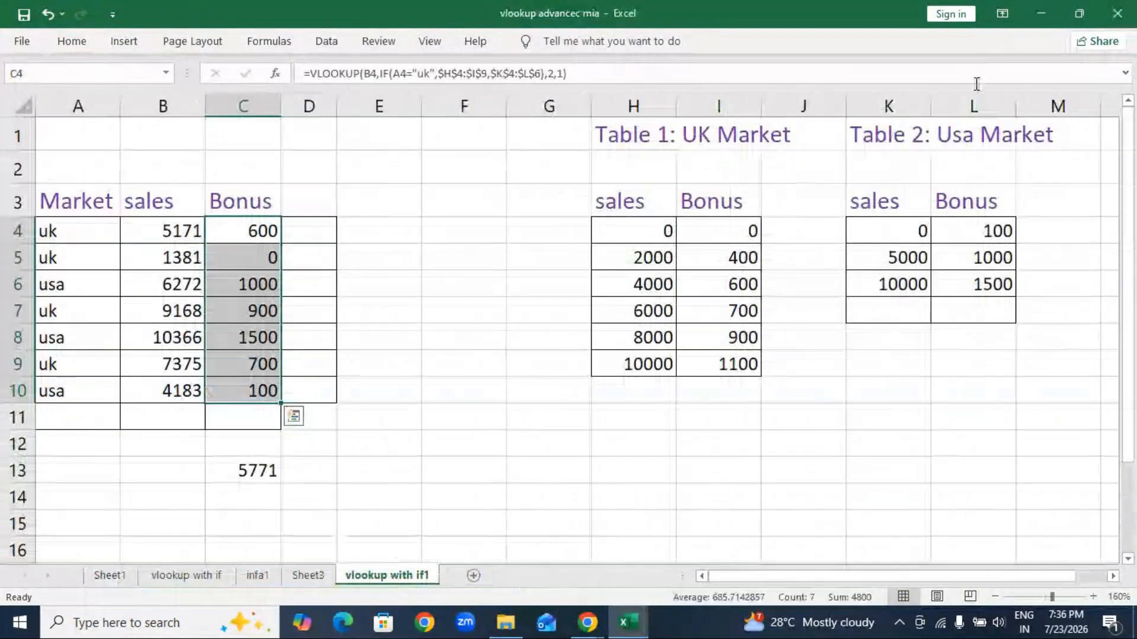
Step: Close vlookup advancec mia, minimize the folder window, and open the desktop copy of LookUps 1
{"action": "left_click", "coordinate": [1119, 13]}
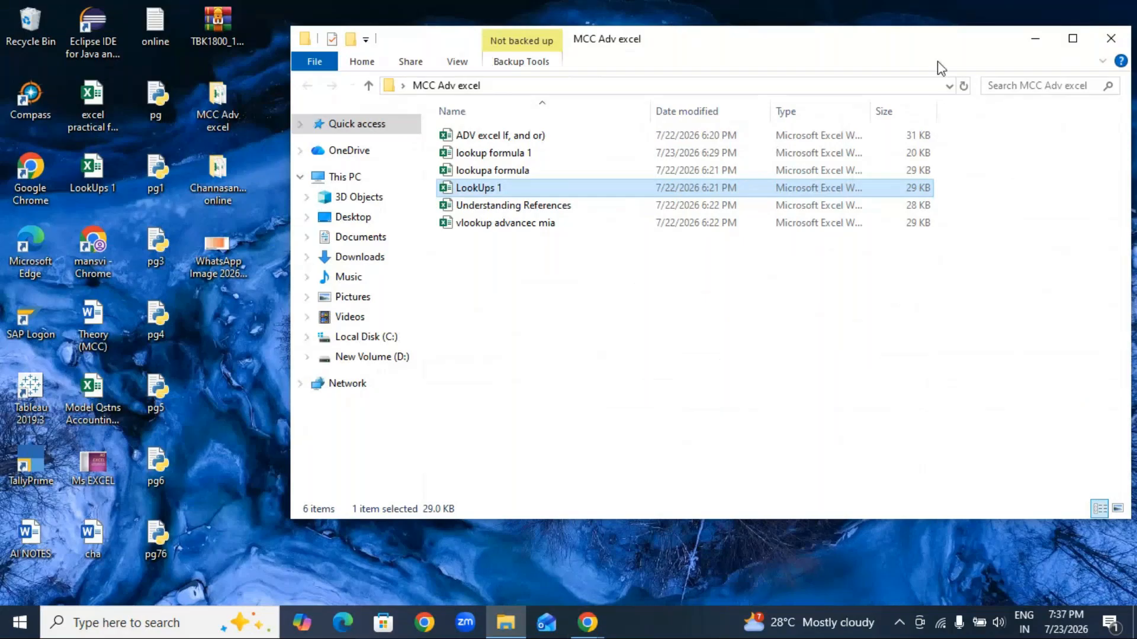
{"action": "left_click", "coordinate": [1028, 42]}
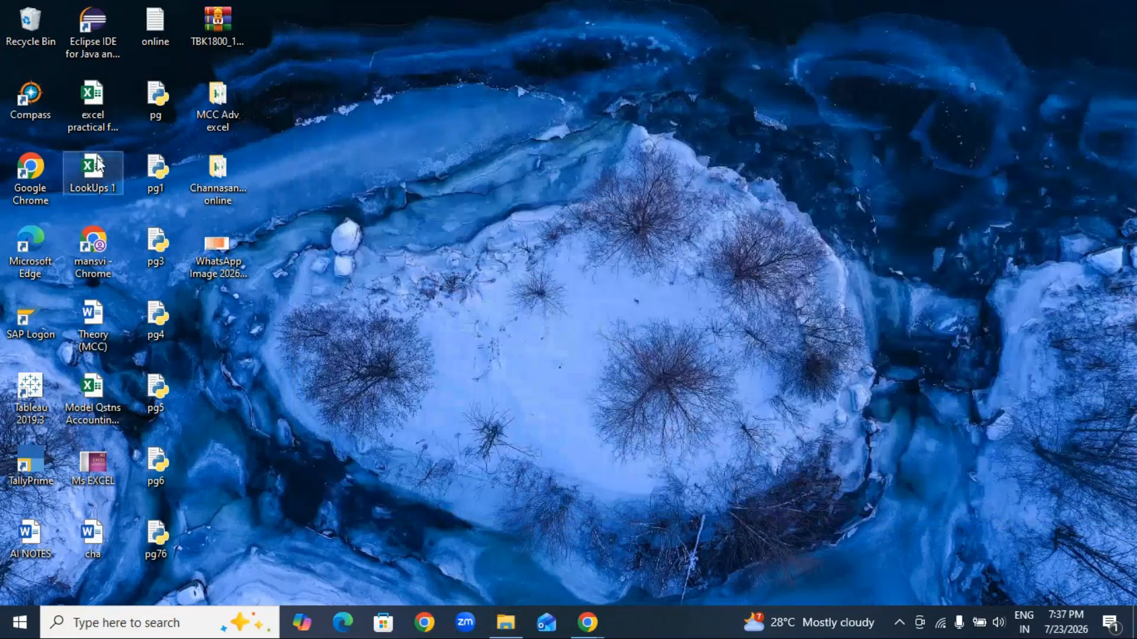
{"action": "double_click", "coordinate": [97, 165]}
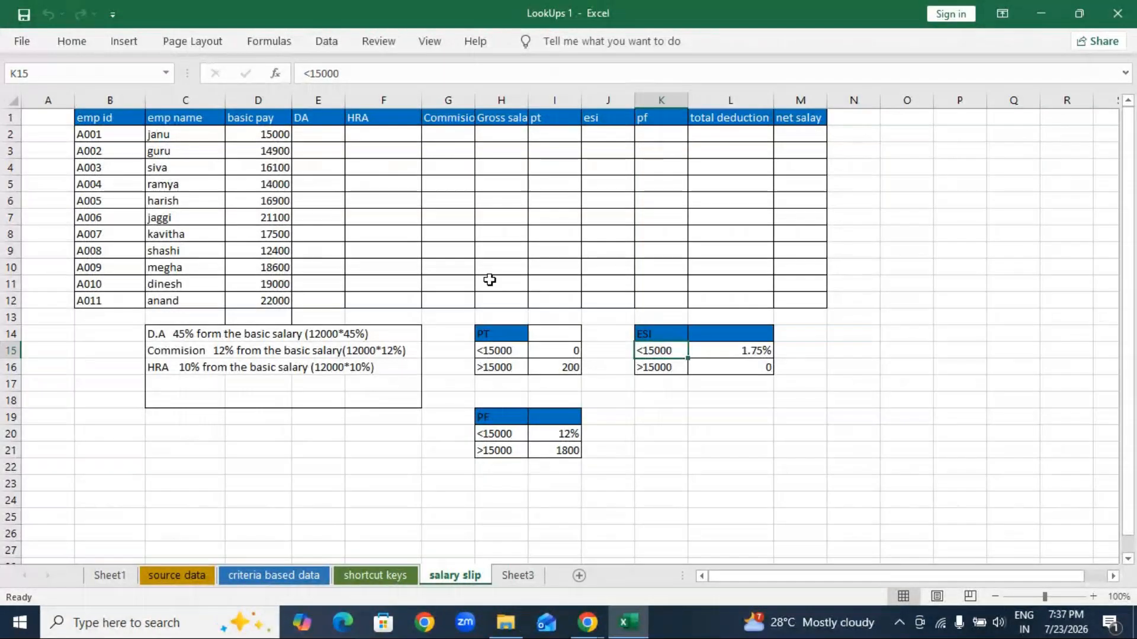
Step: Close LookUps 1, permanently delete its desktop file, and bring GoTo Meeting back to the front
{"action": "left_click", "coordinate": [1116, 17]}
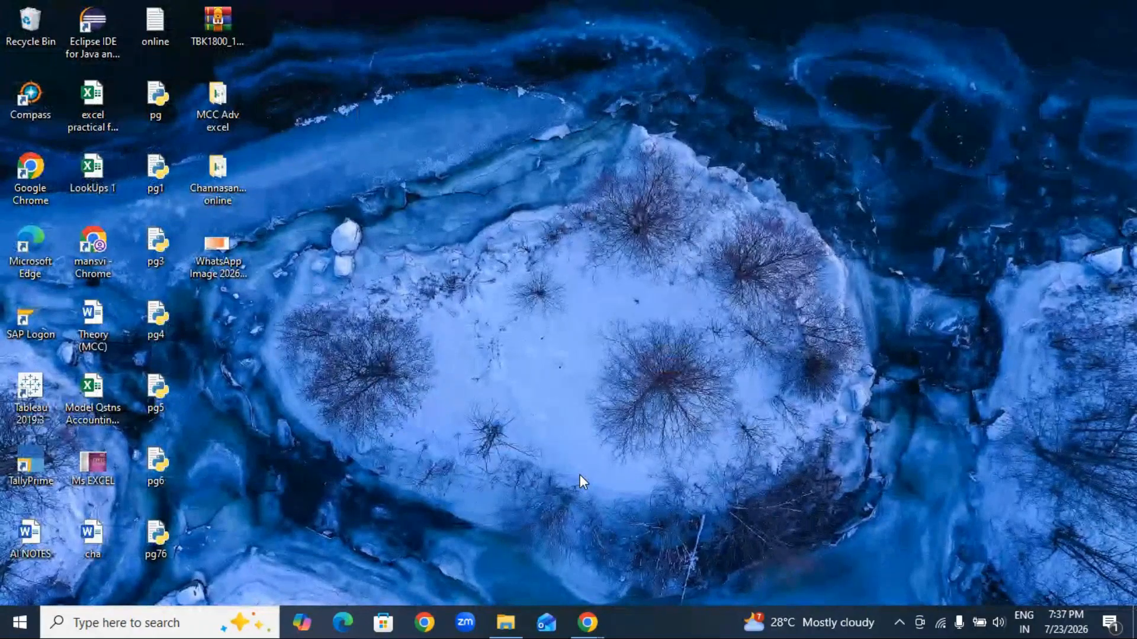
{"action": "key", "text": "shift+Delete"}
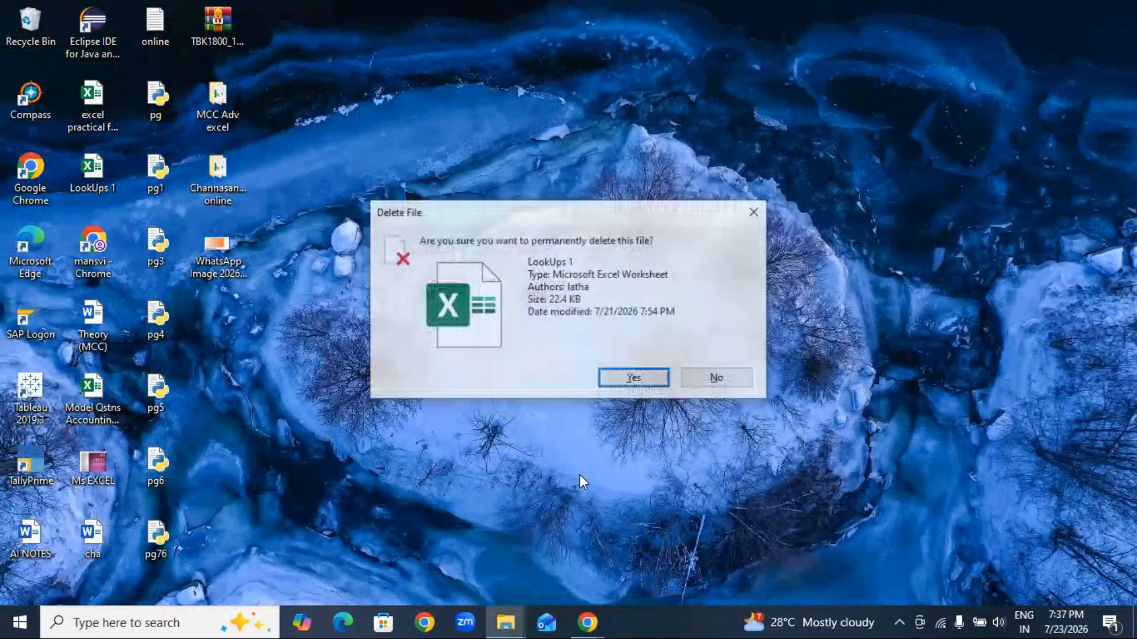
{"action": "key", "text": "Return"}
{"action": "mouse_move", "coordinate": [587, 622]}
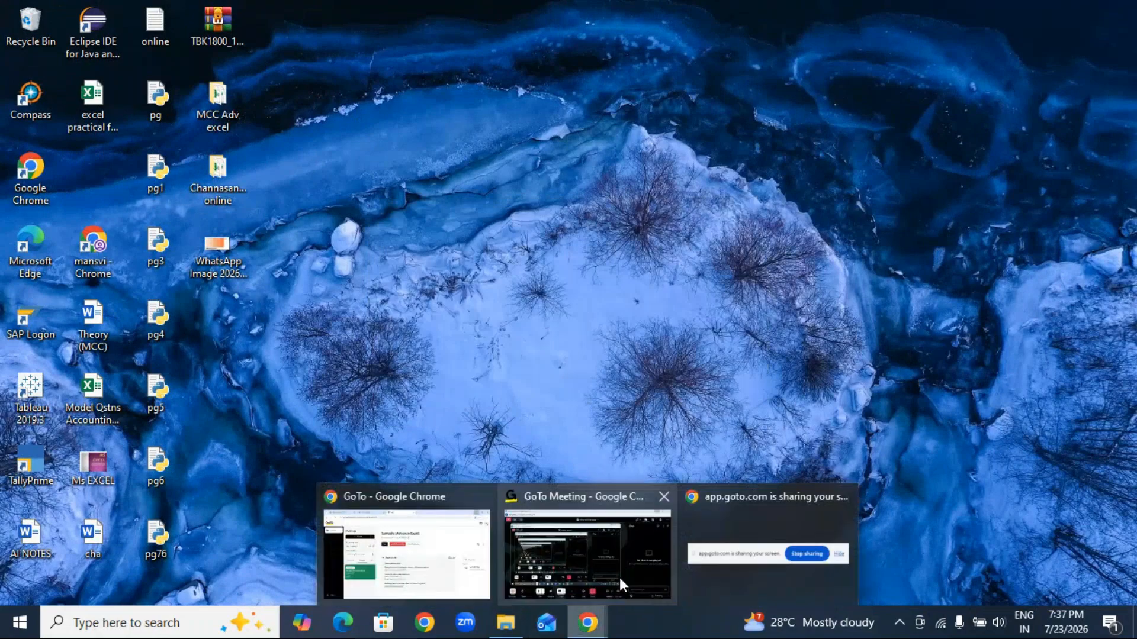
{"action": "left_click", "coordinate": [586, 547]}
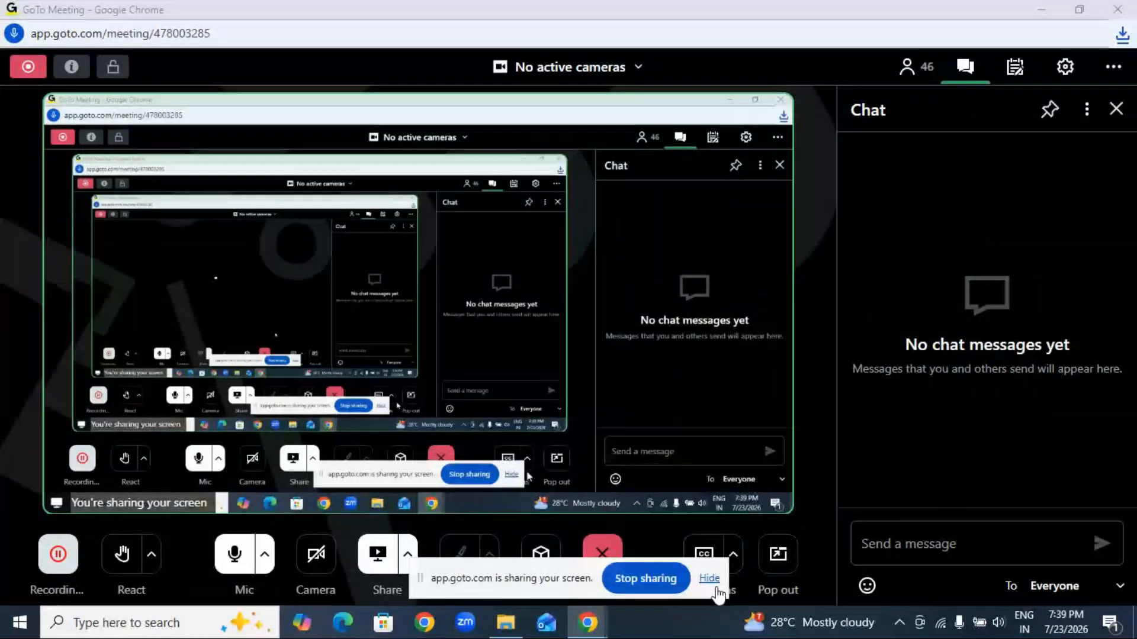
Step: Minimize GoTo Meeting, close the Gmail page, and open the IFERROR function workbook from Downloads
{"action": "left_click", "coordinate": [1042, 13]}
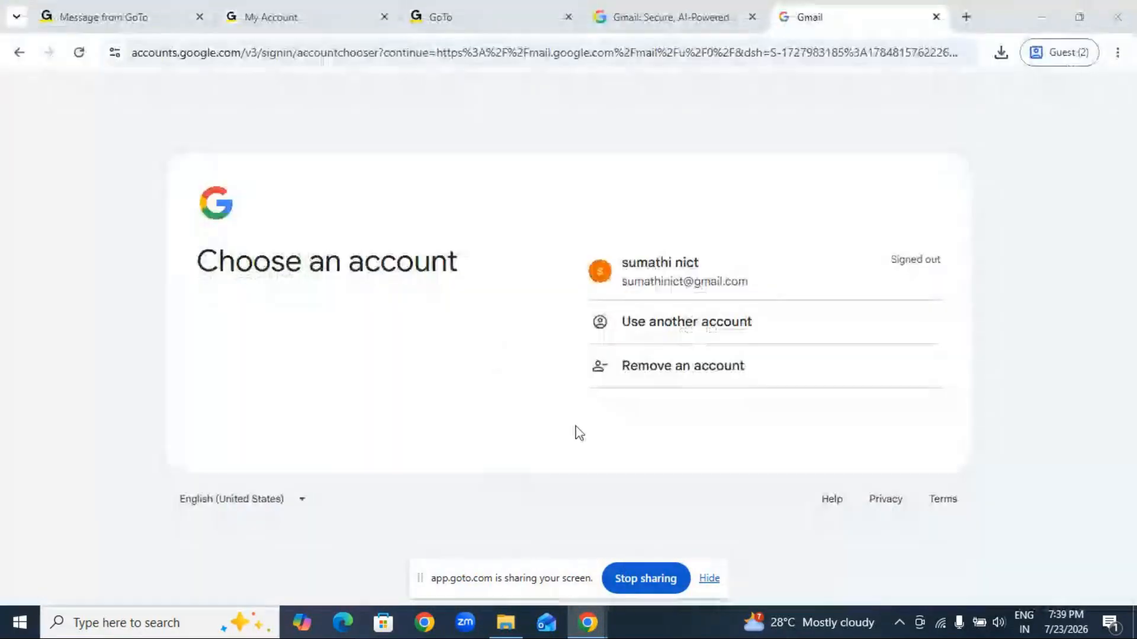
{"action": "left_click", "coordinate": [936, 17]}
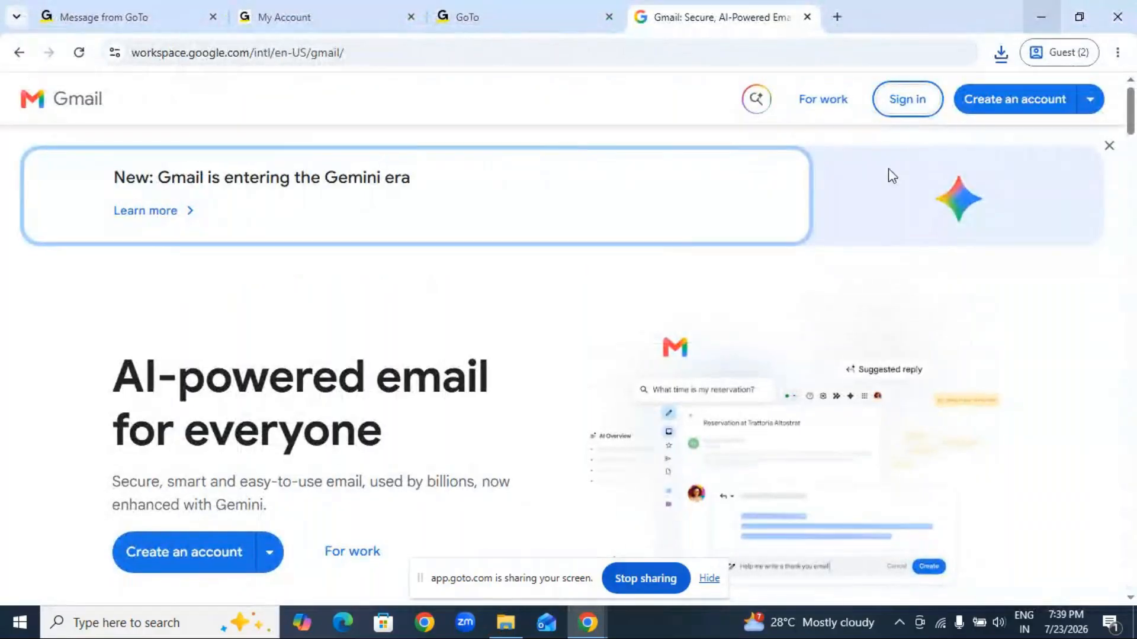
{"action": "left_click", "coordinate": [505, 623]}
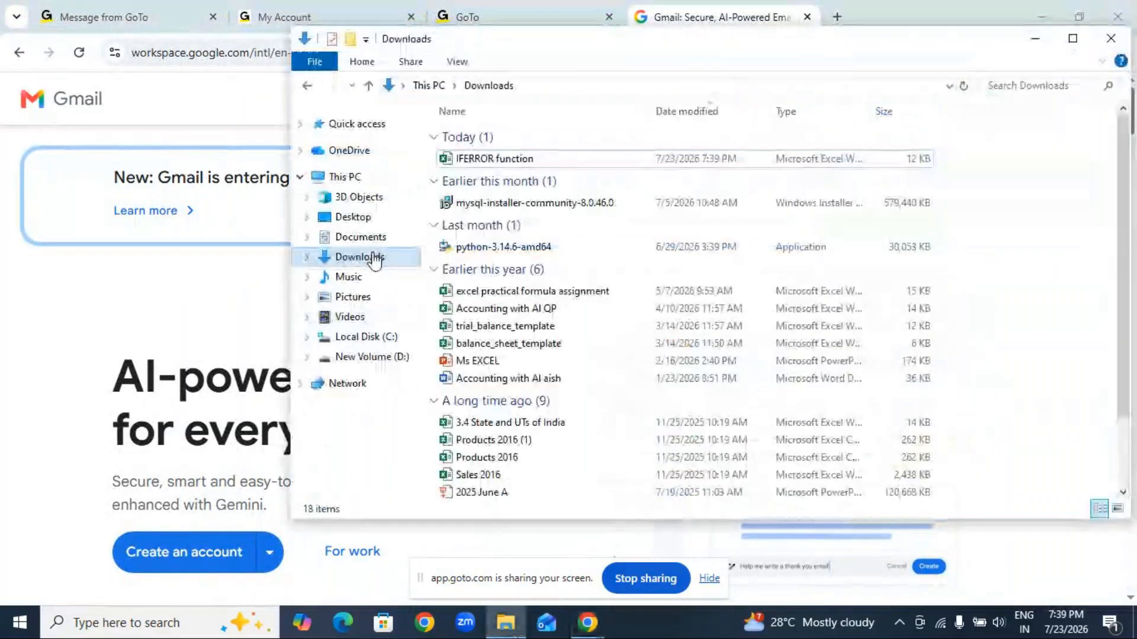
{"action": "double_click", "coordinate": [506, 160]}
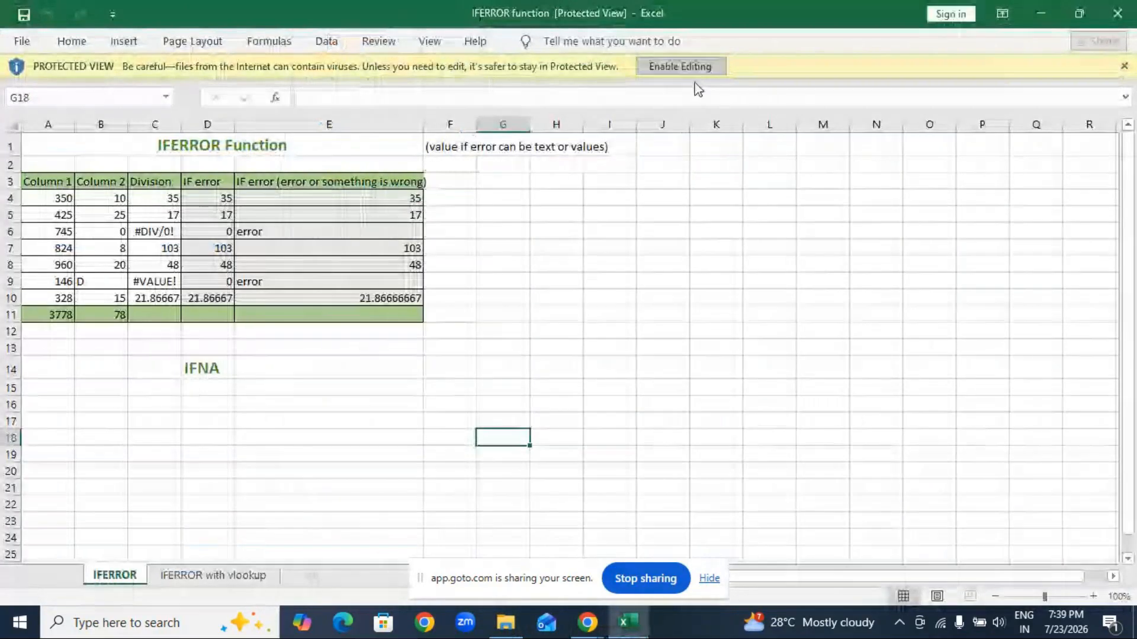
Step: Enable editing on the downloaded workbook and zoom the sheet to 150%
{"action": "left_click", "coordinate": [687, 67]}
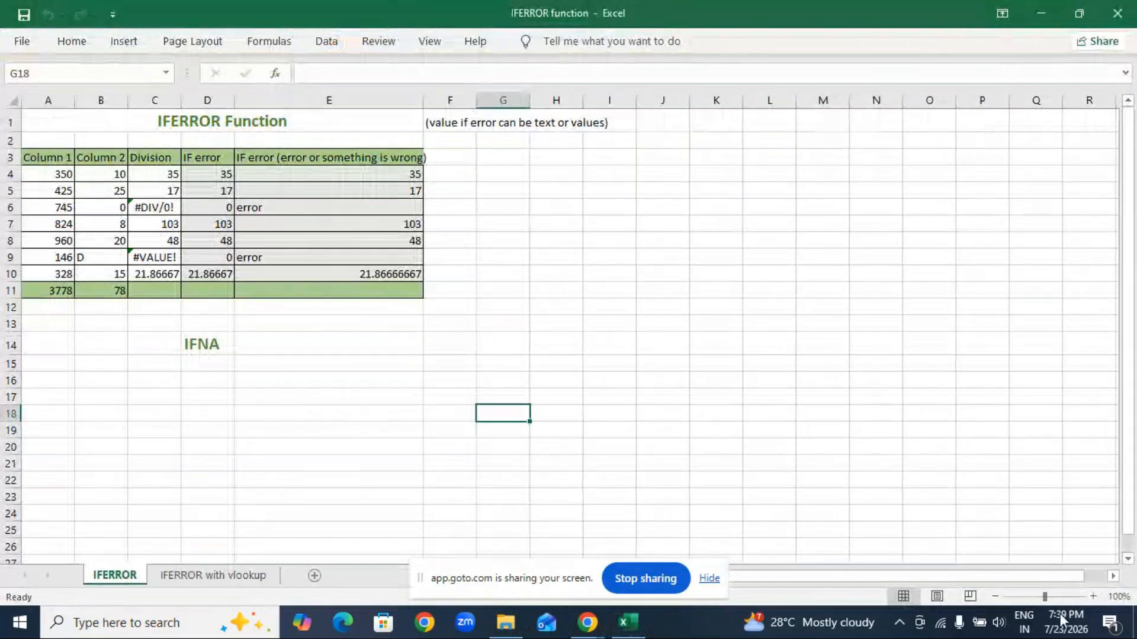
{"action": "left_click", "coordinate": [1091, 597]}
{"action": "left_click", "coordinate": [1091, 596]}
{"action": "left_click", "coordinate": [1091, 597]}
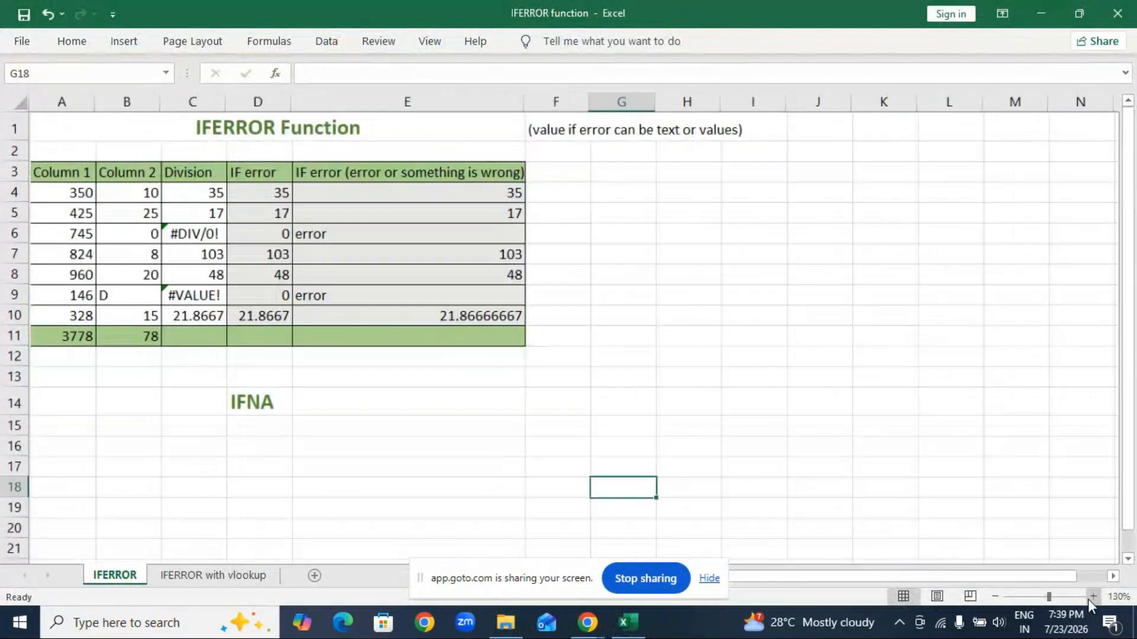
{"action": "left_click", "coordinate": [1091, 597]}
{"action": "left_click", "coordinate": [1091, 597]}
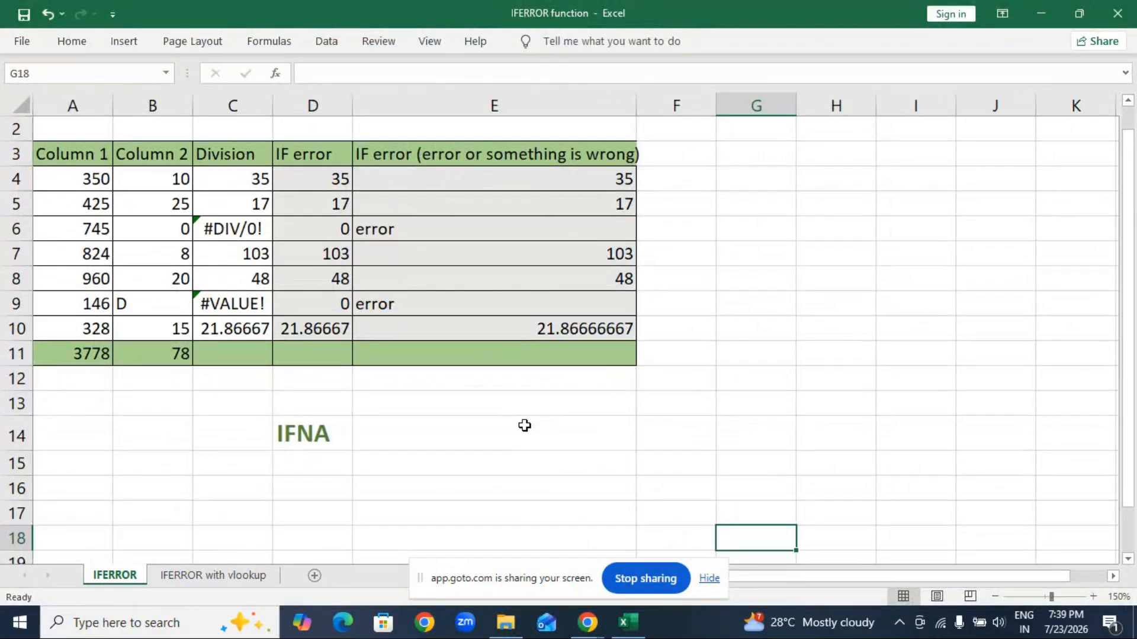
Step: Clear the IF error results in D4:E10 and the Division results in C4:C10, then zoom to 170%
{"action": "left_click_drag", "start_coordinate": [317, 181], "coordinate": [503, 330]}
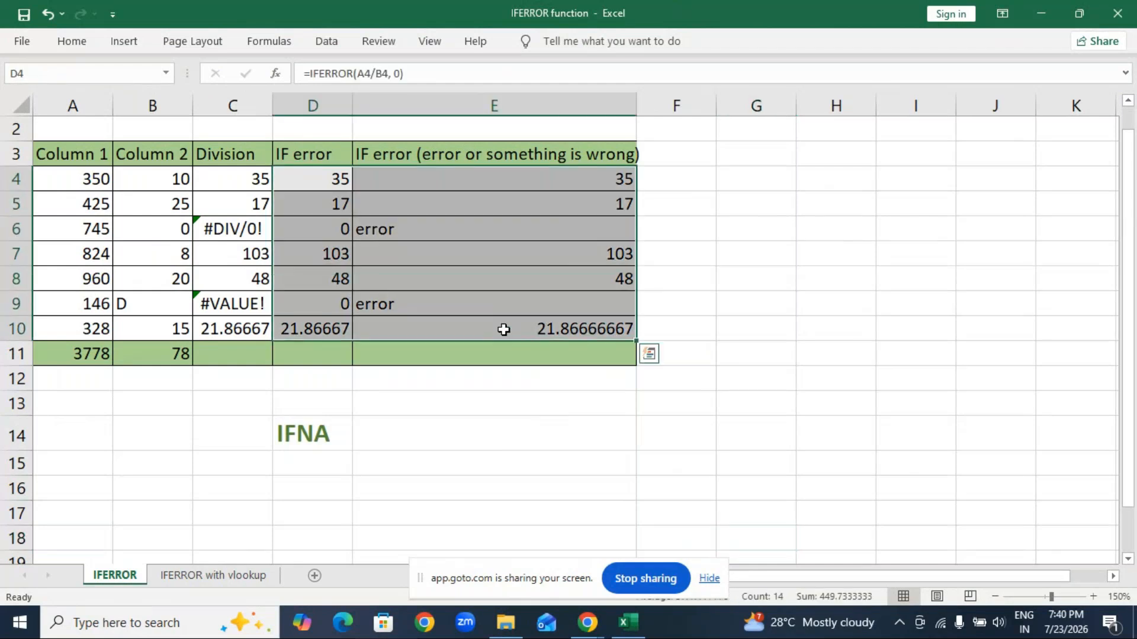
{"action": "key", "text": "XF86AudioMute"}
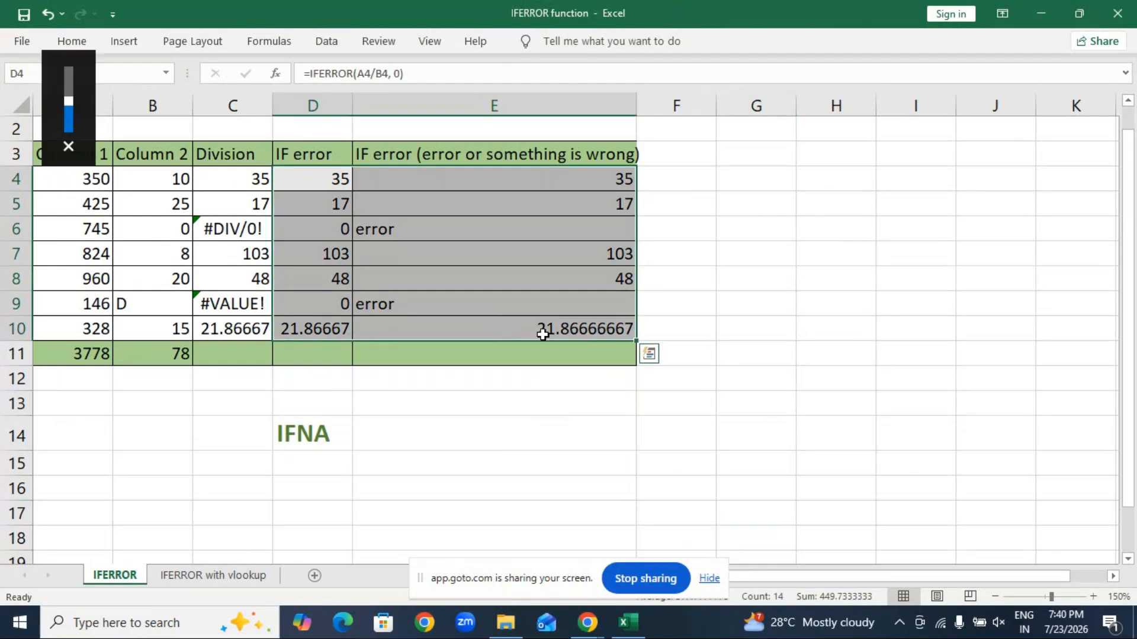
{"action": "left_click", "coordinate": [715, 323]}
{"action": "left_click", "coordinate": [424, 398]}
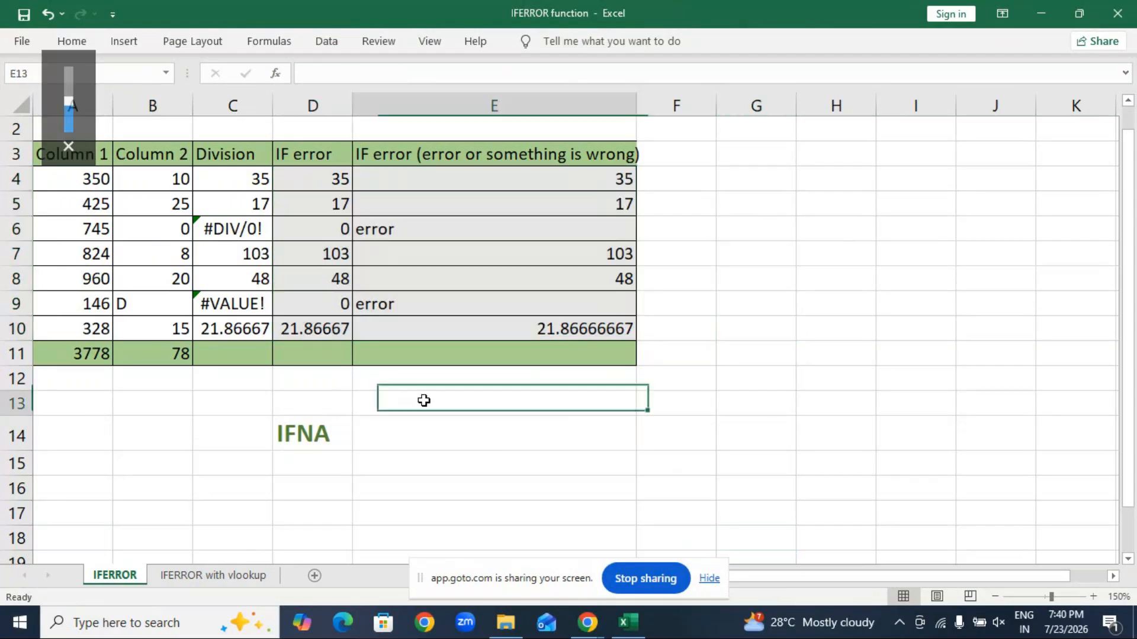
{"action": "left_click_drag", "start_coordinate": [325, 193], "coordinate": [458, 287]}
{"action": "key", "text": "Delete"}
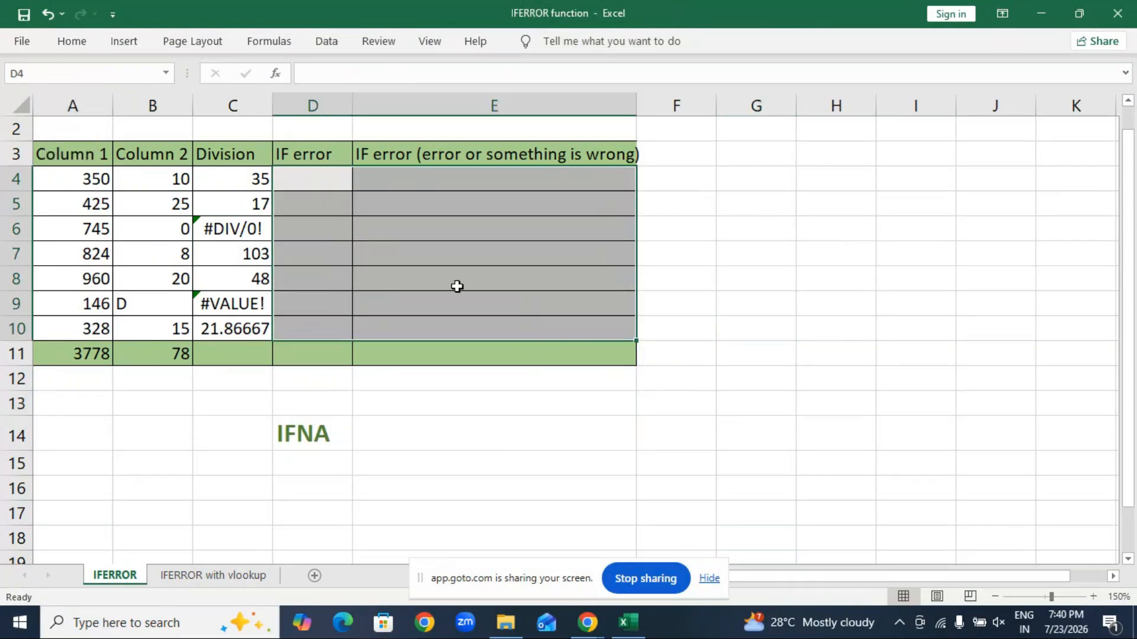
{"action": "left_click", "coordinate": [456, 513]}
{"action": "left_click_drag", "start_coordinate": [257, 185], "coordinate": [223, 325]}
{"action": "key", "text": "Delete"}
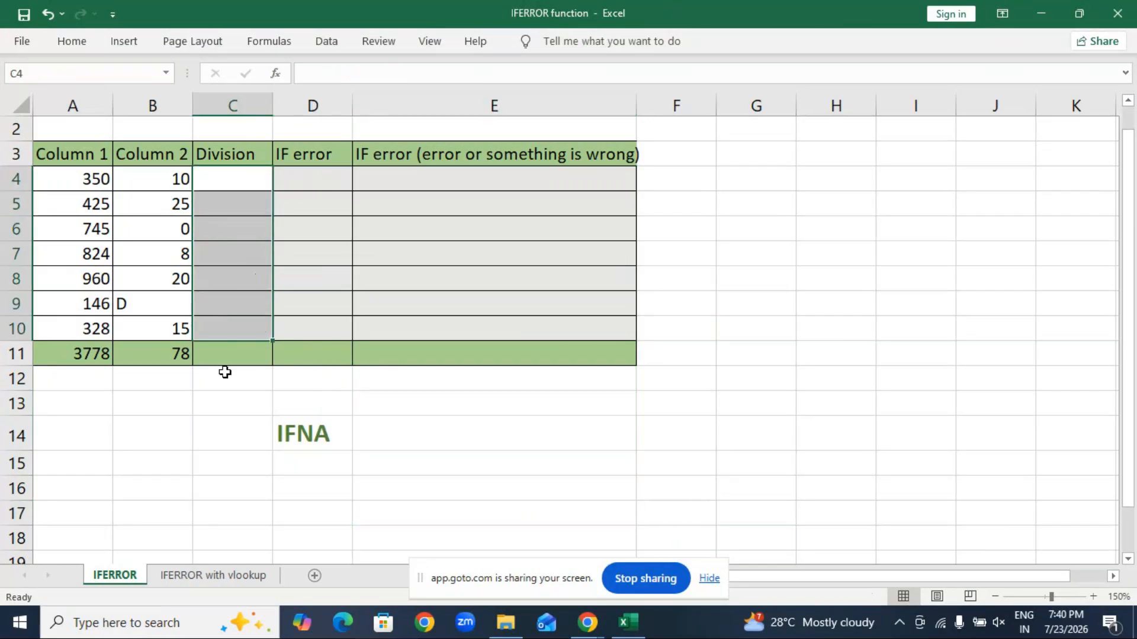
{"action": "left_click", "coordinate": [1093, 596]}
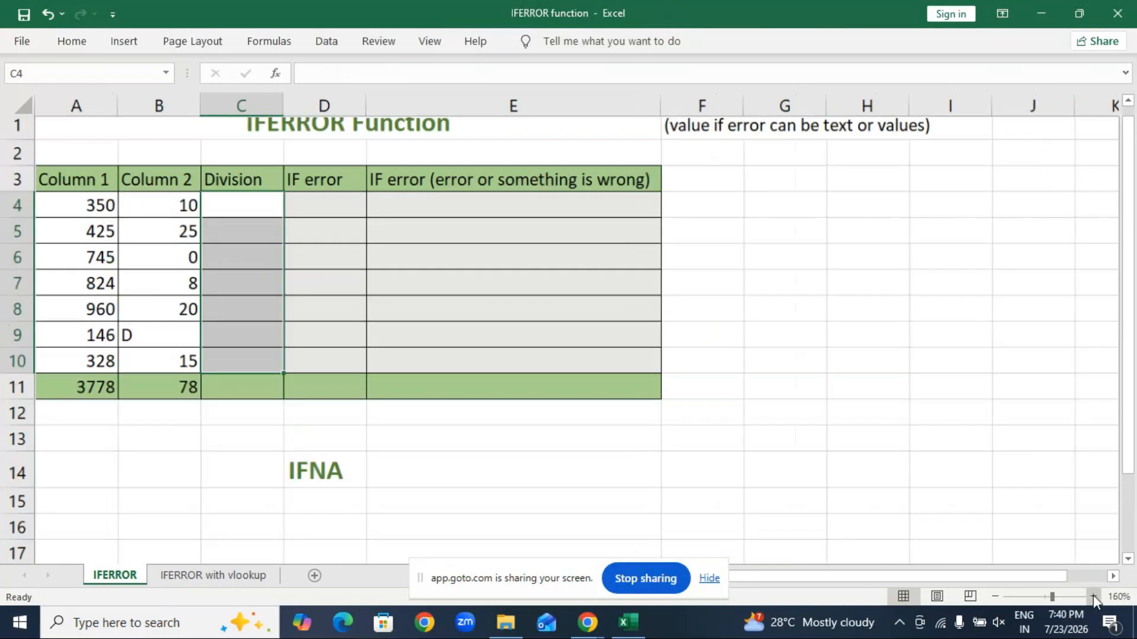
{"action": "left_click", "coordinate": [1093, 596]}
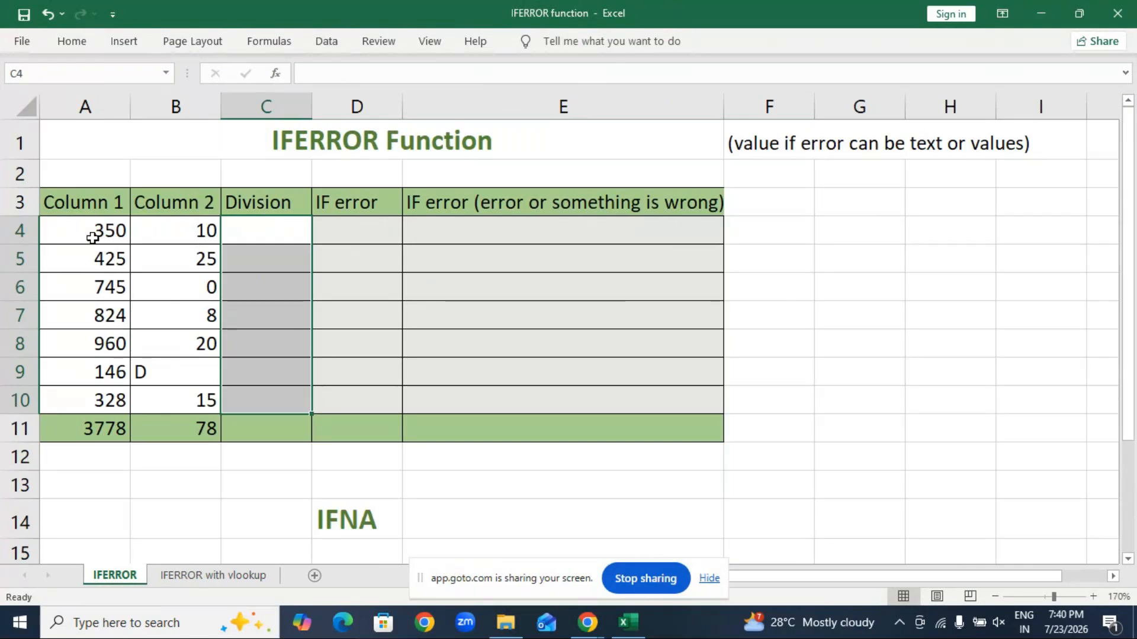
Step: Enter =A4/B4 in C4, giving 35
{"action": "key", "text": "Left"}
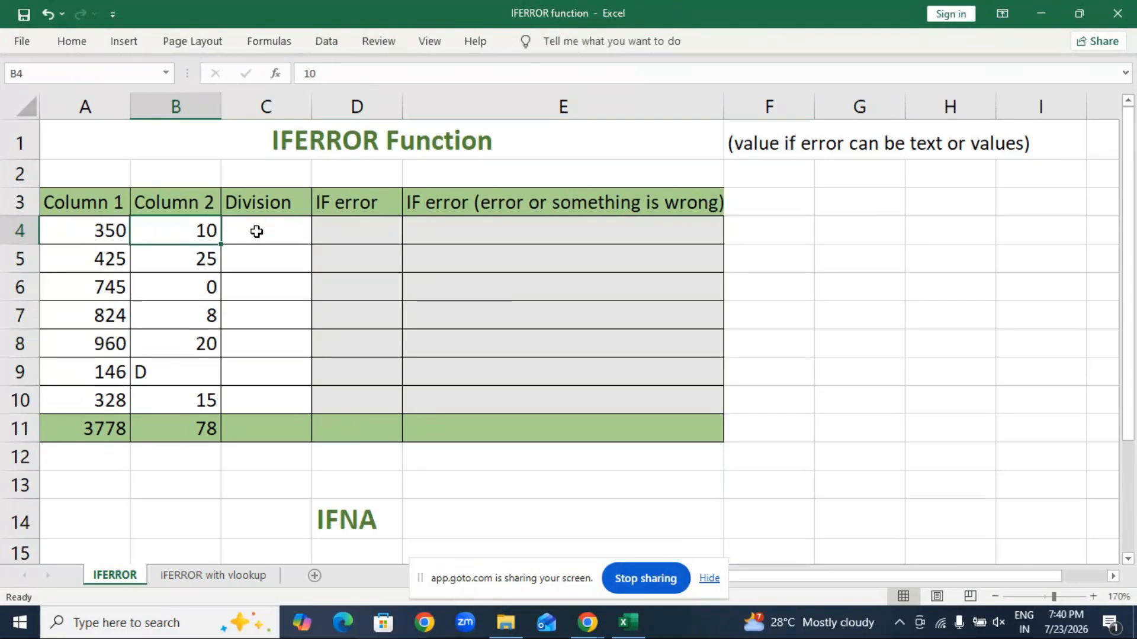
{"action": "type", "text": "="}
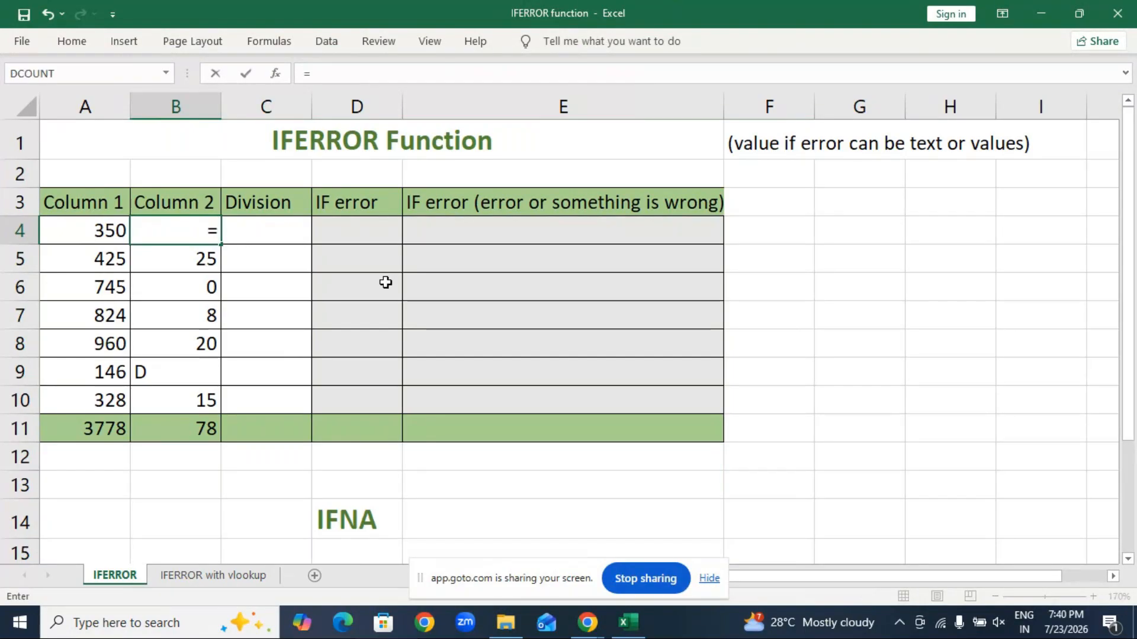
{"action": "key", "text": "Escape"}
{"action": "left_click", "coordinate": [376, 322]}
{"action": "left_click", "coordinate": [288, 240]}
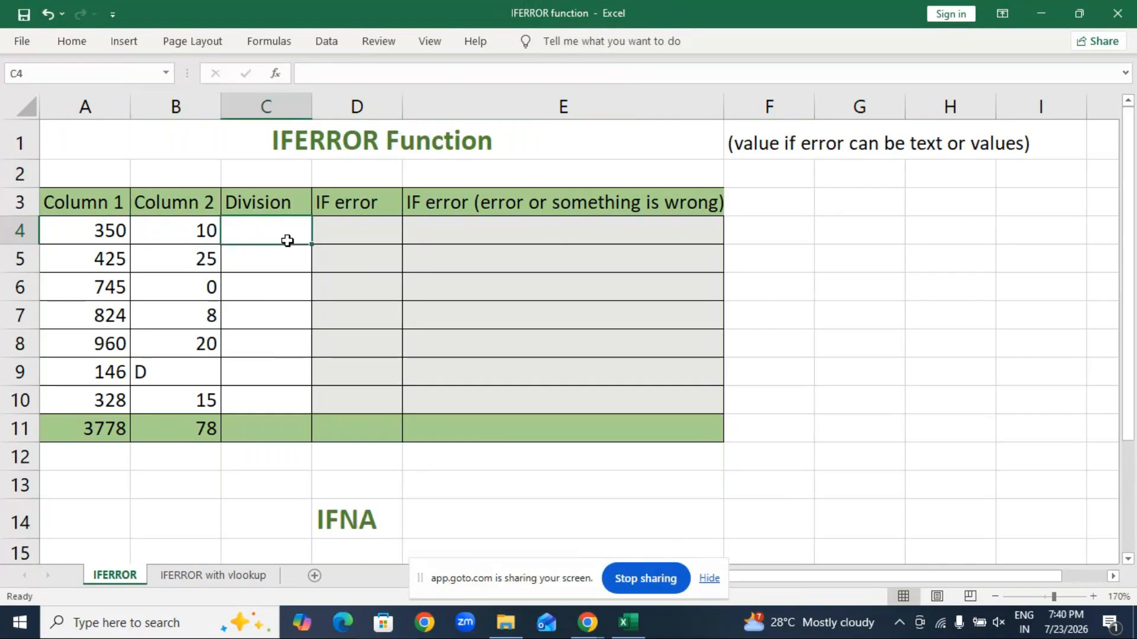
{"action": "type", "text": "="}
{"action": "left_click", "coordinate": [94, 230]}
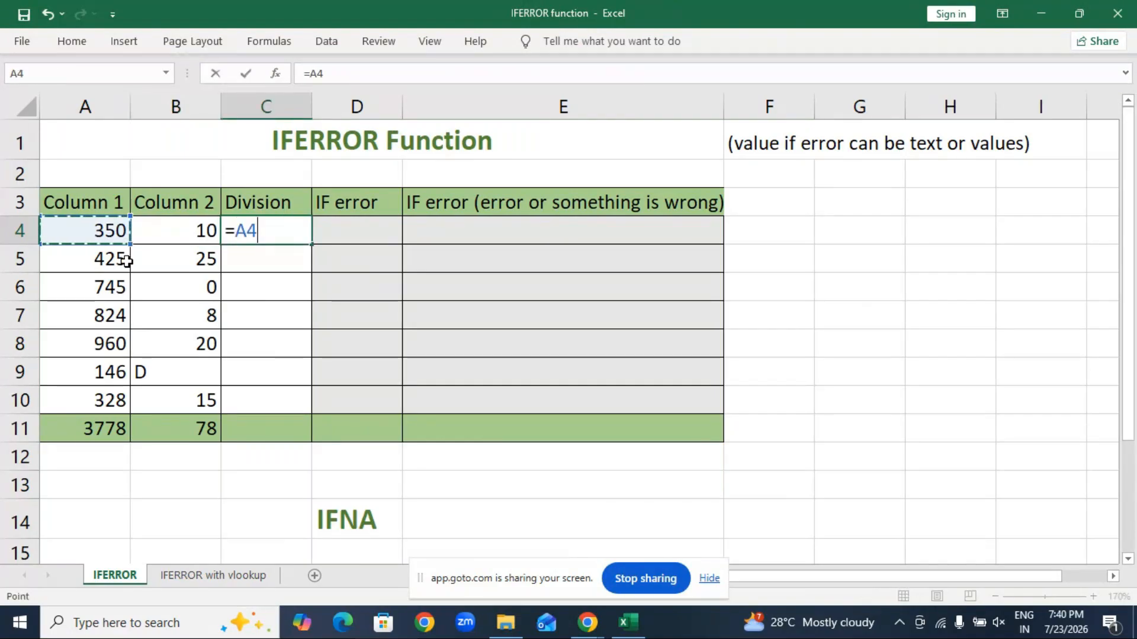
{"action": "type", "text": "/"}
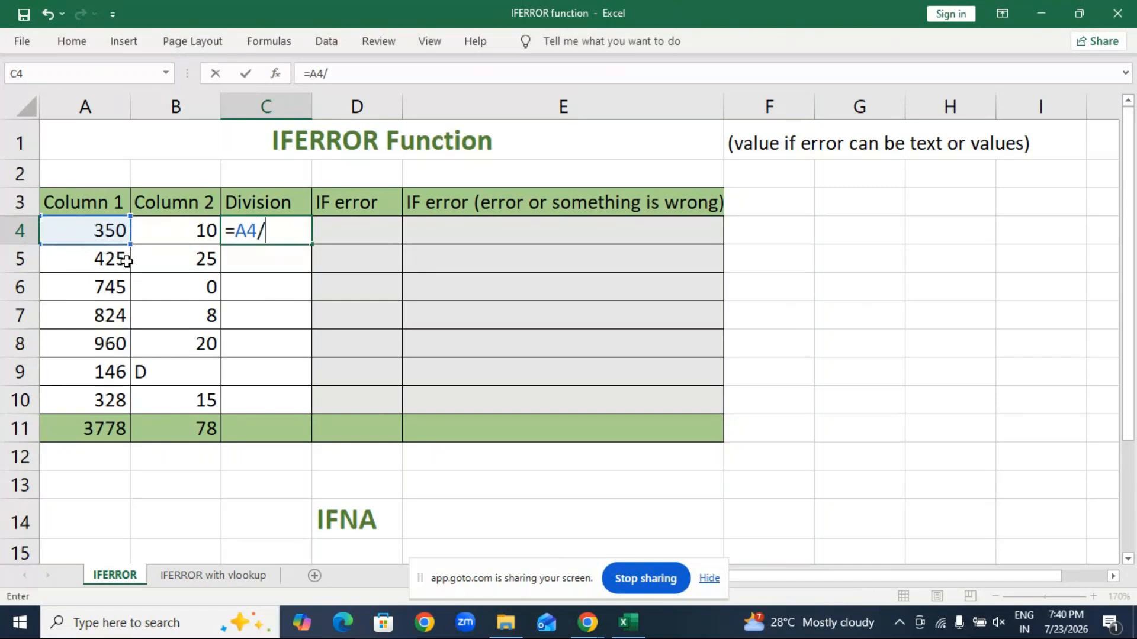
{"action": "left_click", "coordinate": [186, 230]}
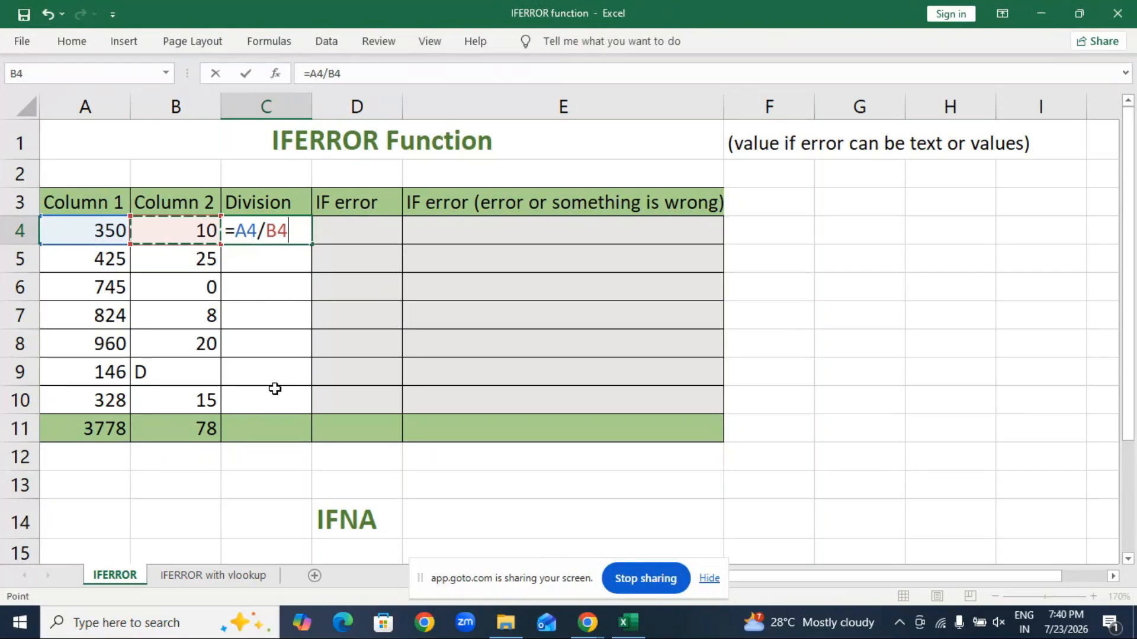
{"action": "key", "text": "Return"}
Step: Rename the headers in A3:C3 to Value, Divisor and Result
{"action": "left_click", "coordinate": [89, 196]}
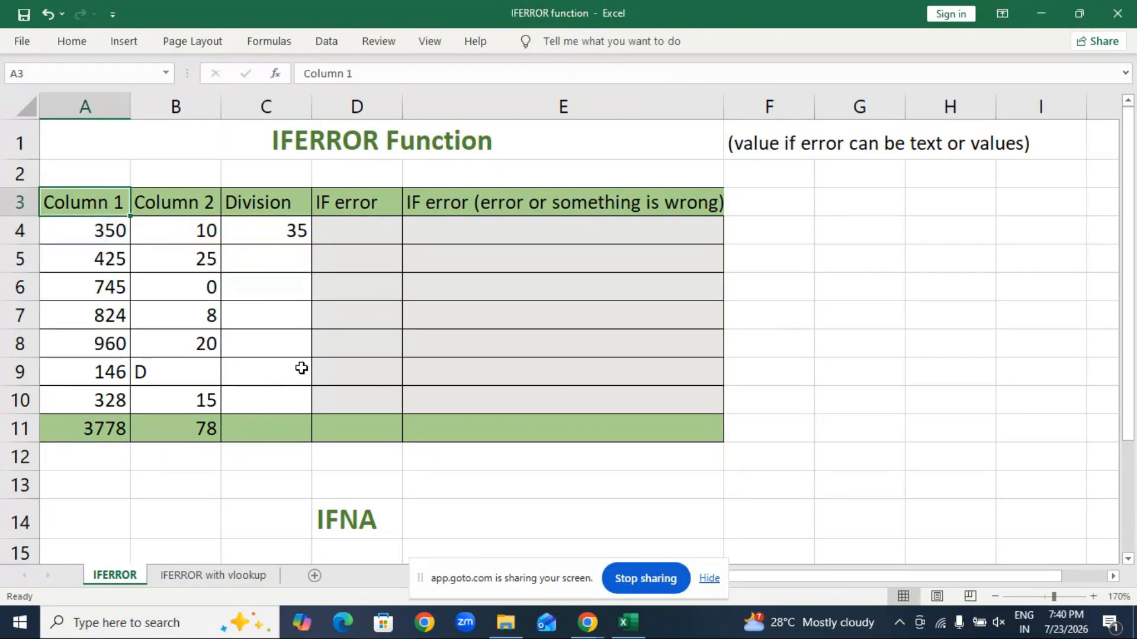
{"action": "type", "text": "Value"}
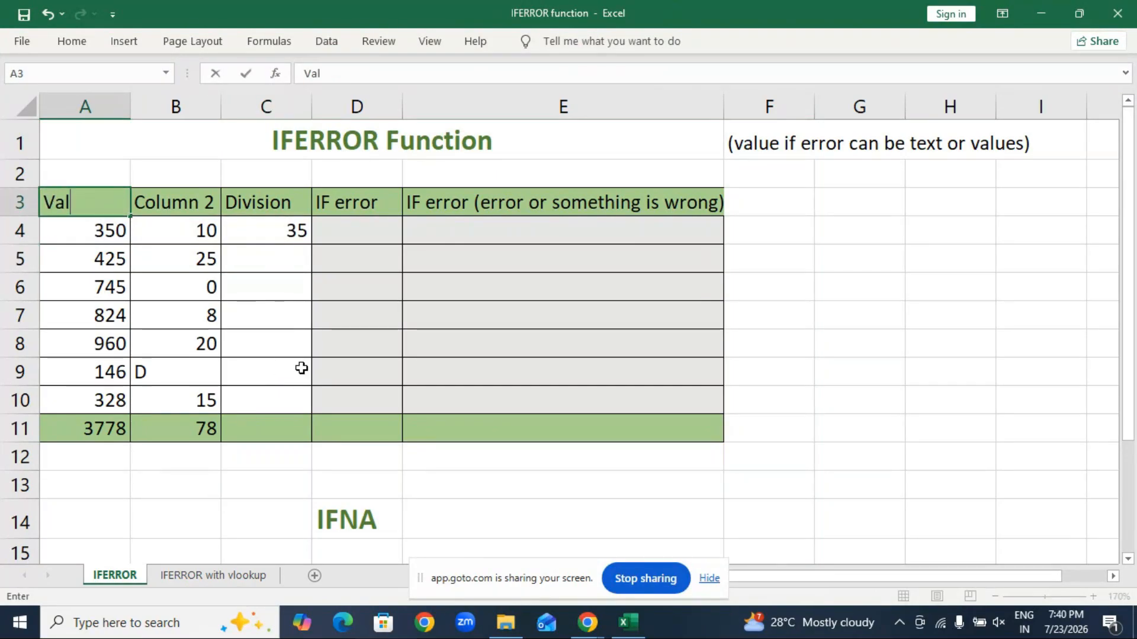
{"action": "left_click", "coordinate": [195, 211]}
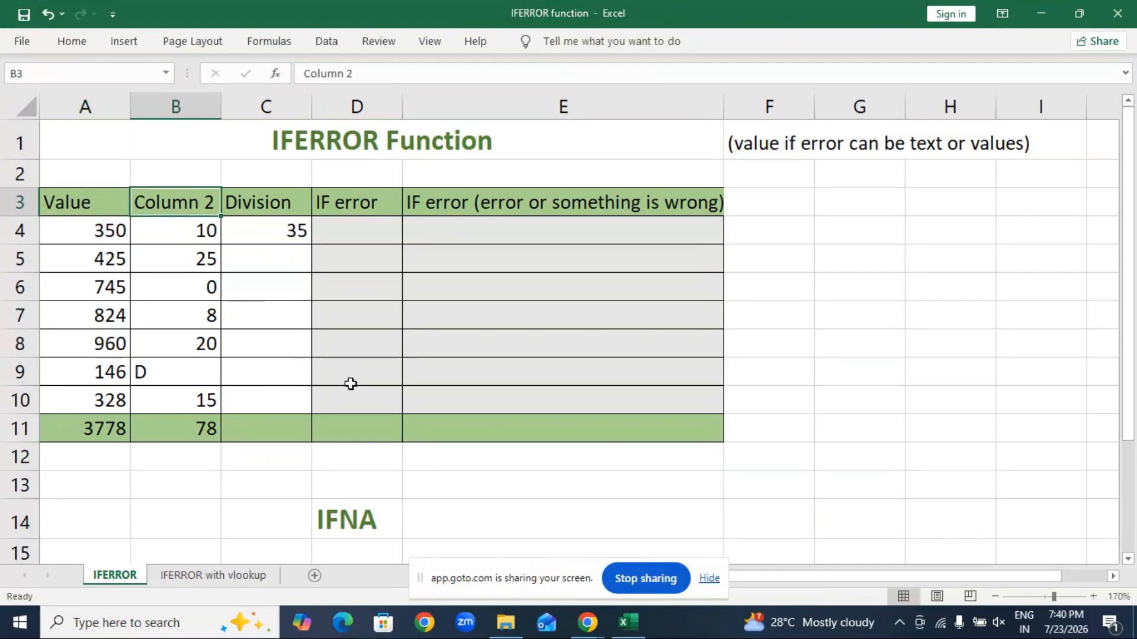
{"action": "type", "text": "Dic"}
{"action": "key", "text": "BackSpace"}
{"action": "type", "text": "visor"}
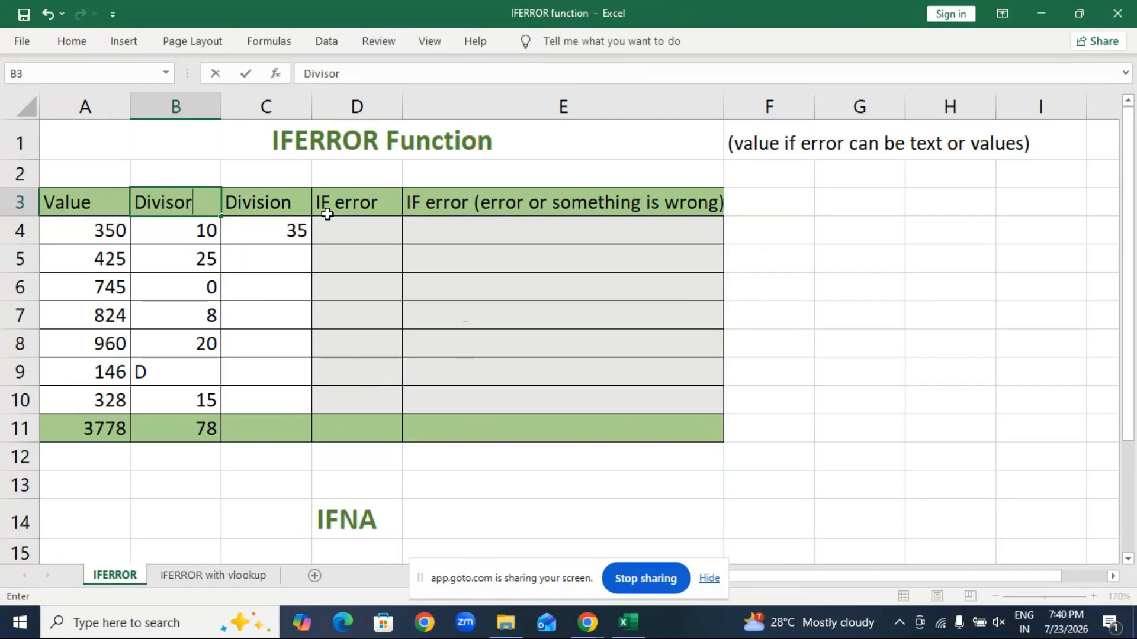
{"action": "key", "text": "Tab"}
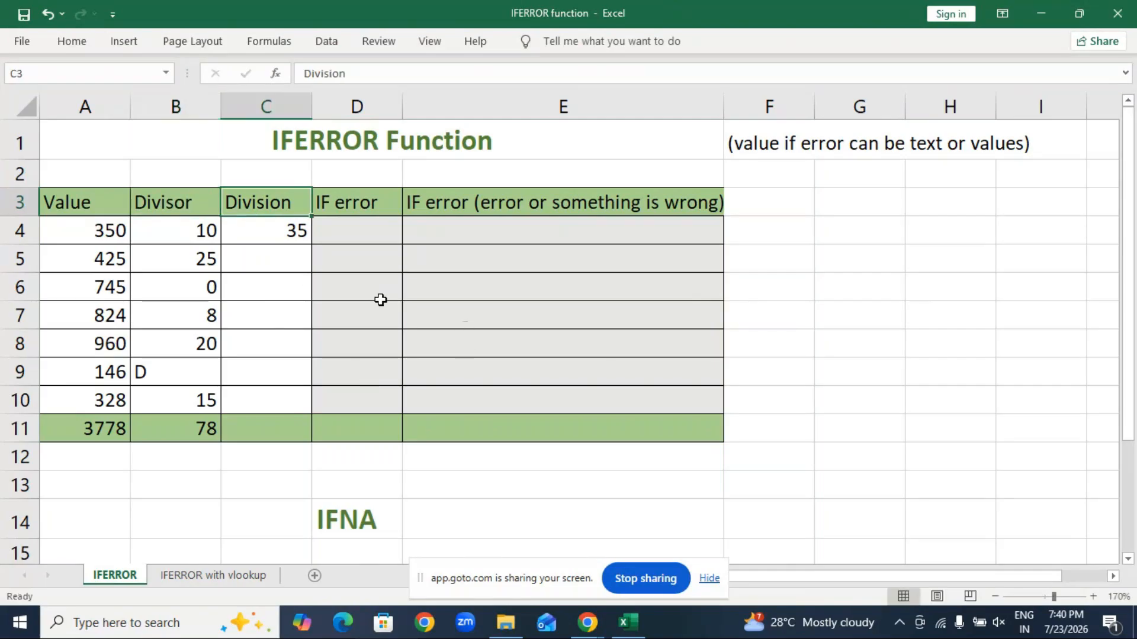
{"action": "type", "text": "Res"}
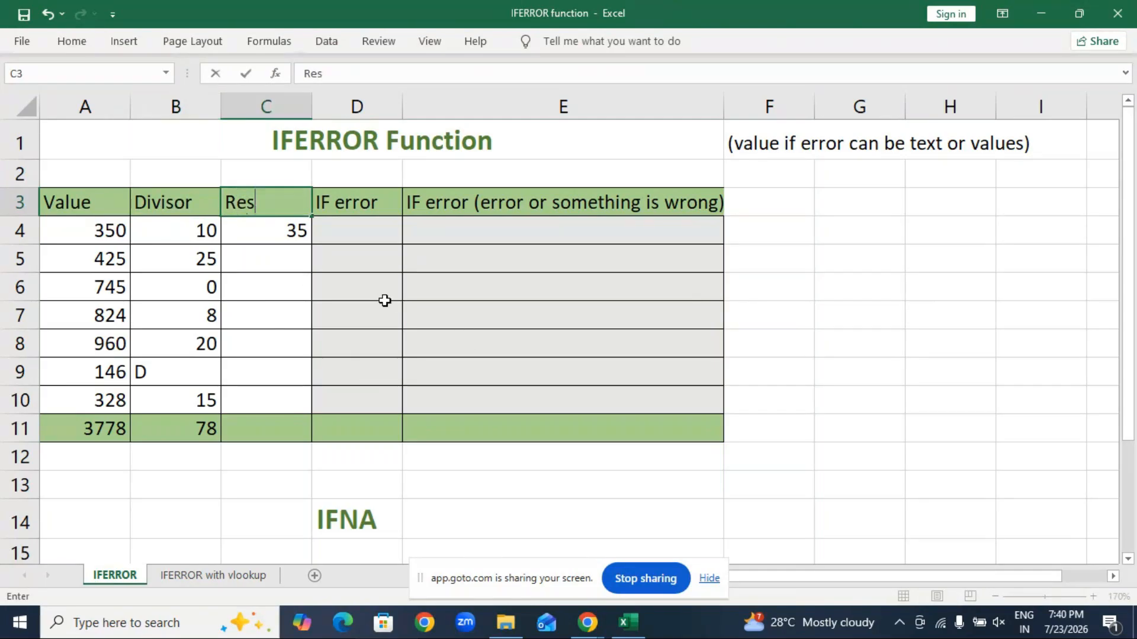
{"action": "type", "text": "ult"}
{"action": "left_click", "coordinate": [947, 288]}
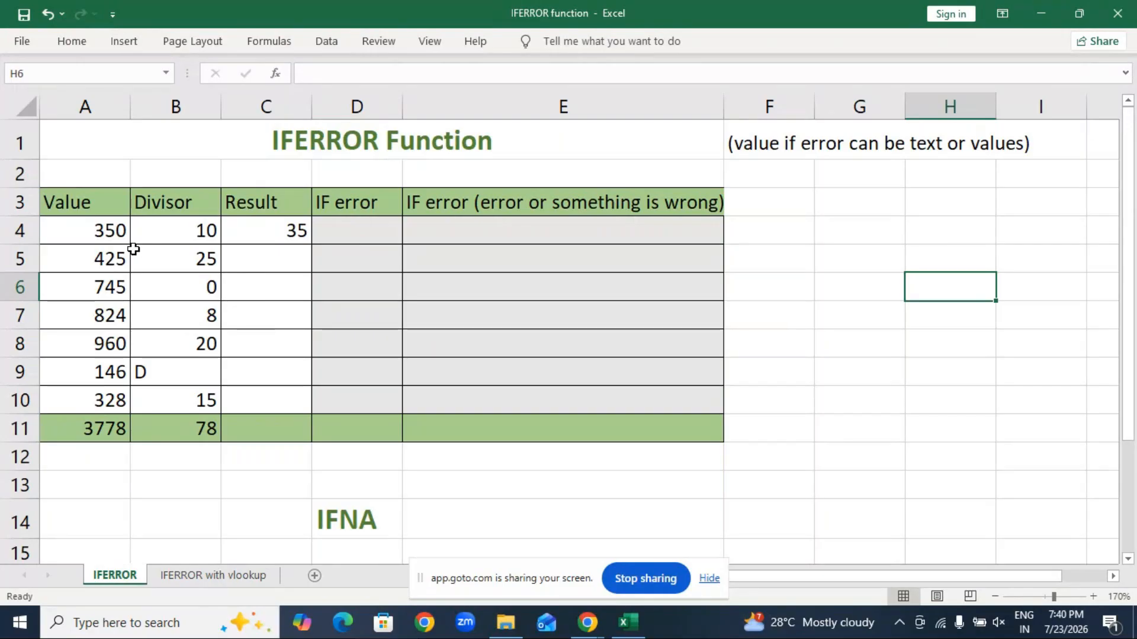
Step: Enter =A5/B5 in C5 (17) and =A6/B6 in C6, which gives #DIV/0! from the zero divisor
{"action": "left_click", "coordinate": [296, 230]}
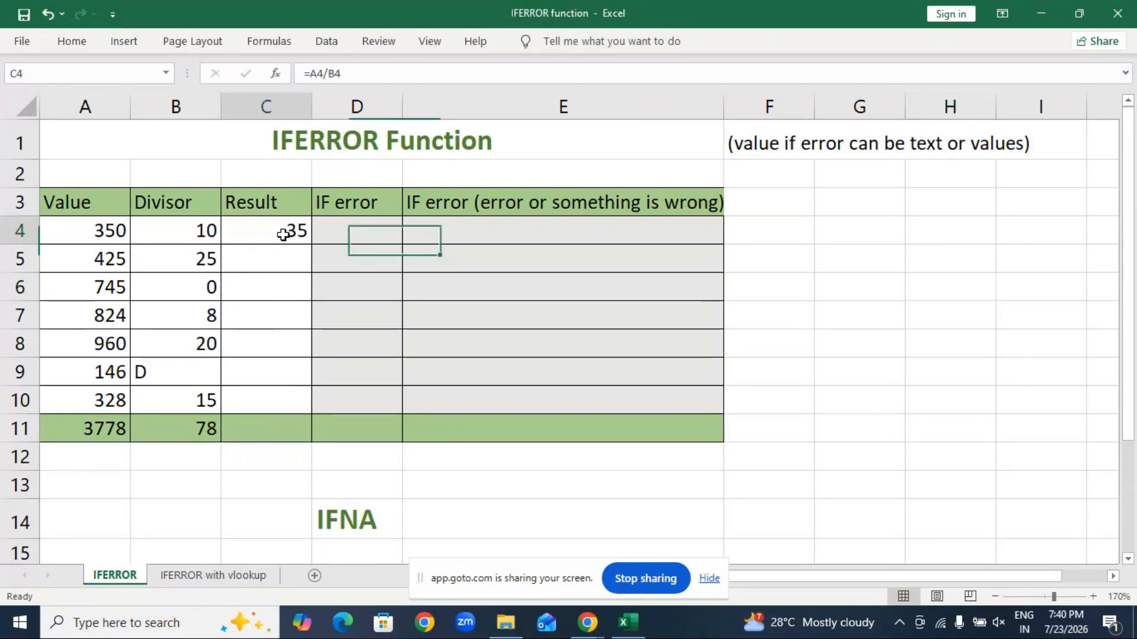
{"action": "left_click", "coordinate": [289, 267]}
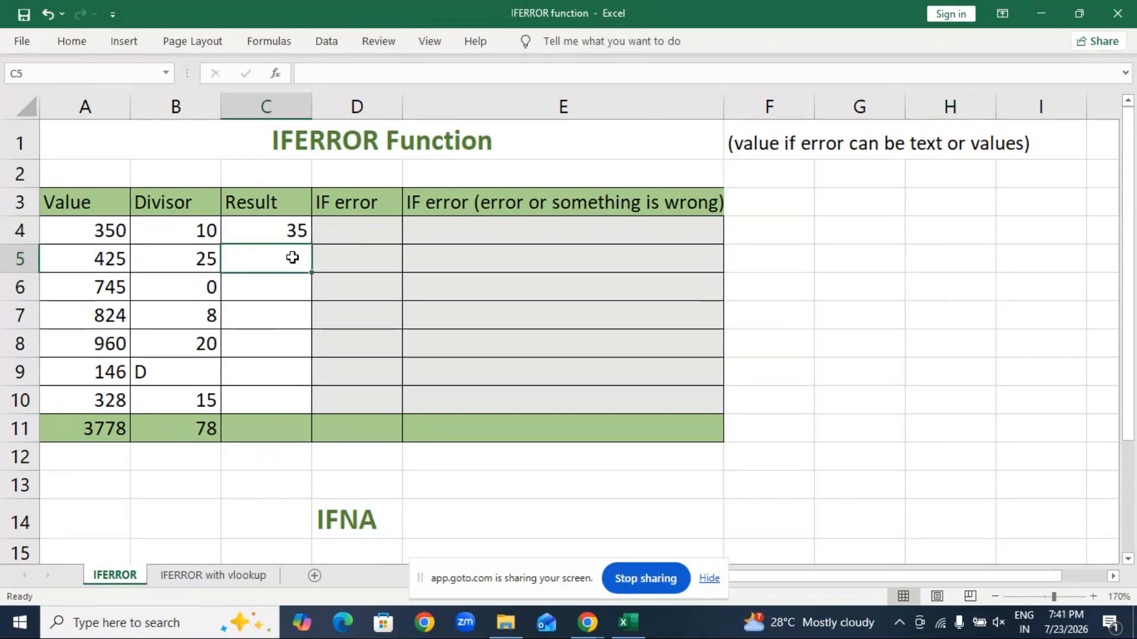
{"action": "type", "text": "="}
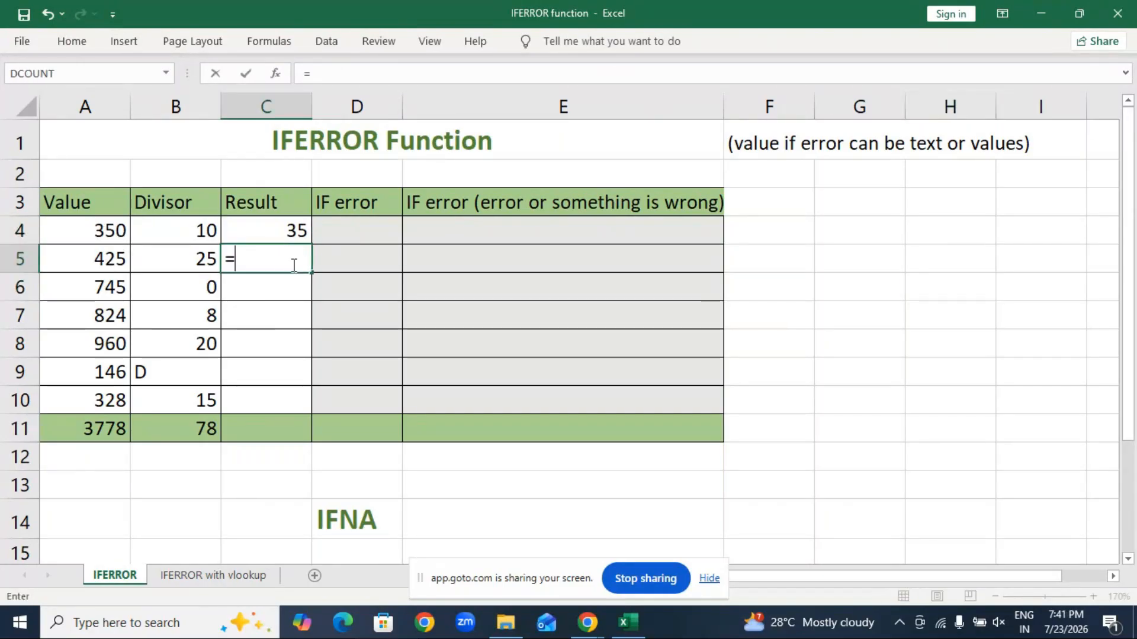
{"action": "left_click", "coordinate": [104, 263]}
{"action": "type", "text": "/"}
{"action": "left_click", "coordinate": [172, 264]}
{"action": "key", "text": "Return"}
{"action": "type", "text": "="}
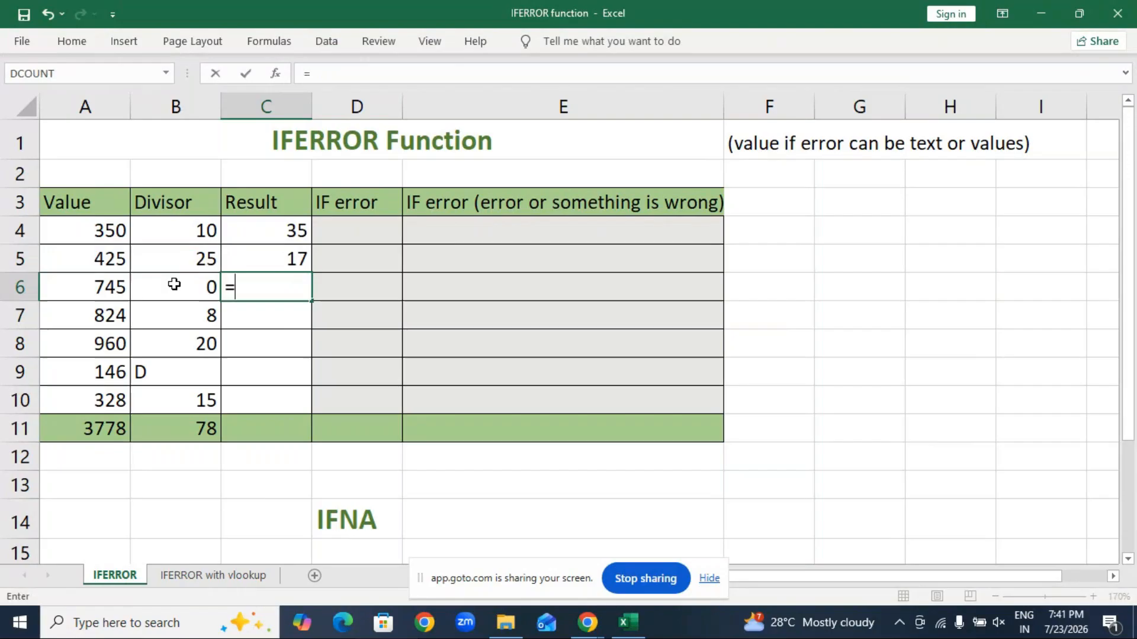
{"action": "left_click", "coordinate": [104, 286]}
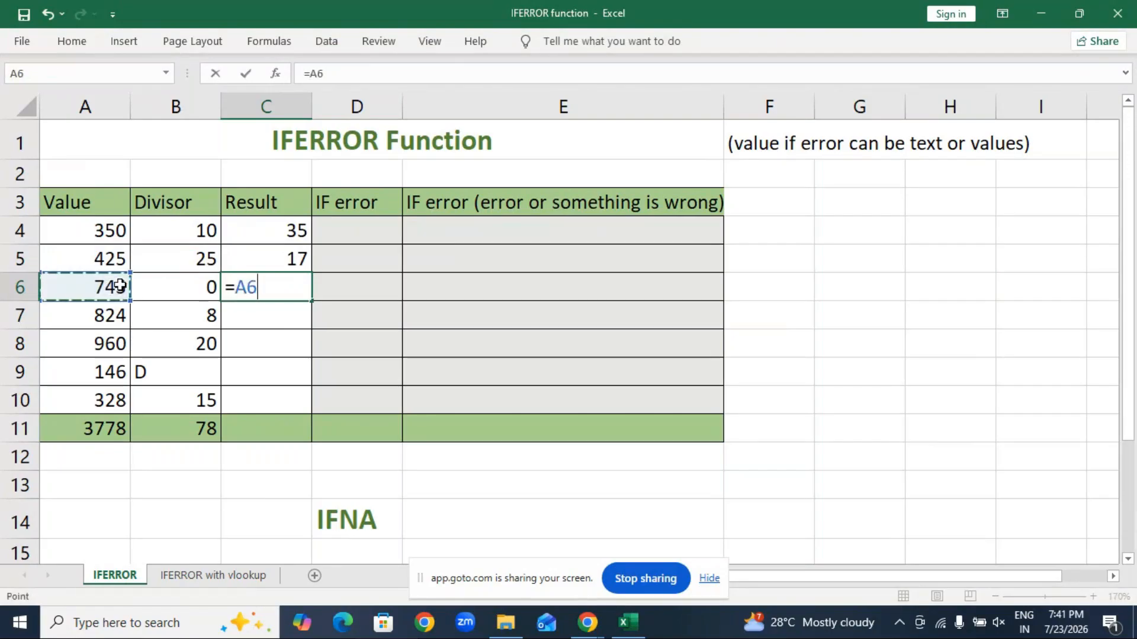
{"action": "type", "text": "/"}
{"action": "left_click", "coordinate": [192, 286]}
{"action": "key", "text": "Return"}
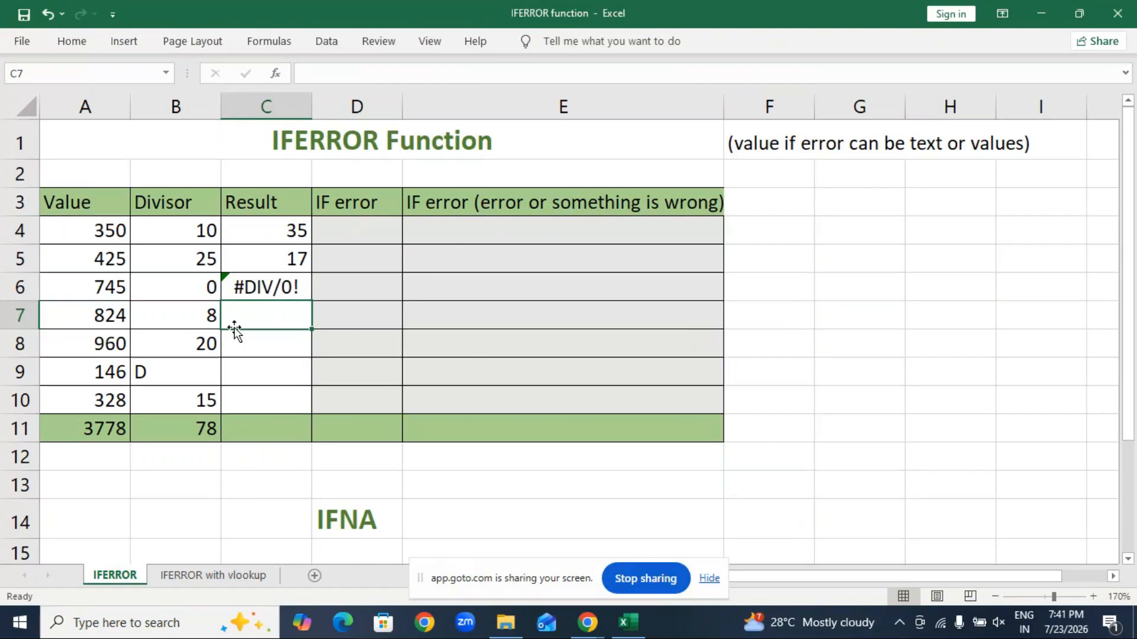
Step: Enter =A7/B7 in C7 and fill it down to C8, giving 103 and 48
{"action": "type", "text": "="}
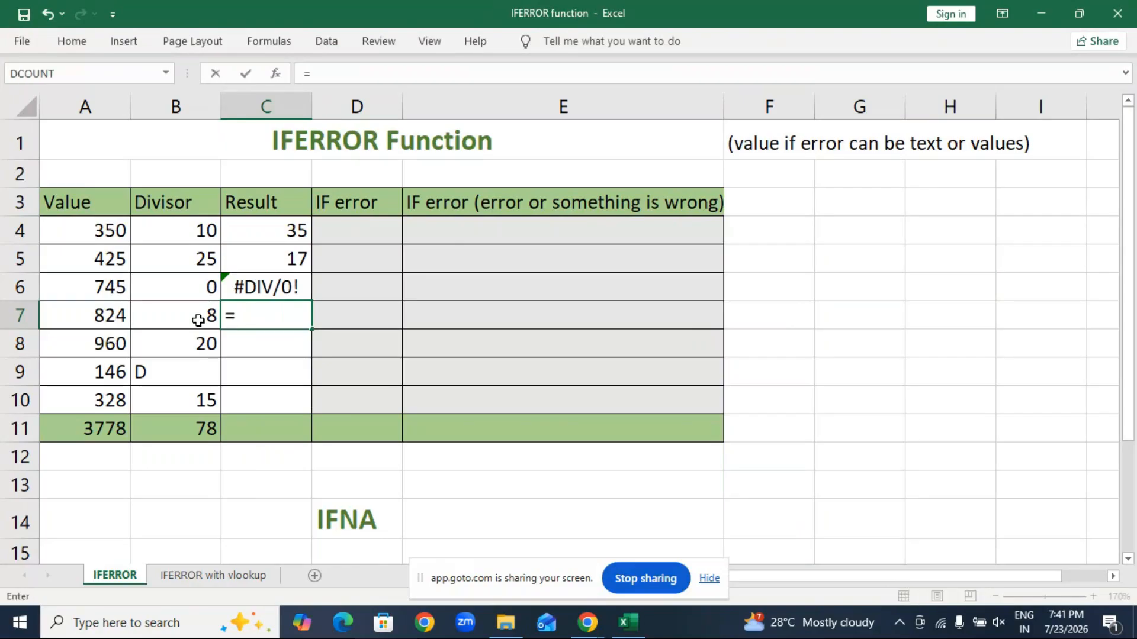
{"action": "left_click", "coordinate": [109, 316]}
{"action": "type", "text": "/"}
{"action": "left_click", "coordinate": [152, 314]}
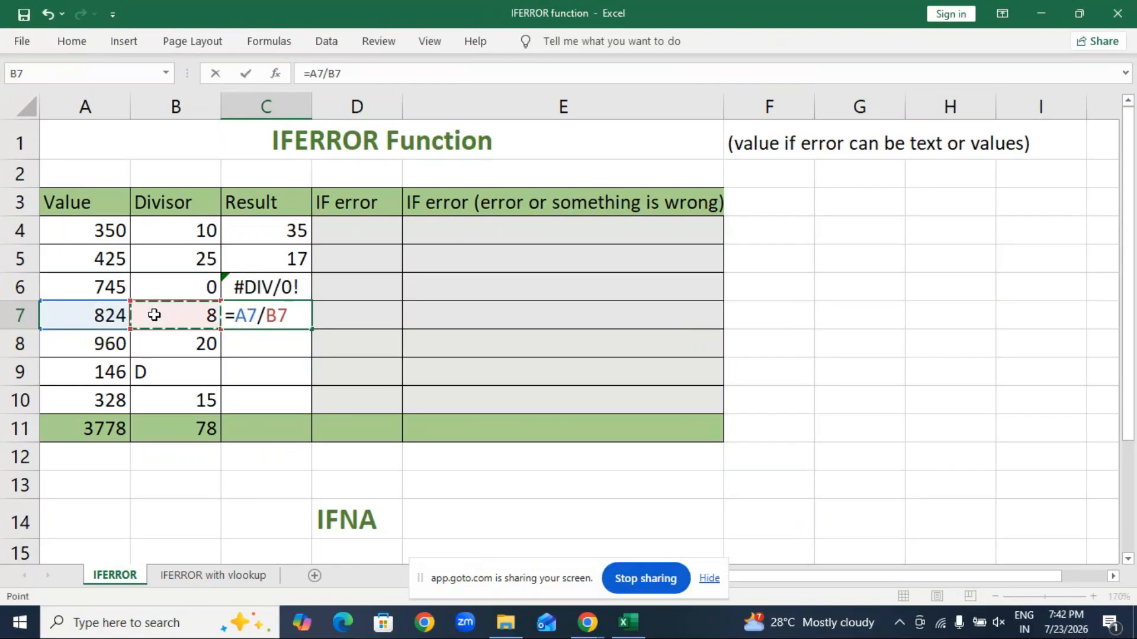
{"action": "key", "text": "Return"}
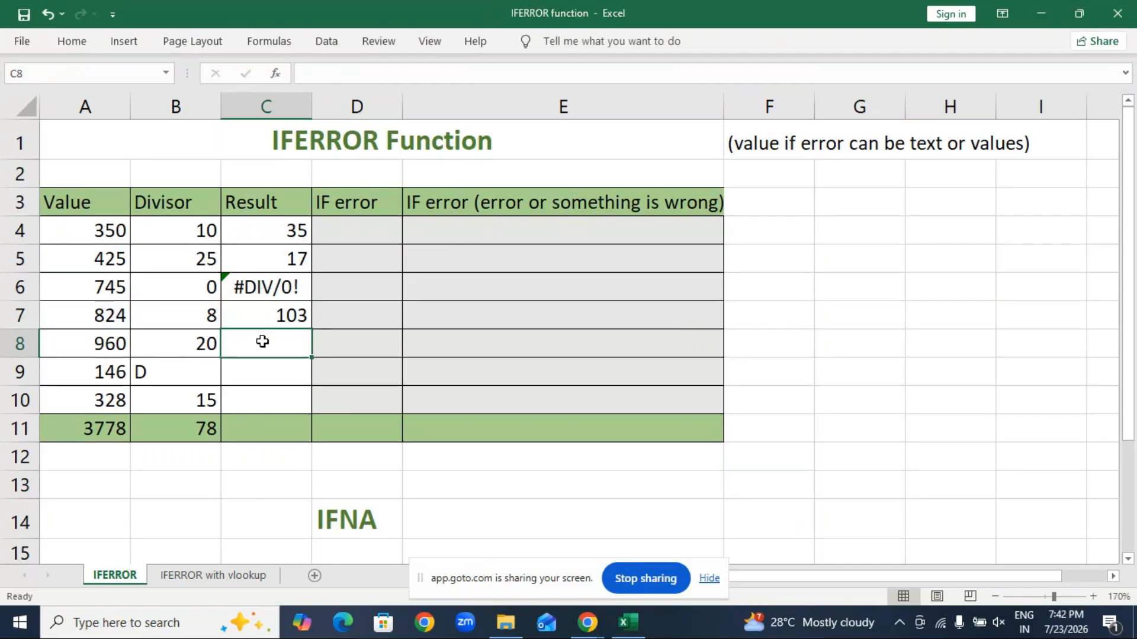
{"action": "left_click", "coordinate": [271, 326]}
{"action": "left_click_drag", "start_coordinate": [311, 329], "coordinate": [308, 354]}
Step: Enter =A9/B9 in C9 (#VALUE! from the text divisor) and fill it down to C10
{"action": "left_click", "coordinate": [269, 373]}
{"action": "type", "text": "="}
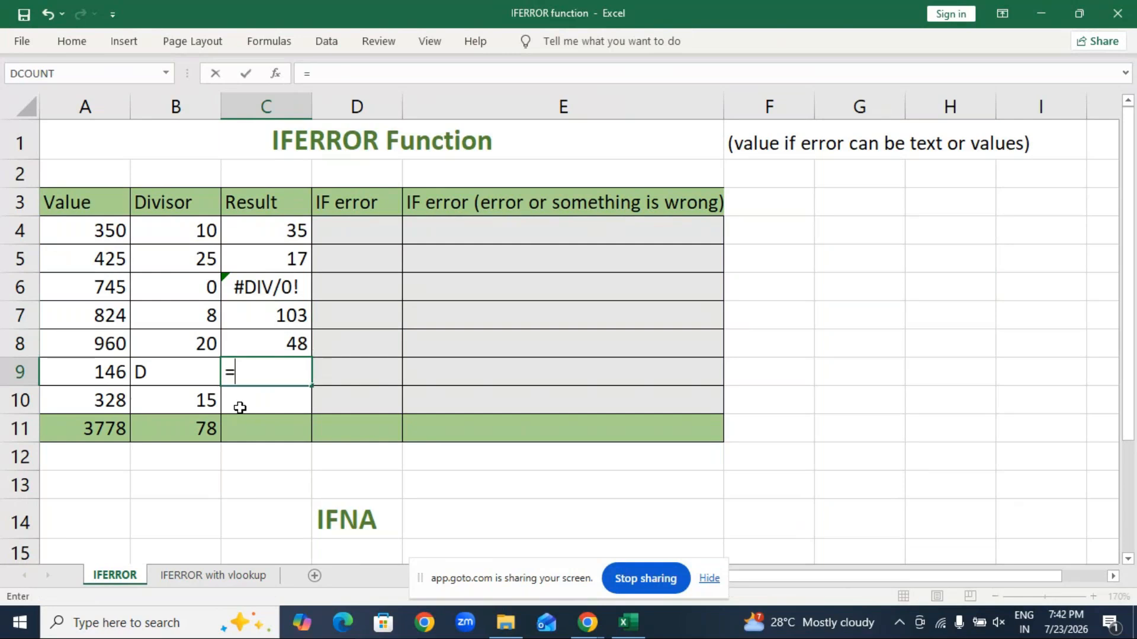
{"action": "left_click", "coordinate": [99, 373]}
{"action": "type", "text": "/"}
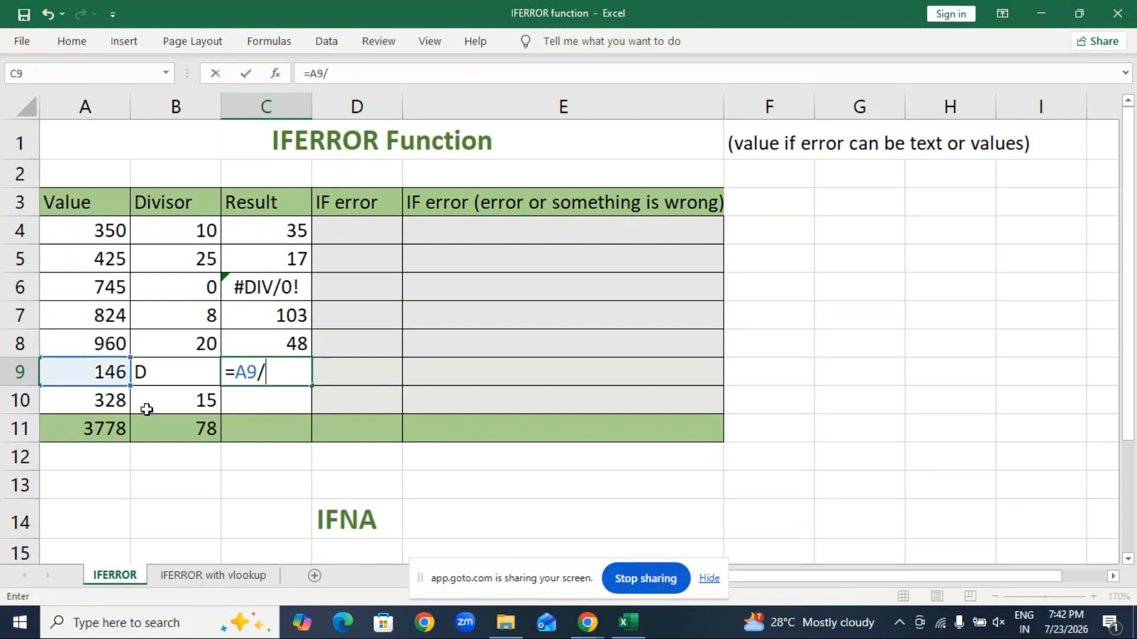
{"action": "left_click", "coordinate": [193, 374]}
{"action": "key", "text": "Return"}
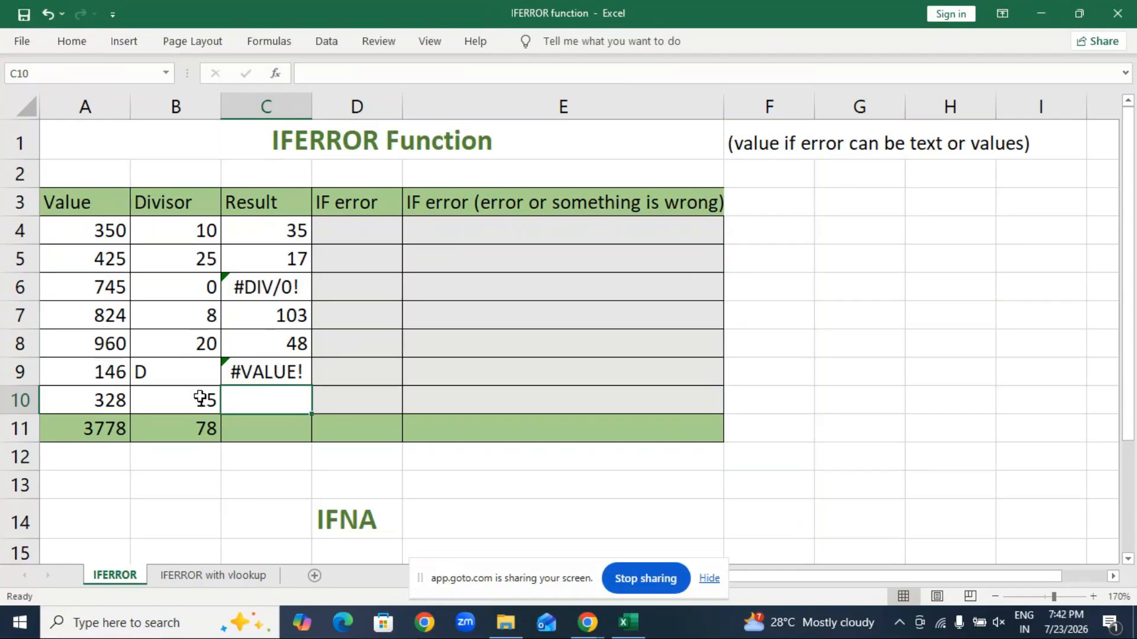
{"action": "left_click", "coordinate": [182, 372]}
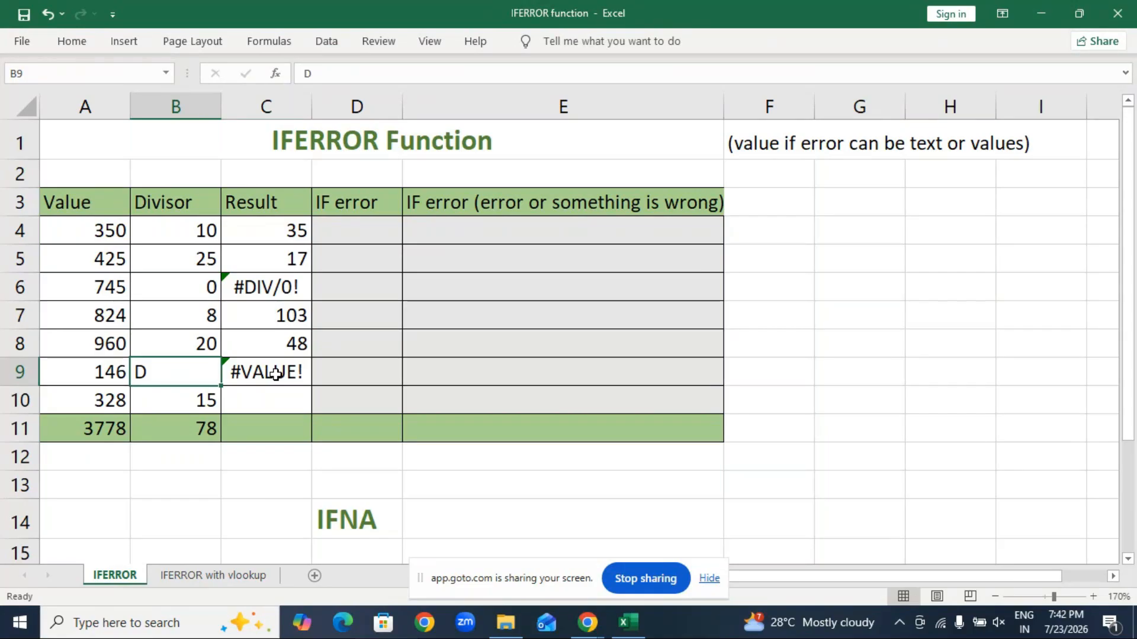
{"action": "left_click", "coordinate": [274, 372]}
{"action": "left_click_drag", "start_coordinate": [309, 390], "coordinate": [315, 416]}
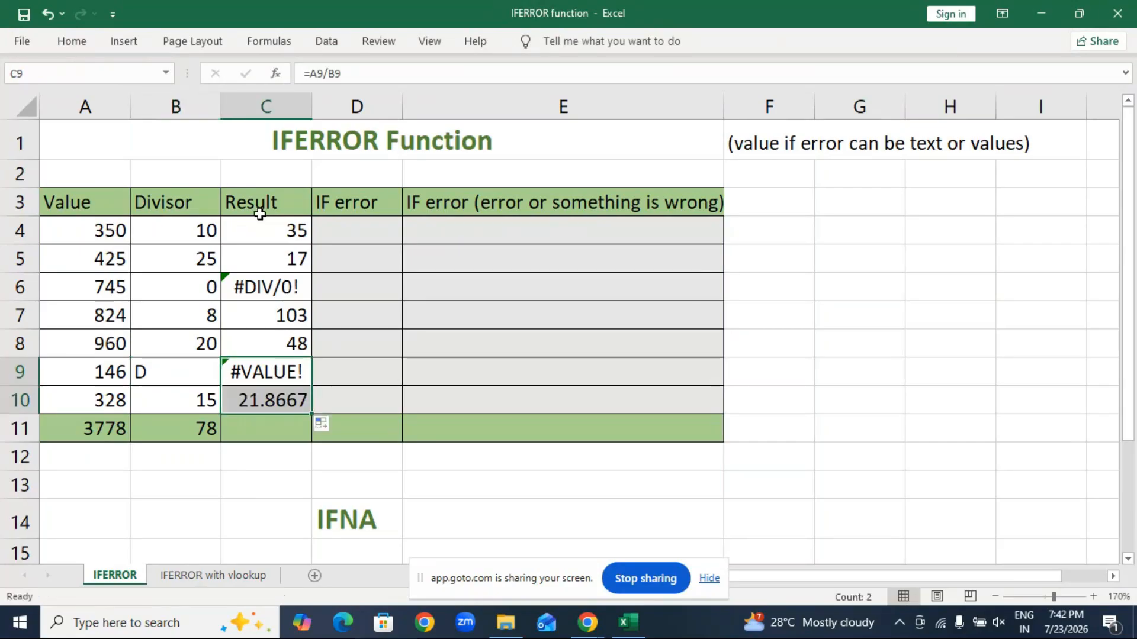
Step: Compare the #DIV/0! error in C6 with the #VALUE! error in C9, then widen column D
{"action": "left_click", "coordinate": [256, 287]}
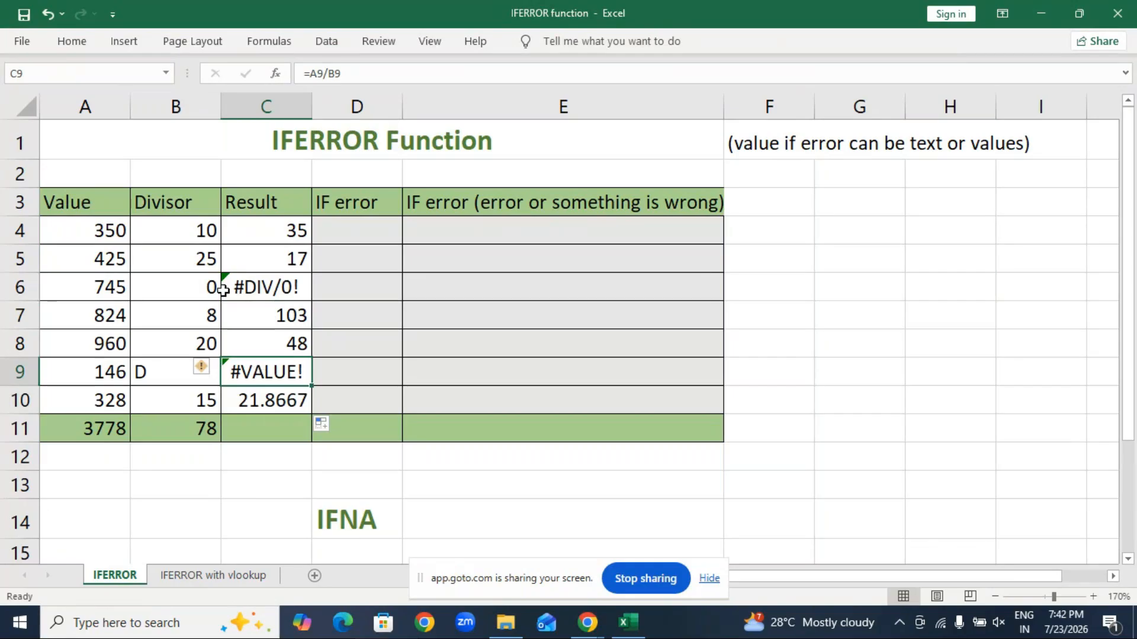
{"action": "left_click", "coordinate": [1034, 371]}
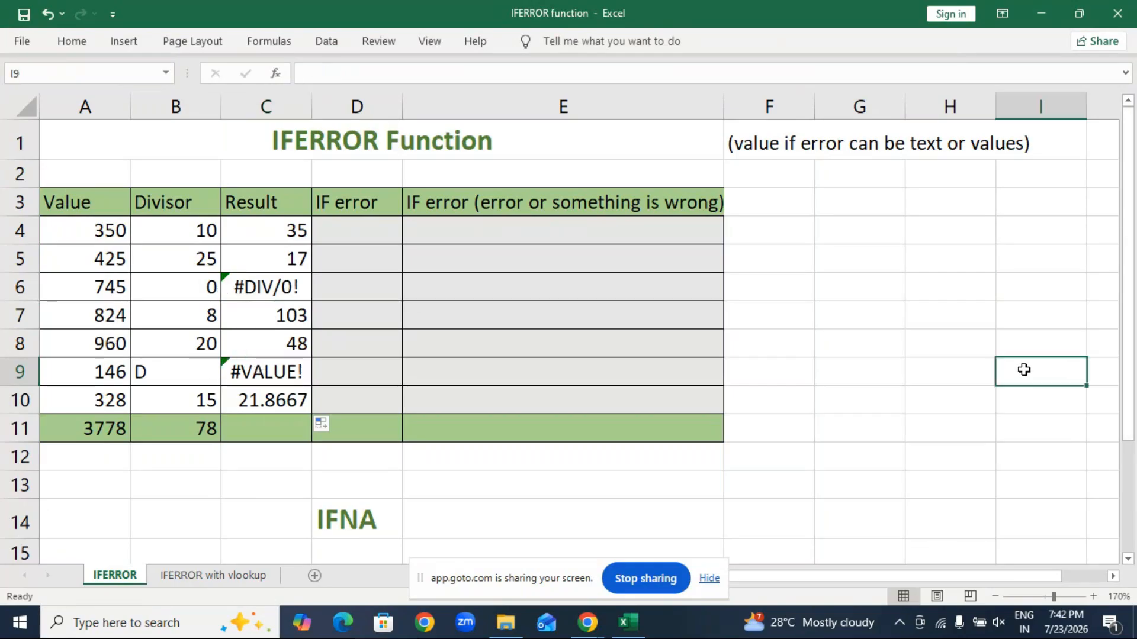
{"action": "left_click", "coordinate": [279, 296]}
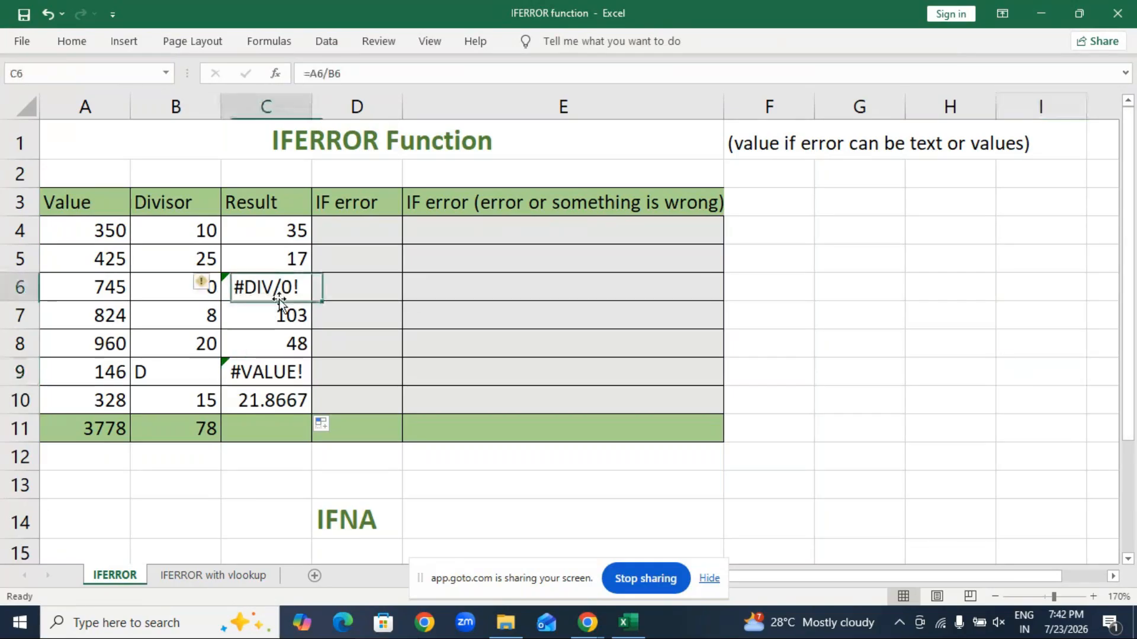
{"action": "left_click", "coordinate": [287, 373]}
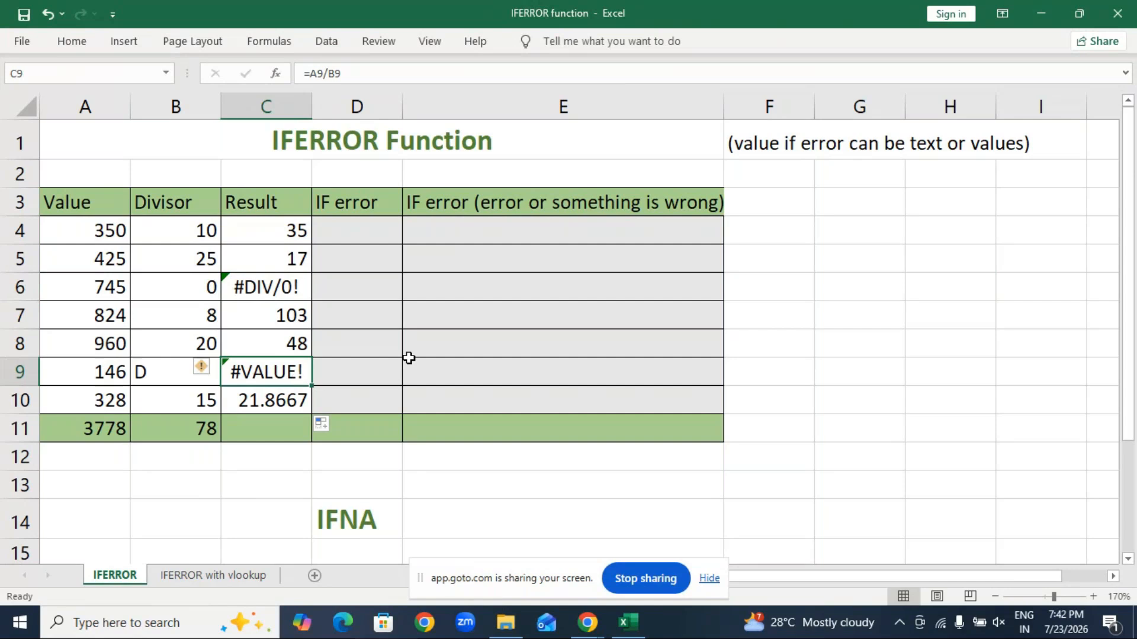
{"action": "left_click", "coordinate": [276, 287]}
{"action": "left_click", "coordinate": [278, 370]}
{"action": "left_click", "coordinate": [292, 293]}
{"action": "left_click", "coordinate": [291, 368]}
{"action": "left_click", "coordinate": [296, 291]}
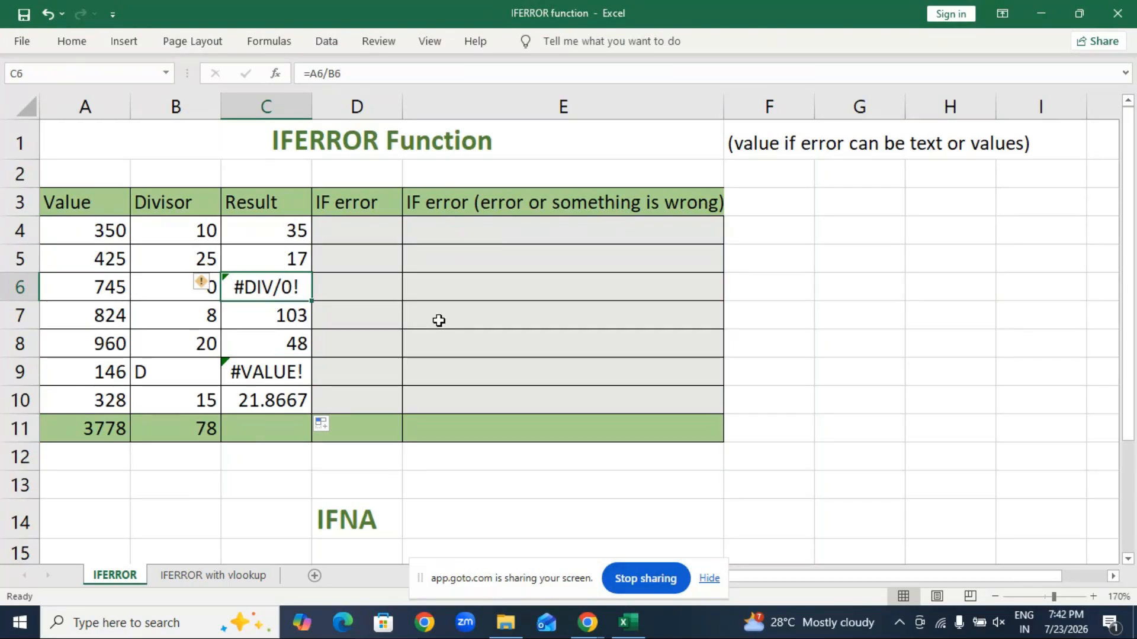
{"action": "left_click_drag", "start_coordinate": [402, 106], "coordinate": [467, 107]}
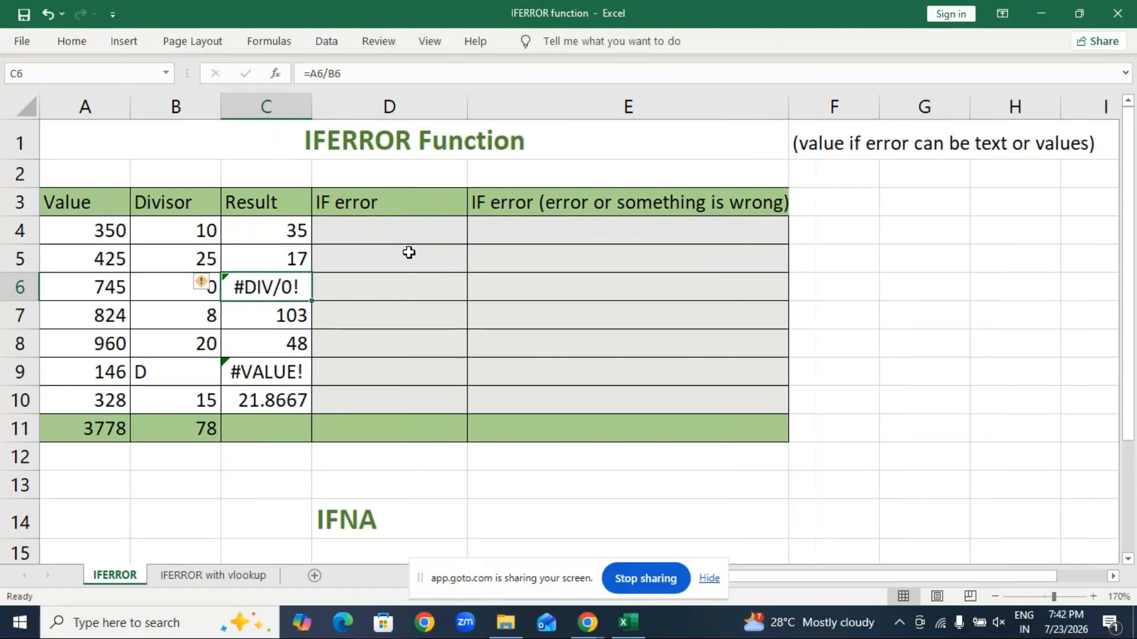
{"action": "left_click", "coordinate": [373, 232]}
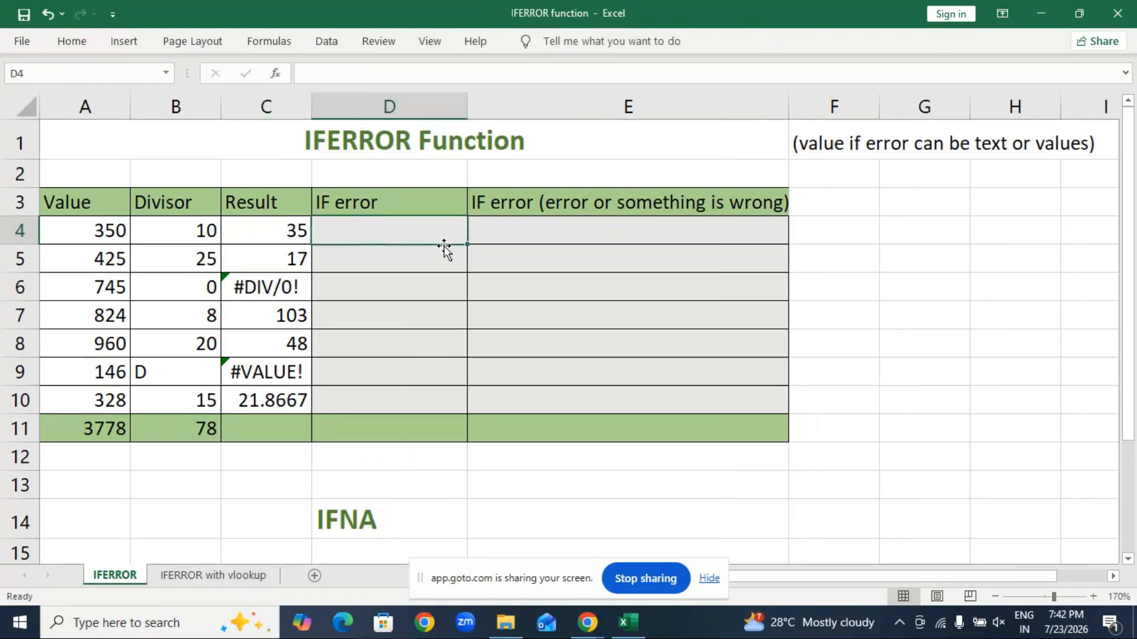
Step: Start an IFERROR formula in D4 and magnify the screen around it
{"action": "type", "text": "=ife"}
{"action": "key", "text": "Tab"}
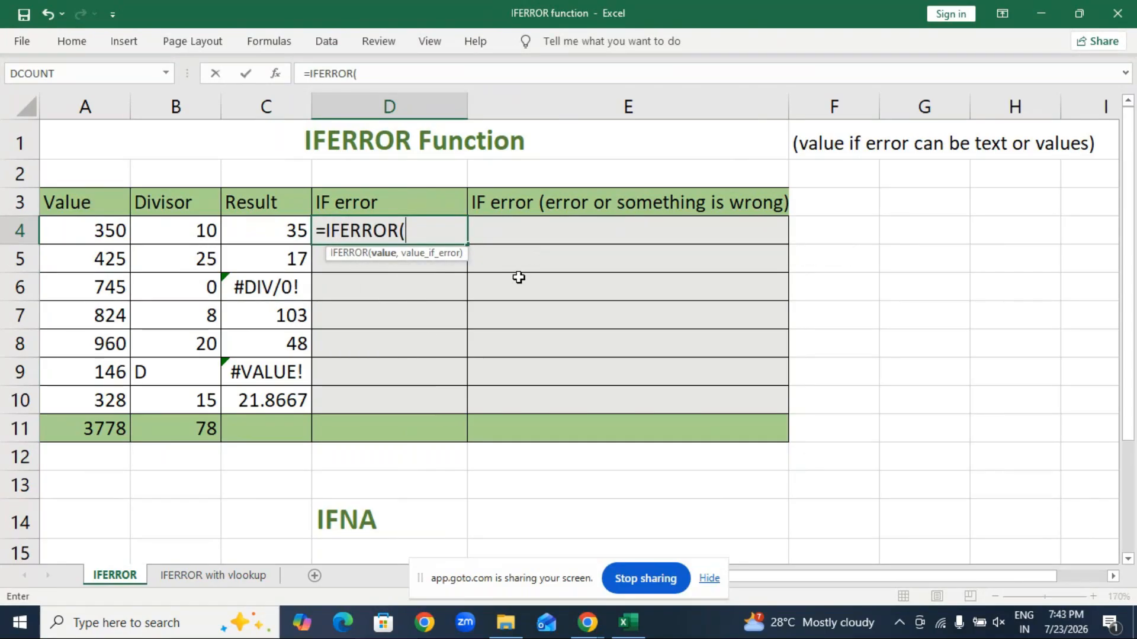
{"action": "key", "text": "super+plus"}
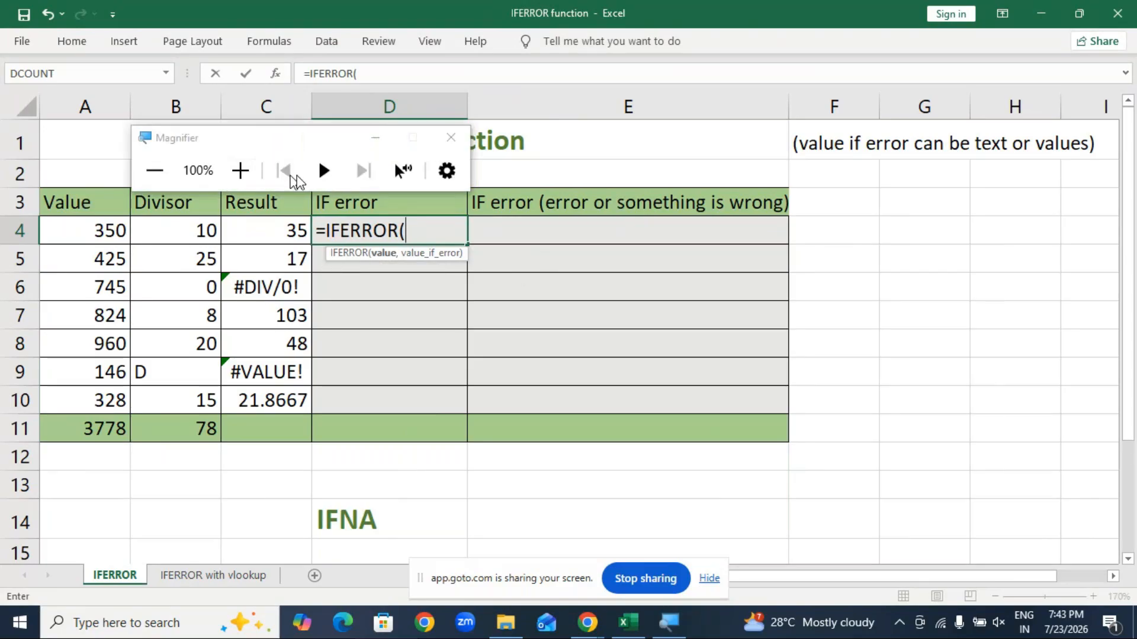
{"action": "left_click", "coordinate": [240, 171]}
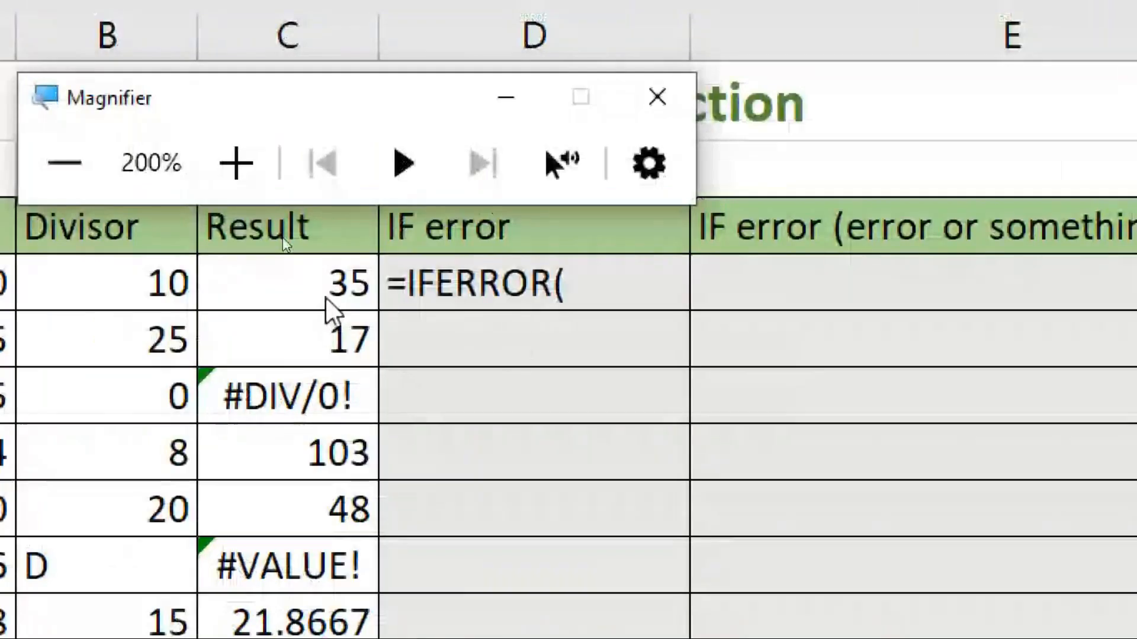
{"action": "left_click", "coordinate": [586, 283]}
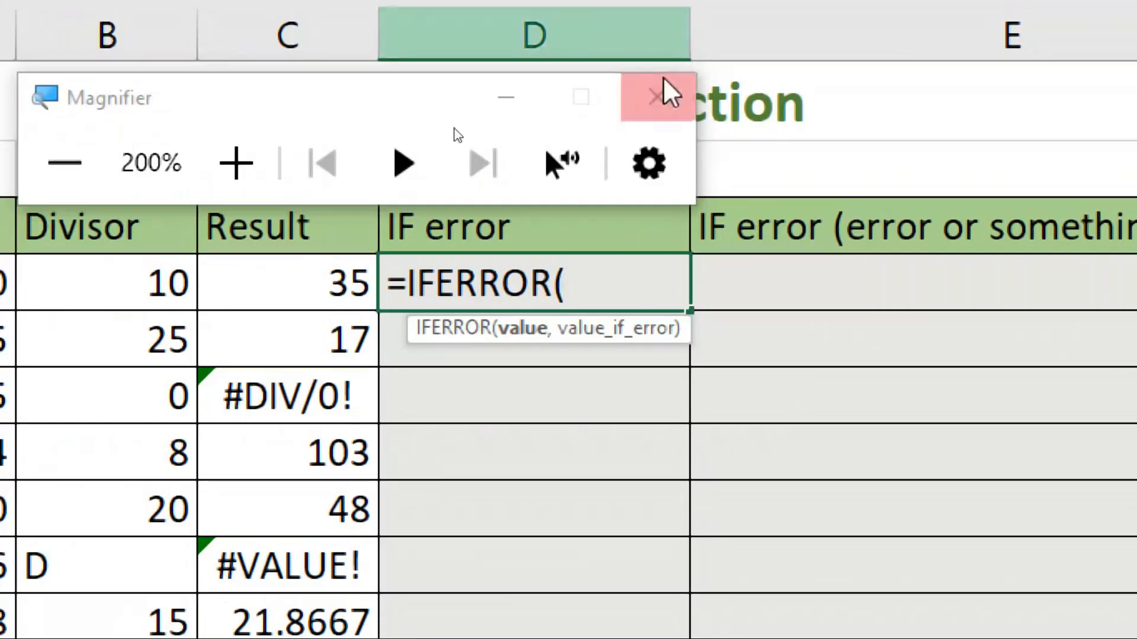
{"action": "left_click", "coordinate": [668, 94]}
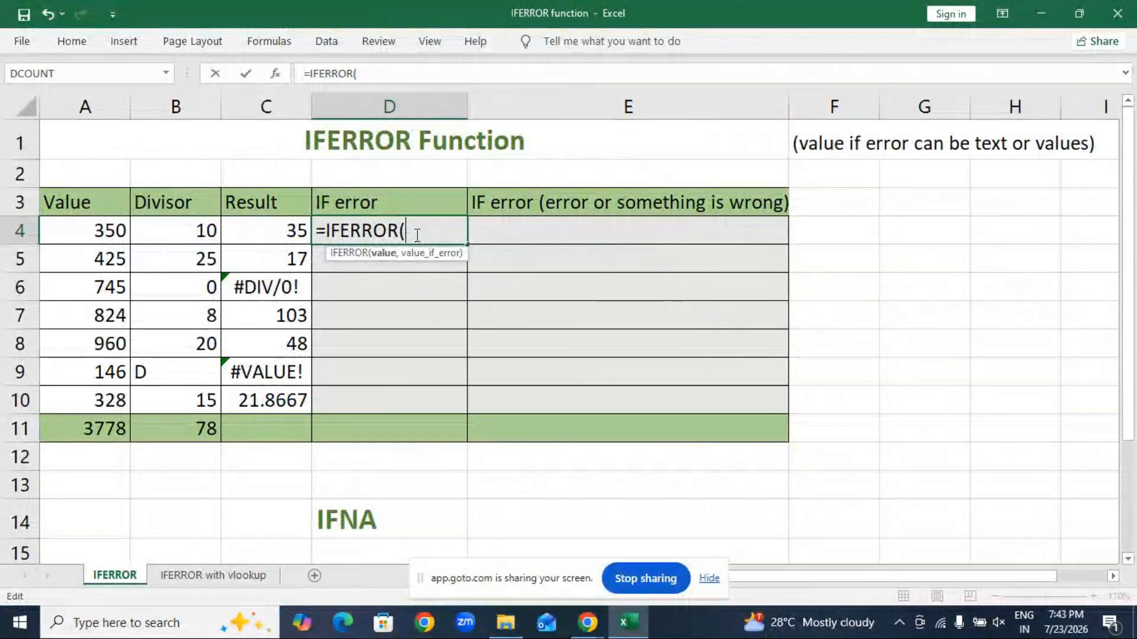
{"action": "key", "text": "super+plus"}
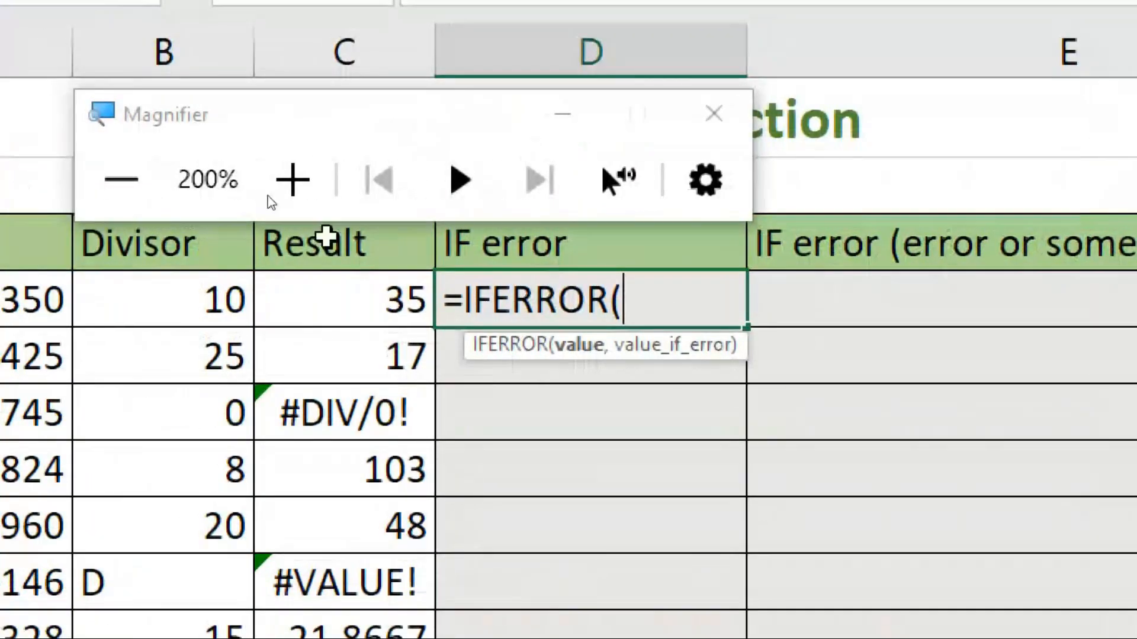
{"action": "left_click", "coordinate": [563, 121]}
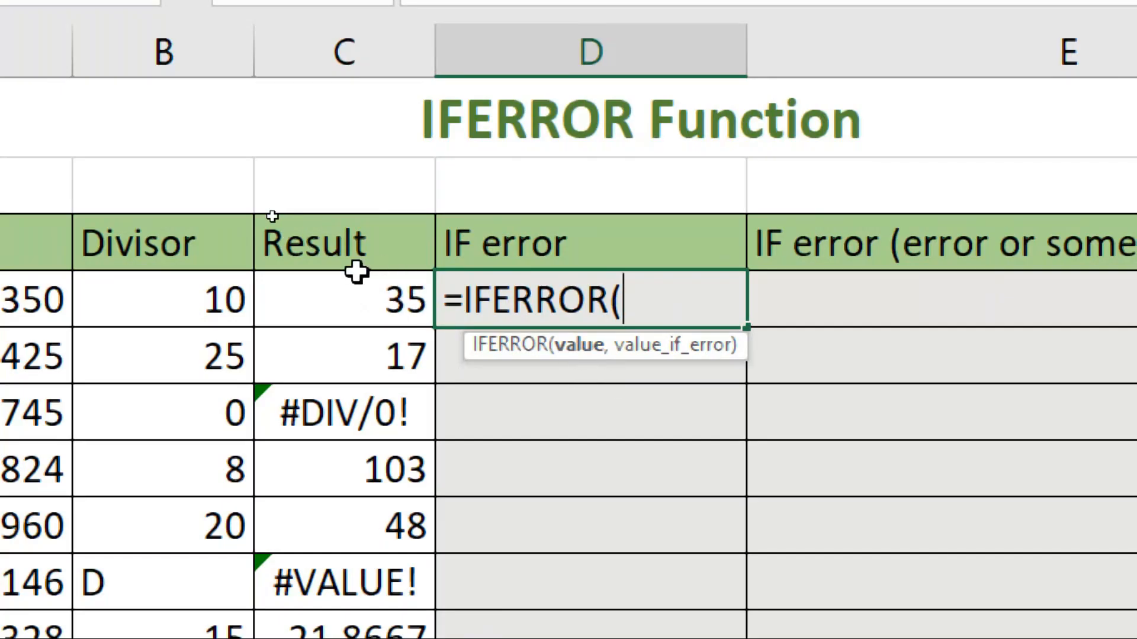
Step: Complete D4 as =IFERROR(C4,"error"), which shows 35
{"action": "left_click", "coordinate": [373, 294]}
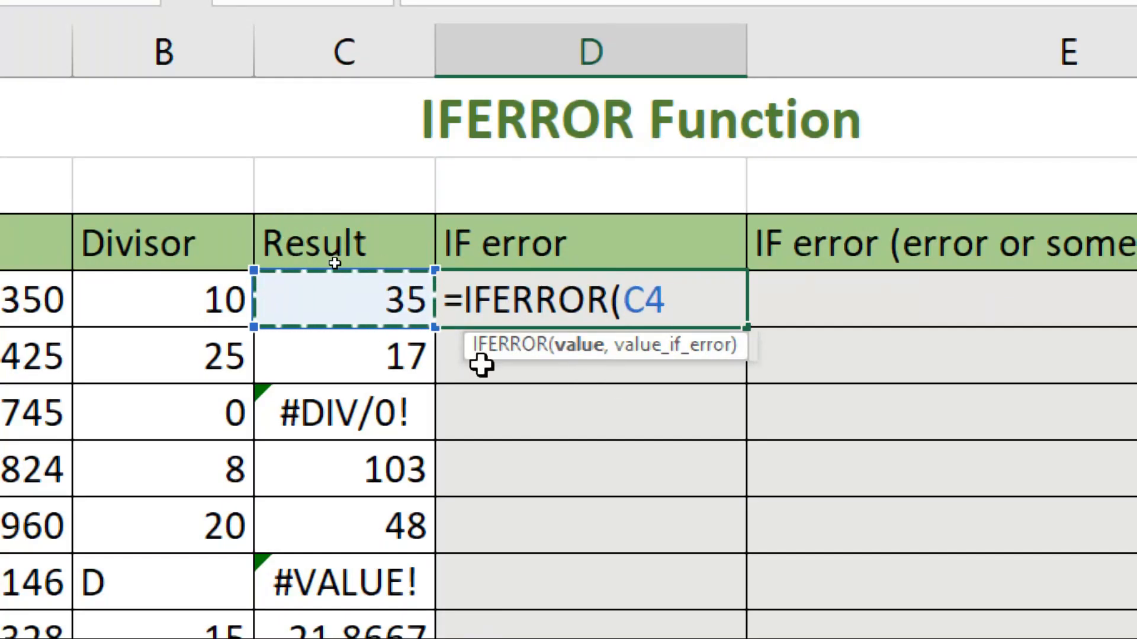
{"action": "type", "text": ","}
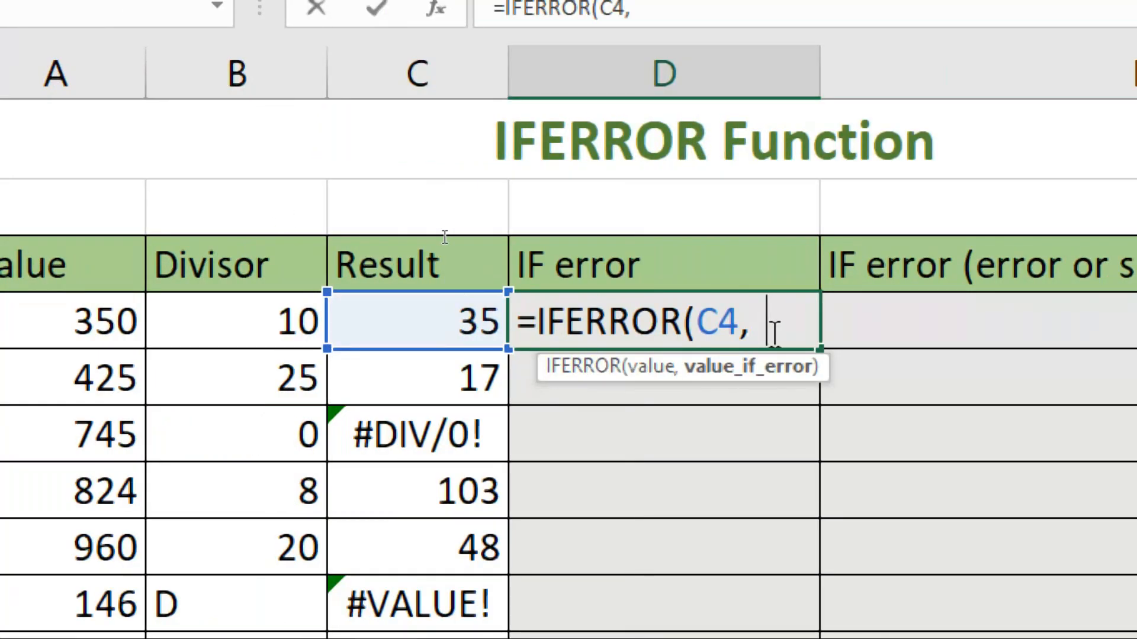
{"action": "key", "text": "BackSpace"}
{"action": "type", "text": "\"e"}
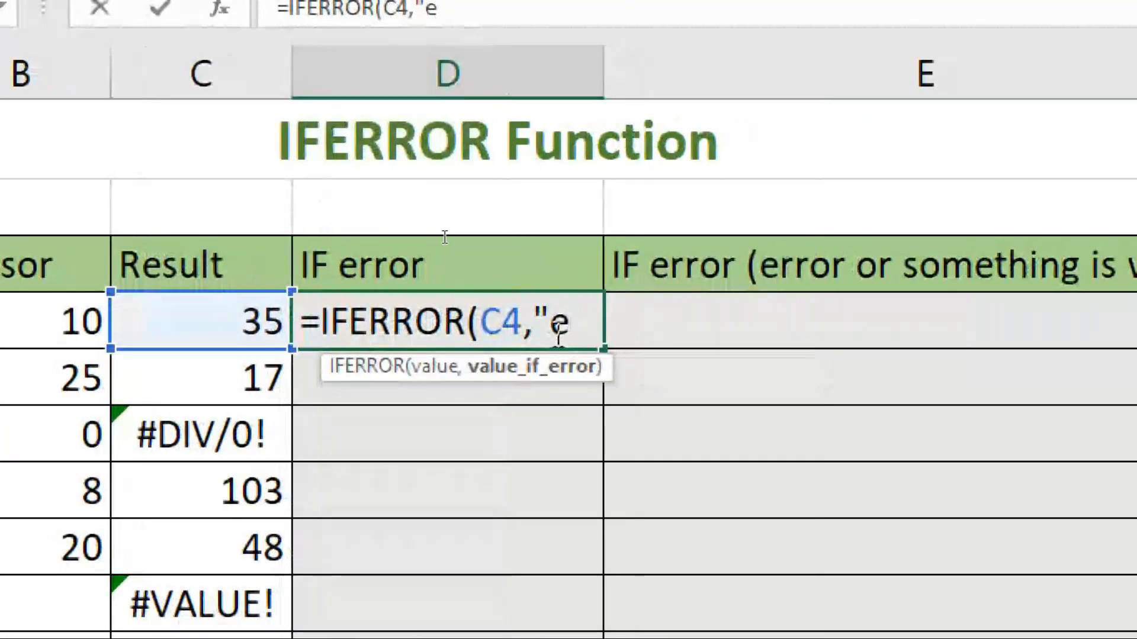
{"action": "type", "text": "rrob"}
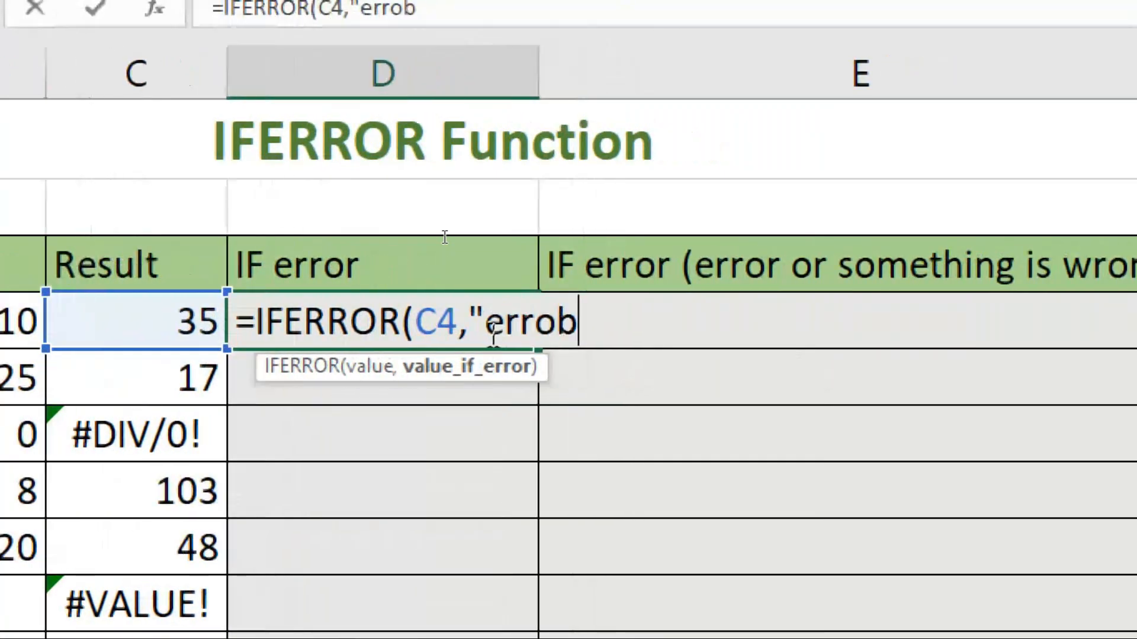
{"action": "key", "text": "BackSpace"}
{"action": "type", "text": "r"}
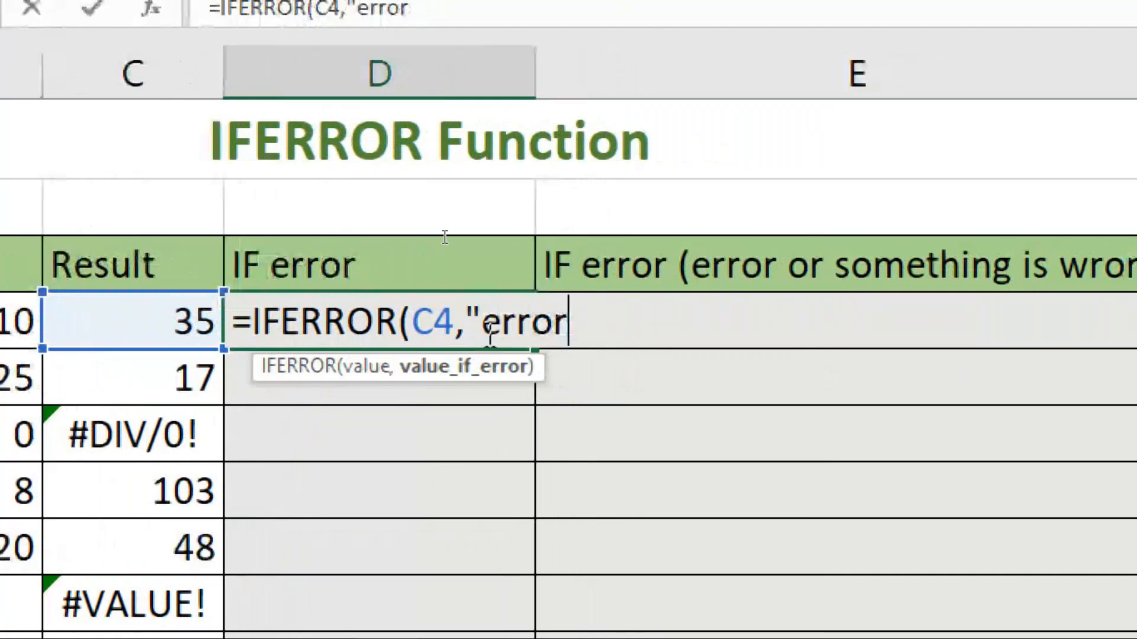
{"action": "type", "text": "\""}
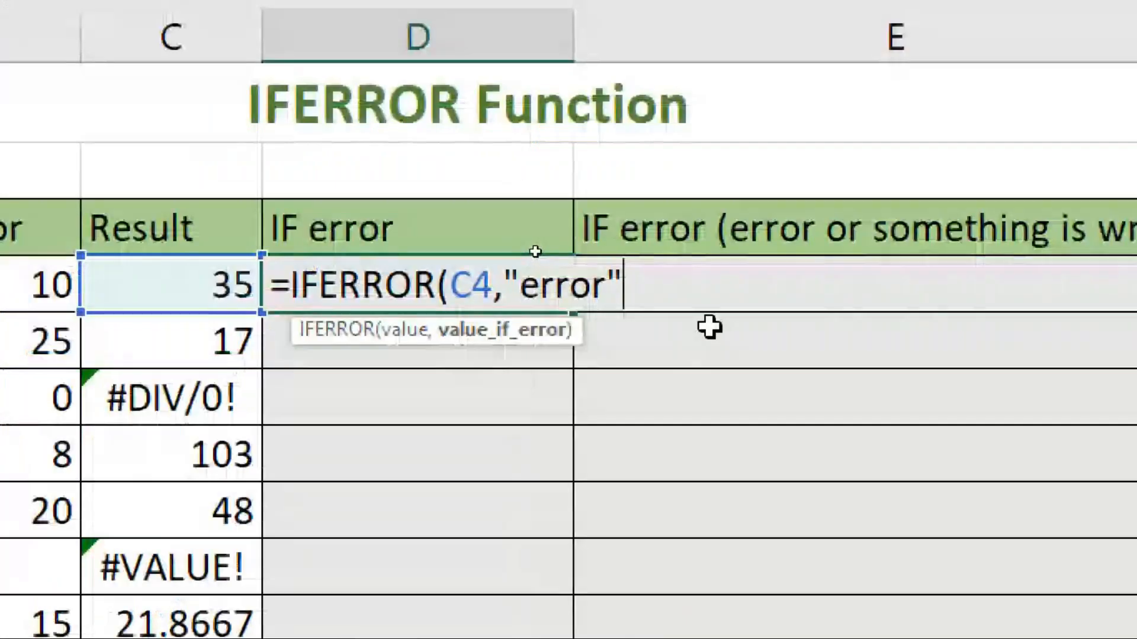
{"action": "type", "text": ")"}
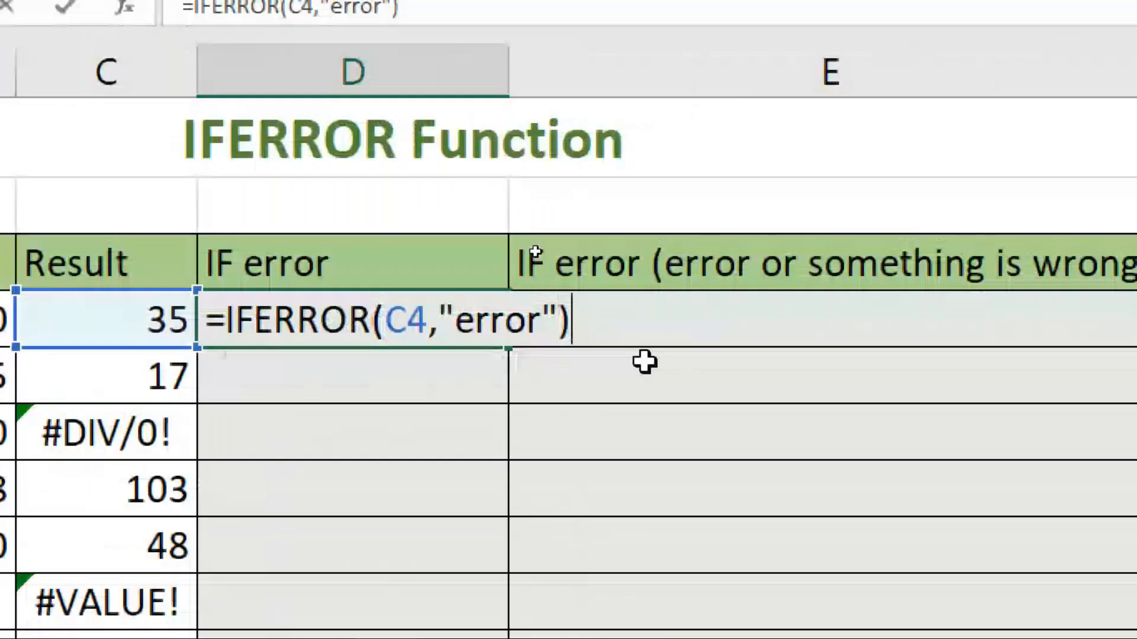
{"action": "key", "text": "Return"}
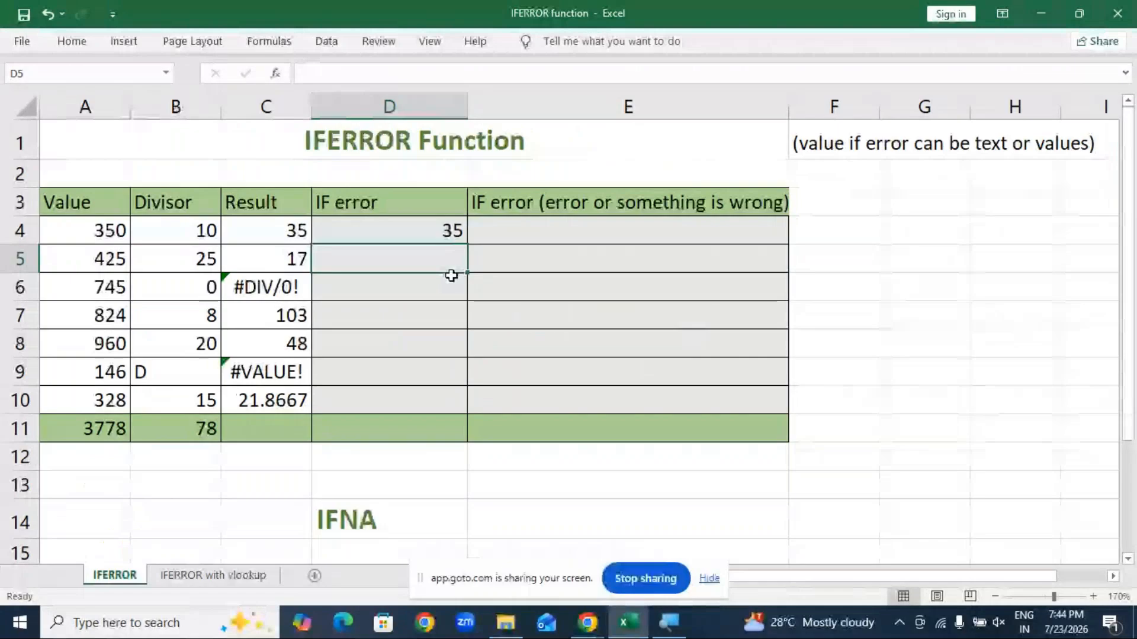
Step: Enter =IFERROR(C5,"error") in D5 and fill it down to D10
{"action": "type", "text": "="}
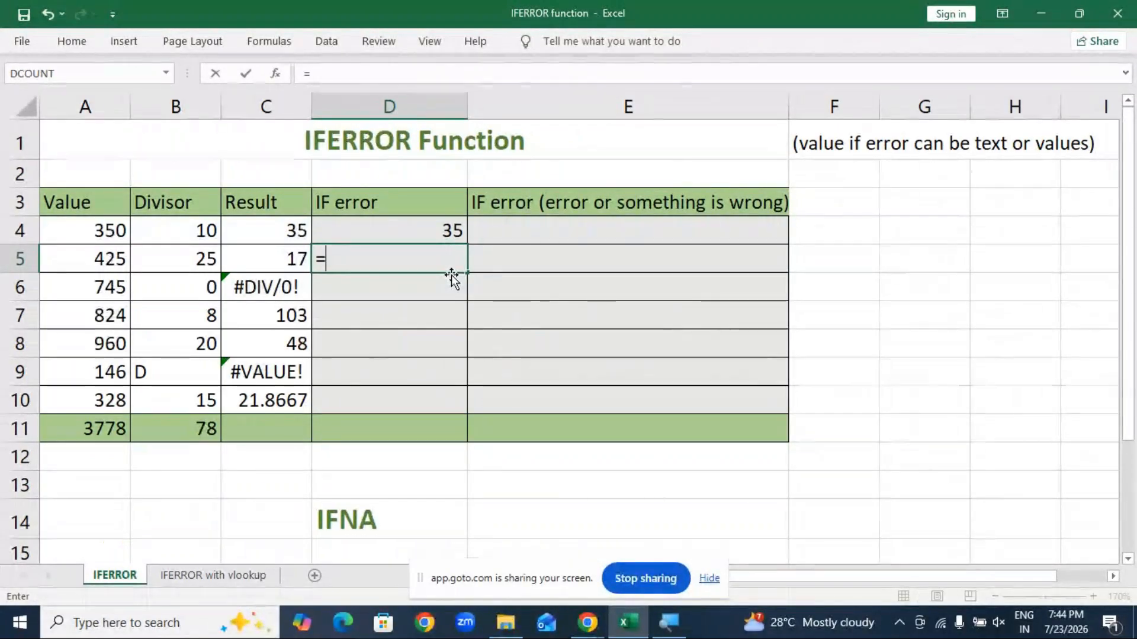
{"action": "type", "text": "ifer"}
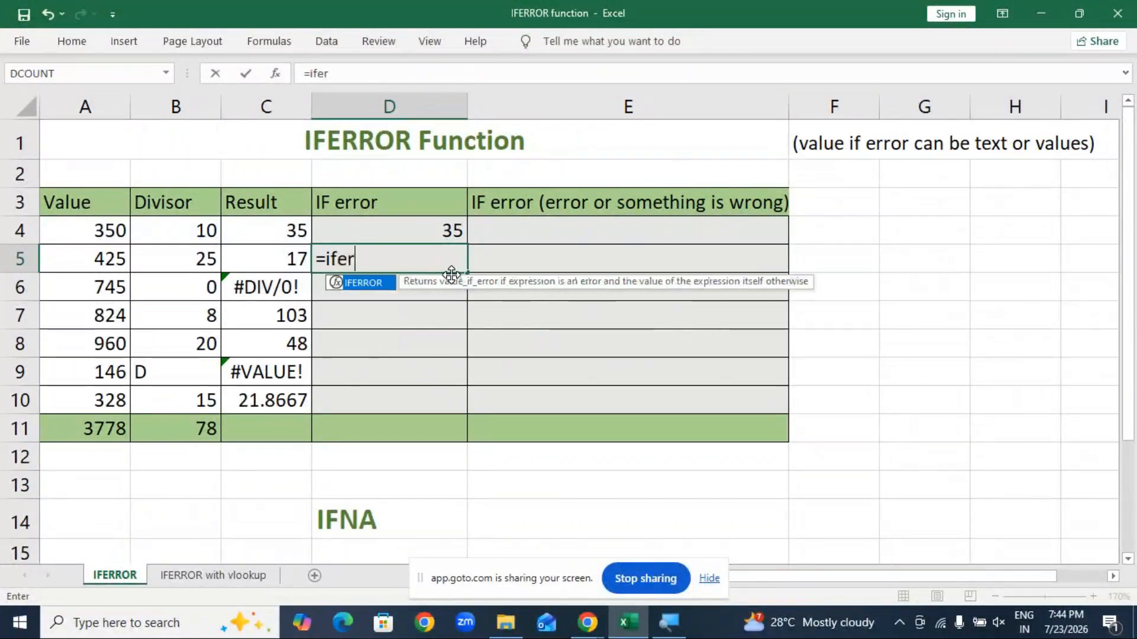
{"action": "key", "text": "Tab"}
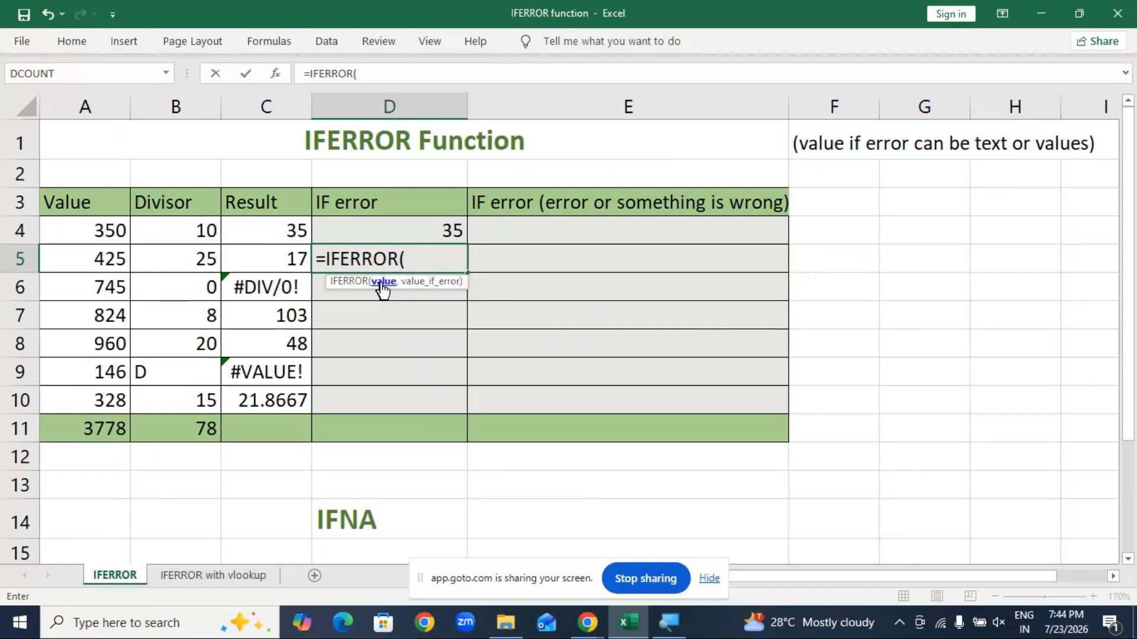
{"action": "left_click", "coordinate": [296, 258]}
{"action": "type", "text": ","}
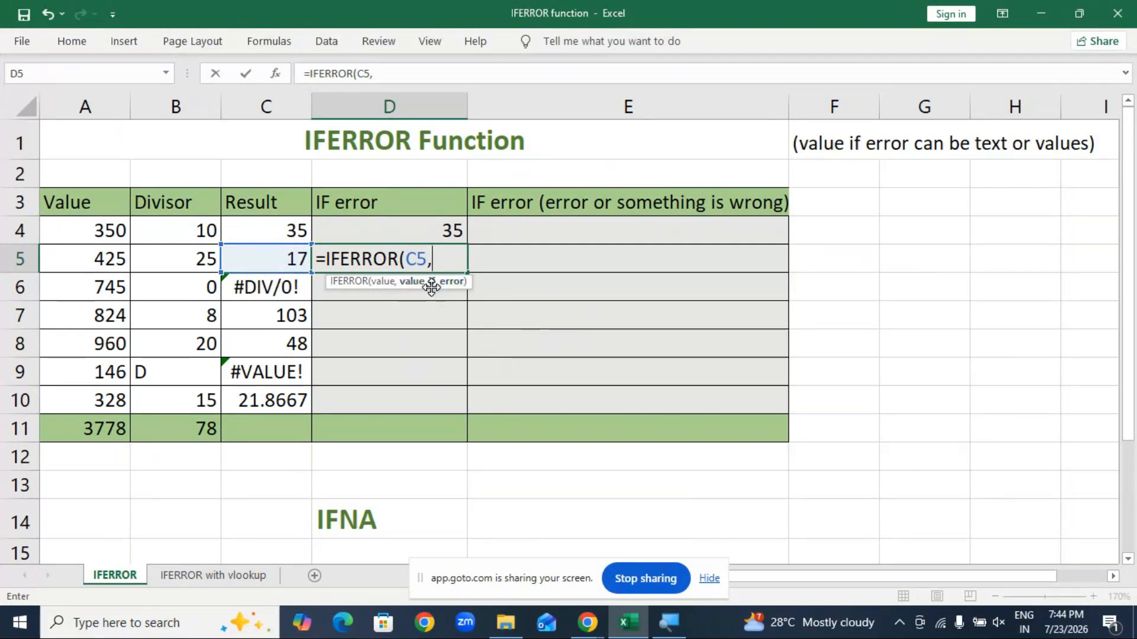
{"action": "type", "text": "\"error\")"}
{"action": "key", "text": "Return"}
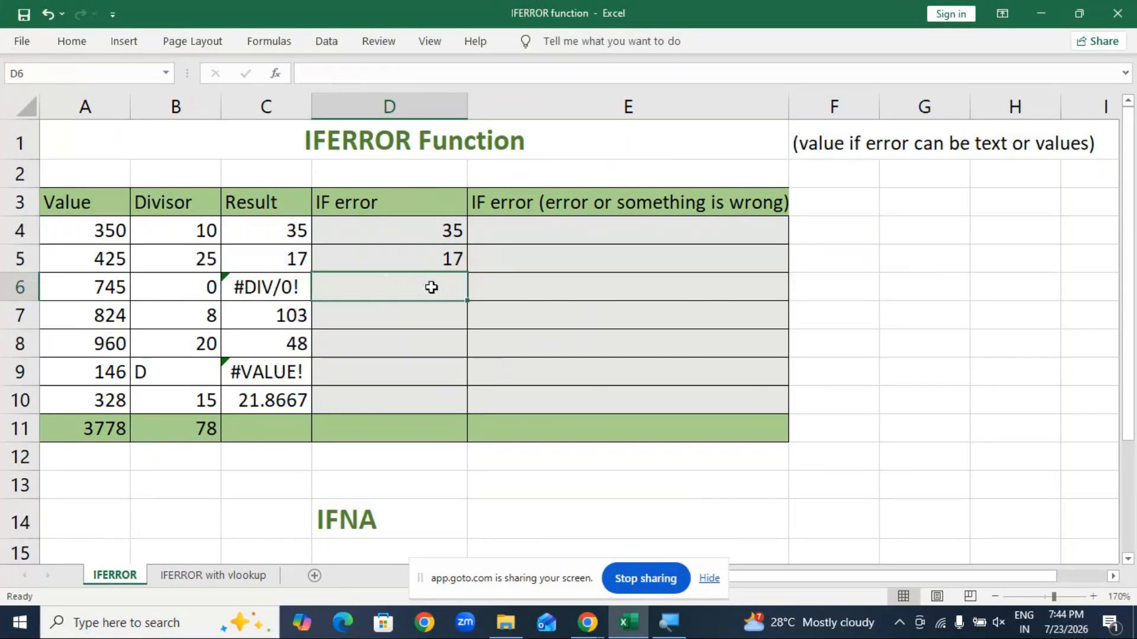
{"action": "left_click", "coordinate": [436, 270]}
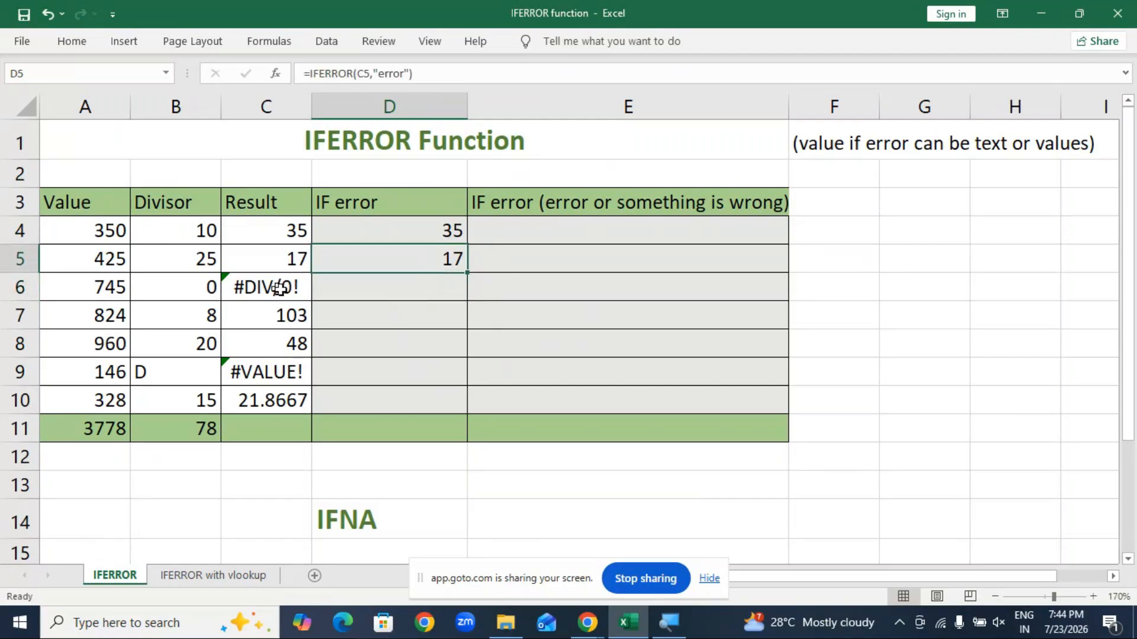
{"action": "left_click_drag", "start_coordinate": [467, 272], "coordinate": [438, 299]}
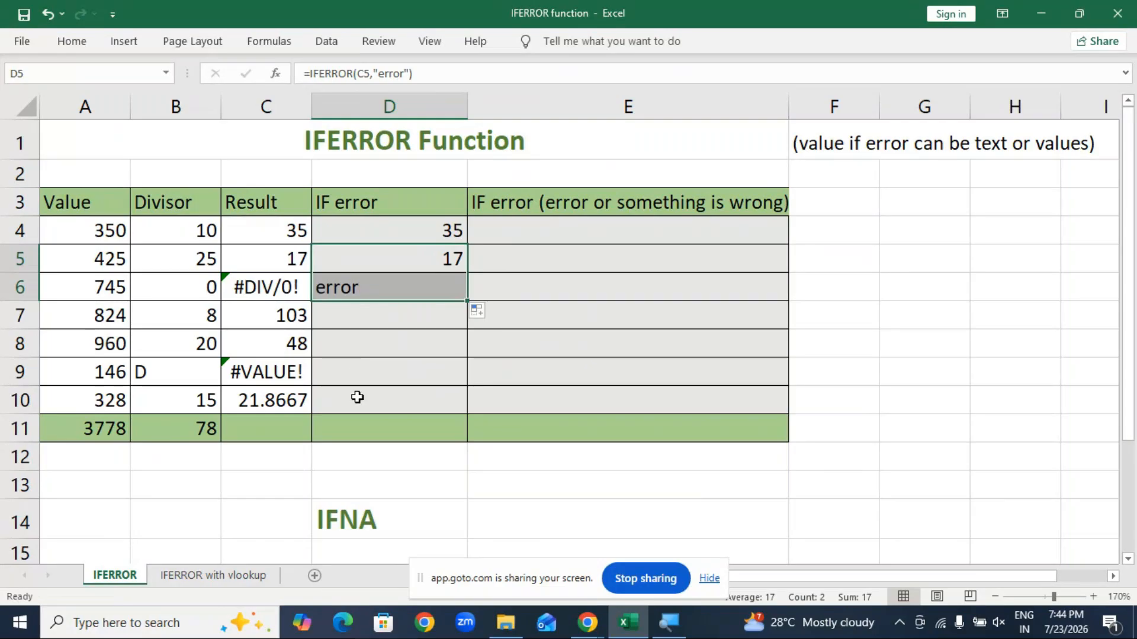
{"action": "left_click_drag", "start_coordinate": [467, 308], "coordinate": [462, 412]}
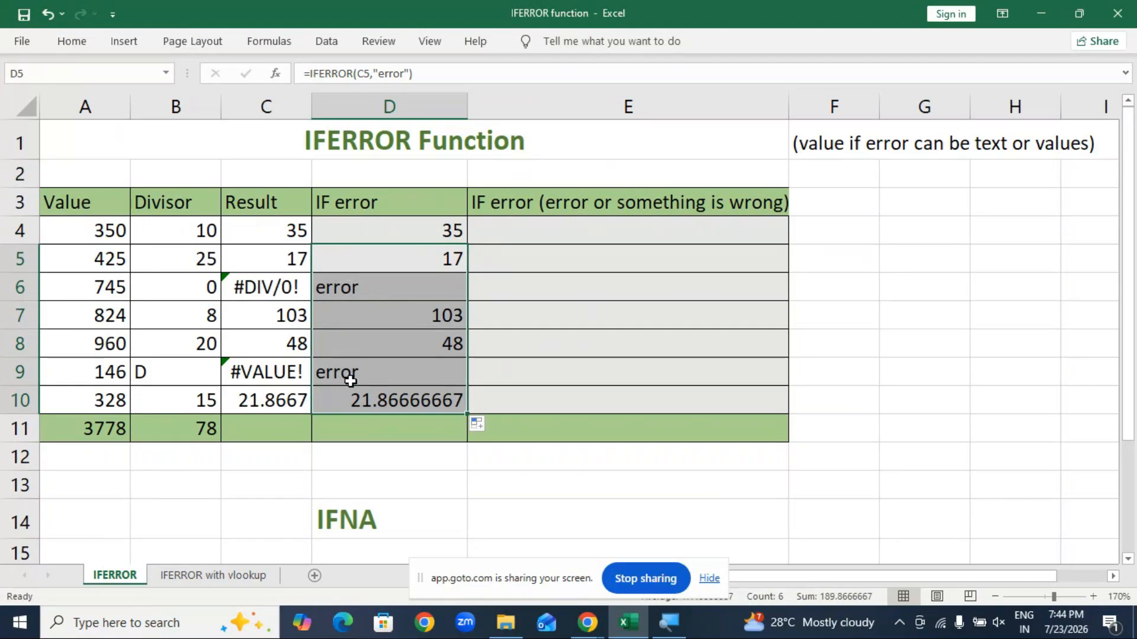
{"action": "left_click", "coordinate": [595, 233]}
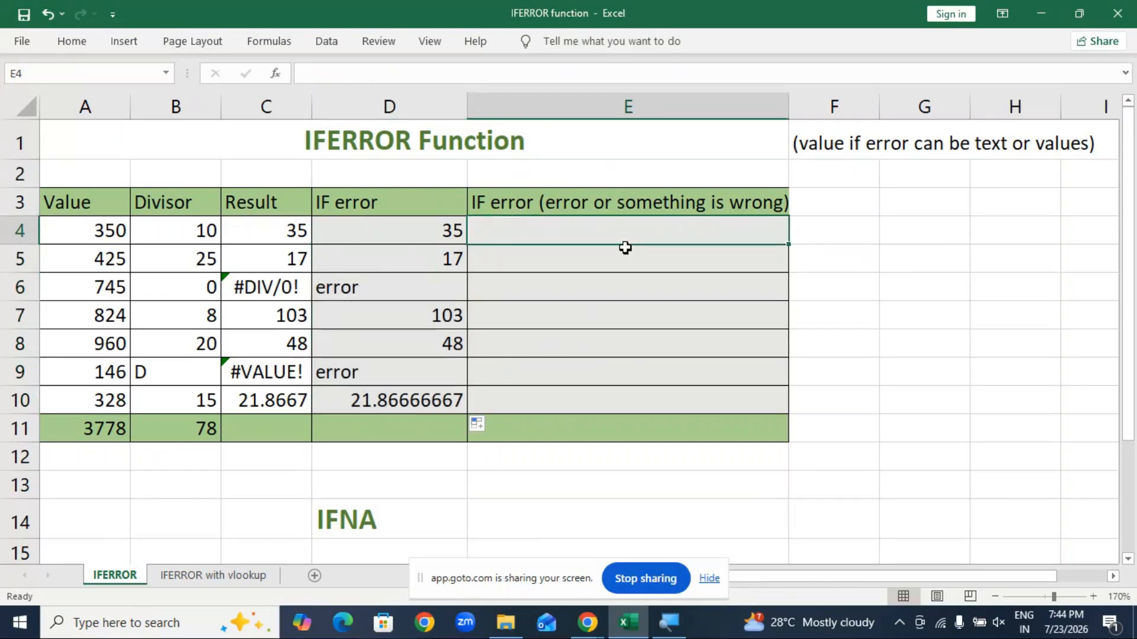
Step: Enter =IFERROR(C4,"there no value") in E4
{"action": "left_click_drag", "start_coordinate": [584, 359], "coordinate": [598, 349]}
{"action": "left_click", "coordinate": [927, 314]}
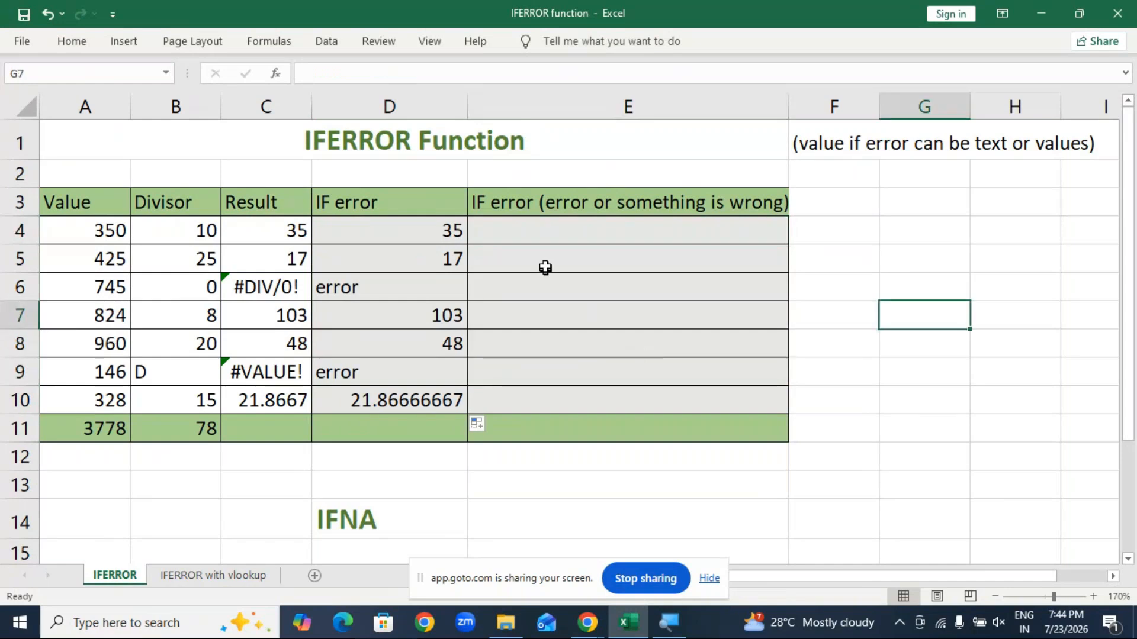
{"action": "left_click", "coordinate": [560, 238]}
{"action": "type", "text": "="}
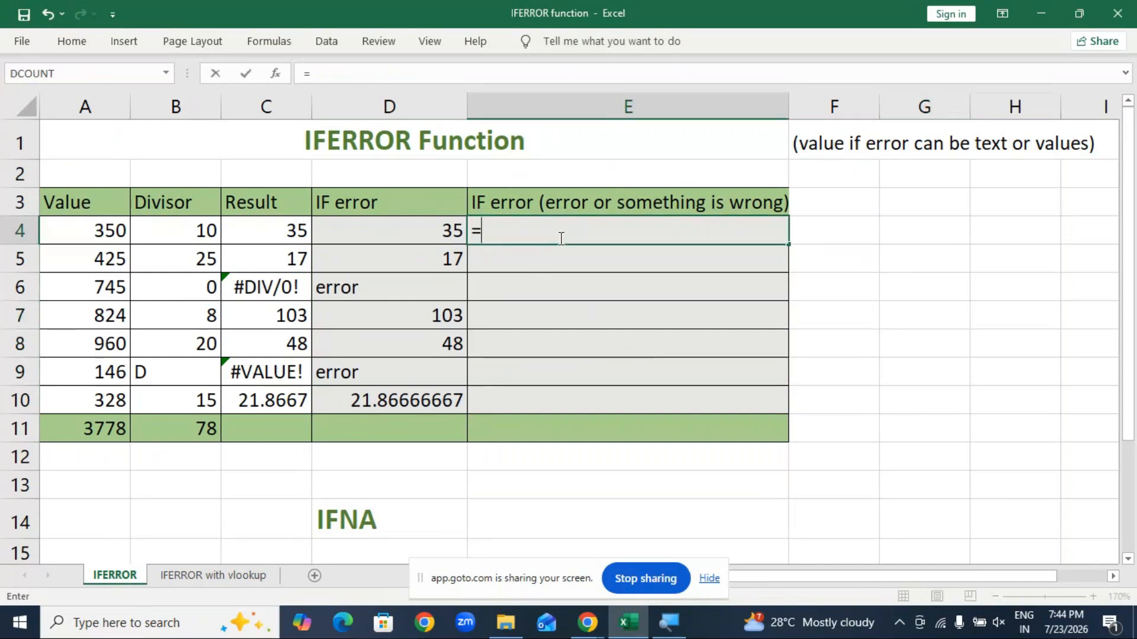
{"action": "type", "text": "iferro"}
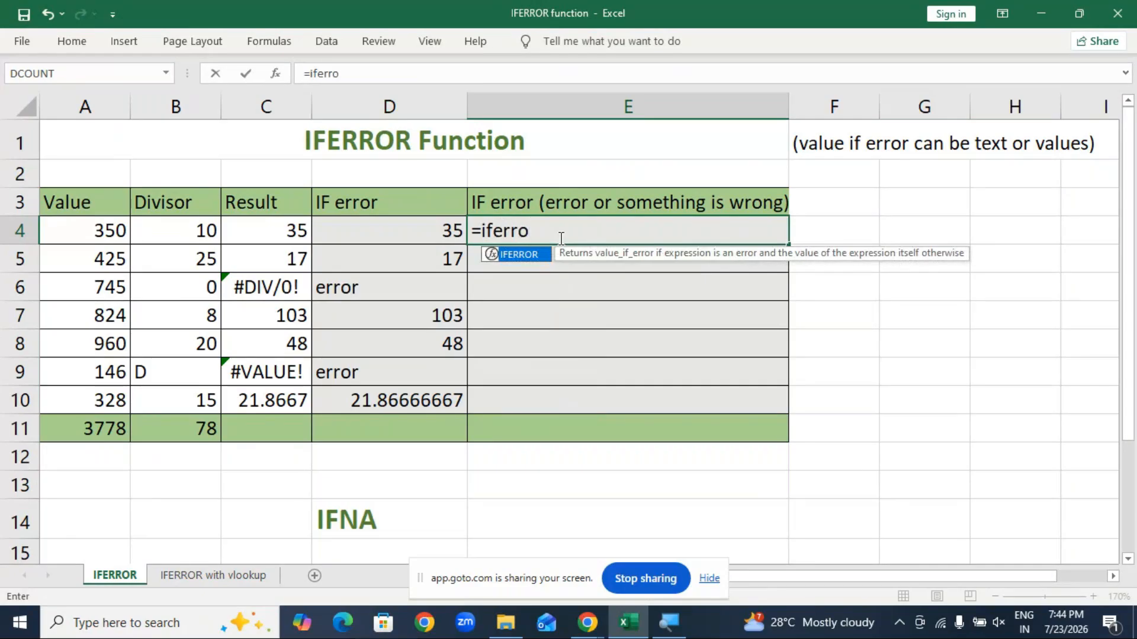
{"action": "key", "text": "Tab"}
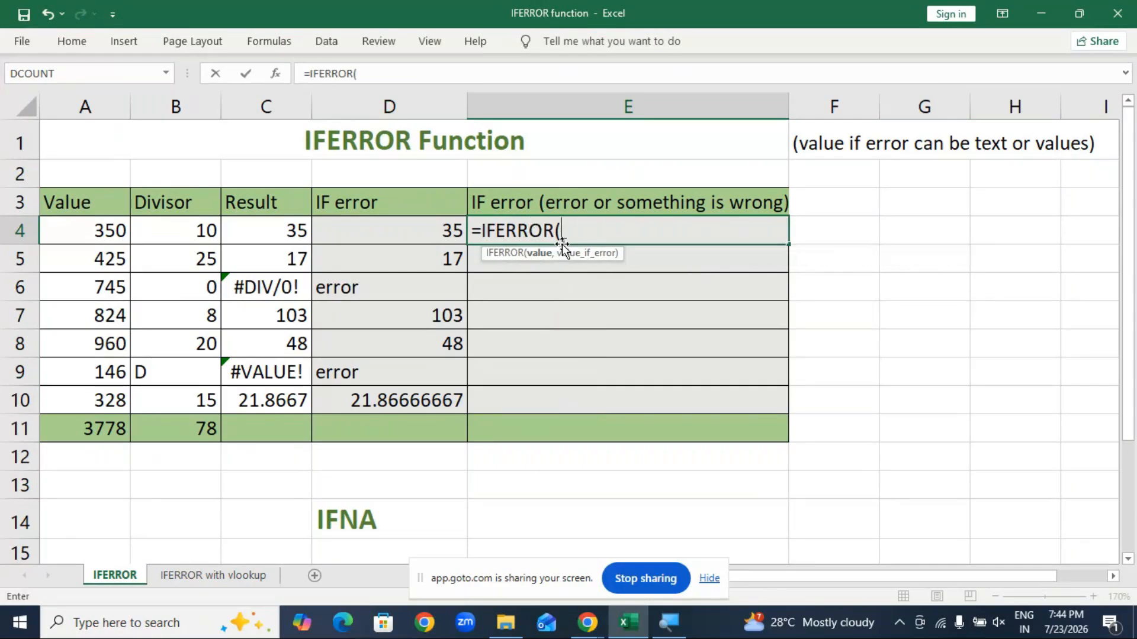
{"action": "left_click", "coordinate": [287, 227]}
{"action": "type", "text": ",\"there no value"}
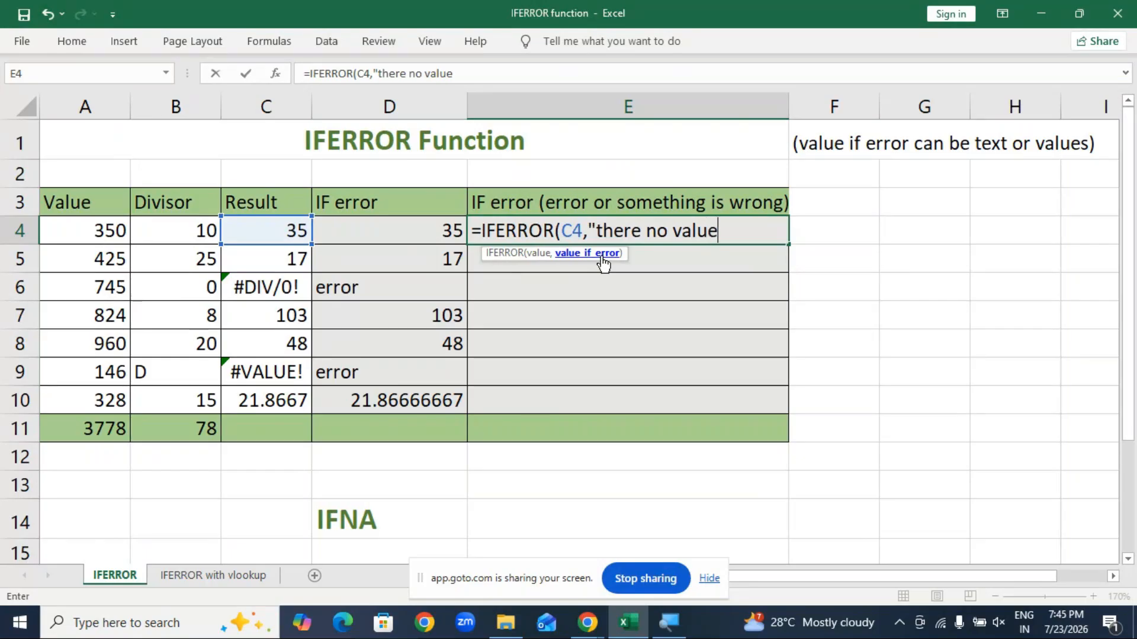
{"action": "type", "text": "\")"}
{"action": "key", "text": "Return"}
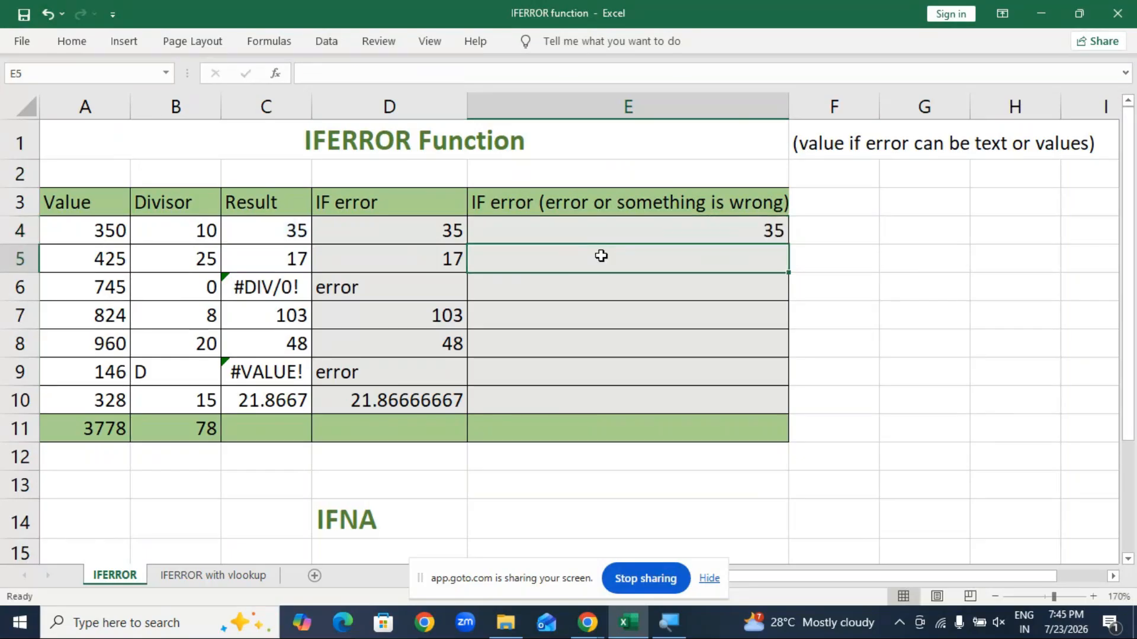
Step: Fill E4's formula down through E10 so both error rows show 'there no value'
{"action": "left_click", "coordinate": [681, 230]}
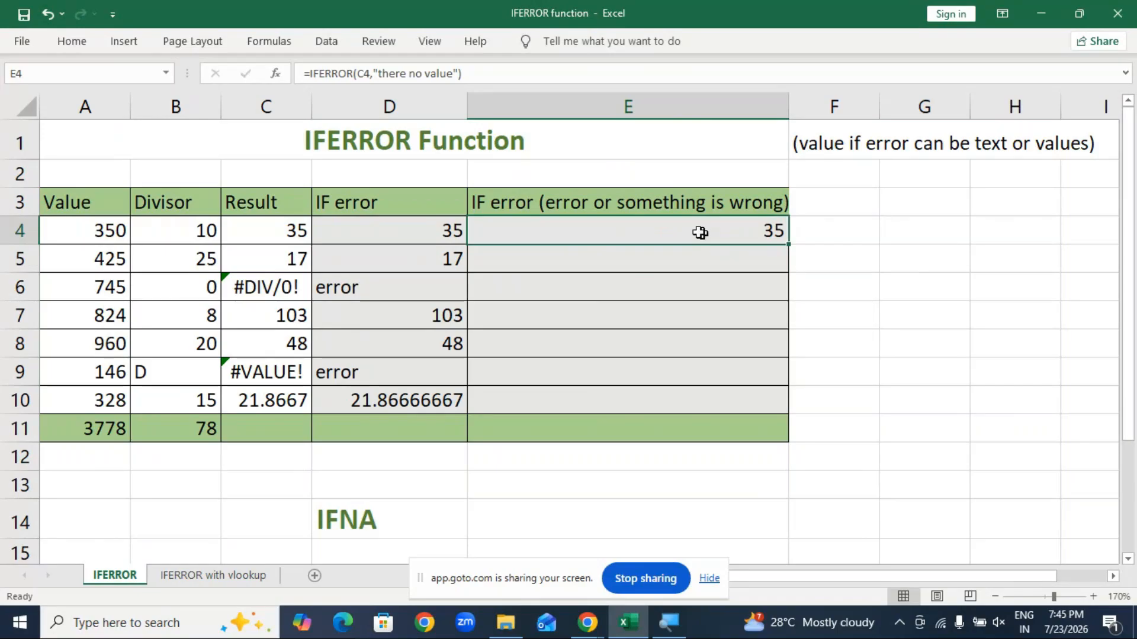
{"action": "double_click", "coordinate": [752, 238]}
{"action": "left_click", "coordinate": [860, 277]}
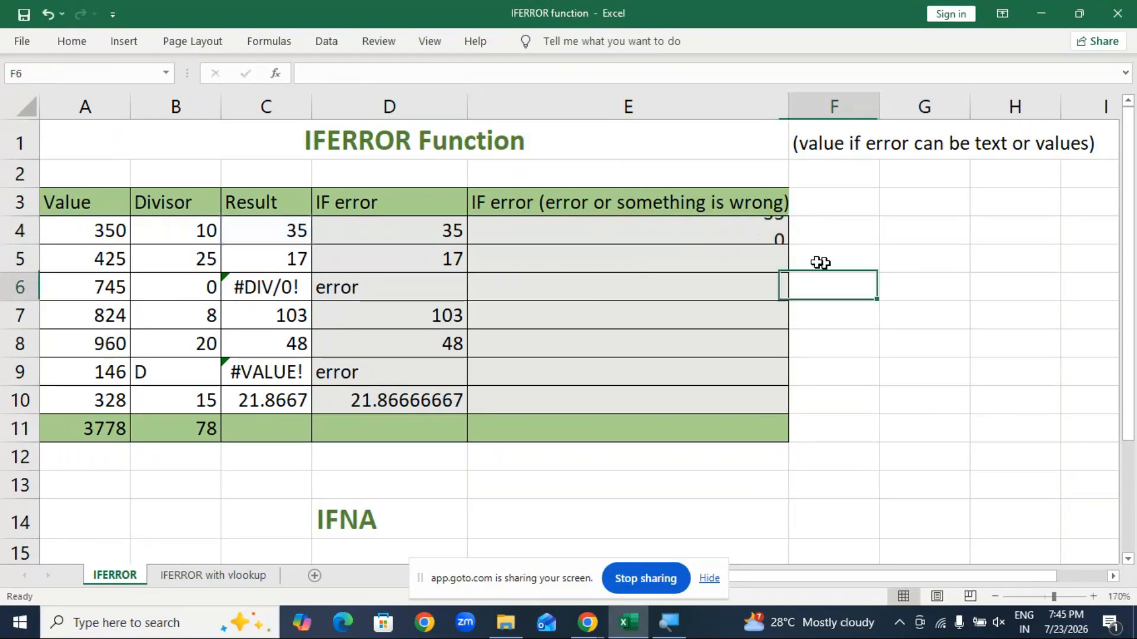
{"action": "left_click", "coordinate": [751, 230]}
{"action": "left_click_drag", "start_coordinate": [791, 244], "coordinate": [775, 410]}
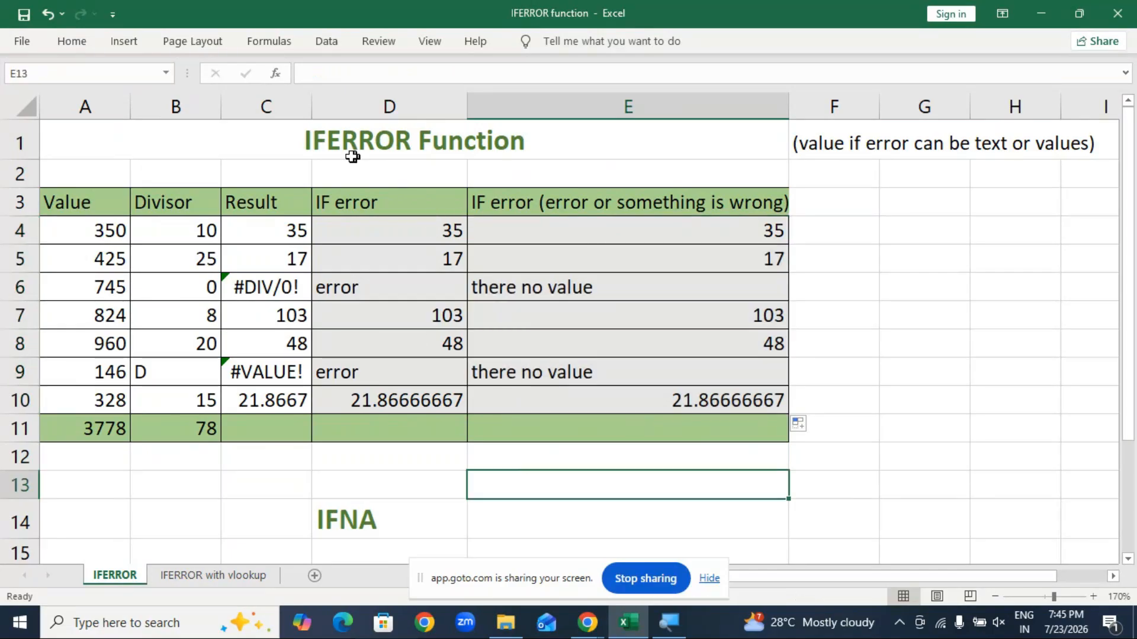
{"action": "left_click", "coordinate": [235, 579]}
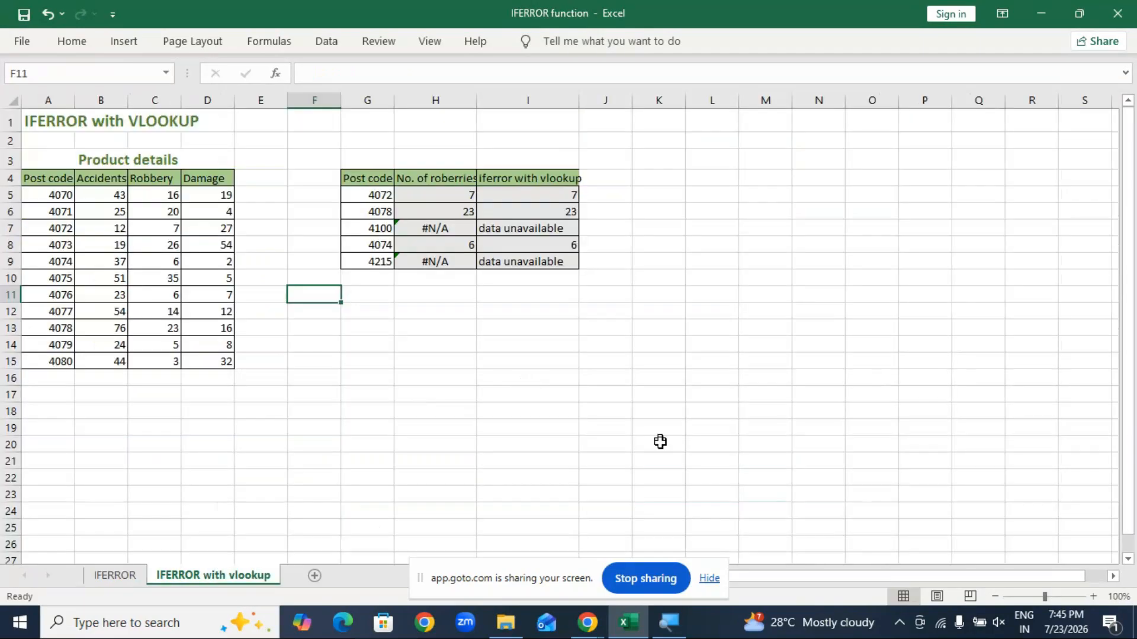
{"action": "left_click", "coordinate": [1093, 596]}
{"action": "left_click", "coordinate": [1093, 596]}
{"action": "left_click", "coordinate": [1093, 596]}
{"action": "left_click", "coordinate": [1093, 596]}
{"action": "left_click", "coordinate": [1093, 596]}
{"action": "left_click", "coordinate": [1093, 596]}
{"action": "left_click", "coordinate": [1093, 596]}
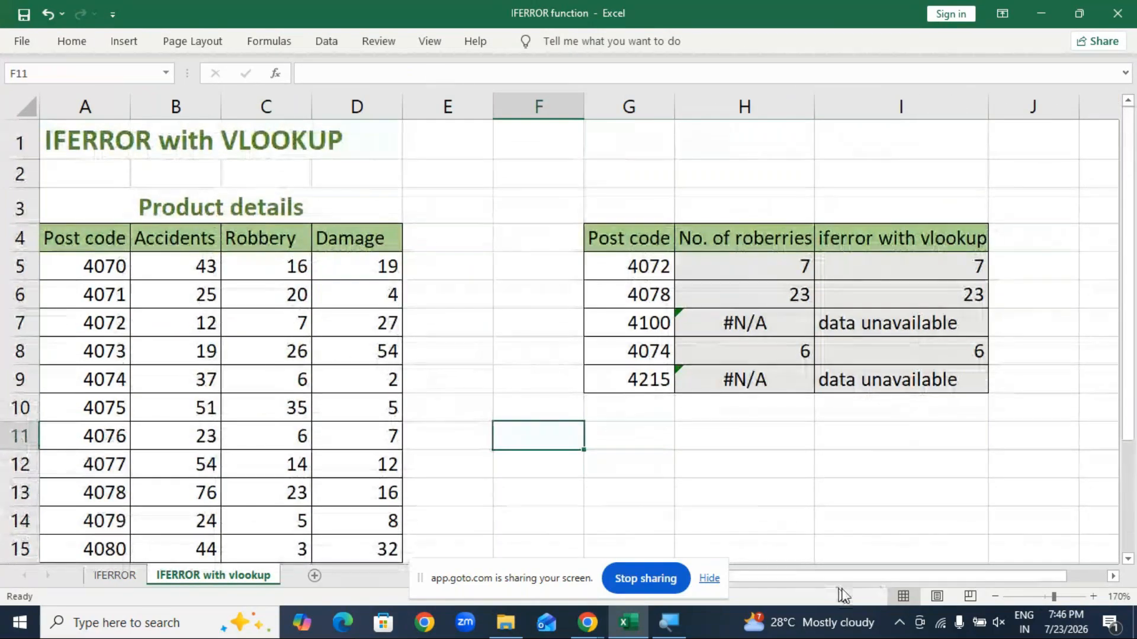
{"action": "left_click", "coordinate": [711, 580]}
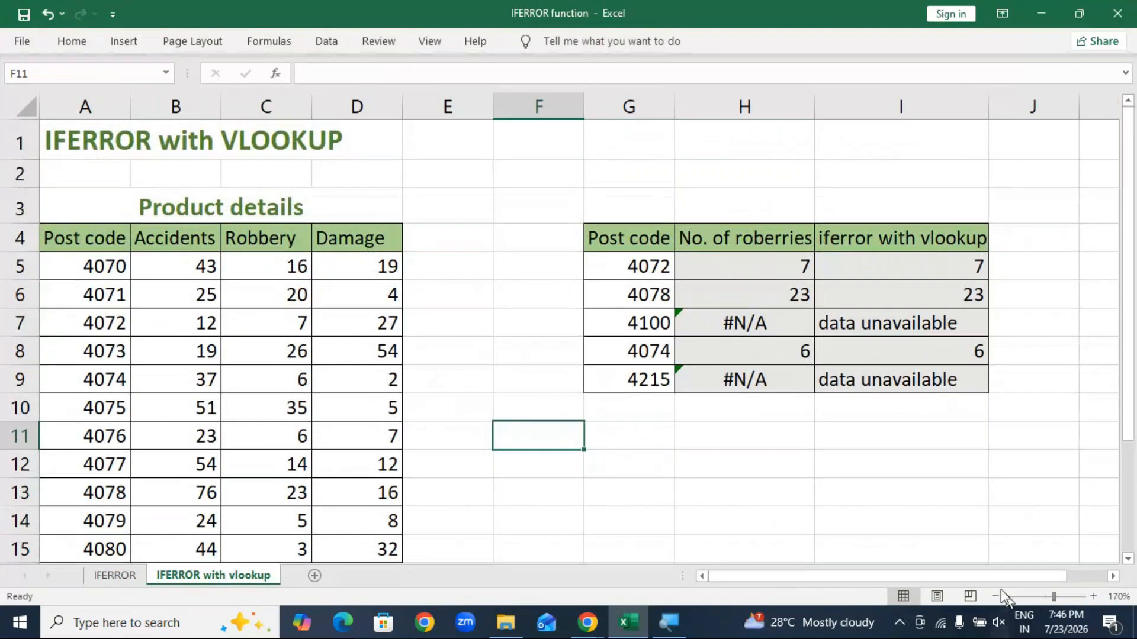
{"action": "left_click_drag", "start_coordinate": [723, 261], "coordinate": [900, 370]}
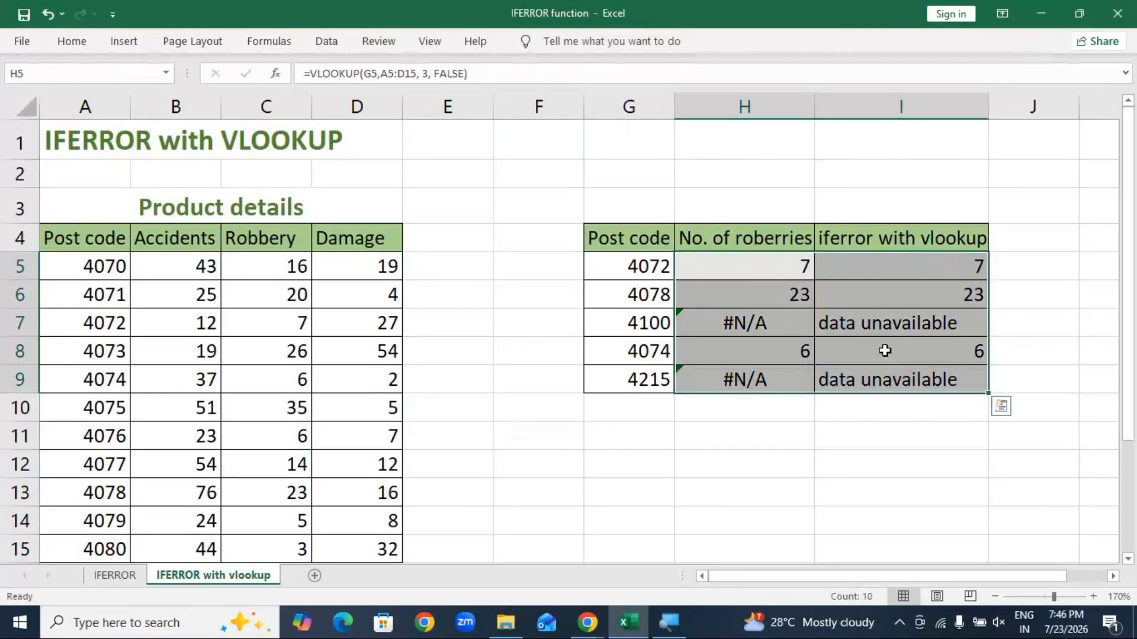
{"action": "key", "text": "Delete"}
{"action": "left_click", "coordinate": [881, 429]}
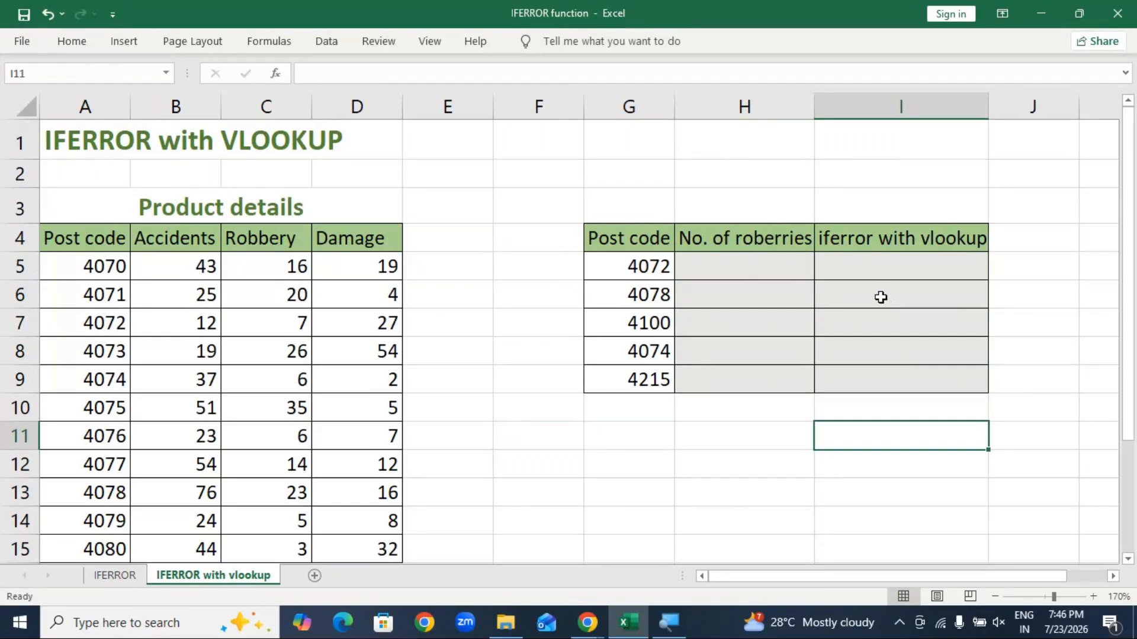
{"action": "key", "text": "ctrl+z"}
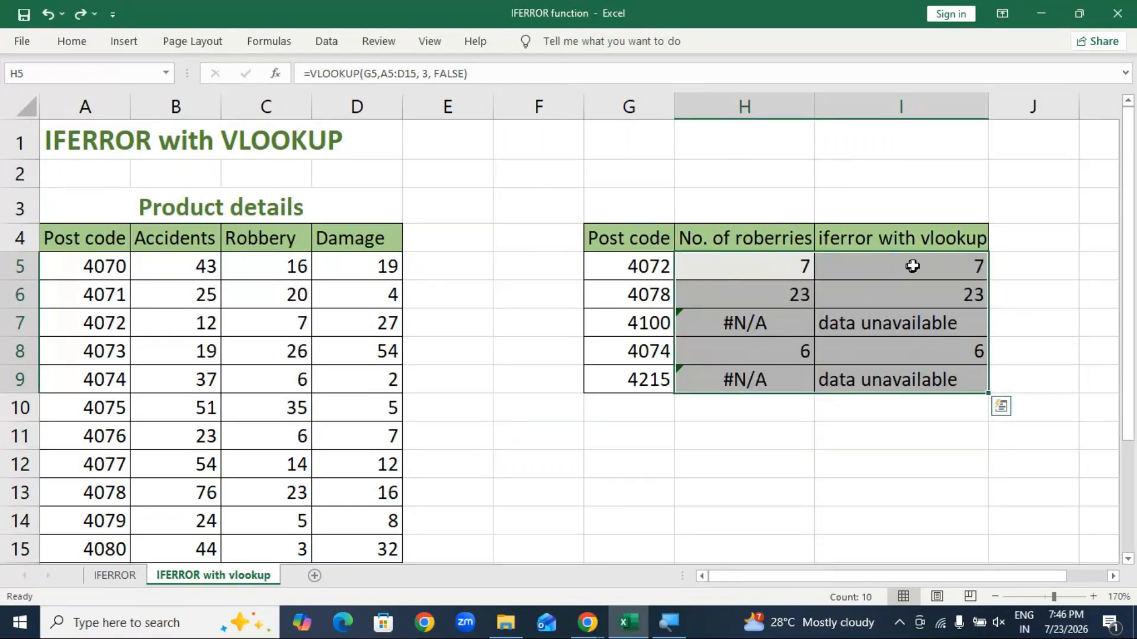
{"action": "left_click", "coordinate": [913, 267]}
{"action": "left_click", "coordinate": [811, 454]}
{"action": "left_click_drag", "start_coordinate": [756, 268], "coordinate": [896, 383]}
{"action": "key", "text": "Delete"}
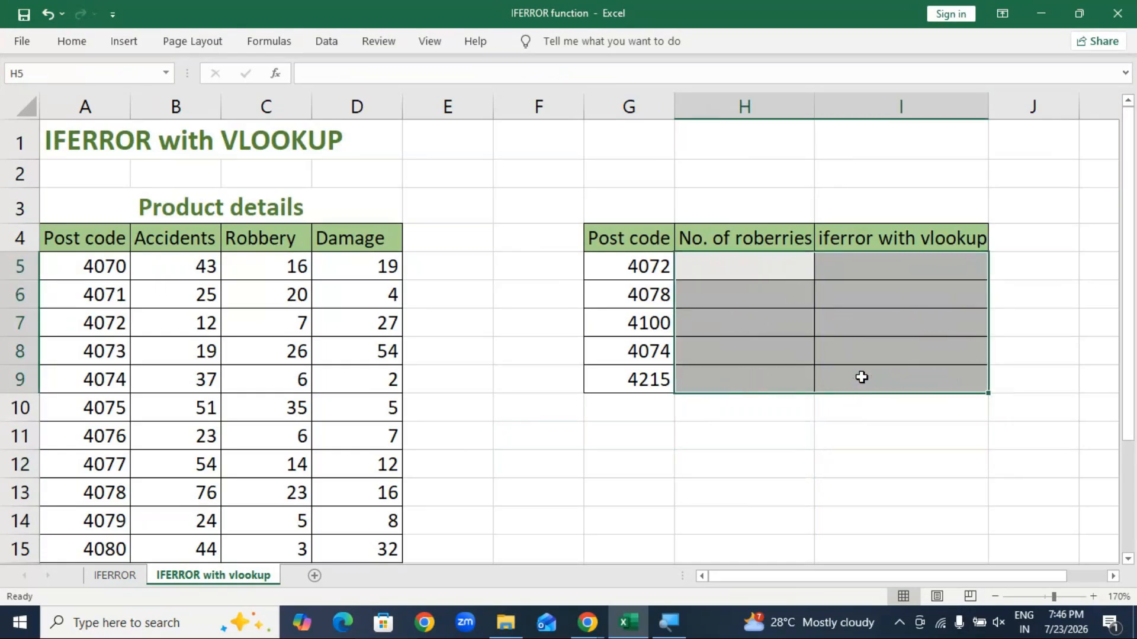
{"action": "left_click", "coordinate": [807, 460]}
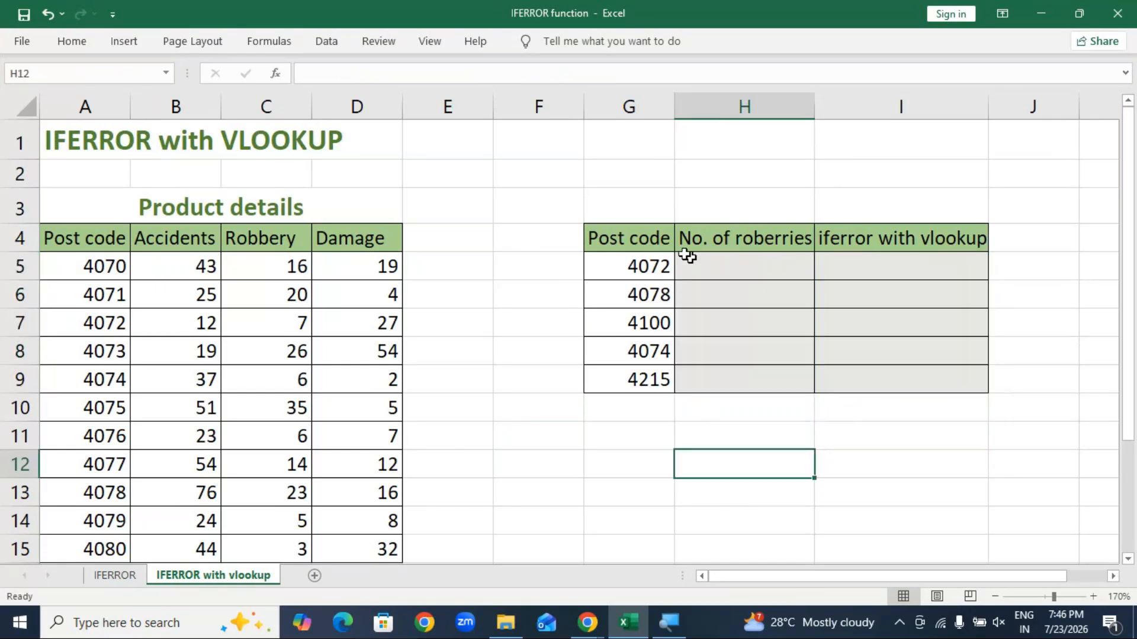
{"action": "left_click_drag", "start_coordinate": [85, 267], "coordinate": [90, 548]}
{"action": "left_click_drag", "start_coordinate": [107, 253], "coordinate": [103, 539]}
{"action": "left_click", "coordinate": [90, 262]}
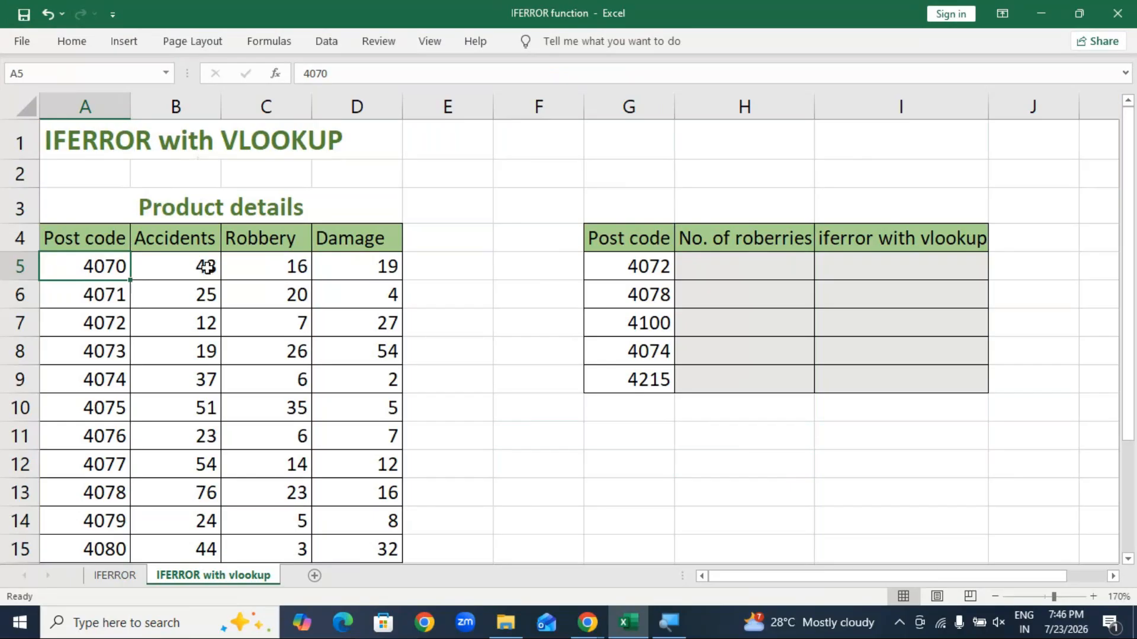
{"action": "left_click", "coordinate": [191, 208]}
{"action": "left_click_drag", "start_coordinate": [347, 73], "coordinate": [255, 74]}
{"action": "type", "text": "Inform"}
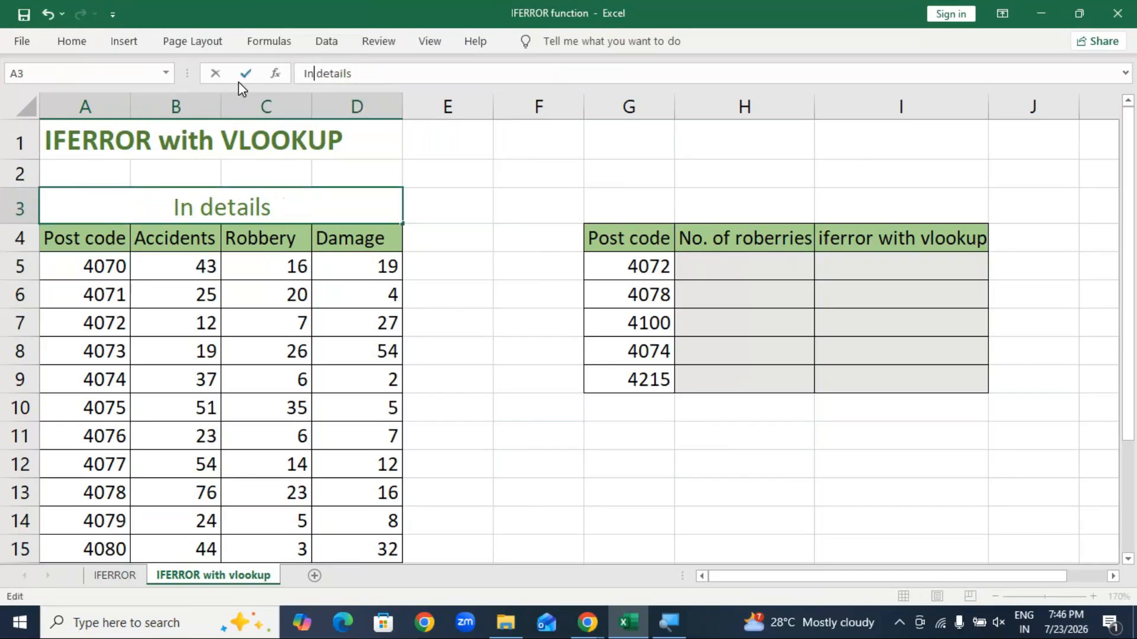
{"action": "type", "text": "ation"}
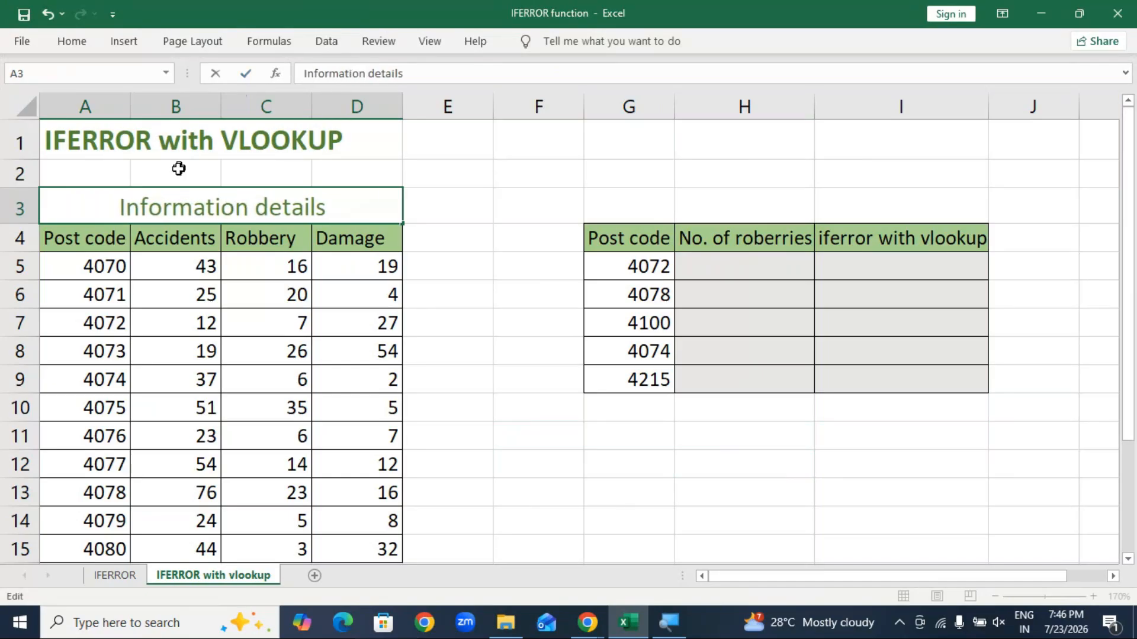
{"action": "left_click", "coordinate": [414, 73]}
{"action": "key", "text": "BackSpace"}
{"action": "key", "text": "BackSpace"}
{"action": "key", "text": "BackSpace"}
{"action": "key", "text": "BackSpace"}
{"action": "key", "text": "BackSpace"}
{"action": "key", "text": "BackSpace"}
{"action": "key", "text": "BackSpace"}
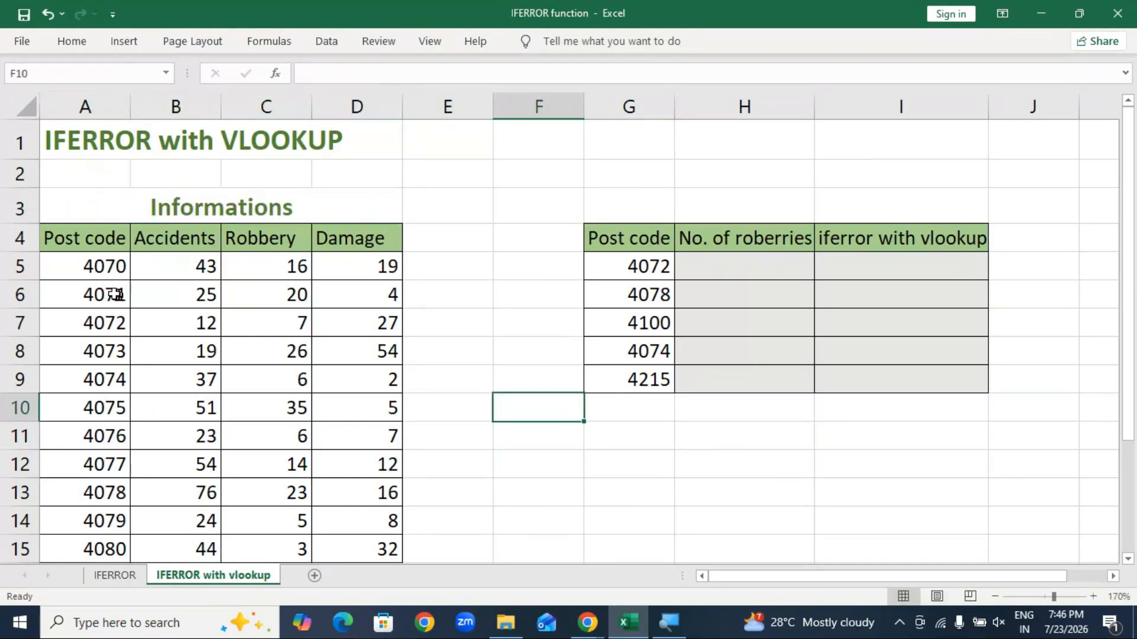
{"action": "left_click_drag", "start_coordinate": [108, 261], "coordinate": [86, 550]}
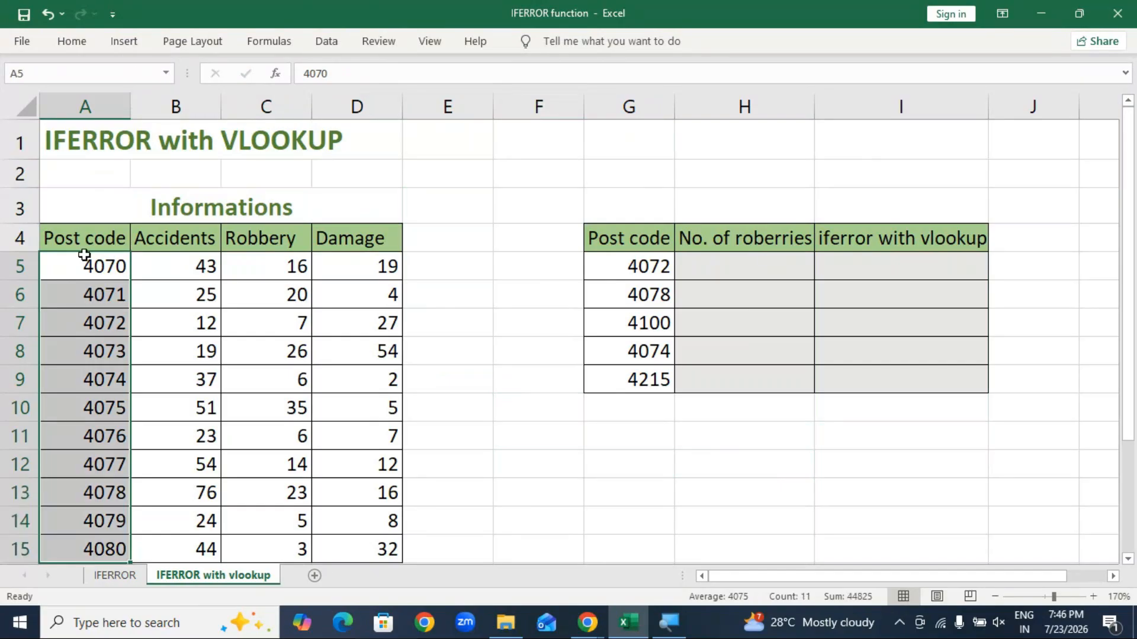
{"action": "left_click", "coordinate": [175, 265]}
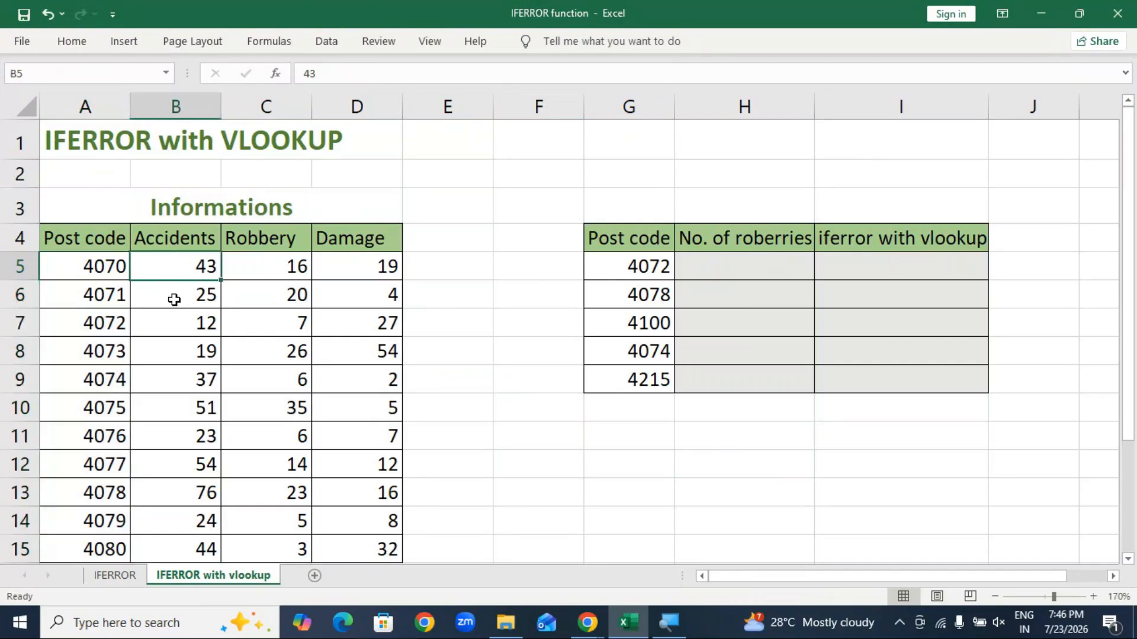
{"action": "left_click", "coordinate": [293, 271]}
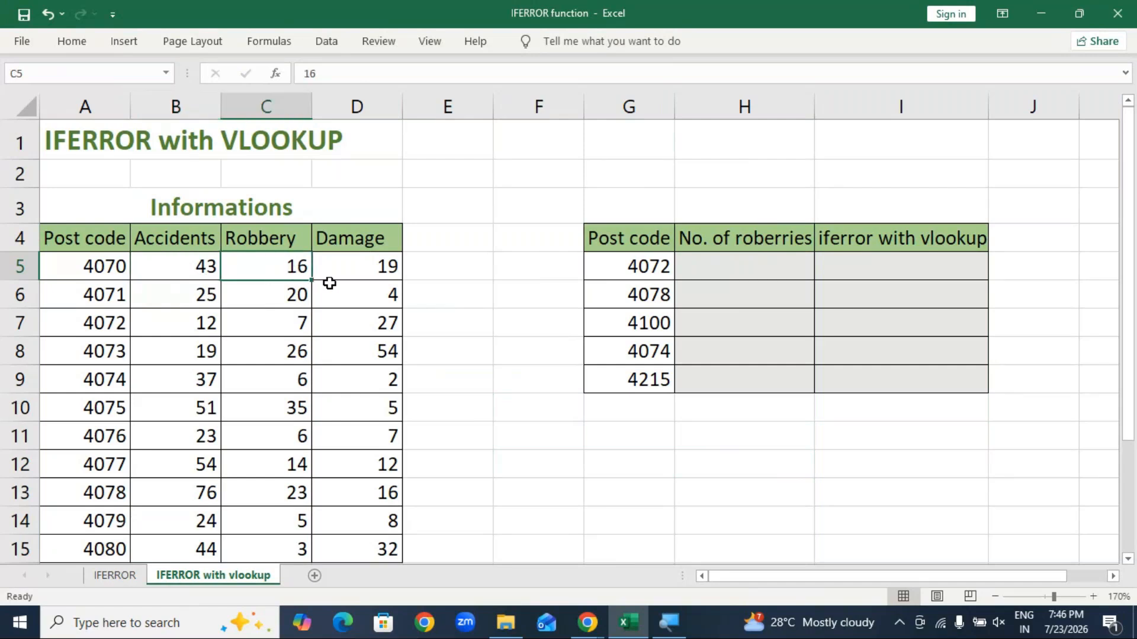
{"action": "left_click", "coordinate": [360, 269]}
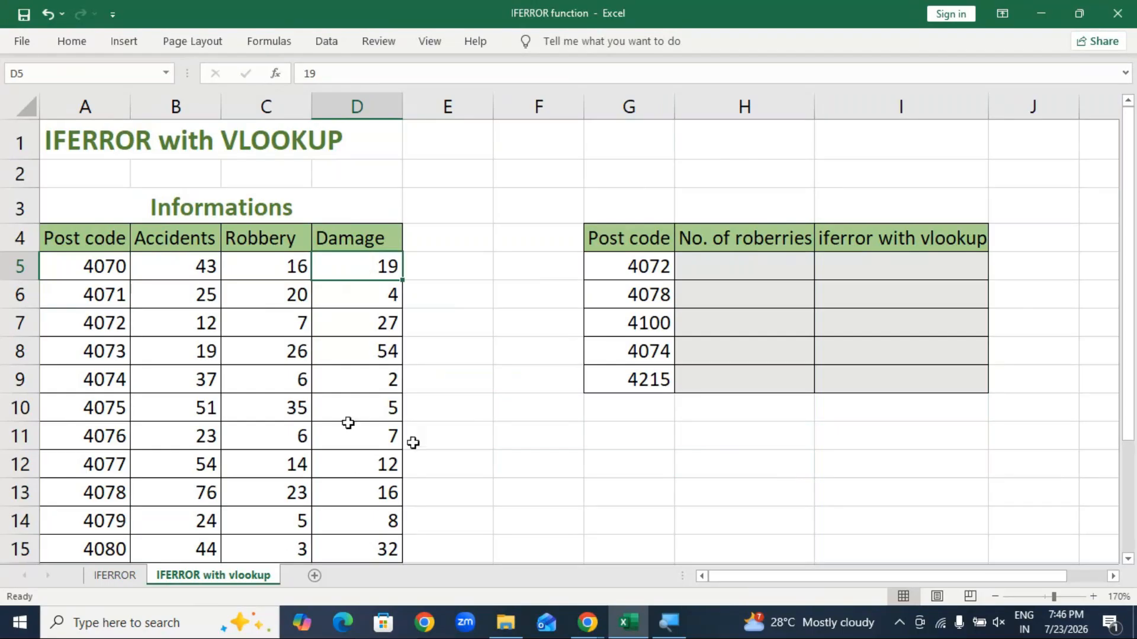
{"action": "left_click", "coordinate": [721, 495]}
{"action": "left_click_drag", "start_coordinate": [637, 264], "coordinate": [649, 382]}
{"action": "left_click", "coordinate": [660, 484]}
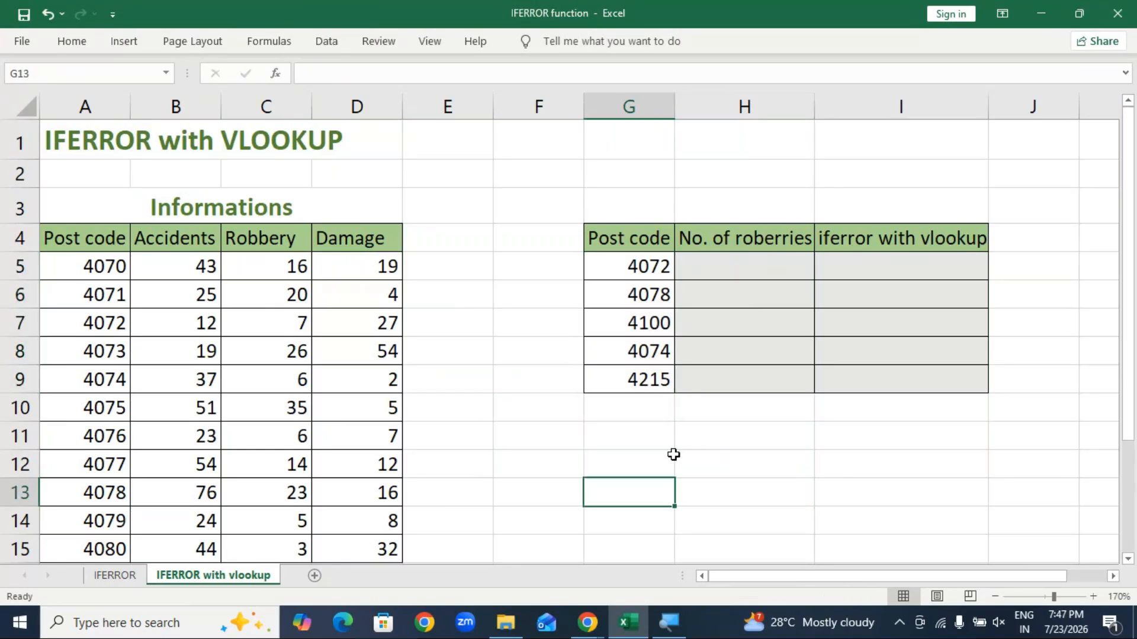
{"action": "left_click_drag", "start_coordinate": [637, 274], "coordinate": [642, 379]}
{"action": "left_click", "coordinate": [681, 488]}
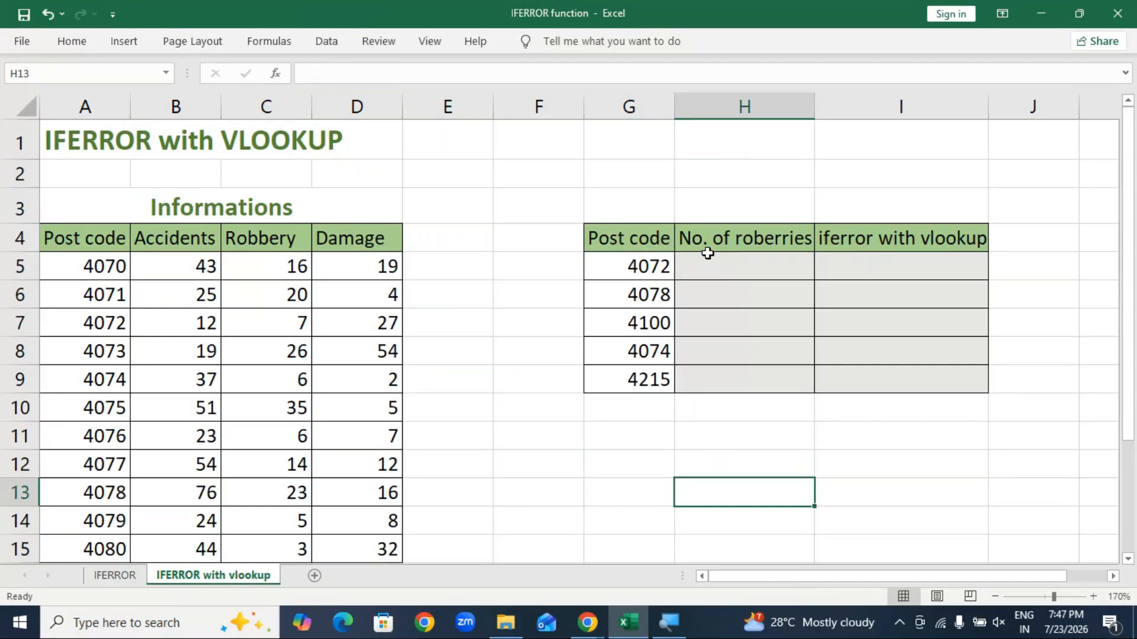
Step: Type =VLOOKUP(G5,A5:D15,3, into H5 to fetch post code 4072's robbery count
{"action": "left_click", "coordinate": [727, 268]}
{"action": "type", "text": "="}
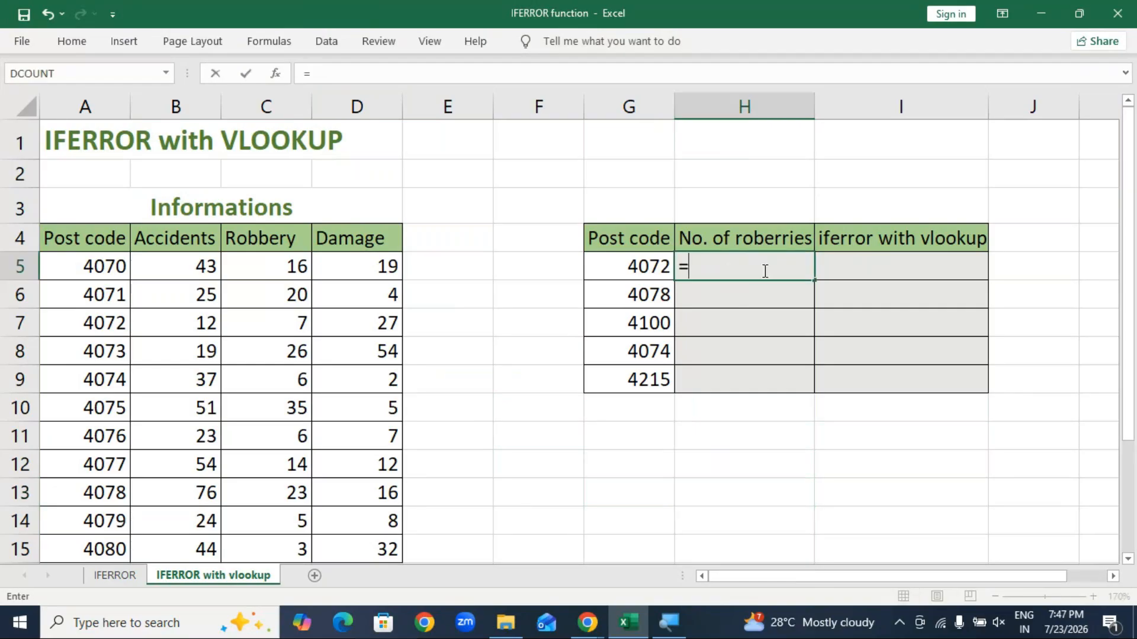
{"action": "type", "text": "vl"}
{"action": "key", "text": "Tab"}
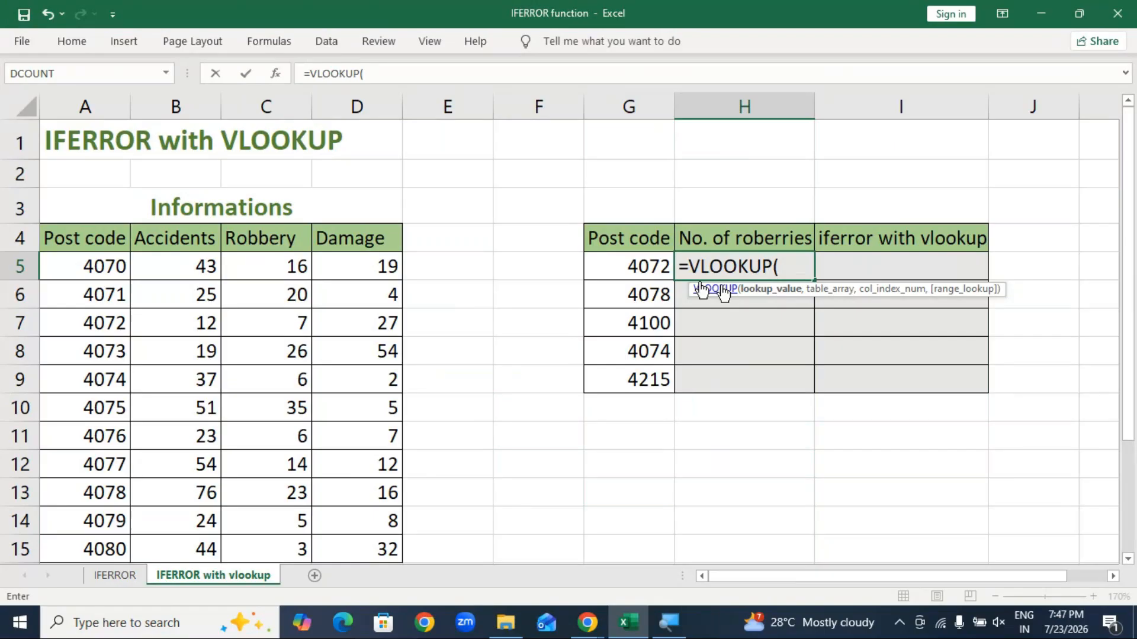
{"action": "key", "text": "Left"}
{"action": "type", "text": ","}
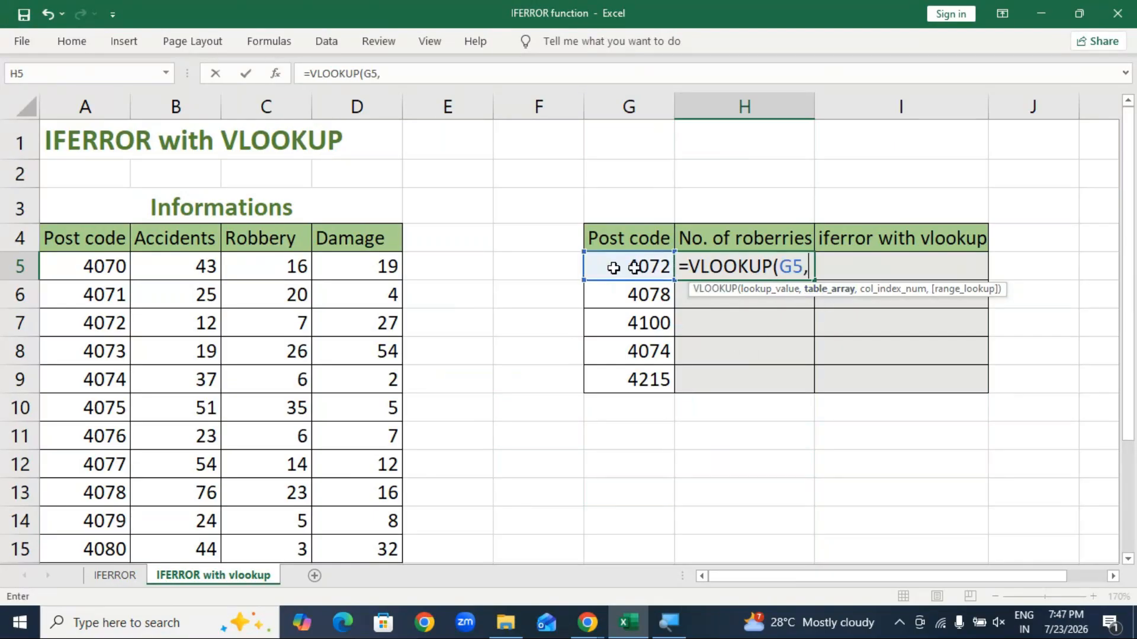
{"action": "left_click_drag", "start_coordinate": [103, 268], "coordinate": [535, 417]}
{"action": "scroll", "coordinate": [766, 315], "scroll_direction": "up", "scroll_amount": 2}
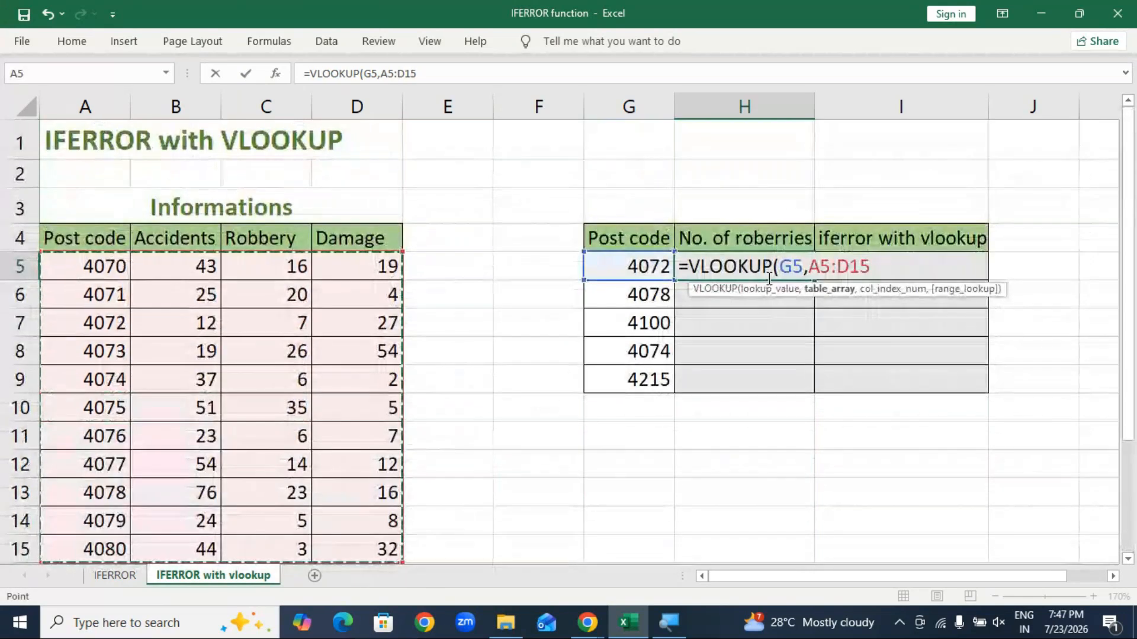
{"action": "type", "text": ","}
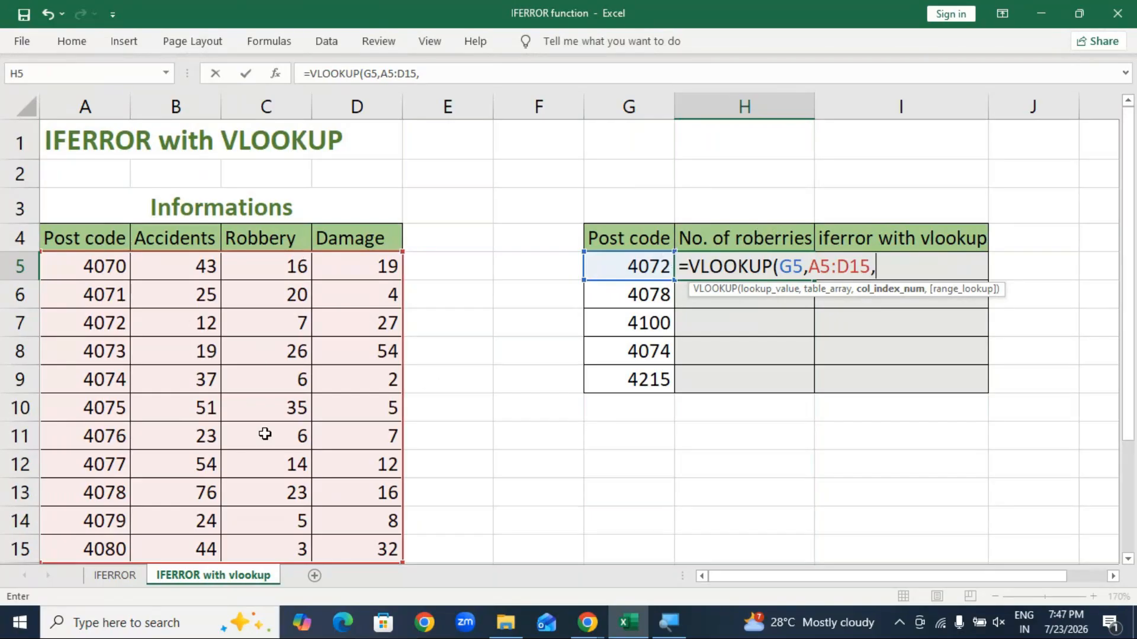
{"action": "type", "text": "3"}
{"action": "type", "text": ","}
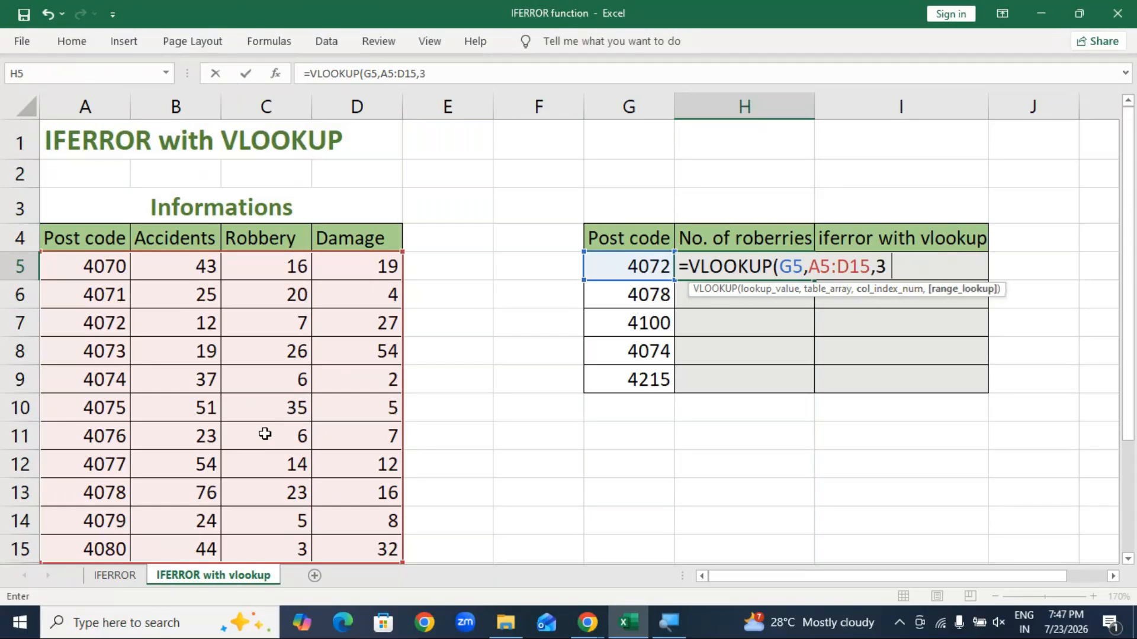
{"action": "type", "text": ","}
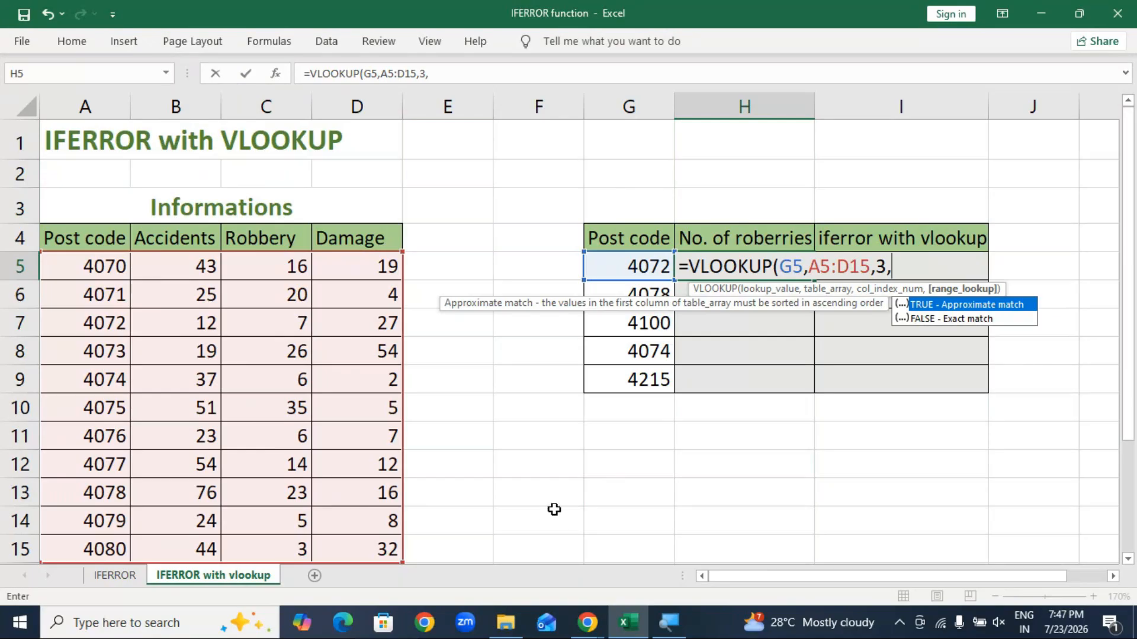
{"action": "left_click", "coordinate": [579, 631]}
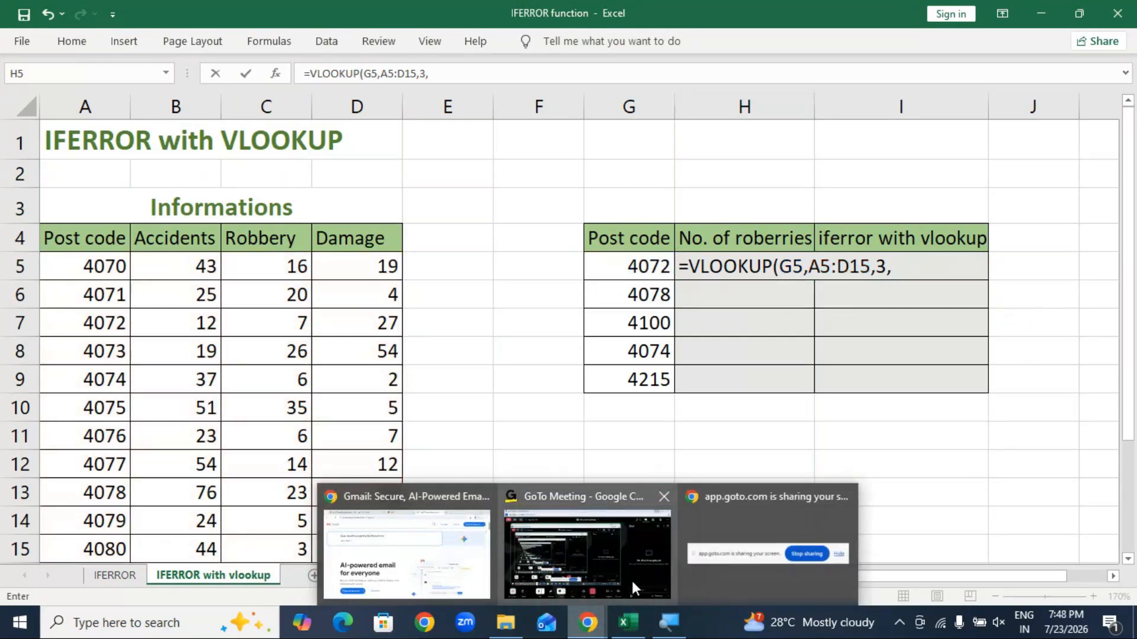
Step: Post 'Am i audible ?' in the GoTo Meeting chat, then return to Excel
{"action": "left_click", "coordinate": [631, 581]}
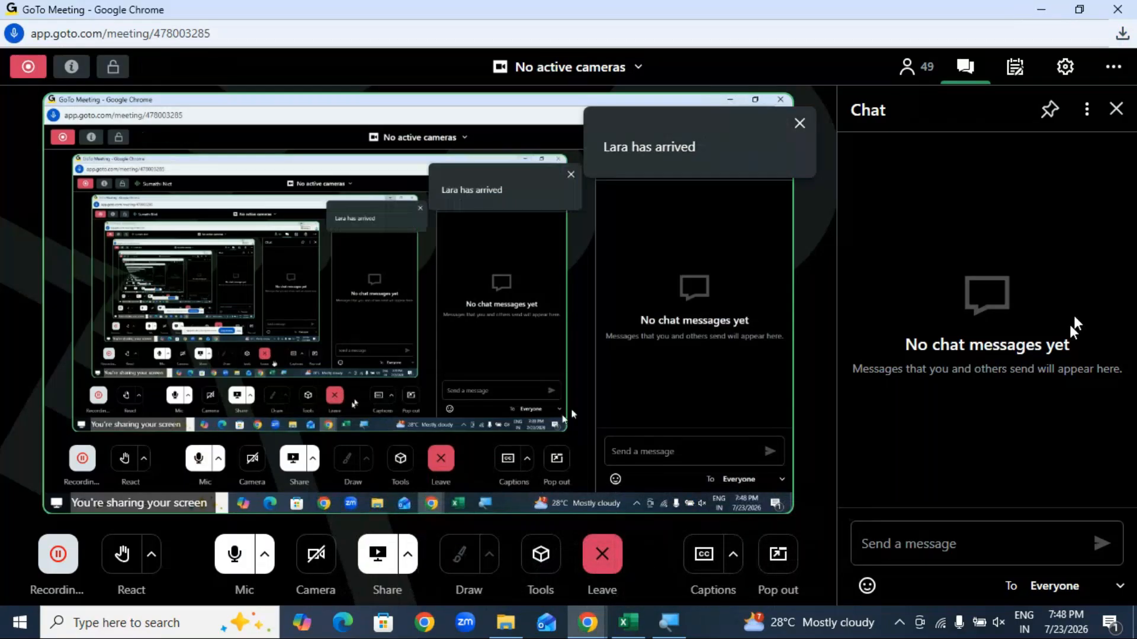
{"action": "left_click", "coordinate": [891, 541]}
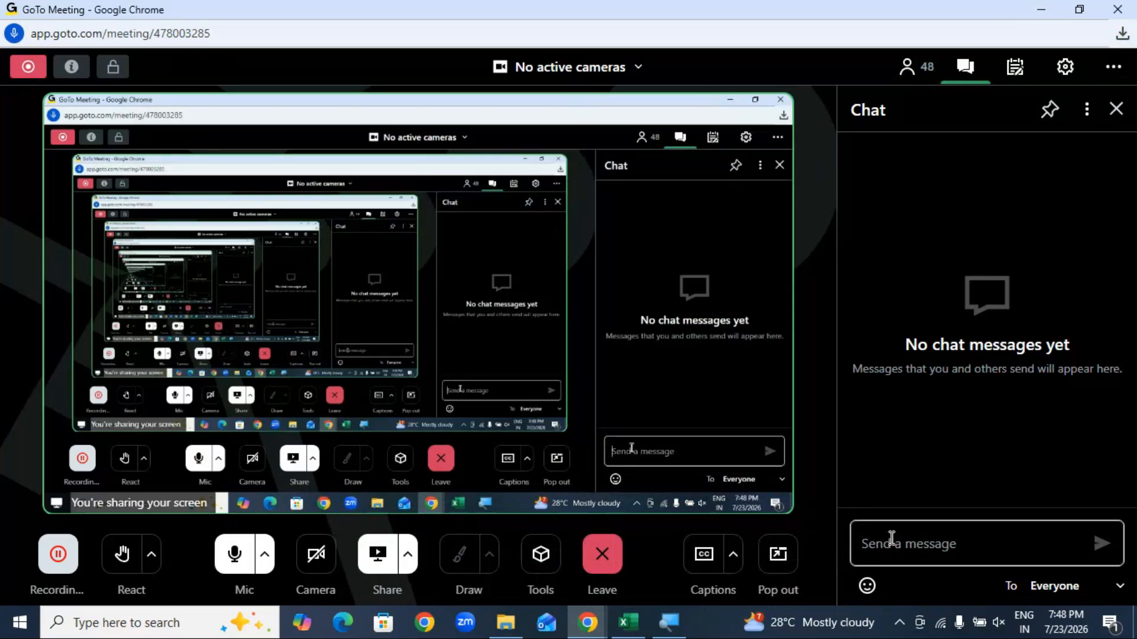
{"action": "type", "text": "Am i"}
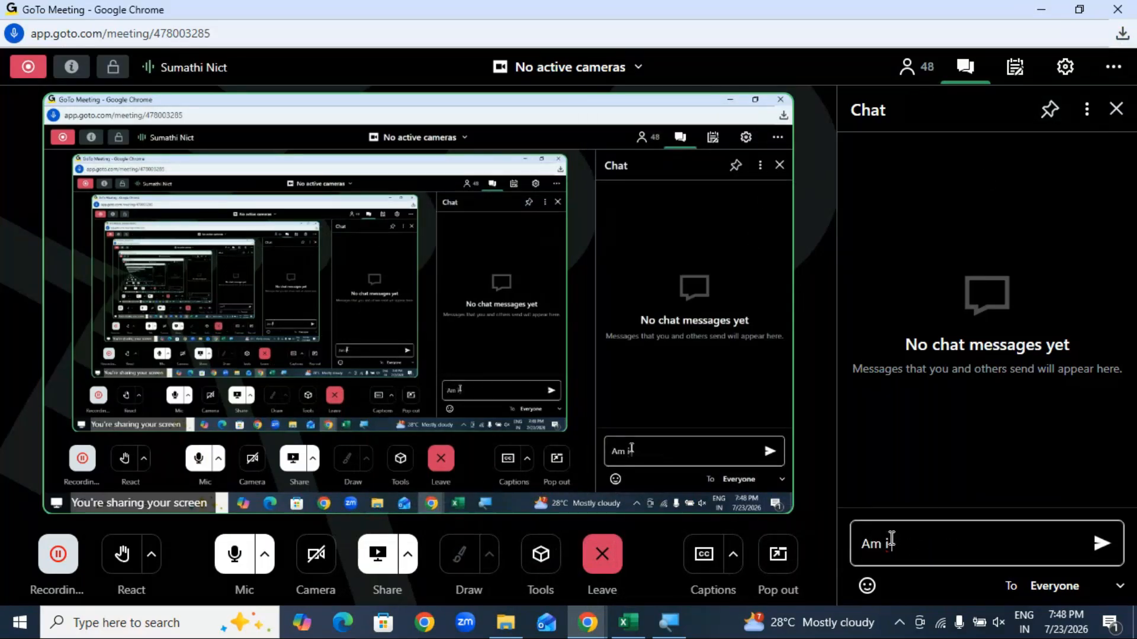
{"action": "type", "text": " audible"}
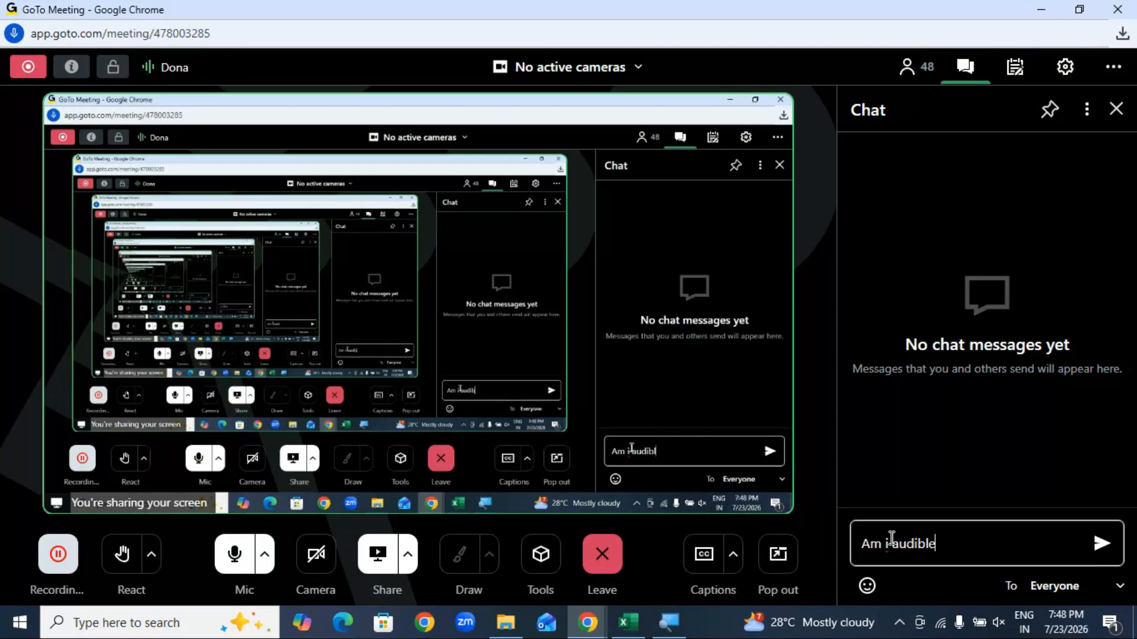
{"action": "type", "text": " ?"}
{"action": "key", "text": "Return"}
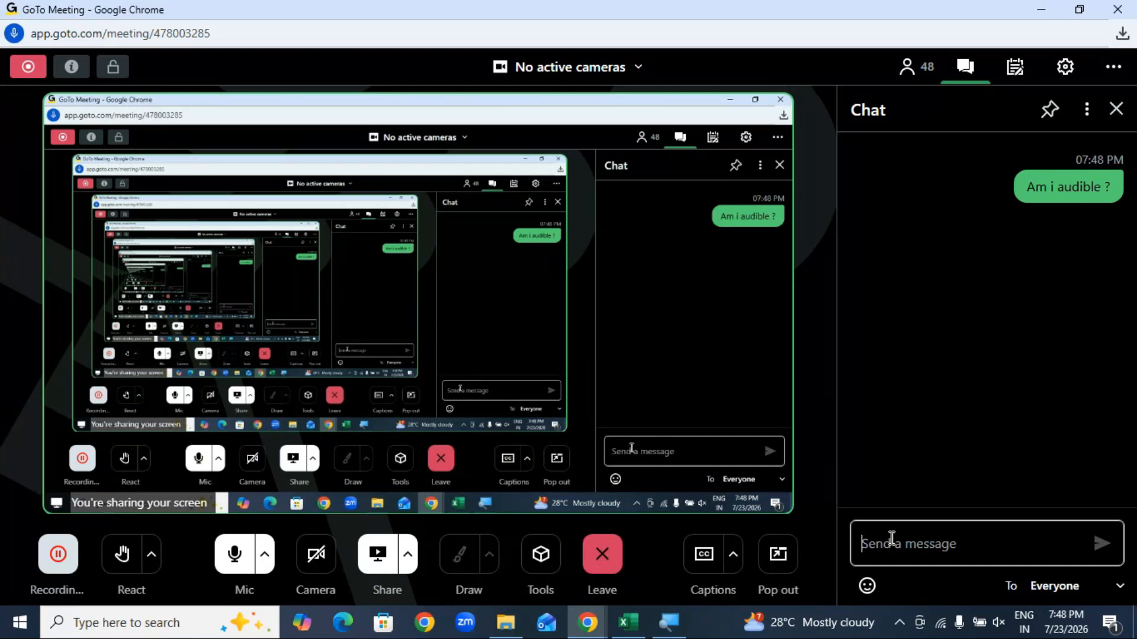
{"action": "type", "text": "respen"}
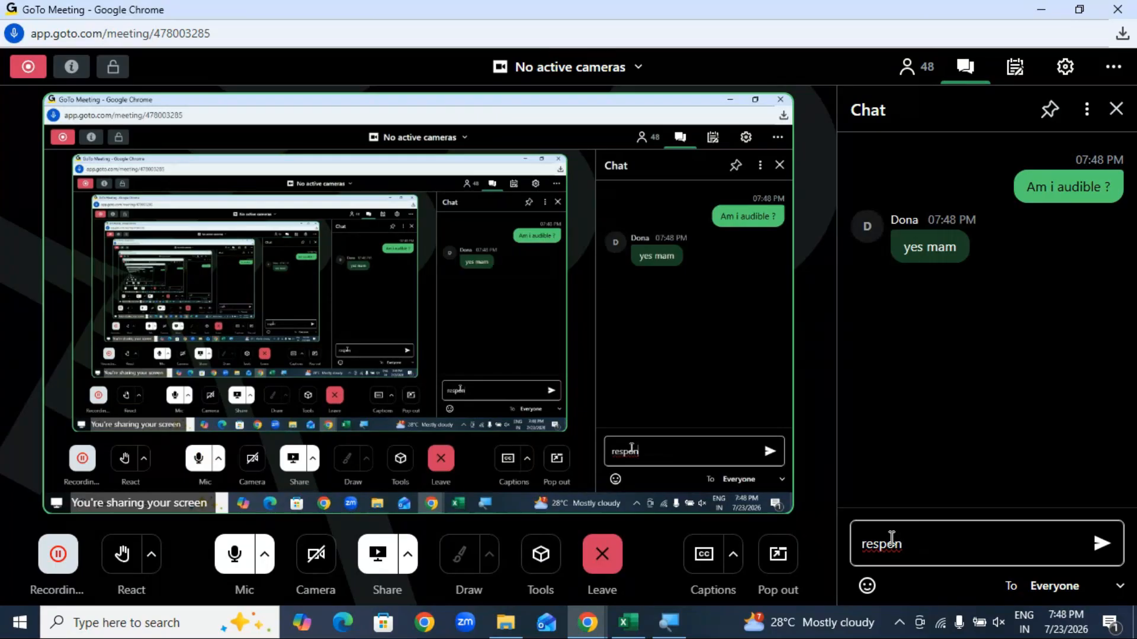
{"action": "key", "text": "BackSpace"}
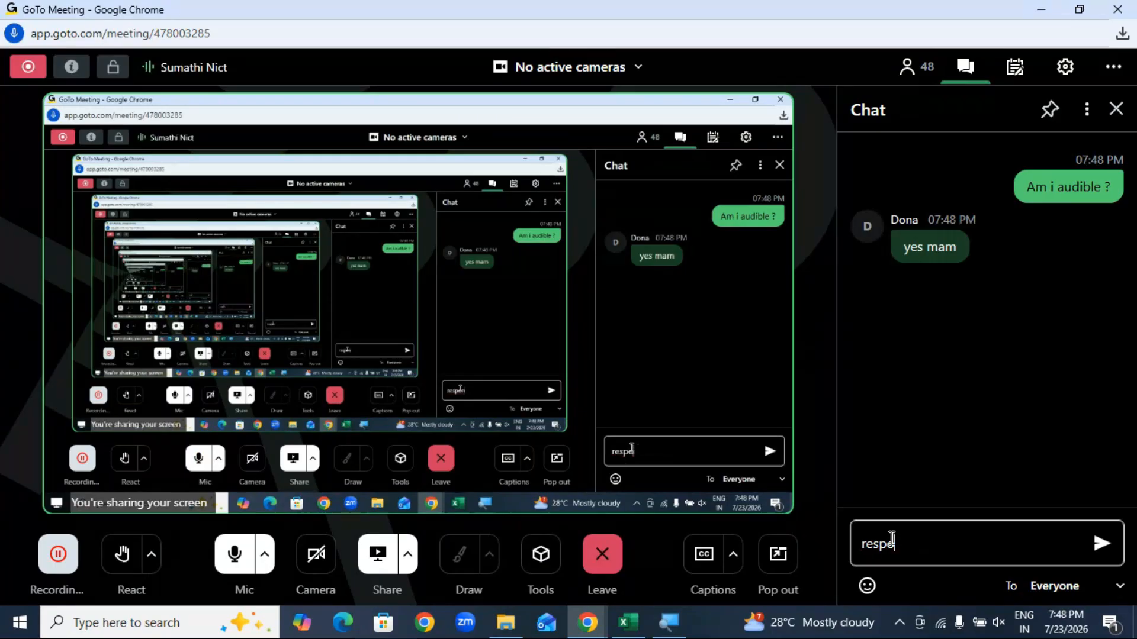
{"action": "key", "text": "BackSpace"}
{"action": "key", "text": "BackSpace"}
{"action": "key", "text": "BackSpace"}
{"action": "key", "text": "BackSpace"}
{"action": "key", "text": "BackSpace"}
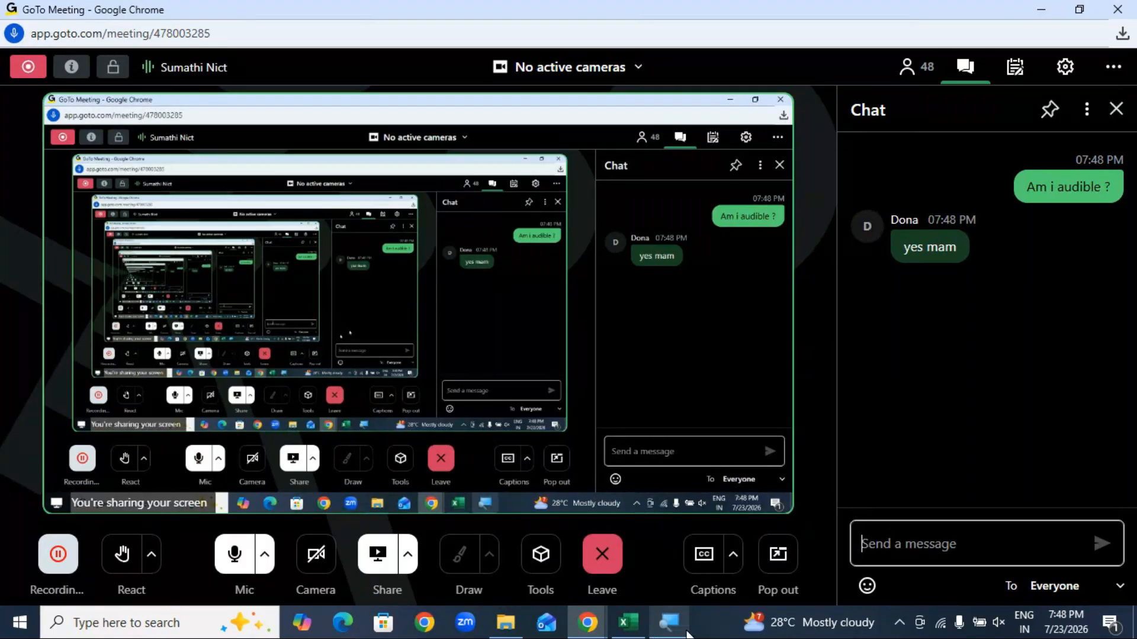
{"action": "left_click", "coordinate": [614, 626]}
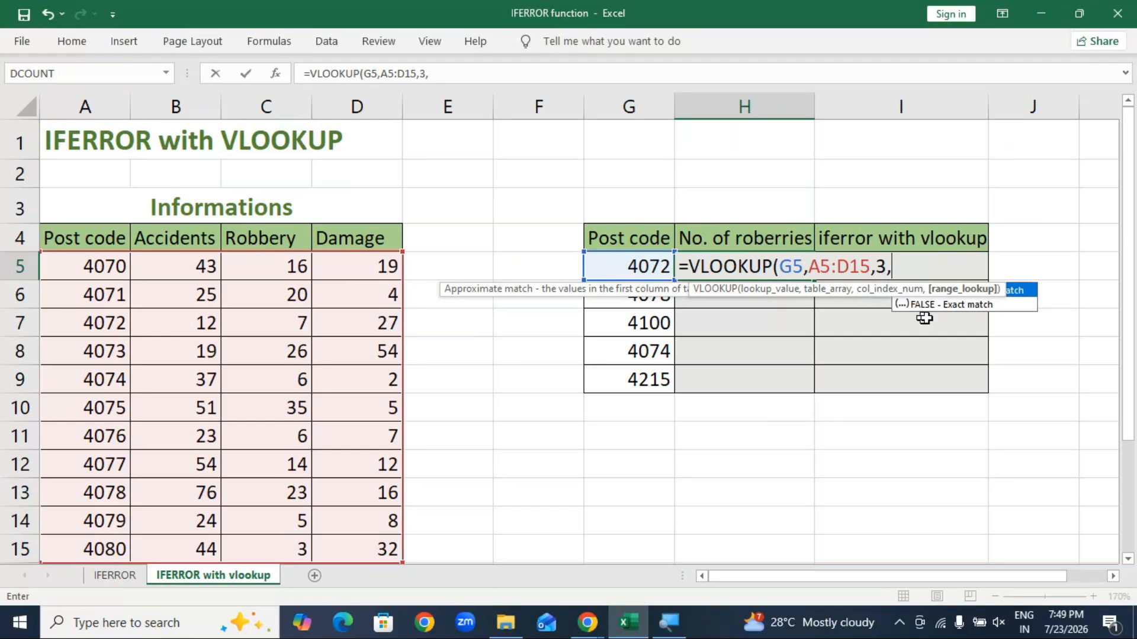
Step: Complete H5 as =VLOOKUP(G5,A5:D15,3,FALSE), returning 7 robberies
{"action": "double_click", "coordinate": [954, 305]}
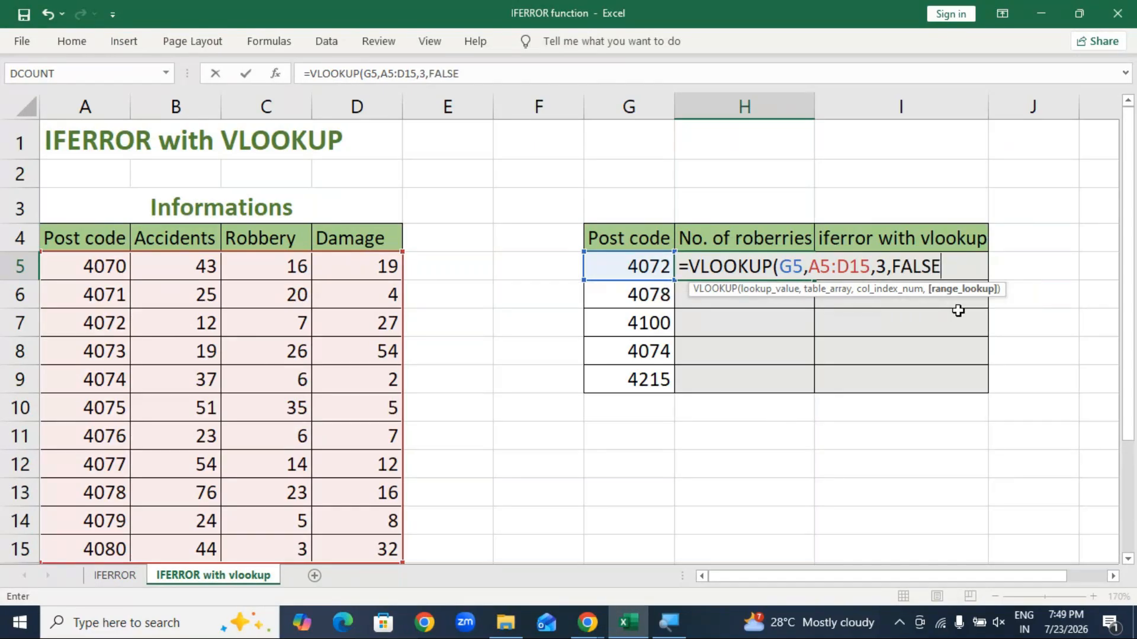
{"action": "type", "text": ")"}
{"action": "key", "text": "Return"}
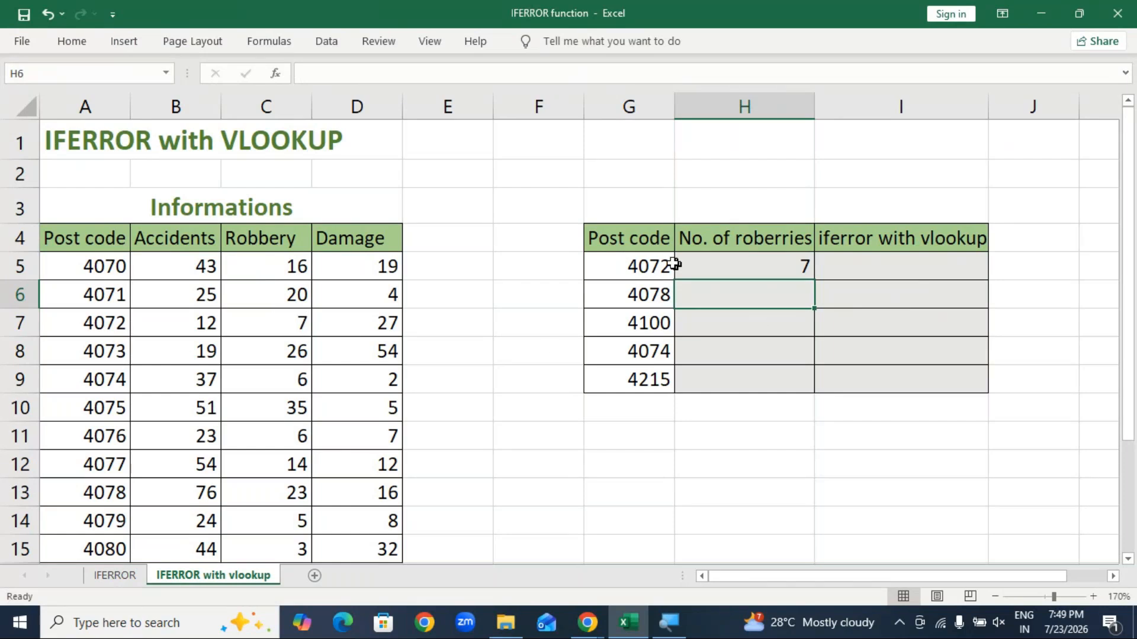
Step: Enter an exact-match VLOOKUP in H6 for post code G6, returning the table's 3rd column
{"action": "type", "text": "=vlo"}
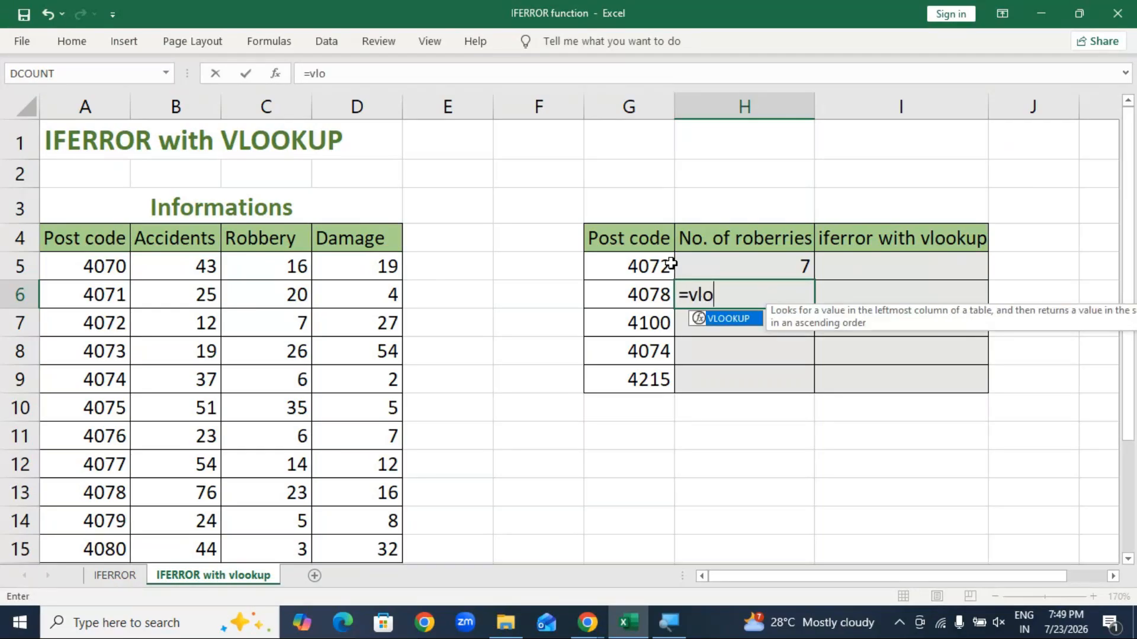
{"action": "key", "text": "Tab"}
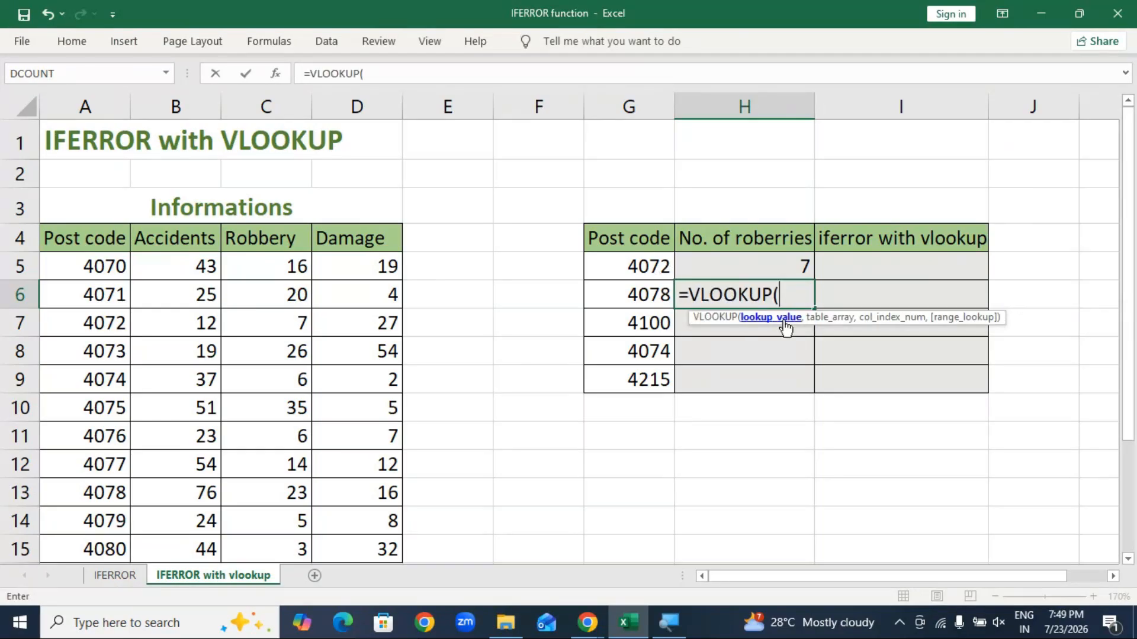
{"action": "left_click", "coordinate": [635, 299]}
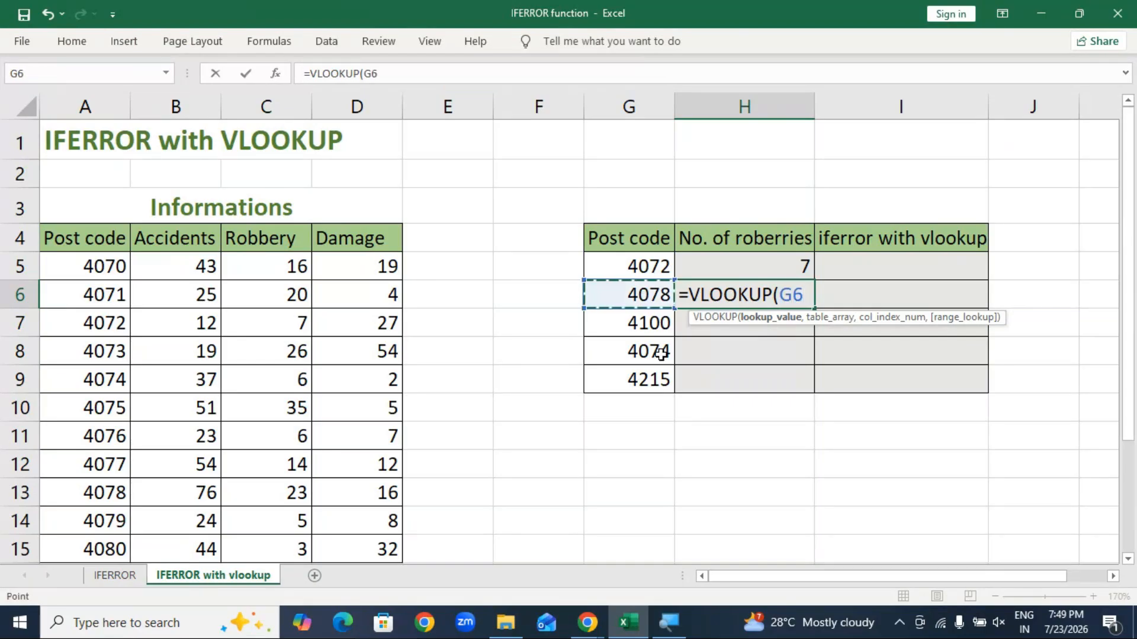
{"action": "type", "text": ","}
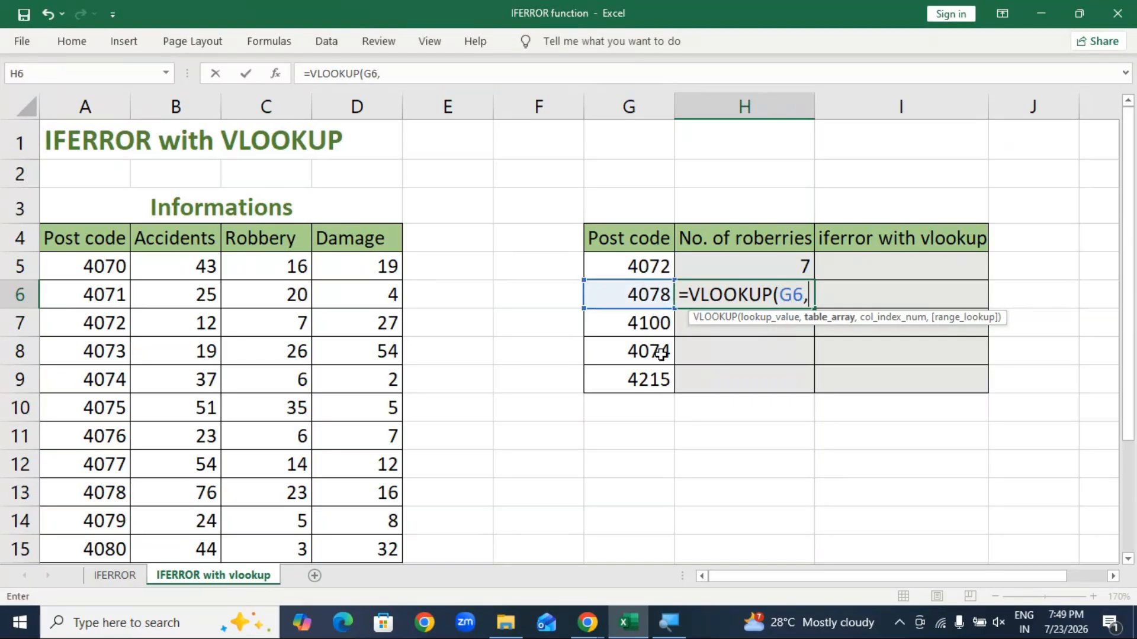
{"action": "left_click_drag", "start_coordinate": [98, 269], "coordinate": [381, 474]}
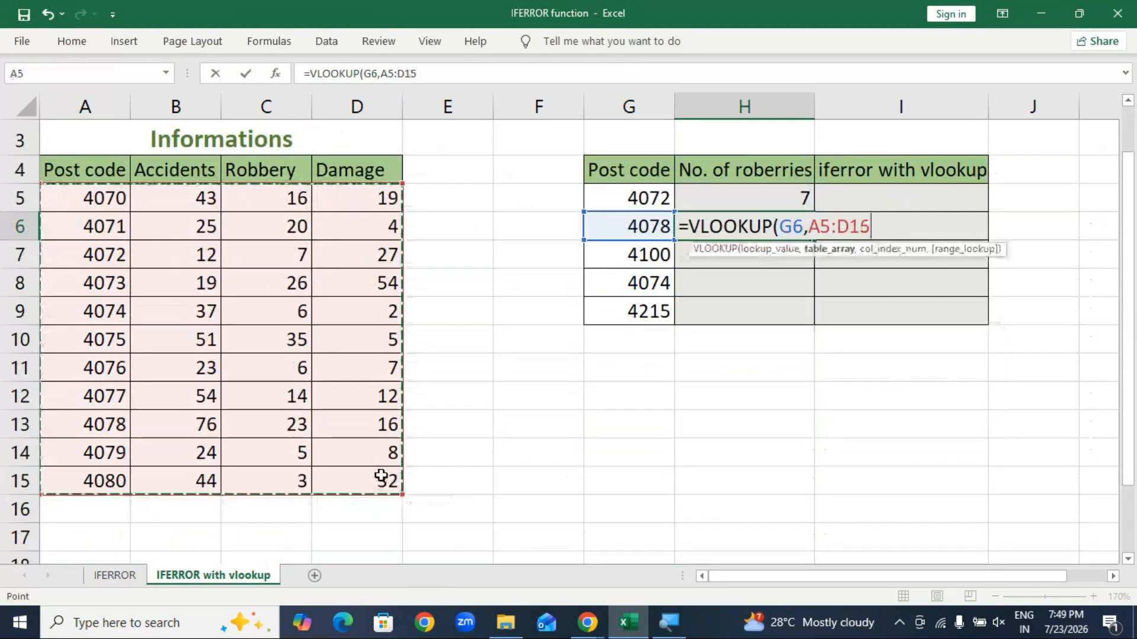
{"action": "scroll", "coordinate": [628, 450], "scroll_direction": "up", "scroll_amount": 2}
{"action": "type", "text": ","}
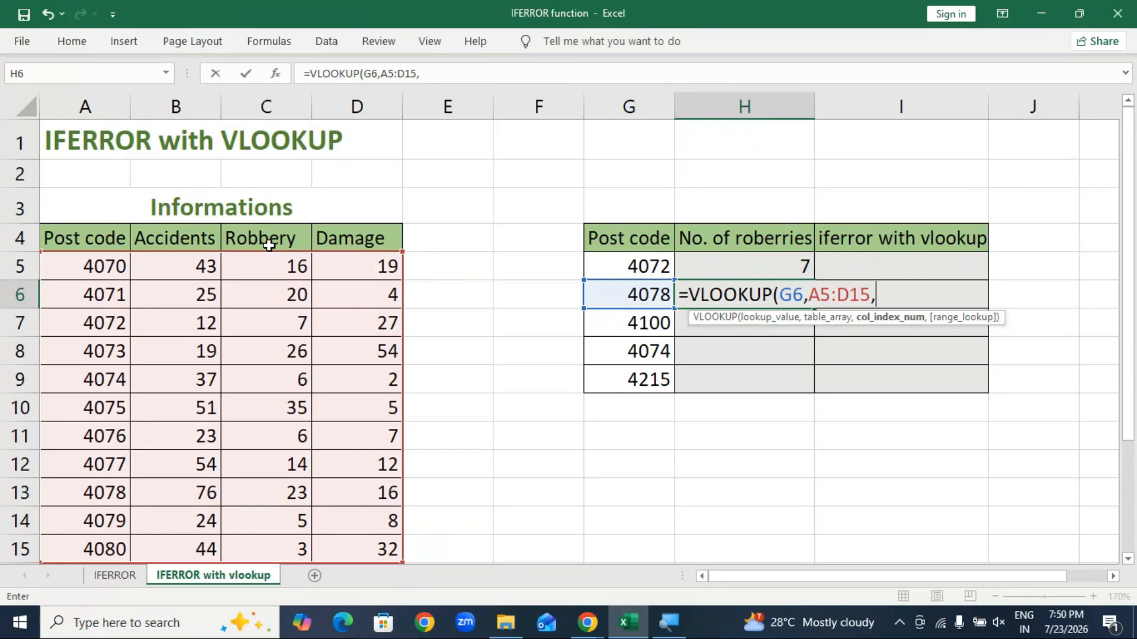
{"action": "type", "text": "3,"}
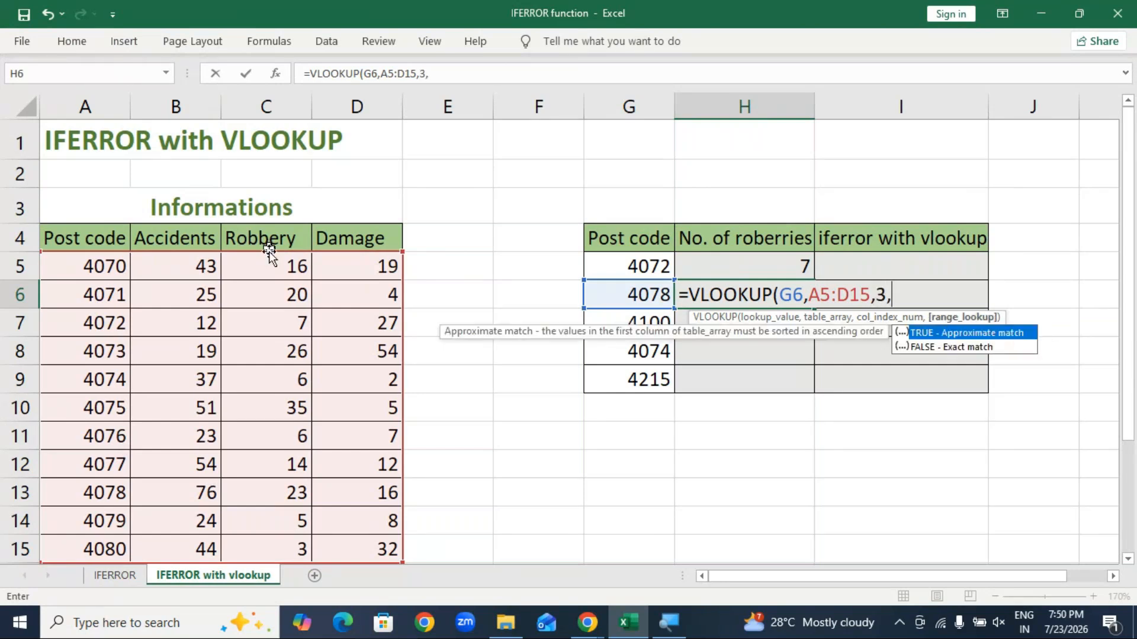
{"action": "double_click", "coordinate": [967, 348]}
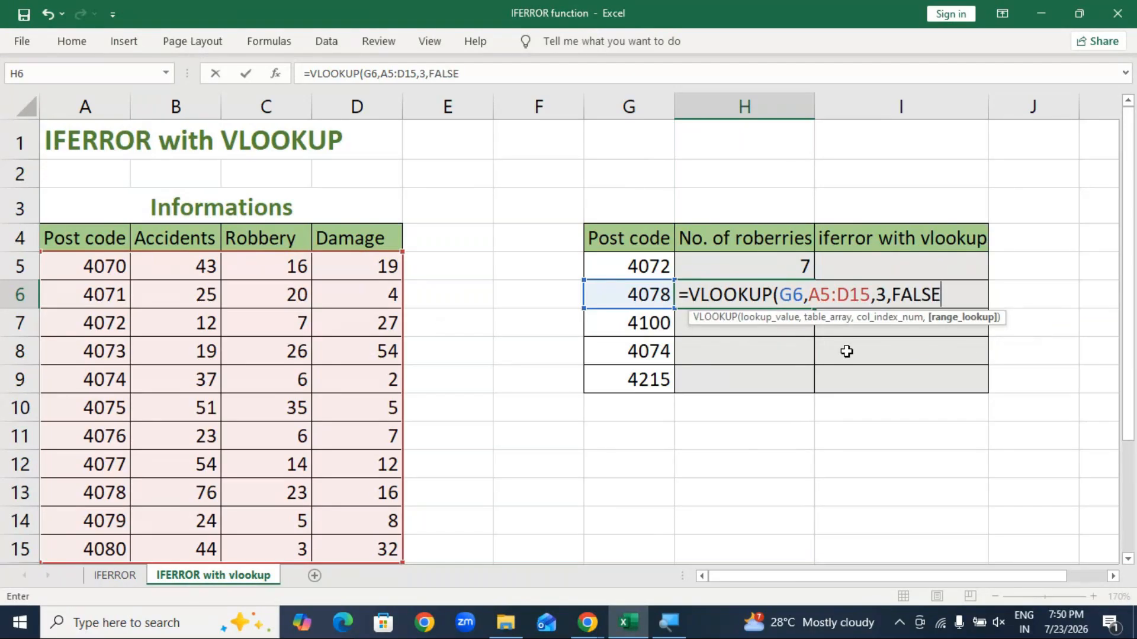
{"action": "type", "text": ")"}
{"action": "key", "text": "Return"}
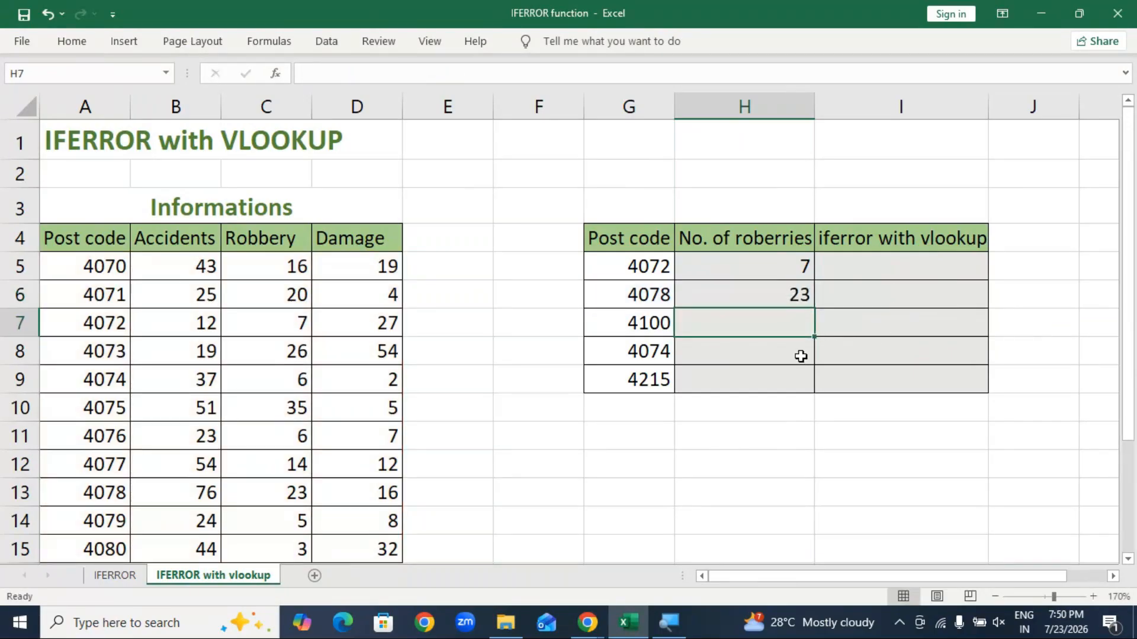
Step: Copy H6's lookup down to H9 and inspect the #N/A formula for post code 4100 in H7
{"action": "left_click", "coordinate": [799, 294]}
{"action": "left_click_drag", "start_coordinate": [817, 310], "coordinate": [816, 392]}
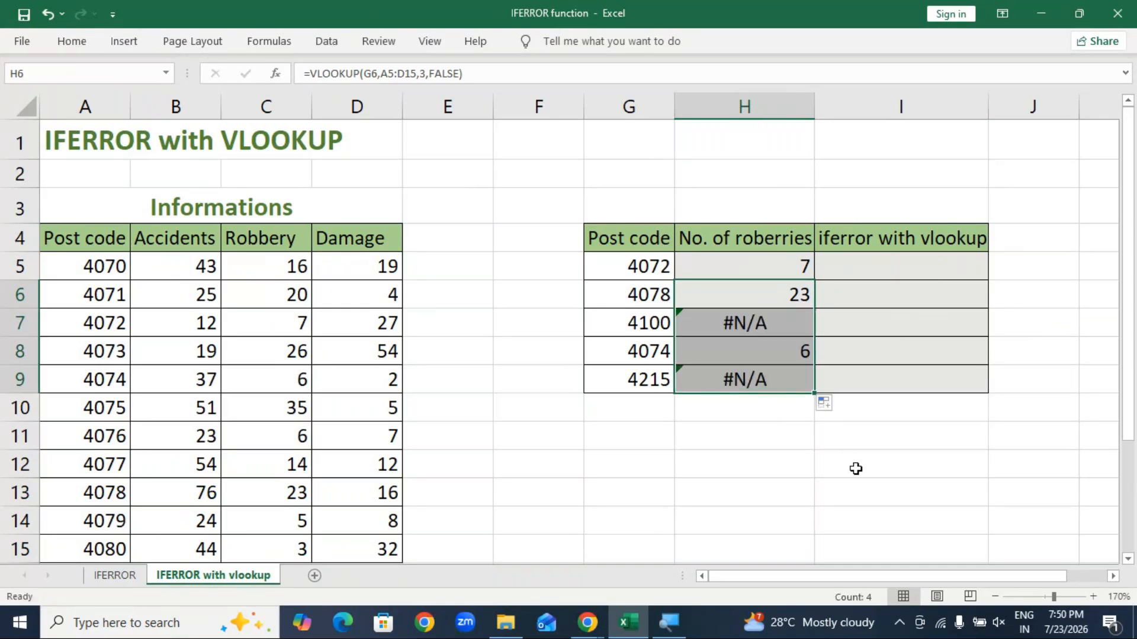
{"action": "left_click", "coordinate": [755, 330]}
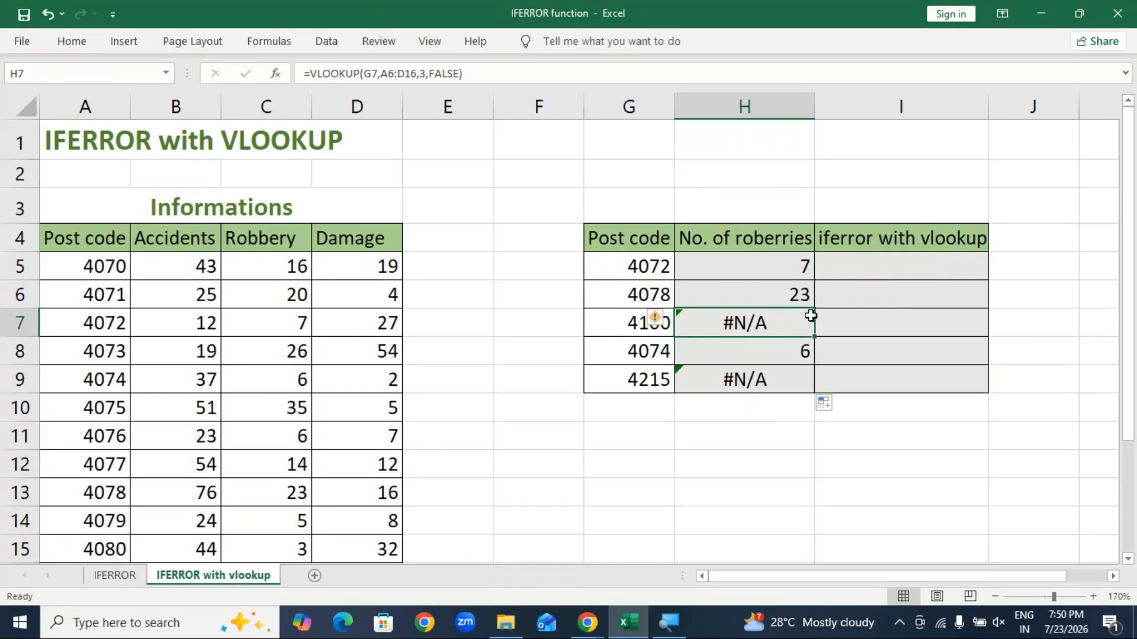
{"action": "mouse_move", "coordinate": [598, 619]}
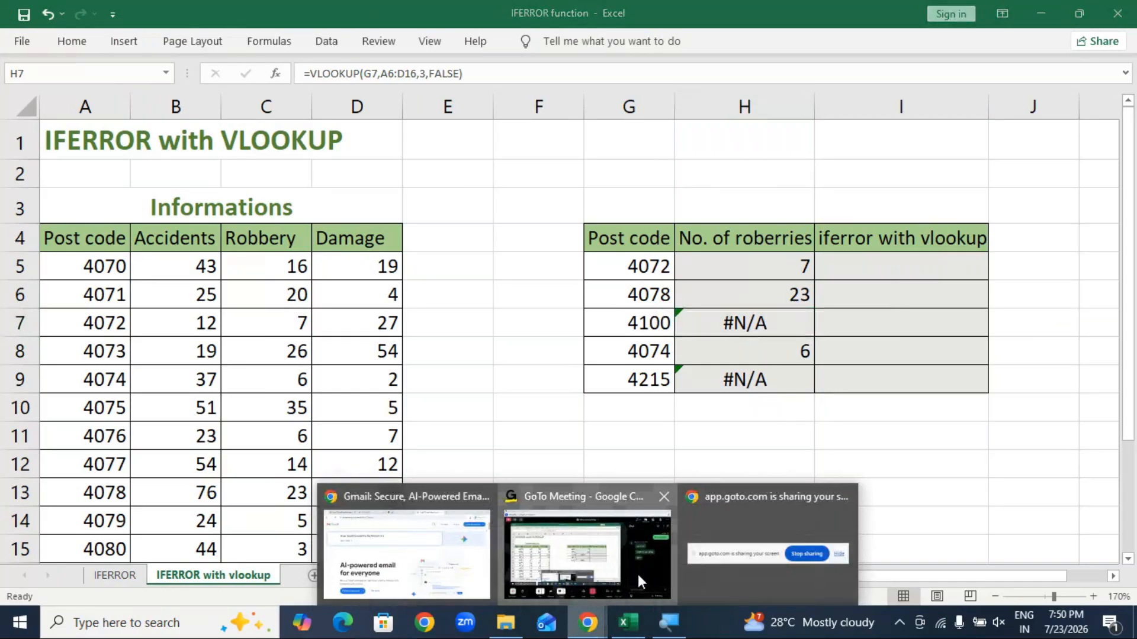
{"action": "left_click", "coordinate": [638, 574]}
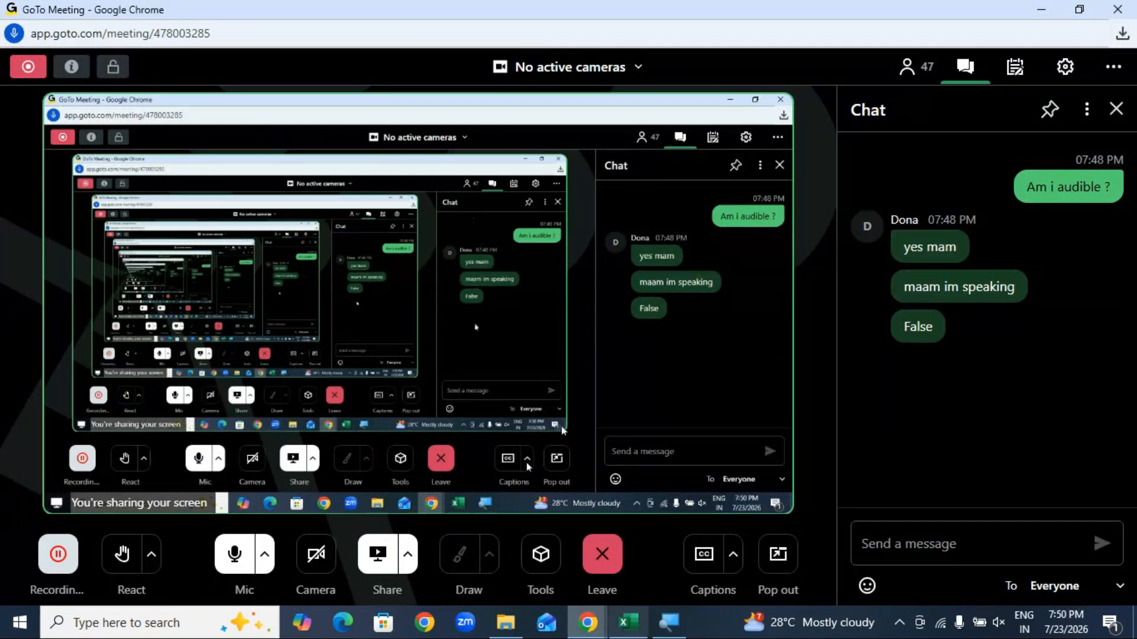
{"action": "left_click", "coordinate": [629, 623]}
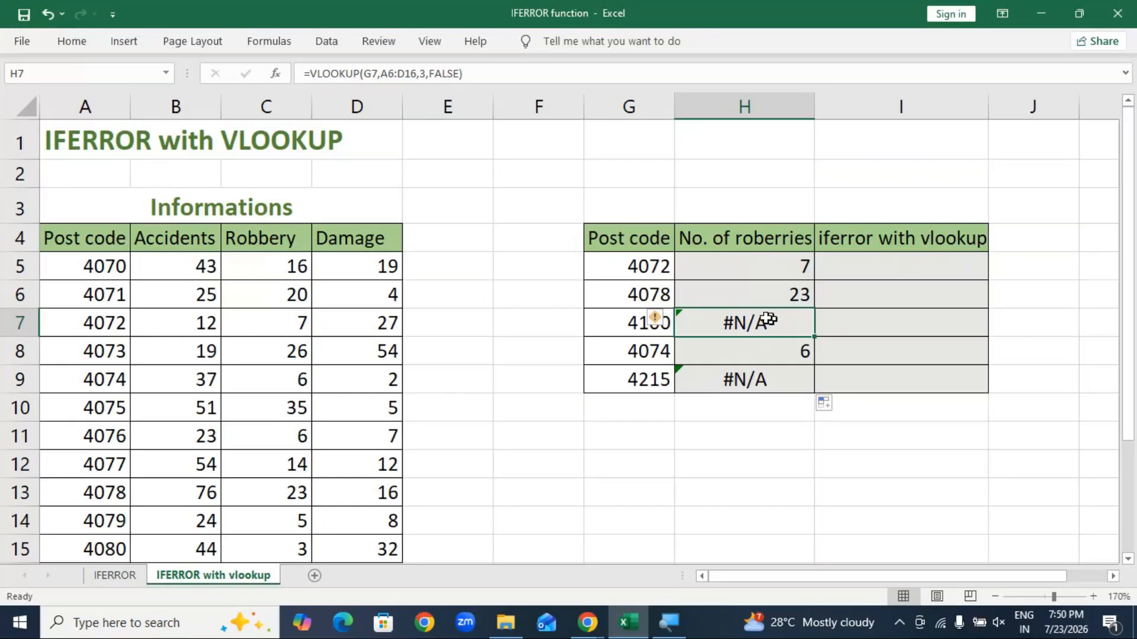
Step: Review H5's lookup formula for post code 4072 without changing it
{"action": "left_click", "coordinate": [784, 264]}
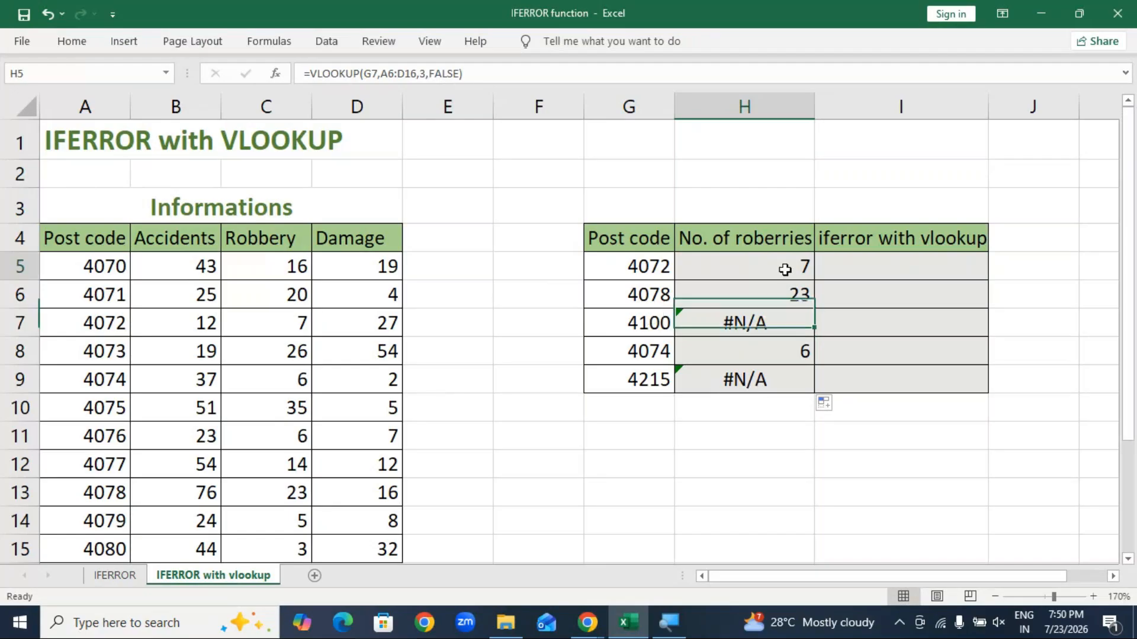
{"action": "double_click", "coordinate": [790, 264]}
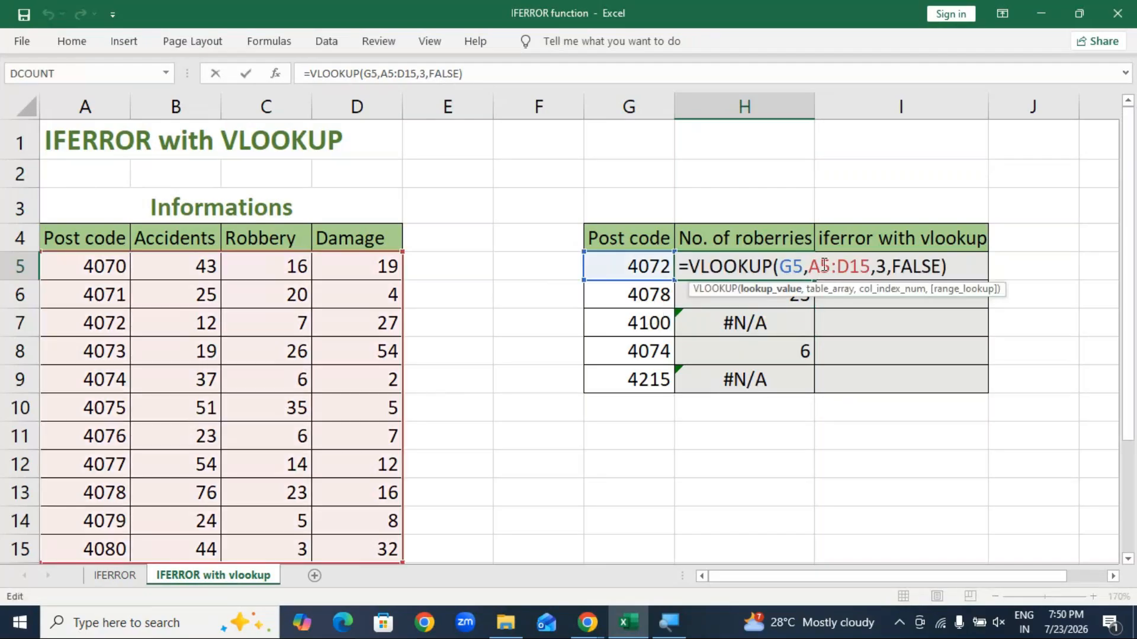
{"action": "left_click", "coordinate": [805, 487]}
Step: Start an IFERROR in I5 wrapping VLOOKUP(G5,A5:D15,3,FALSE)
{"action": "left_click", "coordinate": [872, 271]}
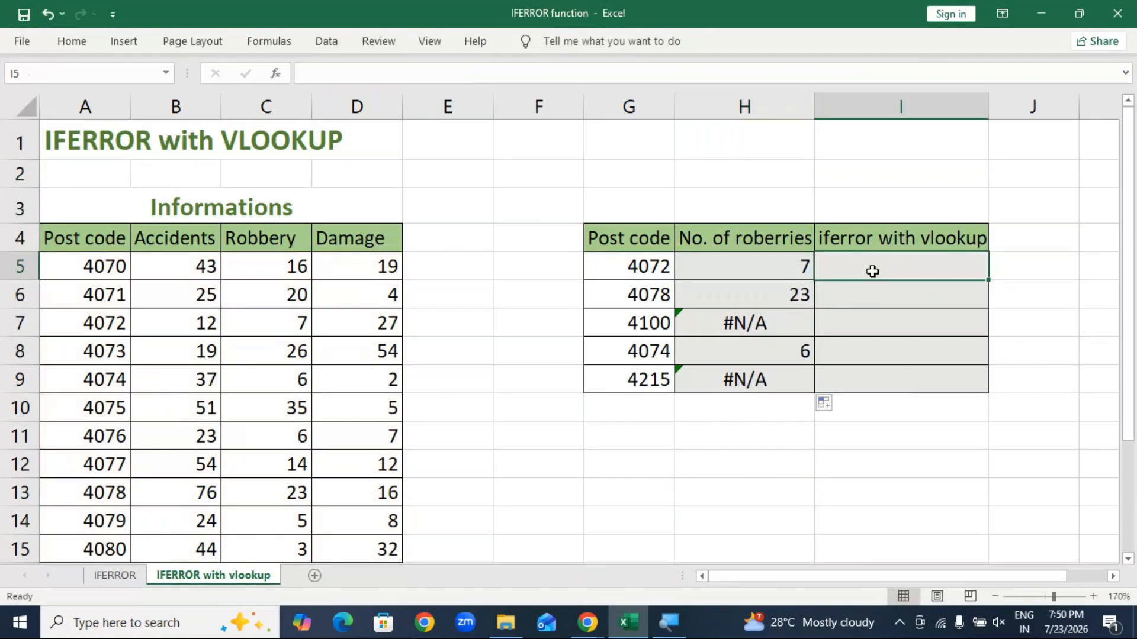
{"action": "type", "text": "="}
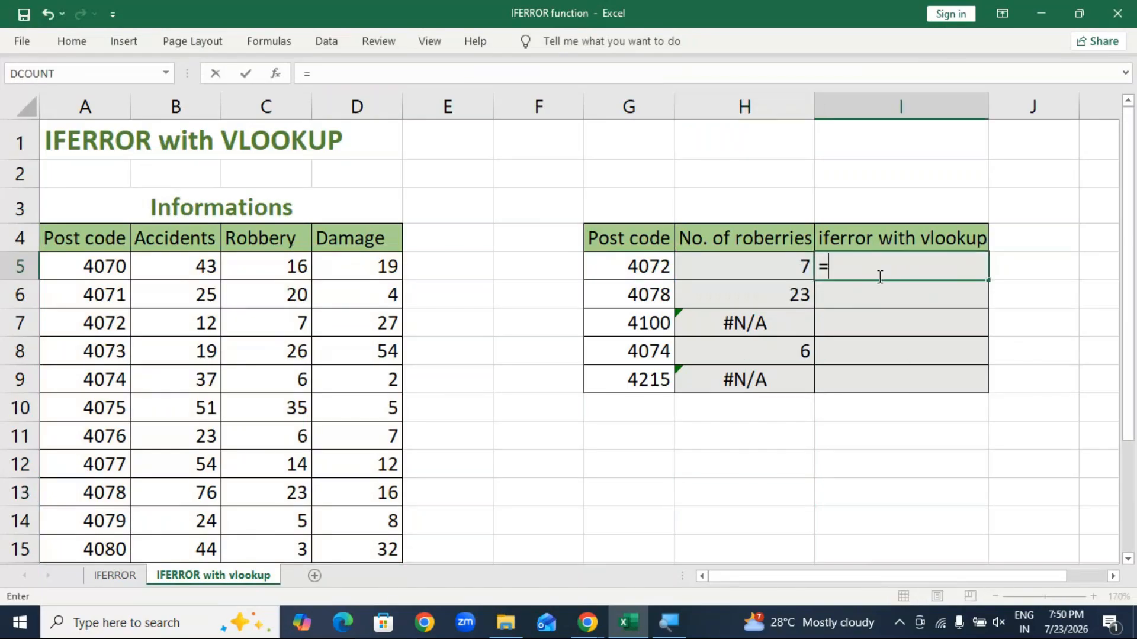
{"action": "type", "text": "ife"}
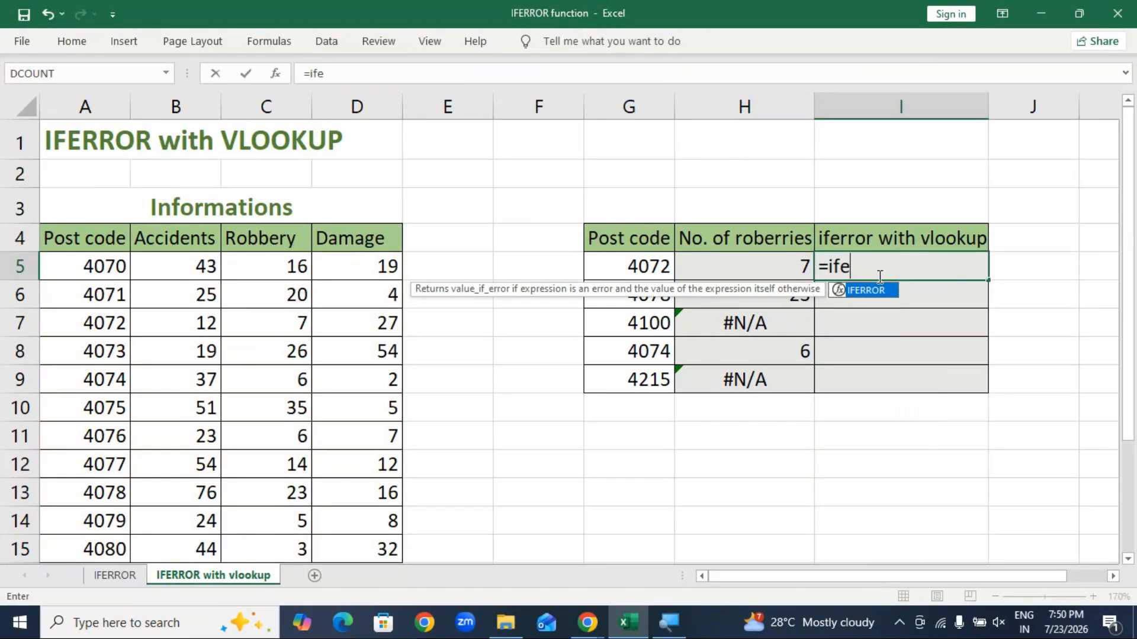
{"action": "key", "text": "Tab"}
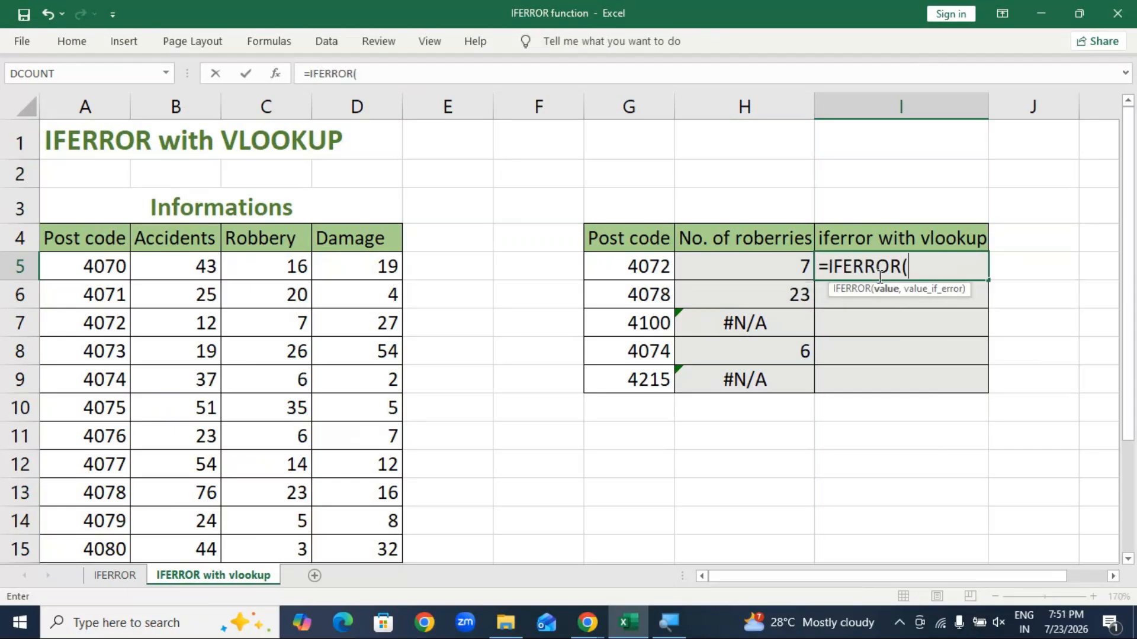
{"action": "type", "text": "vlo"}
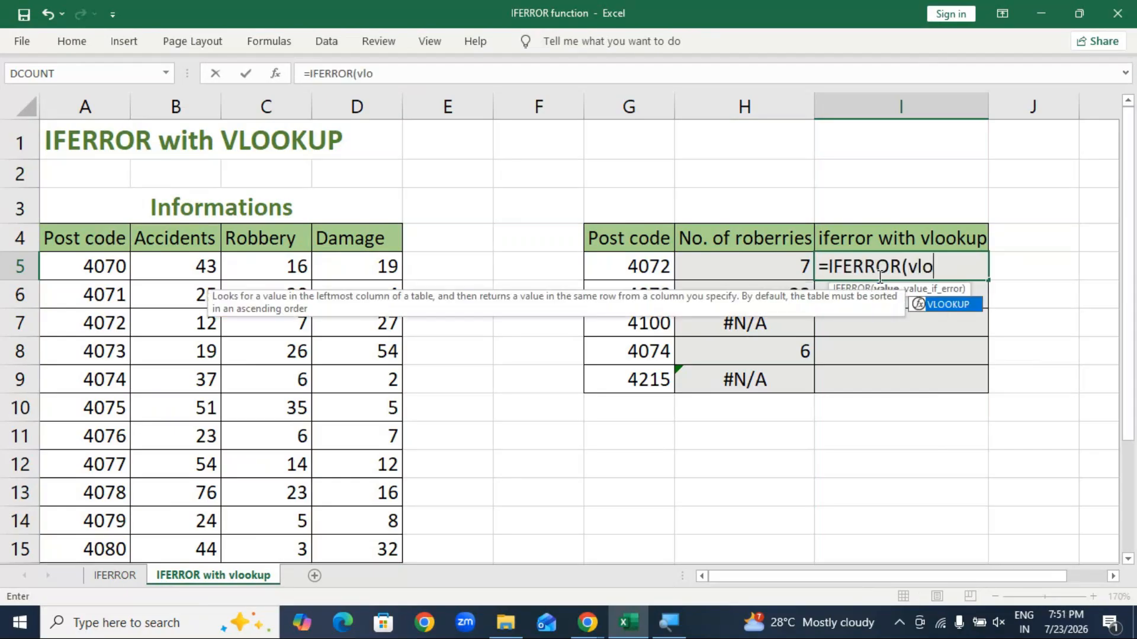
{"action": "key", "text": "Tab"}
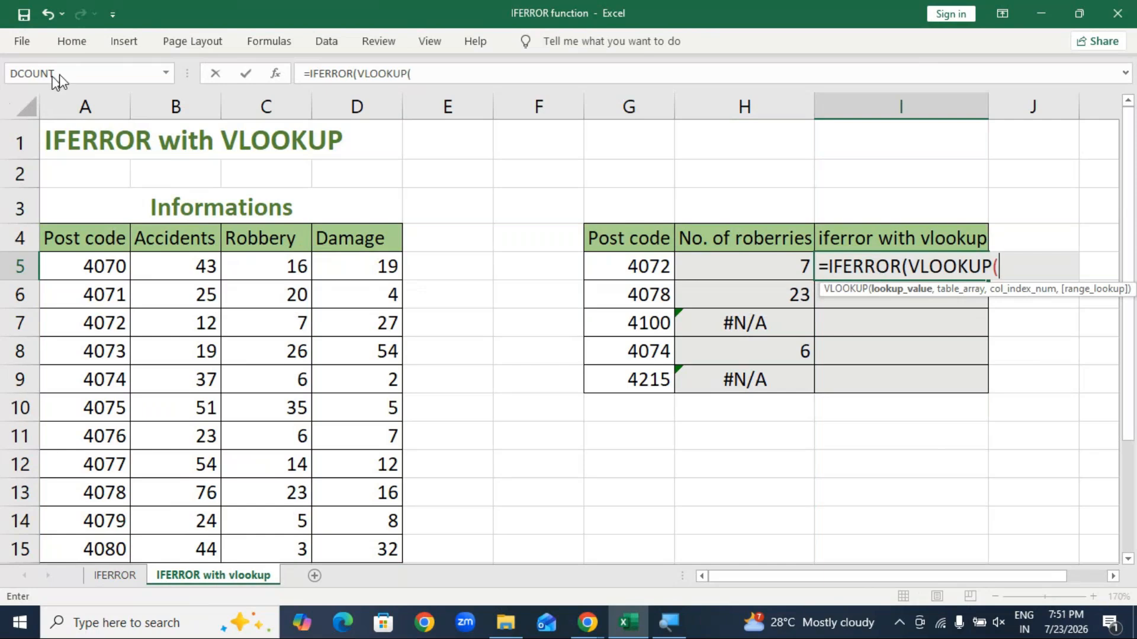
{"action": "left_click", "coordinate": [644, 260]}
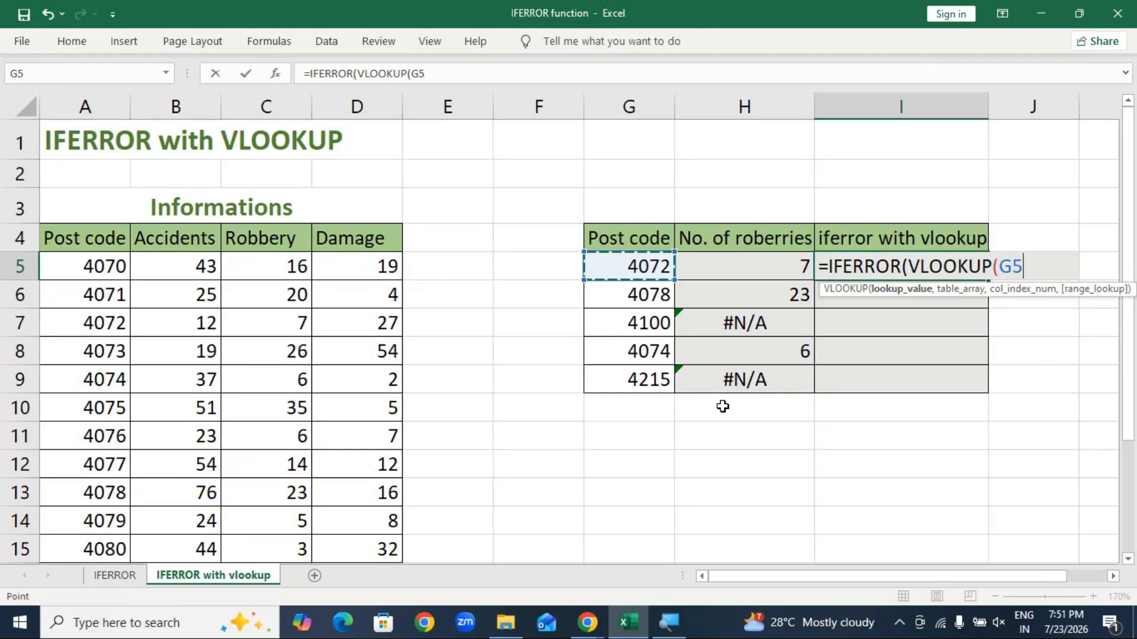
{"action": "type", "text": ","}
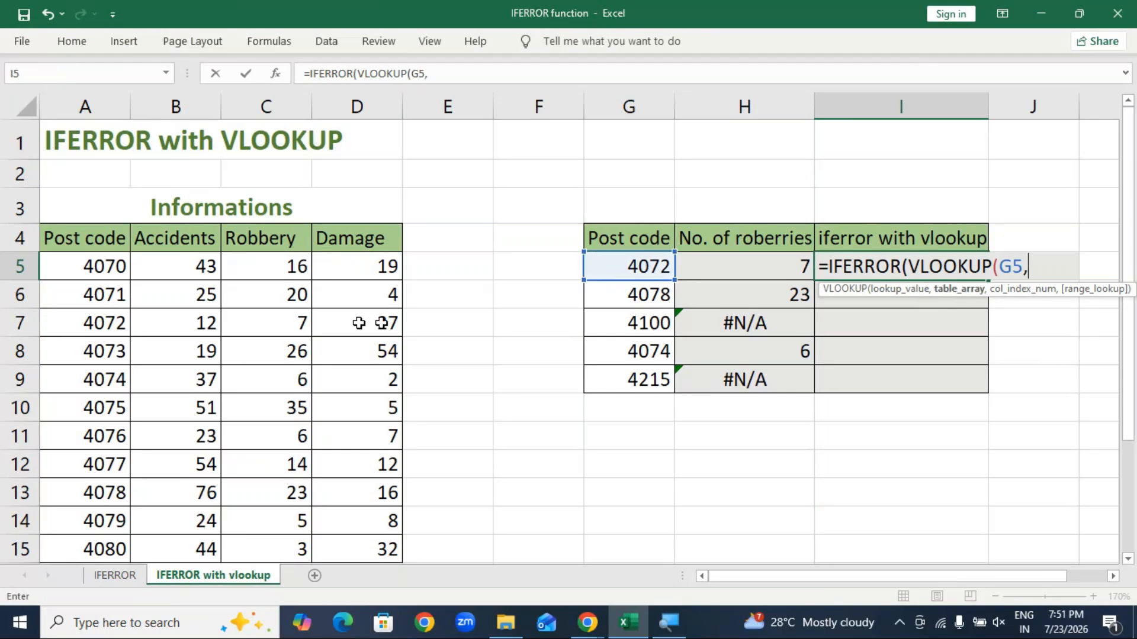
{"action": "left_click_drag", "start_coordinate": [94, 280], "coordinate": [350, 444]}
{"action": "scroll", "coordinate": [528, 465], "scroll_direction": "up", "scroll_amount": 1}
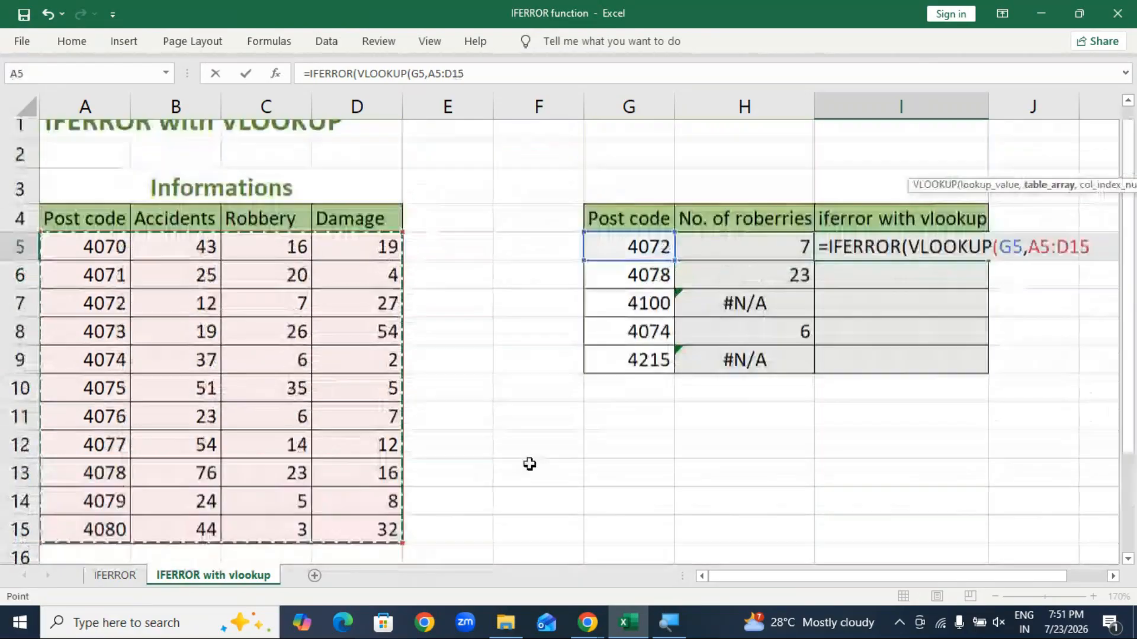
{"action": "type", "text": ","}
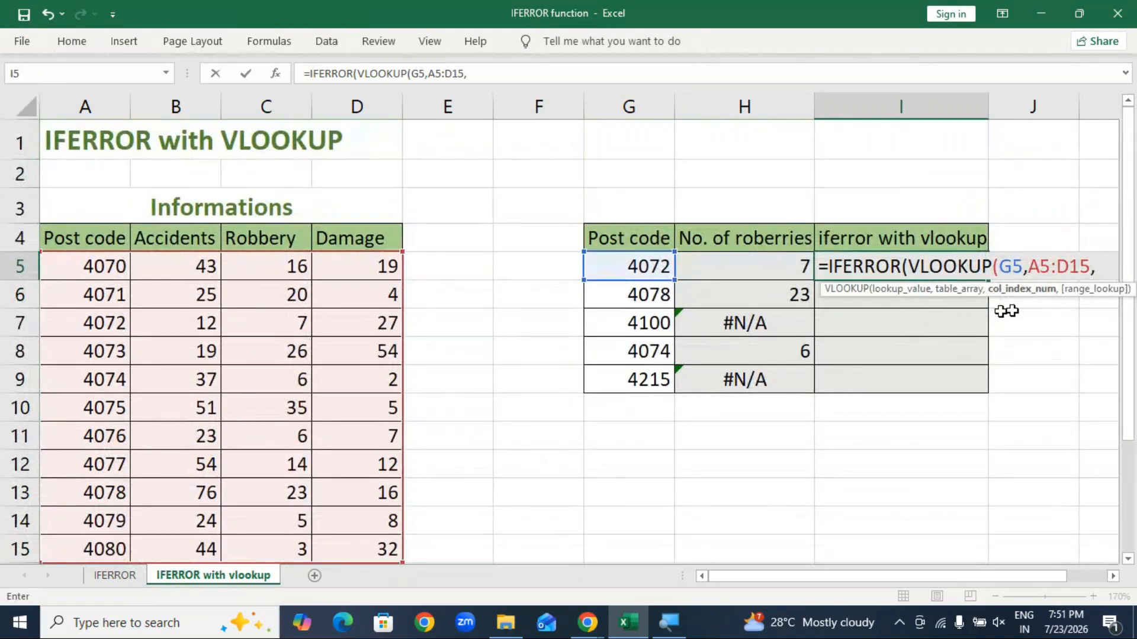
{"action": "type", "text": "3,"}
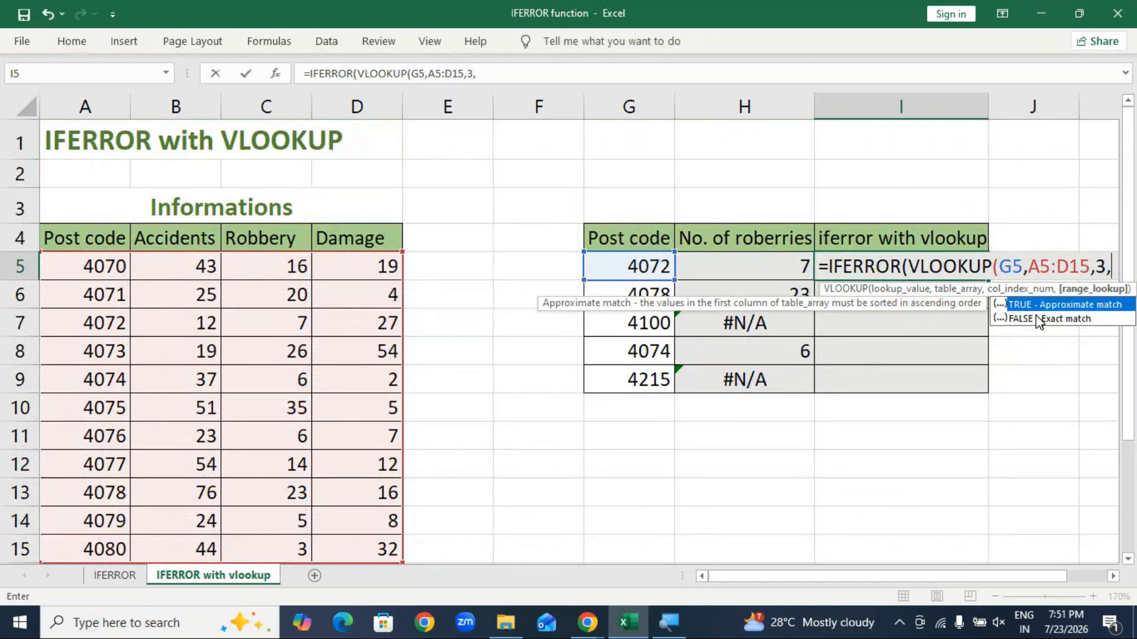
{"action": "double_click", "coordinate": [1053, 320]}
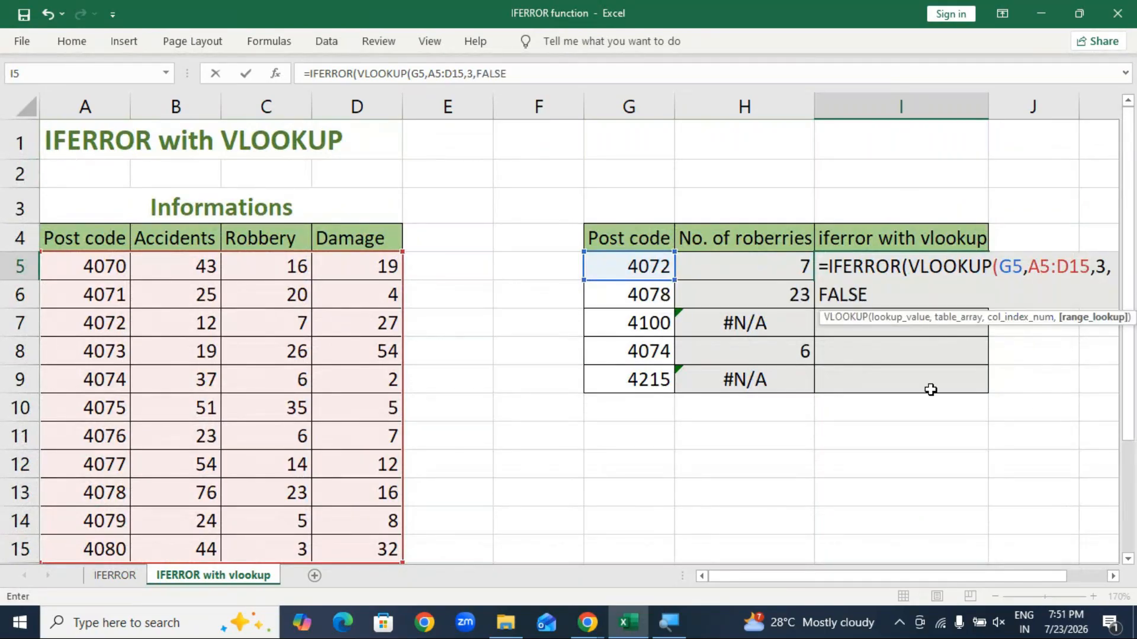
{"action": "type", "text": ")"}
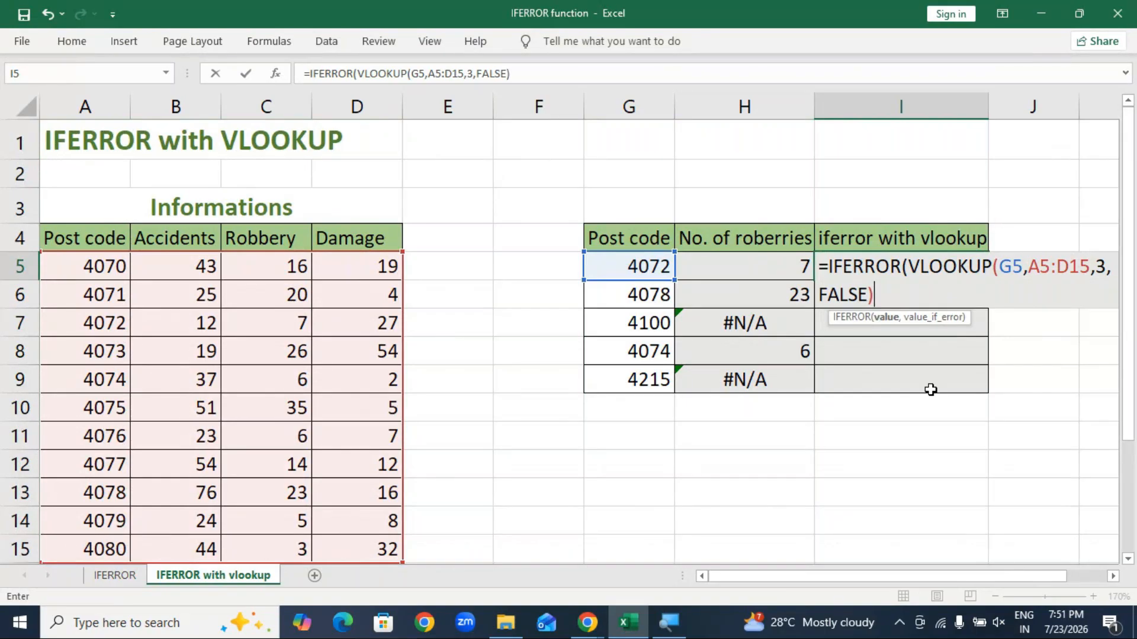
Step: Add the fallback message "There is no post code" and commit I5's formula, showing 7
{"action": "type", "text": ","}
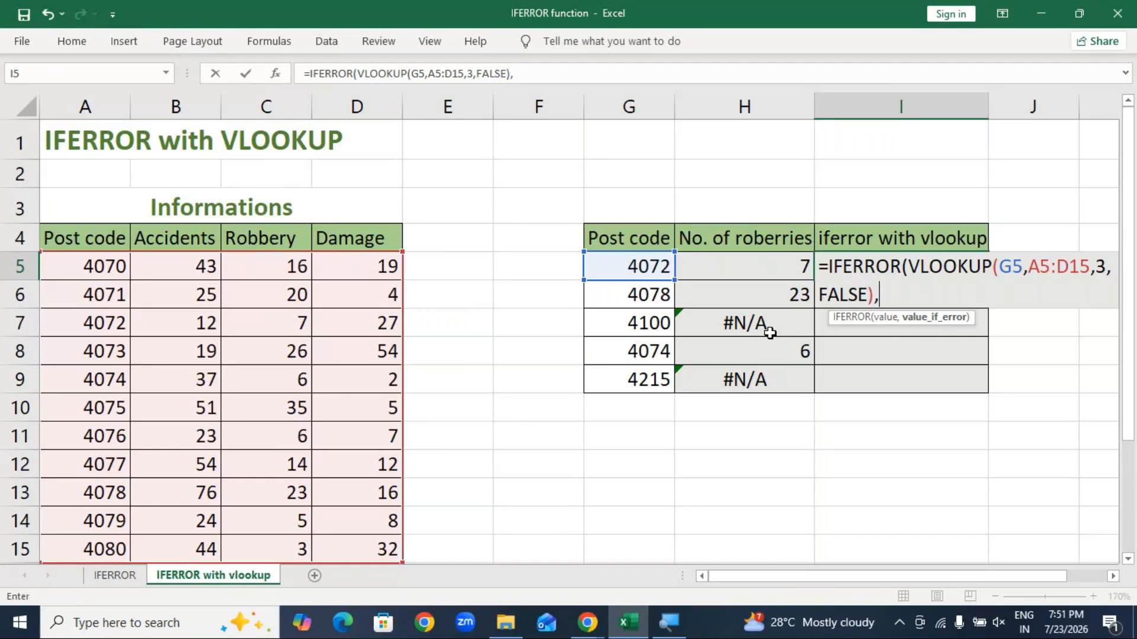
{"action": "type", "text": "\"There is"}
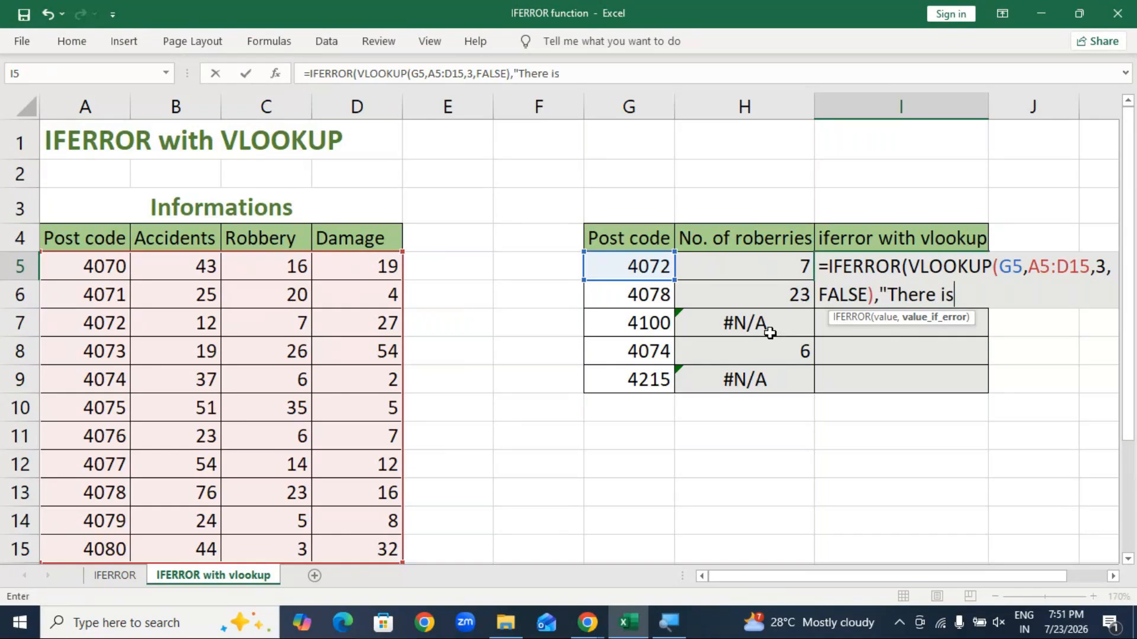
{"action": "type", "text": " no data\""}
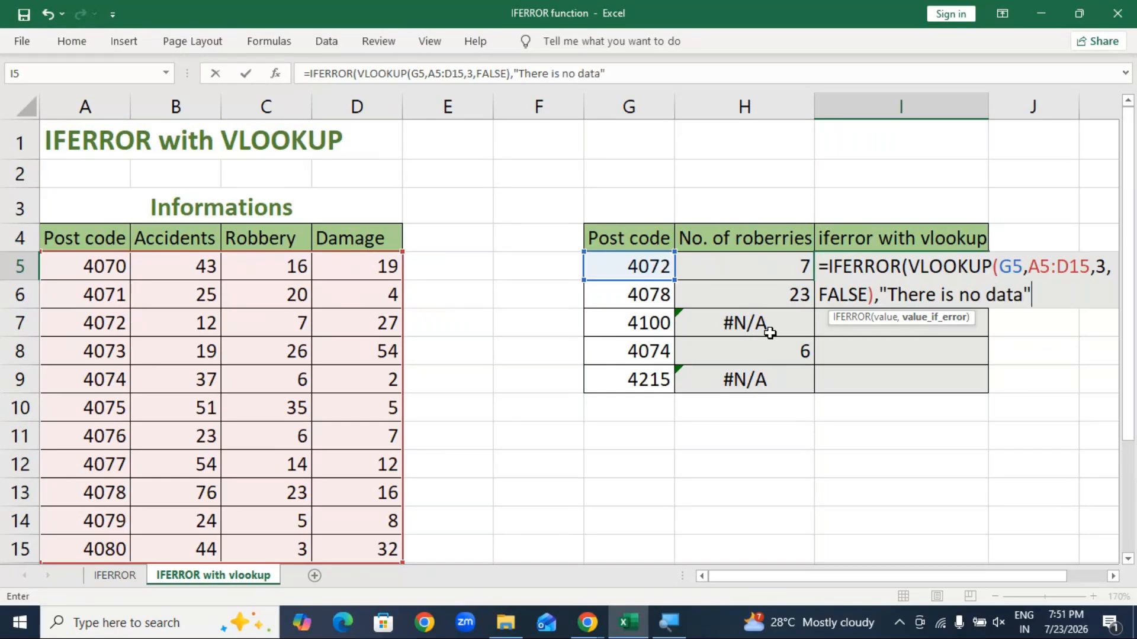
{"action": "key", "text": "BackSpace"}
{"action": "key", "text": "BackSpace"}
{"action": "key", "text": "BackSpace"}
{"action": "key", "text": "BackSpace"}
{"action": "key", "text": "BackSpace"}
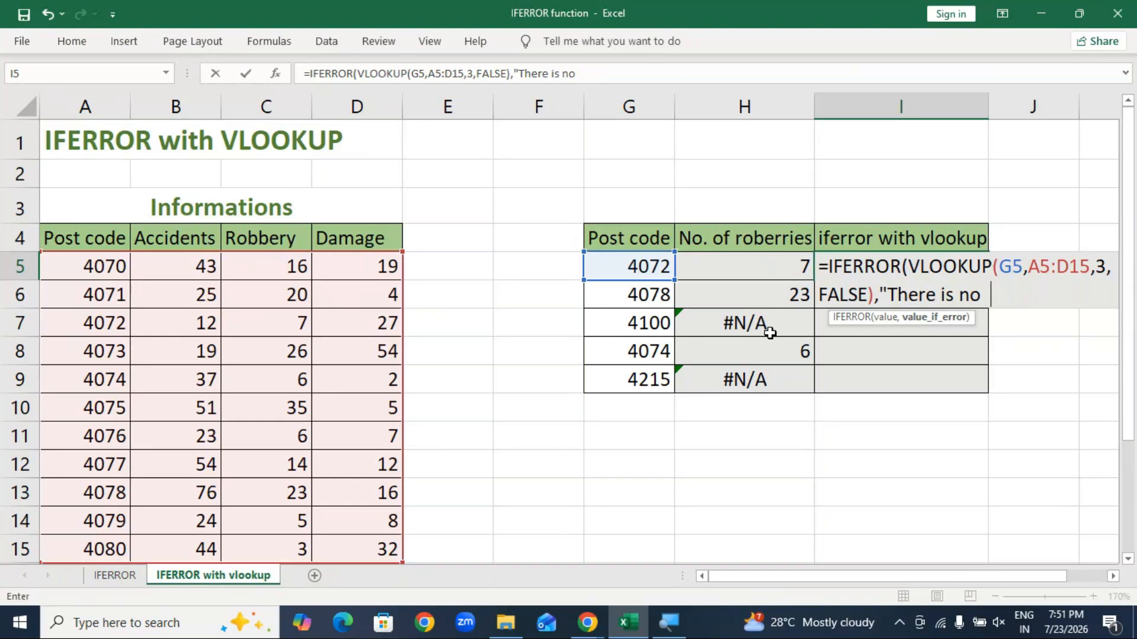
{"action": "type", "text": "post code\""}
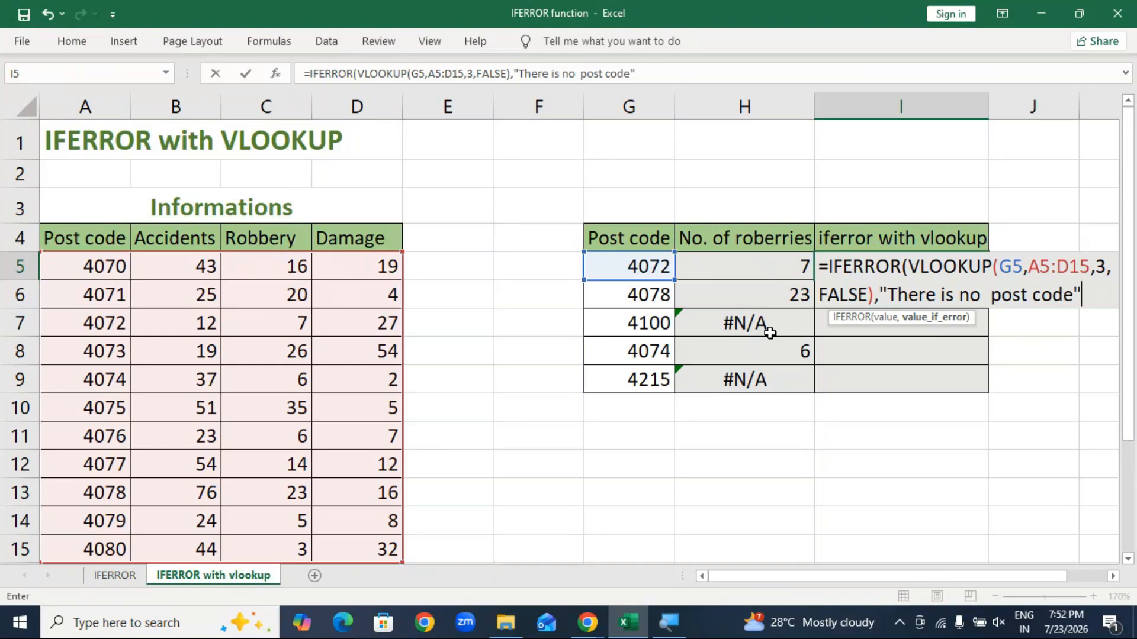
{"action": "type", "text": ")"}
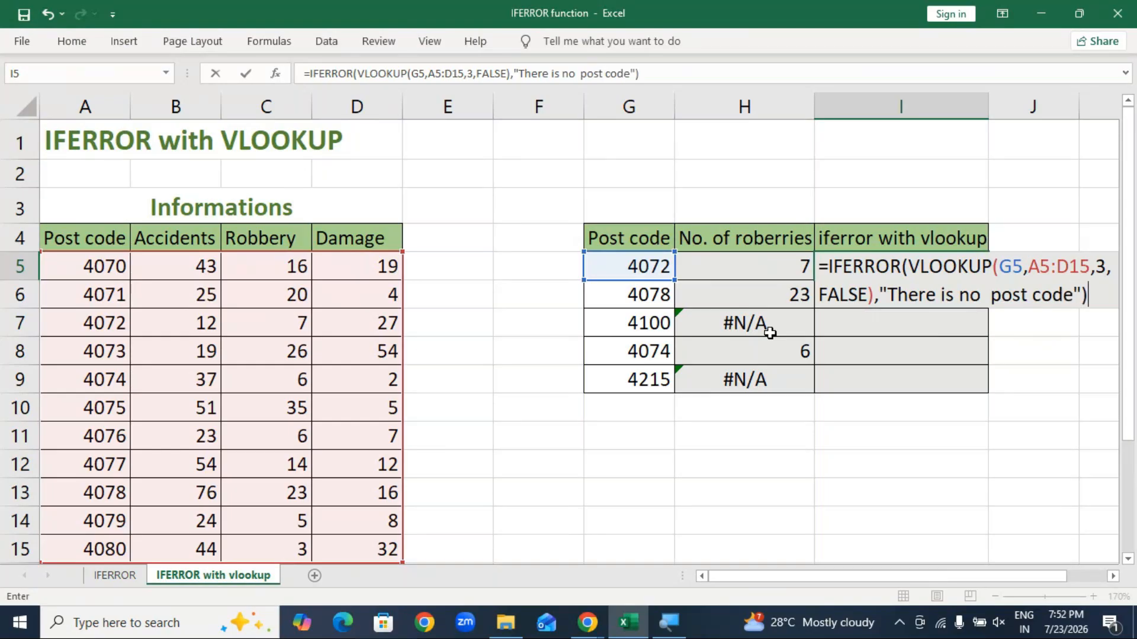
{"action": "key", "text": "Return"}
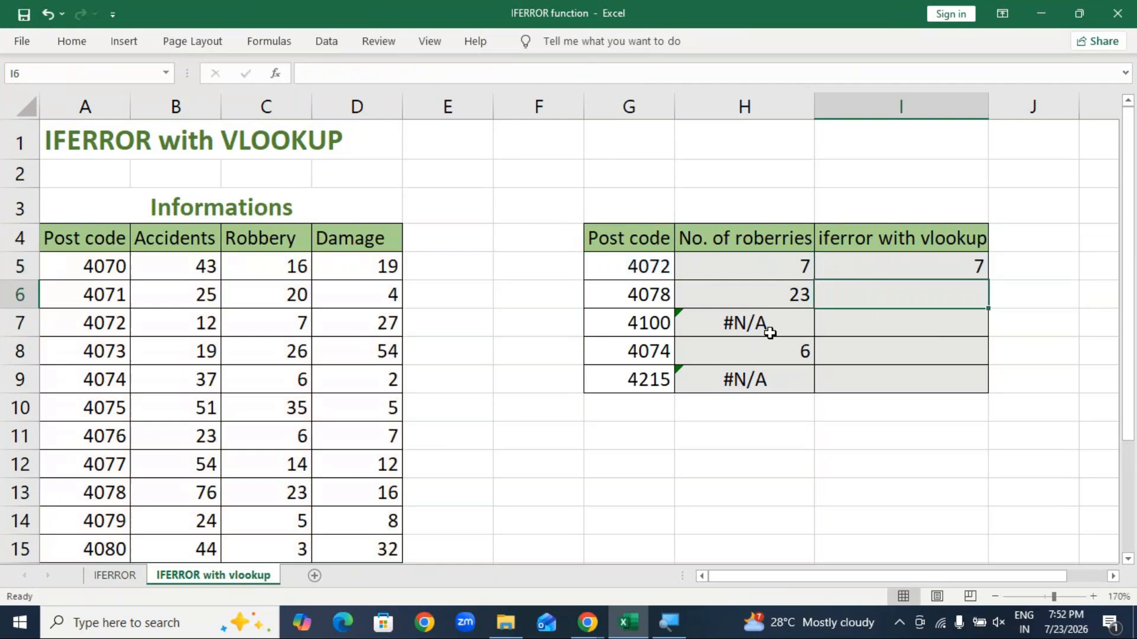
Step: Copy I5's IFERROR formula down to I9 and widen column I to fit the message
{"action": "left_click", "coordinate": [903, 272]}
{"action": "left_click_drag", "start_coordinate": [993, 280], "coordinate": [988, 391]}
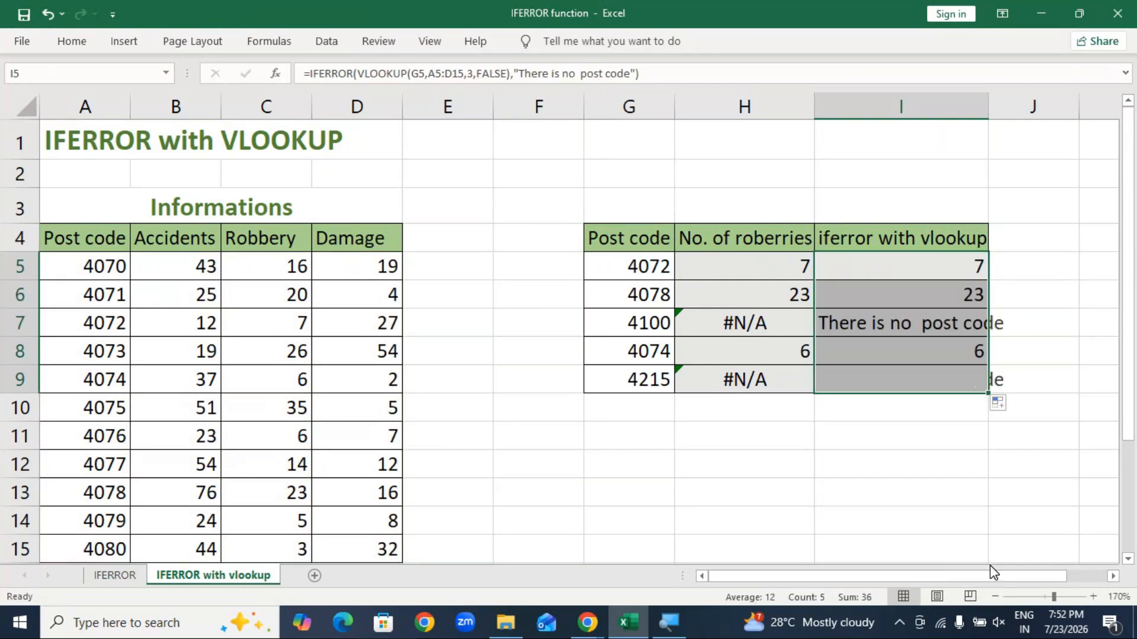
{"action": "left_click_drag", "start_coordinate": [988, 106], "coordinate": [1039, 106]}
Step: Check the formulas for post codes 4100 and 4215 in I7 and I9, then clear I6:I9
{"action": "left_click", "coordinate": [961, 467]}
{"action": "left_click", "coordinate": [912, 333]}
{"action": "left_click", "coordinate": [921, 379]}
{"action": "left_click", "coordinate": [920, 318]}
{"action": "left_click", "coordinate": [918, 386]}
{"action": "left_click", "coordinate": [921, 328]}
{"action": "left_click", "coordinate": [924, 380]}
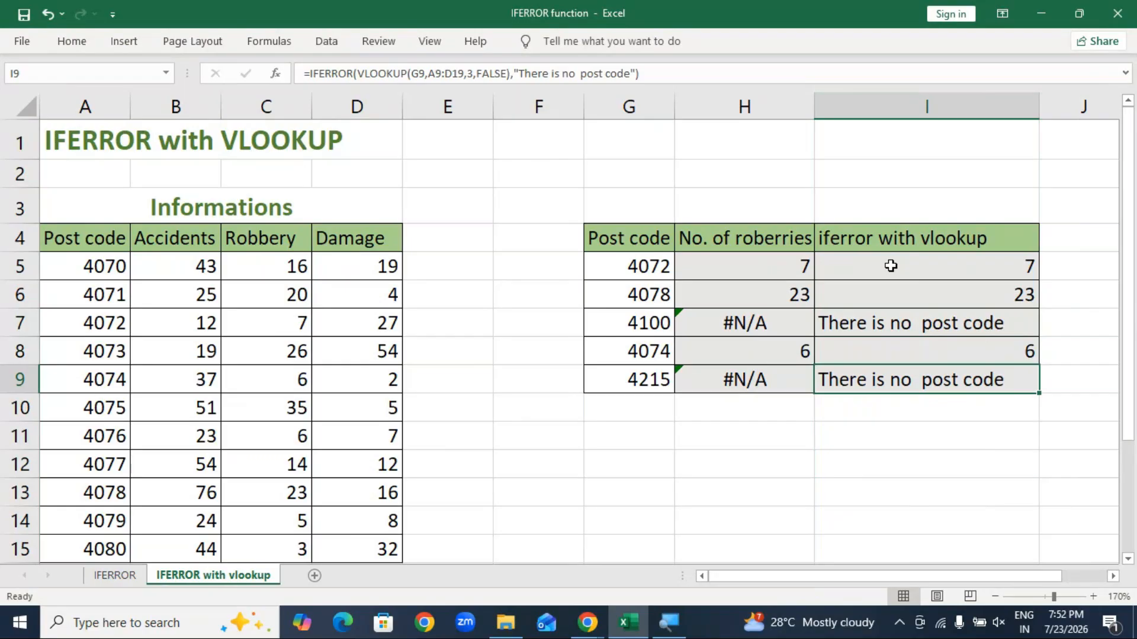
{"action": "left_click_drag", "start_coordinate": [919, 294], "coordinate": [919, 375]}
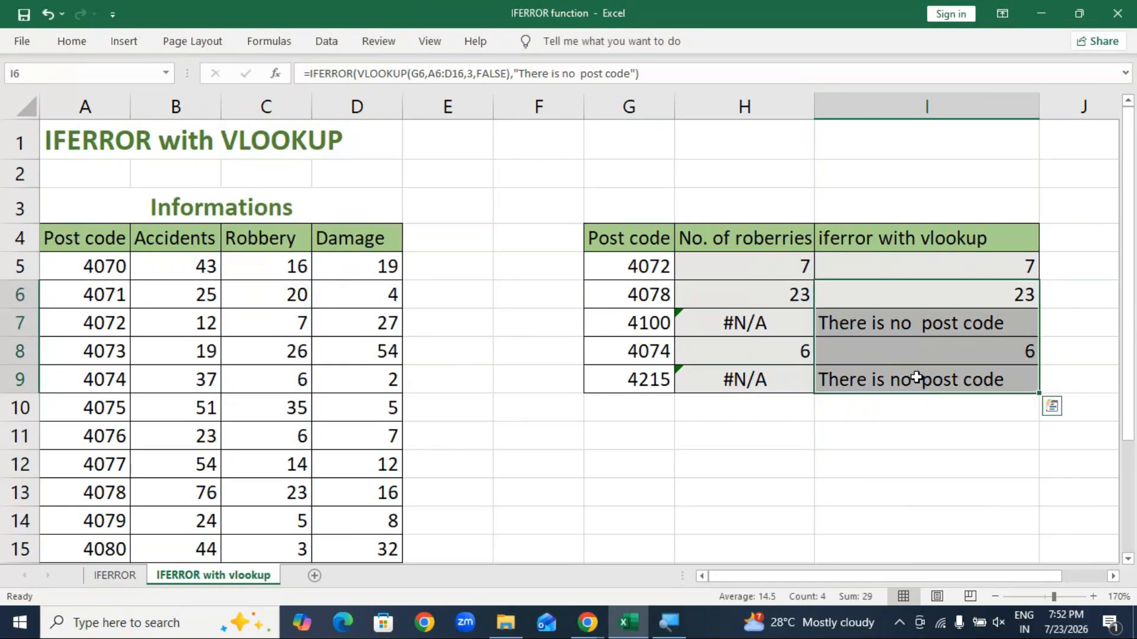
{"action": "key", "text": "Delete"}
Step: Start an IFERROR in I6 wrapping VLOOKUP(G6,A5:D15,3,FALSE) over the Informations table
{"action": "left_click", "coordinate": [934, 299]}
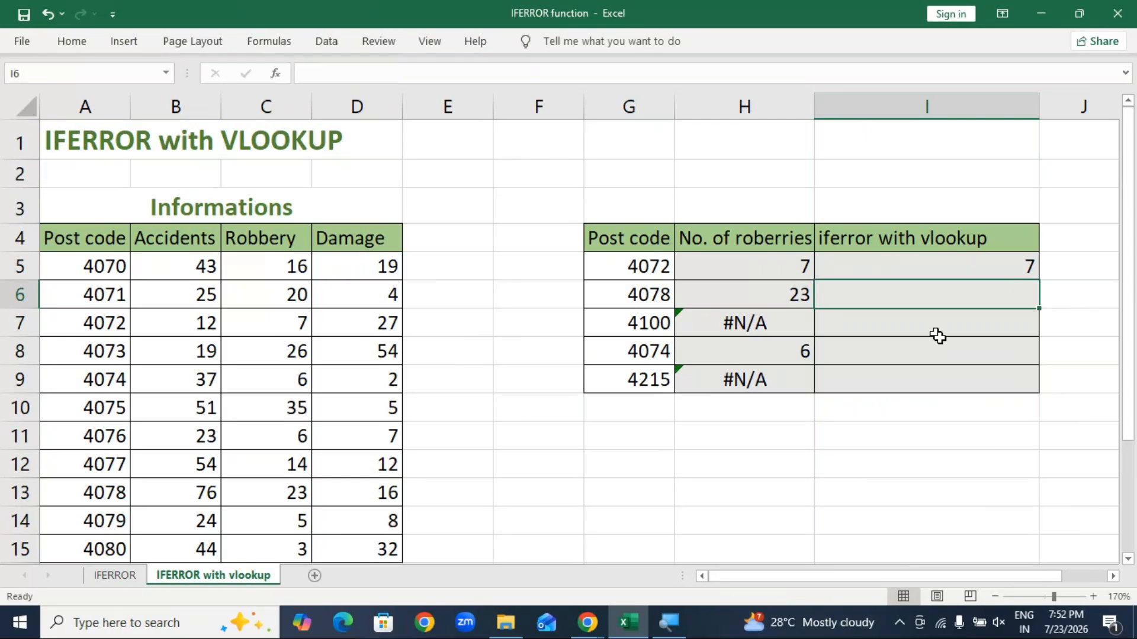
{"action": "type", "text": "=ife"}
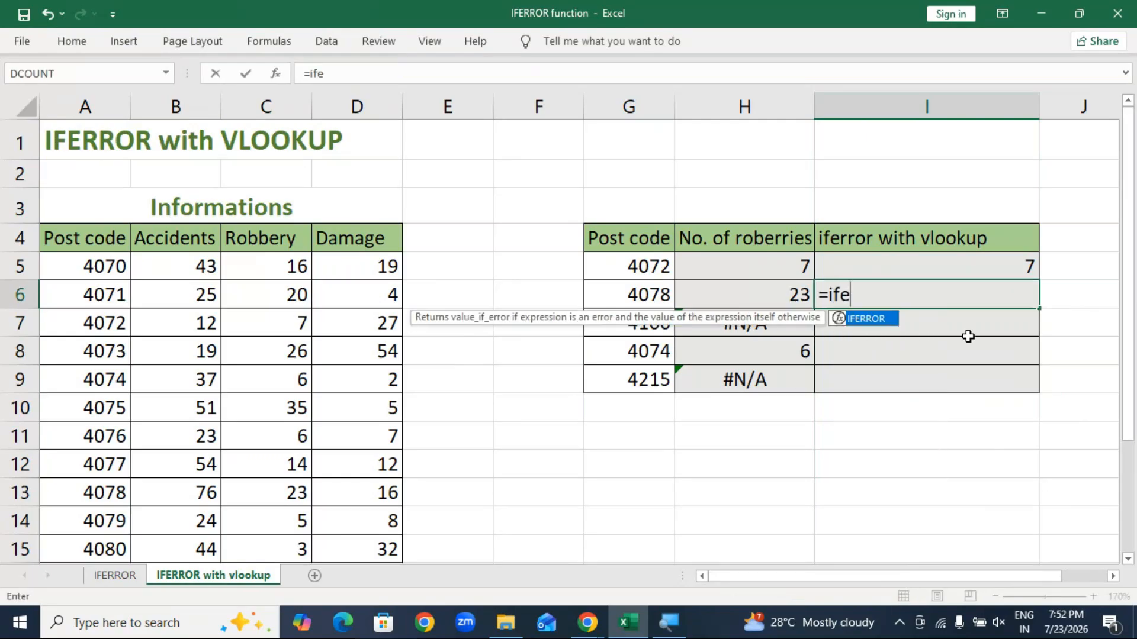
{"action": "key", "text": "Tab"}
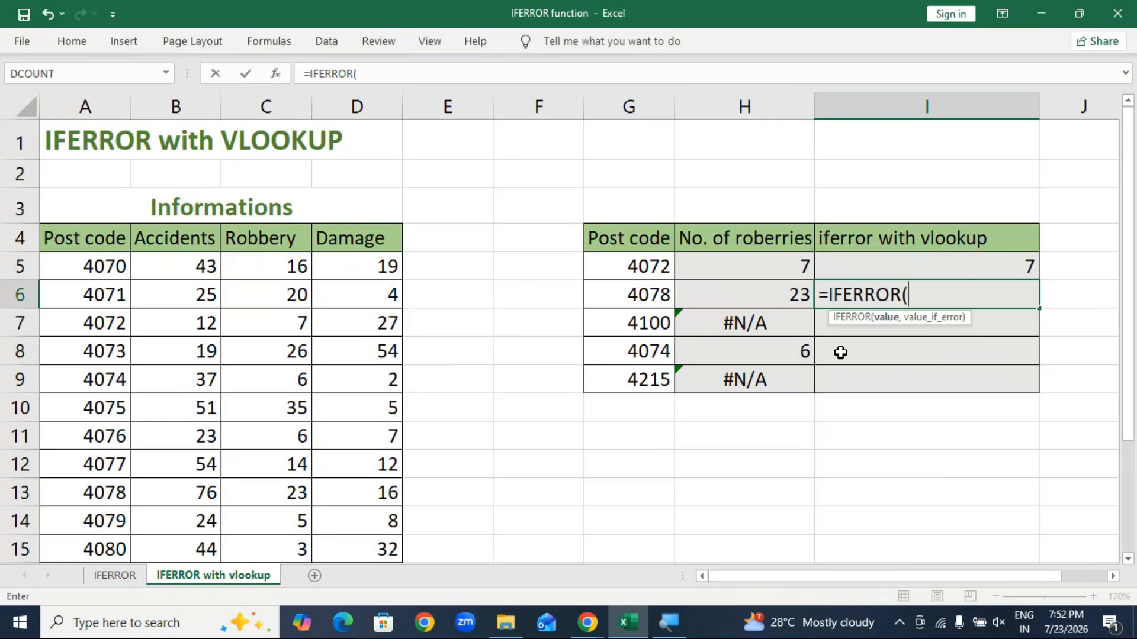
{"action": "type", "text": "vlo"}
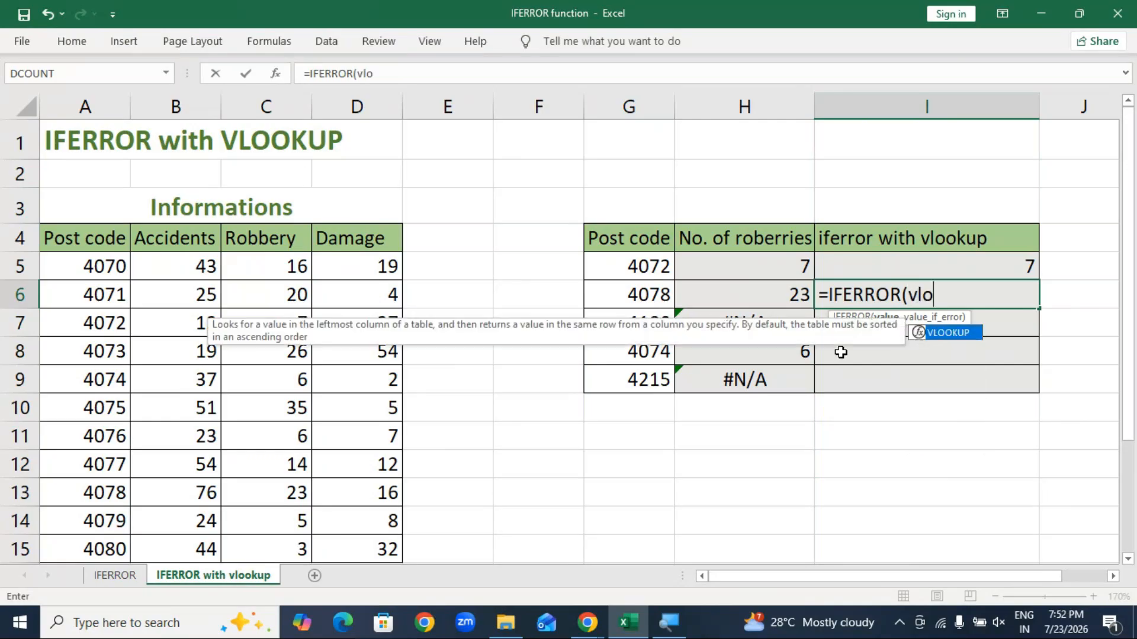
{"action": "key", "text": "Tab"}
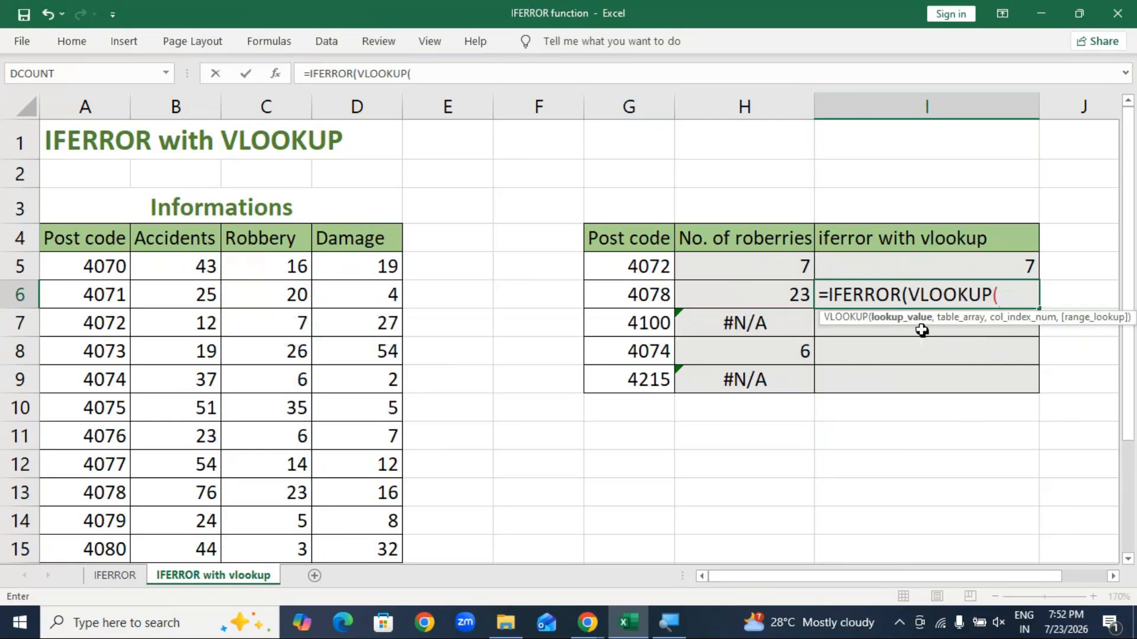
{"action": "left_click", "coordinate": [654, 294]}
{"action": "type", "text": ","}
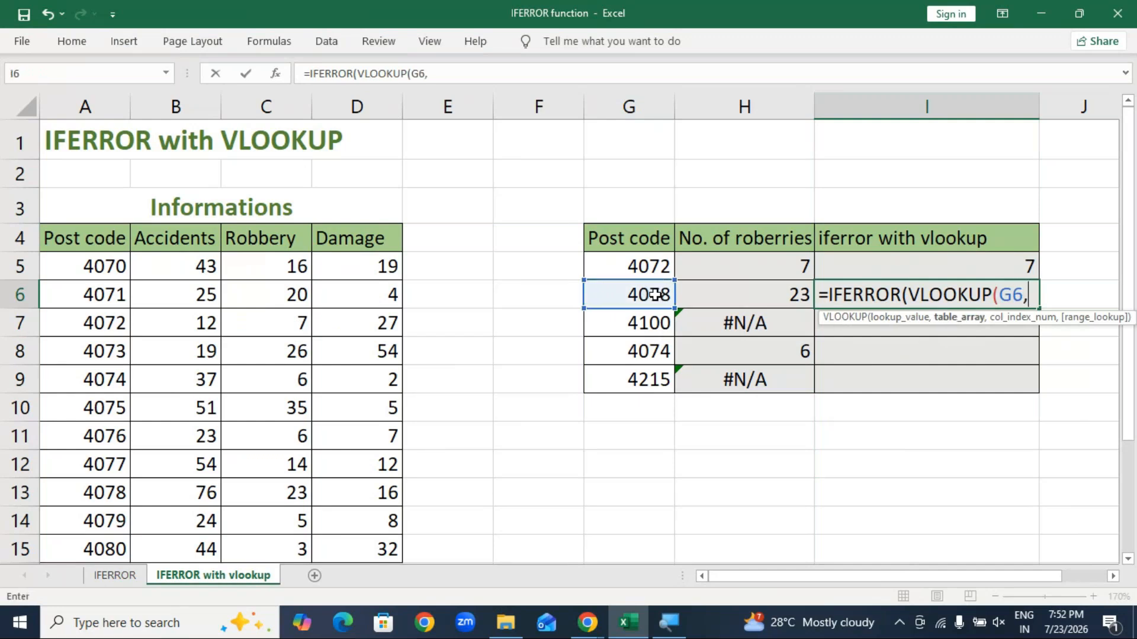
{"action": "left_click_drag", "start_coordinate": [95, 266], "coordinate": [368, 438]}
{"action": "scroll", "coordinate": [811, 474], "scroll_direction": "up", "scroll_amount": 1}
{"action": "type", "text": ",3,"}
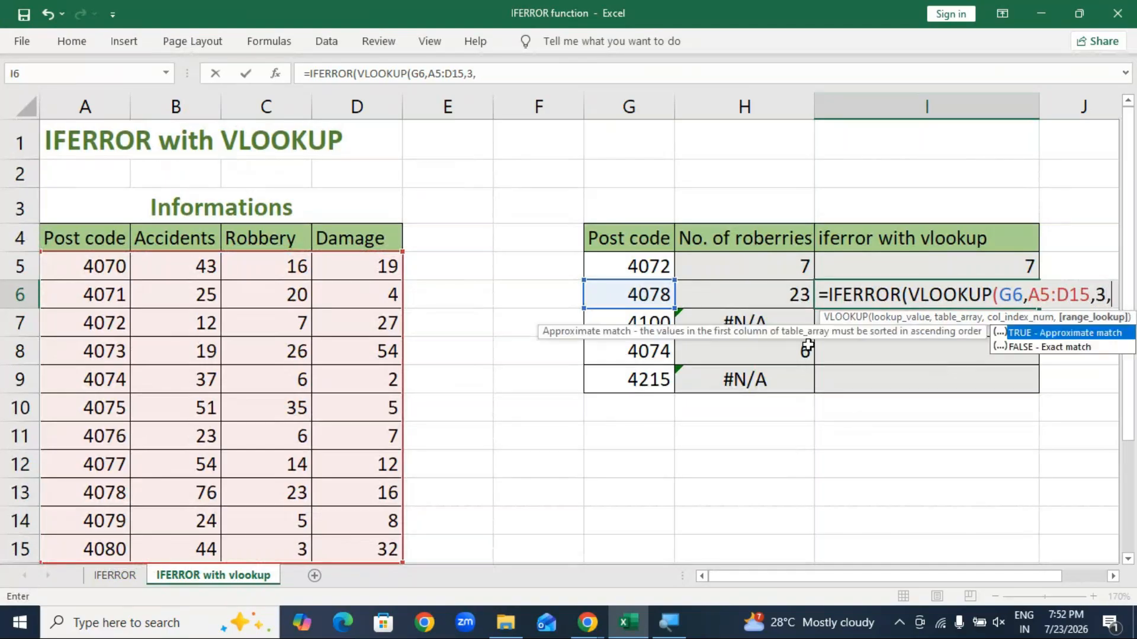
{"action": "double_click", "coordinate": [1066, 353]}
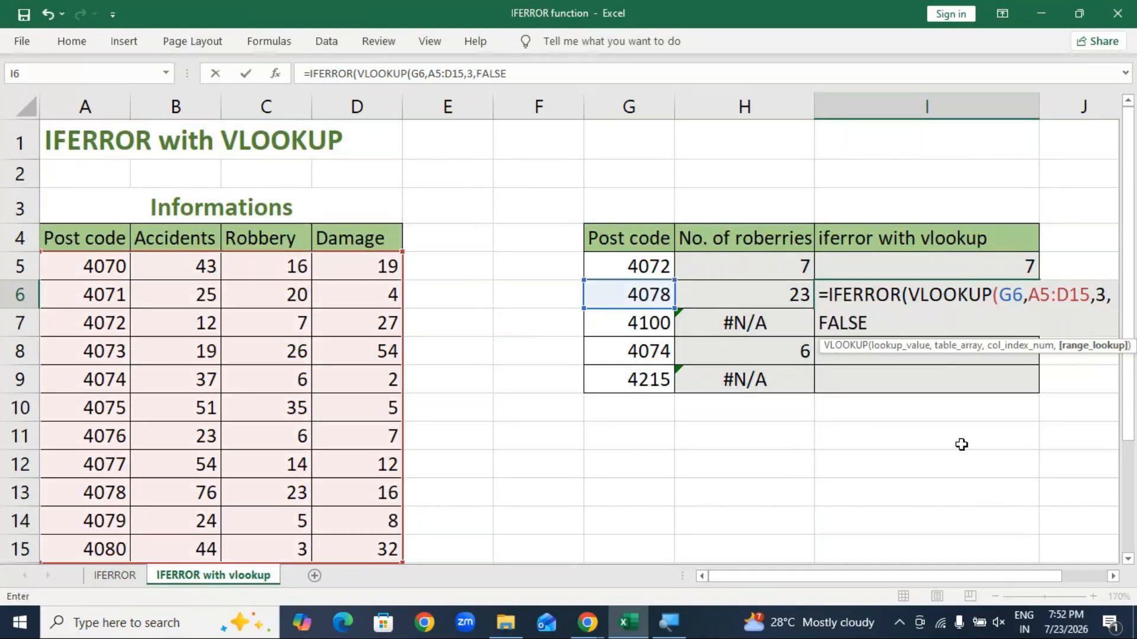
Step: Add the fallback text "No Post code" and commit I6's formula
{"action": "type", "text": "),"}
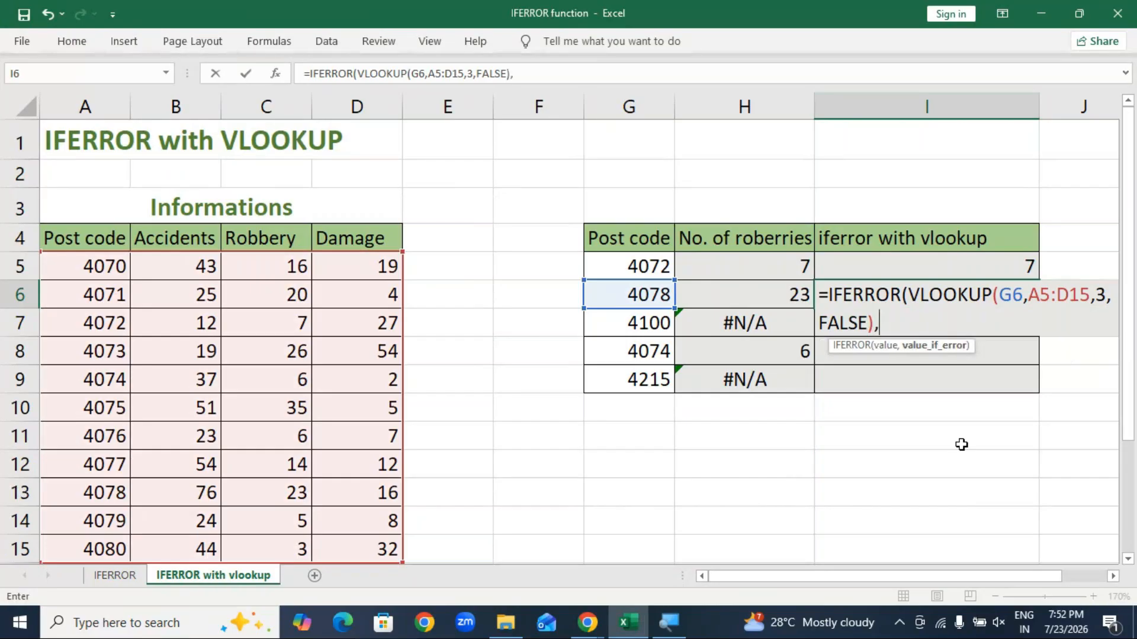
{"action": "type", "text": "\"No Post"}
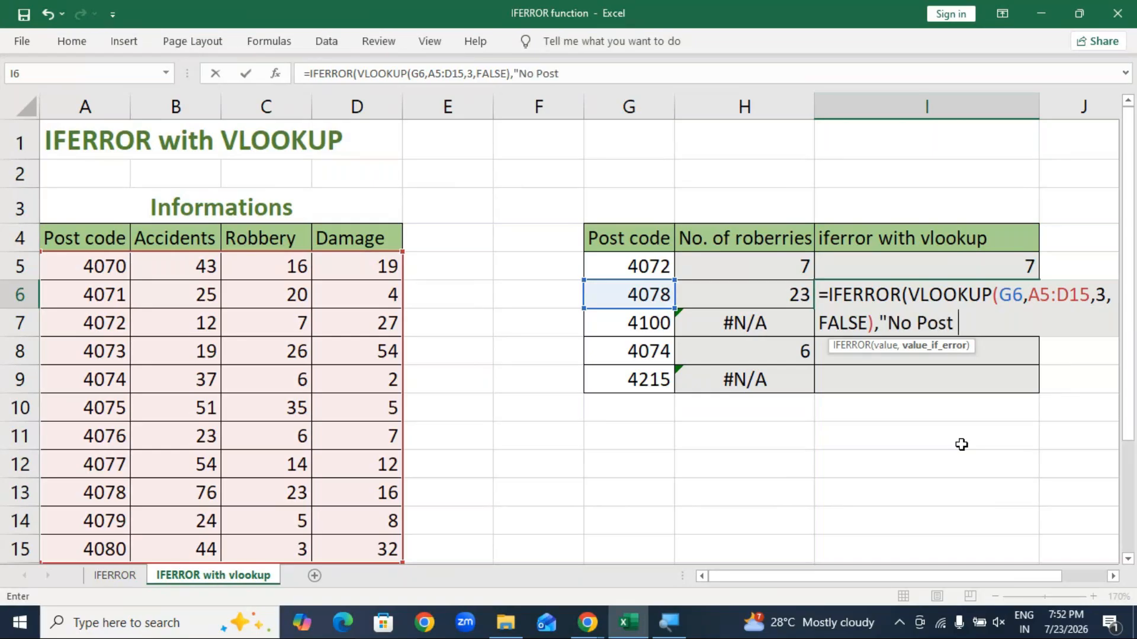
{"action": "key", "text": "BackSpace"}
{"action": "type", "text": "code\")"}
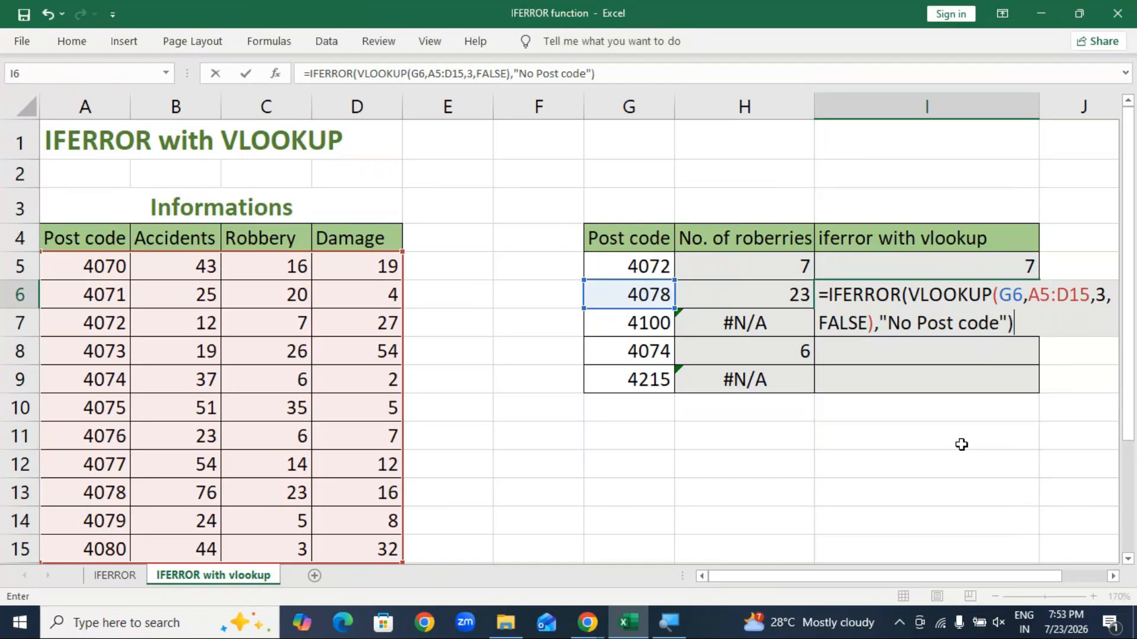
{"action": "key", "text": "Return"}
Step: Copy I6's formula down to I9, comparing its No Post code results with column H's #N/A errors
{"action": "left_click", "coordinate": [969, 298]}
{"action": "left_click_drag", "start_coordinate": [1039, 309], "coordinate": [1025, 395]}
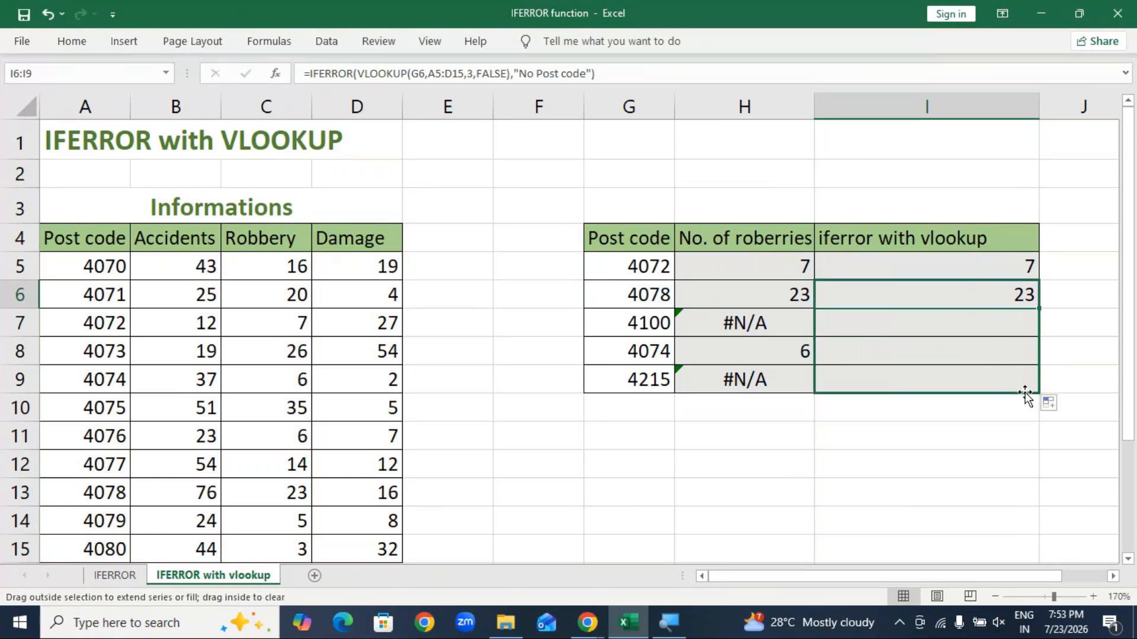
{"action": "left_click", "coordinate": [896, 338]}
{"action": "left_click_drag", "start_coordinate": [779, 332], "coordinate": [779, 381]}
{"action": "left_click", "coordinate": [851, 487]}
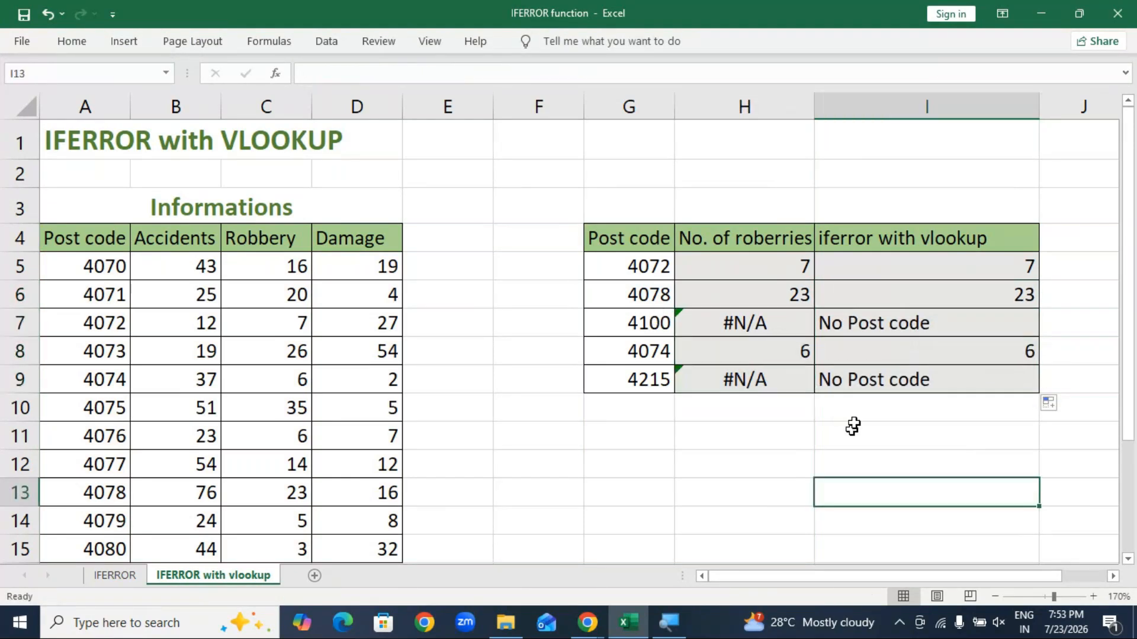
{"action": "left_click_drag", "start_coordinate": [921, 246], "coordinate": [926, 382]}
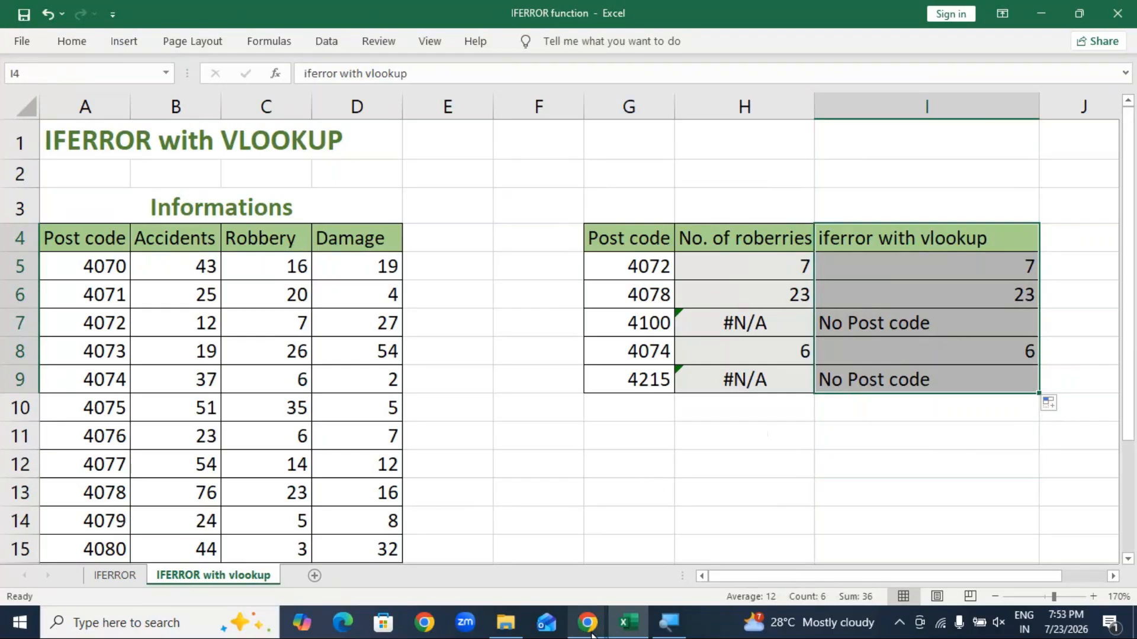
Step: Send the message 'ANY DOUNBTS' to everyone in the GoTo Meeting chat
{"action": "mouse_move", "coordinate": [591, 633]}
{"action": "left_click", "coordinate": [641, 570]}
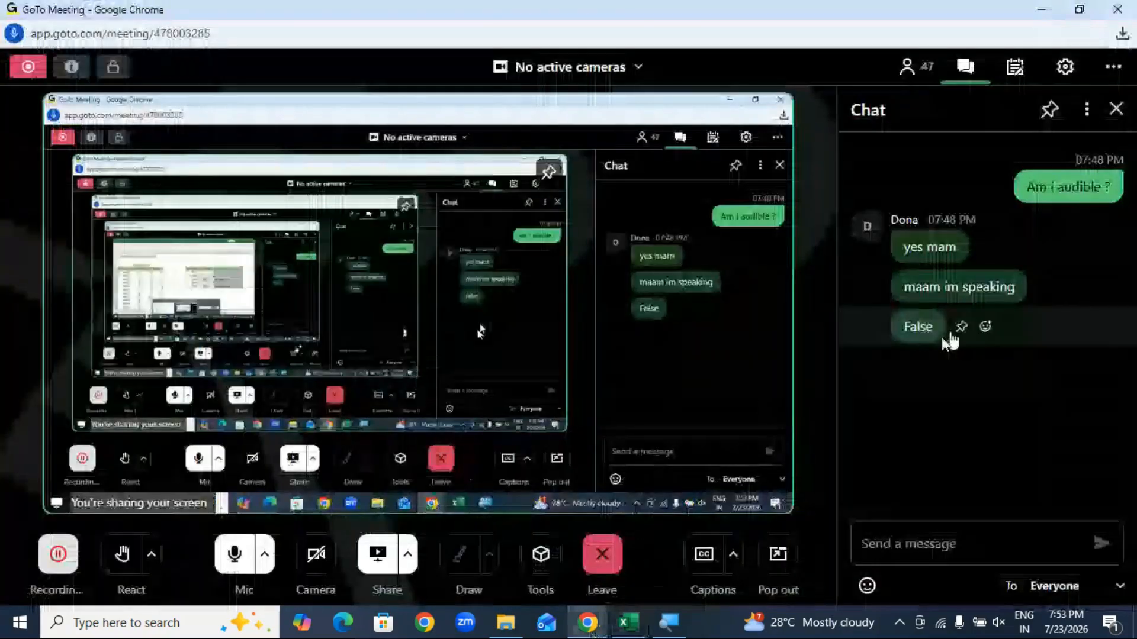
{"action": "left_click", "coordinate": [896, 525]}
{"action": "type", "text": "ANY"}
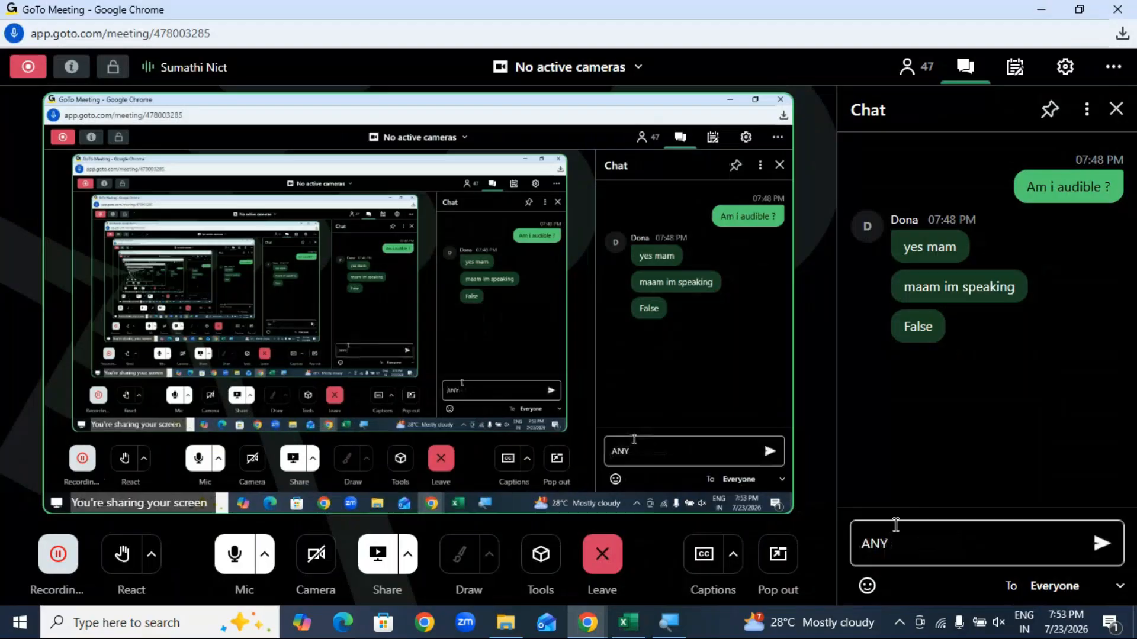
{"action": "type", "text": " DOUNB"}
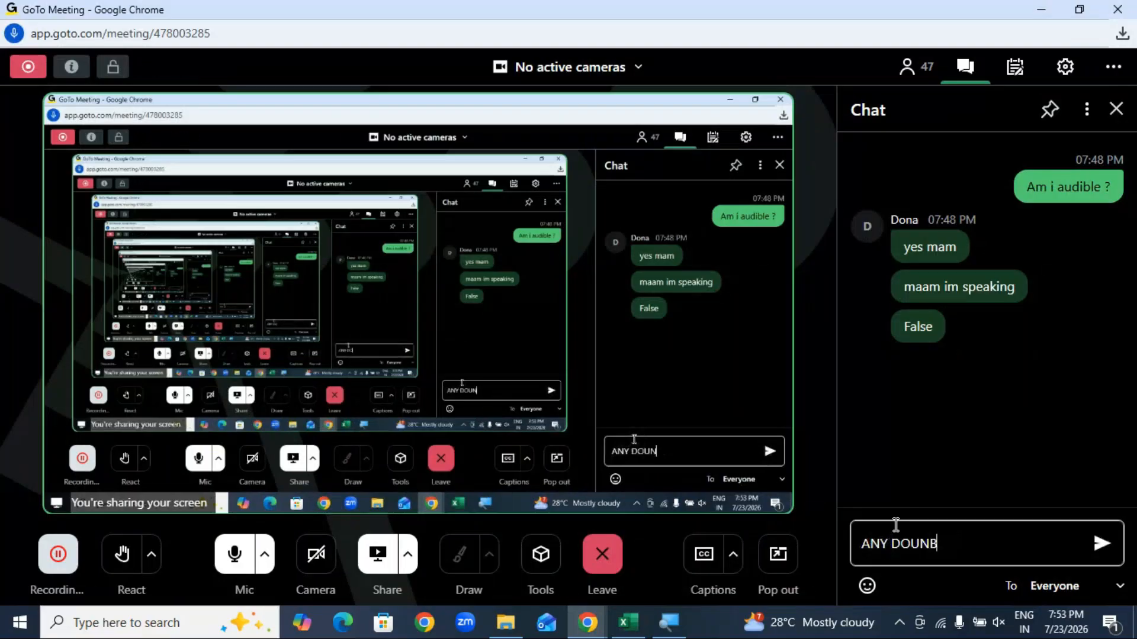
{"action": "type", "text": "TS"}
{"action": "key", "text": "Return"}
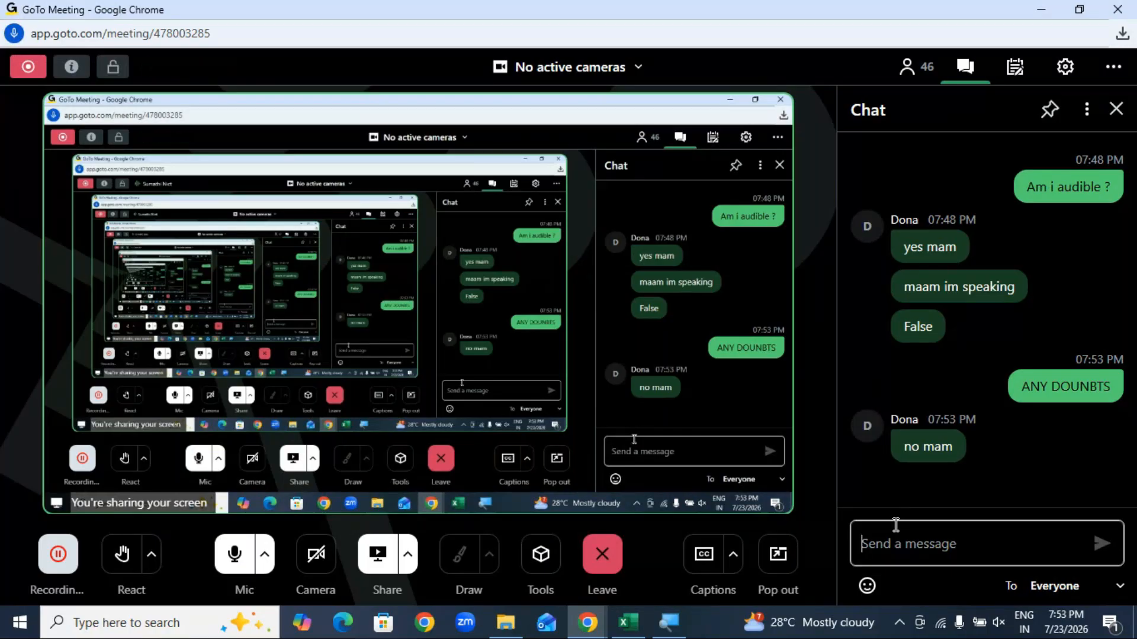
{"action": "left_click", "coordinate": [908, 68]}
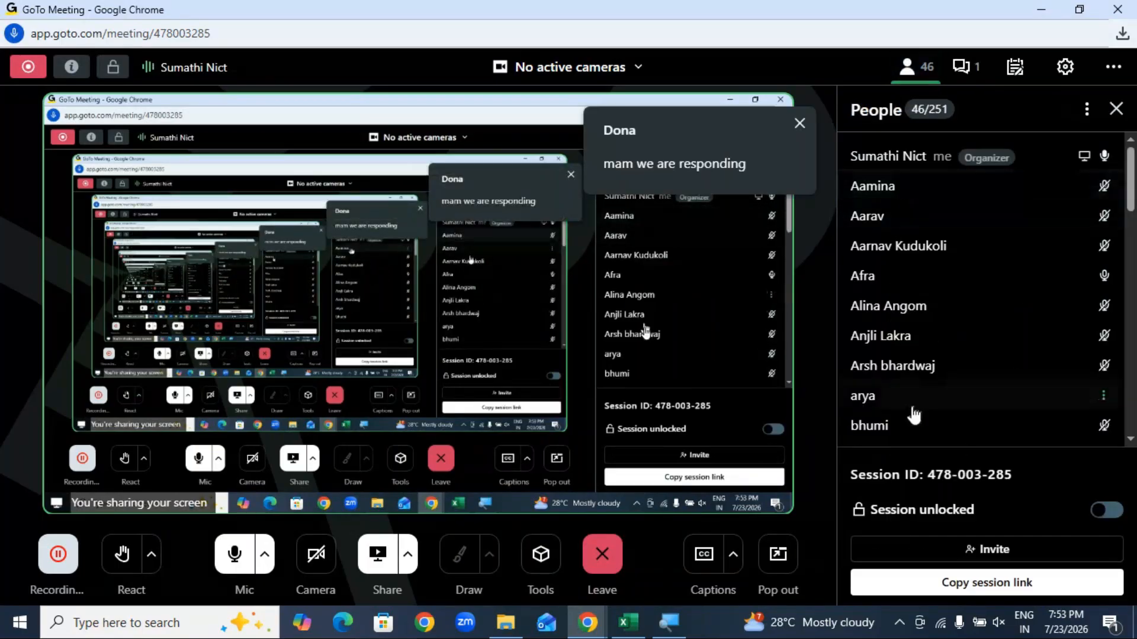
{"action": "scroll", "coordinate": [930, 373], "scroll_direction": "down", "scroll_amount": 1}
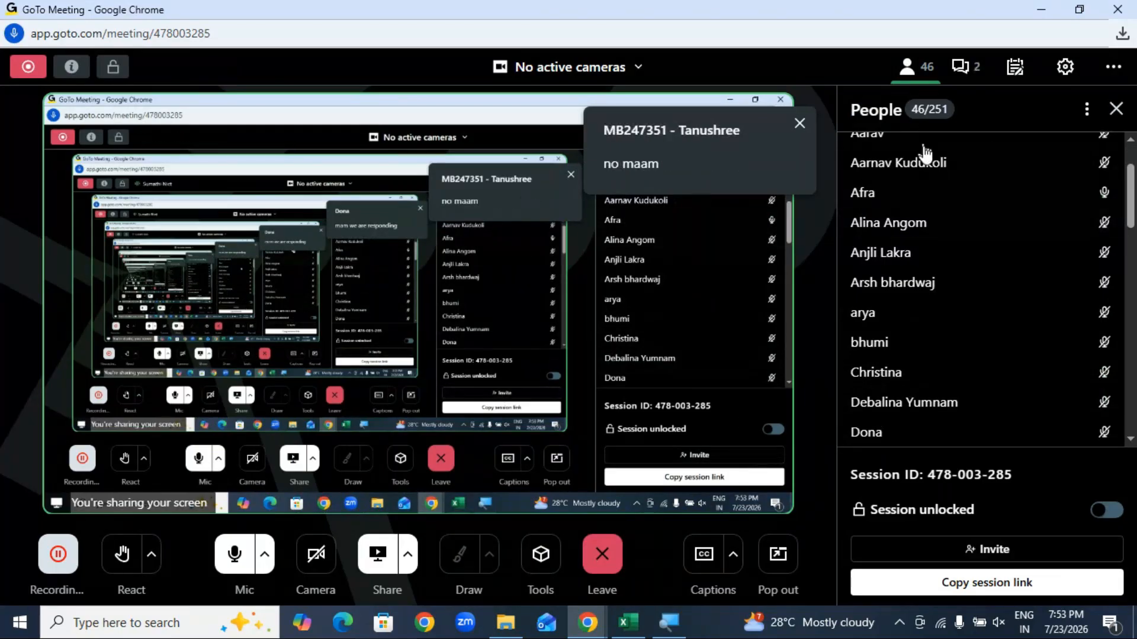
{"action": "left_click", "coordinate": [965, 67]}
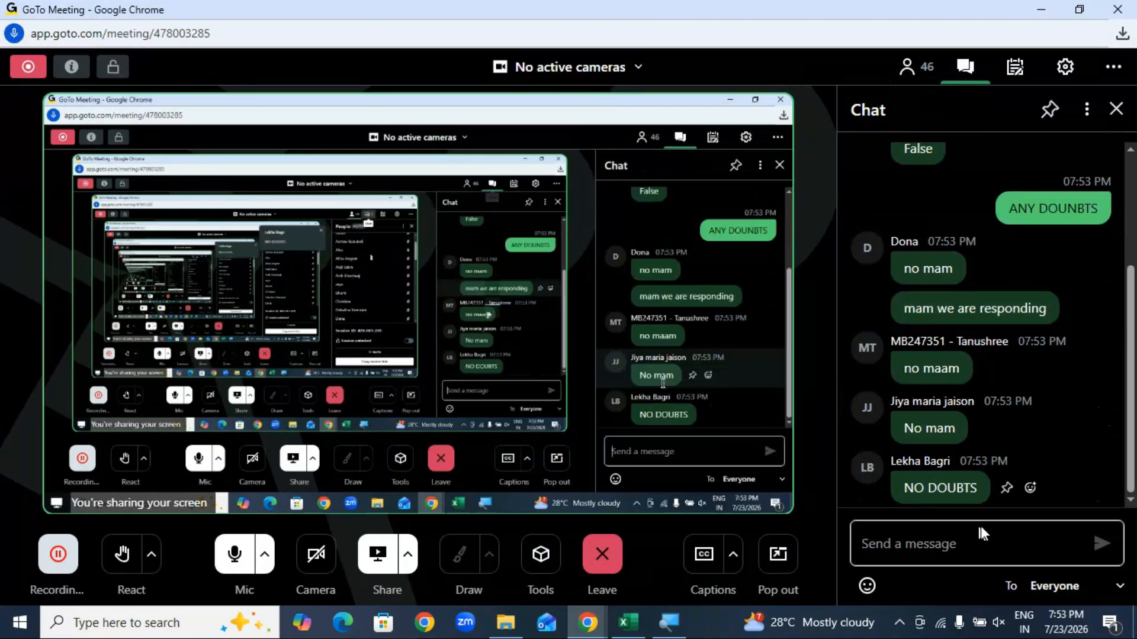
{"action": "left_click", "coordinate": [921, 527]}
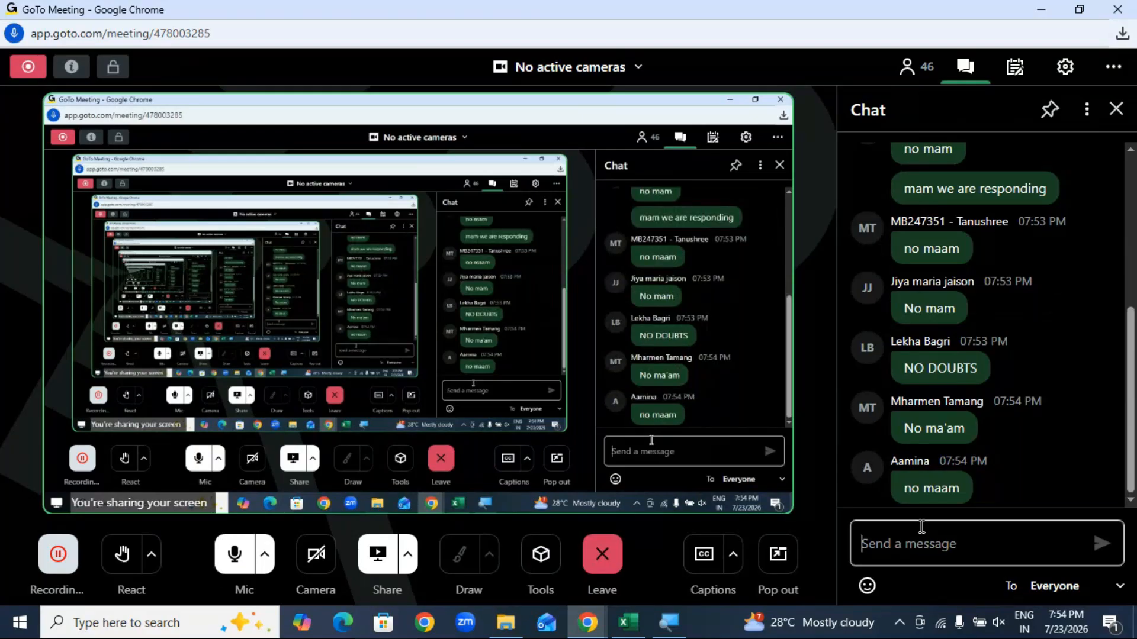
{"action": "mouse_move", "coordinate": [594, 233]}
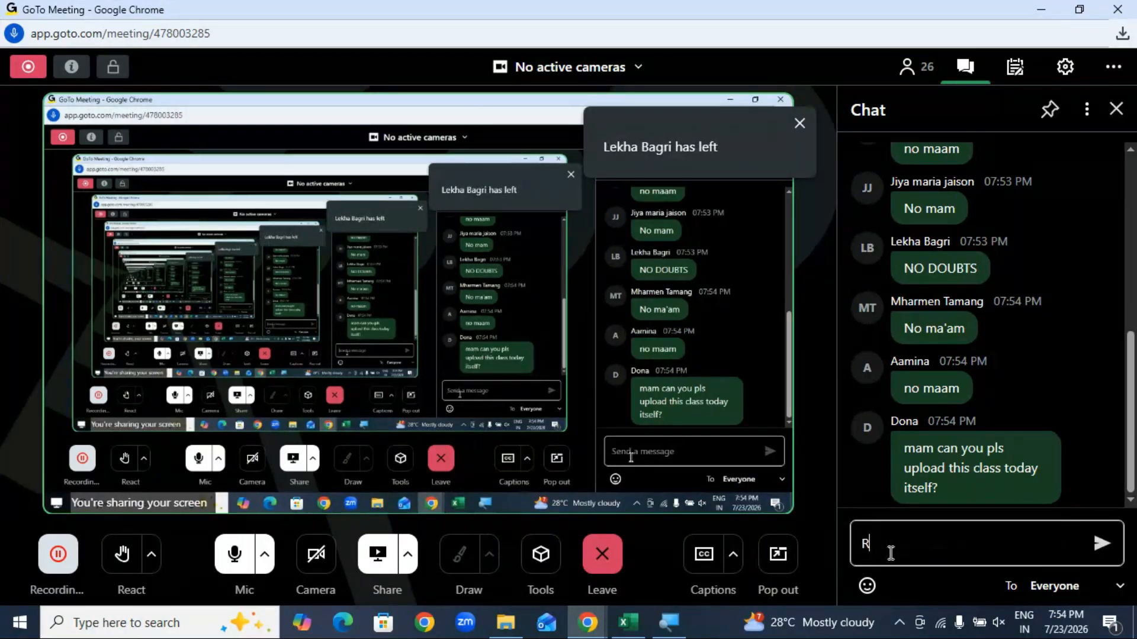
{"action": "type", "text": "RECORDING"}
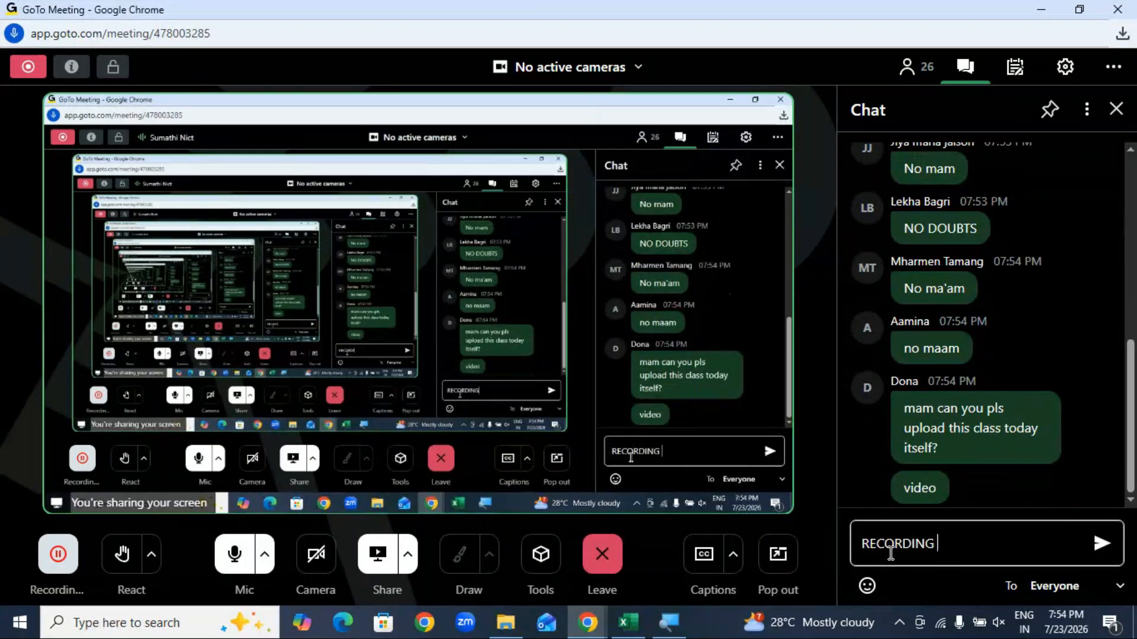
{"action": "key", "text": "BackSpace"}
{"action": "key", "text": "BackSpace"}
{"action": "key", "text": "BackSpace"}
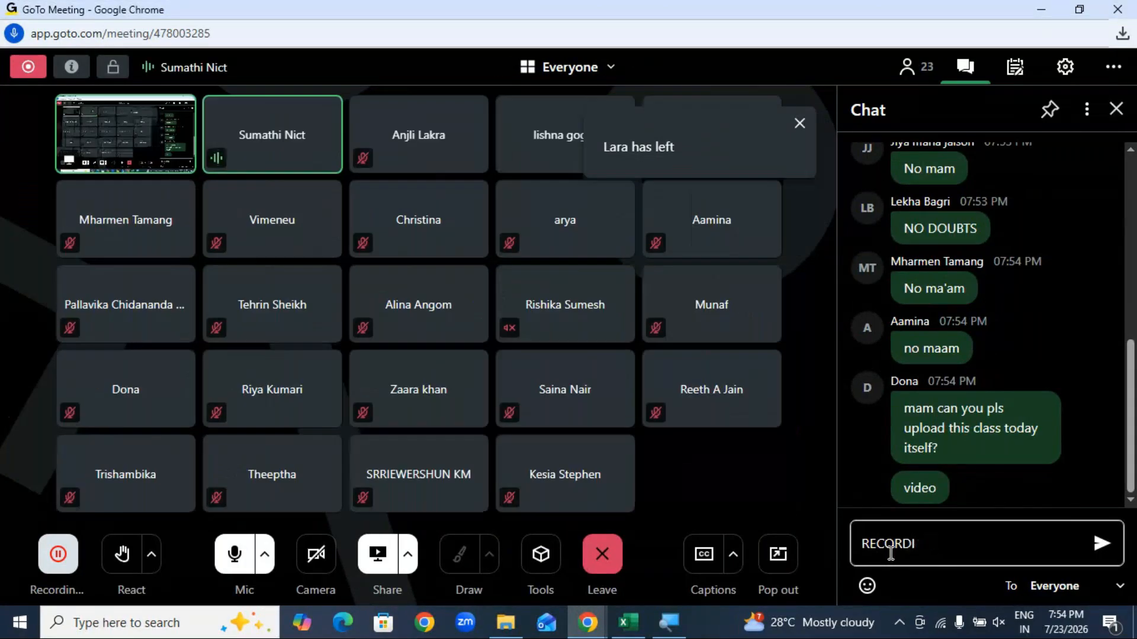
{"action": "key", "text": "BackSpace"}
{"action": "key", "text": "BackSpace"}
{"action": "key", "text": "BackSpace"}
{"action": "key", "text": "BackSpace"}
{"action": "key", "text": "BackSpace"}
{"action": "key", "text": "BackSpace"}
{"action": "key", "text": "BackSpace"}
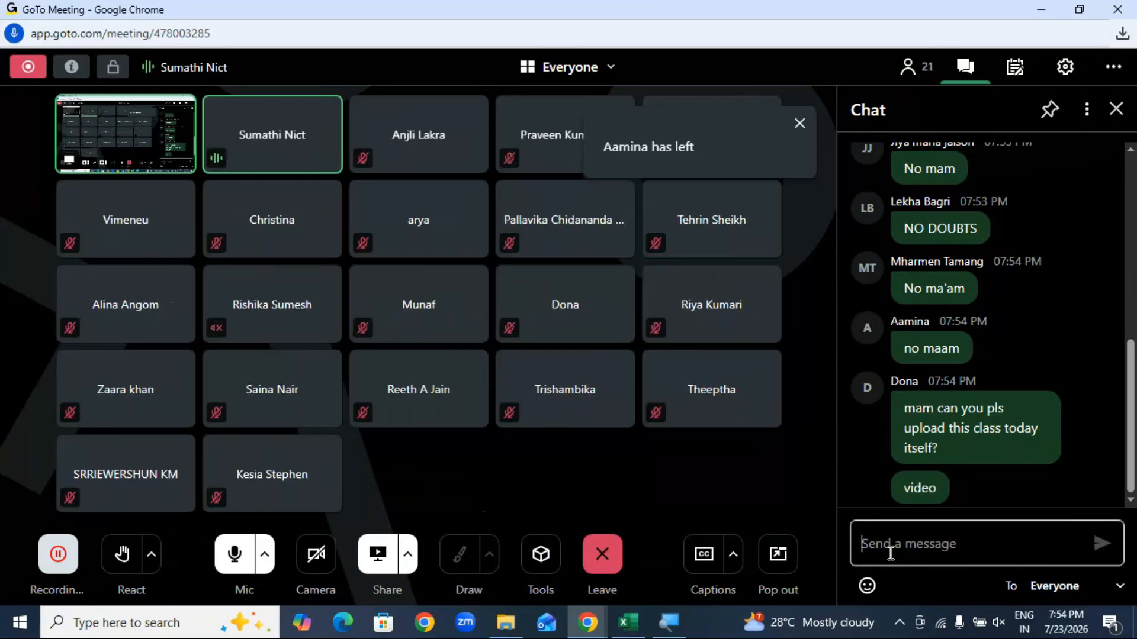